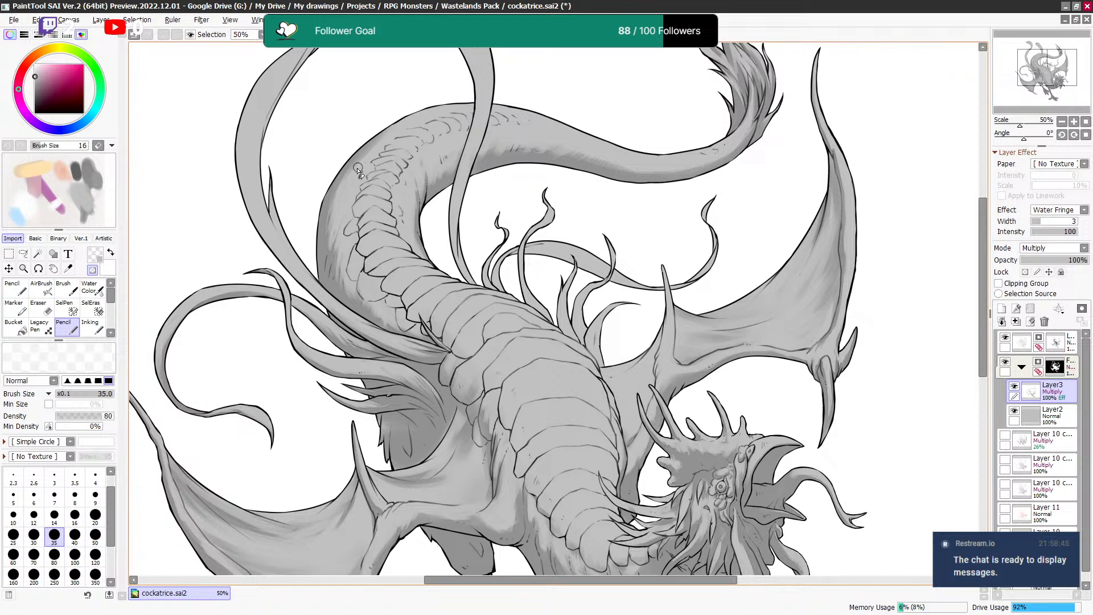
# Shade the underside of the tail on Layer3 with the Pencil, refining the edges at brush size 12.
pyautogui.moveTo(466, 157); pyautogui.dragTo(459, 194)
pyautogui.moveTo(571, 169); pyautogui.dragTo(622, 171)
pyautogui.press('-')
pyautogui.press('[')
pyautogui.press('[')
pyautogui.press('[')
pyautogui.press('[')
pyautogui.press('-')
pyautogui.moveTo(675, 314); pyautogui.dragTo(744, 251)
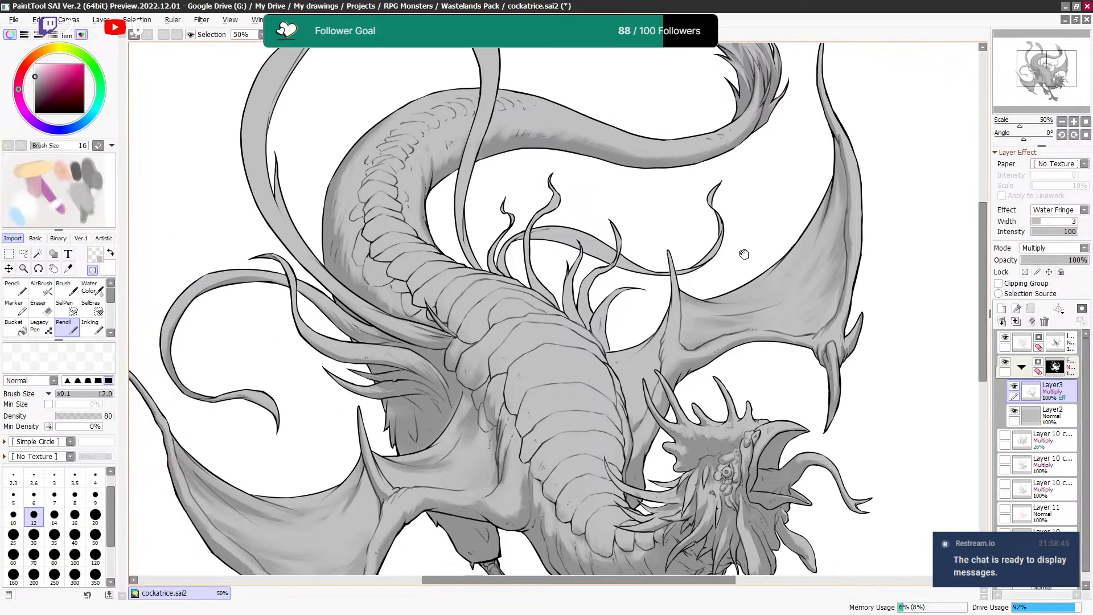
pyautogui.moveTo(468, 294); pyautogui.dragTo(468, 291)
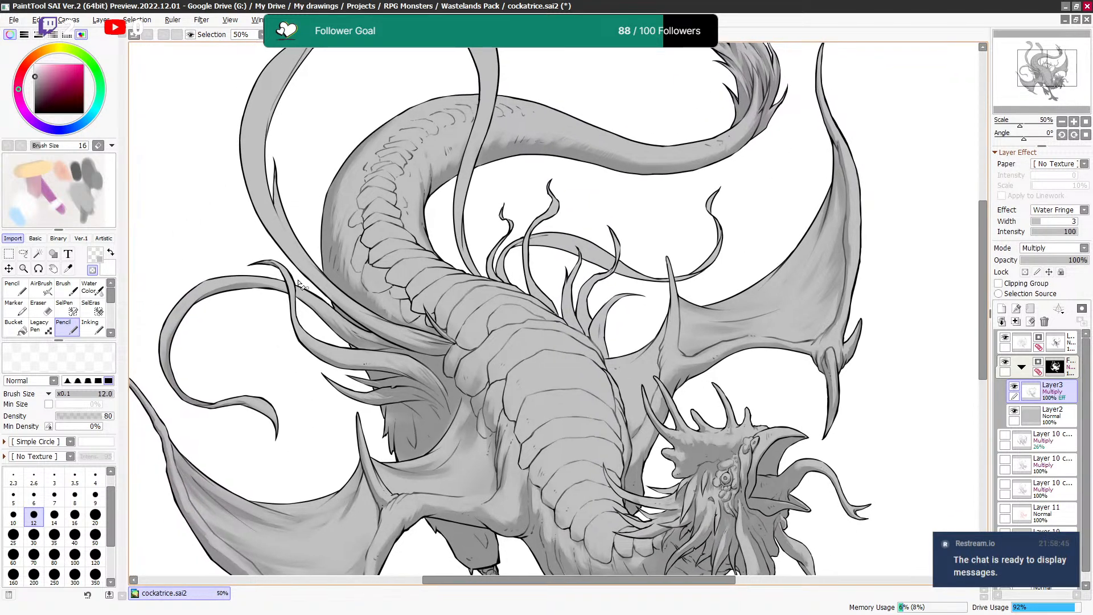
# Start shading the base of the far wing beside the neck with the Pencil at size 16.
pyautogui.moveTo(317, 293); pyautogui.dragTo(400, 292)
pyautogui.moveTo(545, 304); pyautogui.dragTo(437, 241)
pyautogui.moveTo(632, 253); pyautogui.dragTo(514, 243)
pyautogui.press(']')
pyautogui.press(']')
pyautogui.press(']')
pyautogui.press(']')
pyautogui.press(']')
pyautogui.press(']')
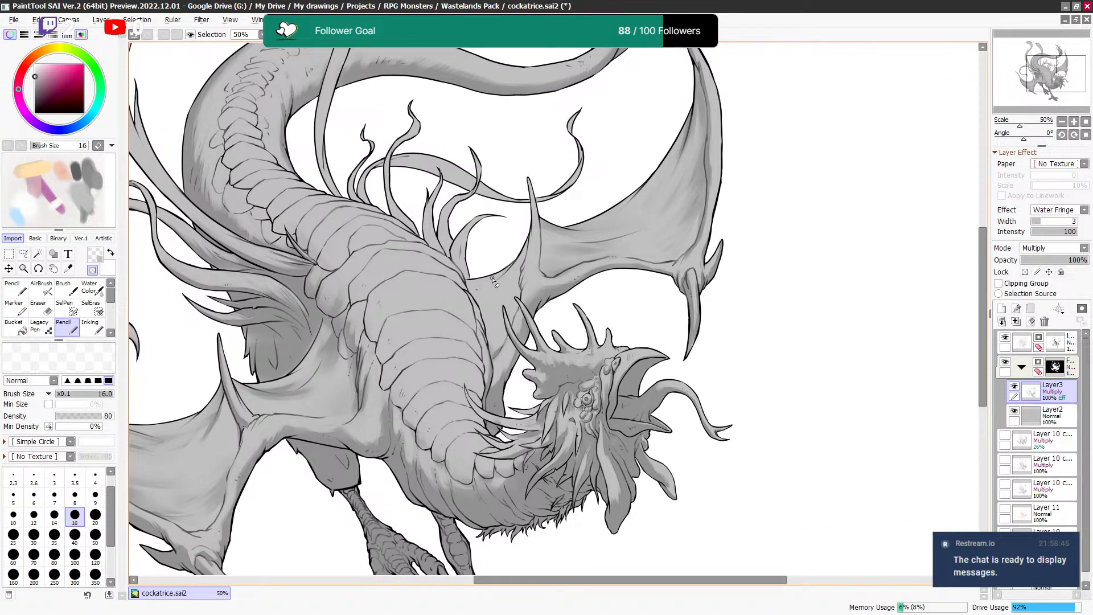
pyautogui.press('[')
pyautogui.press('[')
pyautogui.press('[')
pyautogui.press('[')
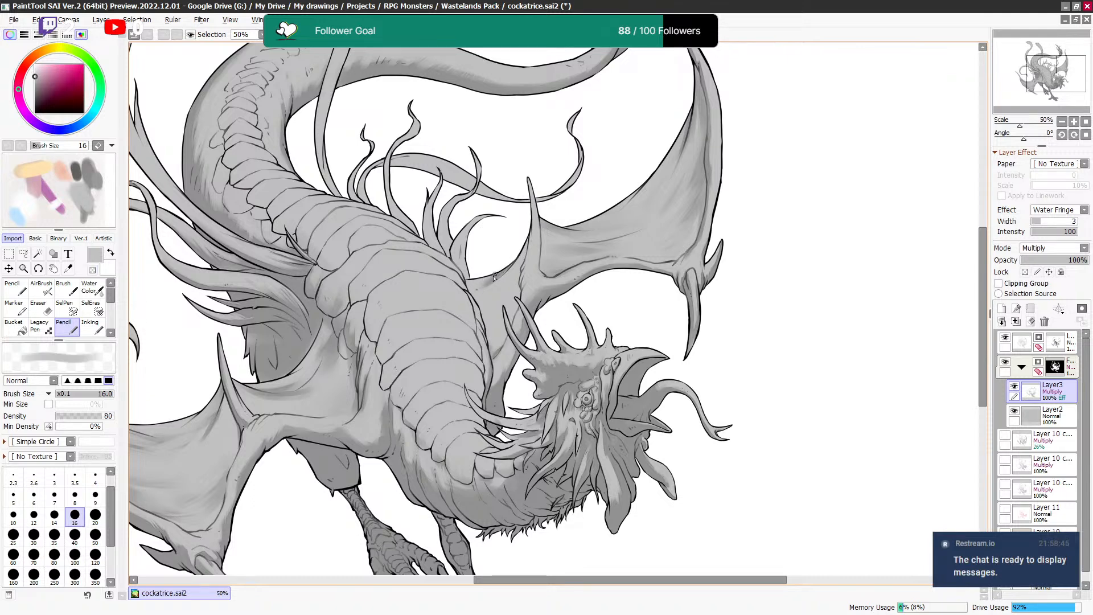
# Broaden the shading at the far wing's base, alternating transparent strokes at size 25 with grey strokes at size 40.
pyautogui.press('c')
pyautogui.press(']')
pyautogui.press(']')
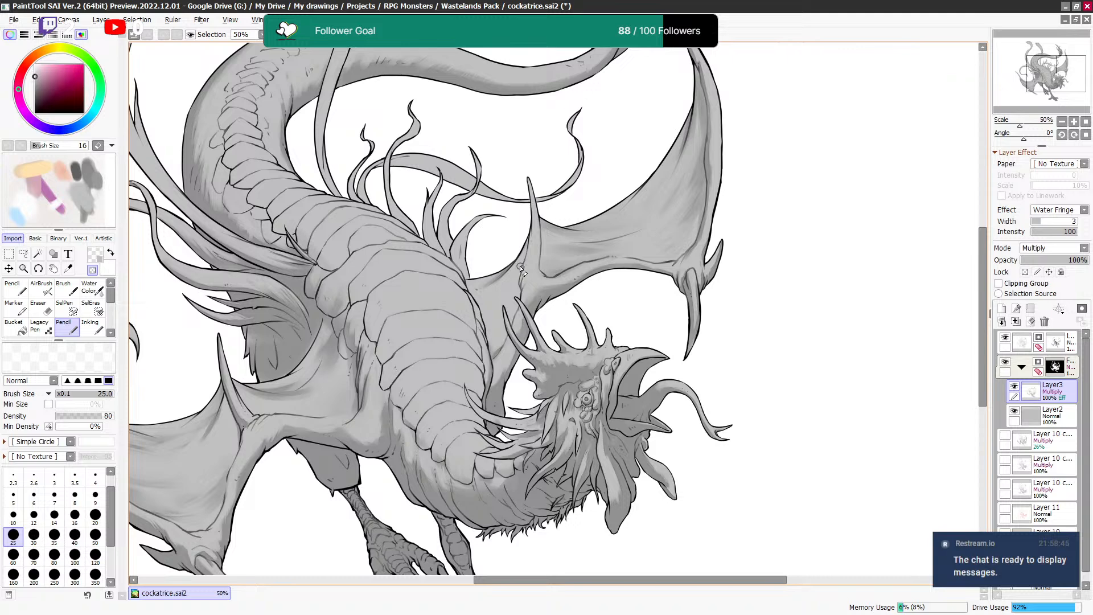
pyautogui.scroll(-1, 523, 266)
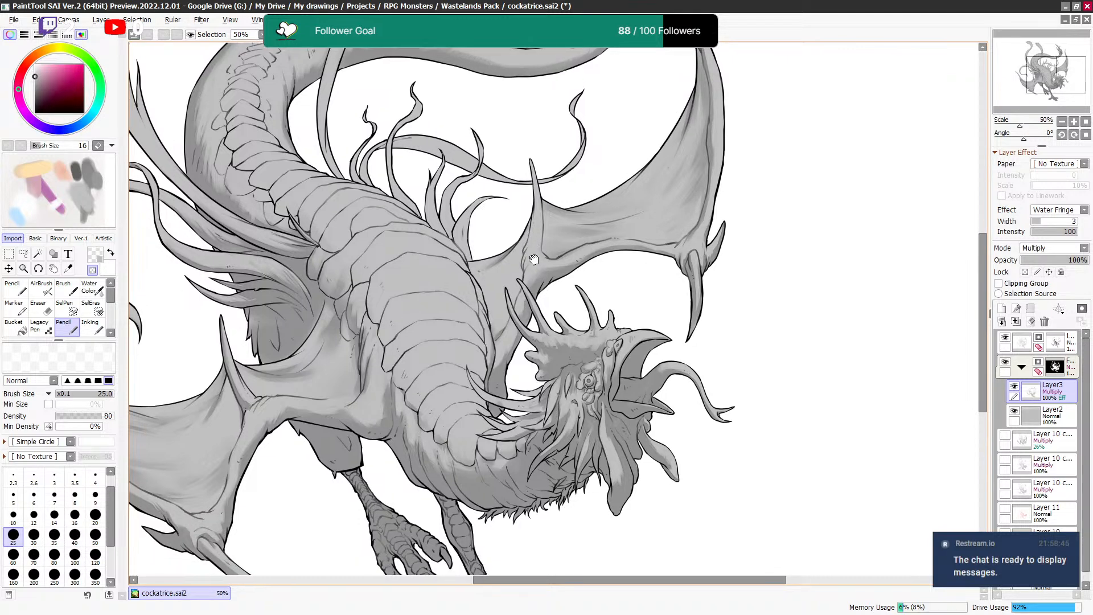
pyautogui.press('c')
pyautogui.press(']')
pyautogui.press(']')
pyautogui.press(']')
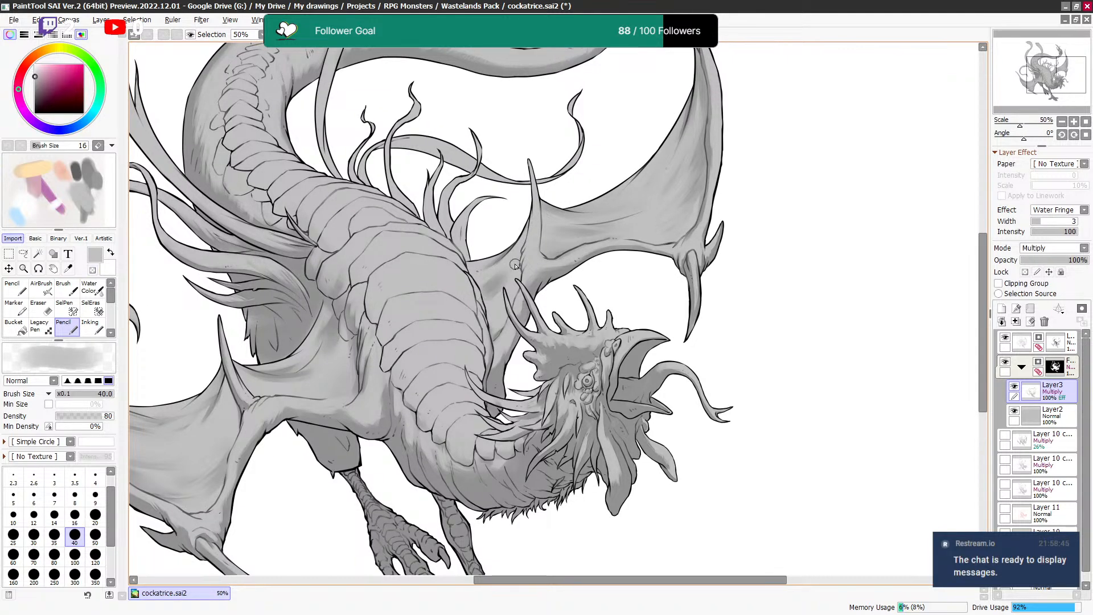
# Erase back excess shadow on the far wing's base with the transparent Pencil at sizes 20 and 12.
pyautogui.press('c')
pyautogui.press('[')
pyautogui.press('[')
pyautogui.press('[')
pyautogui.press('[')
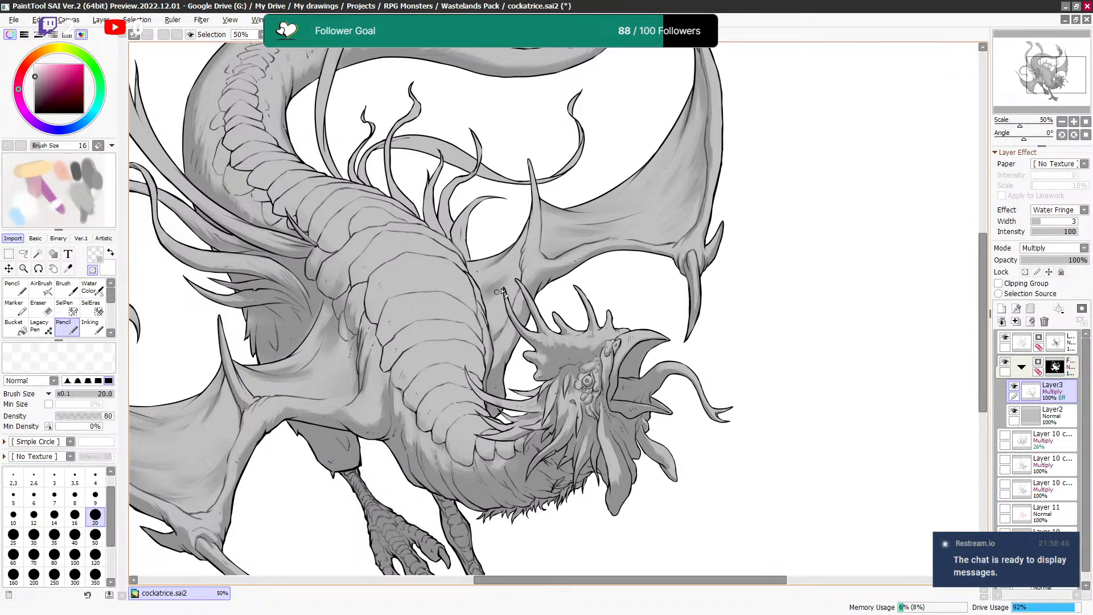
pyautogui.press('[')
pyautogui.press('[')
pyautogui.press('[')
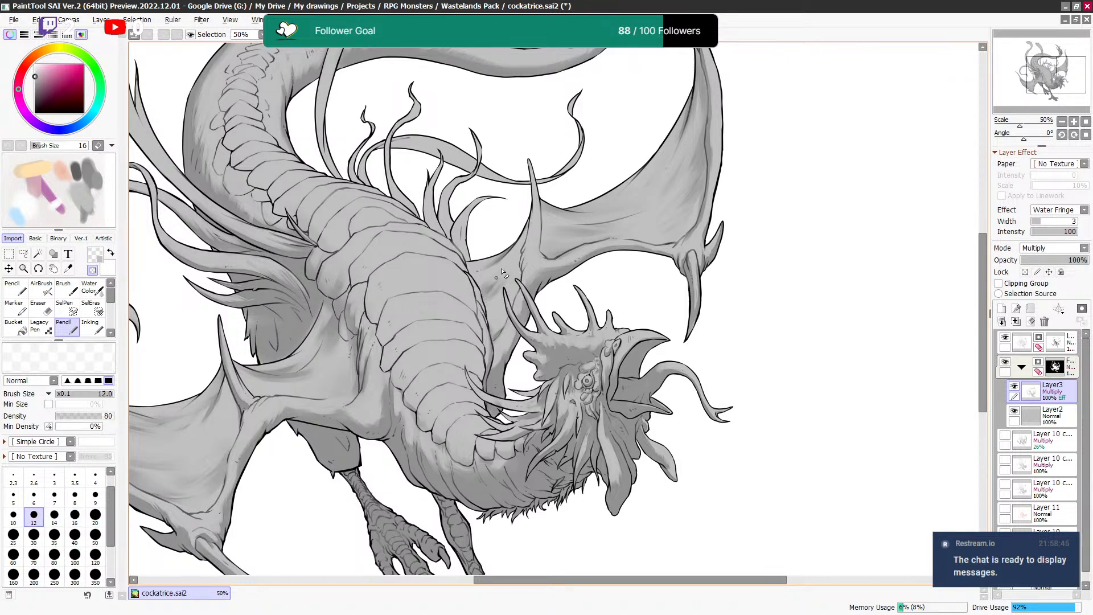
# Deepen the shadow around the far wing's joint below its spike, alternating grey and transparent strokes.
pyautogui.press('c')
pyautogui.press(']')
pyautogui.press(']')
pyautogui.moveTo(505, 279); pyautogui.dragTo(527, 228)
pyautogui.press('c')
pyautogui.press('[')
pyautogui.press('[')
# Shade the base of the short curved back tendril nearest the far wing, using the Pencil at size 14.
pyautogui.moveTo(512, 266)
pyautogui.mouseDown()
pyautogui.moveTo(520, 241)
pyautogui.moveTo(541, 282)
pyautogui.moveTo(517, 341)
pyautogui.mouseUp()
pyautogui.press('c')
pyautogui.press(']')
pyautogui.press(']')
pyautogui.press(']')
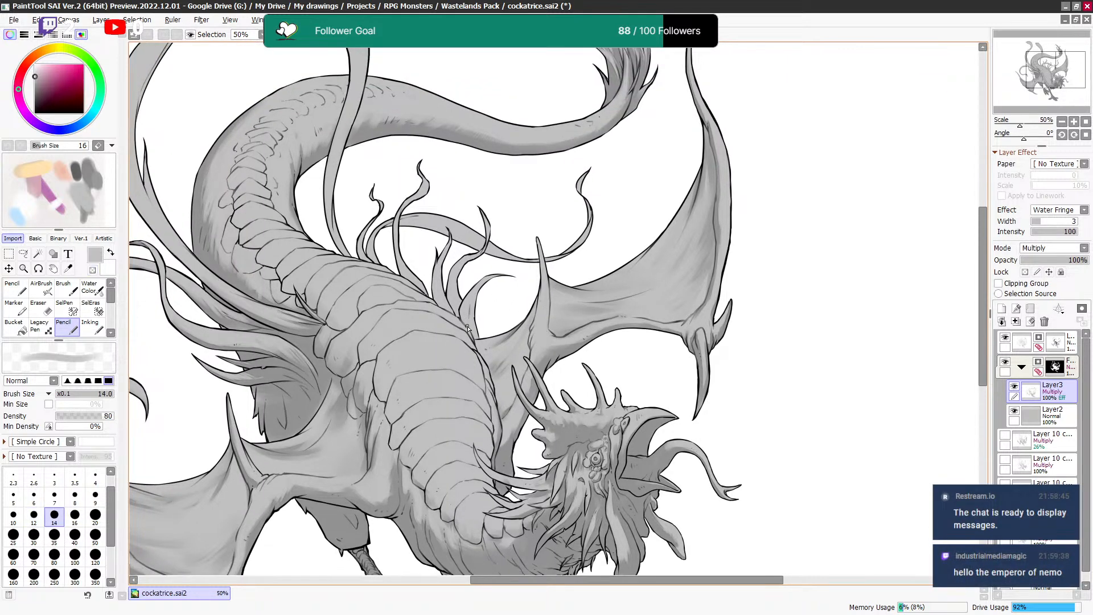
pyautogui.press(']')
pyautogui.press('c')
pyautogui.press('[')
pyautogui.press('[')
pyautogui.press('c')
pyautogui.press('[')
pyautogui.moveTo(470, 306)
pyautogui.mouseDown()
pyautogui.moveTo(476, 340)
pyautogui.moveTo(473, 293)
pyautogui.mouseUp()
pyautogui.press(']')
# Soften the shadow along the short curved tendril, alternating grey with transparent strokes at size 16.
pyautogui.press('c')
pyautogui.press(']')
pyautogui.press(']')
pyautogui.press(']')
pyautogui.press('[')
pyautogui.press('c')
pyautogui.press('[')
pyautogui.press('[')
pyautogui.press('c')
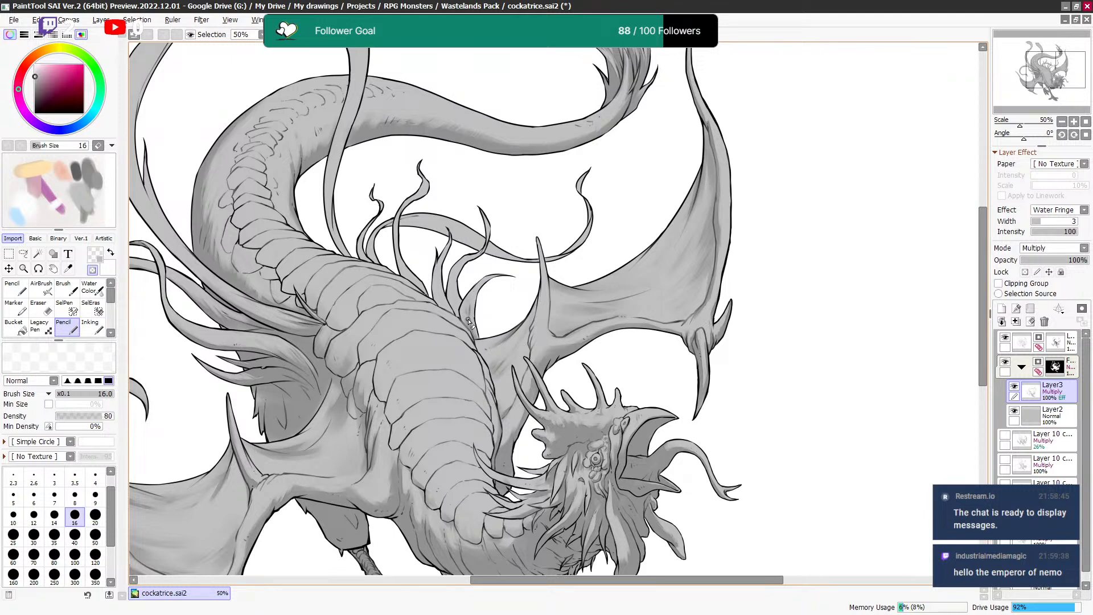
pyautogui.press('c')
pyautogui.press('[')
pyautogui.press('c')
pyautogui.moveTo(470, 294)
pyautogui.mouseDown()
pyautogui.moveTo(476, 334)
pyautogui.moveTo(471, 321)
pyautogui.mouseUp()
pyautogui.press('c')
pyautogui.press('c')
# Shade the adjacent S-shaped back tendril, using transparent strokes at size 25 and grey strokes at size 16.
pyautogui.moveTo(483, 269); pyautogui.dragTo(485, 283)
pyautogui.press('c')
pyautogui.press(']')
pyautogui.press(']')
pyautogui.moveTo(459, 333); pyautogui.dragTo(455, 291)
pyautogui.press(']')
pyautogui.press('c')
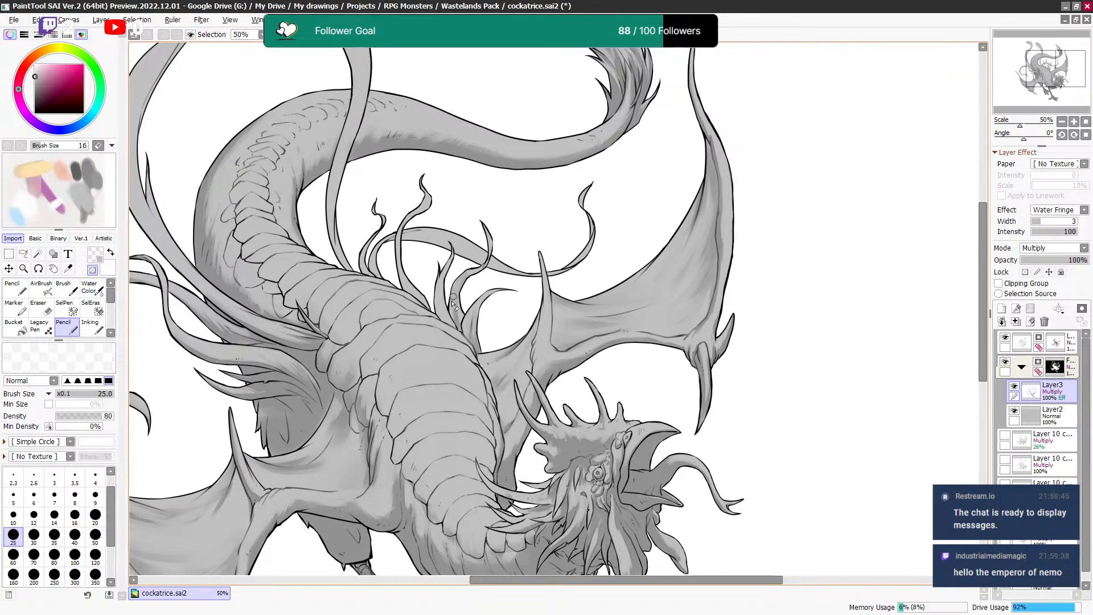
pyautogui.press('c')
pyautogui.press('[')
pyautogui.press('[')
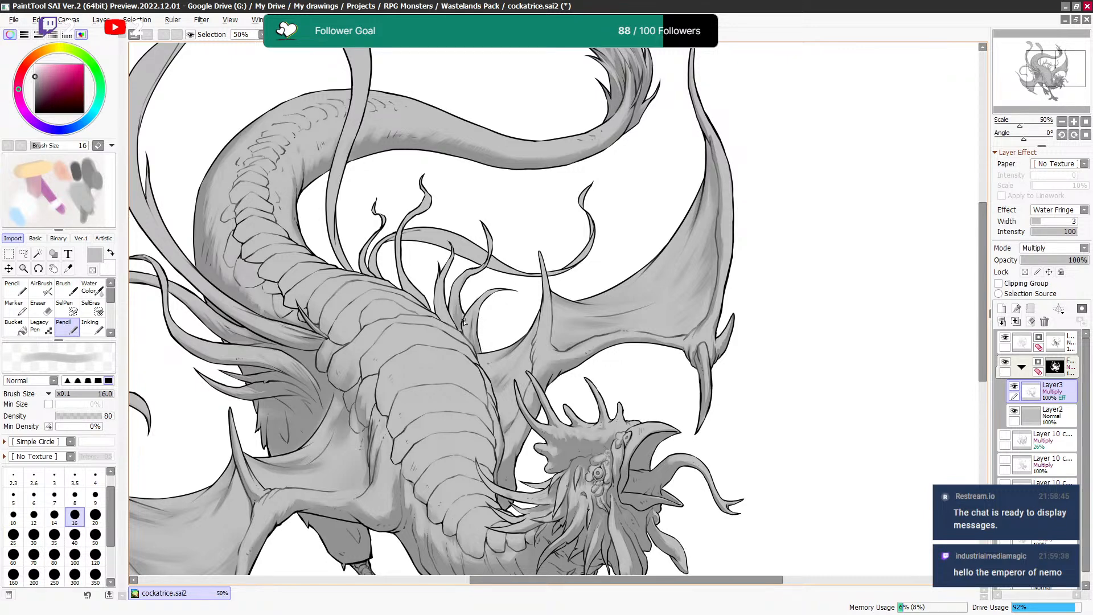
# Refine the S-shaped tendril's shading up to its thin tip, reducing the grey Pencil to size 9.
pyautogui.press('c')
pyautogui.press('c')
pyautogui.press(']')
pyautogui.press('c')
pyautogui.press('[')
pyautogui.press('c')
pyautogui.press('[')
pyautogui.press('[')
pyautogui.press('[')
pyautogui.press('[')
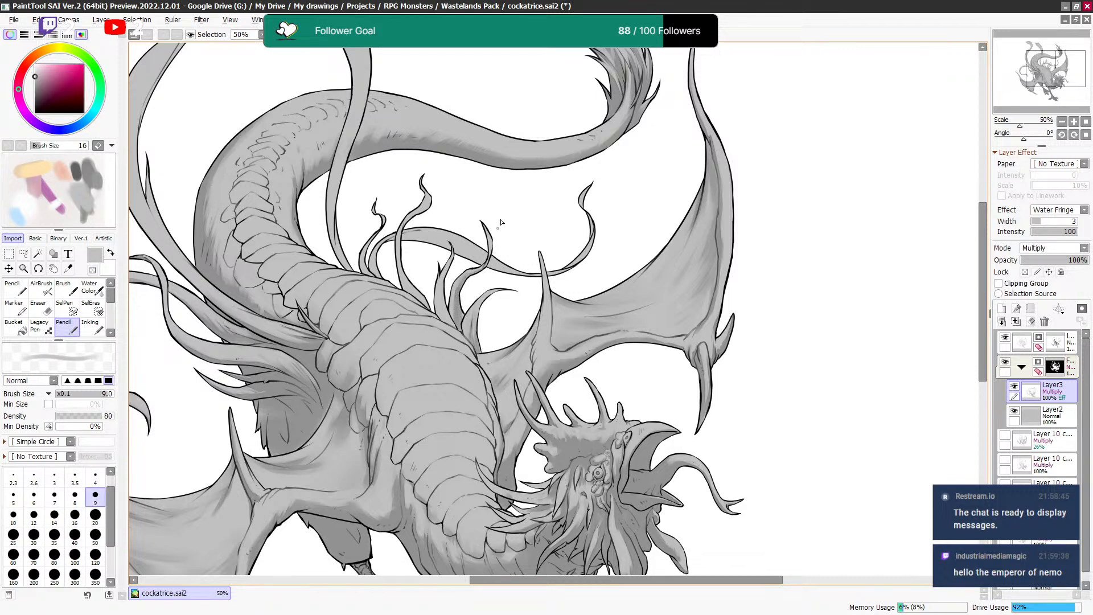
# Shade the short forked tendrils in the middle of the back with the grey Pencil at size 25.
pyautogui.press(']')
pyautogui.press(']')
pyautogui.press(']')
pyautogui.press(']')
pyautogui.press(']')
pyautogui.press(']')
pyautogui.press('[')
pyautogui.press('[')
pyautogui.press(']')
pyautogui.press(']')
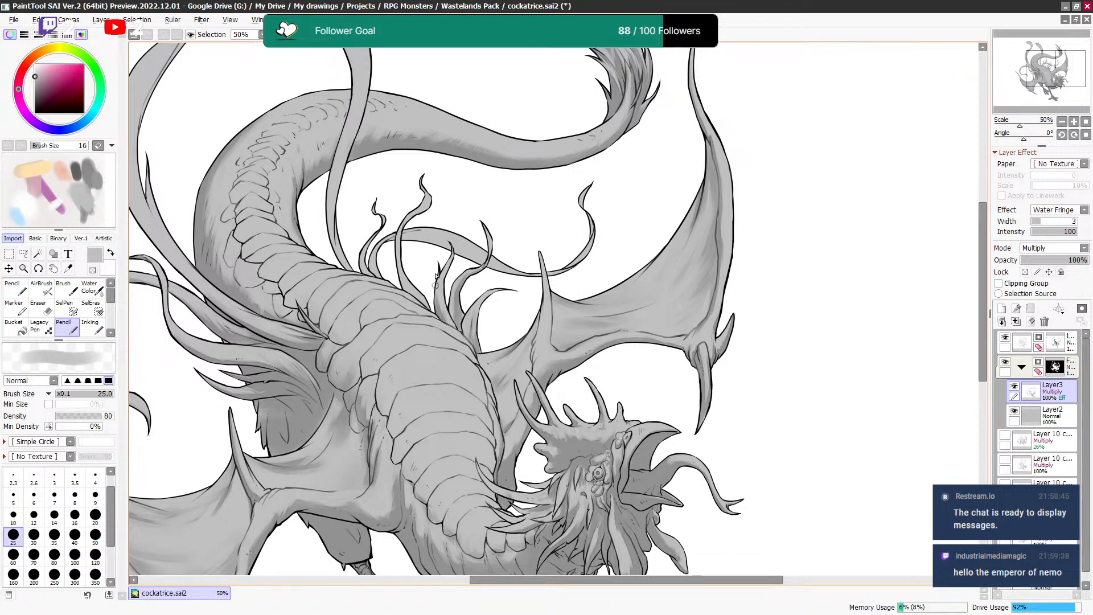
# Darken the base of the forked tendrils at size 10 and clean up the shadow with transparent strokes at size 14.
pyautogui.press('[')
pyautogui.press('[')
pyautogui.press('[')
pyautogui.press('[')
pyautogui.press('[')
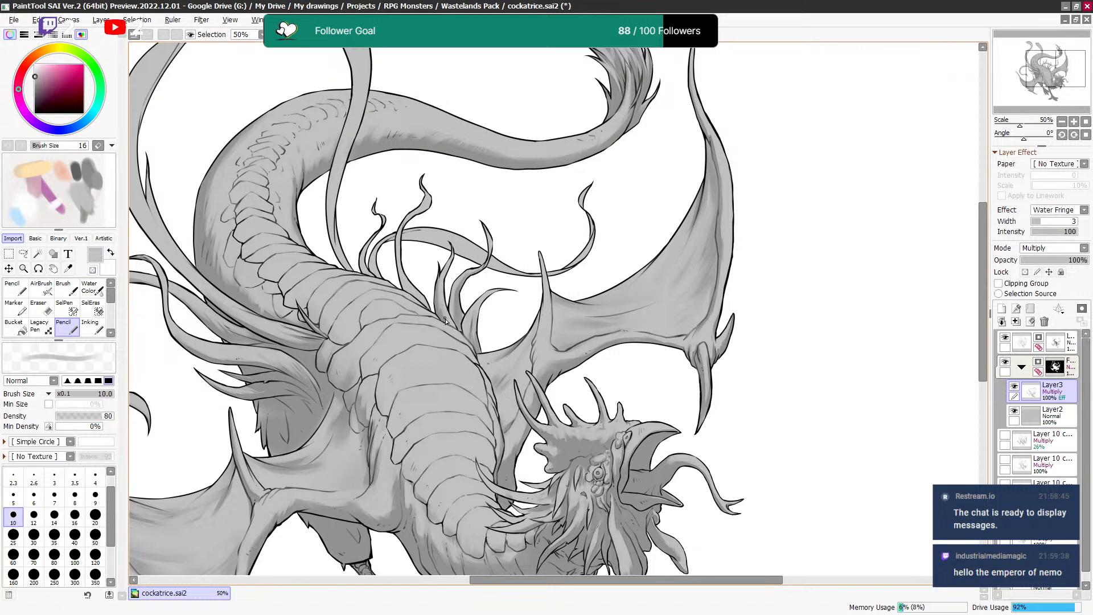
pyautogui.press('[')
pyautogui.press(']')
pyautogui.press(']')
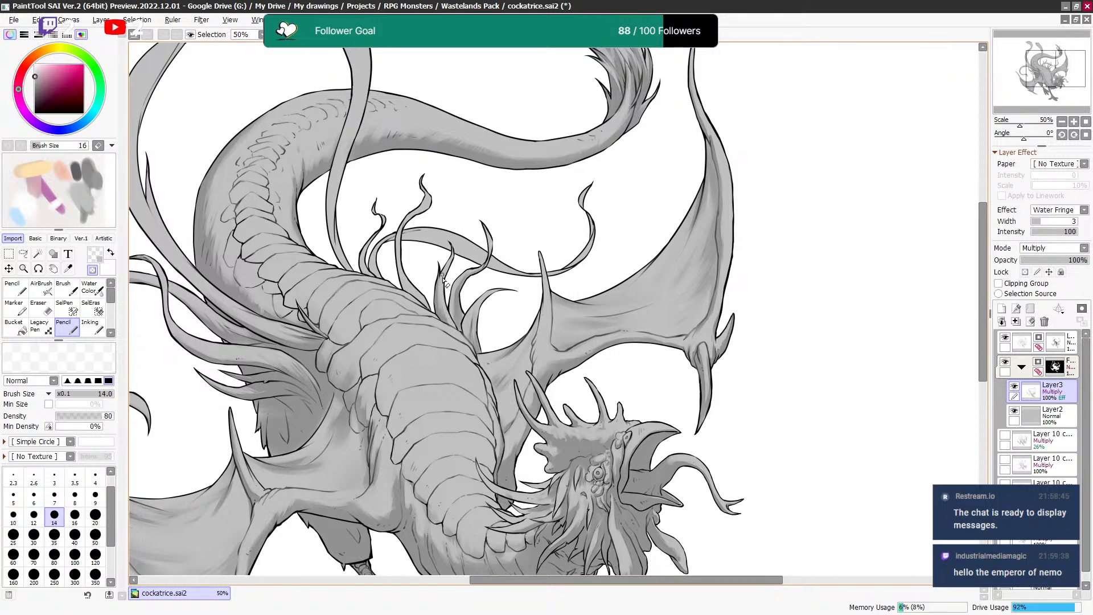
# Finish the forked tendrils and add fine grey shading along the tall thin back tendril at size 9.
pyautogui.press(']')
pyautogui.press(']')
pyautogui.press(']')
pyautogui.press('[')
pyautogui.press('-')
pyautogui.press('[')
pyautogui.press('-')
pyautogui.press('[')
pyautogui.press('[')
pyautogui.press('-')
pyautogui.press('[')
pyautogui.press('[')
pyautogui.press('-')
pyautogui.press(']')
pyautogui.press('[')
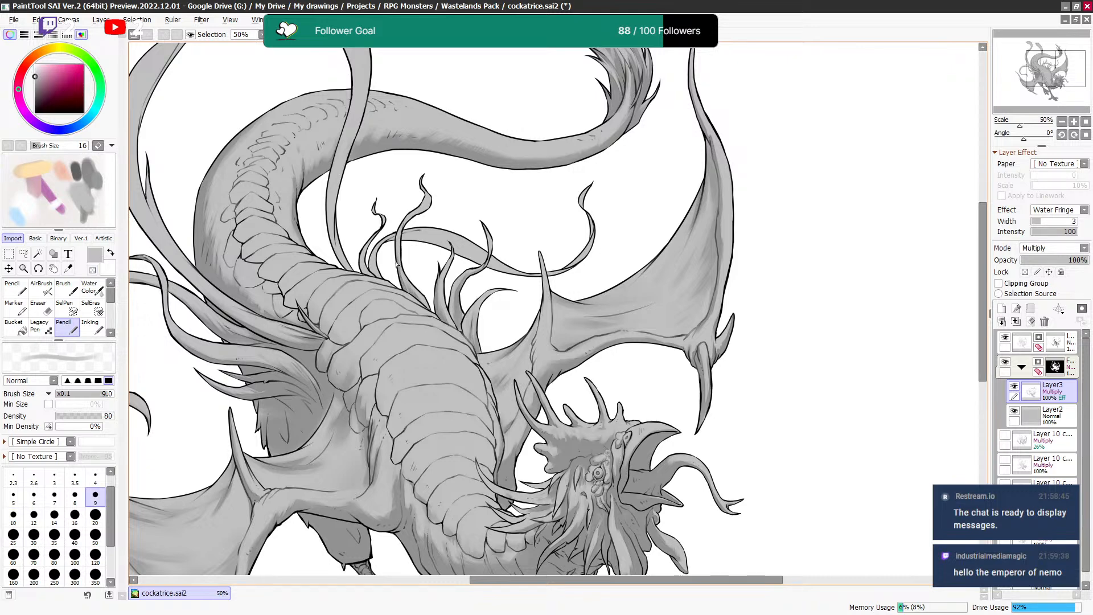
# Undo the last stroke and rework the tall tendril's curled upper part with the Pencil at size 20.
pyautogui.hotkey('ctrl', 'z')
pyautogui.press(']')
pyautogui.press(']')
pyautogui.press(']')
pyautogui.press(']')
pyautogui.press(']')
pyautogui.press('v')
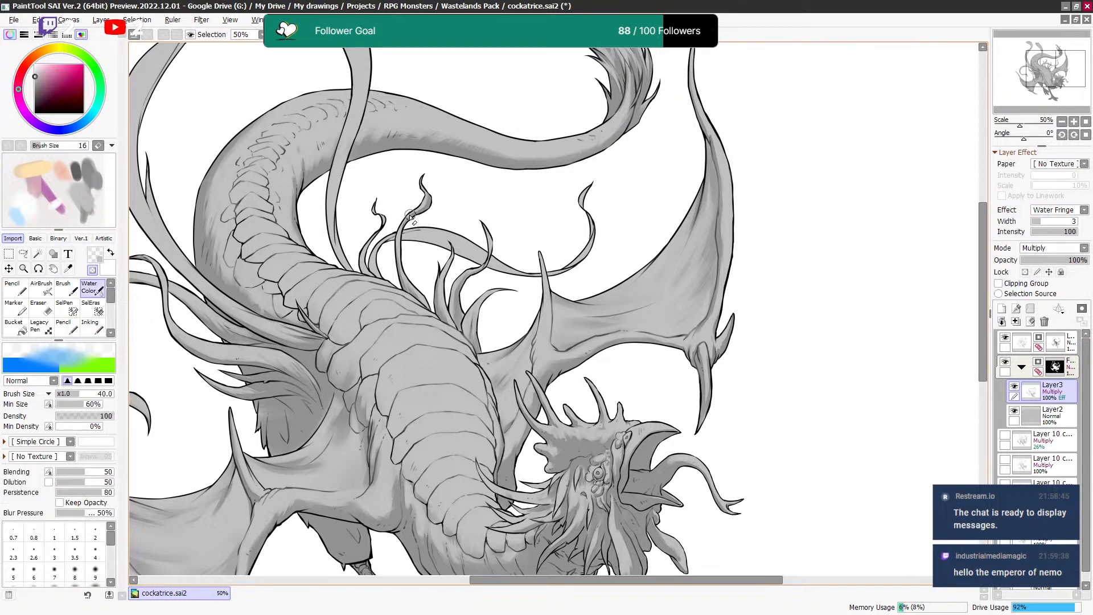
pyautogui.press('n')
pyautogui.press('c')
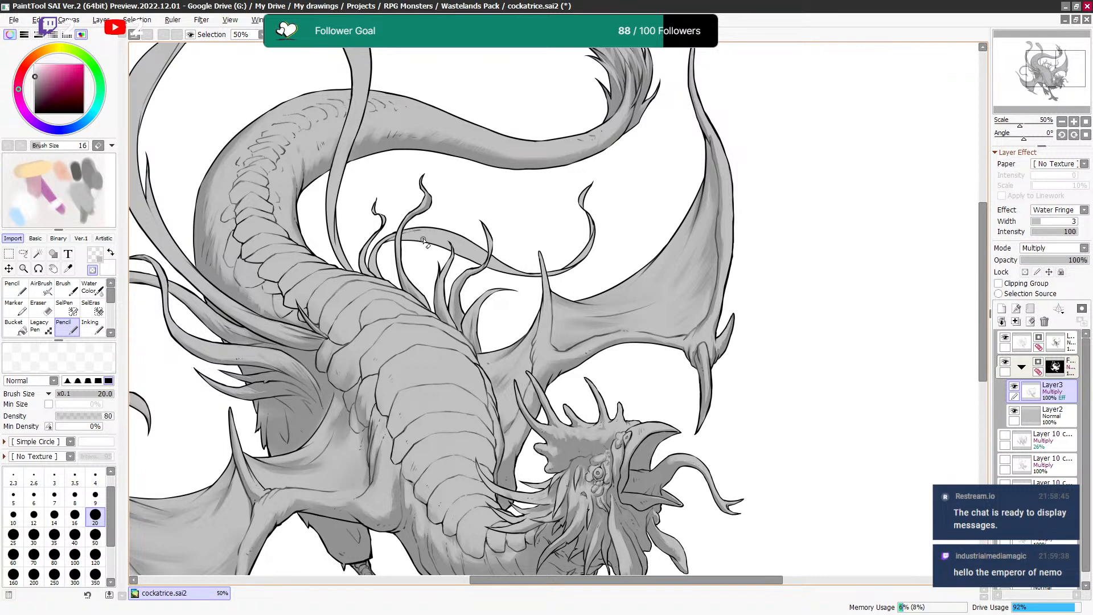
# Shade the long arching tendril behind the back with grey strokes at size 40 and transparent strokes at size 20.
pyautogui.moveTo(418, 235); pyautogui.dragTo(418, 226)
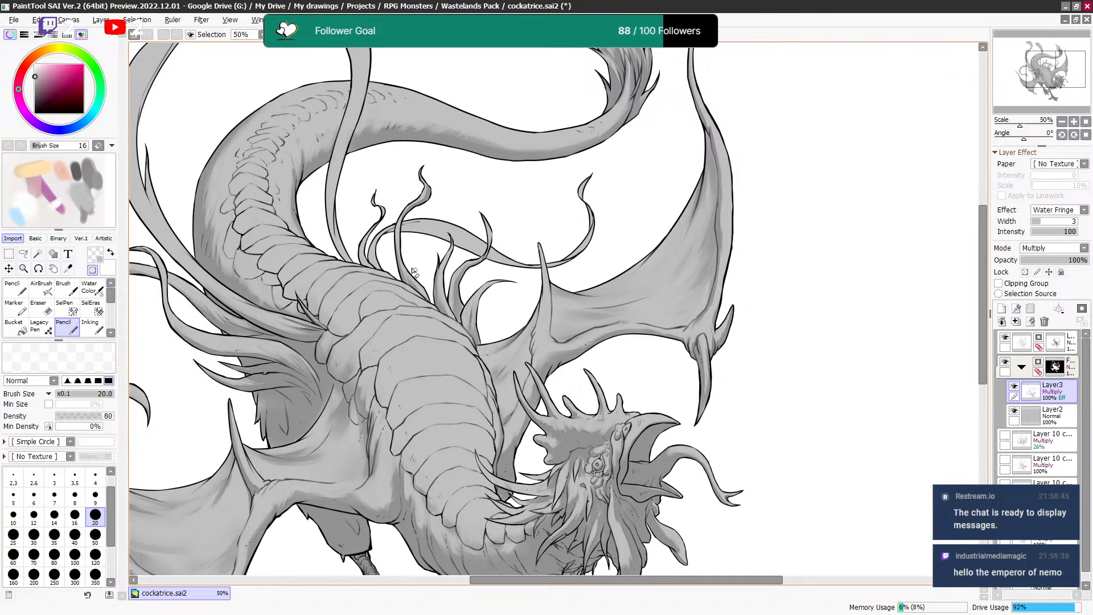
pyautogui.press('c')
pyautogui.press('[')
pyautogui.press(']')
pyautogui.press(']')
pyautogui.press(']')
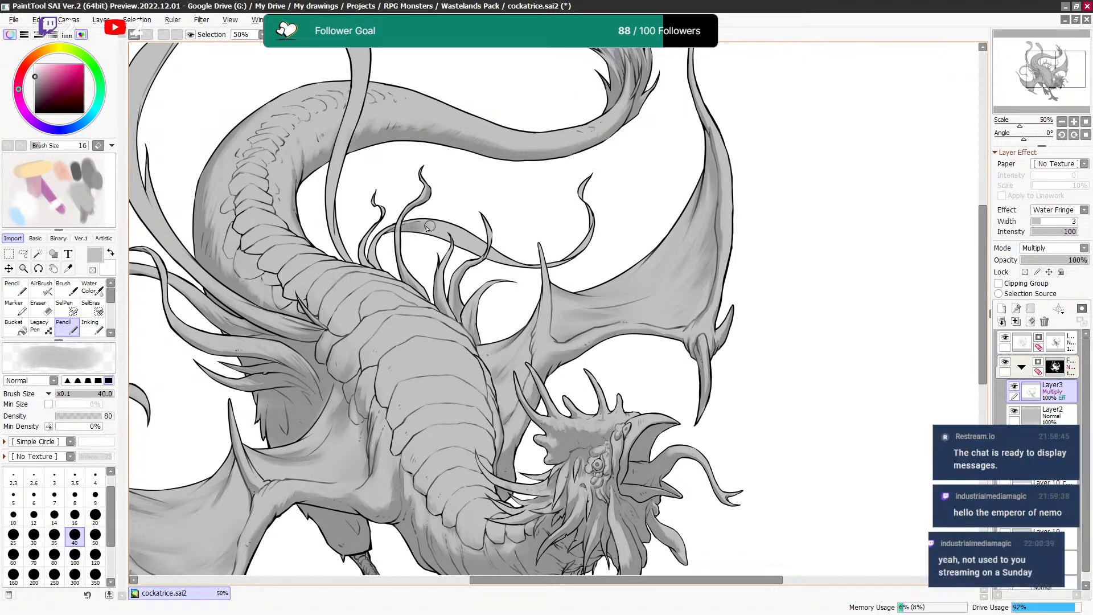
pyautogui.press('[')
pyautogui.press('[')
pyautogui.press('[')
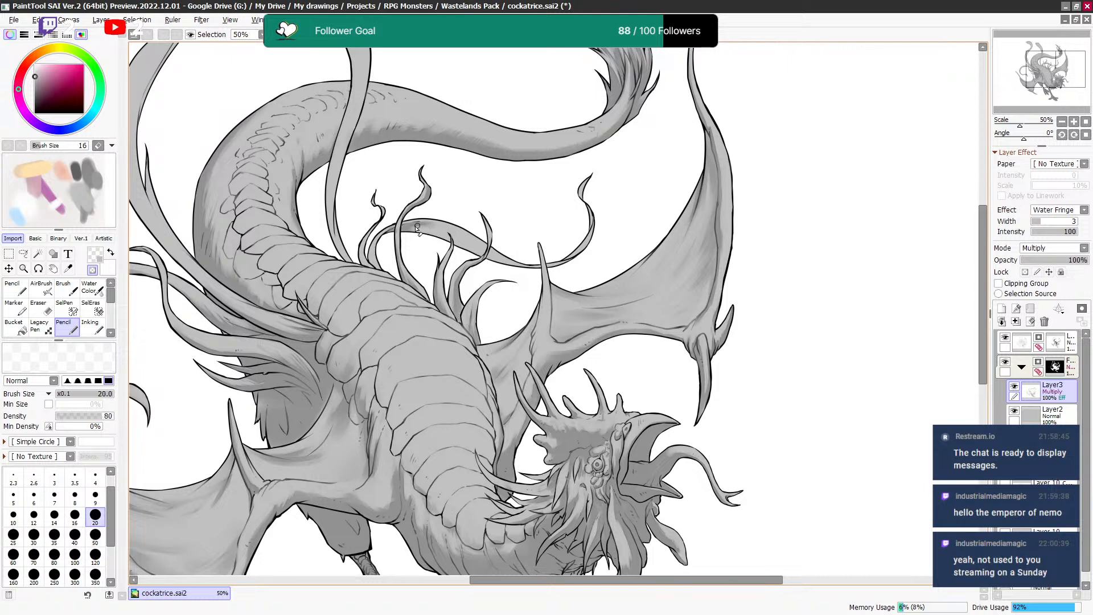
# Add grey shading to the middle of the long arching tendril behind the back with the Pencil at size 35.
pyautogui.press(']')
pyautogui.press(']')
pyautogui.press('c')
pyautogui.press('[')
pyautogui.press('c')
pyautogui.press(']')
pyautogui.press(']')
pyautogui.press(']')
pyautogui.press(']')
pyautogui.press(']')
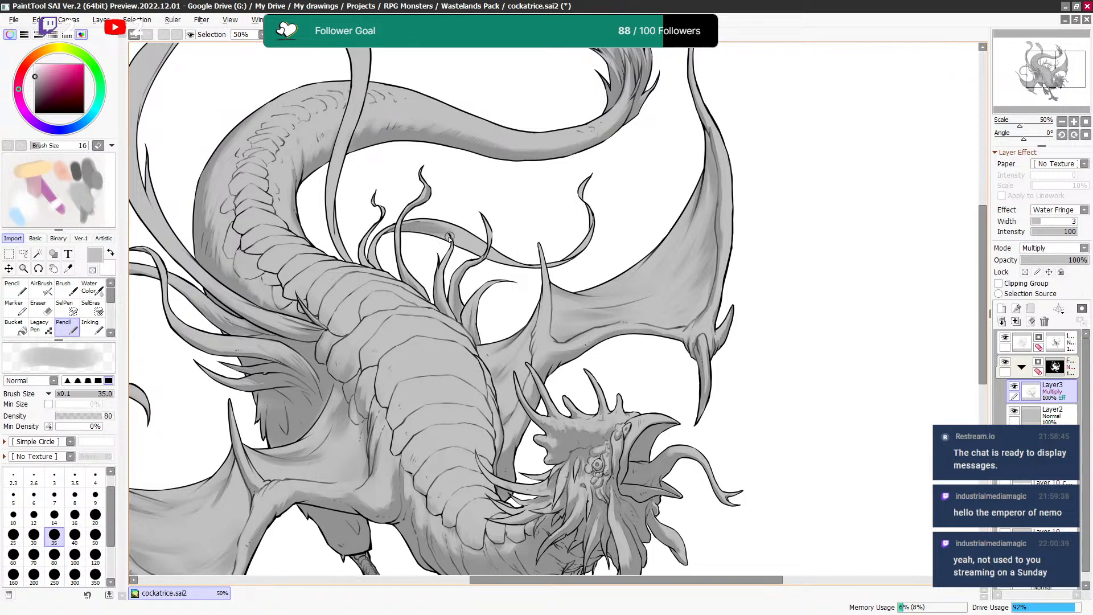
# Clean up the arching tendril's shadow behind the forked tendrils with transparent strokes at size 16.
pyautogui.press(']')
pyautogui.press('c')
pyautogui.press('[')
pyautogui.press('[')
pyautogui.press('[')
pyautogui.press('[')
pyautogui.press('[')
pyautogui.press('[')
pyautogui.press('[')
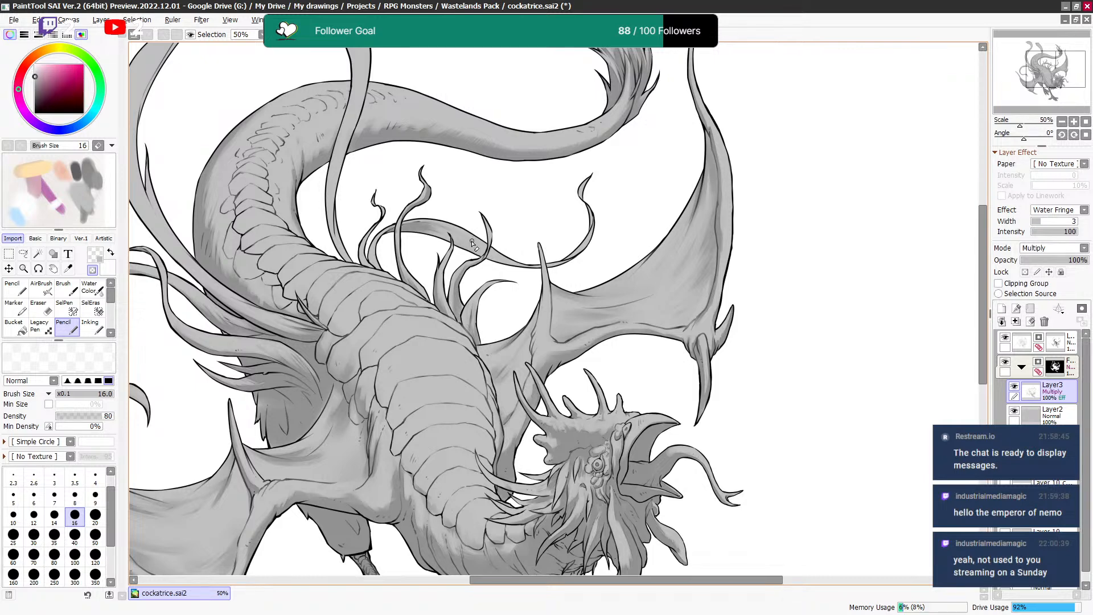
# Shade the arching tendril's outer bend with grey at size 40 and trim it with transparent strokes at size 20.
pyautogui.moveTo(505, 221); pyautogui.dragTo(507, 213)
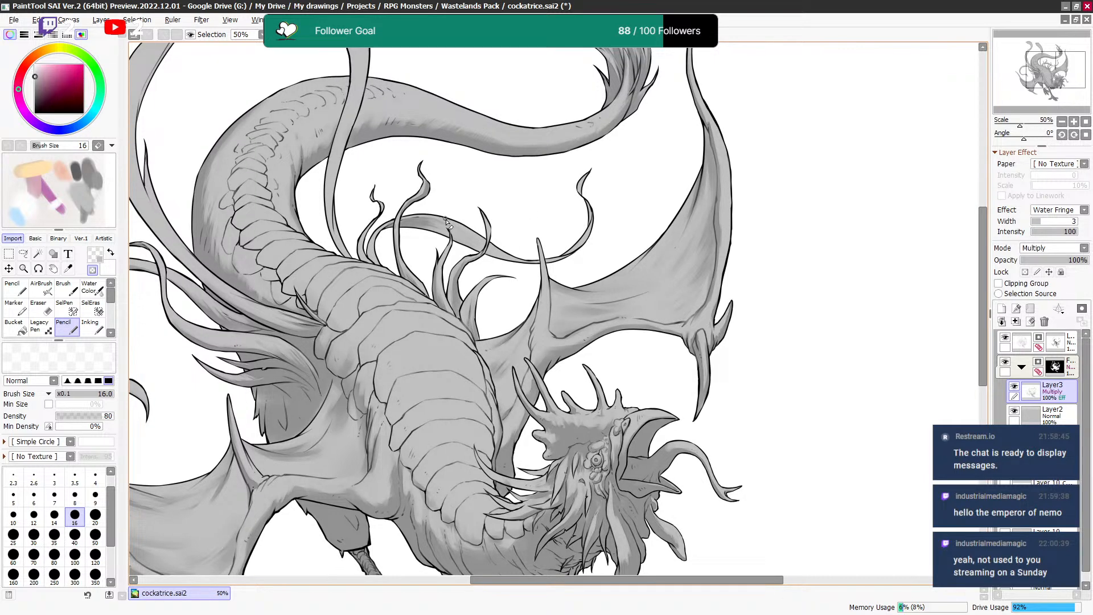
pyautogui.press(']')
pyautogui.press(']')
pyautogui.press(']')
pyautogui.press(']')
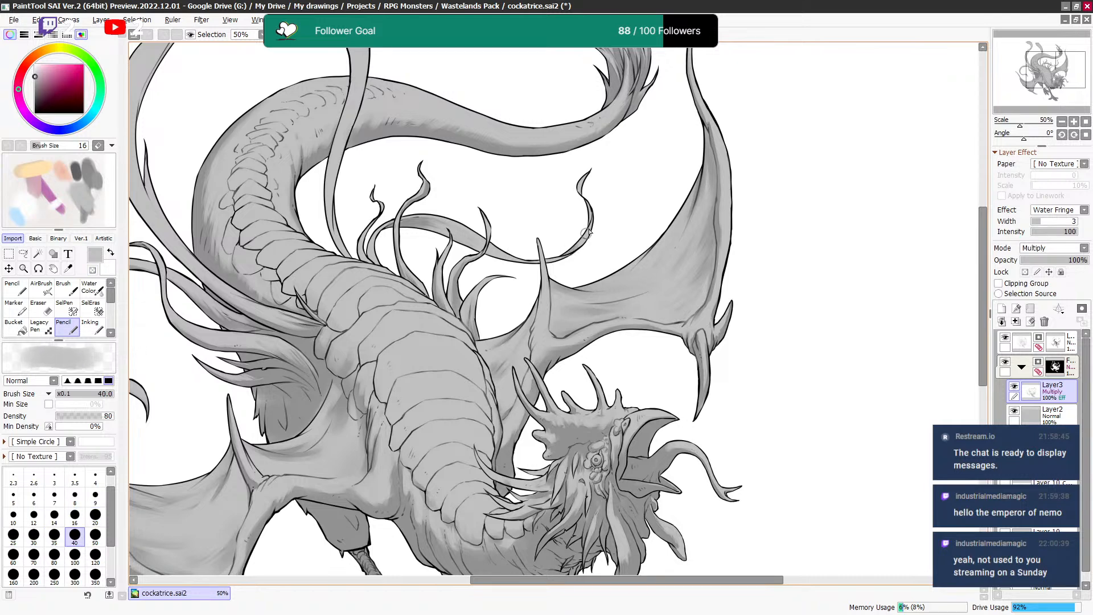
pyautogui.press('[')
pyautogui.press('[')
pyautogui.press('e')
pyautogui.press('[')
pyautogui.press('[')
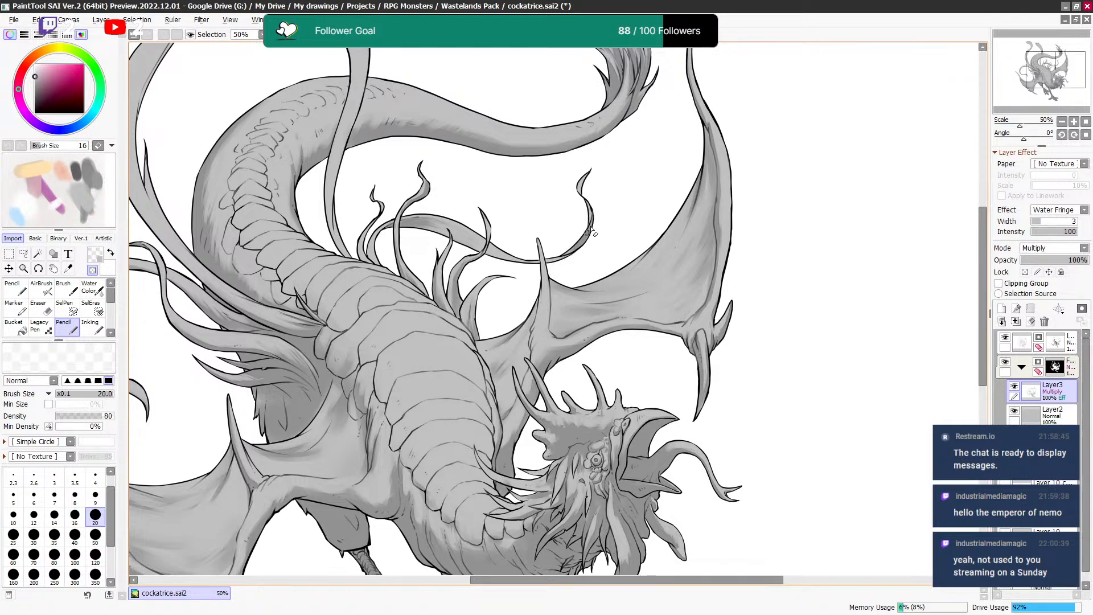
# Add fine grey shading near the arching tendril's curled tip at size 12 and refine it with transparent strokes at size 14.
pyautogui.press('e')
pyautogui.press(']')
pyautogui.press('e')
pyautogui.press('[')
pyautogui.press('e')
pyautogui.press('[')
pyautogui.press('[')
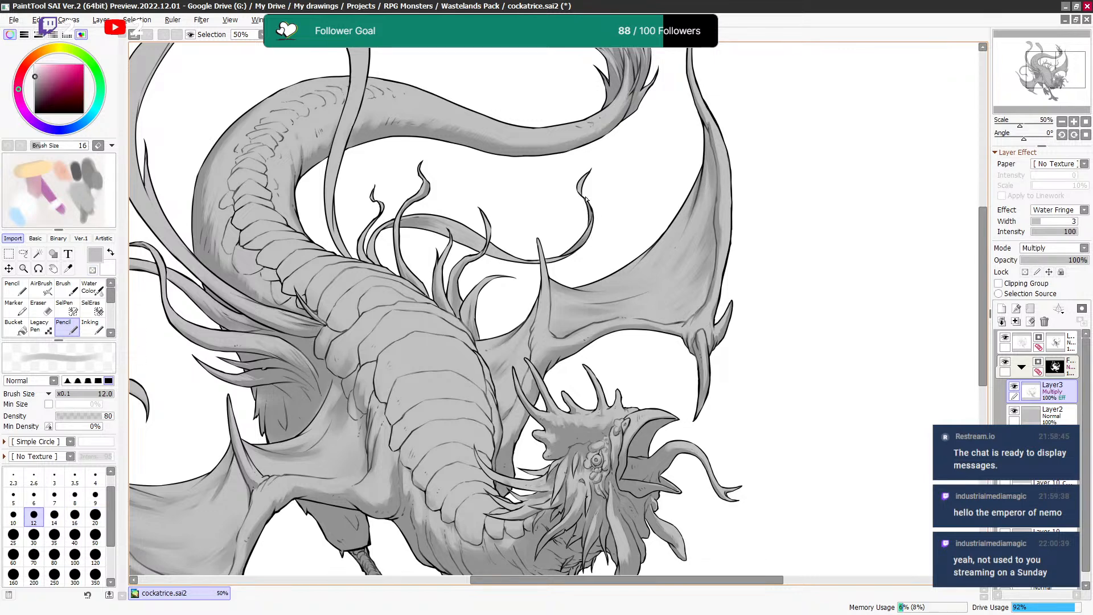
pyautogui.press('e')
pyautogui.press(']')
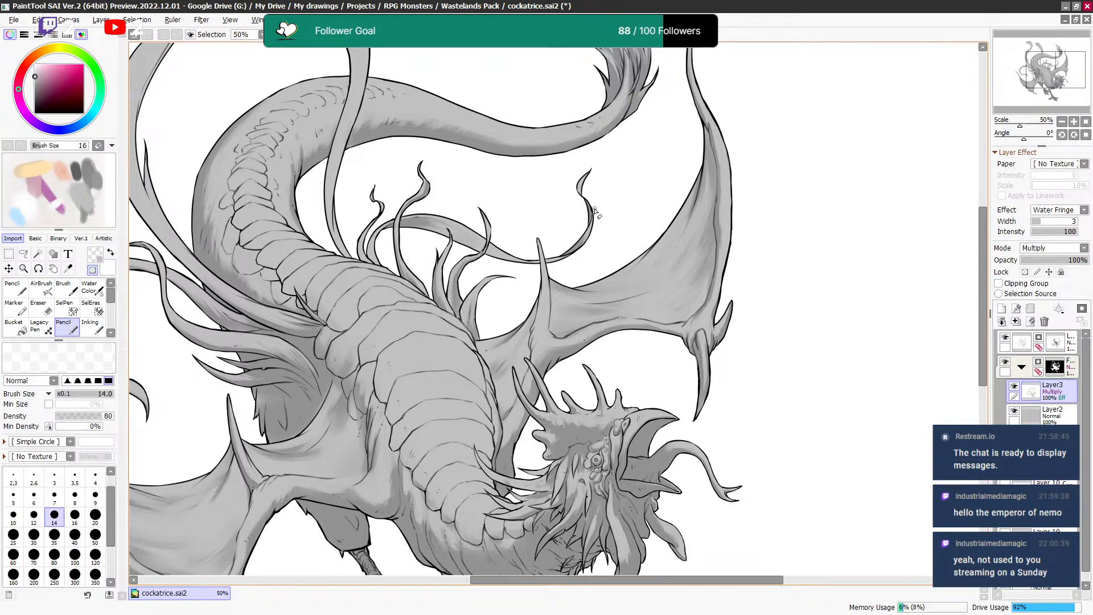
pyautogui.moveTo(574, 197); pyautogui.dragTo(593, 210)
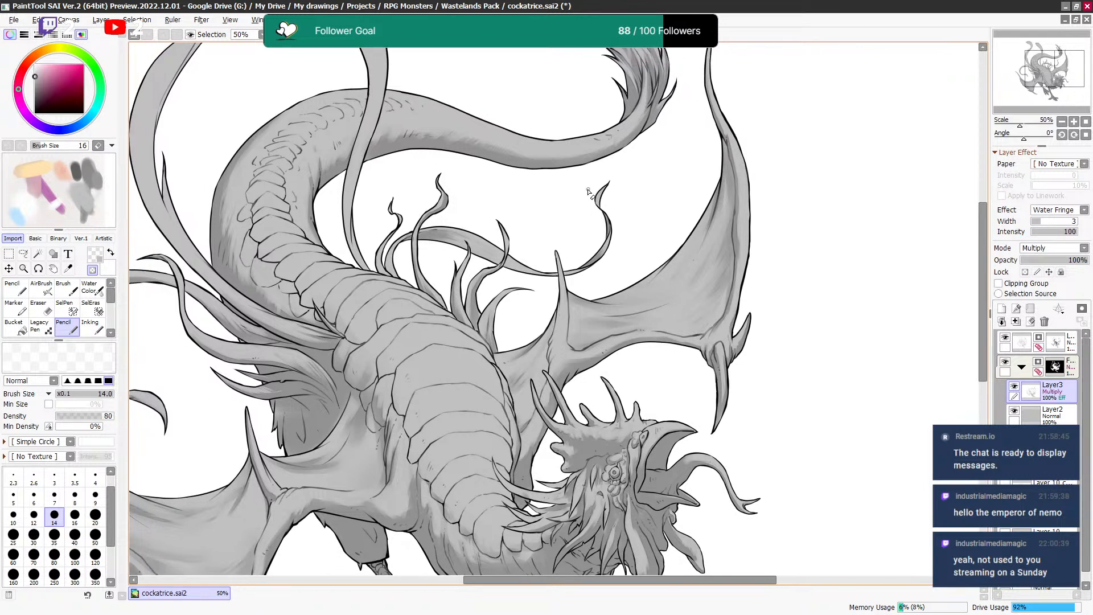
# Shade the inner side of the tail's bend with grey at size 30 and lighten it with transparent strokes at size 14.
pyautogui.press('e')
pyautogui.press(']')
pyautogui.press(']')
pyautogui.press(']')
pyautogui.press(']')
pyautogui.press(']')
pyautogui.press(']')
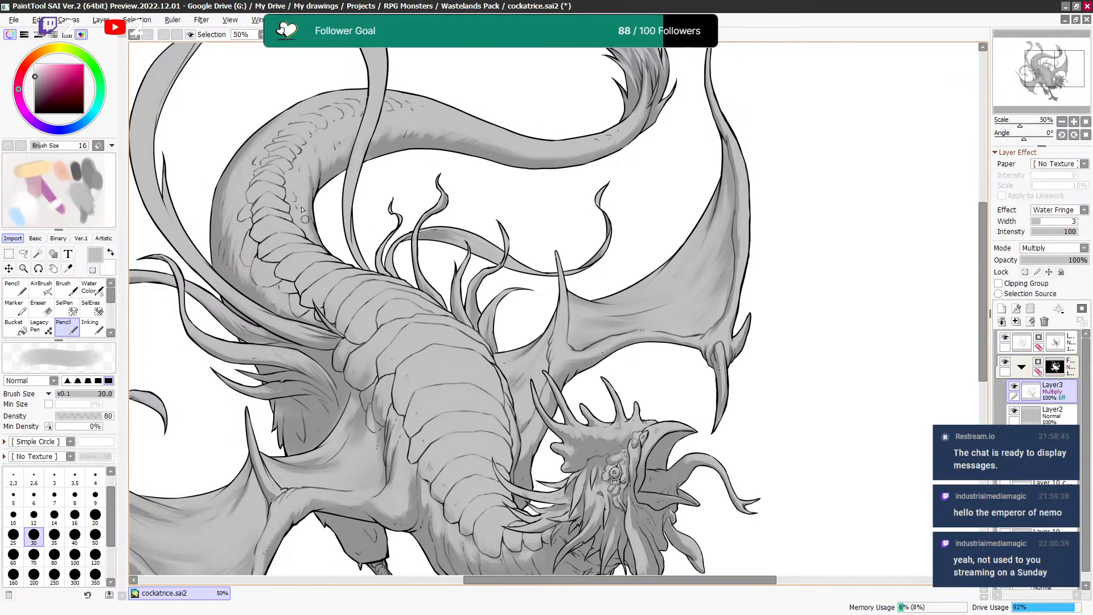
pyautogui.press('e')
pyautogui.press('[')
pyautogui.press('[')
pyautogui.press('[')
pyautogui.press('[')
pyautogui.press('[')
pyautogui.press('[')
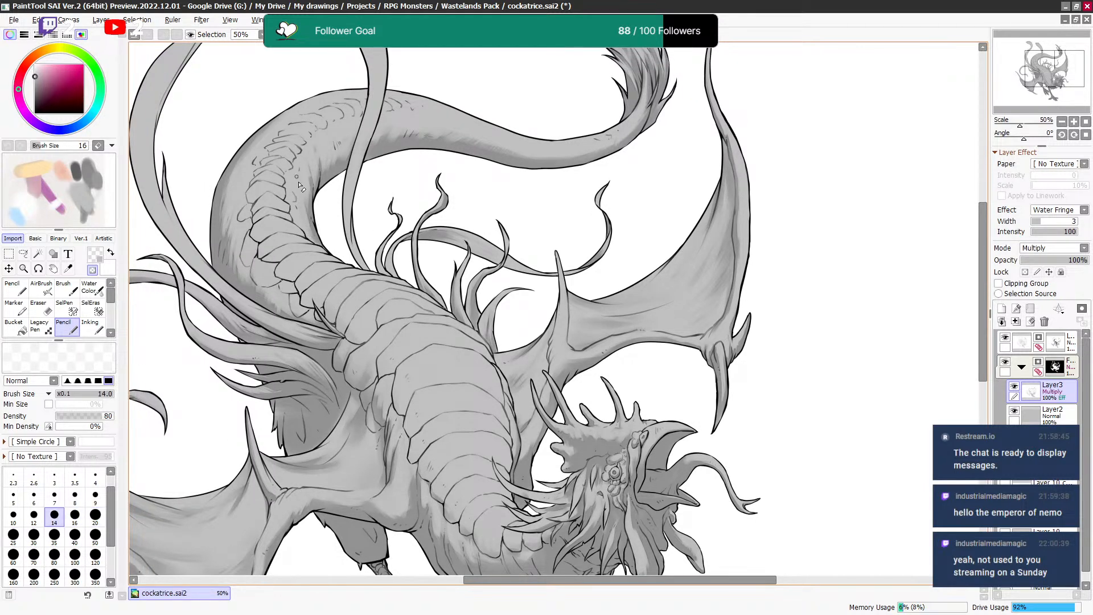
# Detail the scale edges inside the tail's bend with grey at size 10 and soften them with transparent strokes at size 25.
pyautogui.press('e')
pyautogui.press('[')
pyautogui.press('[')
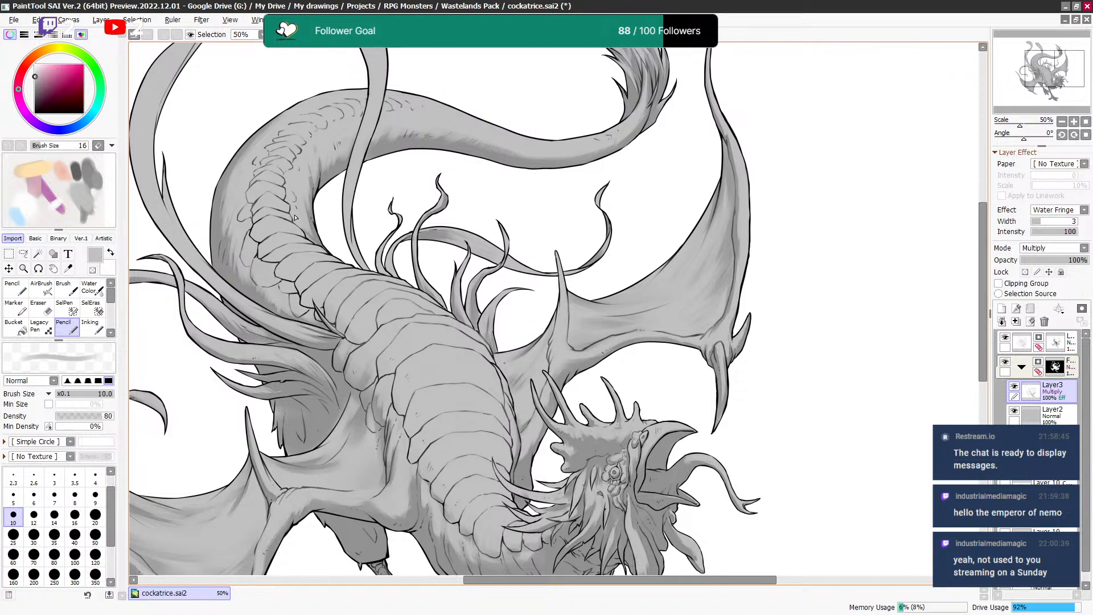
pyautogui.press('e')
pyautogui.press(']')
pyautogui.press(']')
pyautogui.press(']')
pyautogui.press(']')
pyautogui.press(']')
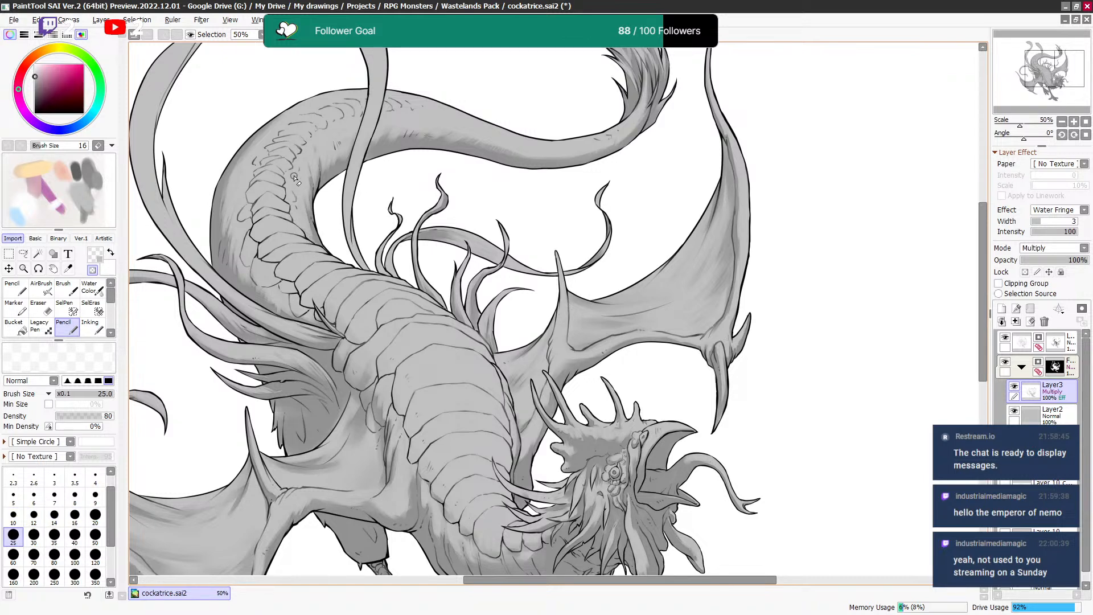
# Shade the lower stretch of the outer broad-tipped tendril beside the tail with grey at size 40 and rework it with transparent strokes.
pyautogui.moveTo(310, 206); pyautogui.dragTo(386, 192)
pyautogui.moveTo(405, 256)
pyautogui.mouseDown()
pyautogui.moveTo(420, 240)
pyautogui.moveTo(412, 278)
pyautogui.mouseUp()
pyautogui.press(']')
pyautogui.press('e')
pyautogui.press(']')
pyautogui.press(']')
pyautogui.press(']')
pyautogui.press(']')
pyautogui.press('[')
pyautogui.press('[')
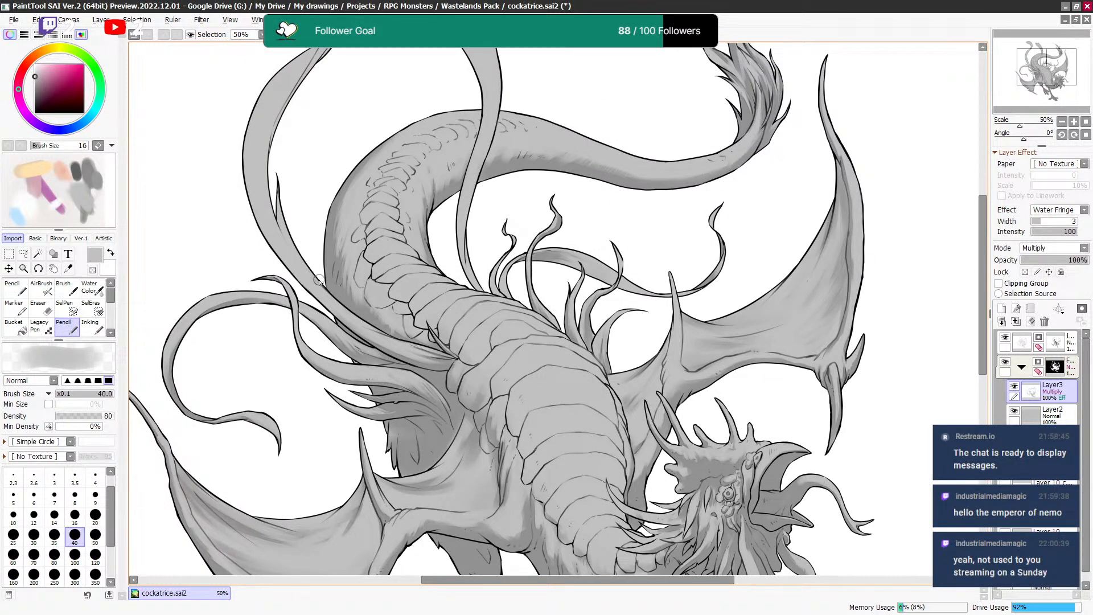
pyautogui.press(']')
pyautogui.press(']')
pyautogui.press('e')
pyautogui.press('[')
pyautogui.press('[')
pyautogui.moveTo(280, 164)
pyautogui.mouseDown()
pyautogui.moveTo(285, 227)
pyautogui.moveTo(335, 106)
pyautogui.moveTo(297, 158)
pyautogui.mouseUp()
# Darken the twist in the outer broad-tipped tendril with grey and blend its shadow with transparent strokes at size 25.
pyautogui.press('e')
pyautogui.press(']')
pyautogui.press(']')
pyautogui.press(']')
pyautogui.moveTo(361, 124)
pyautogui.mouseDown()
pyautogui.moveTo(358, 185)
pyautogui.moveTo(333, 195)
pyautogui.mouseUp()
pyautogui.press('[')
pyautogui.press('[')
pyautogui.press('-')
pyautogui.press('[')
pyautogui.press('[')
pyautogui.press('[')
pyautogui.moveTo(286, 326); pyautogui.dragTo(297, 237)
pyautogui.press('[')
pyautogui.moveTo(284, 290); pyautogui.dragTo(297, 236)
pyautogui.moveTo(290, 308); pyautogui.dragTo(304, 249)
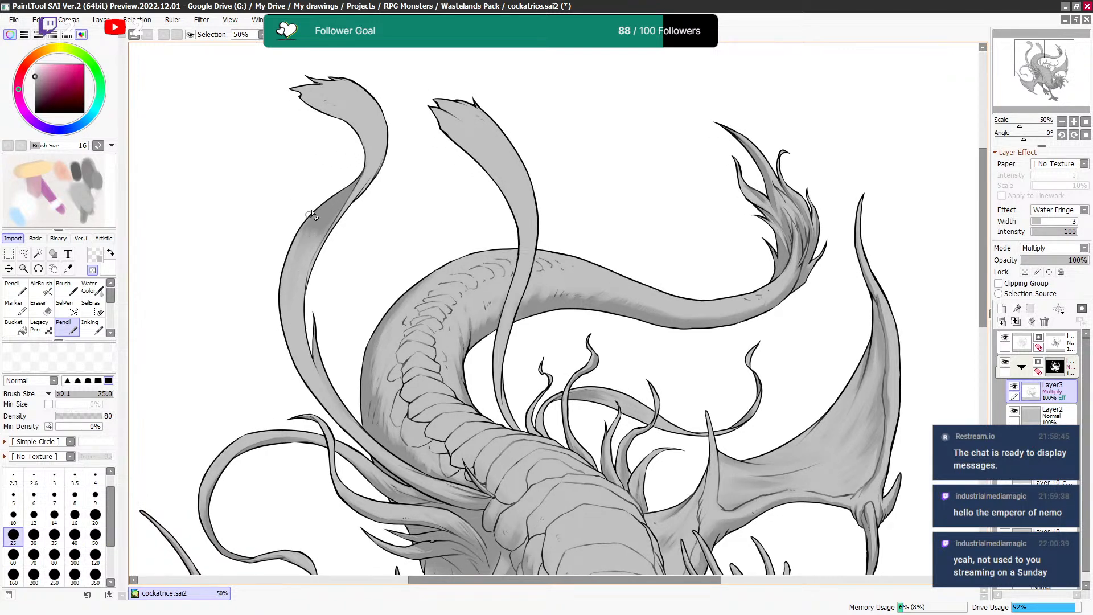
# Add fine grey streaks just below the outer tendril's twist at size 14.
pyautogui.press('-')
pyautogui.press(']')
pyautogui.press(']')
pyautogui.press('[')
pyautogui.press('[')
pyautogui.press('[')
pyautogui.press('[')
pyautogui.press('[')
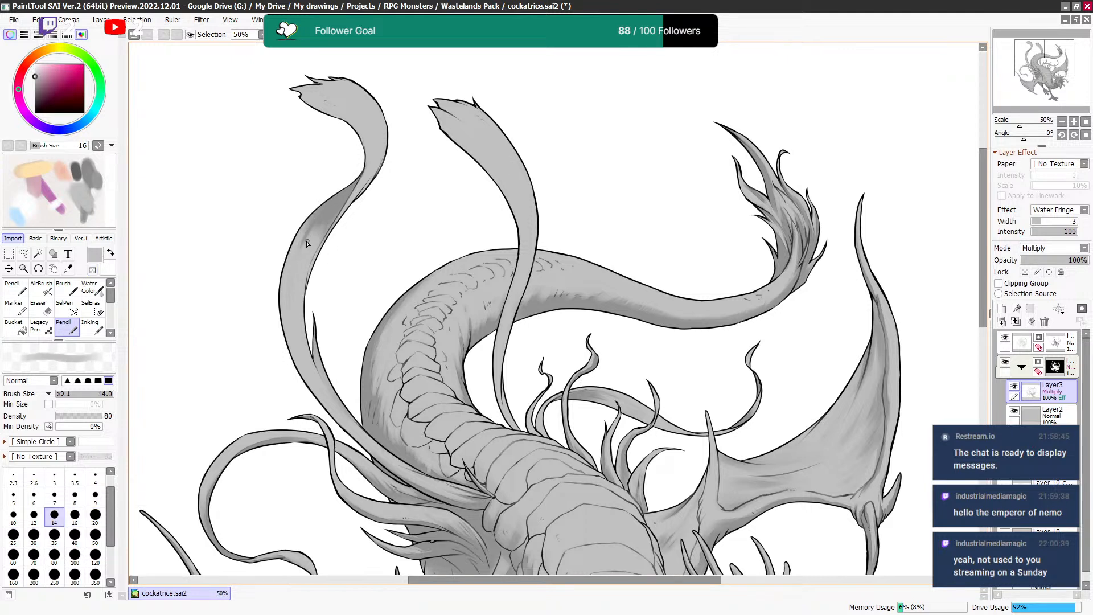
# Break up the shadow below the outer tendril's twist with transparent strokes at size 16.
pyautogui.press('[')
pyautogui.press('[')
pyautogui.press(']')
pyautogui.press(']')
pyautogui.press(']')
pyautogui.press(']')
pyautogui.press('-')
pyautogui.press('[')
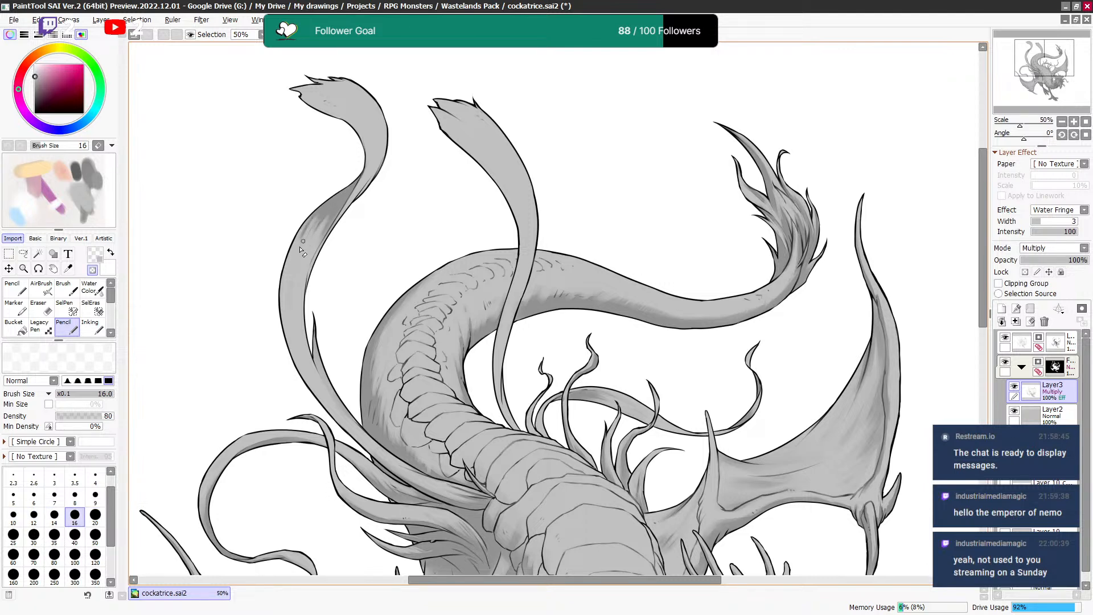
# Deepen the shadow at the outer tendril's twist with grey at size 25 and clean its edge with transparent strokes at size 16.
pyautogui.press('-')
pyautogui.press(']')
pyautogui.press(']')
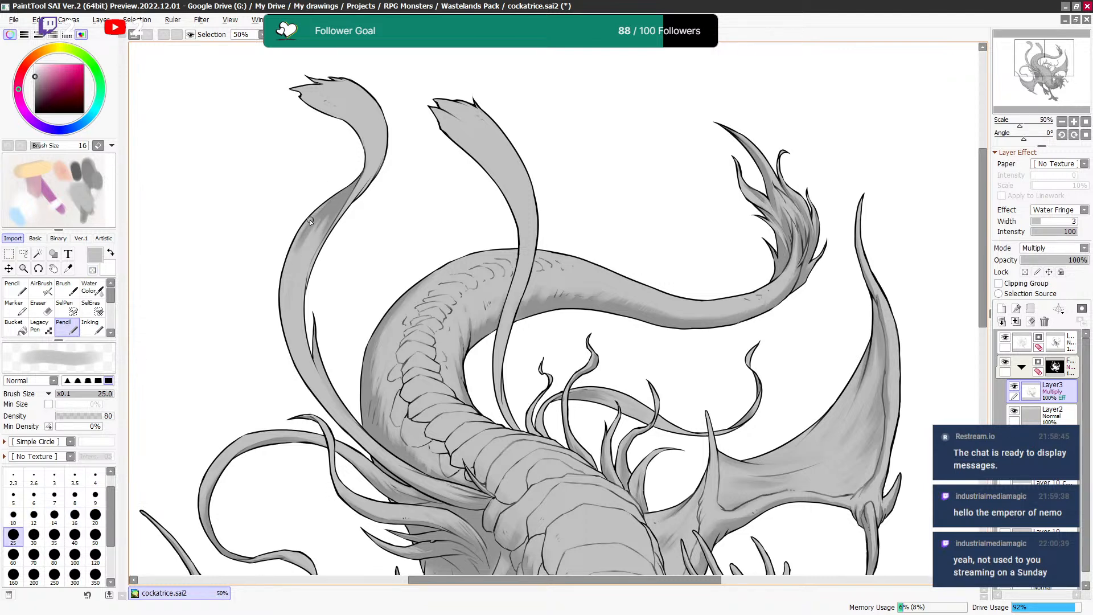
pyautogui.press('-')
pyautogui.press('[')
pyautogui.press('[')
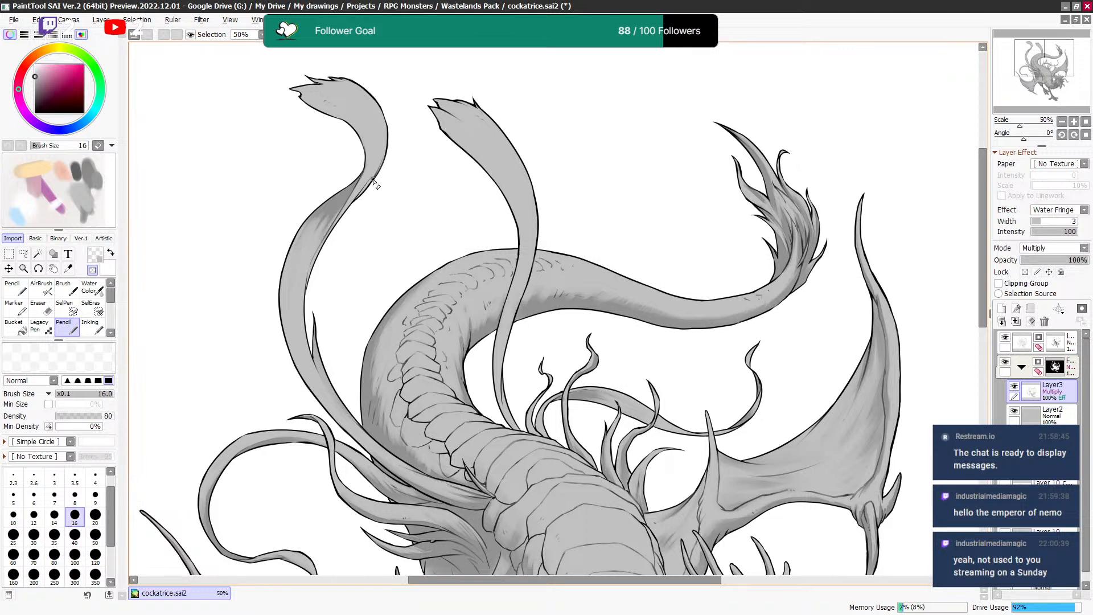
# Shade the upper curve of the outer broad-tipped tendril with grey at size 50 and soften the shadow with transparent strokes.
pyautogui.press(']')
pyautogui.press(']')
pyautogui.press(']')
pyautogui.press(']')
pyautogui.press(']')
pyautogui.press(']')
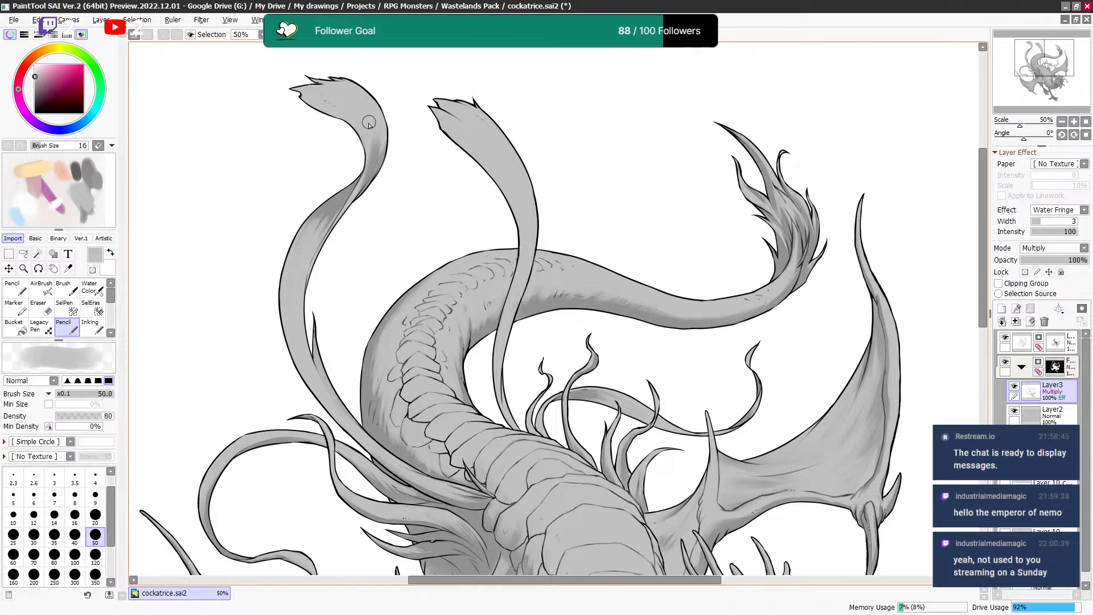
pyautogui.press('[')
pyautogui.press('-')
pyautogui.press('[')
pyautogui.press('[')
pyautogui.press(']')
pyautogui.press(']')
pyautogui.press(']')
pyautogui.press(']')
pyautogui.press(']')
pyautogui.moveTo(378, 179)
pyautogui.mouseDown()
pyautogui.moveTo(368, 115)
pyautogui.moveTo(363, 178)
pyautogui.moveTo(356, 124)
pyautogui.moveTo(363, 165)
pyautogui.mouseUp()
# Refine the shading on the outer tendril's upper curve with finer grey and transparent strokes, undoing one of them.
pyautogui.press('-')
pyautogui.press('[')
pyautogui.press('[')
pyautogui.press('[')
pyautogui.press('[')
pyautogui.press('[')
pyautogui.press('[')
pyautogui.press('[')
pyautogui.press('[')
pyautogui.press('[')
pyautogui.press('[')
pyautogui.hotkey('ctrl', 'z')
pyautogui.press(']')
pyautogui.press(']')
pyautogui.press(']')
pyautogui.press(']')
pyautogui.press('[')
pyautogui.press('[')
pyautogui.press('[')
pyautogui.press('x')
pyautogui.press(']')
pyautogui.press(']')
# Lay a broad grey shadow along the upper part of the inner broad-tipped tendril.
pyautogui.moveTo(443, 72)
pyautogui.mouseDown()
pyautogui.moveTo(443, 116)
pyautogui.moveTo(412, 79)
pyautogui.mouseUp()
pyautogui.press('-')
pyautogui.press(']')
pyautogui.press(']')
pyautogui.press(']')
pyautogui.press(']')
pyautogui.press(']')
pyautogui.press(']')
pyautogui.press(']')
pyautogui.press(']')
pyautogui.press(']')
pyautogui.press('x')
pyautogui.moveTo(488, 211)
pyautogui.mouseDown()
pyautogui.moveTo(462, 158)
pyautogui.moveTo(433, 145)
pyautogui.mouseUp()
# Lighten the inner tendril's broad tip and shape its shadow edge with transparent strokes at sizes 30 and 35.
pyautogui.press('x')
pyautogui.press('[')
pyautogui.press('[')
pyautogui.press('[')
pyautogui.press('[')
pyautogui.press('[')
pyautogui.press('[')
pyautogui.press('[')
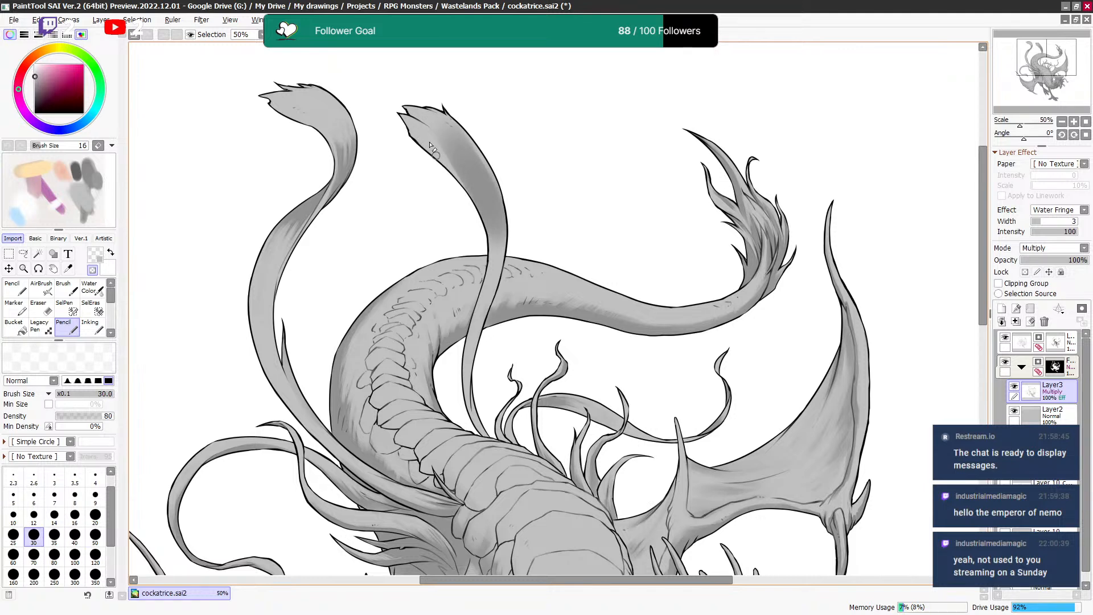
pyautogui.press(']')
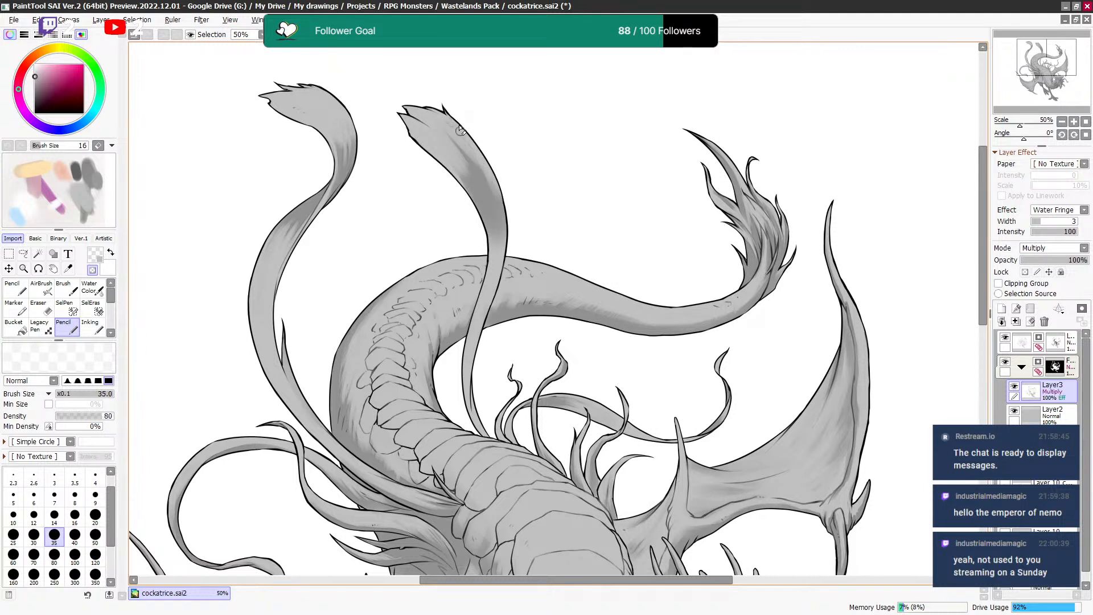
# Touch up the inner tendril's shadow with grey and cut fine highlights along it with transparent strokes at size 14.
pyautogui.press('x')
pyautogui.press('[')
pyautogui.press('x')
pyautogui.press('[')
pyautogui.press('[')
pyautogui.press('[')
pyautogui.press('[')
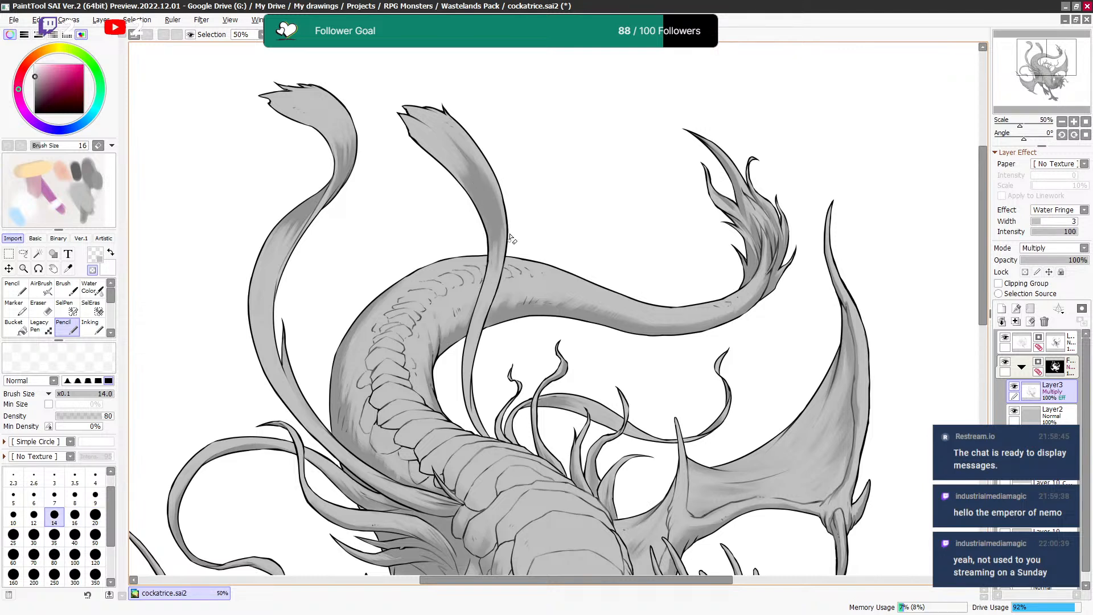
# Blend the shadow at the inner tendril's bend with transparent strokes at size 50, alternating with grey at size 40.
pyautogui.press('x')
pyautogui.press(']')
pyautogui.press(']')
pyautogui.press(']')
pyautogui.press(']')
pyautogui.press(']')
pyautogui.press(']')
pyautogui.press('x')
pyautogui.press(']')
pyautogui.press(']')
pyautogui.press(']')
pyautogui.press('[')
pyautogui.press('[')
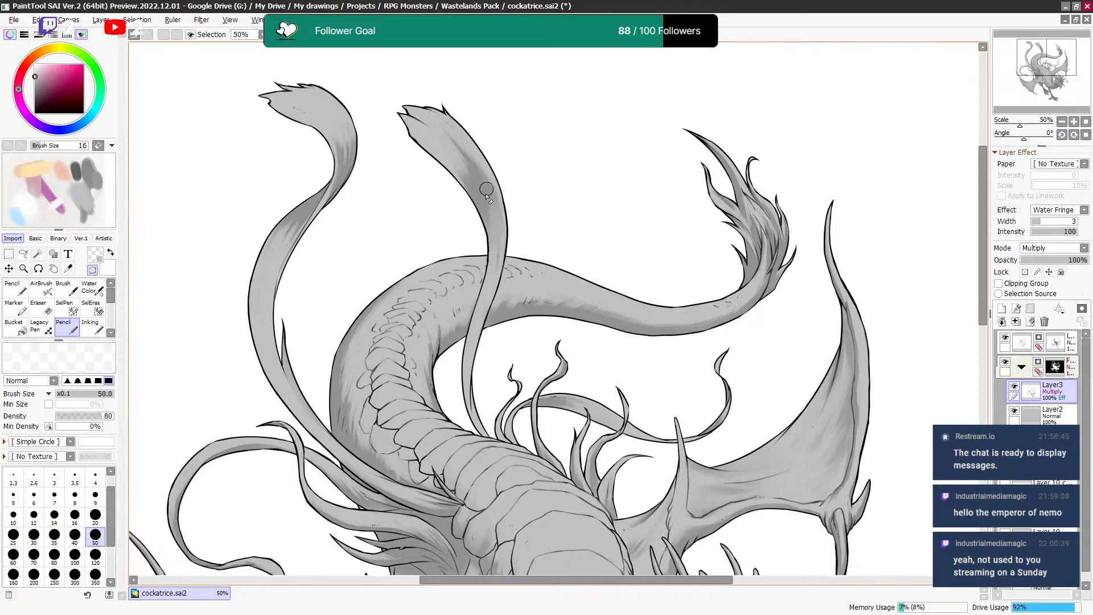
pyautogui.press('x')
pyautogui.press('[')
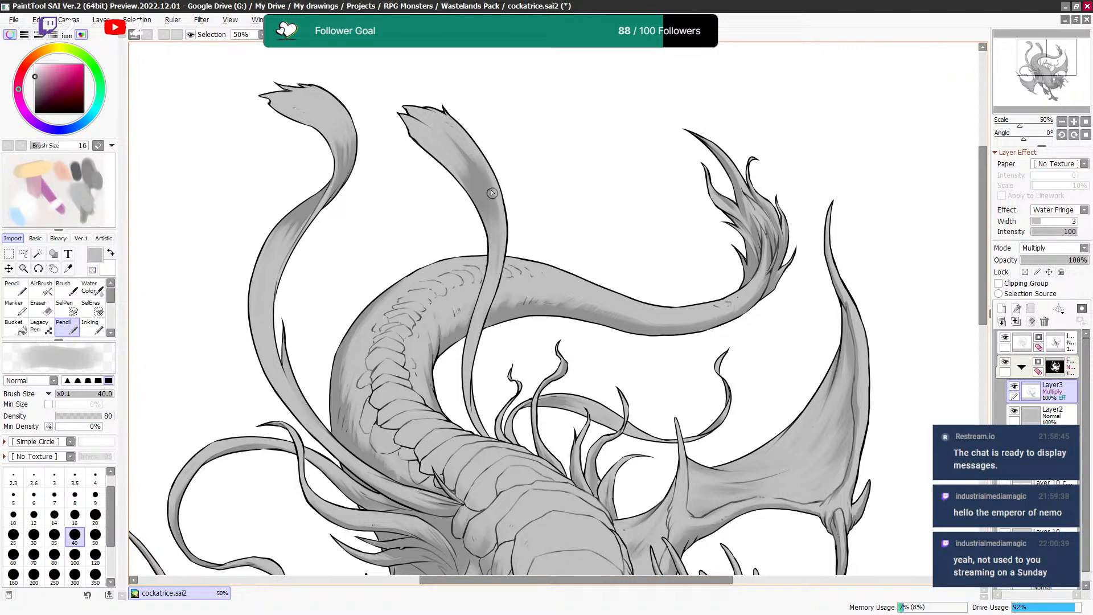
pyautogui.press('x')
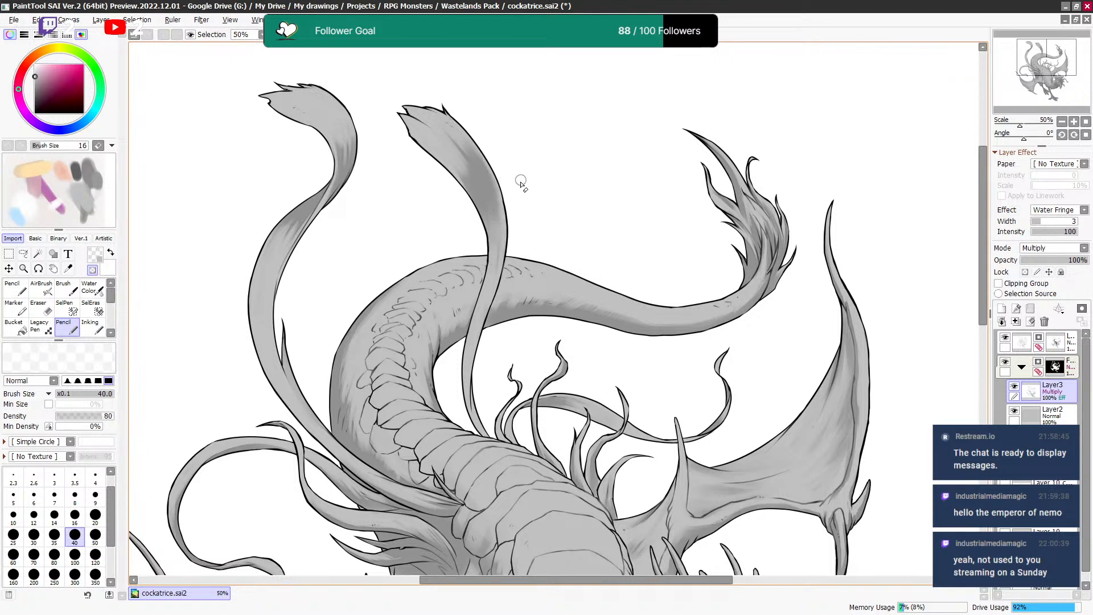
# Open a second view of the cockatrice drawing and narrow its window to fit around the creature.
pyautogui.scroll(-1, 518, 181)
pyautogui.click(201, 19)
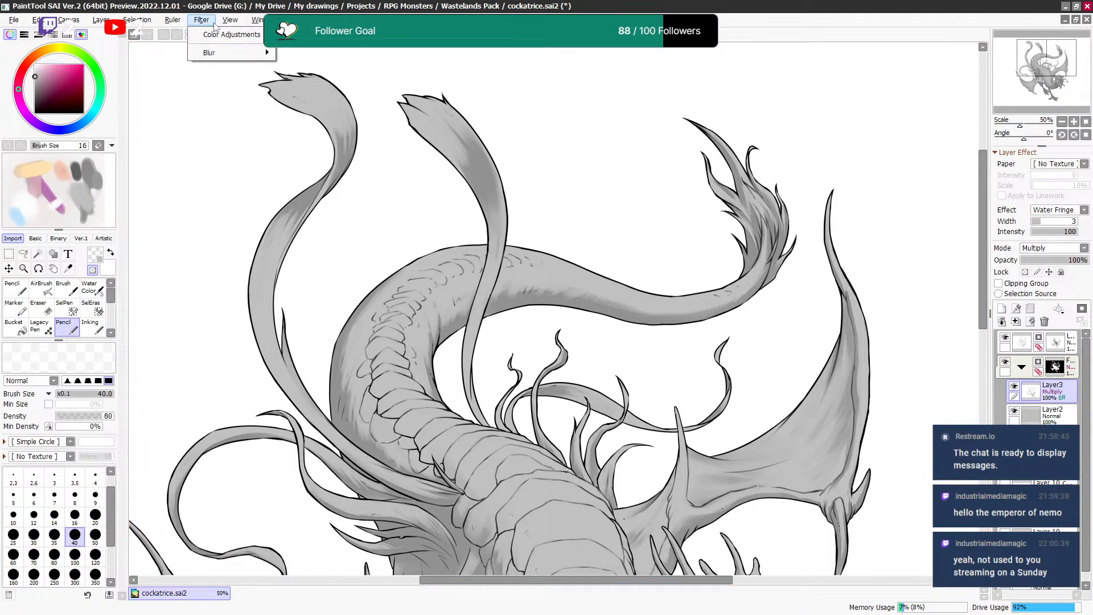
pyautogui.moveTo(229, 20)
pyautogui.click(242, 48)
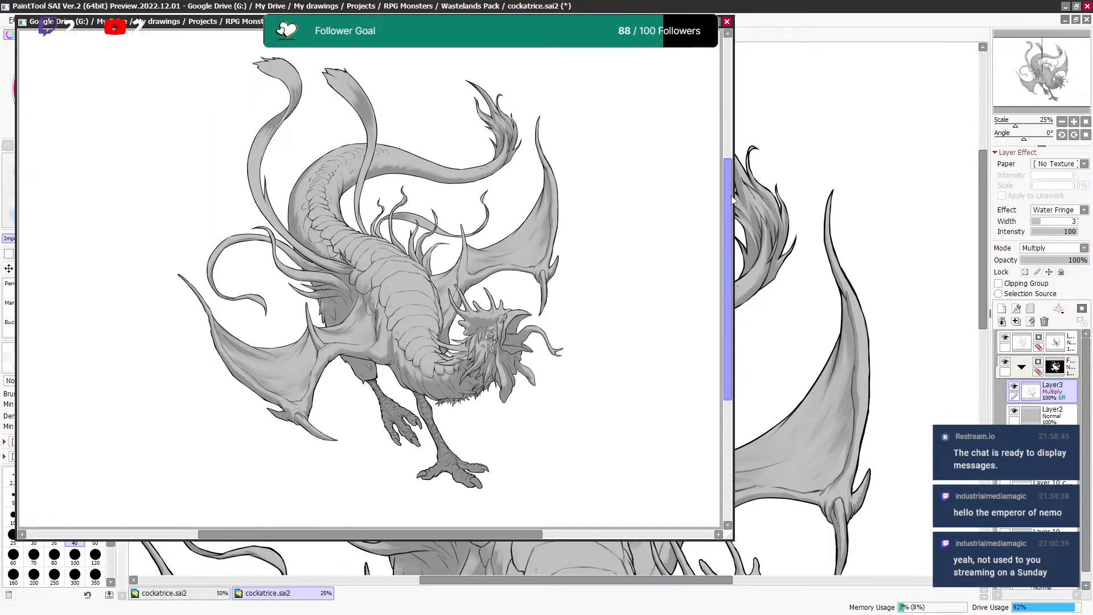
pyautogui.moveTo(730, 195); pyautogui.dragTo(452, 244)
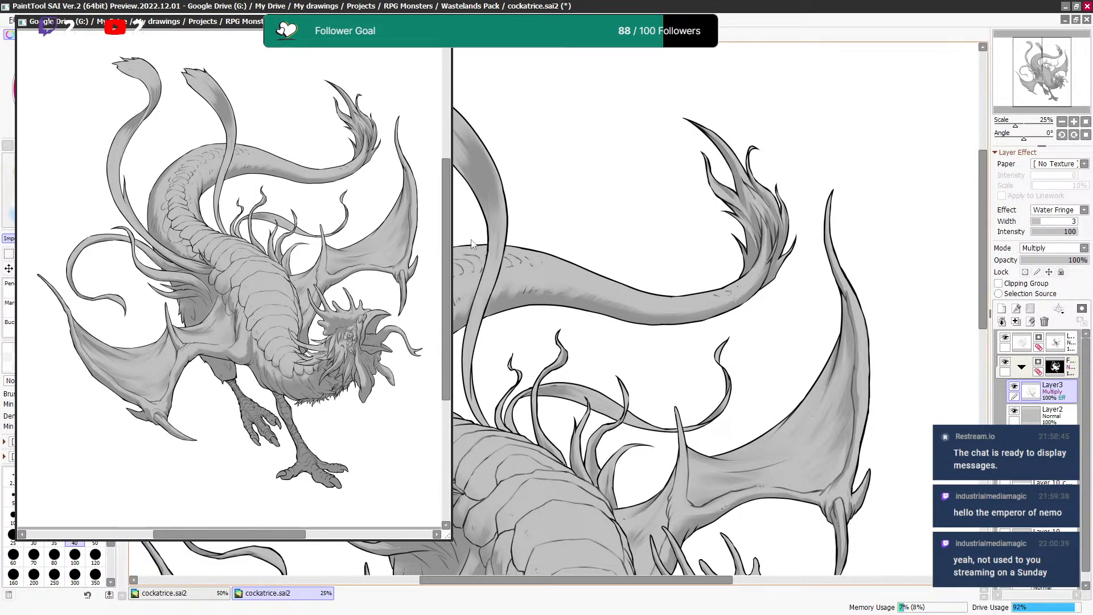
# Move the second view's window off the main canvas and return to the 50% view of the drawing.
pyautogui.moveTo(342, 21); pyautogui.dragTo(609, 0)
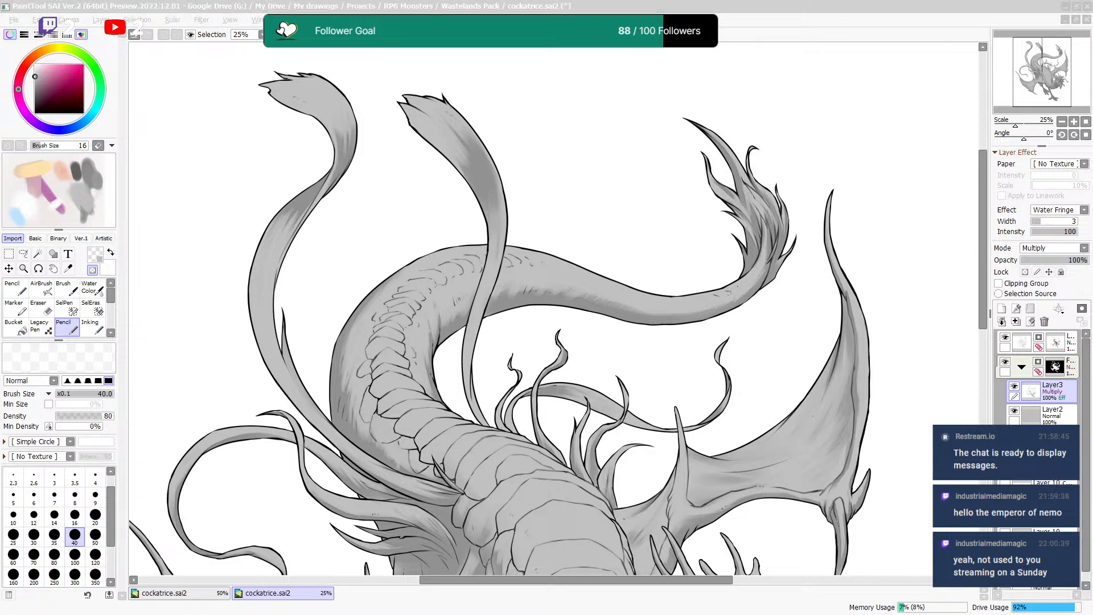
pyautogui.click(582, 54)
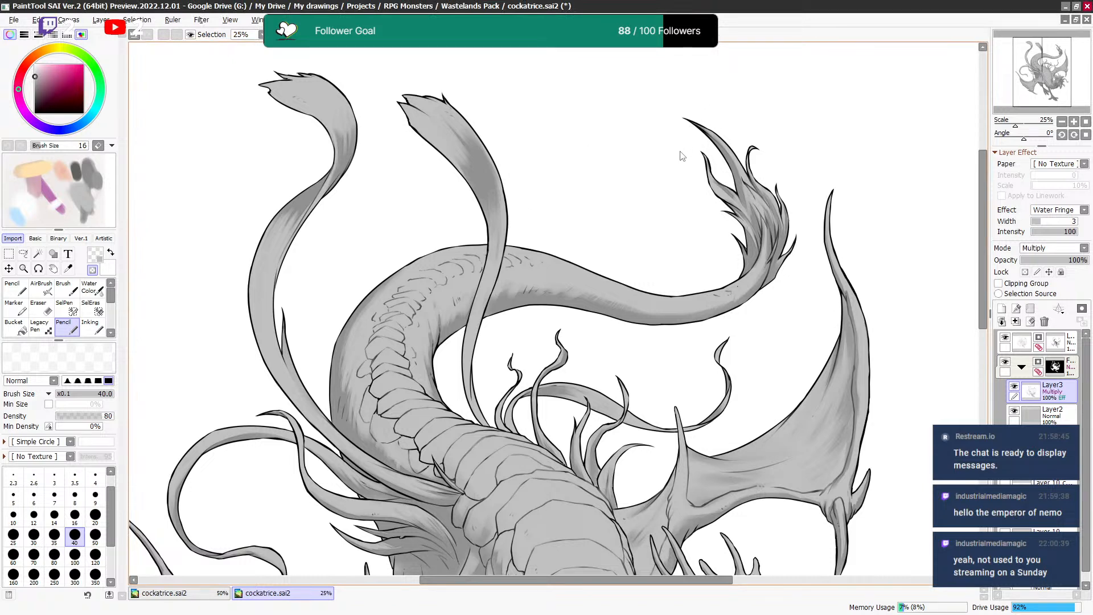
pyautogui.hotkey('ctrl', 'Tab')
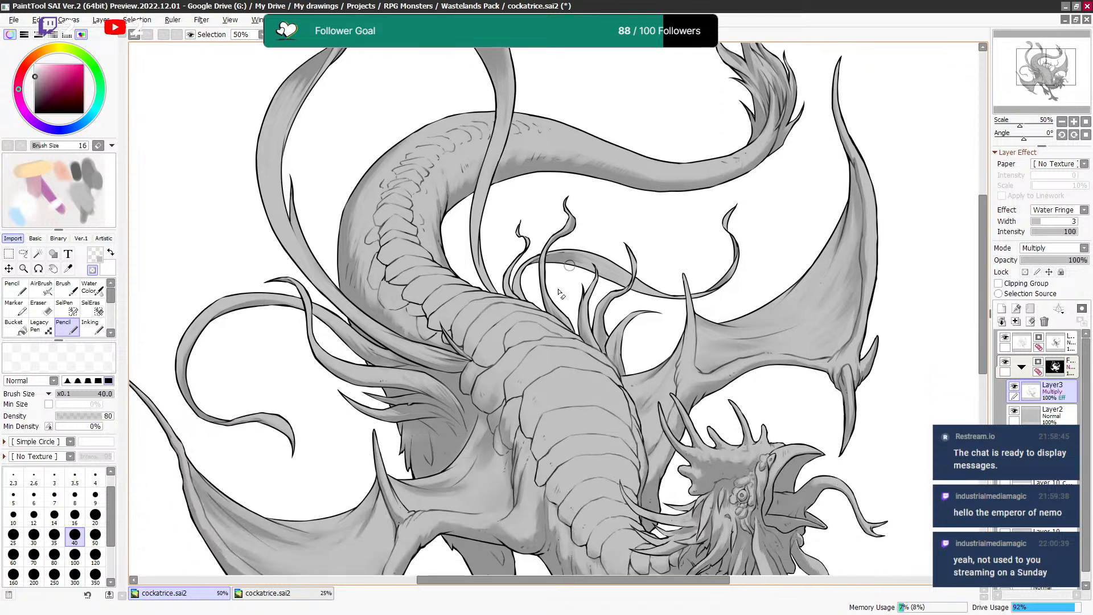
# Shade the near-wing side of the large back plates with grey at size 60, continuing down toward the neck.
pyautogui.moveTo(522, 406); pyautogui.dragTo(472, 245)
pyautogui.press(']')
pyautogui.press('[')
pyautogui.press('[')
pyautogui.press('-')
pyautogui.press(']')
pyautogui.press(']')
pyautogui.press(']')
pyautogui.moveTo(493, 312); pyautogui.dragTo(476, 245)
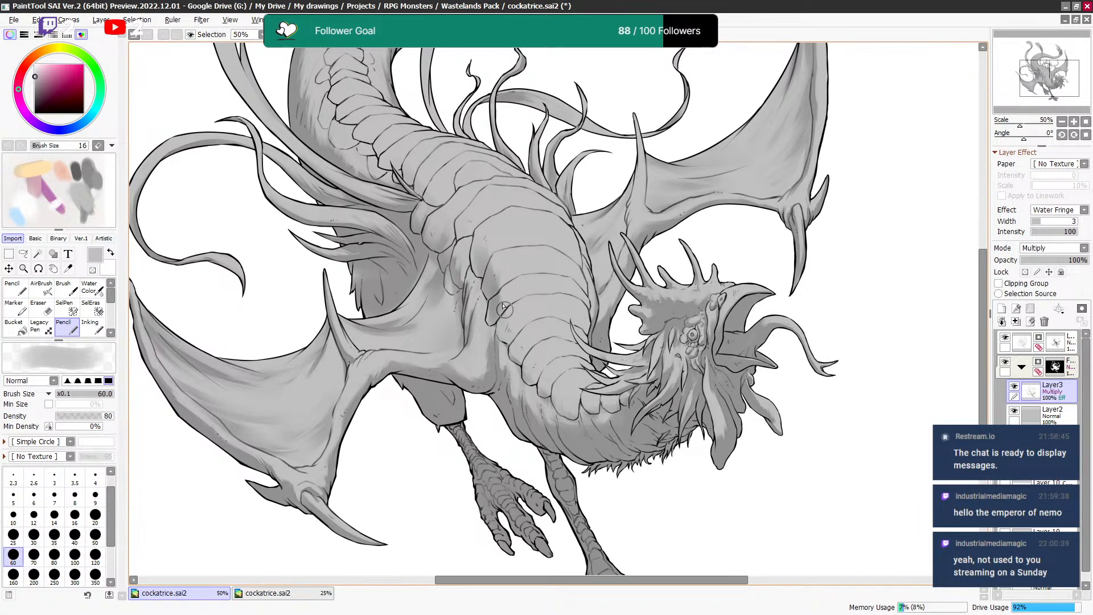
pyautogui.press('[')
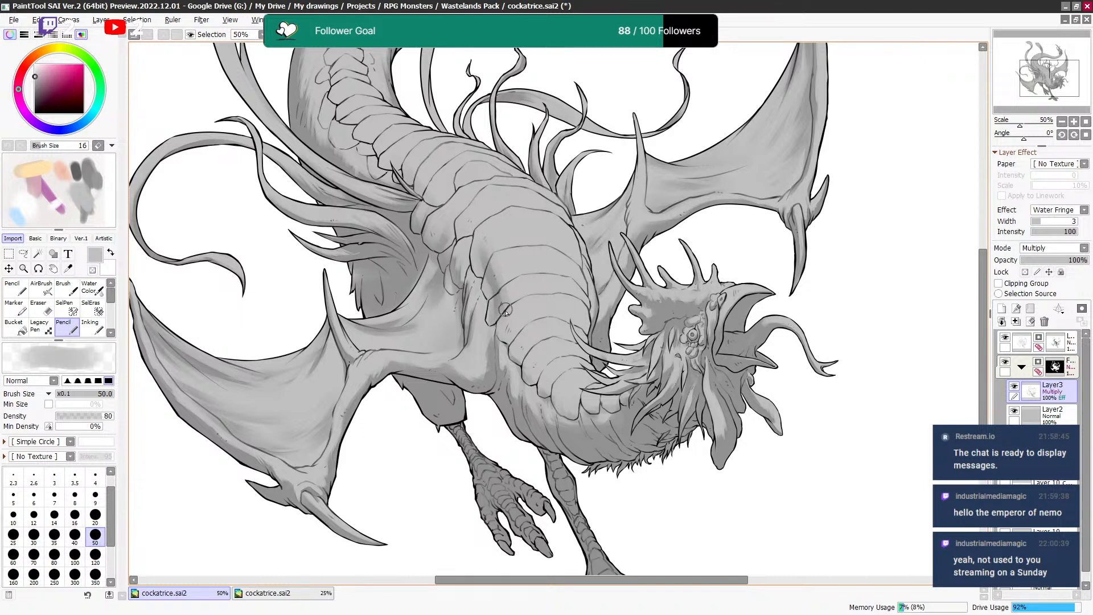
pyautogui.press(']')
pyautogui.moveTo(503, 315); pyautogui.dragTo(531, 384)
# Soften the shadow on the near-wing side of the lower back plates with transparent strokes at size 60.
pyautogui.press('[')
pyautogui.press('[')
pyautogui.press('-')
pyautogui.press(']')
pyautogui.press(']')
pyautogui.moveTo(509, 308); pyautogui.dragTo(526, 349)
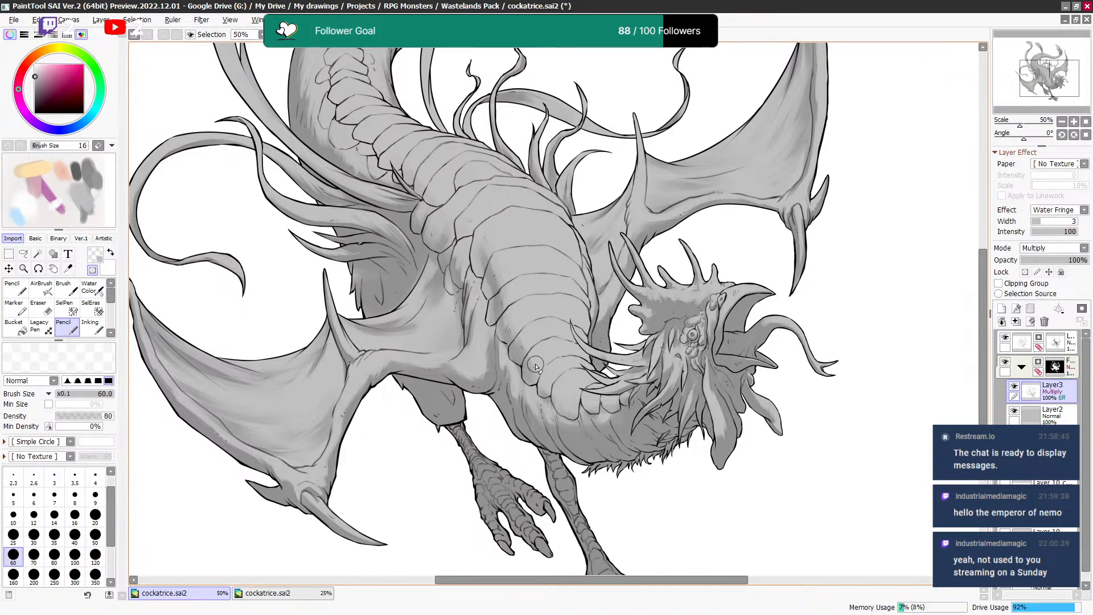
# Extend the grey shading up the near-wing side of the upper back plates and blend it with transparent strokes.
pyautogui.press('-')
pyautogui.press(']')
pyautogui.moveTo(489, 272); pyautogui.dragTo(448, 211)
pyautogui.press(']')
pyautogui.press('-')
pyautogui.press('[')
pyautogui.press('[')
# Shade the far-wing edge of the back plates with grey and clean up the plate shading with transparent strokes at sizes 30 and 20.
pyautogui.press('-')
pyautogui.press('[')
pyautogui.press('[')
pyautogui.press('[')
pyautogui.moveTo(587, 322)
pyautogui.mouseDown()
pyautogui.moveTo(582, 268)
pyautogui.moveTo(586, 286)
pyautogui.moveTo(569, 232)
pyautogui.mouseUp()
pyautogui.press(']')
pyautogui.press(']')
pyautogui.press('-')
pyautogui.press('[')
pyautogui.press('[')
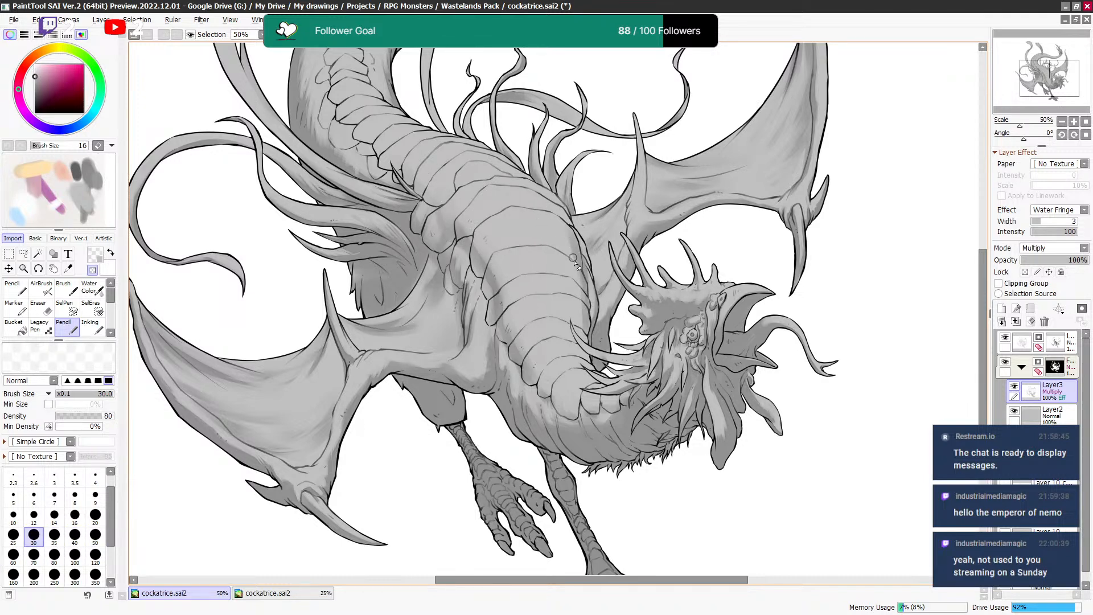
pyautogui.press('[')
pyautogui.press('[')
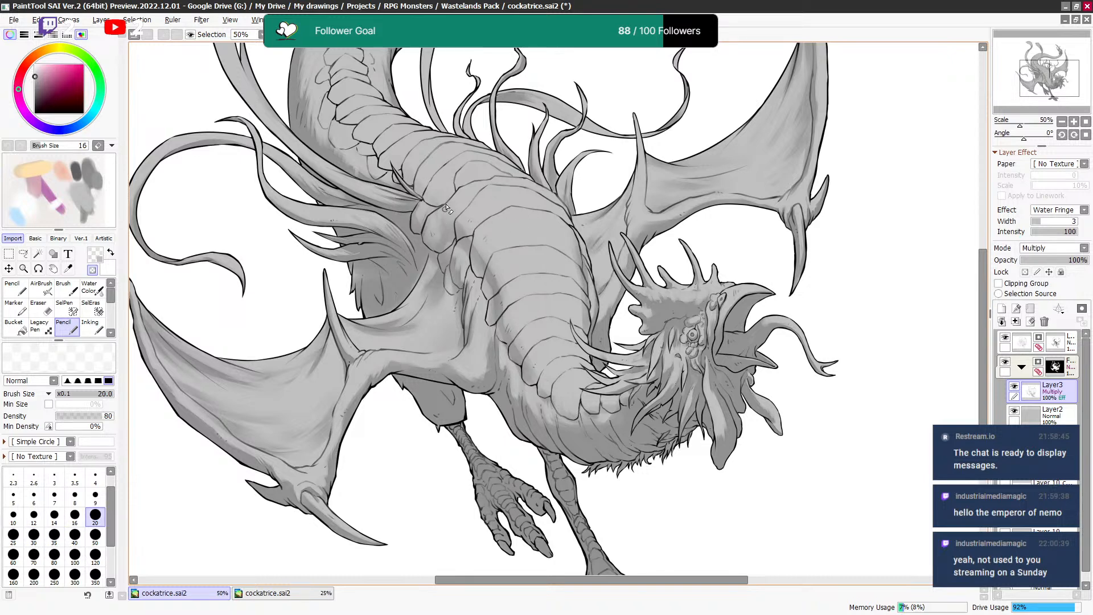
# Add grey shadows to the lower neck plates near the near wing's shoulder and trim them with transparent strokes, all at size 20.
pyautogui.press('[')
pyautogui.press(']')
pyautogui.press('-')
pyautogui.press(']')
pyautogui.press('[')
pyautogui.moveTo(496, 297); pyautogui.dragTo(479, 209)
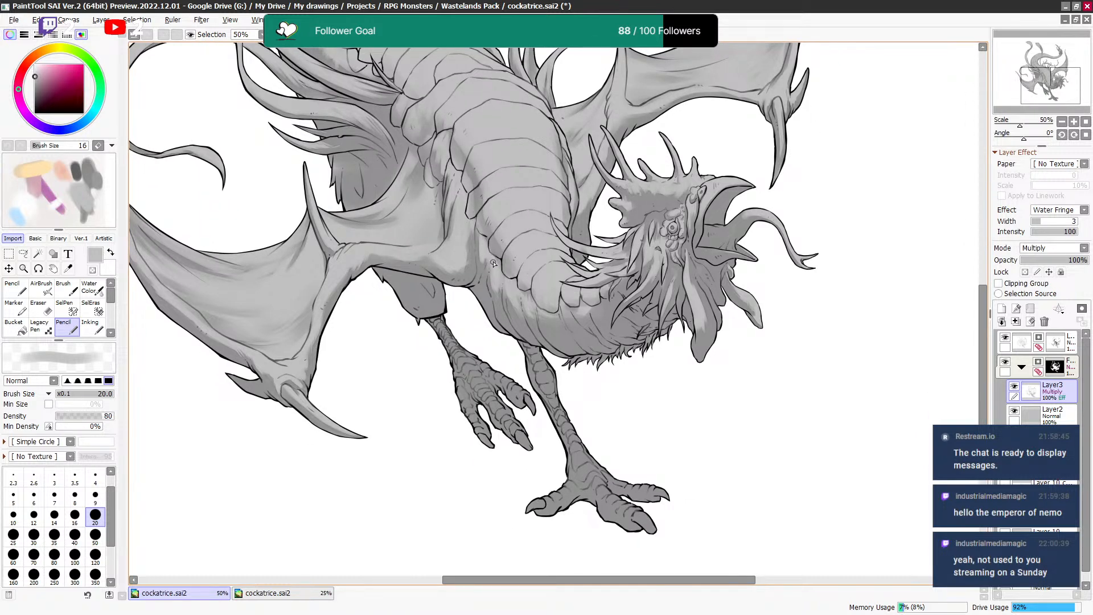
pyautogui.press('-')
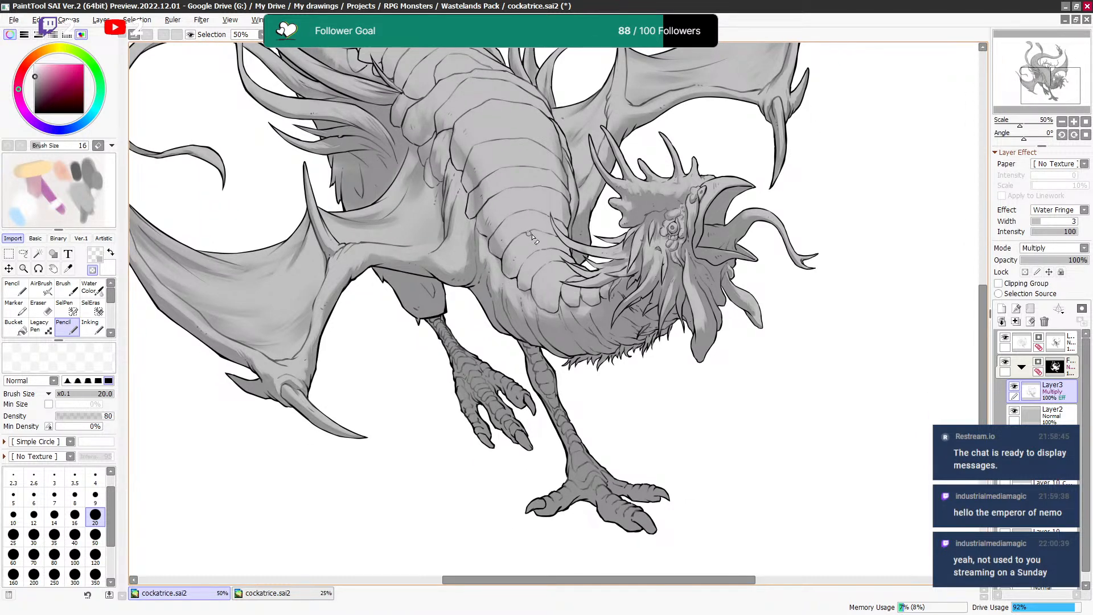
# Shade the neck plates behind the head with grey at size 35 and pick out their lit areas with transparent strokes at size 14.
pyautogui.press('-')
pyautogui.press(']')
pyautogui.press(']')
pyautogui.press(']')
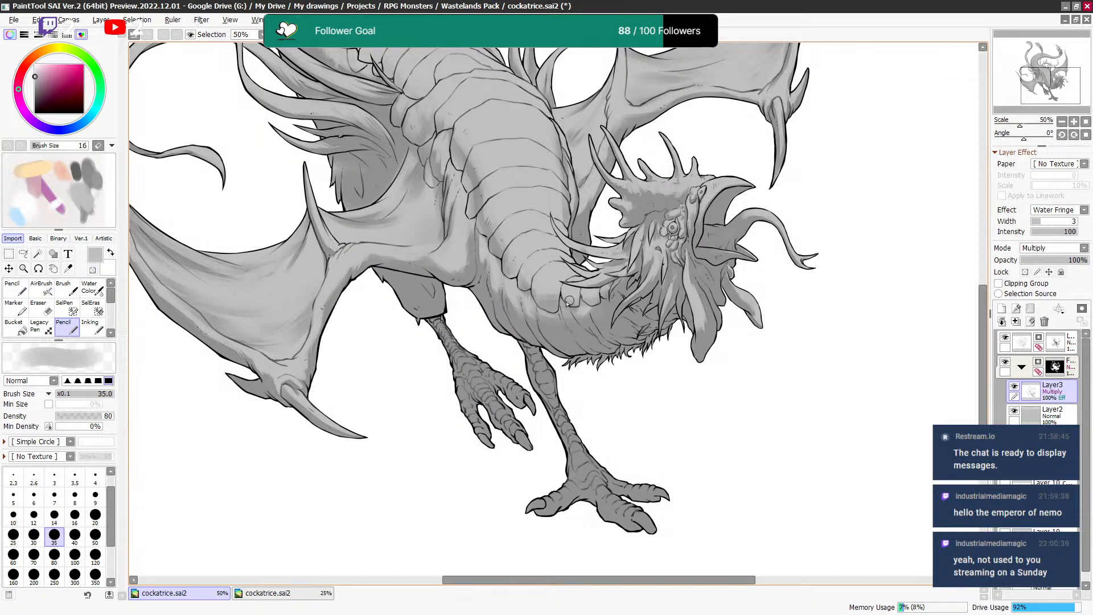
pyautogui.press('-')
pyautogui.press('[')
pyautogui.press('[')
pyautogui.press('[')
pyautogui.press('[')
pyautogui.press('[')
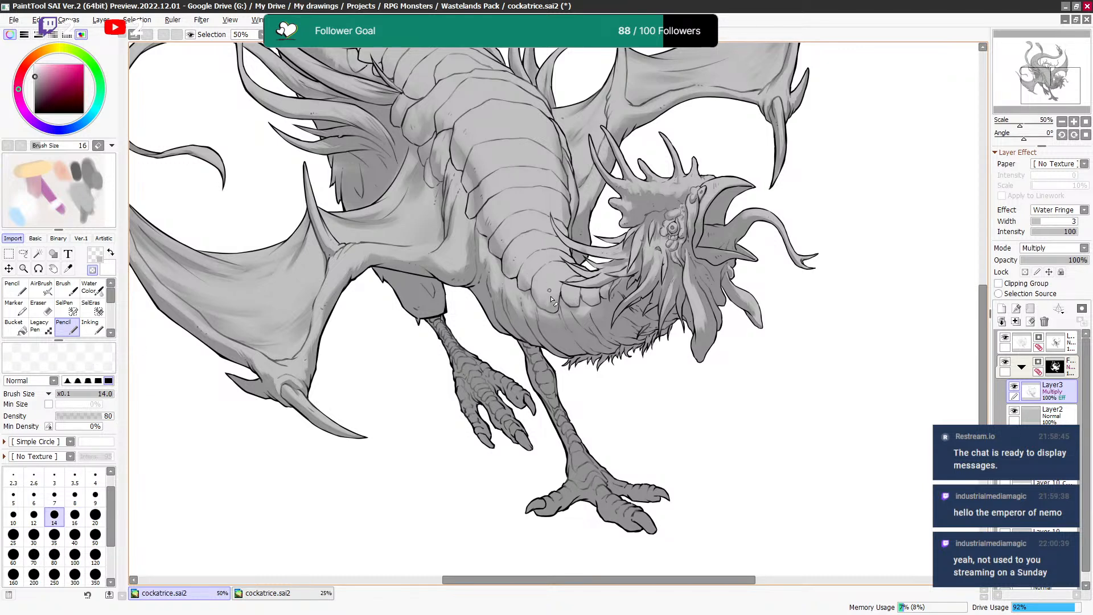
# Darken the last small neck plates beside the head with grey at size 16 and tidy them with transparent strokes at size 14.
pyautogui.press('-')
pyautogui.press(']')
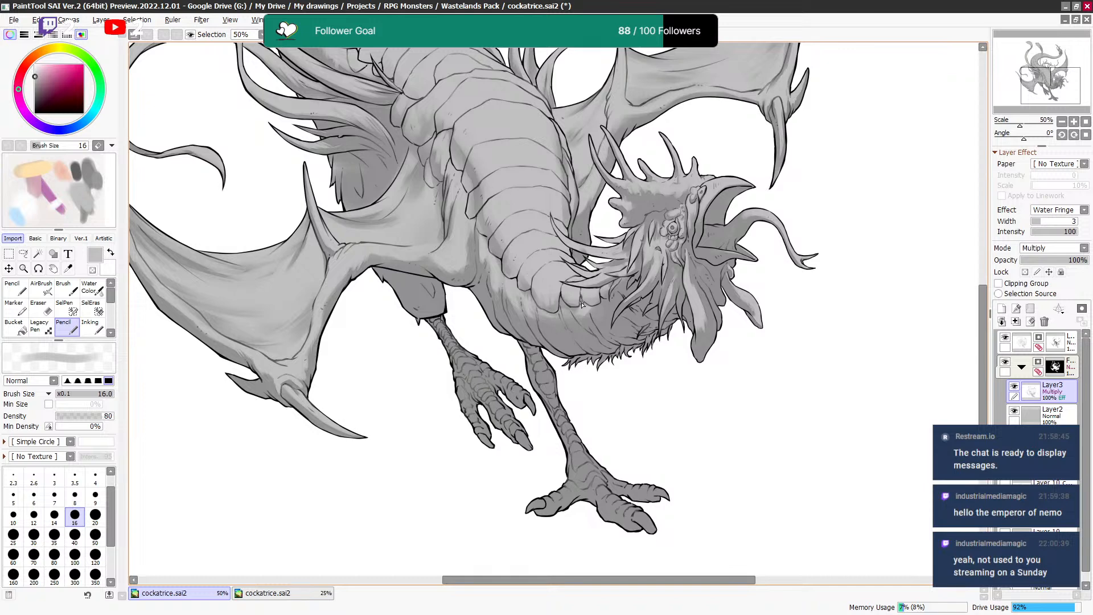
pyautogui.press('-')
pyautogui.press('[')
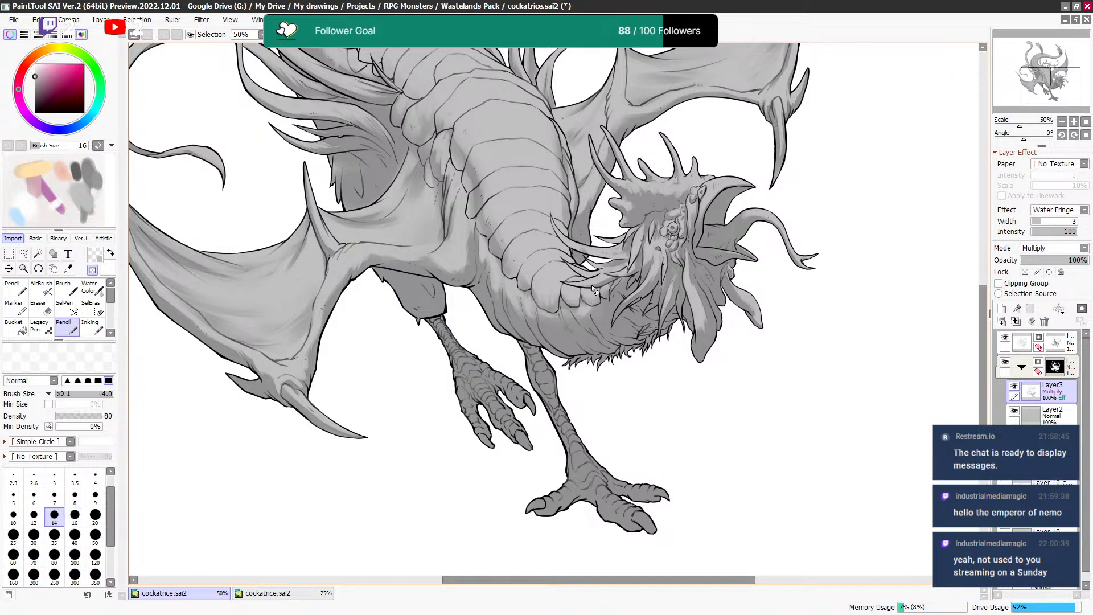
# Shade the broad back plates beside the near wing's shoulder with grey at size 20.
pyautogui.moveTo(572, 257); pyautogui.dragTo(587, 274)
pyautogui.moveTo(530, 233); pyautogui.dragTo(539, 264)
pyautogui.press('-')
pyautogui.press(']')
pyautogui.press(']')
pyautogui.press(']')
pyautogui.press(']')
pyautogui.press(']')
pyautogui.press('[')
pyautogui.press('[')
pyautogui.press('[')
pyautogui.press('[')
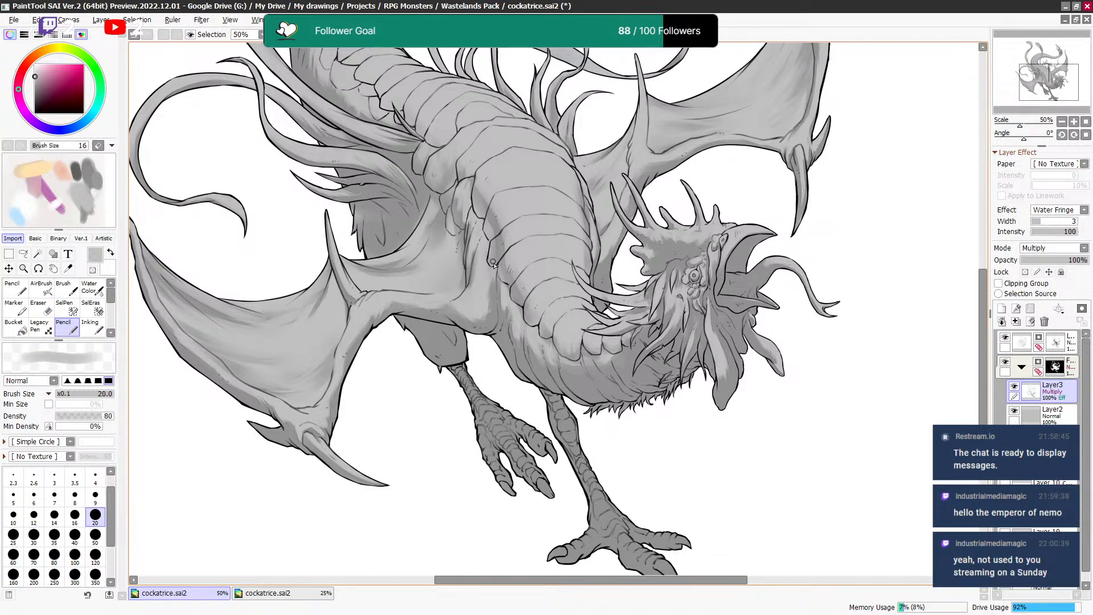
# Clean up the shoulder-side plate shading with transparent strokes and deepen the plates' overlaps with grey at size 16.
pyautogui.moveTo(477, 174)
pyautogui.mouseDown()
pyautogui.moveTo(488, 208)
pyautogui.moveTo(467, 251)
pyautogui.mouseUp()
pyautogui.press('-')
pyautogui.press(']')
pyautogui.press(']')
pyautogui.press(']')
pyautogui.press(']')
pyautogui.press(']')
pyautogui.press('[')
pyautogui.press('-')
pyautogui.press('[')
pyautogui.press('[')
pyautogui.press('[')
pyautogui.press('-')
pyautogui.press('[')
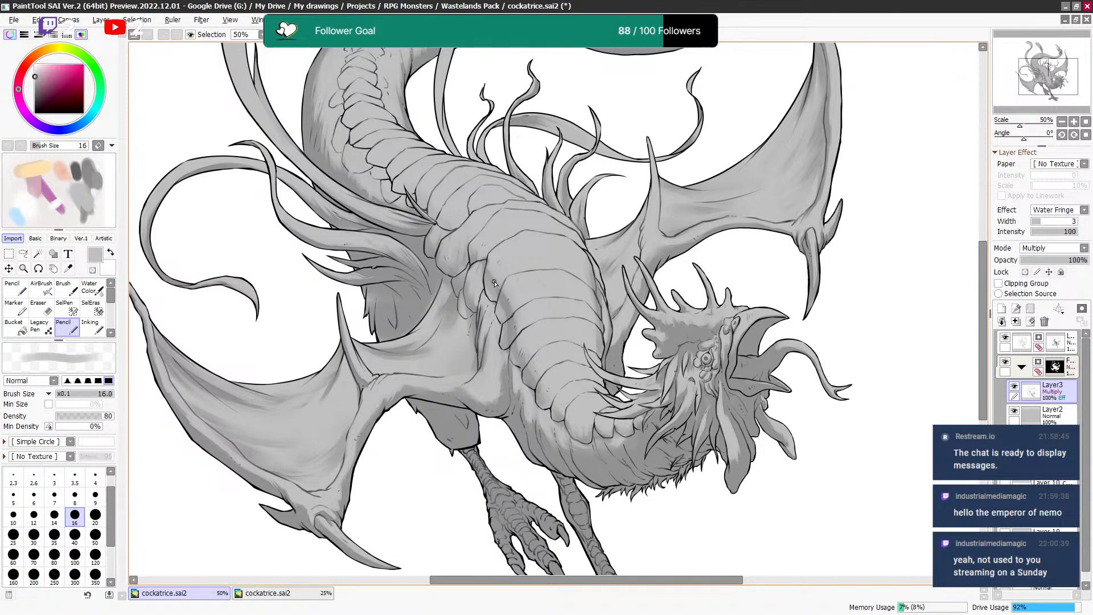
# Trim the shoulder-side plate edge with transparent strokes at size 12 and add grey across the large back plates at size 14.
pyautogui.press('-')
pyautogui.press('[')
pyautogui.press('[')
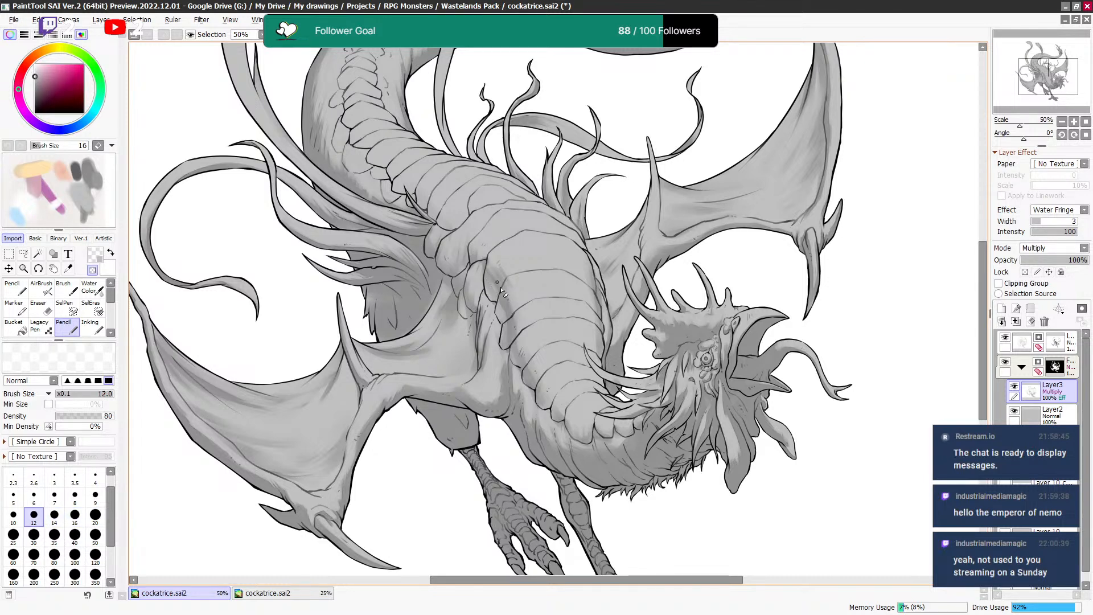
pyautogui.press('-')
pyautogui.press(']')
pyautogui.moveTo(600, 223); pyautogui.dragTo(598, 222)
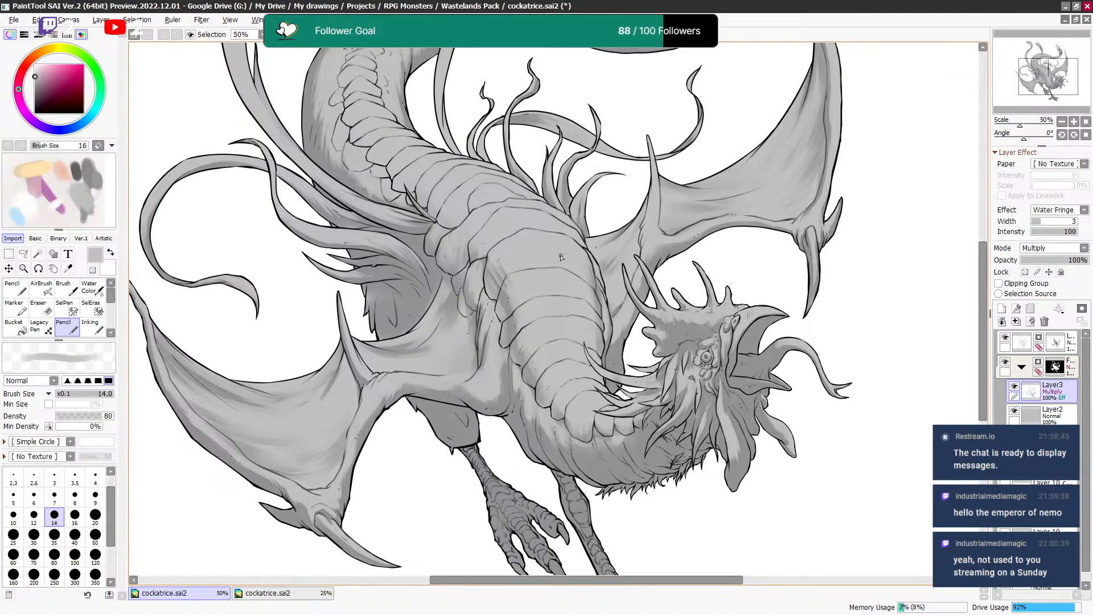
pyautogui.moveTo(573, 283); pyautogui.dragTo(561, 266)
# Refine the far-wing side of the large back plates with transparent strokes at size 14 and grey at size 25.
pyautogui.press('-')
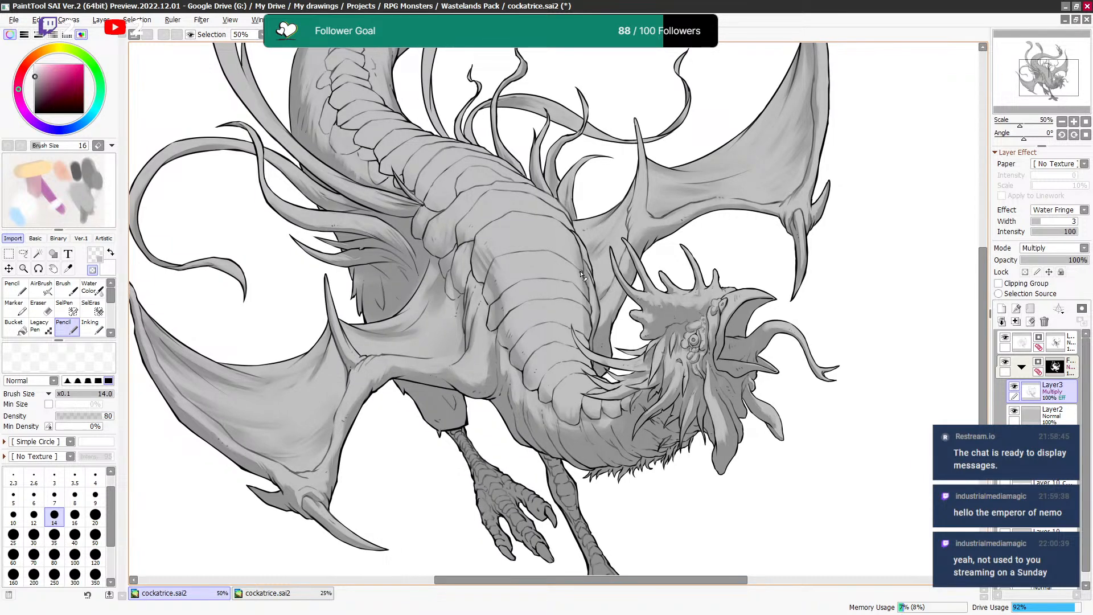
pyautogui.press('-')
pyautogui.press(']')
pyautogui.press(']')
pyautogui.press(']')
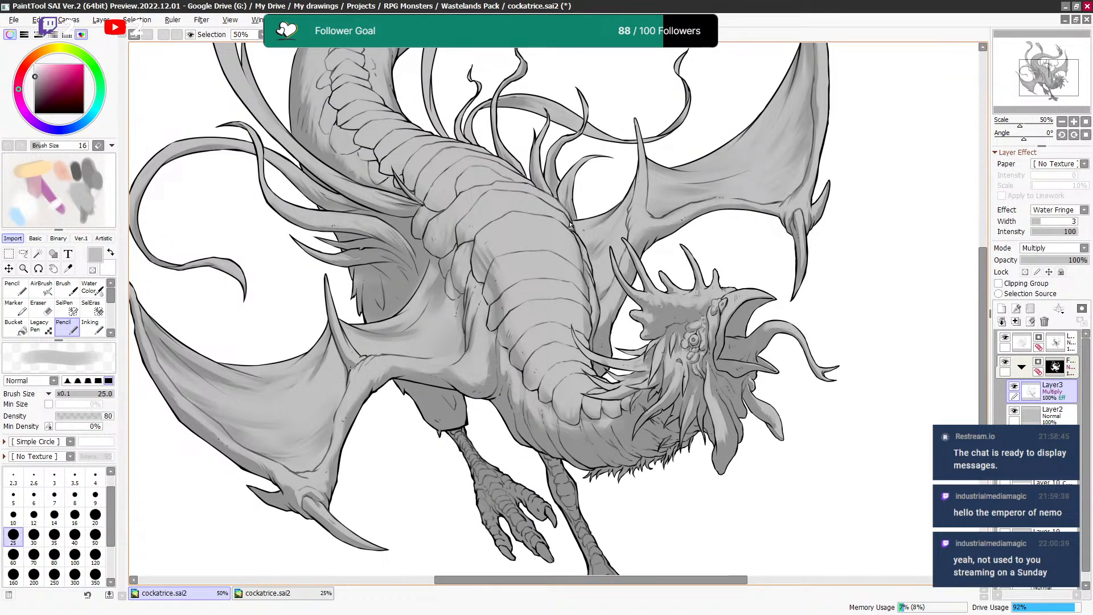
pyautogui.moveTo(431, 280); pyautogui.dragTo(438, 284)
# Lighten the near wing's base with transparent strokes at size 16 and darken the feathers behind it with grey at sizes 14 and 25.
pyautogui.press('-')
pyautogui.press('[')
pyautogui.press('[')
pyautogui.press('[')
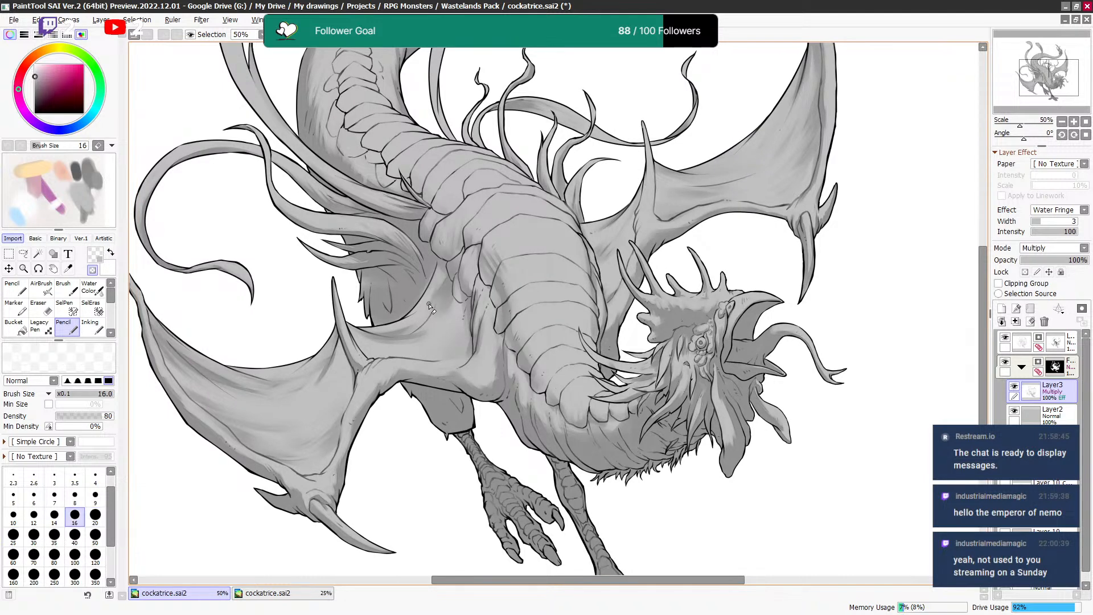
pyautogui.press('-')
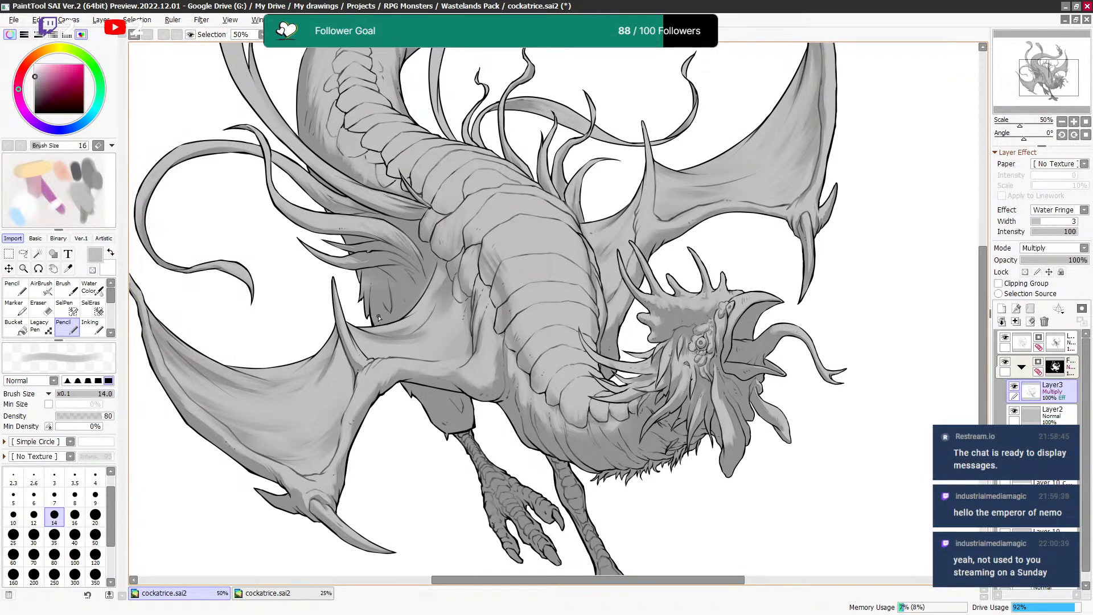
pyautogui.press(']')
pyautogui.press(']')
pyautogui.press(']')
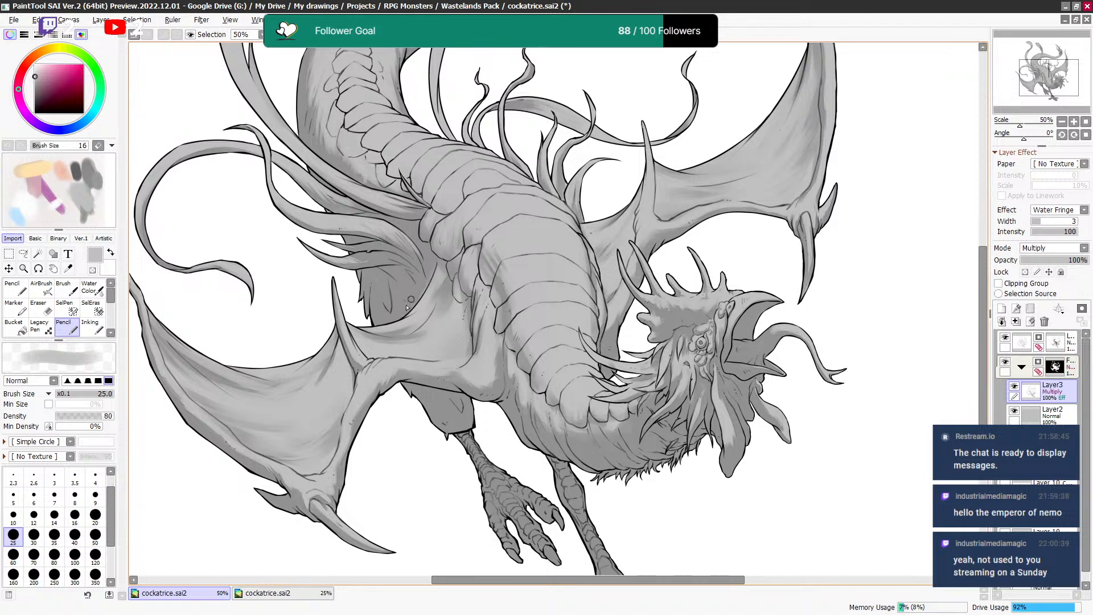
# Add fine grey shadows between the small plates above the near wing's shoulder at sizes 16 and 9.
pyautogui.press('[')
pyautogui.press('[')
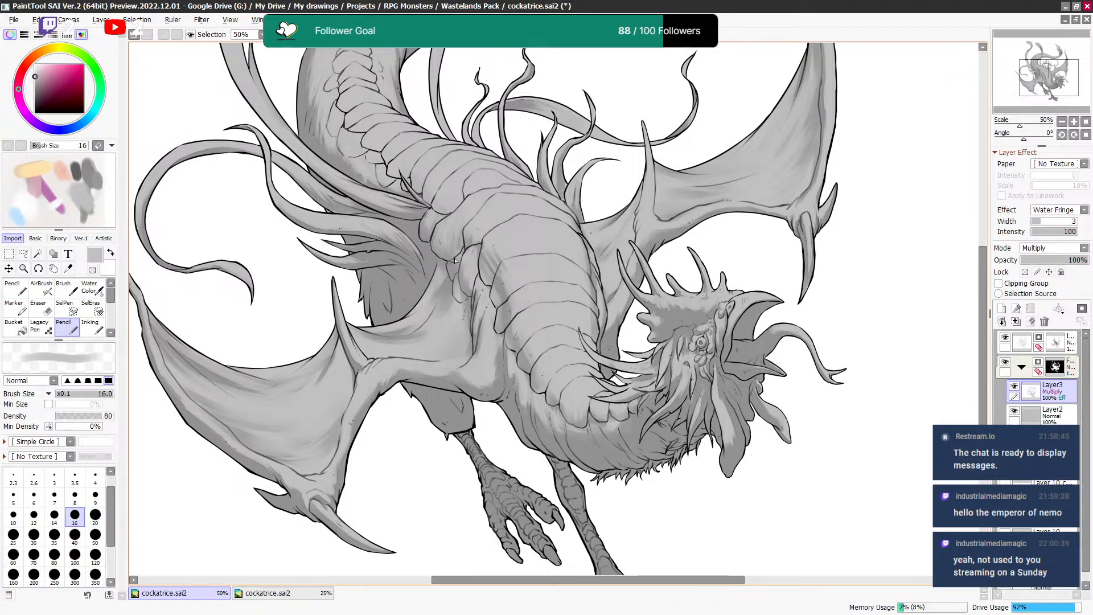
pyautogui.press('[')
pyautogui.press('[')
pyautogui.press('[')
pyautogui.press('[')
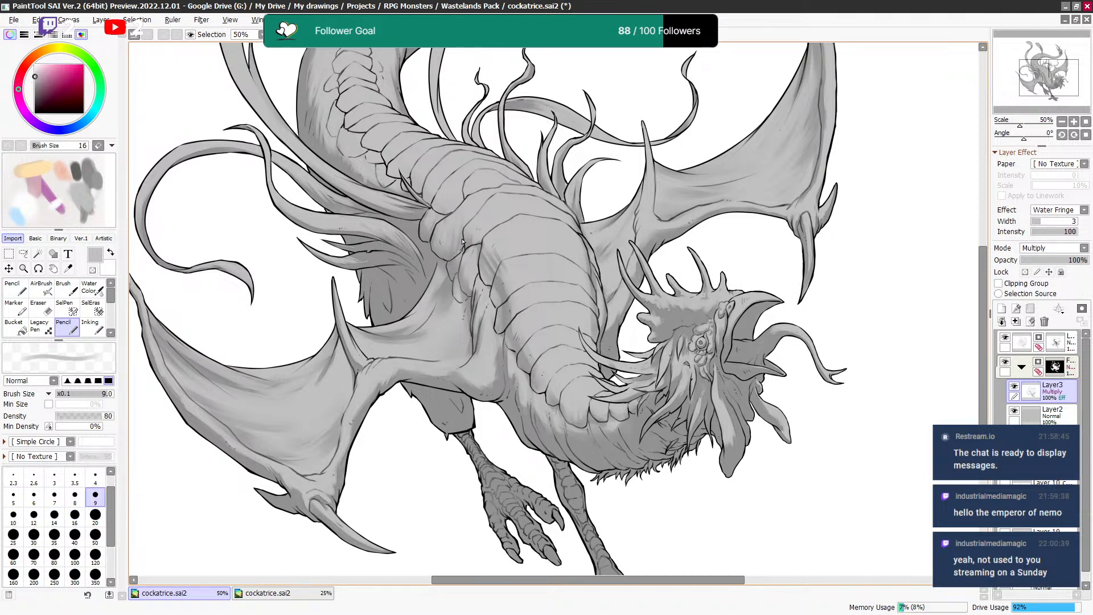
pyautogui.moveTo(458, 187); pyautogui.dragTo(456, 245)
# Shade the near side of the plates from the back up to the tail base with grey, starting at size 25.
pyautogui.press(']')
pyautogui.press(']')
pyautogui.press(']')
pyautogui.press(']')
pyautogui.press(']')
pyautogui.press(']')
pyautogui.press(']')
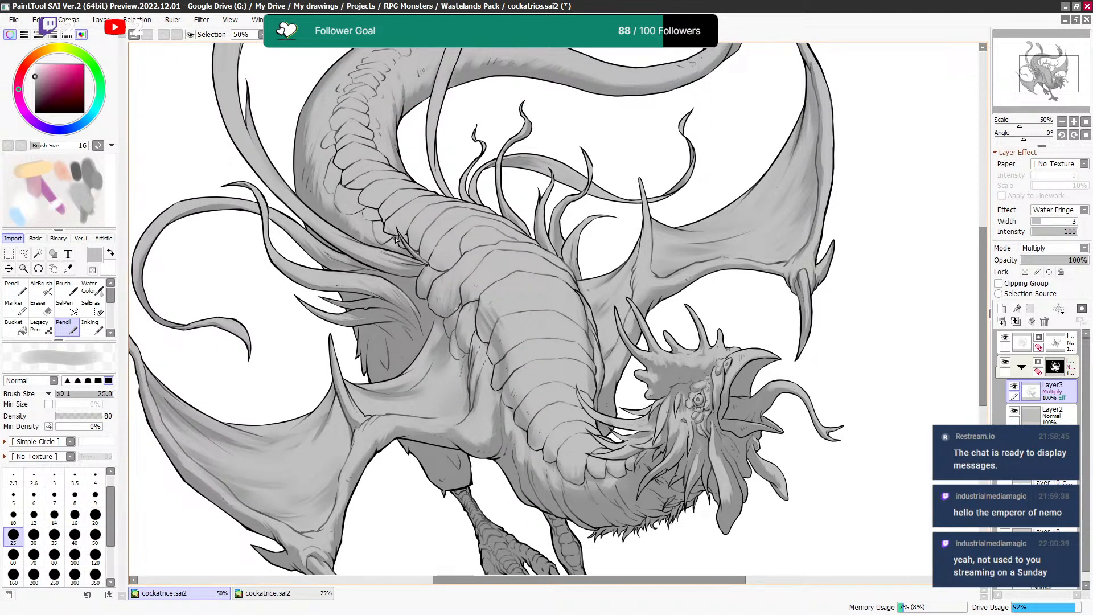
pyautogui.press(']')
pyautogui.press(']')
pyautogui.press(']')
pyautogui.moveTo(393, 228)
pyautogui.mouseDown()
pyautogui.moveTo(344, 175)
pyautogui.moveTo(420, 227)
pyautogui.moveTo(357, 188)
pyautogui.moveTo(360, 200)
pyautogui.moveTo(336, 119)
pyautogui.mouseUp()
pyautogui.press(']')
pyautogui.press(']')
pyautogui.press('[')
pyautogui.press('[')
pyautogui.press('[')
# Clean up the shading on the tail-base plates with transparent strokes at sizes 20, 30 and 35.
pyautogui.press('-')
pyautogui.press('[')
pyautogui.press('[')
pyautogui.press('[')
pyautogui.press('[')
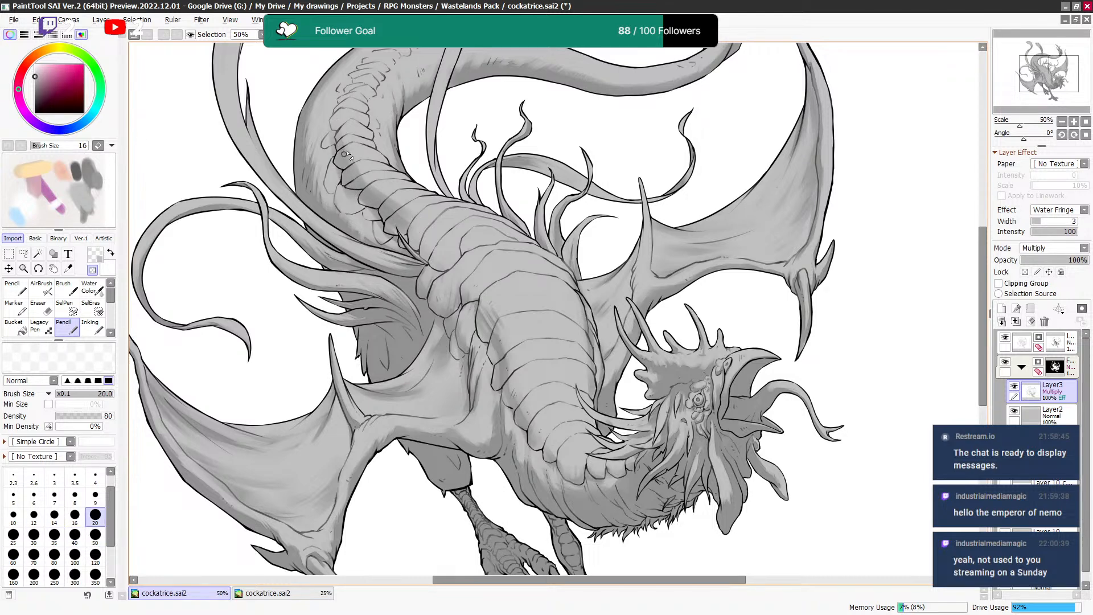
pyautogui.press(']')
pyautogui.press(']')
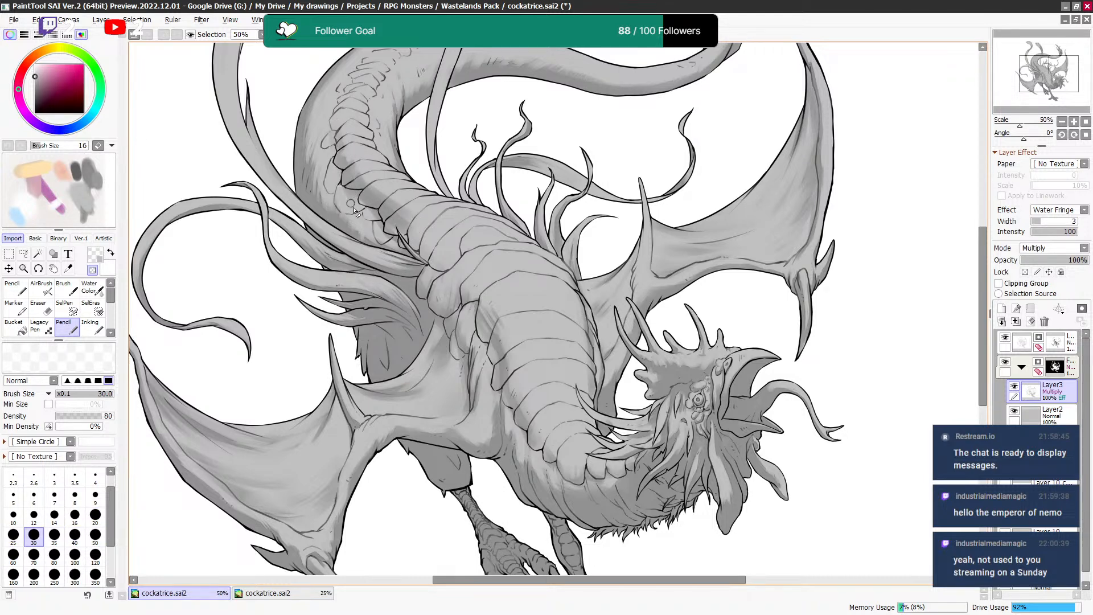
pyautogui.moveTo(383, 130); pyautogui.dragTo(381, 198)
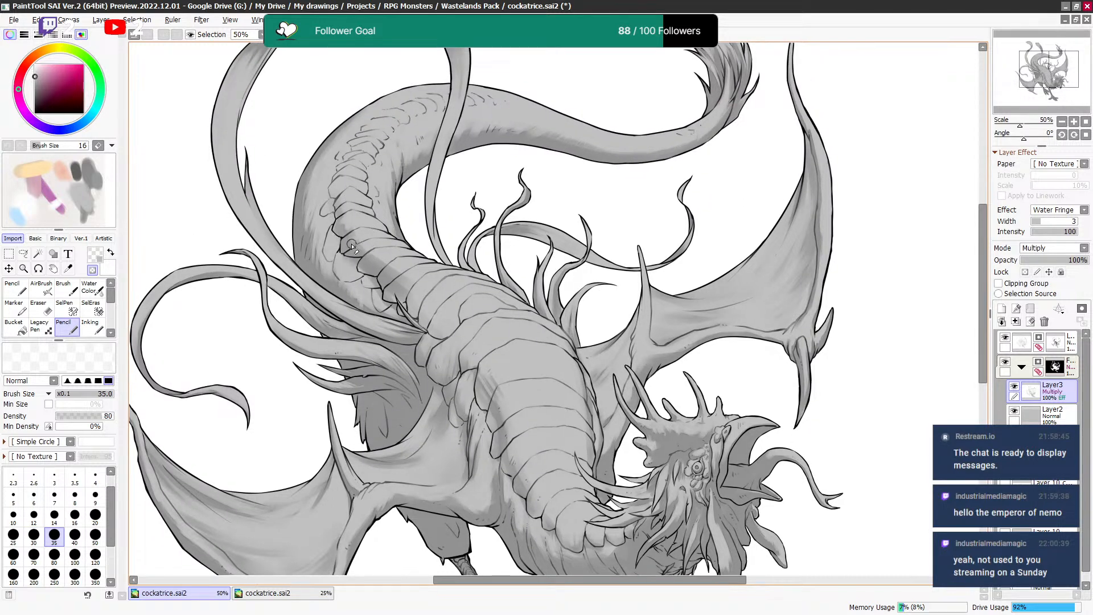
# Sample the grey and rework the upper back plates' shading at size 25, undoing the last stroke along the way.
pyautogui.keyDown('alt'); pyautogui.click(406, 291); pyautogui.keyUp('alt')
pyautogui.press('[')
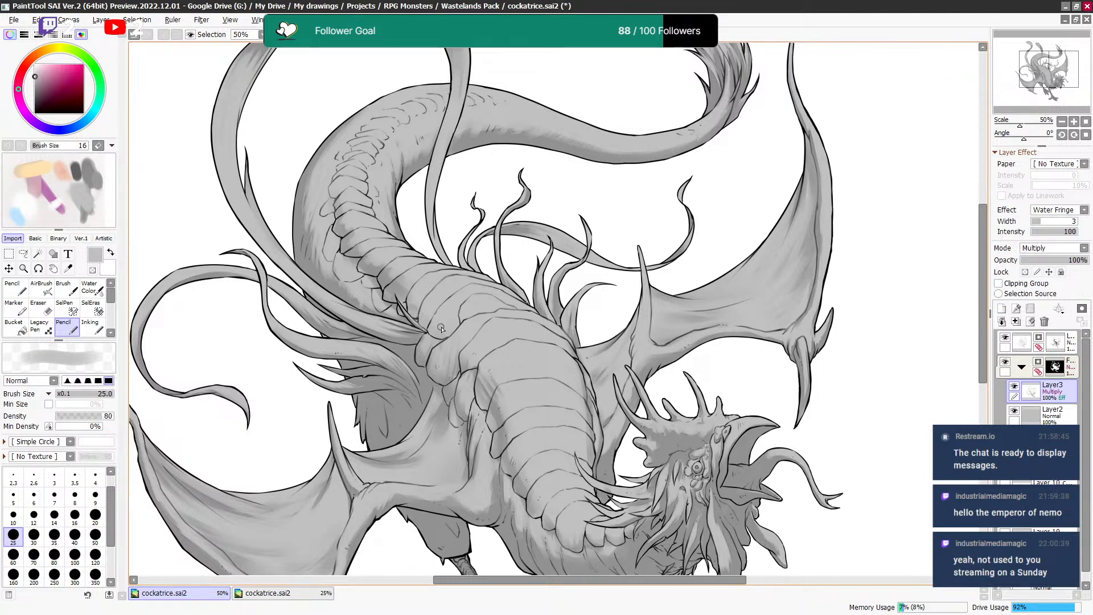
pyautogui.hotkey('ctrl', 'z')
pyautogui.press('e')
pyautogui.press(']')
pyautogui.press(']')
pyautogui.press('e')
pyautogui.press('[')
pyautogui.press('[')
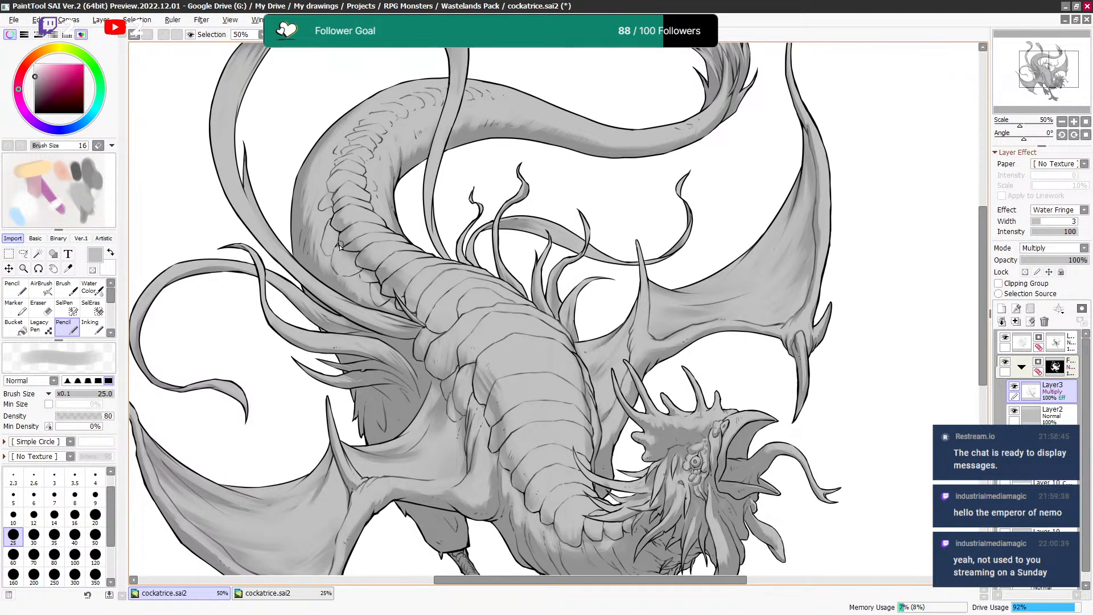
# Soften the shading on the tail-base and upper back plates with transparent strokes at sizes 30 and 40.
pyautogui.press('[')
pyautogui.press('[')
pyautogui.press('[')
pyautogui.press(']')
pyautogui.press(']')
pyautogui.press(']')
pyautogui.press('e')
pyautogui.press(']')
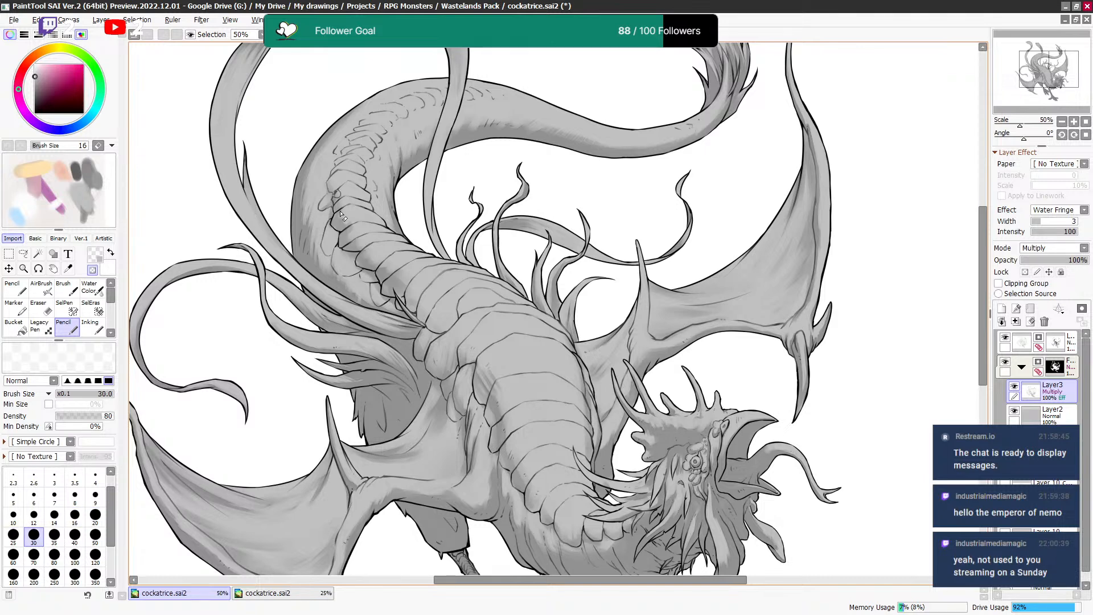
pyautogui.press(']')
pyautogui.press(']')
pyautogui.press(']')
pyautogui.press('[')
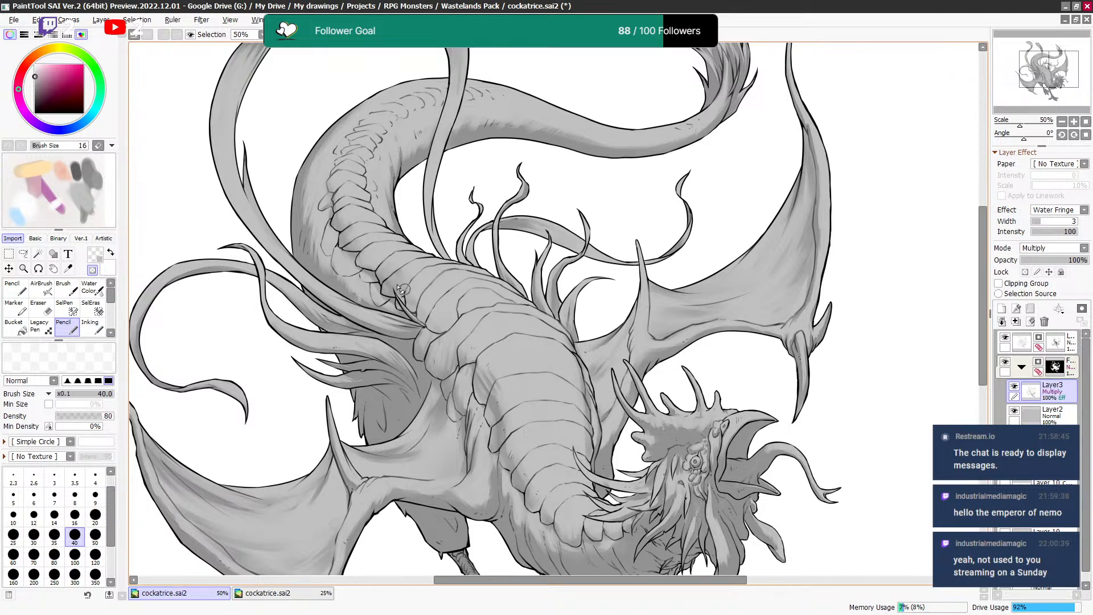
# Define the small side scales at the tail base with transparent strokes at size 16 and grey at sizes 12 and 10.
pyautogui.press('e')
pyautogui.press('[')
pyautogui.press('[')
pyautogui.press('[')
pyautogui.press('[')
pyautogui.press('[')
pyautogui.press('e')
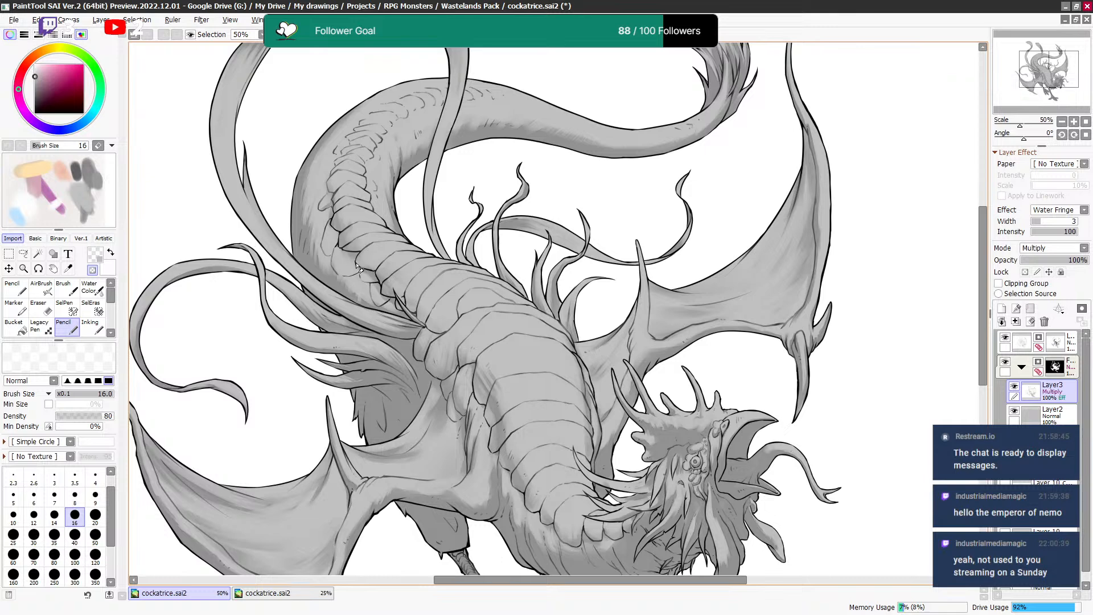
pyautogui.press('e')
pyautogui.press('[')
pyautogui.press('[')
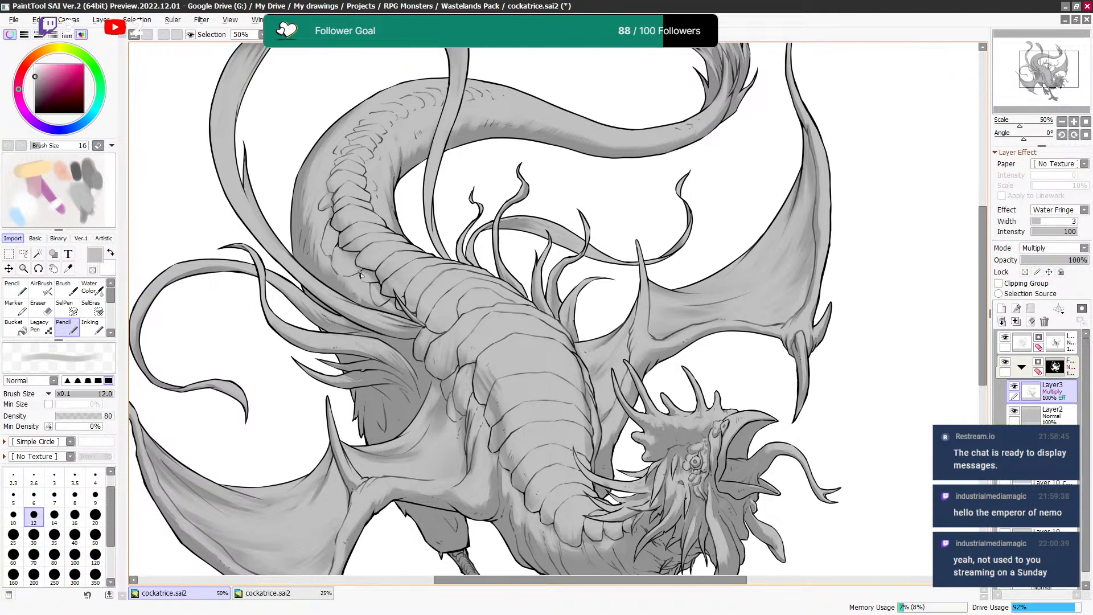
pyautogui.press('[')
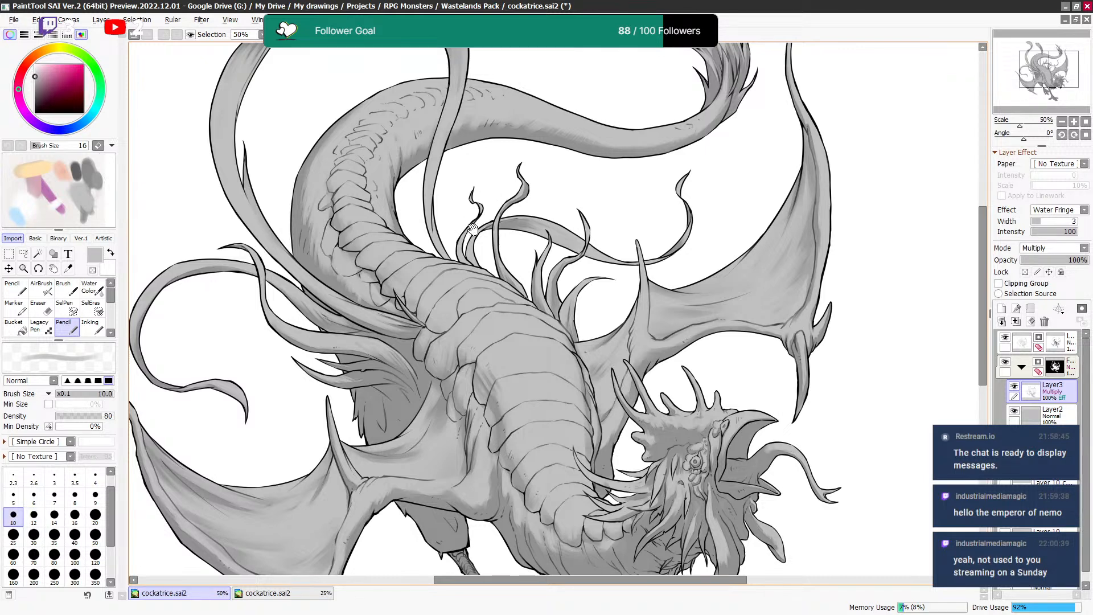
# Tidy the shading around the far wing's base spike with transparent strokes at size 9.
pyautogui.moveTo(473, 228); pyautogui.dragTo(470, 223)
pyautogui.moveTo(566, 266); pyautogui.dragTo(510, 210)
pyautogui.press('-')
pyautogui.press('[')
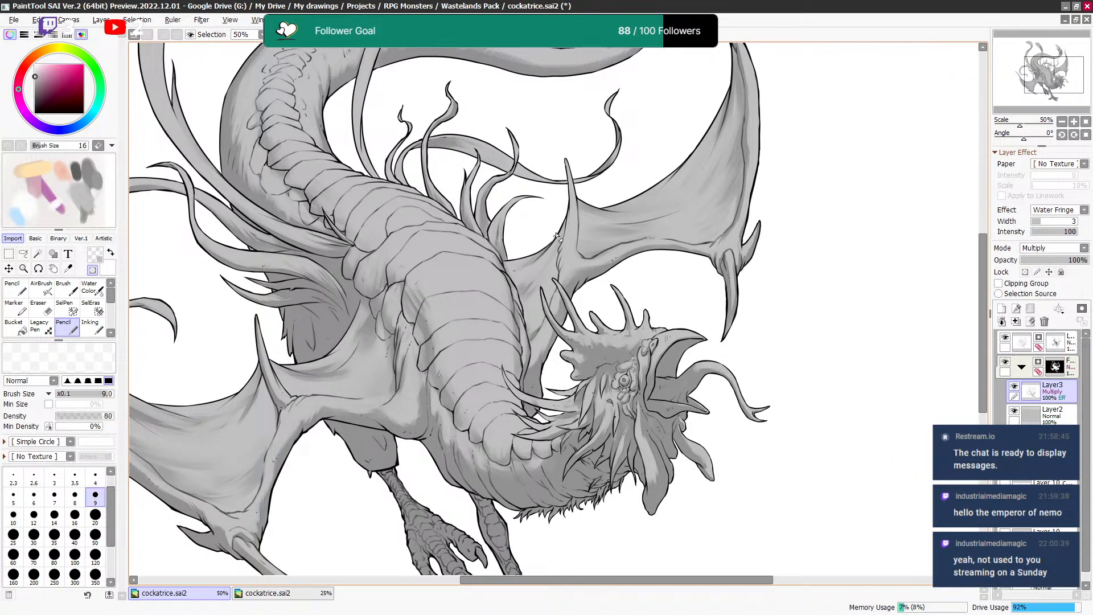
# Deepen the plate overlaps above the near wing's shoulder with grey at sizes 14 and 10.
pyautogui.press('-')
pyautogui.press(']')
pyautogui.press(']')
pyautogui.press(']')
pyautogui.moveTo(542, 222)
pyautogui.mouseDown()
pyautogui.moveTo(530, 232)
pyautogui.moveTo(479, 167)
pyautogui.mouseUp()
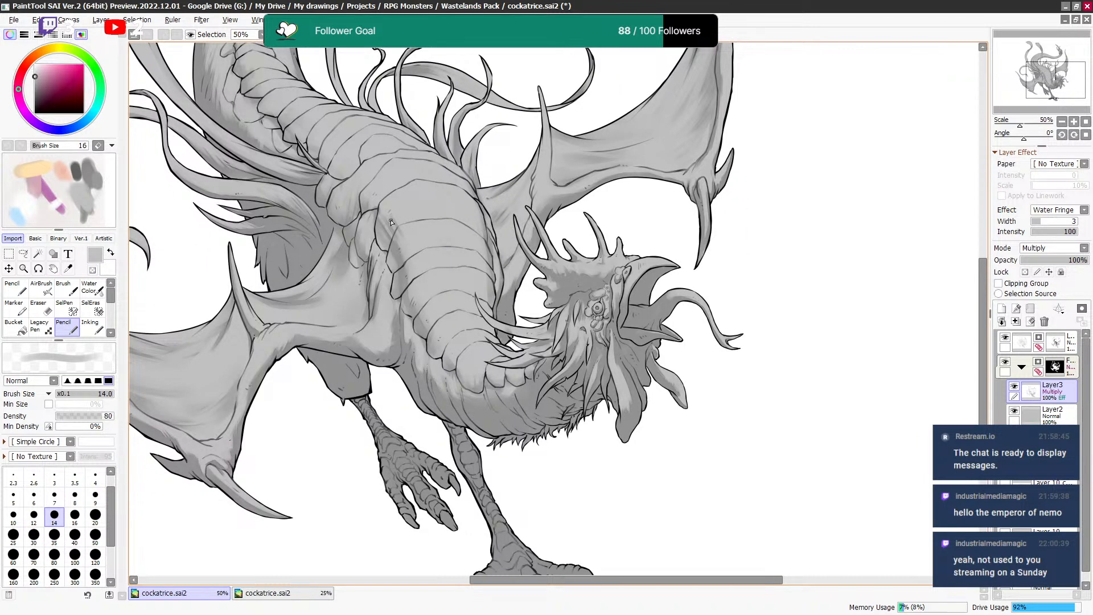
pyautogui.press('-')
pyautogui.press('[')
pyautogui.press('[')
pyautogui.press('-')
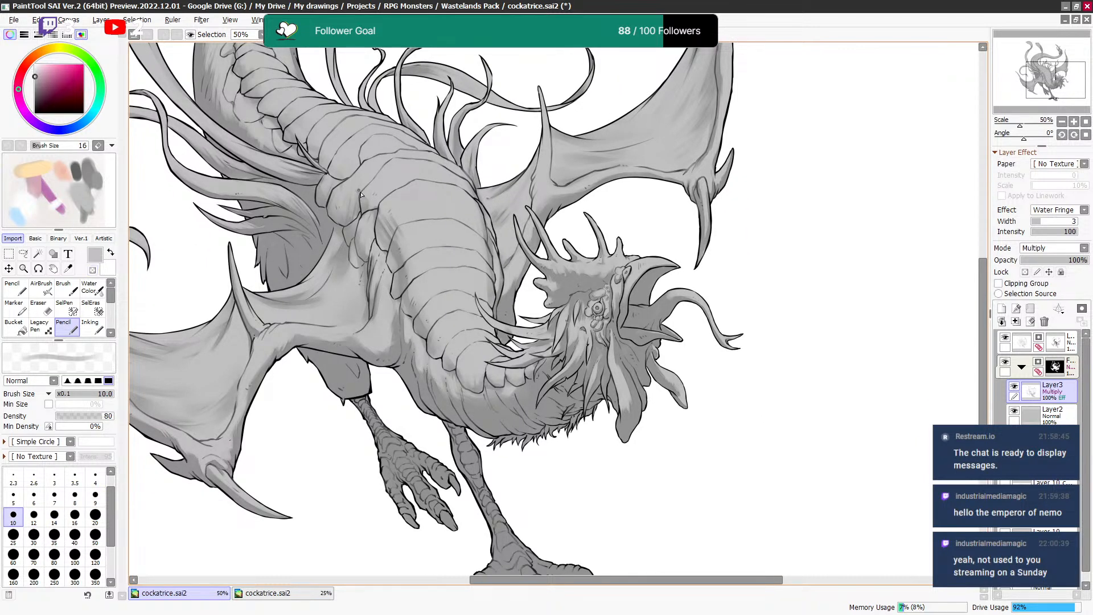
# Lighten the far wing's base beside the neck plates with transparent strokes at size 16.
pyautogui.press('-')
pyautogui.press(']')
pyautogui.press(']')
pyautogui.press(']')
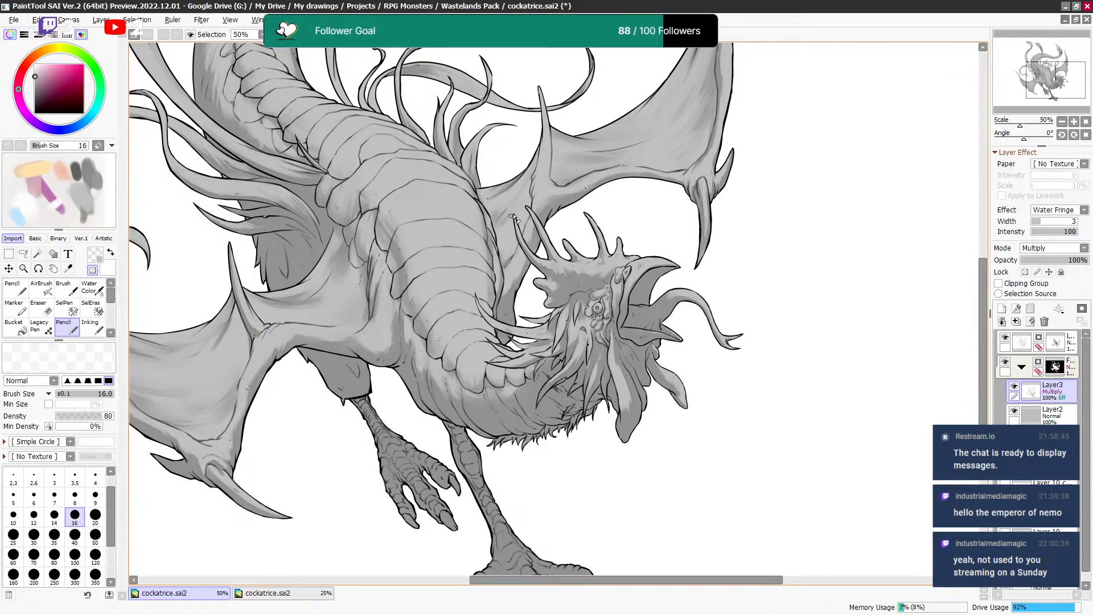
pyautogui.moveTo(508, 222); pyautogui.dragTo(497, 220)
# Refine the shading near the tail's end below the tuft with alternating grey and transparent strokes.
pyautogui.moveTo(541, 296); pyautogui.dragTo(609, 215)
pyautogui.scroll(2, 551, 228)
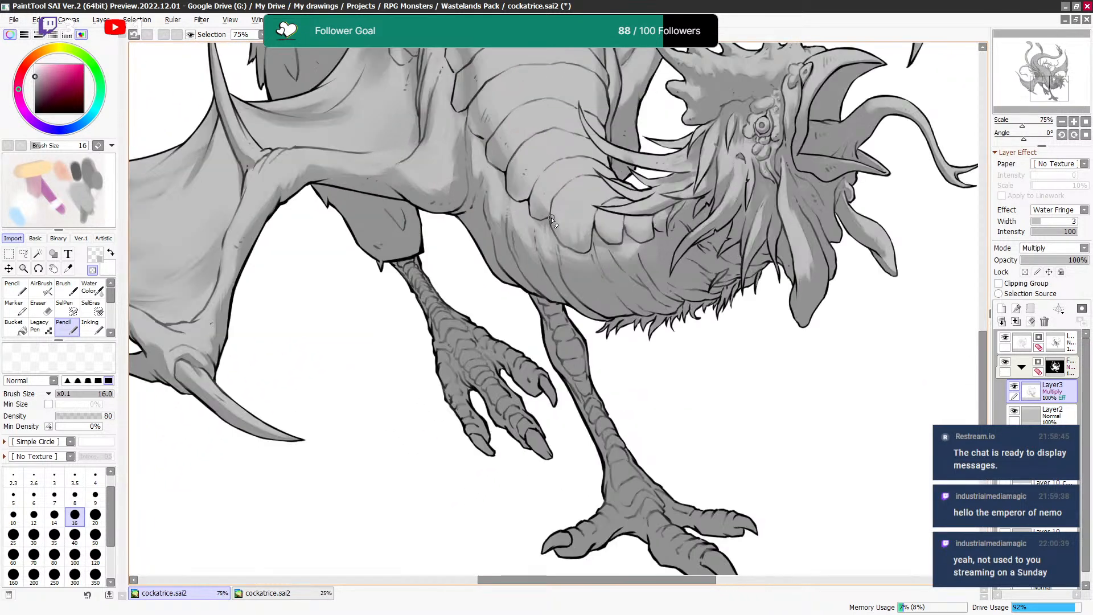
pyautogui.moveTo(435, 341); pyautogui.dragTo(407, 303)
pyautogui.moveTo(361, 220); pyautogui.dragTo(297, 482)
pyautogui.moveTo(601, 185); pyautogui.dragTo(461, 348)
pyautogui.moveTo(642, 201); pyautogui.dragTo(468, 306)
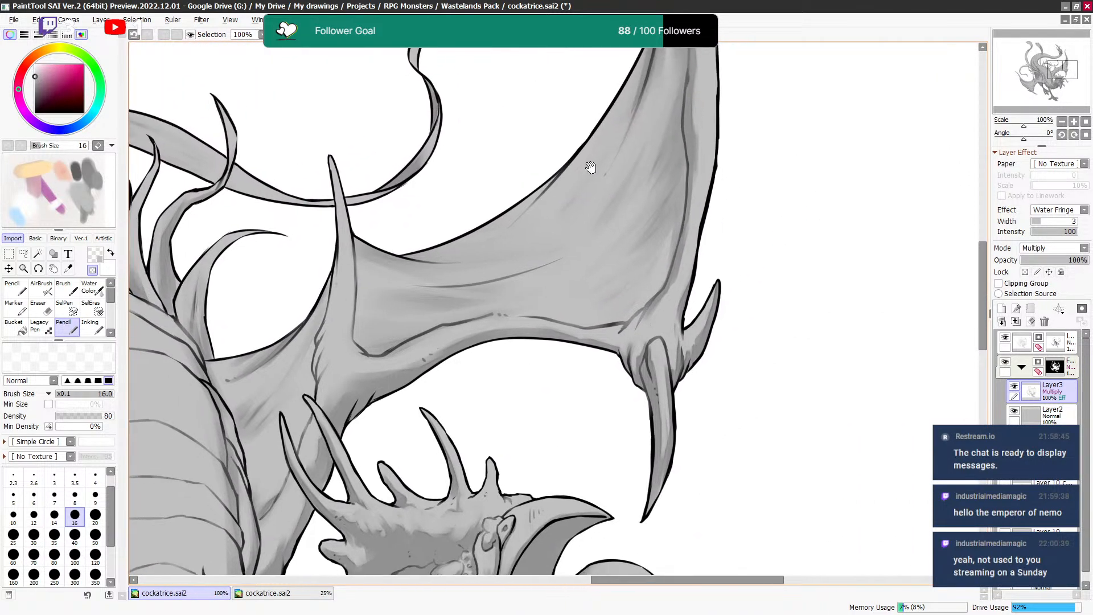
pyautogui.moveTo(585, 173); pyautogui.dragTo(466, 277)
pyautogui.moveTo(644, 128)
pyautogui.mouseDown()
pyautogui.moveTo(627, 347)
pyautogui.moveTo(647, 369)
pyautogui.mouseUp()
pyautogui.press('-')
pyautogui.press(']')
pyautogui.press('[')
pyautogui.press('[')
pyautogui.press('[')
pyautogui.press('-')
pyautogui.press(']')
# Build up the shadow along the underside of the tail's middle curve with grey at size 25.
pyautogui.moveTo(342, 279)
pyautogui.mouseDown()
pyautogui.moveTo(372, 255)
pyautogui.moveTo(463, 260)
pyautogui.moveTo(672, 216)
pyautogui.mouseUp()
pyautogui.press(']')
pyautogui.press(']')
pyautogui.press(']')
pyautogui.moveTo(501, 274); pyautogui.dragTo(411, 256)
pyautogui.press('[')
pyautogui.press(']')
pyautogui.moveTo(348, 239); pyautogui.dragTo(422, 262)
pyautogui.press(']')
pyautogui.press(']')
pyautogui.press('[')
pyautogui.press('-')
pyautogui.press('[')
pyautogui.press('[')
pyautogui.press('[')
pyautogui.press('[')
pyautogui.press('[')
pyautogui.press('[')
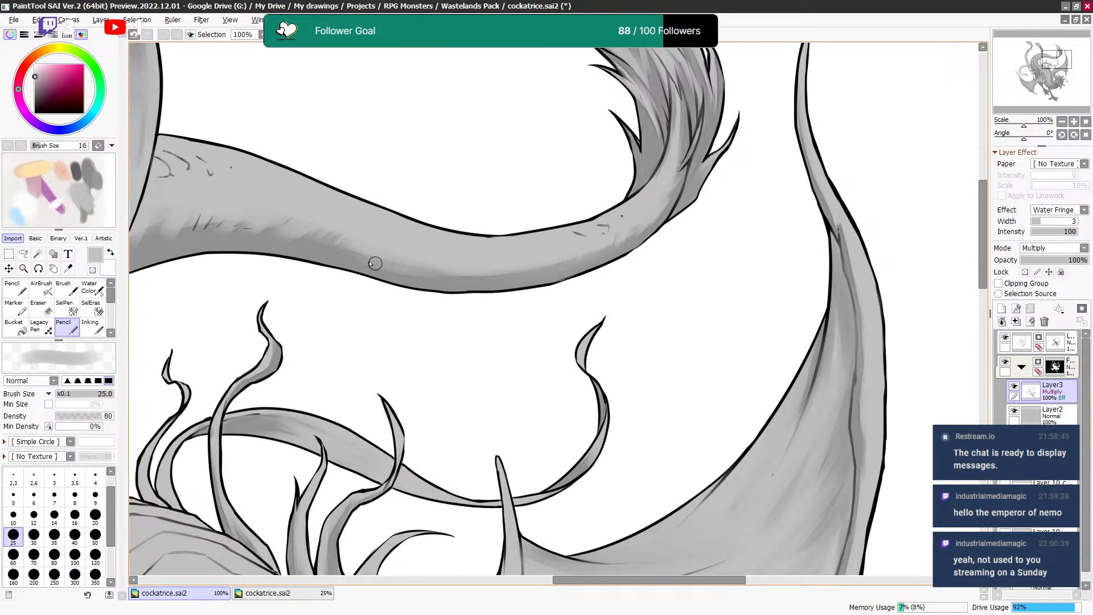
# Soften the shadow's edge along the tail's underside with transparent strokes at sizes 10, 14 and 16.
pyautogui.press('-')
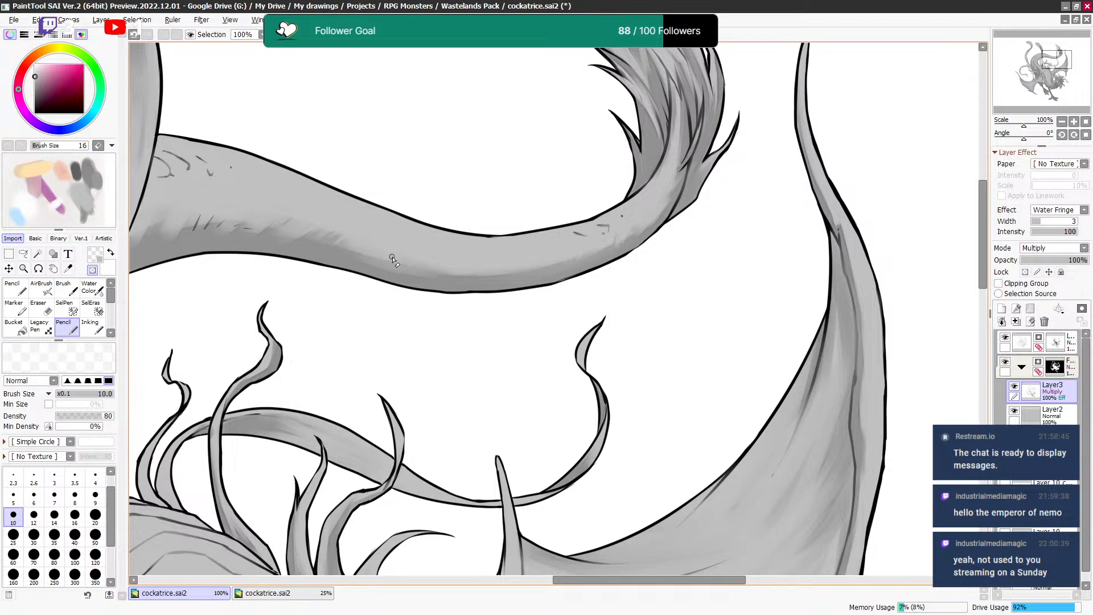
pyautogui.press(']')
pyautogui.press(']')
pyautogui.press(']')
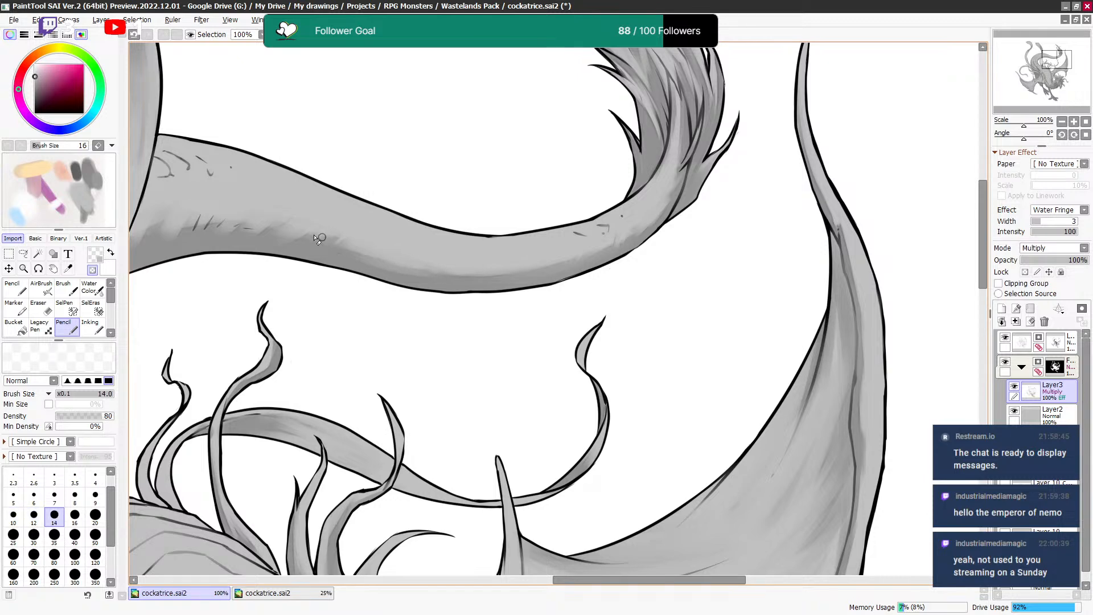
pyautogui.moveTo(360, 256); pyautogui.dragTo(566, 250)
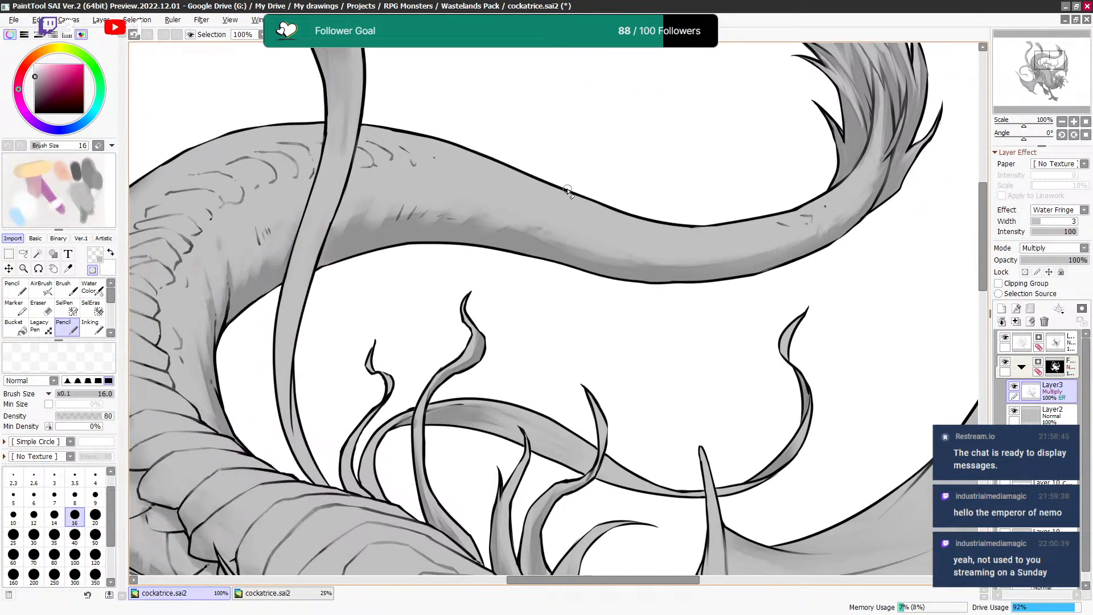
# Touch up the shading around the cockatrice's eye with grey at size 6.
pyautogui.moveTo(564, 198); pyautogui.dragTo(615, 195)
pyautogui.moveTo(543, 299); pyautogui.dragTo(593, 387)
pyautogui.moveTo(507, 393); pyautogui.dragTo(433, 162)
pyautogui.moveTo(606, 266); pyautogui.dragTo(494, 132)
pyautogui.scroll(-2, 610, 139)
pyautogui.scroll(-1, 618, 149)
pyautogui.scroll(3, 620, 165)
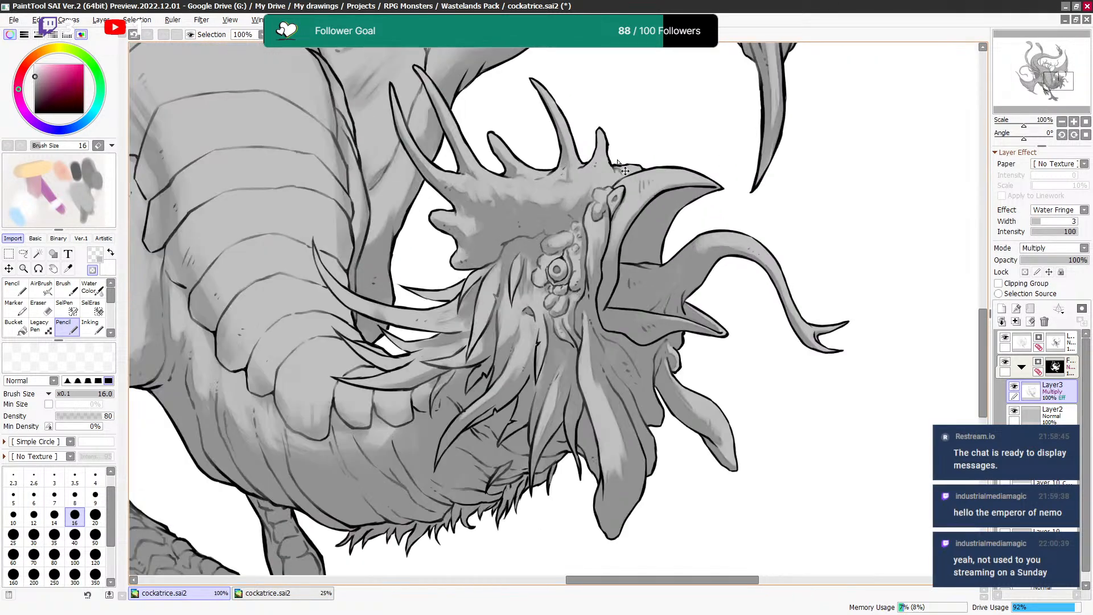
pyautogui.moveTo(672, 229); pyautogui.dragTo(612, 205)
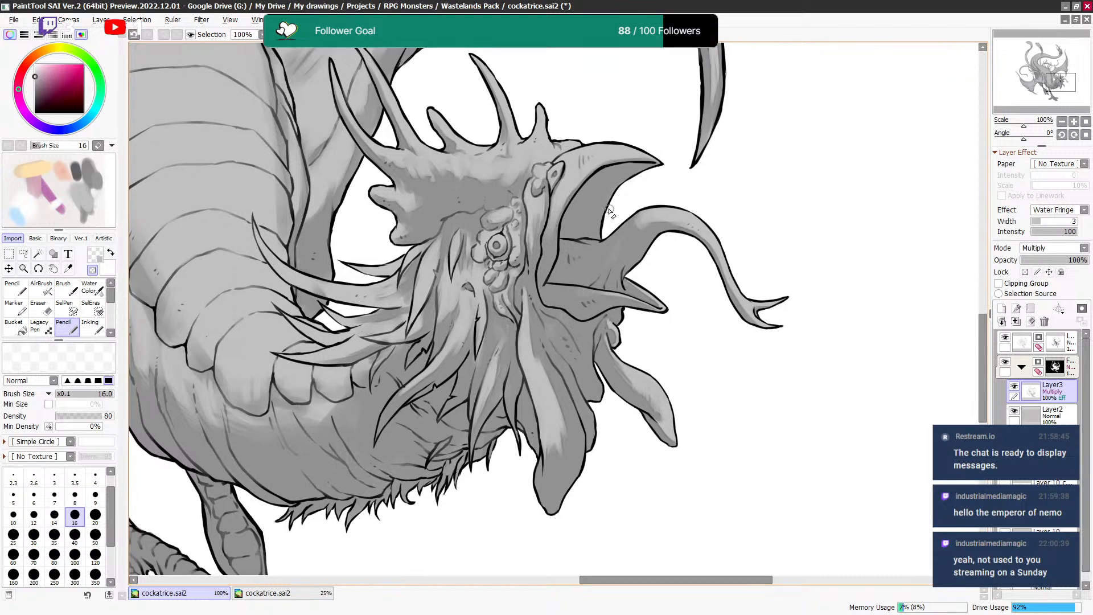
pyautogui.press('-')
pyautogui.press('[')
pyautogui.press('[')
pyautogui.press('[')
pyautogui.press('[')
pyautogui.press('[')
pyautogui.press('[')
pyautogui.press('[')
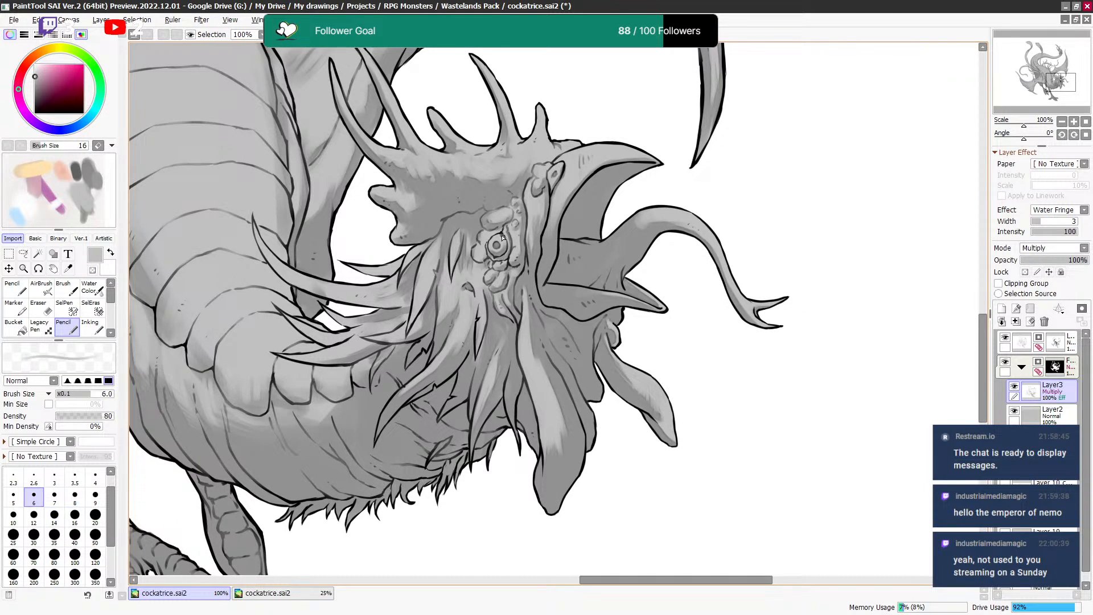
pyautogui.scroll(-4, 534, 186)
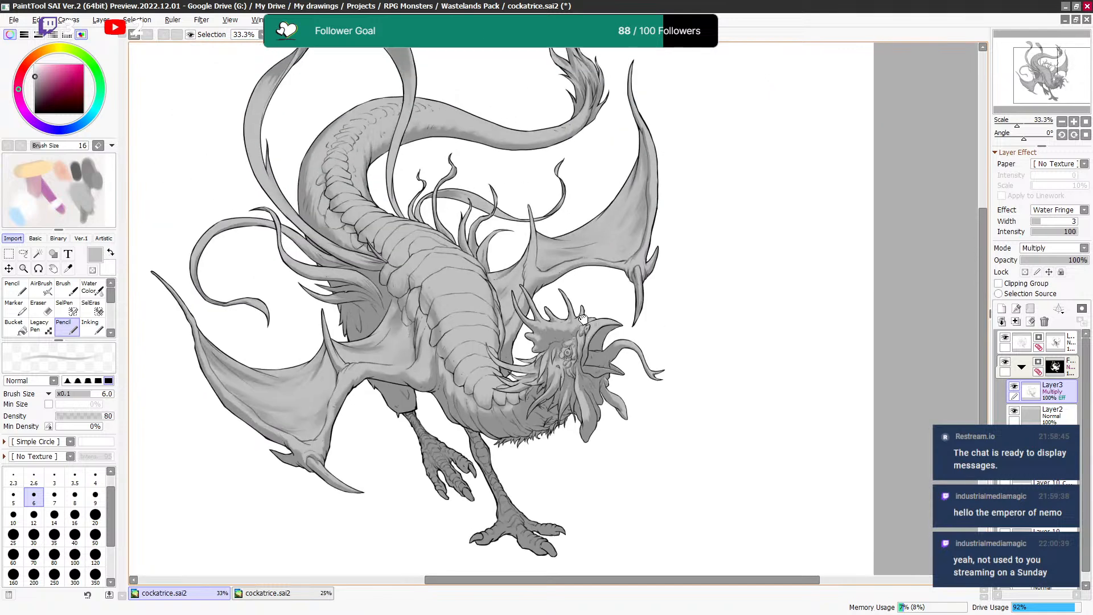
pyautogui.moveTo(584, 319); pyautogui.dragTo(604, 335)
pyautogui.scroll(1, 568, 299)
pyautogui.scroll(-1, 563, 290)
pyautogui.click(1016, 321)
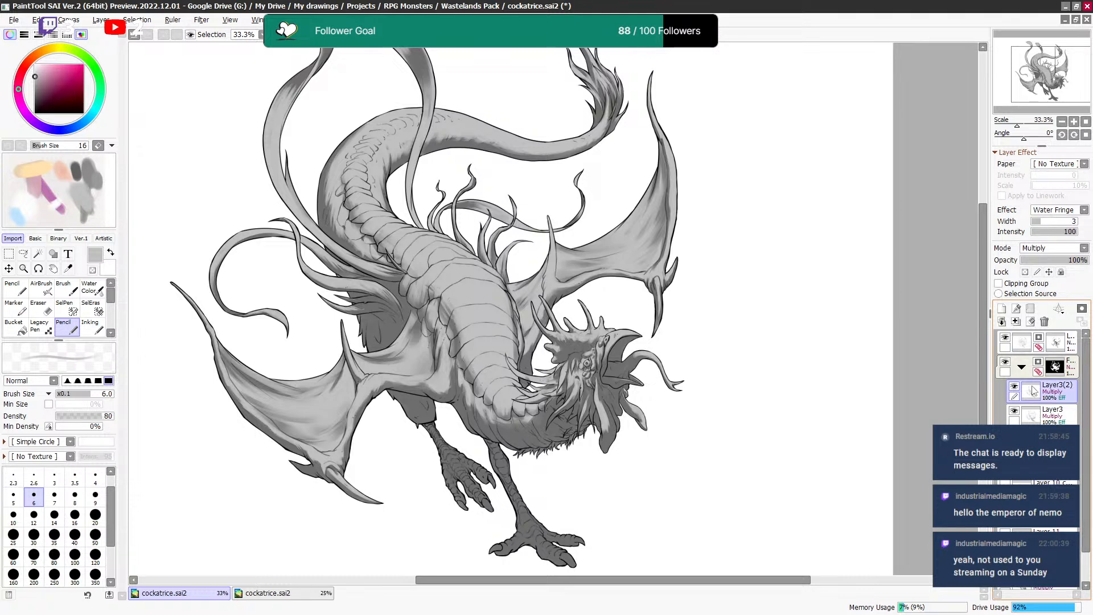
pyautogui.click(1045, 323)
# Lighten the large back plates above the near wing's shoulder with transparent strokes at sizes 70 and 35.
pyautogui.press('-')
pyautogui.press(']')
pyautogui.press(']')
pyautogui.press(']')
pyautogui.press(']')
pyautogui.press(']')
pyautogui.press(']')
pyautogui.press(']')
pyautogui.press(']')
pyautogui.press(']')
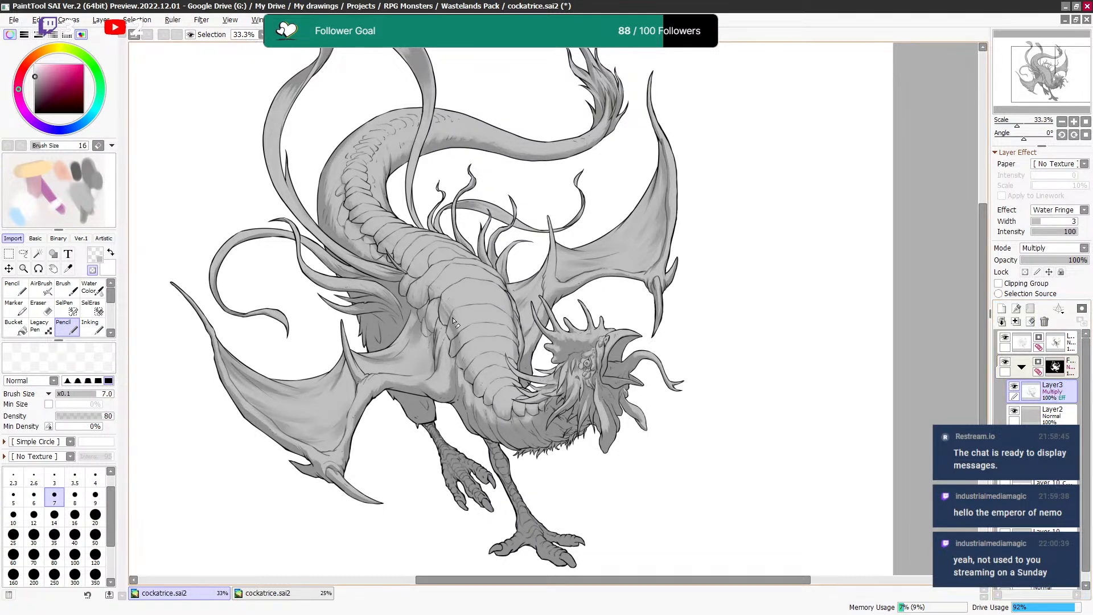
pyautogui.press(']')
pyautogui.press(']')
pyautogui.press(']')
pyautogui.press(']')
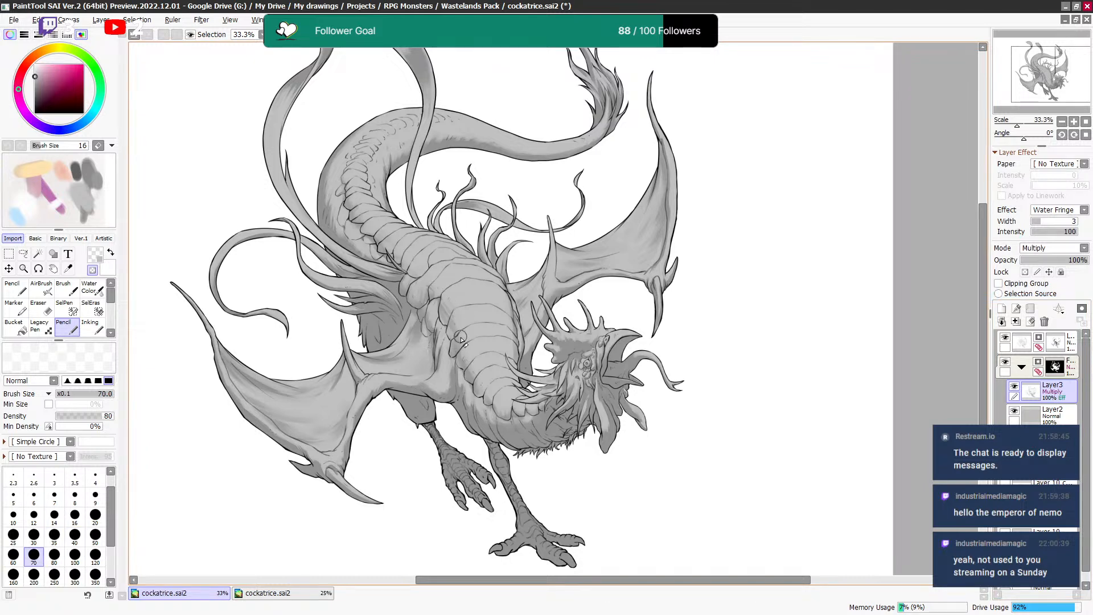
pyautogui.press('[')
pyautogui.press('[')
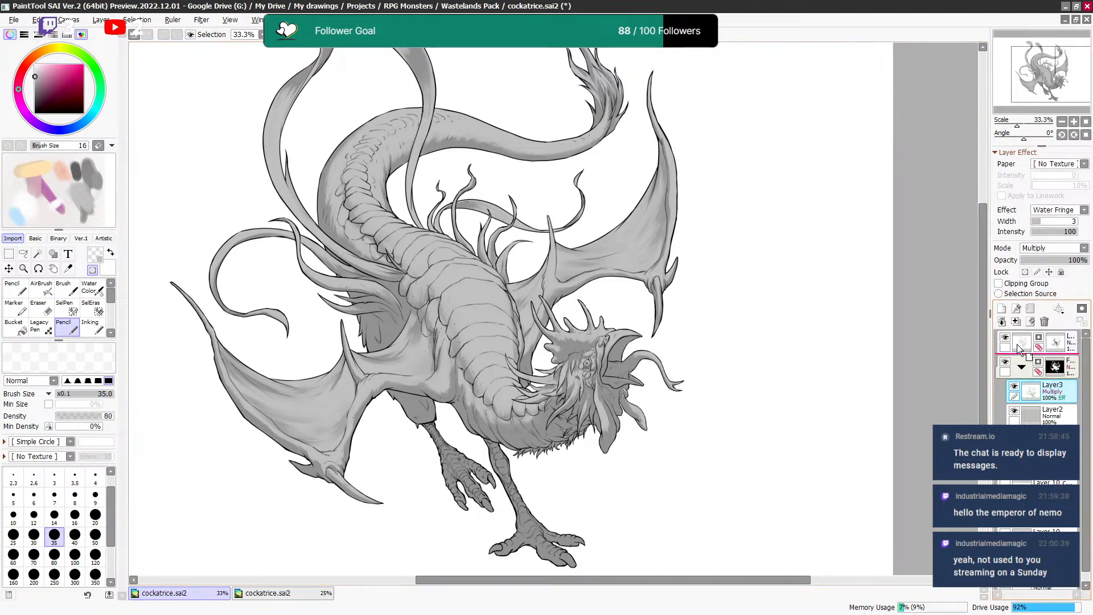
# Duplicate the Multiply shading layer Layer3 and make the base layer Layer2 active.
pyautogui.click(1016, 321)
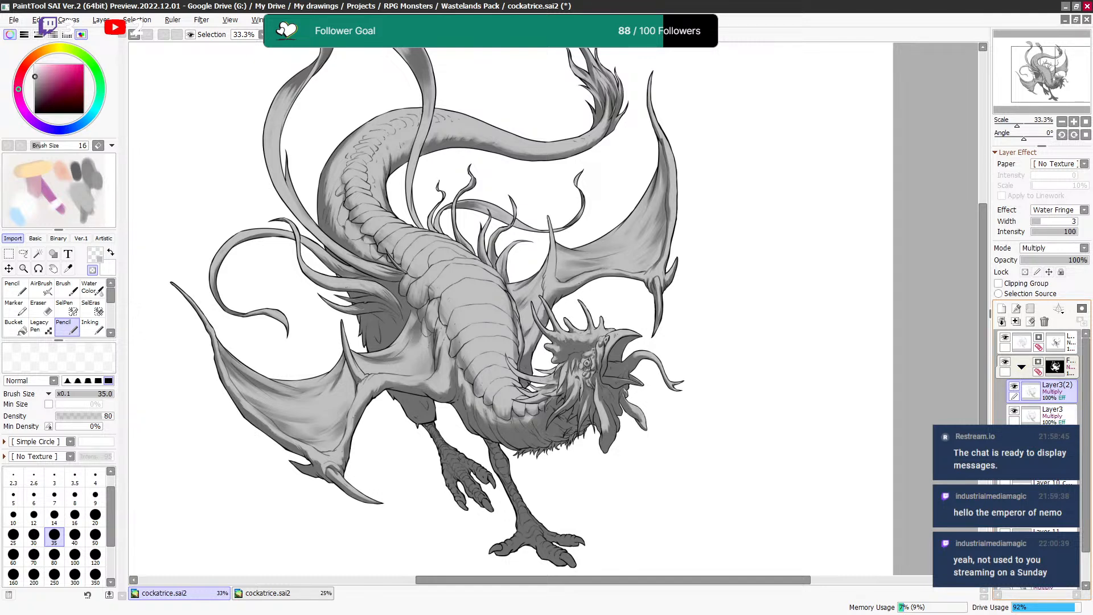
pyautogui.click(1051, 439)
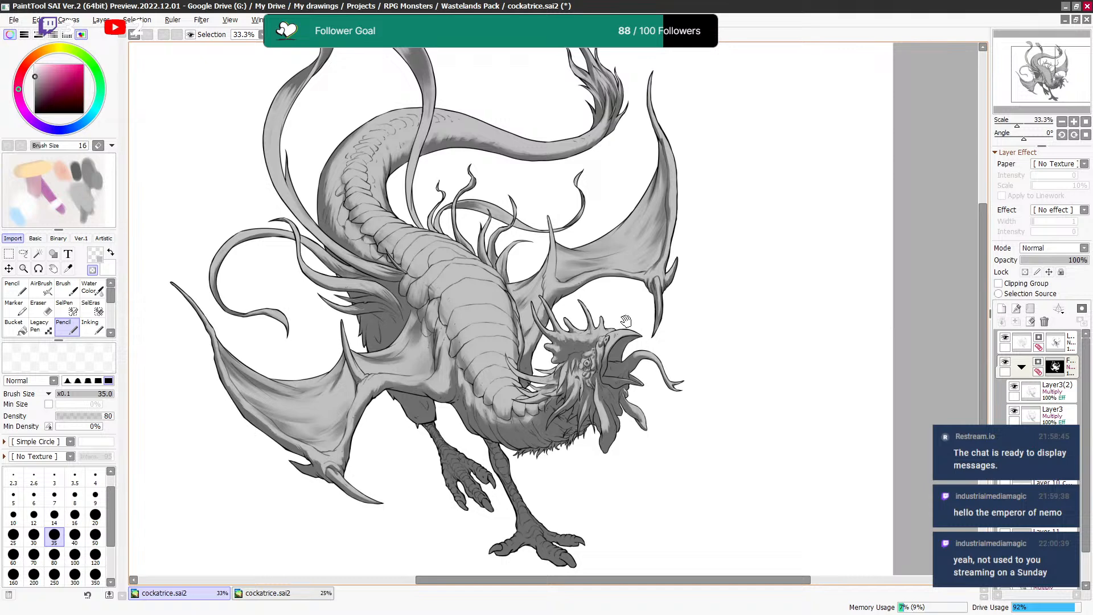
# Cut highlights into Layer2's grey at the near wing's upper knuckle with transparent strokes at sizes 10, 8 and 7.
pyautogui.scroll(-3, 642, 252)
pyautogui.moveTo(640, 272); pyautogui.dragTo(645, 270)
pyautogui.scroll(3, 626, 285)
pyautogui.moveTo(413, 412); pyautogui.dragTo(818, 427)
pyautogui.moveTo(256, 346); pyautogui.dragTo(347, 329)
pyautogui.press('[')
pyautogui.press('[')
pyautogui.press('[')
pyautogui.press('[')
pyautogui.press('[')
pyautogui.press('[')
pyautogui.press('[')
pyautogui.press('[')
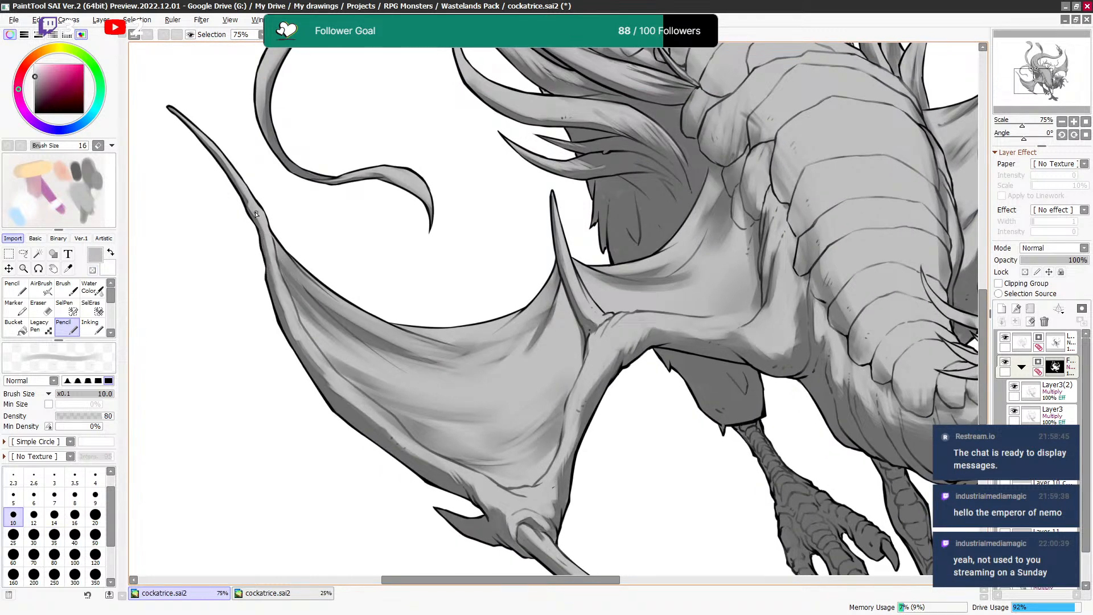
pyautogui.press(']')
pyautogui.press(']')
pyautogui.press('a')
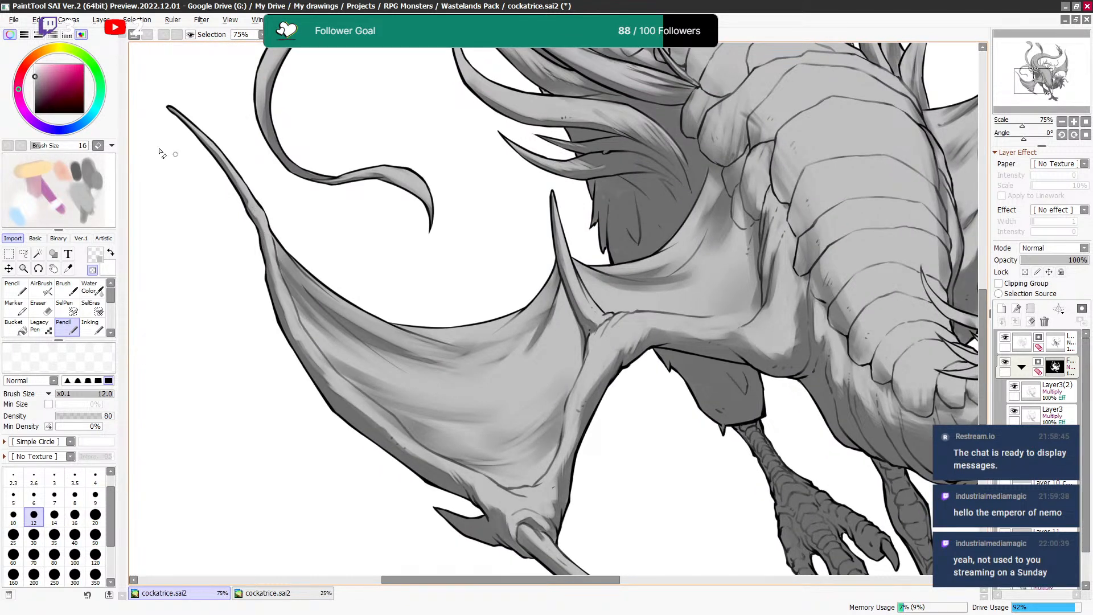
pyautogui.press('[')
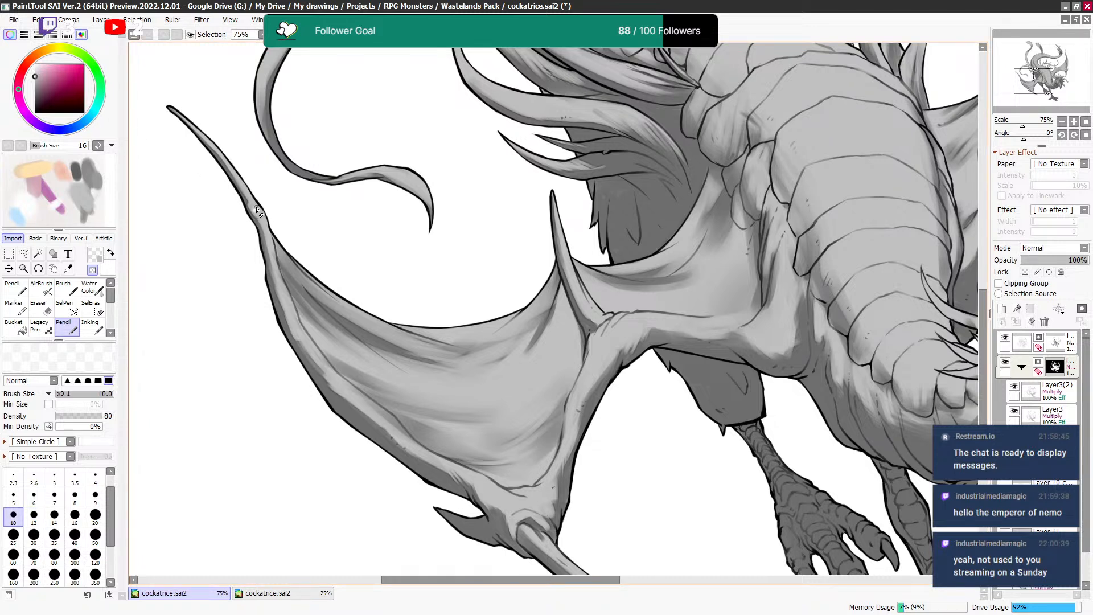
pyautogui.press('[')
pyautogui.press('[')
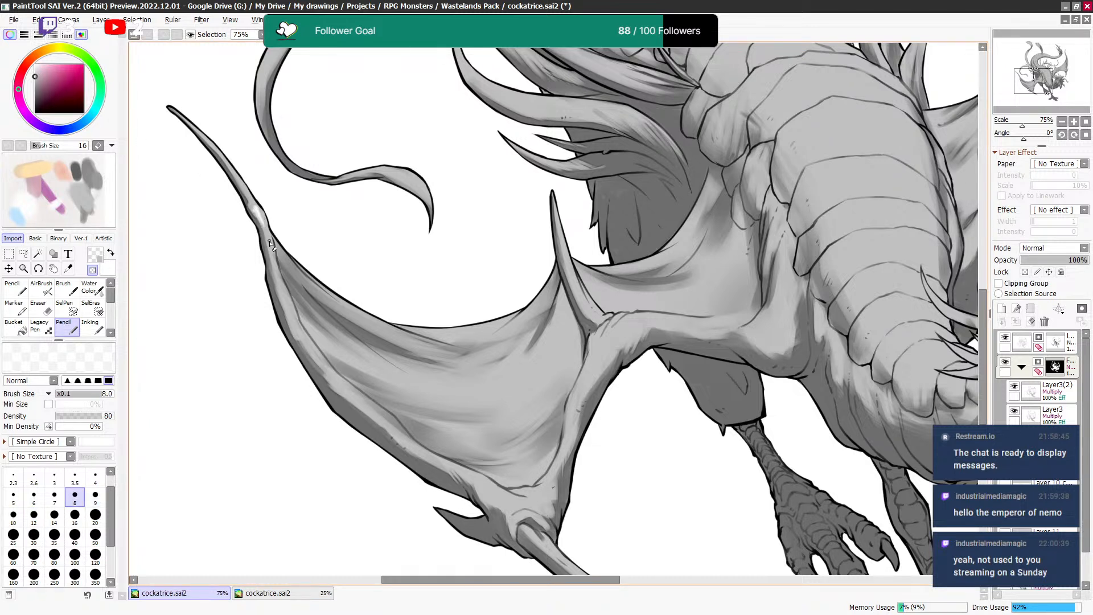
pyautogui.press('[')
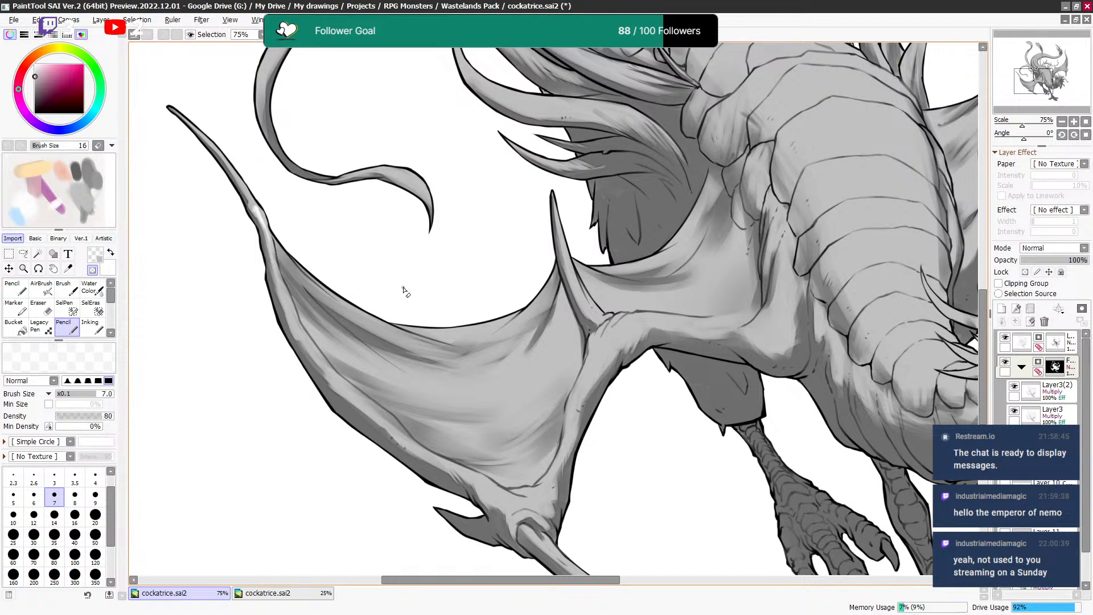
# Apply the Water Fringe effect to Layer2 and add a new layer beneath it.
pyautogui.click(1061, 210)
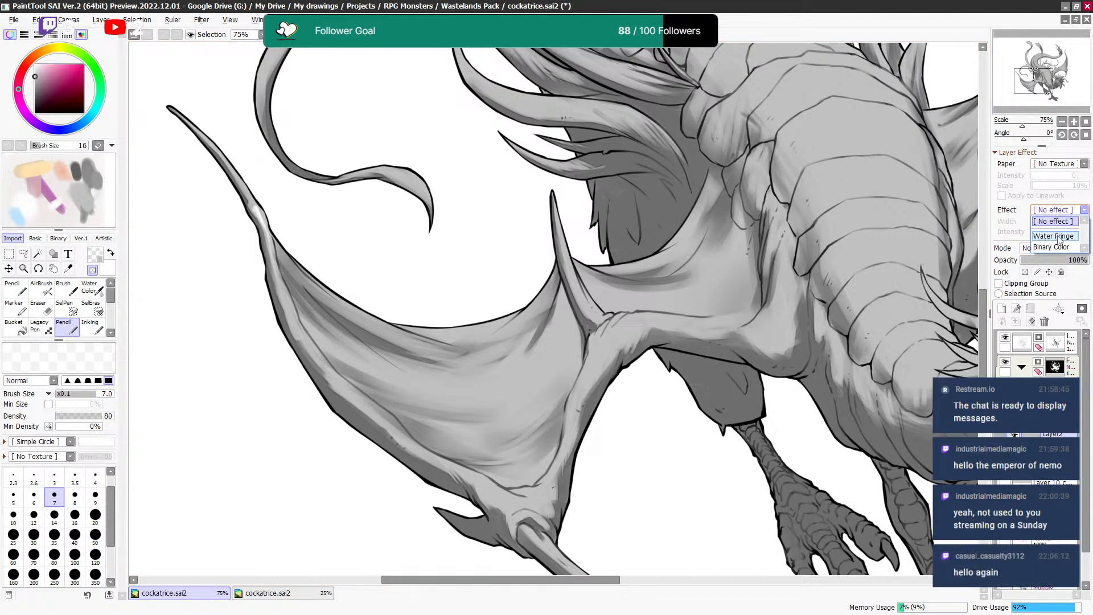
pyautogui.click(1059, 238)
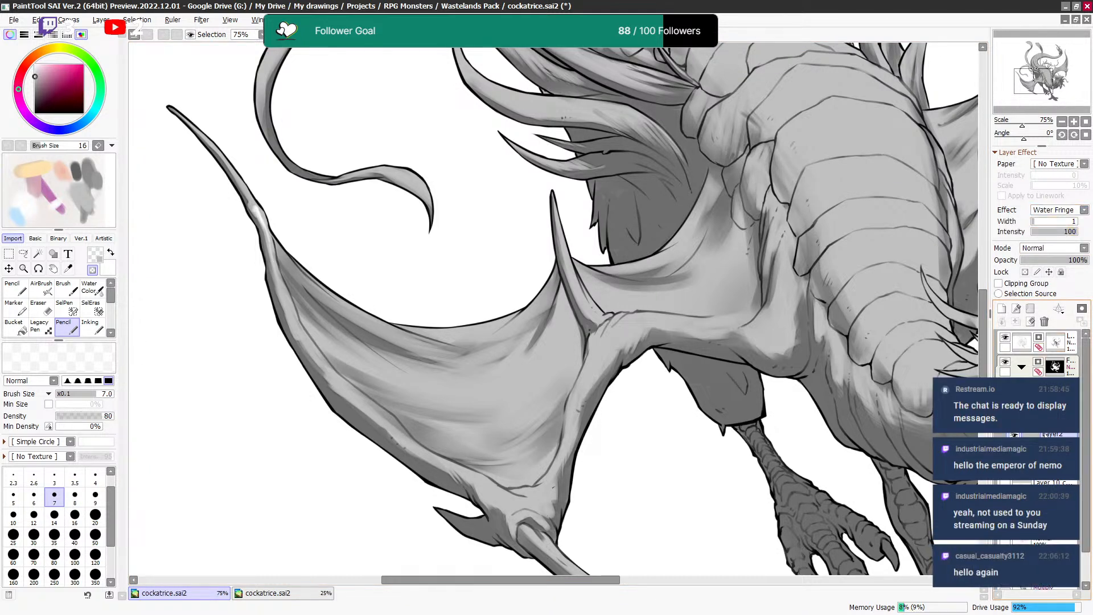
pyautogui.click(1003, 308)
pyautogui.moveTo(1057, 480); pyautogui.dragTo(1057, 480)
# Hide Layer2 and fill the creature with grey on the new layer using the Bucket.
pyautogui.click(15, 327)
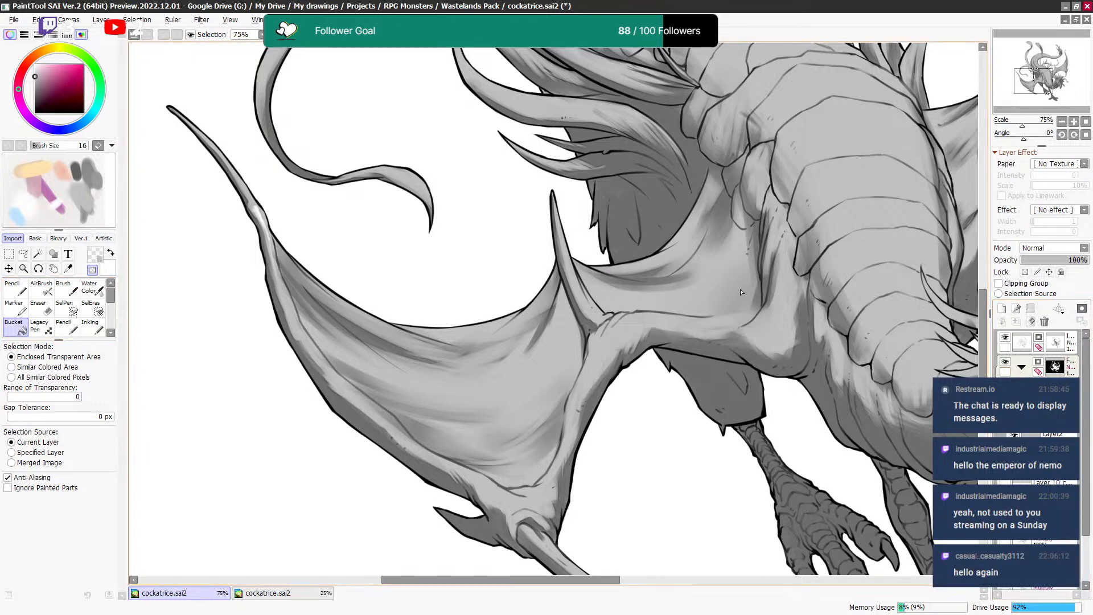
pyautogui.click(1014, 434)
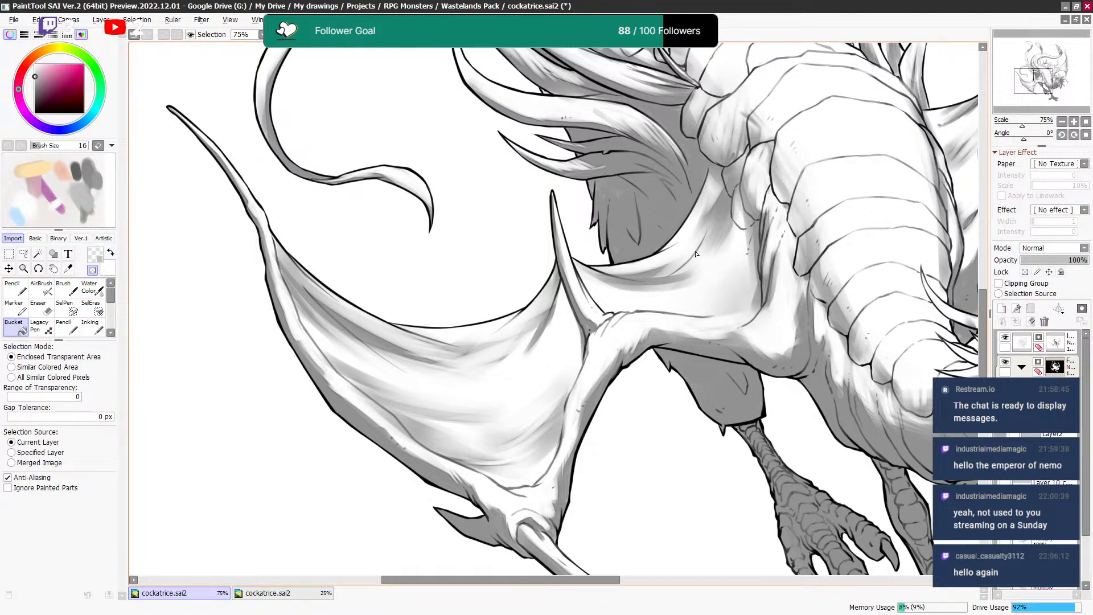
pyautogui.moveTo(721, 240); pyautogui.dragTo(683, 312)
pyautogui.press('-')
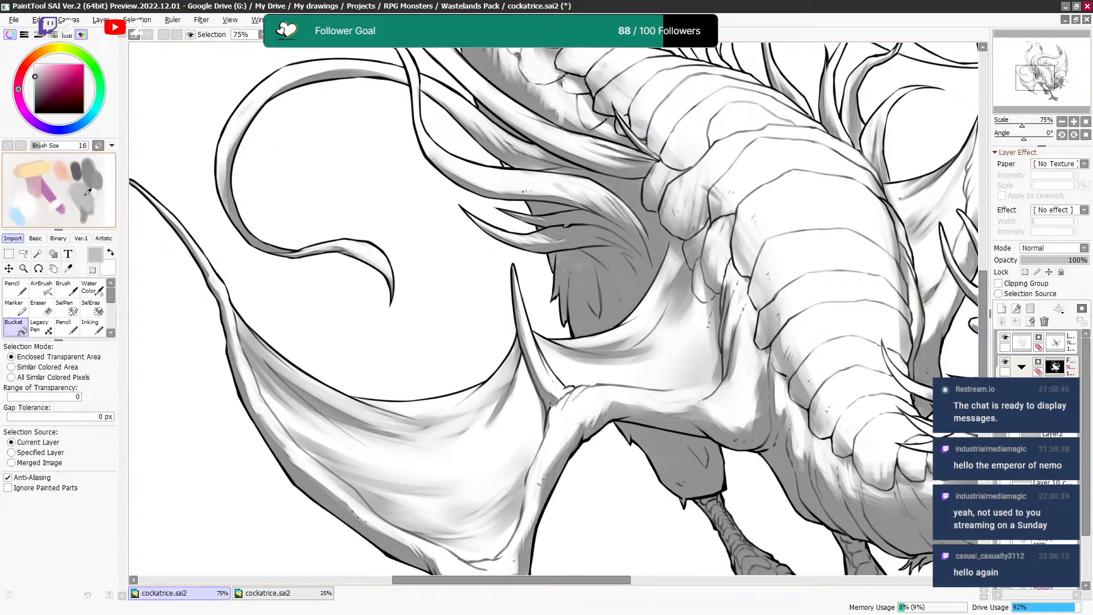
pyautogui.click(728, 295)
pyautogui.moveTo(746, 255); pyautogui.dragTo(702, 250)
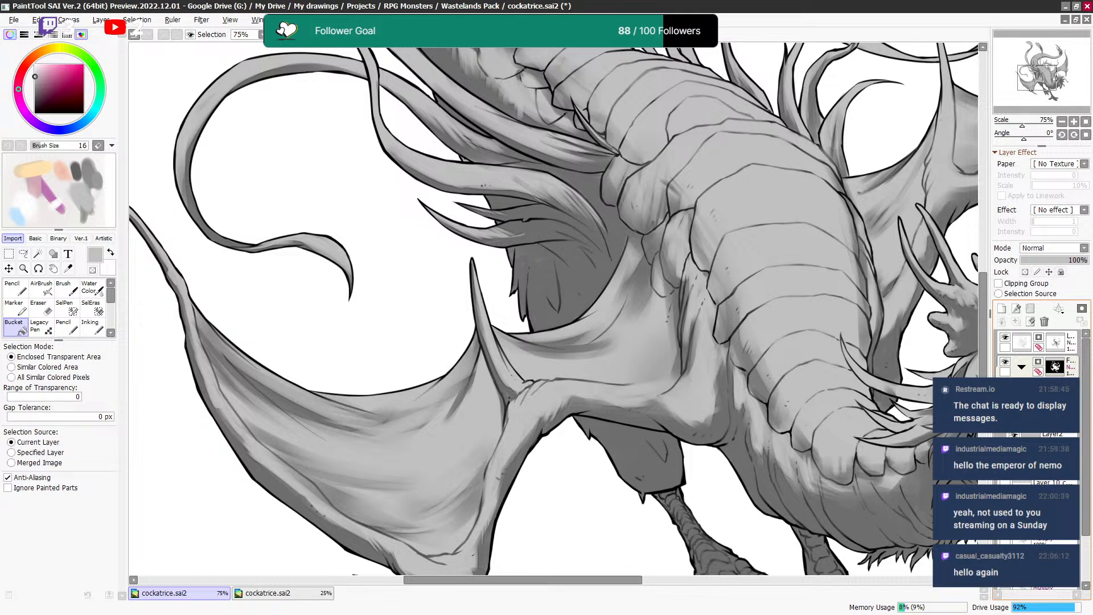
# Set Layer2's blending mode to Multiply and its Water Fringe width to 2.
pyautogui.scroll(-1, 1056, 209)
pyautogui.click(1054, 248)
pyautogui.click(1045, 270)
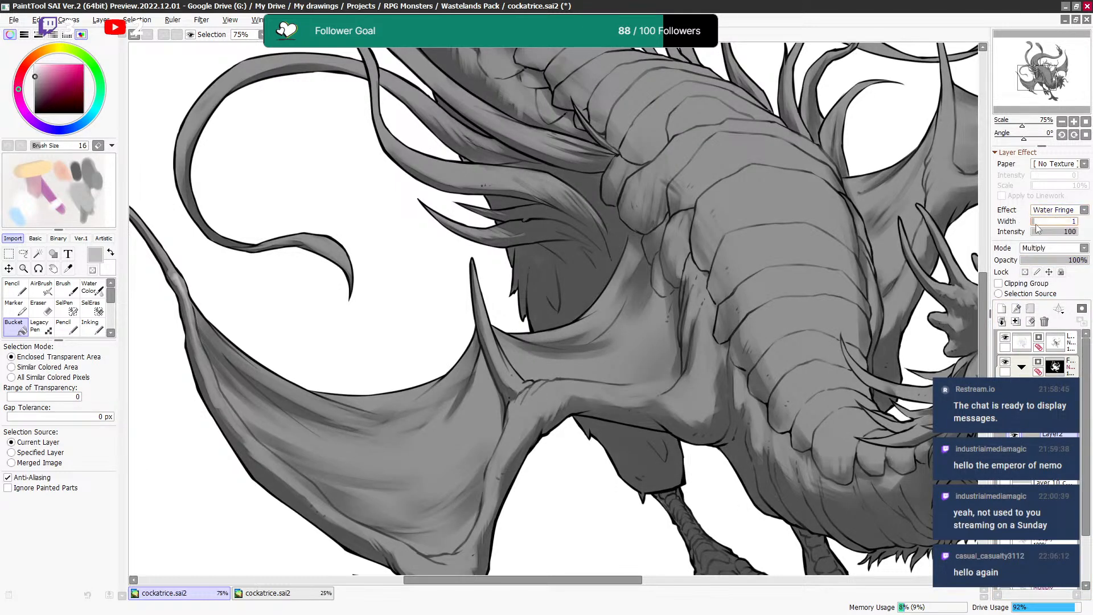
pyautogui.moveTo(366, 305); pyautogui.dragTo(438, 269)
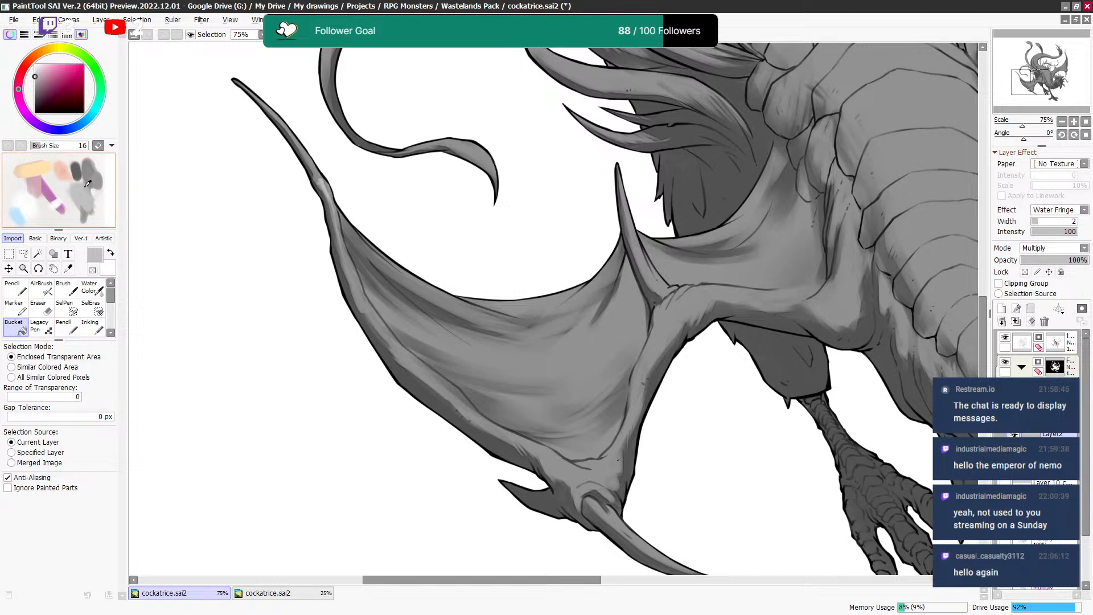
# Carve a highlight along the upper leading edge of the near wing with transparent Pencil strokes at size 16.
pyautogui.press('-')
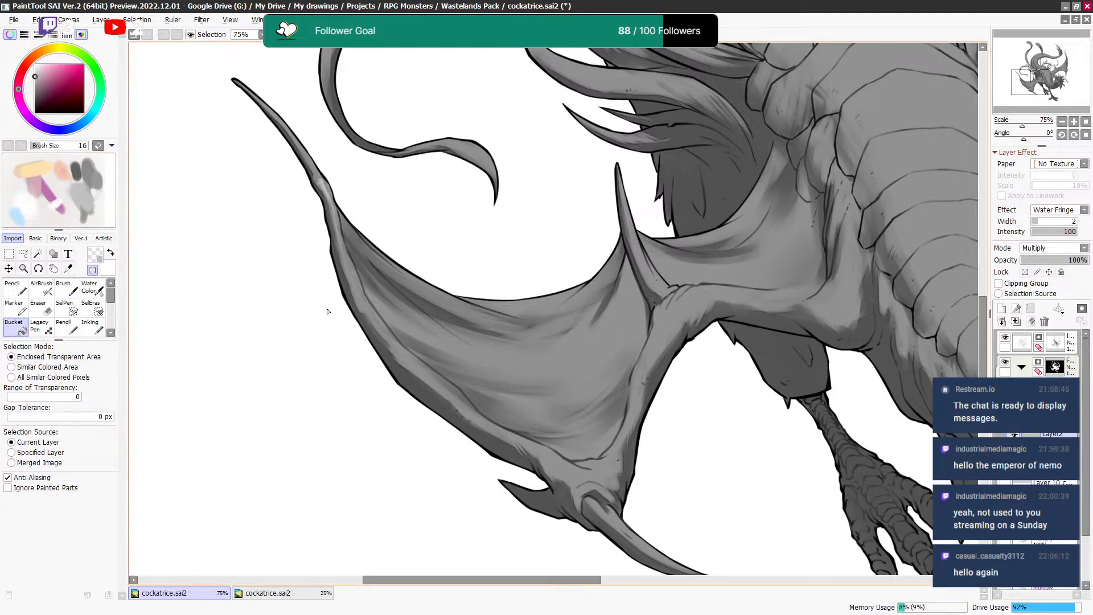
pyautogui.press('n')
pyautogui.press(']')
pyautogui.press(']')
pyautogui.press(']')
pyautogui.press(']')
pyautogui.press(']')
pyautogui.press(']')
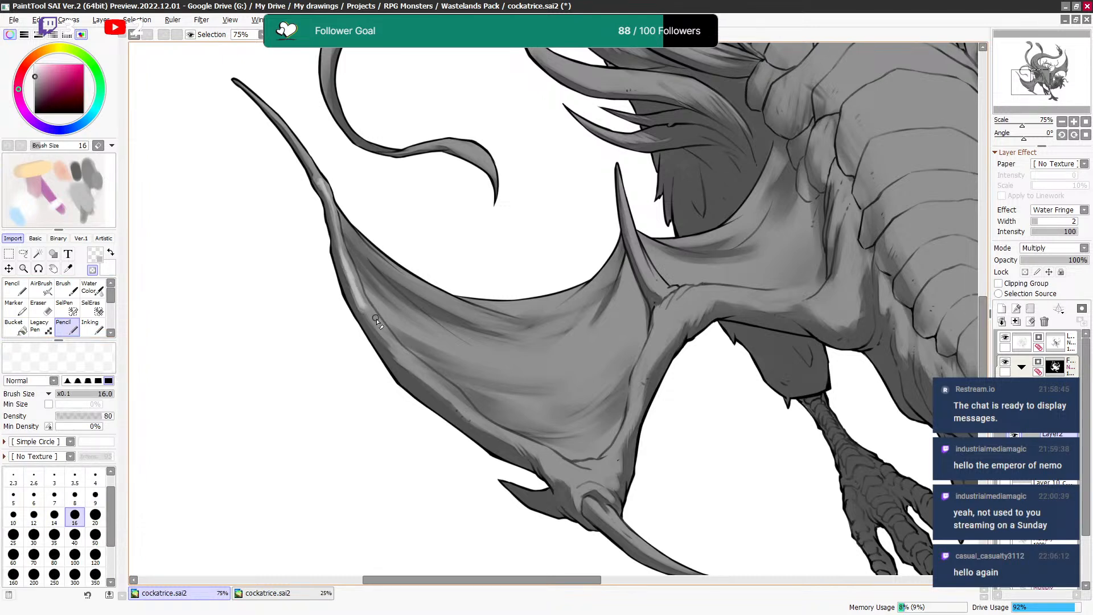
pyautogui.press('[')
pyautogui.press('[')
pyautogui.press(']')
pyautogui.press(']')
pyautogui.moveTo(378, 326)
pyautogui.mouseDown()
pyautogui.moveTo(424, 380)
pyautogui.moveTo(455, 401)
pyautogui.moveTo(476, 397)
pyautogui.moveTo(391, 340)
pyautogui.moveTo(482, 399)
pyautogui.moveTo(413, 298)
pyautogui.moveTo(448, 339)
pyautogui.mouseUp()
# Extend the leading-edge highlight down to the near wing's wrist with transparent strokes, reducing the brush to size 12.
pyautogui.press('[')
pyautogui.press('[')
pyautogui.press(']')
pyautogui.keyDown('alt'); pyautogui.click(449, 382); pyautogui.keyUp('alt')
pyautogui.press('-')
pyautogui.press('-')
pyautogui.press(']')
pyautogui.press('-')
pyautogui.press('[')
pyautogui.press('[')
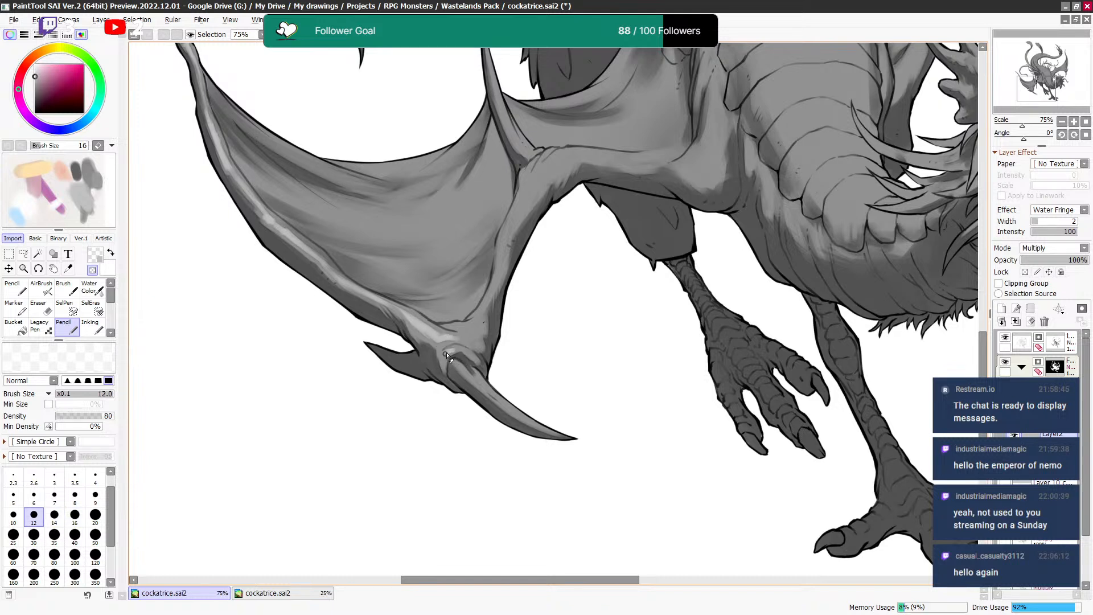
# Highlight the near wing's wrist around the claw base with transparent strokes at sizes 9, 14 and 16.
pyautogui.press('[')
pyautogui.press('[')
pyautogui.keyDown('alt'); pyautogui.click(453, 355); pyautogui.keyUp('alt')
pyautogui.press('e')
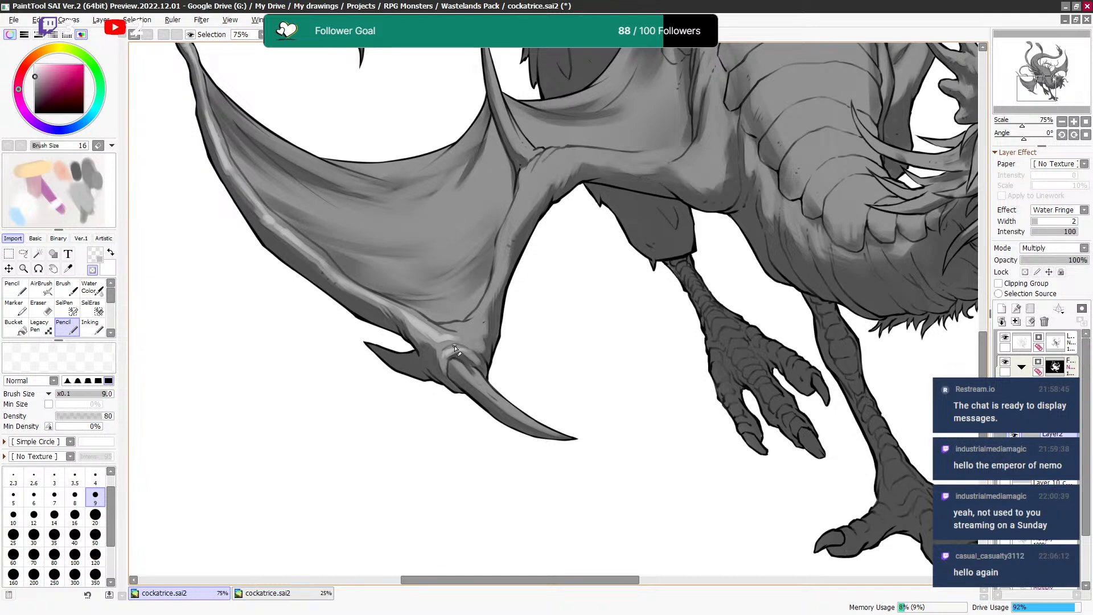
pyautogui.press(']')
pyautogui.press(']')
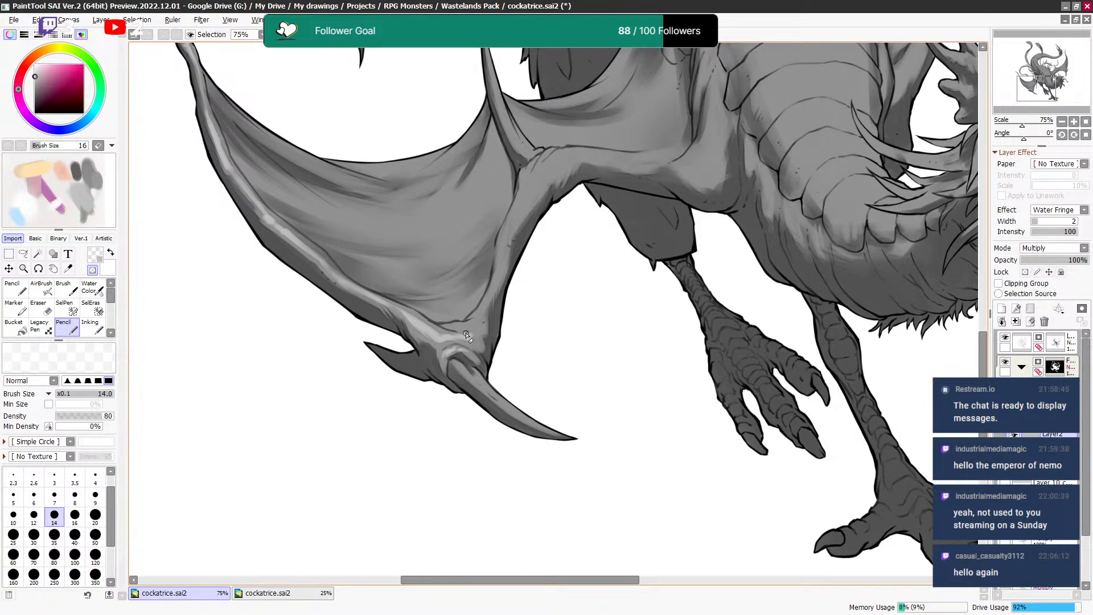
pyautogui.press(']')
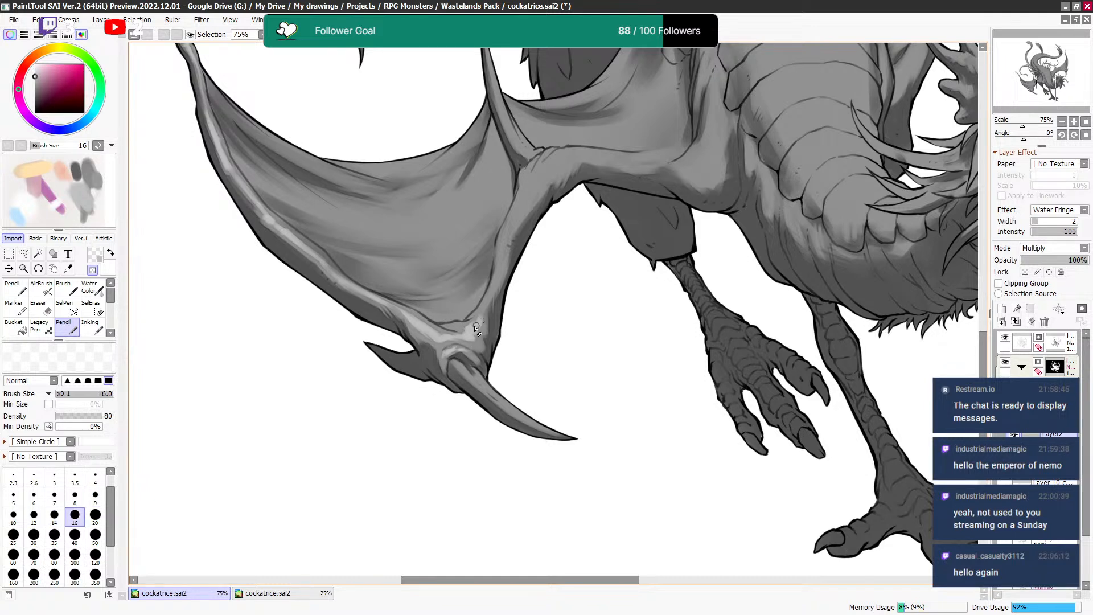
# Carve a bright highlight along the near wing's wrist claw with transparent Pencil strokes at sizes 10, 6 and 8.
pyautogui.scroll(-2, 487, 321)
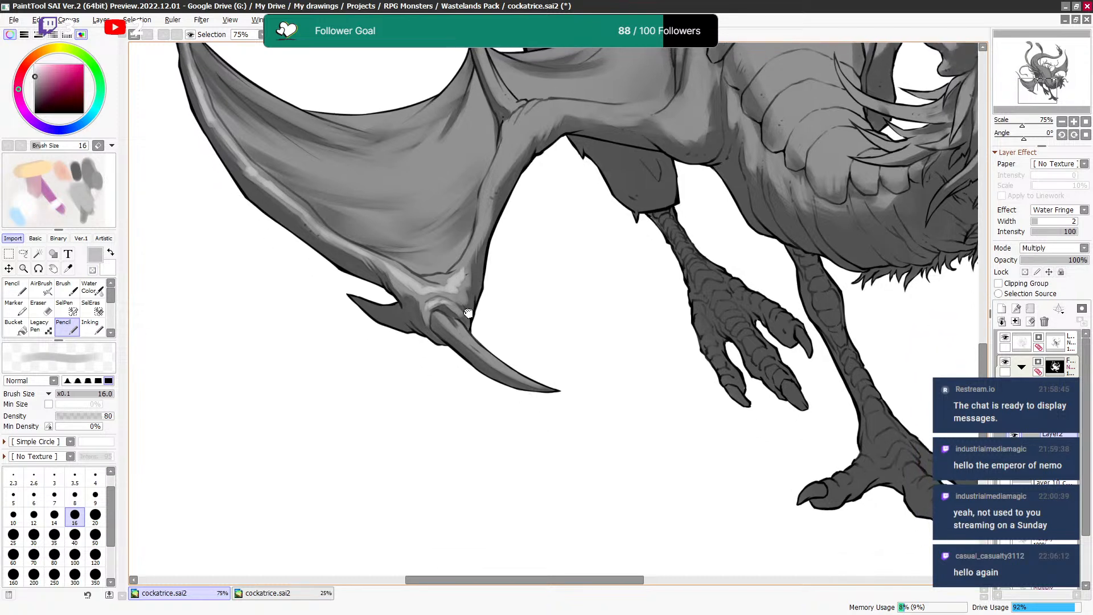
pyautogui.moveTo(475, 304); pyautogui.dragTo(320, 295)
pyautogui.press('e')
pyautogui.press('[')
pyautogui.press('[')
pyautogui.press('[')
pyautogui.press('[')
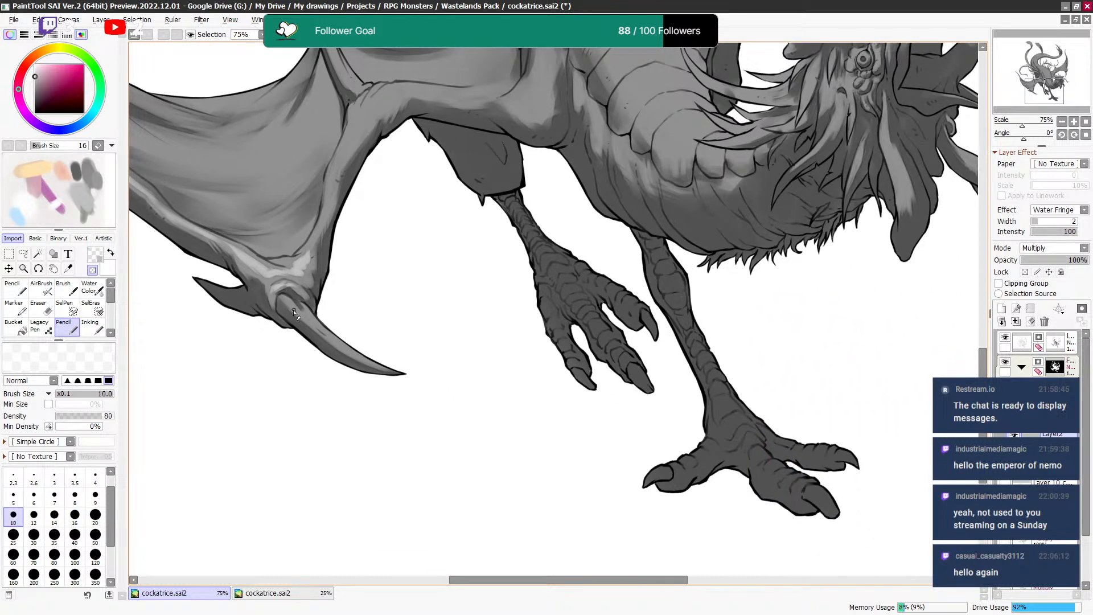
pyautogui.press('[')
pyautogui.press('[')
pyautogui.press('[')
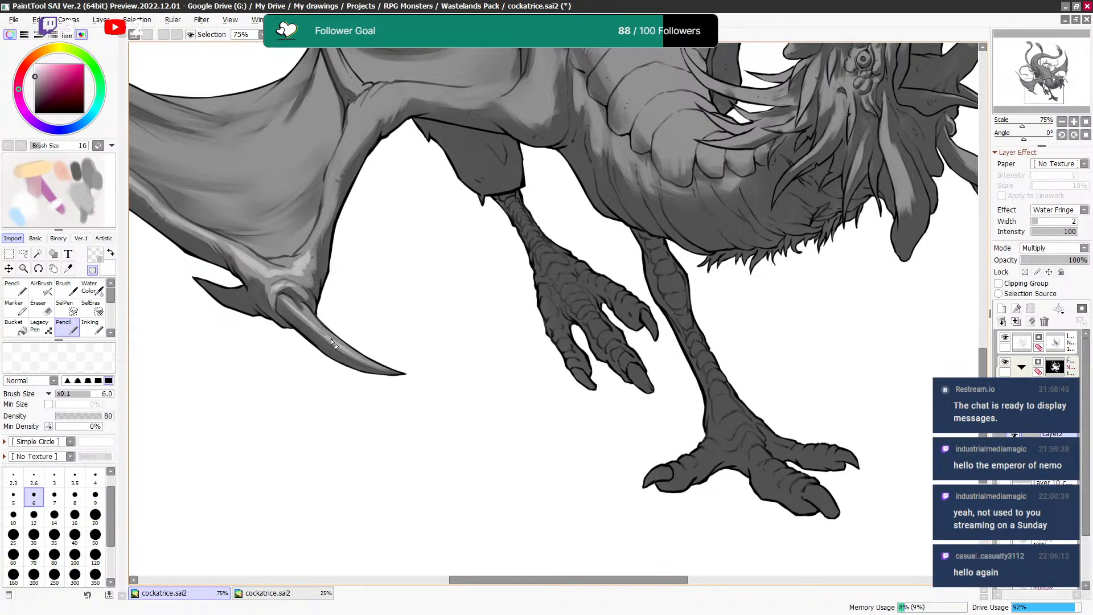
pyautogui.press(']')
pyautogui.keyDown('alt'); pyautogui.click(282, 297); pyautogui.keyUp('alt')
pyautogui.press(']')
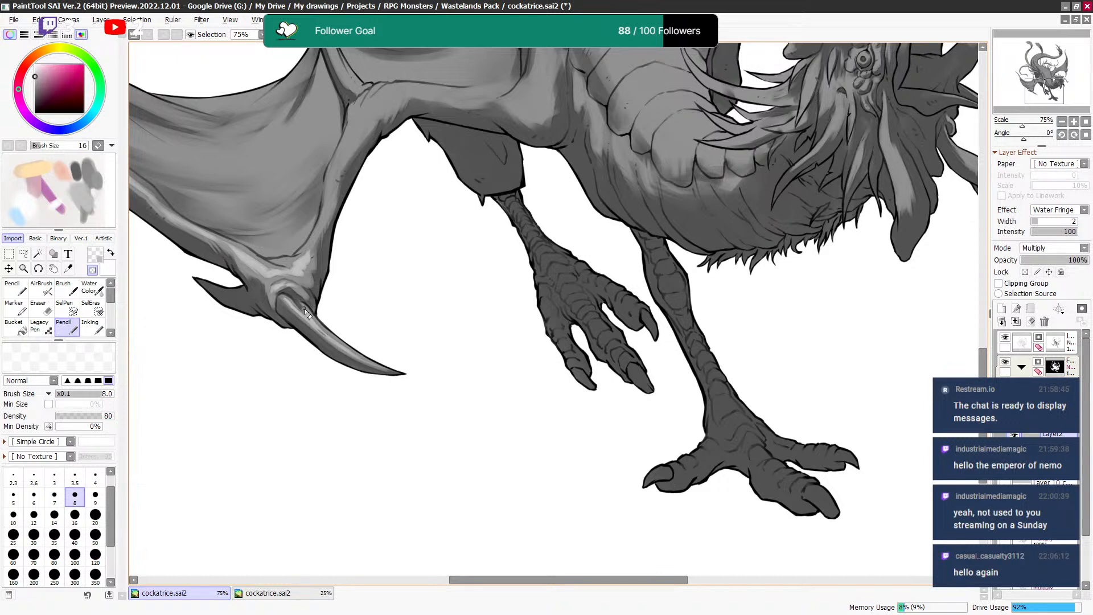
pyautogui.moveTo(321, 293); pyautogui.dragTo(385, 357)
# Refine the wrist highlight just above the claw, alternating transparent and grey strokes at sizes 14, 12 and 10.
pyautogui.press('x')
pyautogui.press(']')
pyautogui.press(']')
pyautogui.press(']')
pyautogui.press(']')
pyautogui.press(']')
pyautogui.press('[')
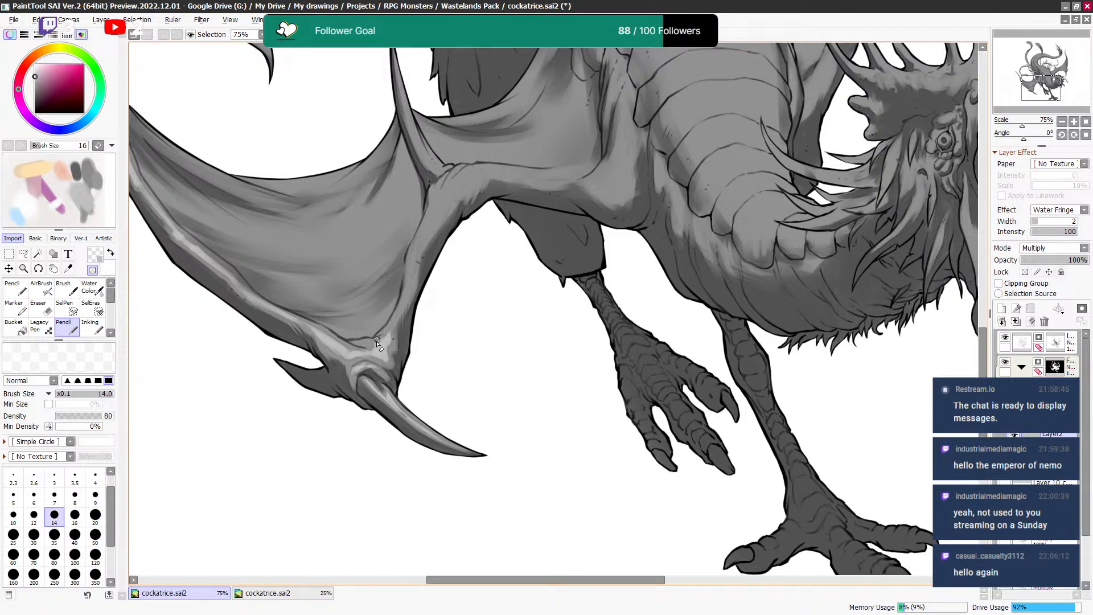
pyautogui.press('[')
pyautogui.press('x')
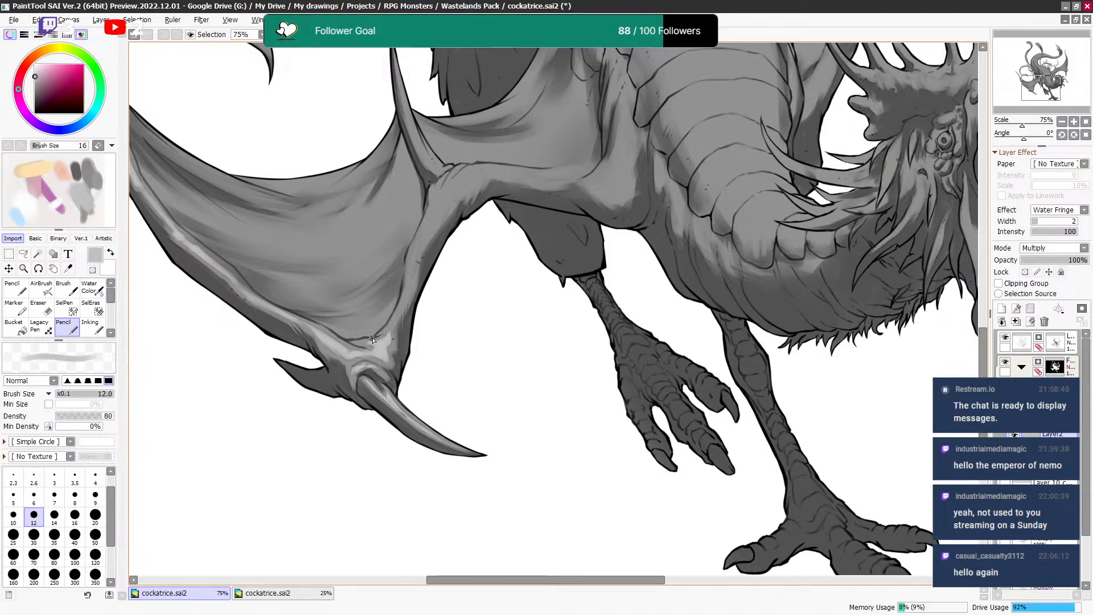
pyautogui.press('x')
pyautogui.press('[')
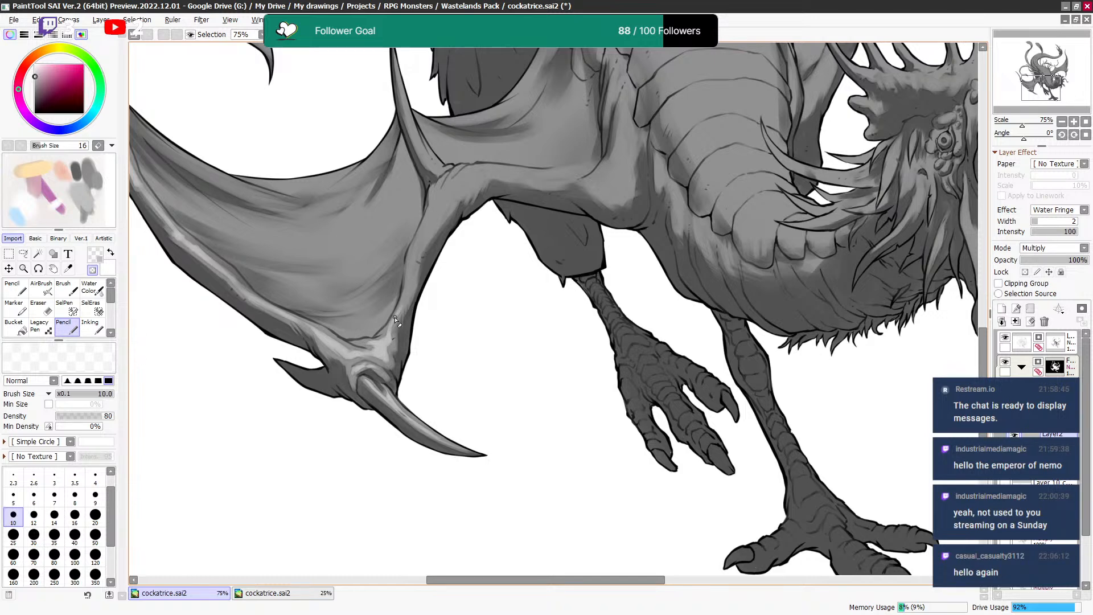
# Carve a highlight from the wrist up along the near wing's forearm with transparent strokes, switching to grey at size 16.
pyautogui.press(']')
pyautogui.press(']')
pyautogui.moveTo(414, 254); pyautogui.dragTo(406, 308)
pyautogui.press('[')
pyautogui.press(']')
pyautogui.press(']')
pyautogui.keyDown('alt'); pyautogui.click(408, 293); pyautogui.keyUp('alt')
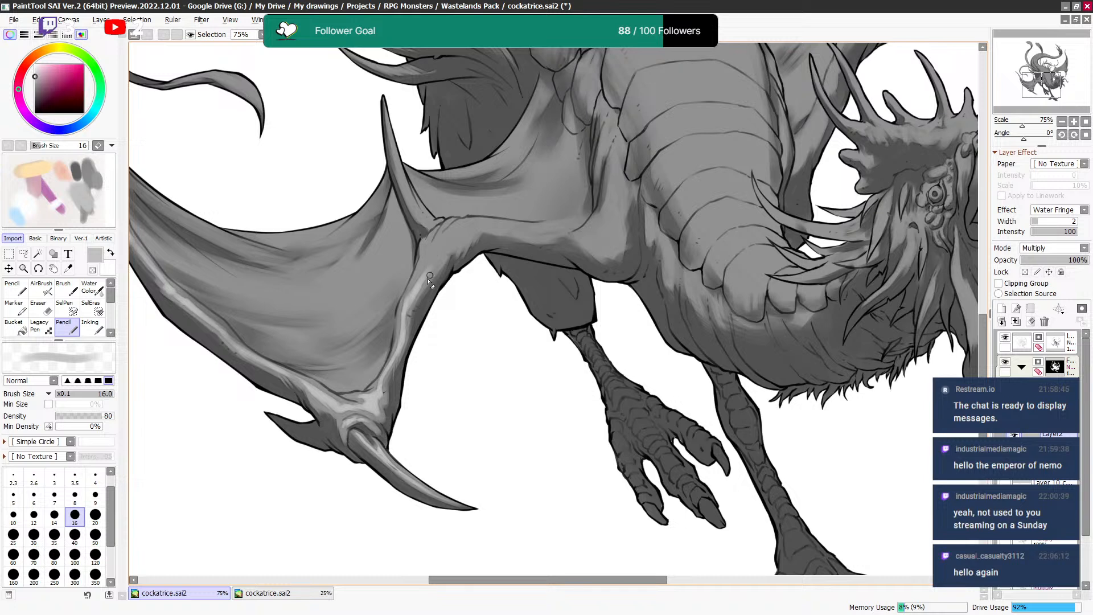
# Extend the forearm highlight up to the near wing's elbow with transparent strokes, enlarging the brush to size 30.
pyautogui.press('x')
pyautogui.press(']')
pyautogui.press(']')
pyautogui.press(']')
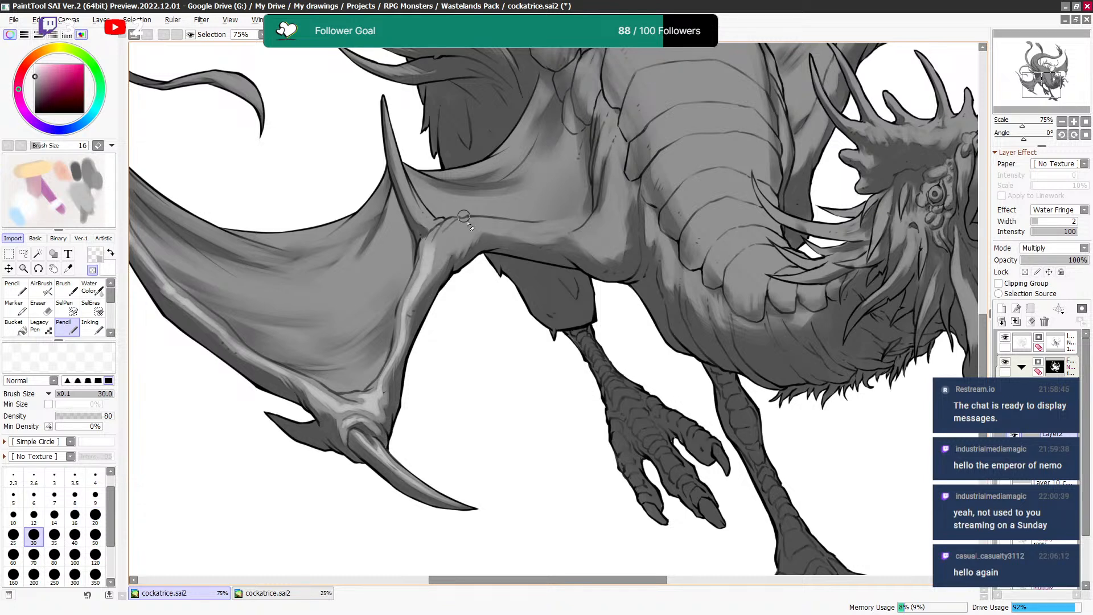
pyautogui.press('[')
pyautogui.press('x')
pyautogui.moveTo(449, 235); pyautogui.dragTo(436, 293)
# Shape the skin folds at the near wing's elbow with grey strokes at sizes 10 and 20 and transparent strokes at size 16.
pyautogui.press('[')
pyautogui.press('[')
pyautogui.press('[')
pyautogui.press('[')
pyautogui.press('[')
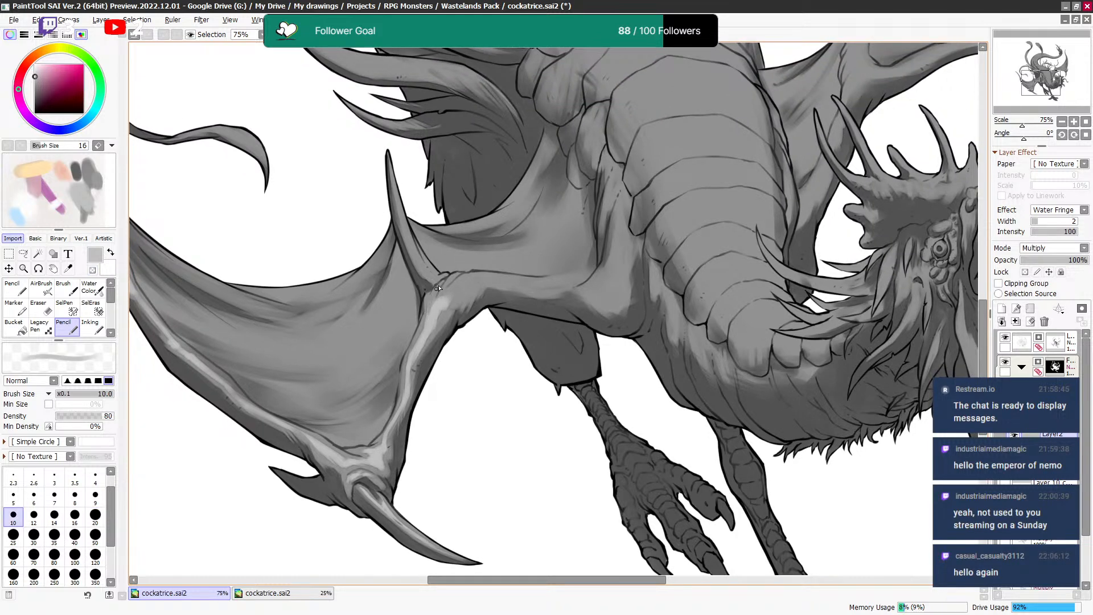
pyautogui.press('x')
pyautogui.press('[')
pyautogui.press(']')
pyautogui.press(']')
pyautogui.press(']')
pyautogui.press(']')
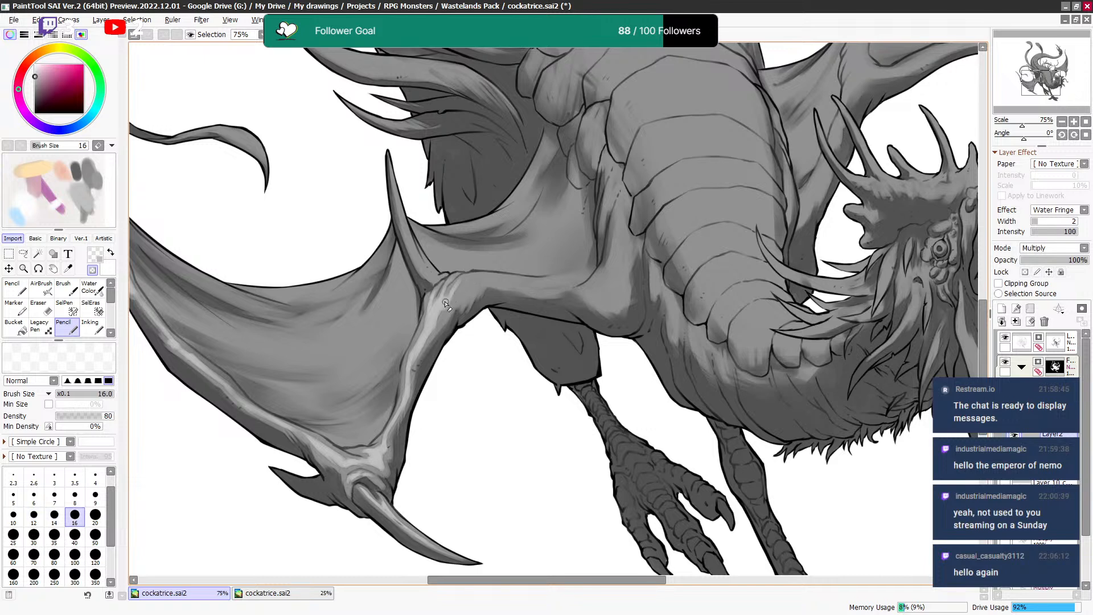
pyautogui.press(']')
pyautogui.press(']')
pyautogui.press('x')
pyautogui.press('[')
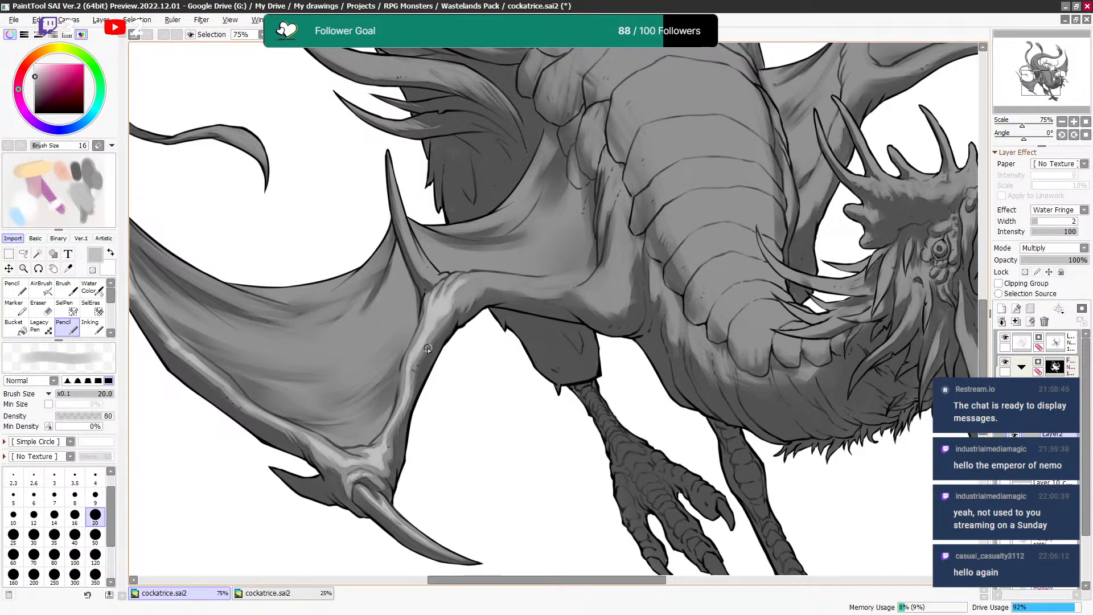
# Highlight the long spike rising from the near wing's elbow with transparent strokes, reducing the brush to size 10.
pyautogui.press('x')
pyautogui.press(']')
pyautogui.press('[')
pyautogui.press('[')
pyautogui.press('[')
pyautogui.press('[')
pyautogui.press(']')
pyautogui.press('[')
pyautogui.press('[')
pyautogui.press('[')
pyautogui.press(']')
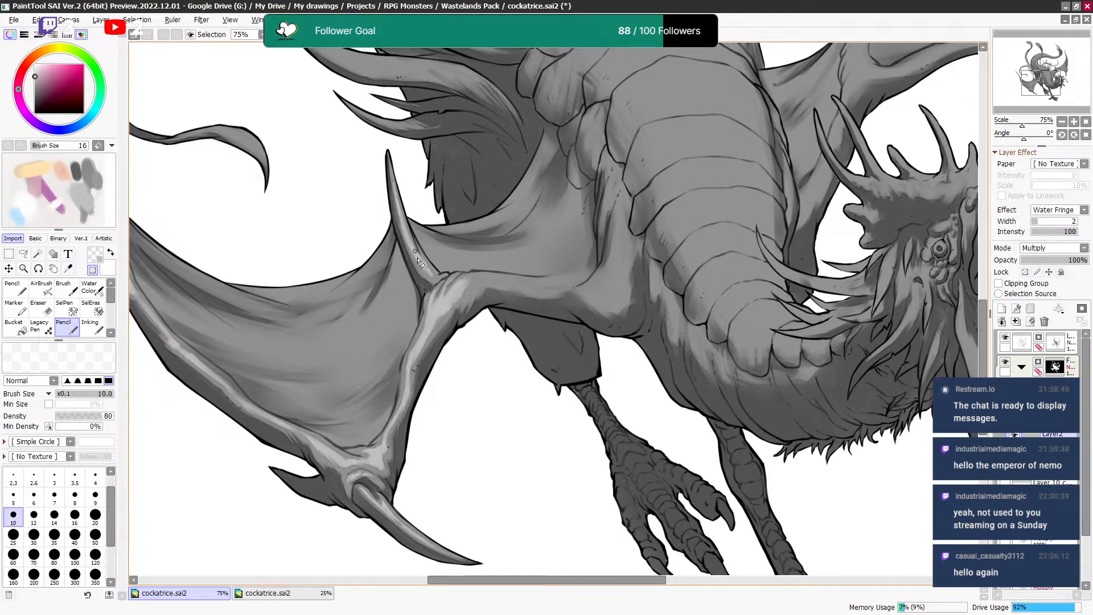
pyautogui.moveTo(464, 296); pyautogui.dragTo(480, 267)
# Touch up the forearm highlight below the elbow with transparent strokes at size 20 and grey strokes at size 16.
pyautogui.press(']')
pyautogui.press(']')
pyautogui.press(']')
pyautogui.press(']')
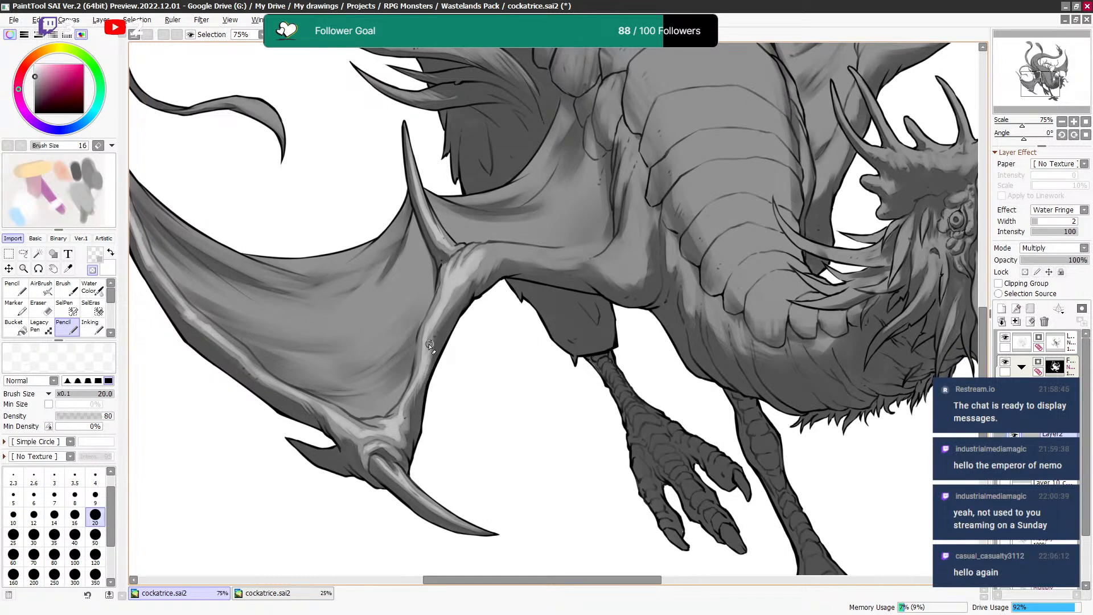
pyautogui.press('c')
pyautogui.press('[')
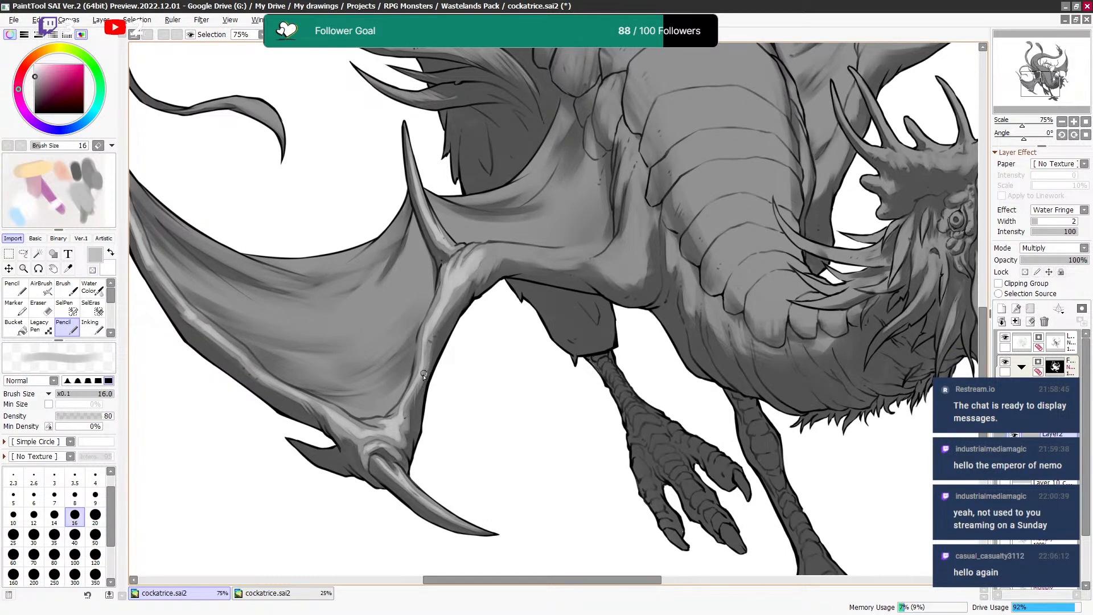
pyautogui.moveTo(476, 245); pyautogui.dragTo(475, 241)
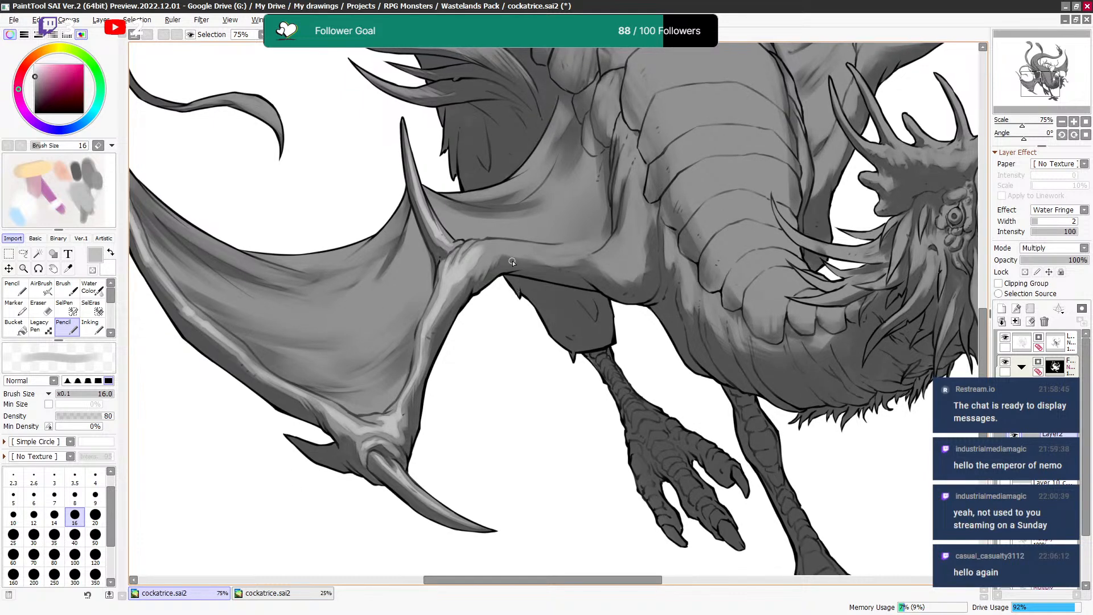
# Carve a highlight along the near wing's upper arm from elbow toward shoulder with transparent strokes at sizes 25, 14 and 35.
pyautogui.press('-')
pyautogui.press(']')
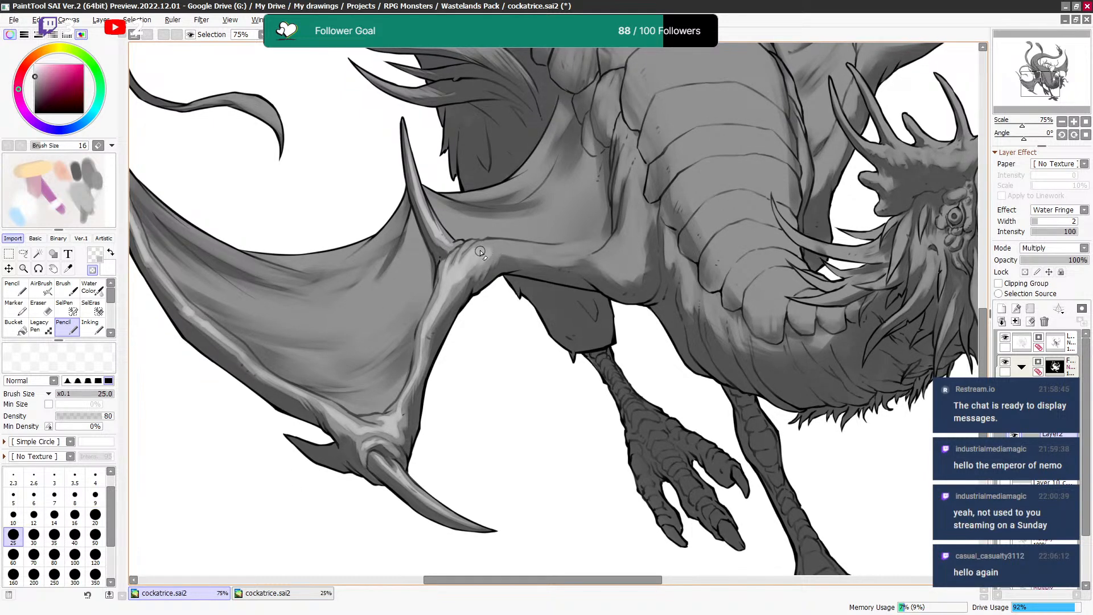
pyautogui.press('[')
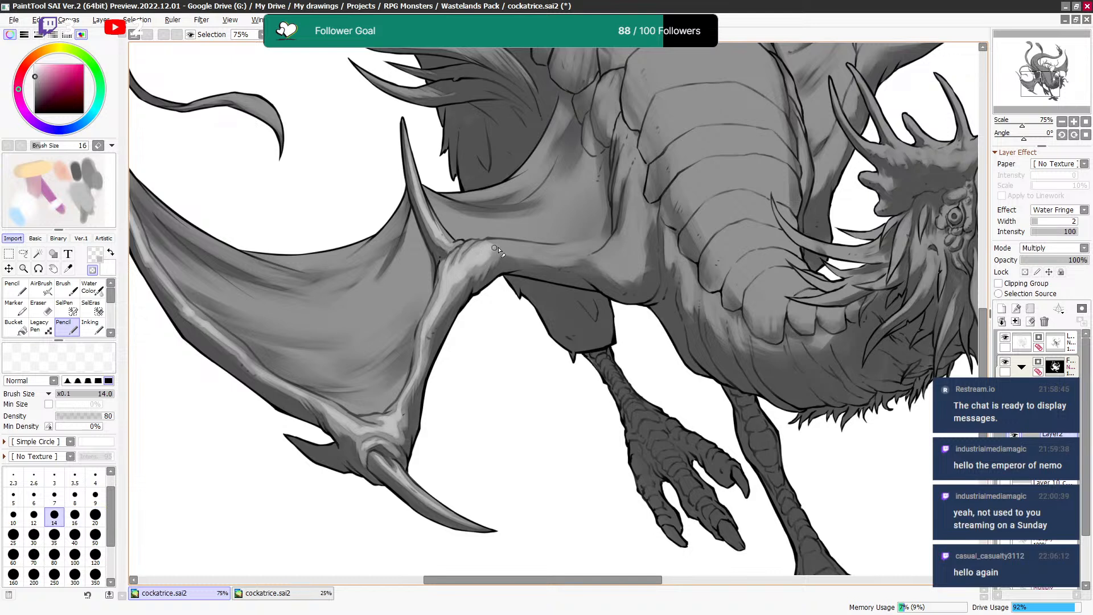
pyautogui.press(']')
pyautogui.press(']')
pyautogui.press(']')
pyautogui.press('[')
pyautogui.press('[')
pyautogui.press(']')
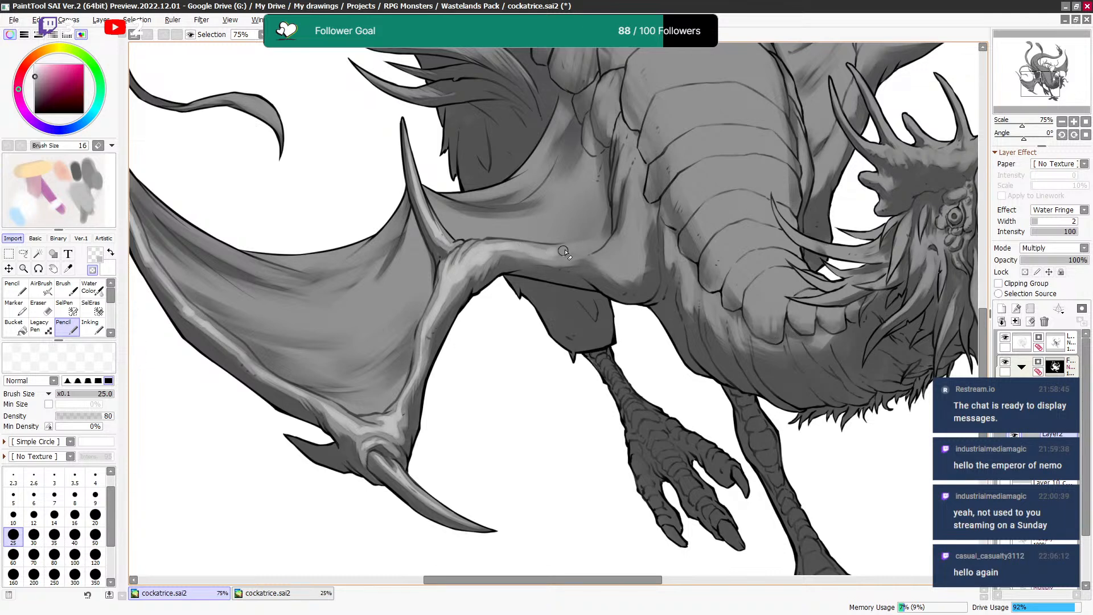
pyautogui.press(']')
pyautogui.press(']')
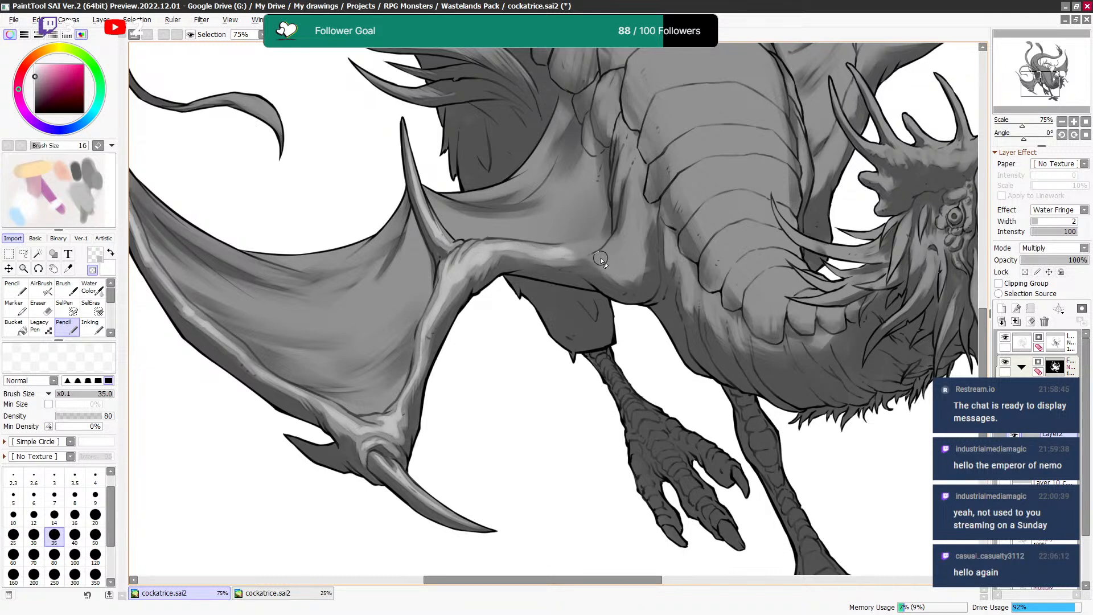
# Highlight the rounded shoulder muscle where the near wing joins the body with transparent strokes, reducing the brush to size 12.
pyautogui.keyDown('alt'); pyautogui.click(566, 245); pyautogui.keyUp('alt')
pyautogui.press('-')
pyautogui.press('-')
pyautogui.press('-')
pyautogui.press('-')
pyautogui.moveTo(618, 257)
pyautogui.mouseDown()
pyautogui.moveTo(603, 262)
pyautogui.moveTo(629, 250)
pyautogui.mouseUp()
pyautogui.press('-')
pyautogui.press(']')
pyautogui.press('[')
pyautogui.press('[')
pyautogui.press('[')
pyautogui.press('[')
pyautogui.press('[')
pyautogui.press('-')
pyautogui.press('-')
pyautogui.press(']')
pyautogui.press('[')
pyautogui.press('[')
pyautogui.press('[')
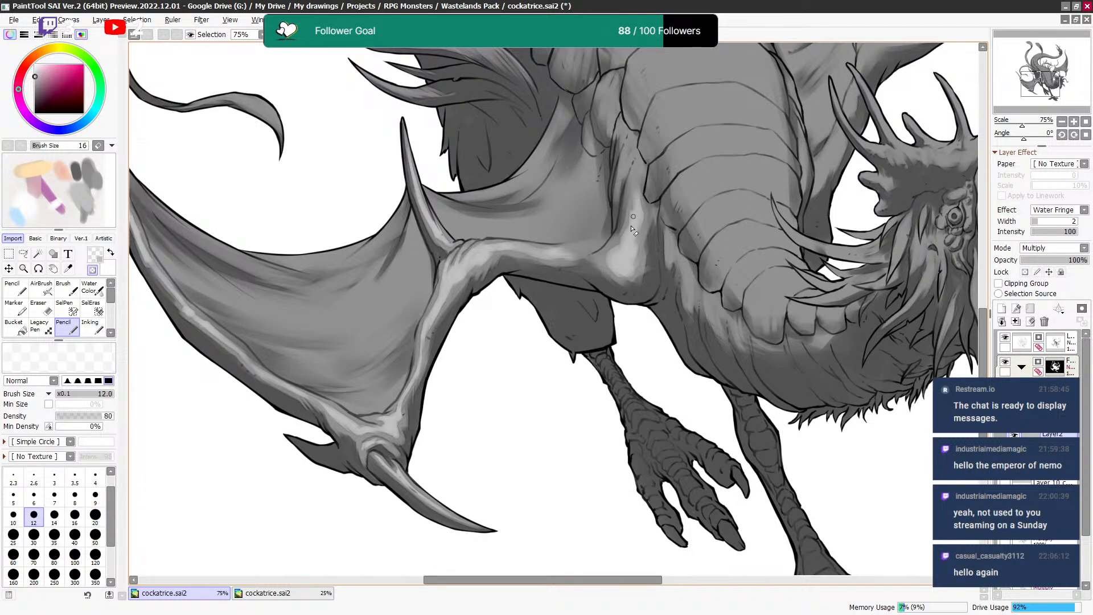
# Brighten and blend the center of the near wing's shoulder highlight with transparent strokes, finishing at brush size 16.
pyautogui.press(']')
pyautogui.press('-')
pyautogui.press(']')
pyautogui.press(']')
pyautogui.press(']')
pyautogui.press(']')
pyautogui.press(']')
pyautogui.press(']')
pyautogui.press(']')
pyautogui.press(']')
pyautogui.press('-')
pyautogui.press('[')
pyautogui.press('[')
pyautogui.press('[')
pyautogui.press('[')
pyautogui.press('[')
pyautogui.press('[')
pyautogui.press('[')
pyautogui.press('[')
pyautogui.press(']')
pyautogui.press(']')
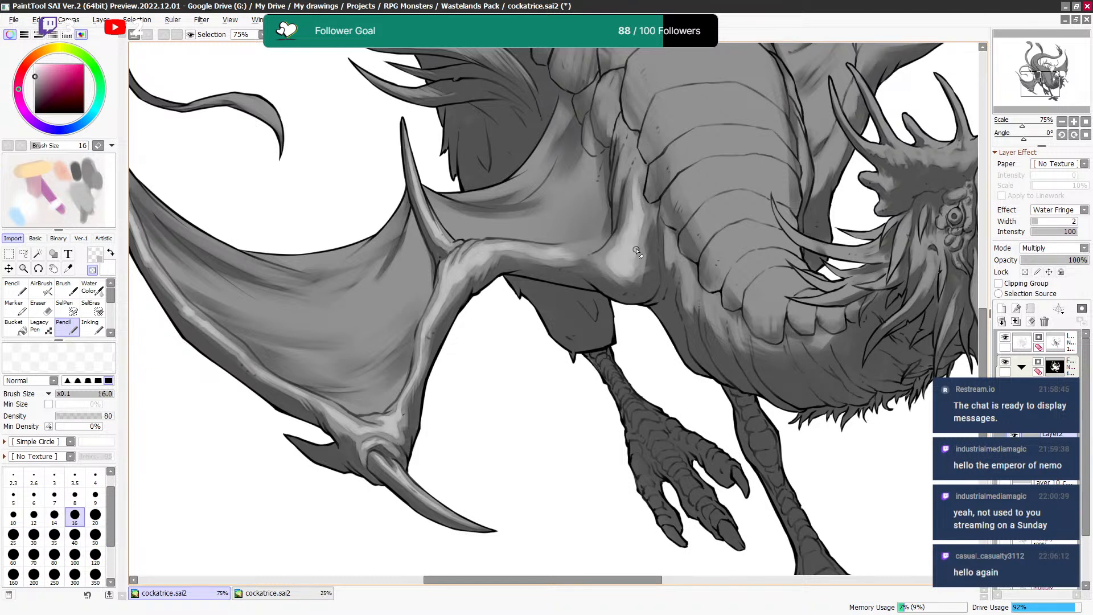
# Define the edges of the shoulder highlight and its junction with the upper arm using grey strokes at sizes 25, 16 and 20.
pyautogui.keyDown('alt'); pyautogui.click(638, 259); pyautogui.keyUp('alt')
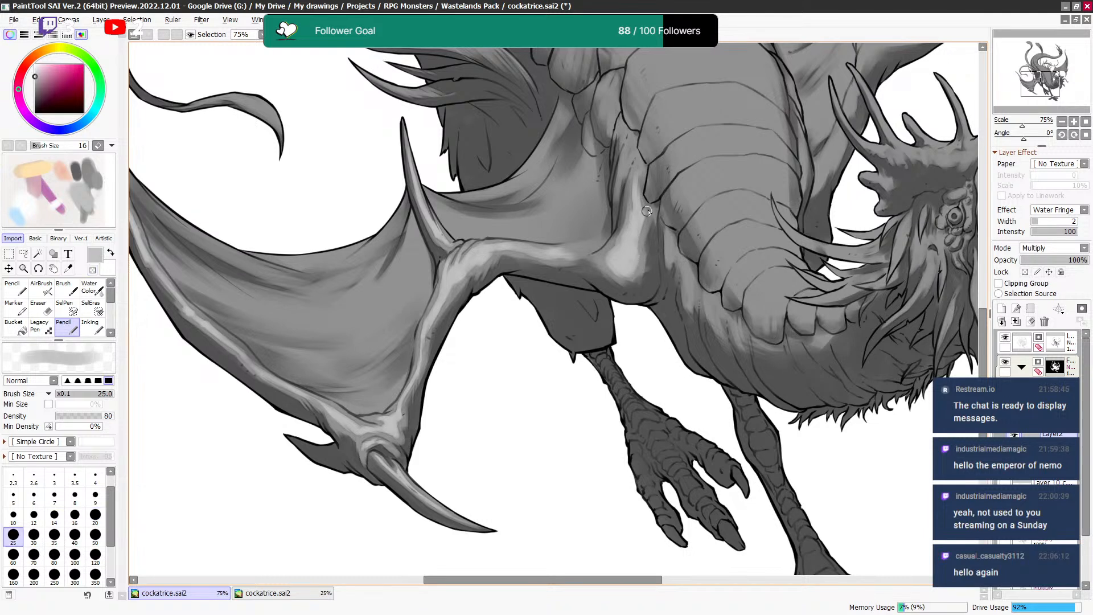
pyautogui.press('[')
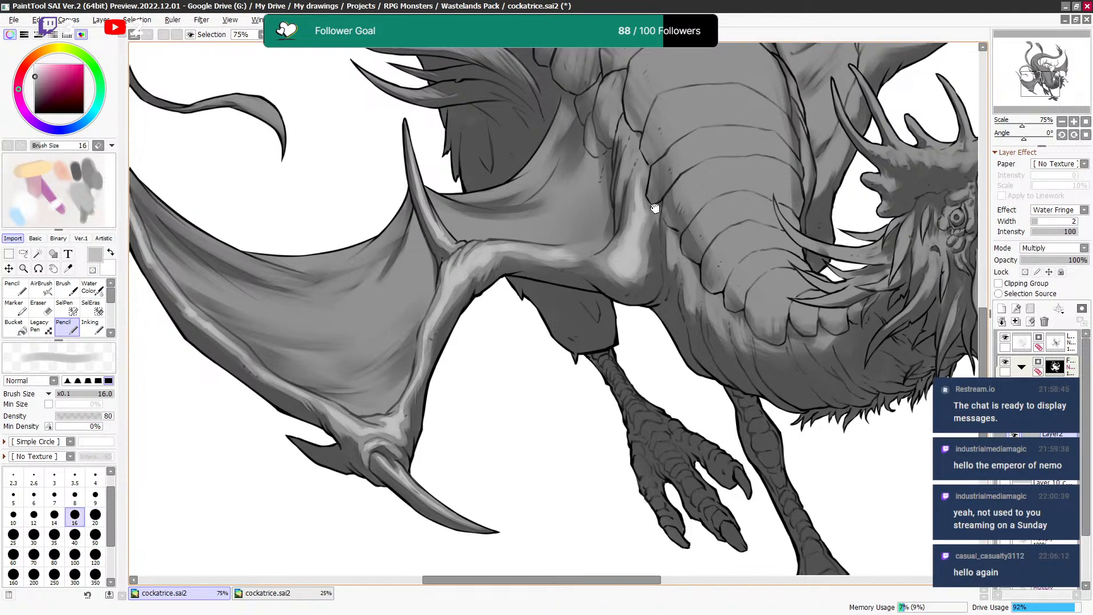
pyautogui.moveTo(651, 242); pyautogui.dragTo(644, 249)
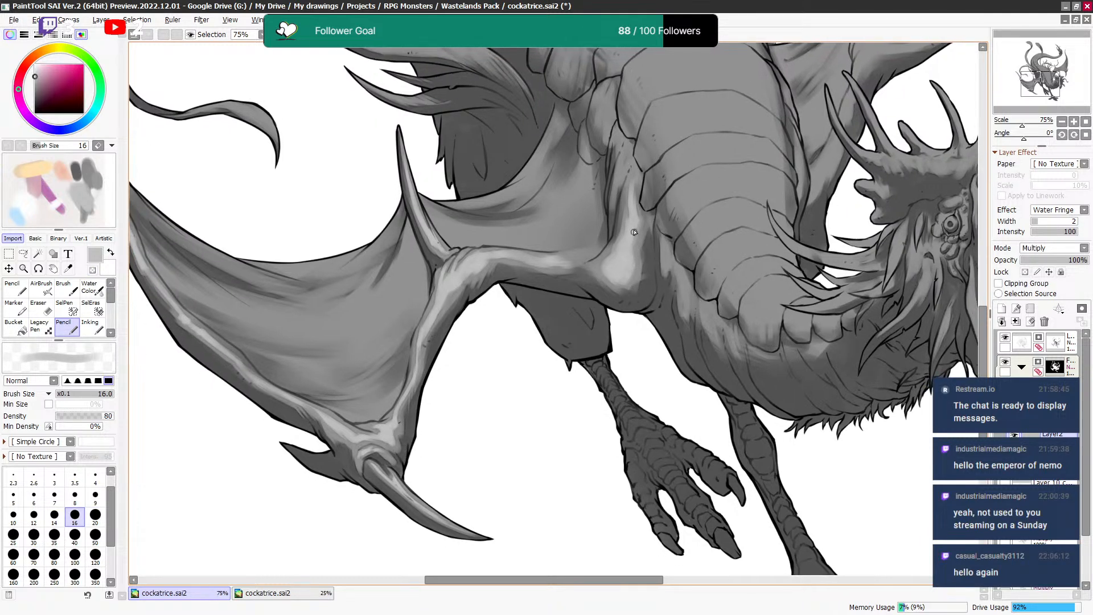
pyautogui.press('x')
pyautogui.press('[')
pyautogui.press('x')
pyautogui.press('x')
pyautogui.press(']')
pyautogui.press(']')
pyautogui.press(']')
pyautogui.press('x')
pyautogui.press('[')
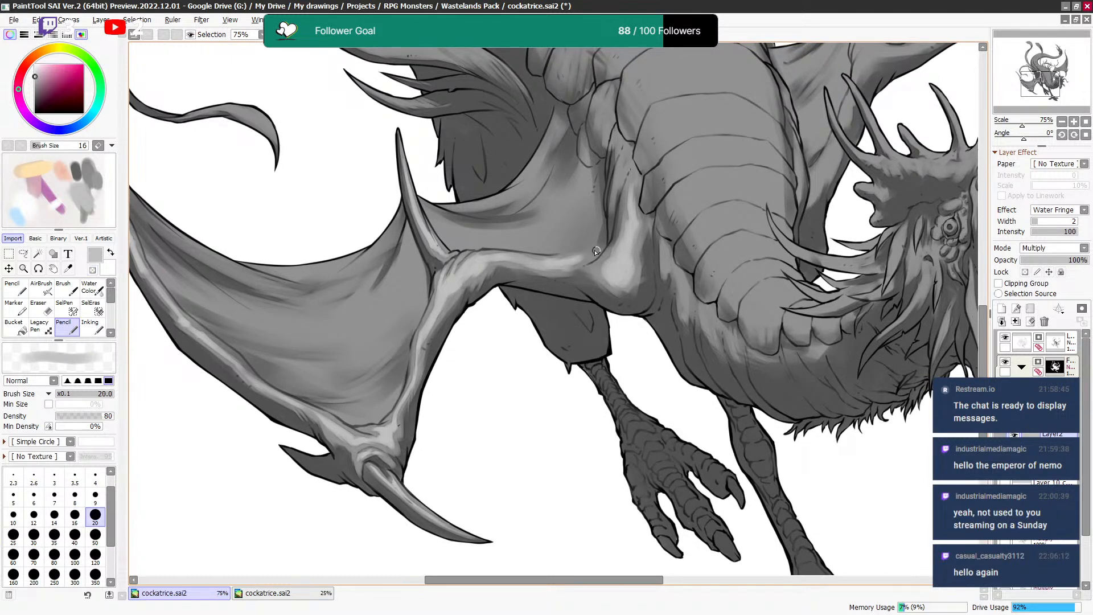
# Carve broad highlights across the middle of the near wing's outer membrane with transparent strokes of varying size.
pyautogui.moveTo(624, 237); pyautogui.dragTo(720, 275)
pyautogui.press('x')
pyautogui.press(']')
pyautogui.press(']')
pyautogui.press('[')
pyautogui.press('[')
pyautogui.press('[')
pyautogui.press(']')
pyautogui.press(']')
pyautogui.press(']')
pyautogui.press(']')
pyautogui.press(']')
pyautogui.press(']')
pyautogui.press(']')
pyautogui.moveTo(336, 348)
pyautogui.mouseDown()
pyautogui.moveTo(475, 359)
pyautogui.moveTo(340, 359)
pyautogui.moveTo(444, 354)
pyautogui.mouseUp()
pyautogui.press(']')
pyautogui.press('[')
pyautogui.press('[')
pyautogui.press('[')
pyautogui.press('[')
# Brighten the folds in the lower part of the near wing's outer membrane with transparent strokes, finishing at brush size 25.
pyautogui.moveTo(411, 415); pyautogui.dragTo(427, 412)
pyautogui.press('[')
pyautogui.press(']')
pyautogui.press(']')
pyautogui.press(']')
pyautogui.press('[')
pyautogui.press('[')
pyautogui.press('[')
pyautogui.press('[')
pyautogui.press(']')
pyautogui.press(']')
pyautogui.press(']')
pyautogui.press('[')
pyautogui.press('[')
pyautogui.press('[')
pyautogui.press('[')
pyautogui.press('[')
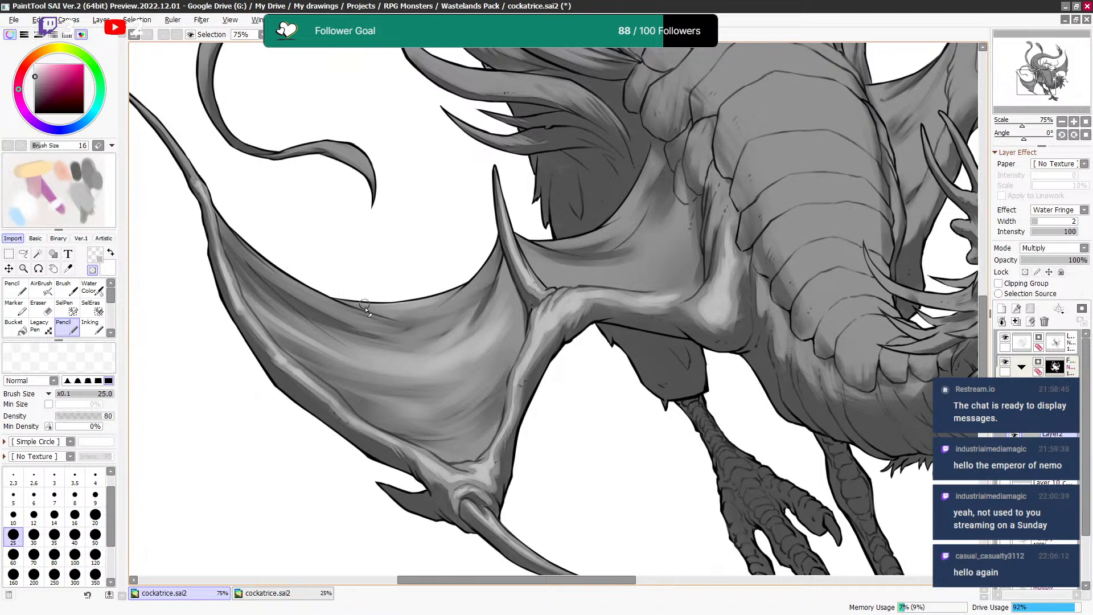
# Tone down the upper edge of the outer membrane with sampled grey at brush size 20.
pyautogui.keyDown('alt'); pyautogui.click(348, 308); pyautogui.keyUp('alt')
pyautogui.press('[')
pyautogui.moveTo(503, 250); pyautogui.dragTo(508, 181)
pyautogui.press('e')
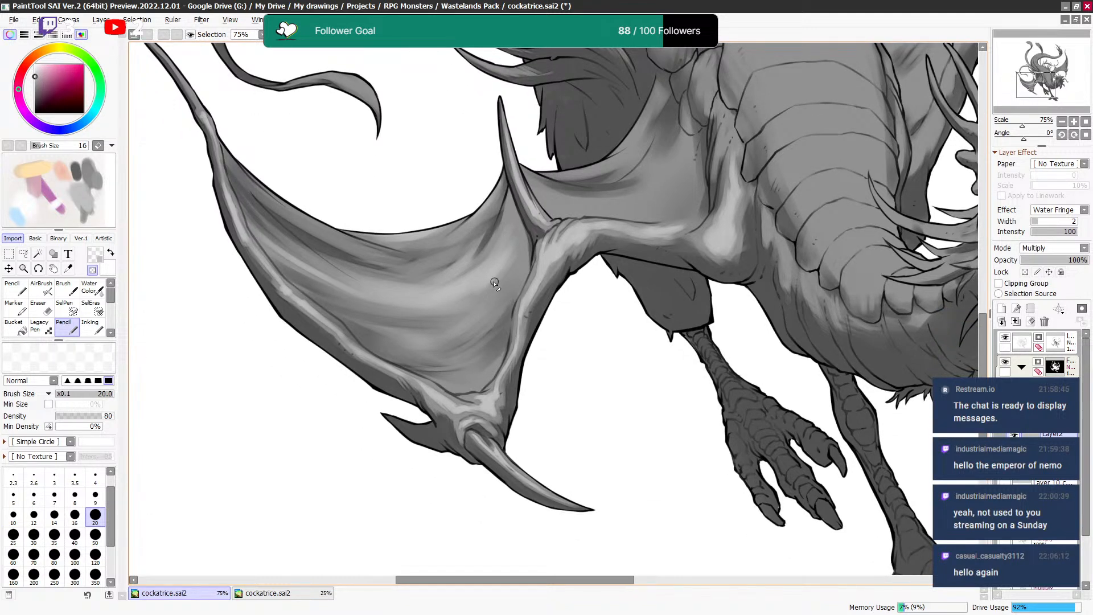
# Build up soft highlights on the outer membrane beside the forearm with transparent strokes, including sizes 25 and 50.
pyautogui.press(']')
pyautogui.press(']')
pyautogui.press(']')
pyautogui.press('[')
pyautogui.press('[')
pyautogui.press('[')
pyautogui.press(']')
pyautogui.press(']')
pyautogui.press(']')
pyautogui.press('[')
pyautogui.press('[')
pyautogui.press('[')
pyautogui.press('[')
pyautogui.press('[')
pyautogui.press(']')
pyautogui.press(']')
pyautogui.press(']')
pyautogui.press(']')
pyautogui.press(']')
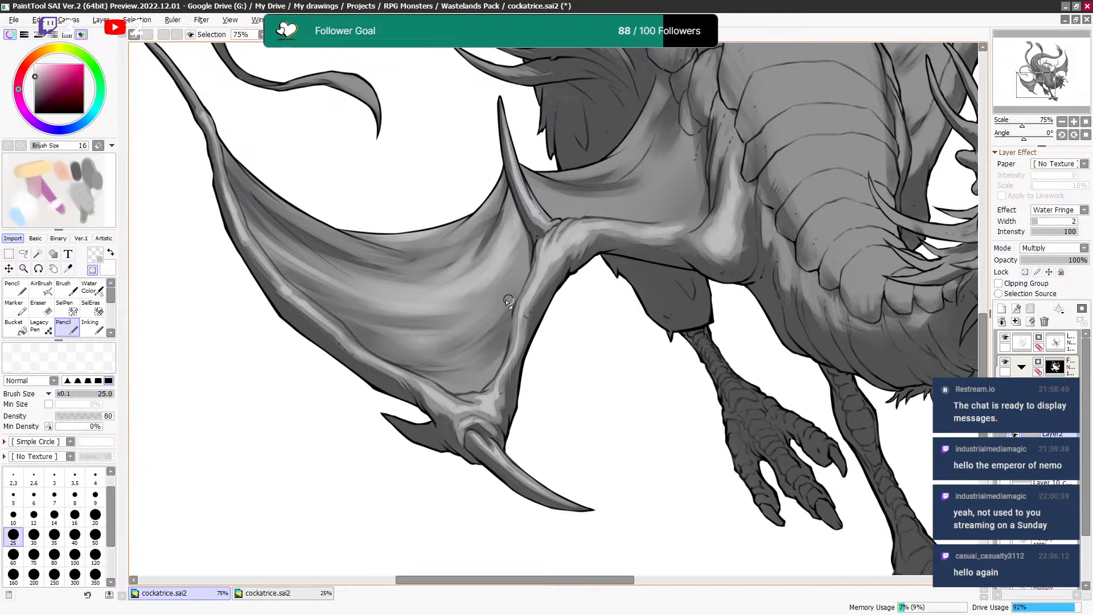
pyautogui.press(']')
pyautogui.press('[')
pyautogui.press('[')
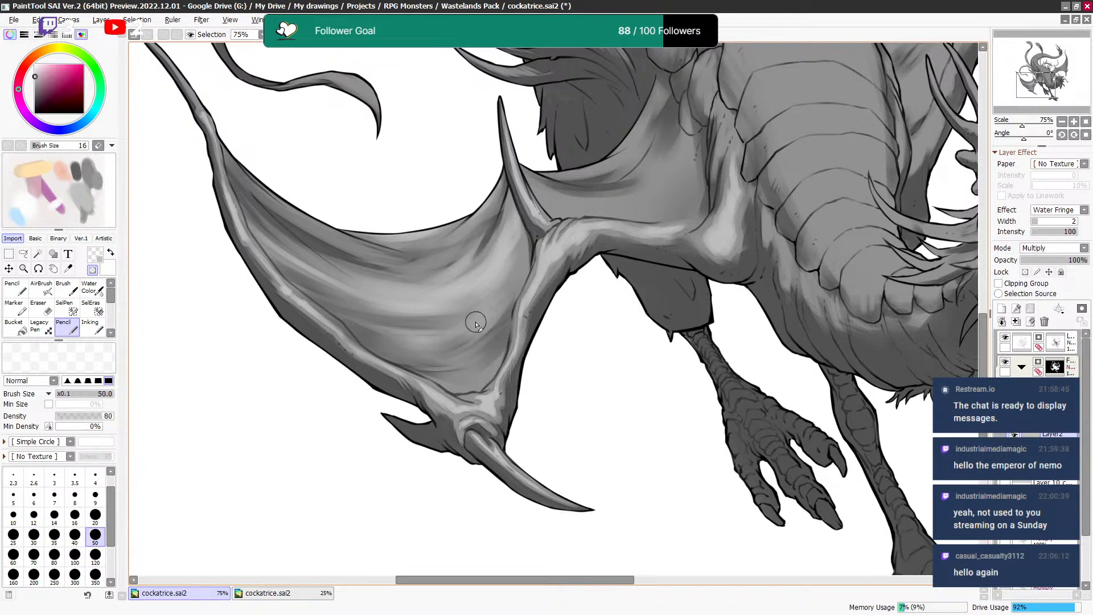
# Shade the outer membrane next to the forearm near the elbow with sampled grey at brush size 16.
pyautogui.keyDown('alt'); pyautogui.click(483, 309); pyautogui.keyUp('alt')
pyautogui.press('[')
pyautogui.press('[')
pyautogui.press('[')
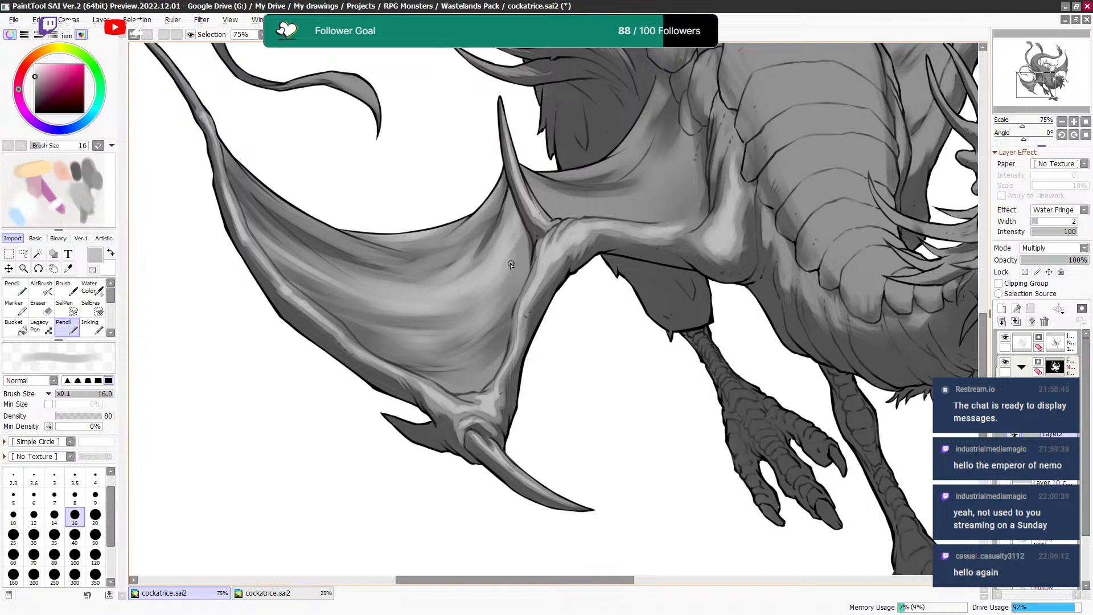
# Lighten the outer membrane's lower corner above the wrist claw with transparent strokes at brush size 30.
pyautogui.press('-')
pyautogui.press(']')
pyautogui.press(']')
pyautogui.press(']')
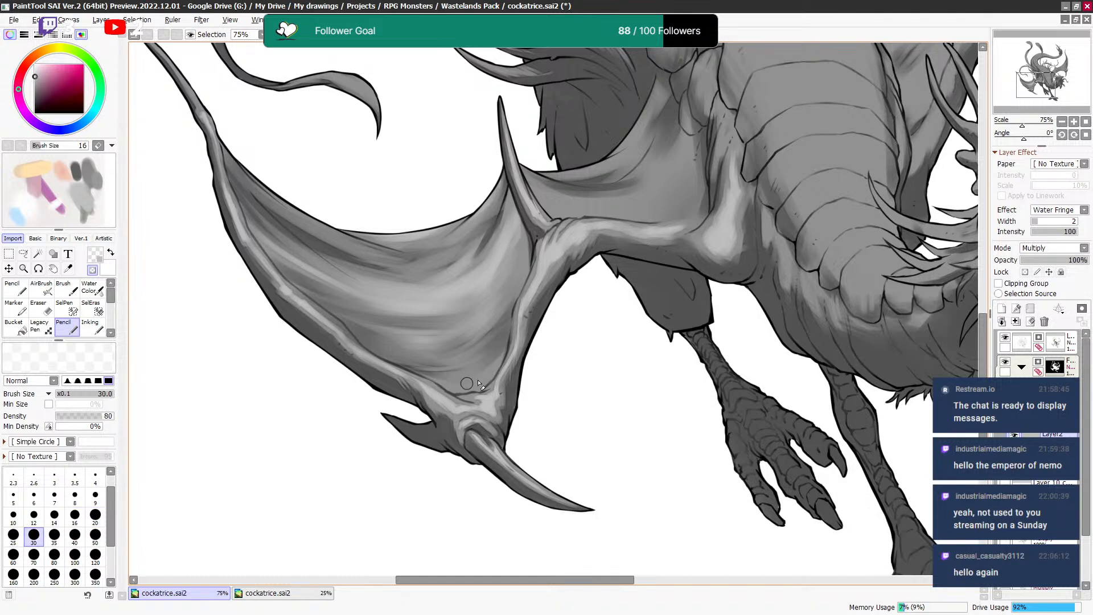
pyautogui.moveTo(498, 373)
pyautogui.mouseDown()
pyautogui.moveTo(483, 346)
pyautogui.moveTo(442, 377)
pyautogui.mouseUp()
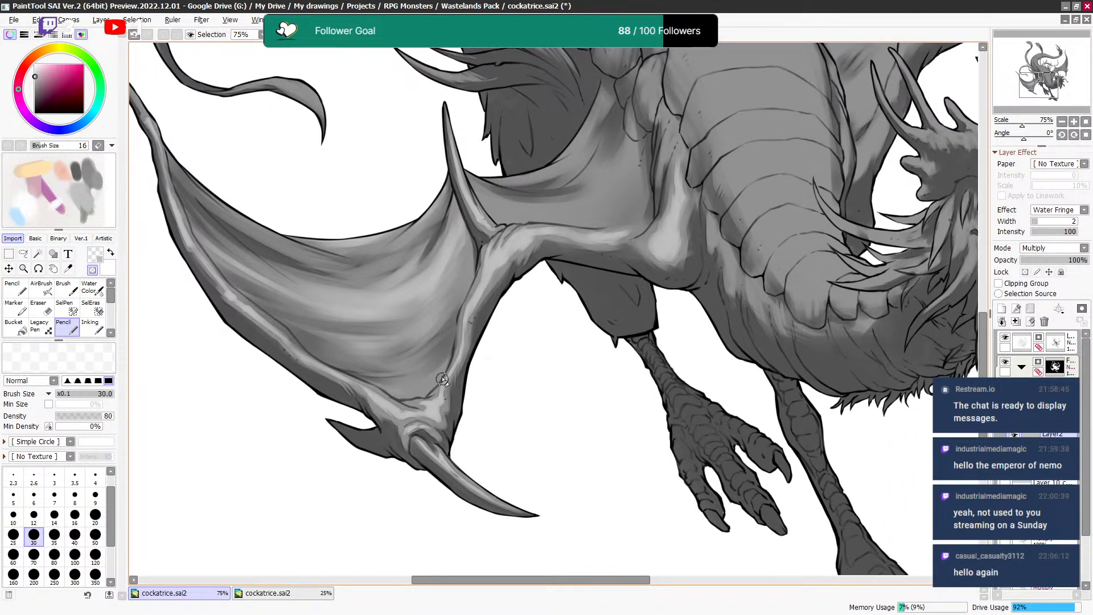
# Carve highlights across the near wing's inner membrane between the elbow claw and shoulder with transparent strokes, undoing an unwanted stroke.
pyautogui.moveTo(586, 235); pyautogui.dragTo(479, 375)
pyautogui.moveTo(553, 255); pyautogui.dragTo(549, 275)
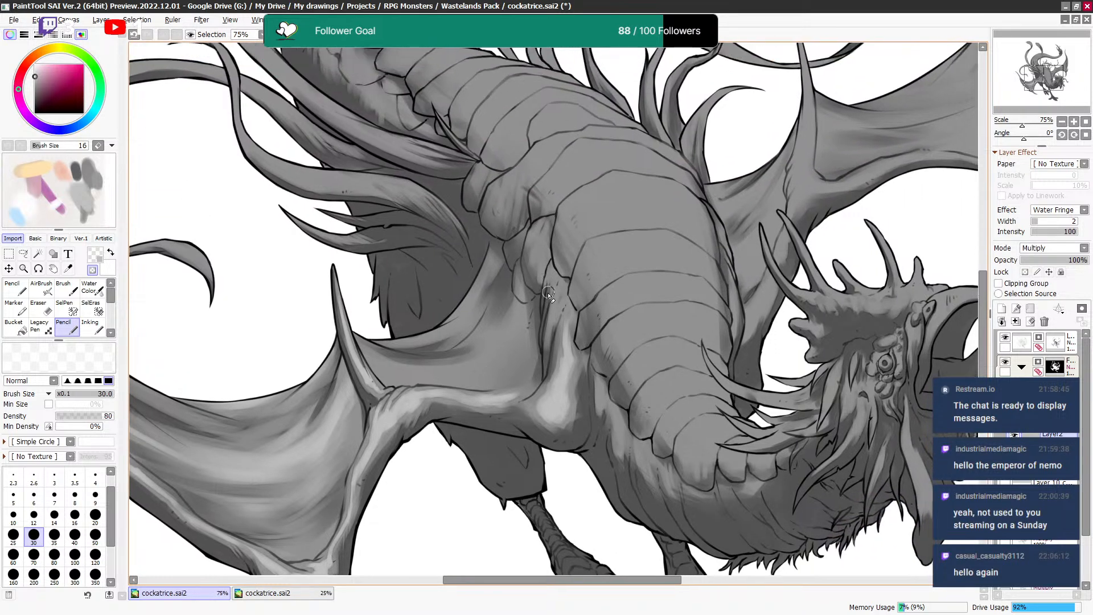
pyautogui.press(']')
pyautogui.press(']')
pyautogui.moveTo(373, 364); pyautogui.dragTo(430, 377)
pyautogui.press('[')
pyautogui.press('[')
pyautogui.hotkey('ctrl', 'z')
pyautogui.press('[')
pyautogui.press('[')
pyautogui.press(']')
pyautogui.press(']')
pyautogui.press(']')
pyautogui.moveTo(386, 368); pyautogui.dragTo(423, 380)
# Extend the inner membrane's fold highlights up toward the body with transparent strokes, finishing at brush size 25.
pyautogui.press('[')
pyautogui.press('[')
pyautogui.press(']')
pyautogui.press(']')
pyautogui.press(']')
pyautogui.press(']')
pyautogui.press(']')
pyautogui.press('[')
pyautogui.press('[')
pyautogui.press('[')
pyautogui.press('[')
pyautogui.press('[')
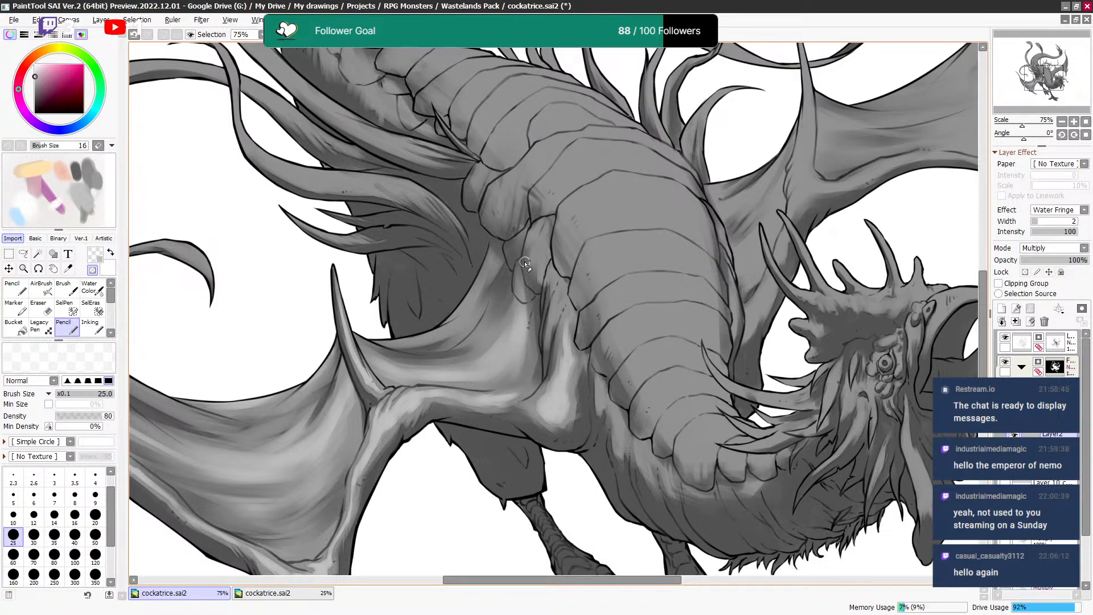
# Highlight the inner membrane's upper rim up to the body with transparent strokes at sizes 20 and 30.
pyautogui.press('[')
pyautogui.press('[')
pyautogui.press('[')
pyautogui.press(']')
pyautogui.press(']')
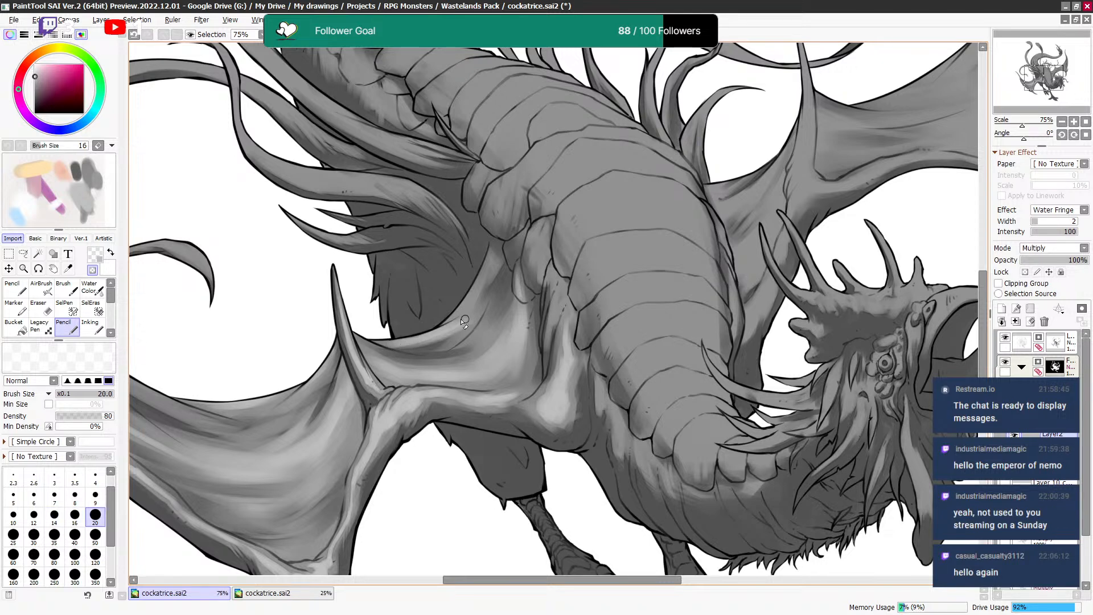
pyautogui.press(']')
pyautogui.press(']')
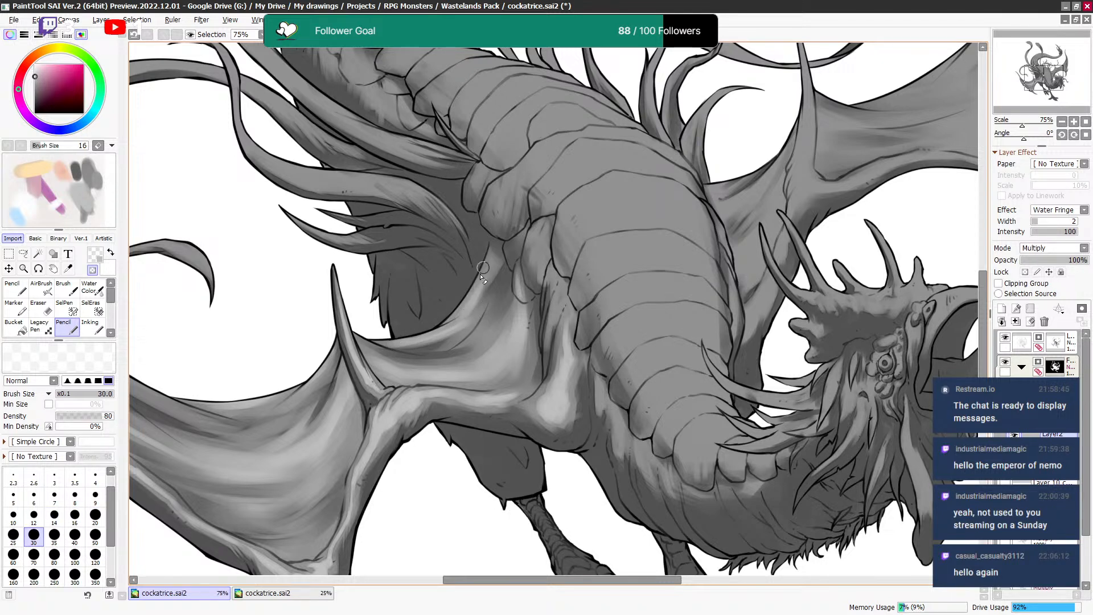
# Shade the inner membrane near the shoulder with grey at size 25, and refine it with small transparent strokes at size 7.
pyautogui.keyDown('alt'); pyautogui.click(490, 255); pyautogui.keyUp('alt')
pyautogui.press('[')
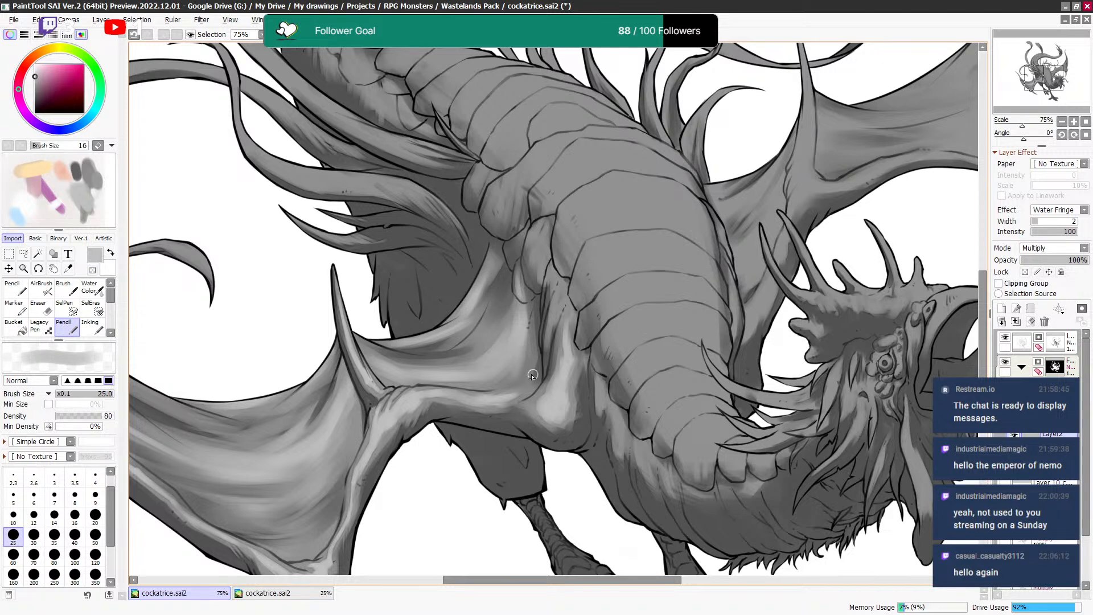
pyautogui.press('e')
pyautogui.press('[')
pyautogui.press('[')
pyautogui.press('[')
pyautogui.press('[')
pyautogui.press('[')
pyautogui.press('[')
pyautogui.press('[')
pyautogui.press('[')
# Blend the inner membrane's vertical fold beside the shoulder with sampled grey strokes at sizes 14 and 16.
pyautogui.press('e')
pyautogui.press(']')
pyautogui.press(']')
pyautogui.press(']')
pyautogui.press(']')
pyautogui.press(']')
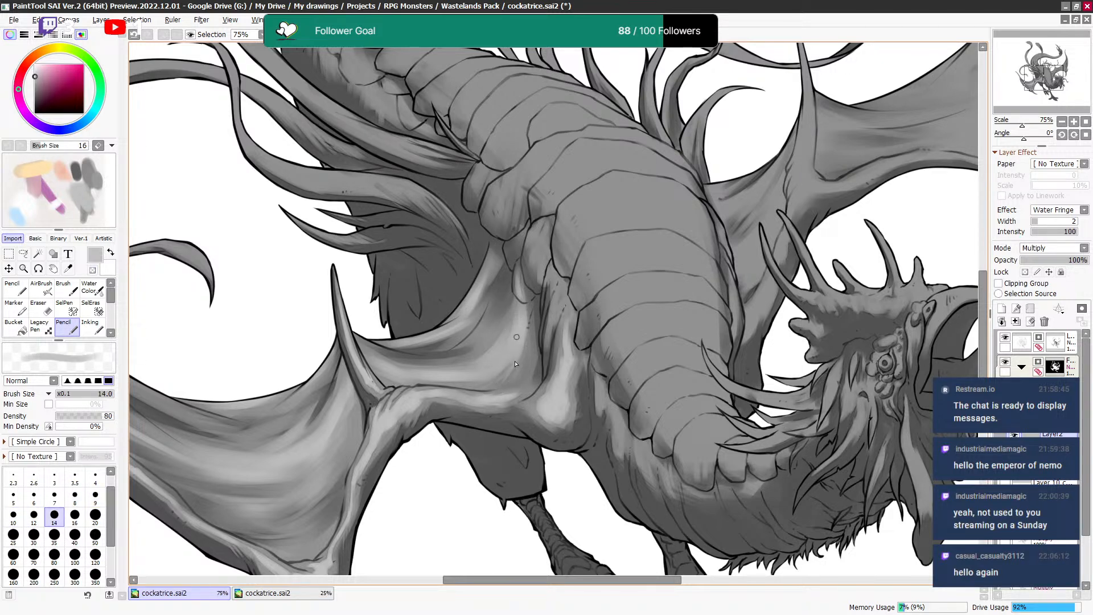
pyautogui.keyDown('alt'); pyautogui.click(524, 289); pyautogui.keyUp('alt')
pyautogui.press(']')
pyautogui.moveTo(531, 316); pyautogui.dragTo(527, 379)
pyautogui.keyDown('alt'); pyautogui.click(525, 346); pyautogui.keyUp('alt')
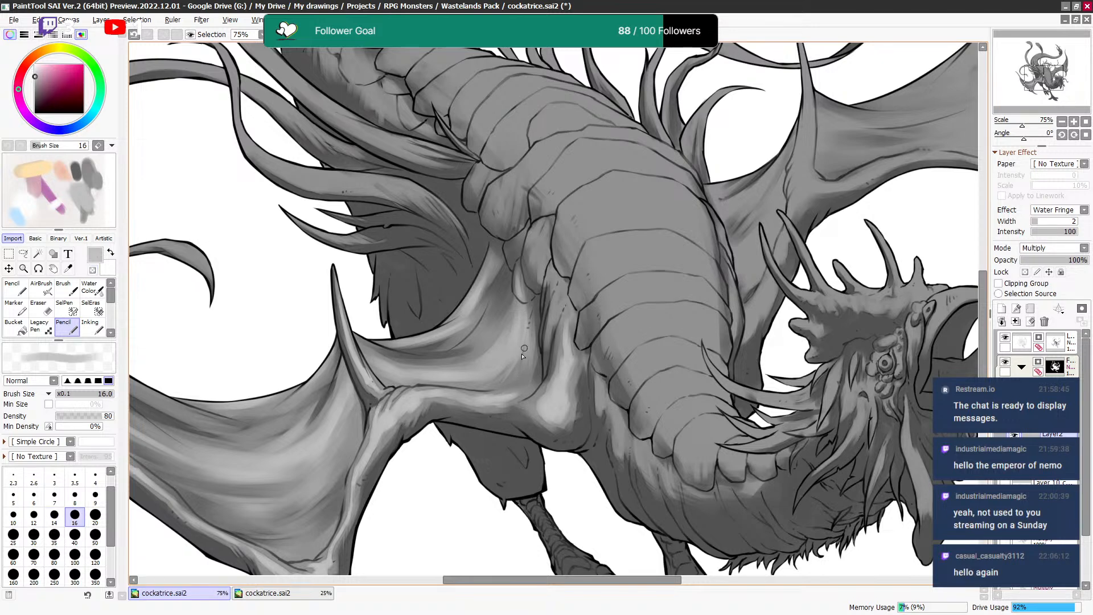
pyautogui.press('[')
pyautogui.press('[')
# Brighten the curved folds in the middle of the inner membrane with transparent strokes at brush size 16.
pyautogui.press('e')
pyautogui.press(']')
pyautogui.press(']')
pyautogui.press(']')
pyautogui.press(']')
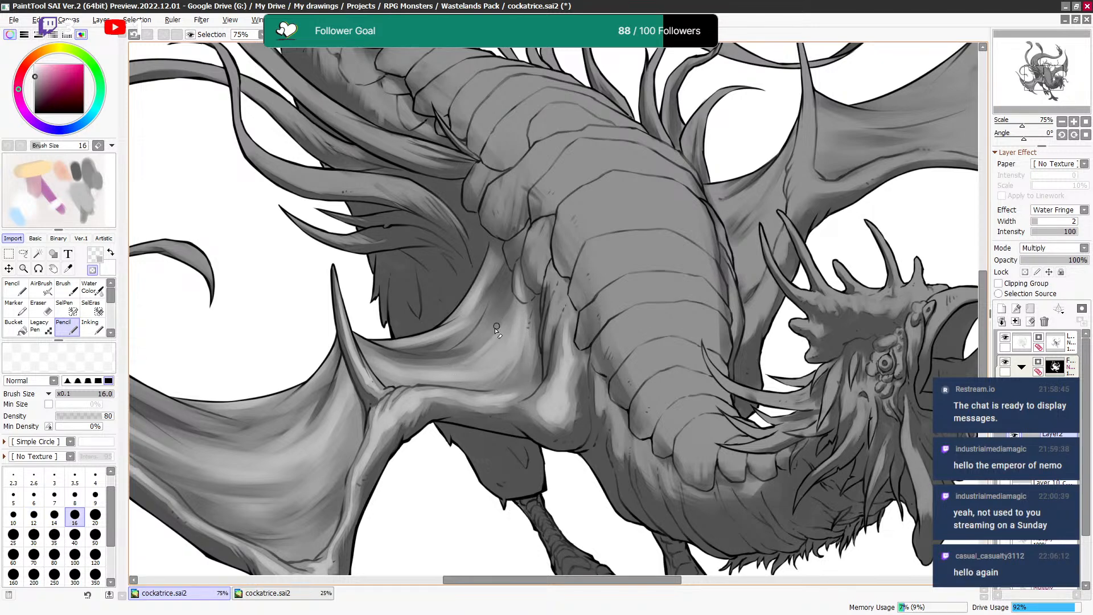
pyautogui.moveTo(448, 345); pyautogui.dragTo(487, 292)
# Define the shadow between the inner membrane's rim and folds with grey strokes at sizes 12 and 16.
pyautogui.press('[')
pyautogui.press('[')
pyautogui.press('[')
pyautogui.press('-')
pyautogui.press('[')
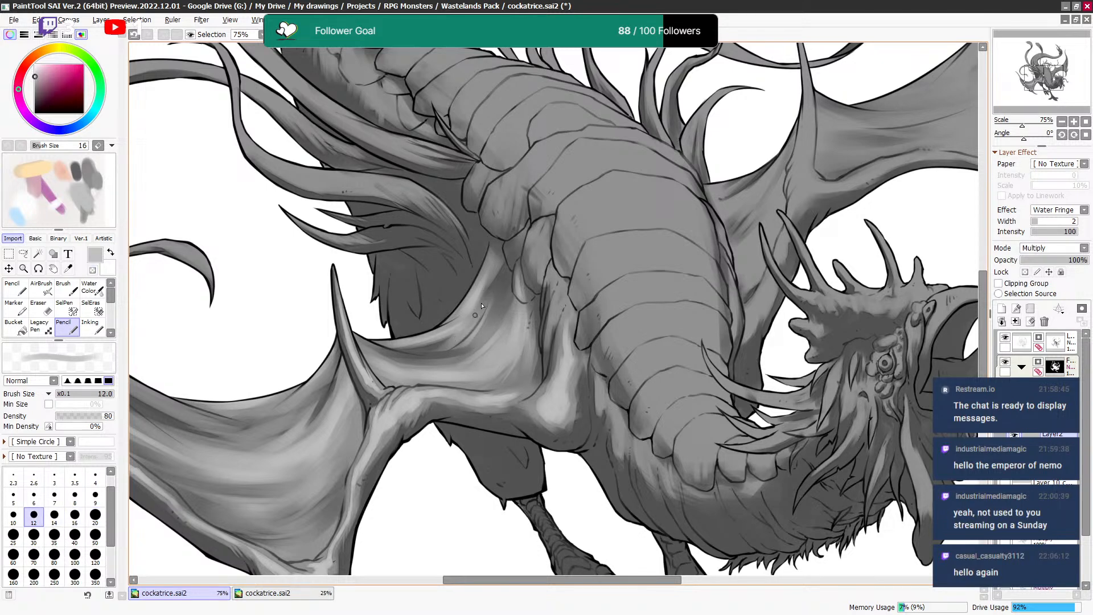
pyautogui.press(']')
pyautogui.press(']')
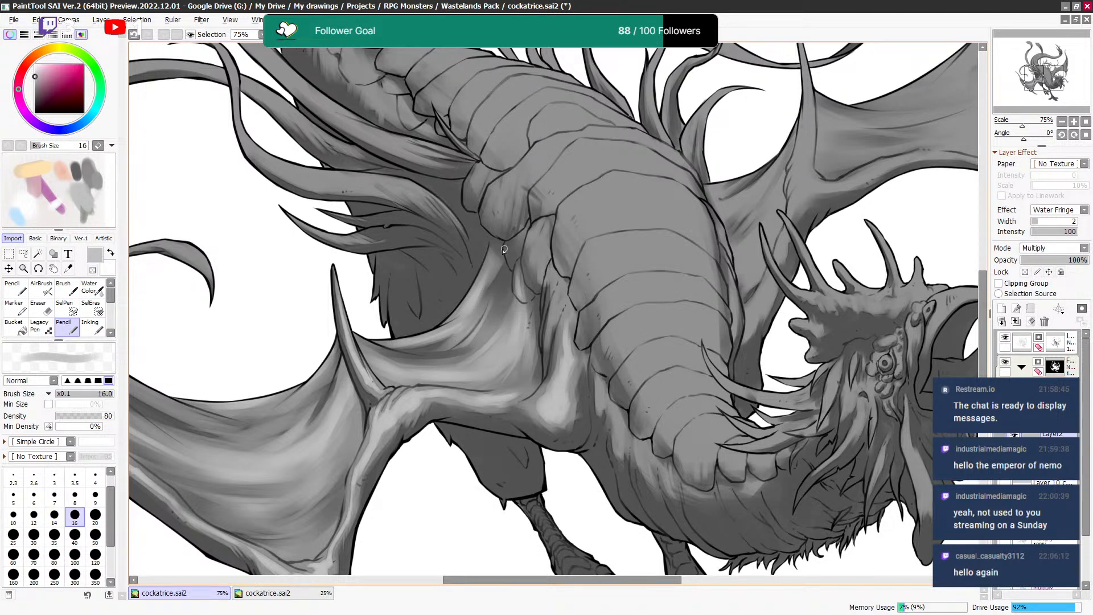
# Rework the neck skin beside the near wing's shoulder with grey strokes at size 25 and transparent strokes at size 16.
pyautogui.moveTo(519, 211); pyautogui.dragTo(471, 232)
pyautogui.press(']')
pyautogui.press(']')
pyautogui.press('e')
pyautogui.press('e')
pyautogui.press('e')
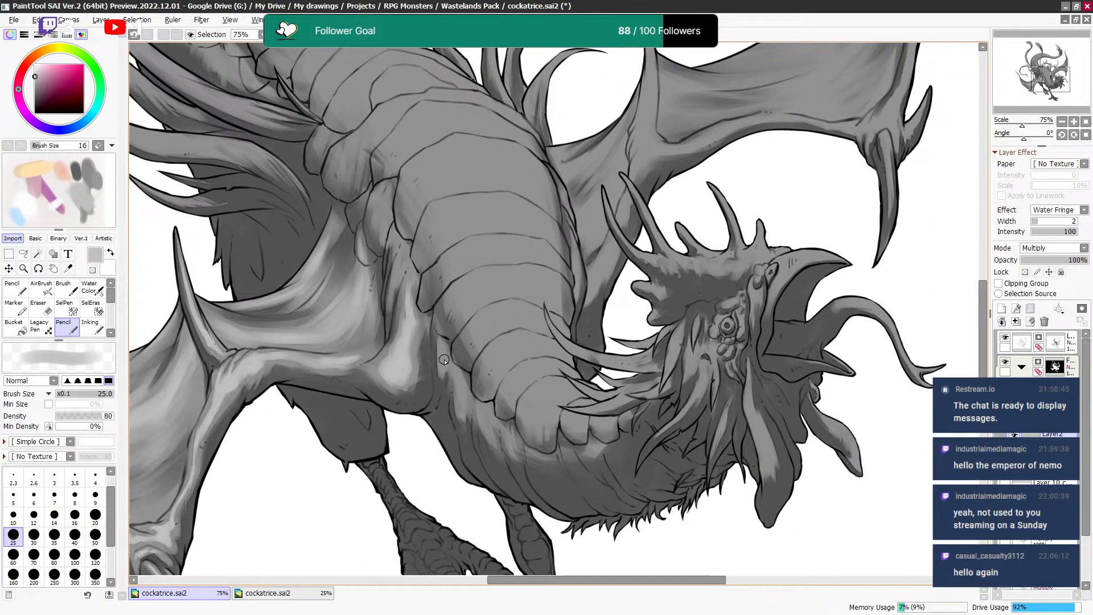
pyautogui.press('[')
pyautogui.press('[')
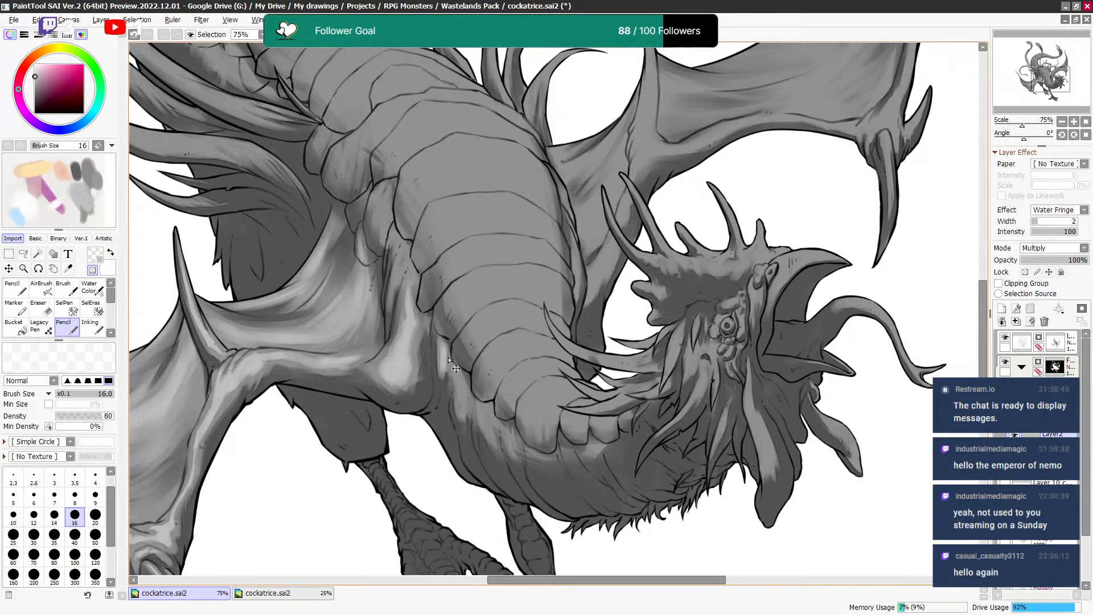
# Carve highlights into the neck skin beside the shoulder with transparent strokes at sizes 16 to 25, blending with a sampled grey.
pyautogui.press(']')
pyautogui.press(']')
pyautogui.press('[')
pyautogui.press('[')
pyautogui.press(']')
pyautogui.press(']')
pyautogui.press('[')
pyautogui.press('[')
pyautogui.keyDown('alt'); pyautogui.click(442, 377); pyautogui.keyUp('alt')
pyautogui.press('e')
pyautogui.press(']')
pyautogui.moveTo(460, 392)
pyautogui.mouseDown()
pyautogui.moveTo(494, 442)
pyautogui.moveTo(449, 362)
pyautogui.mouseUp()
# Extend the streaked highlights along the neck beneath the segmented plates with transparent strokes at sizes 14 to 20.
pyautogui.press('[')
pyautogui.press('[')
pyautogui.press(']')
pyautogui.press(']')
pyautogui.press('[')
pyautogui.press('[')
pyautogui.press(']')
pyautogui.press(']')
# Try brightening the thigh beneath the near wing with transparent strokes at sizes 16 to 30, and undo the strokes.
pyautogui.moveTo(553, 367)
pyautogui.mouseDown()
pyautogui.moveTo(632, 316)
pyautogui.moveTo(708, 336)
pyautogui.mouseUp()
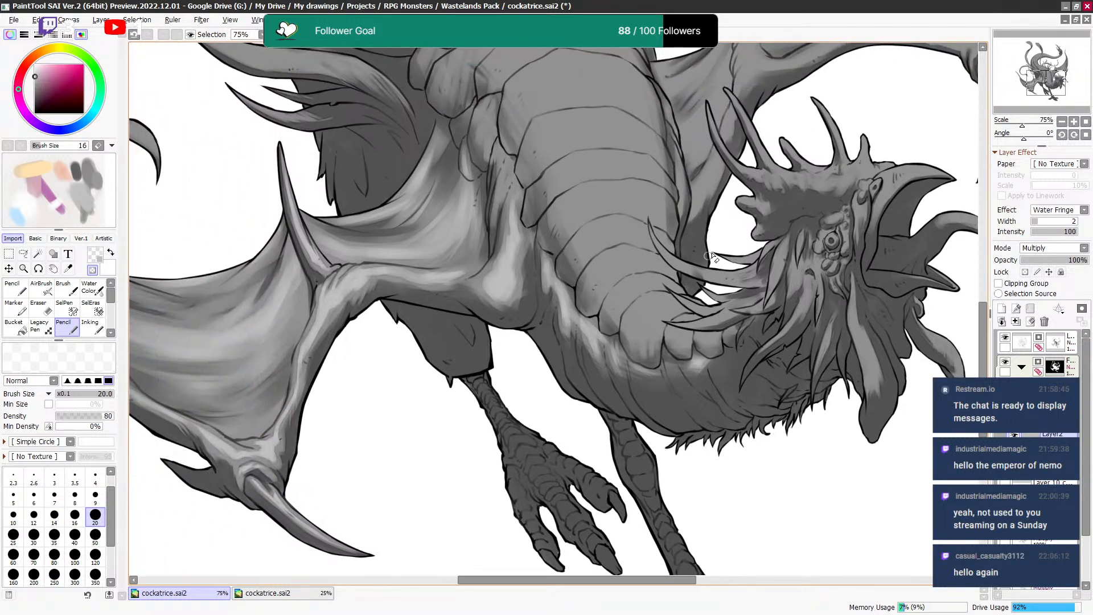
pyautogui.press('[')
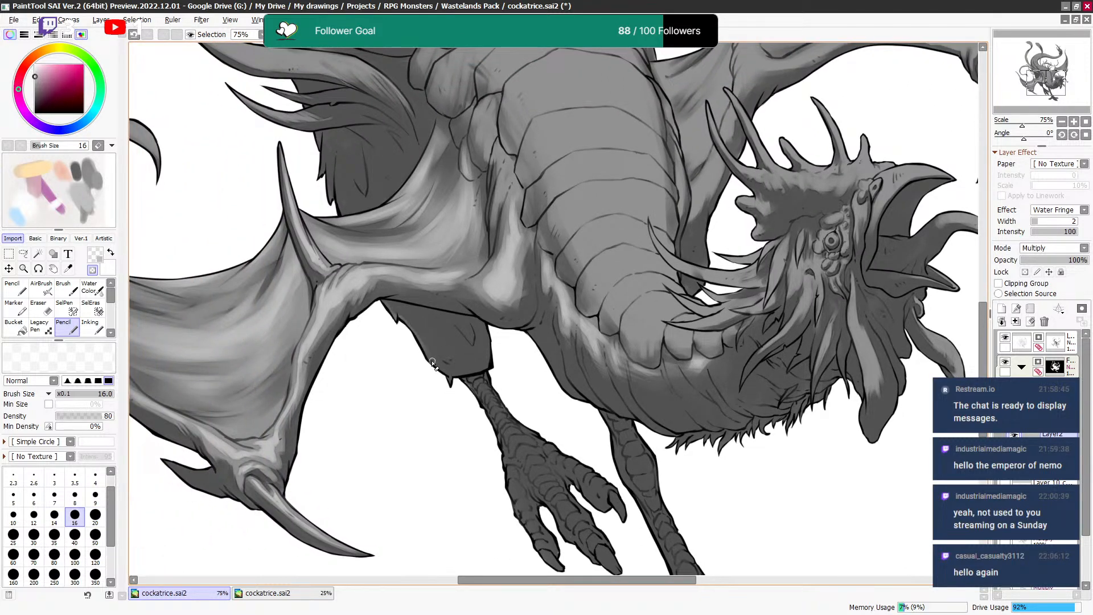
pyautogui.press(']')
pyautogui.press(']')
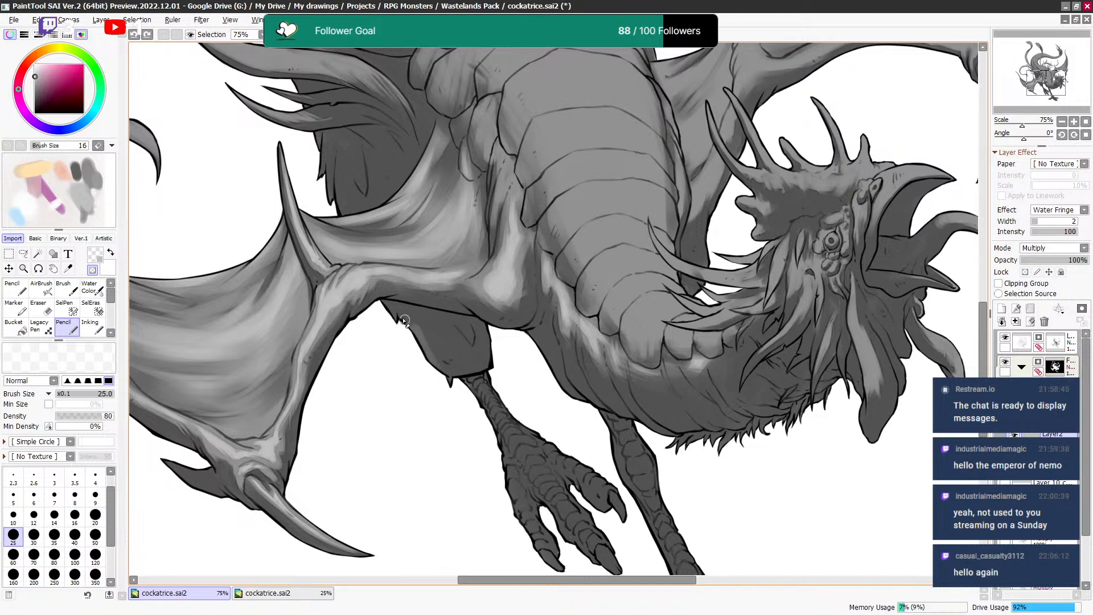
pyautogui.hotkey('ctrl', 'z')
pyautogui.press(']')
pyautogui.moveTo(434, 353); pyautogui.dragTo(415, 279)
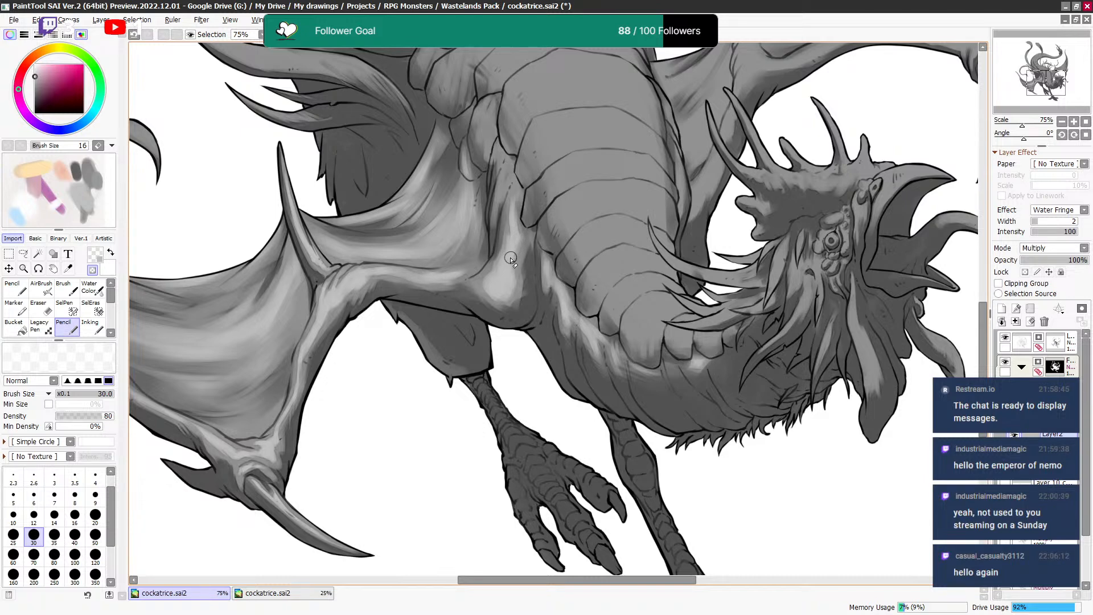
pyautogui.hotkey('ctrl', 'z')
# Carve a long highlight down the large front wattle with transparent strokes at sizes 7 to 14.
pyautogui.moveTo(706, 211)
pyautogui.mouseDown()
pyautogui.moveTo(530, 251)
pyautogui.moveTo(448, 199)
pyautogui.mouseUp()
pyautogui.press('[')
pyautogui.press('[')
pyautogui.press('[')
pyautogui.press('[')
pyautogui.press('[')
pyautogui.press('[')
pyautogui.press('[')
pyautogui.press('[')
pyautogui.press('[')
pyautogui.press(']')
pyautogui.press(']')
pyautogui.press(']')
pyautogui.press(']')
pyautogui.press(']')
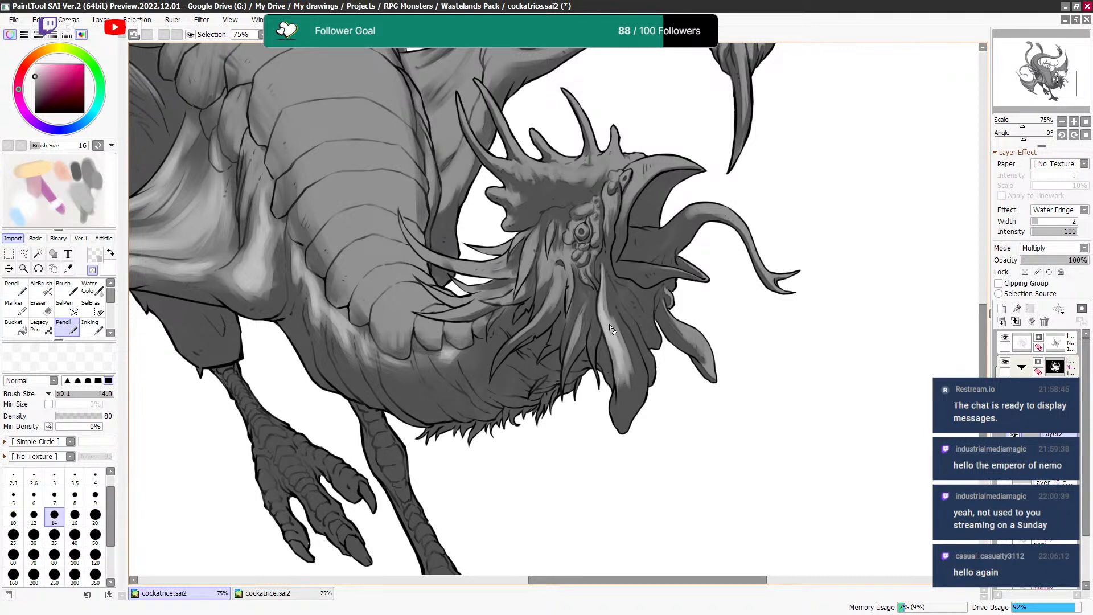
pyautogui.press('-')
pyautogui.moveTo(607, 339); pyautogui.dragTo(600, 316)
# Highlight the smaller wattle below the lower beak with transparent strokes at sizes 12 to 8.
pyautogui.hscroll(3, 617, 251)
pyautogui.press('[')
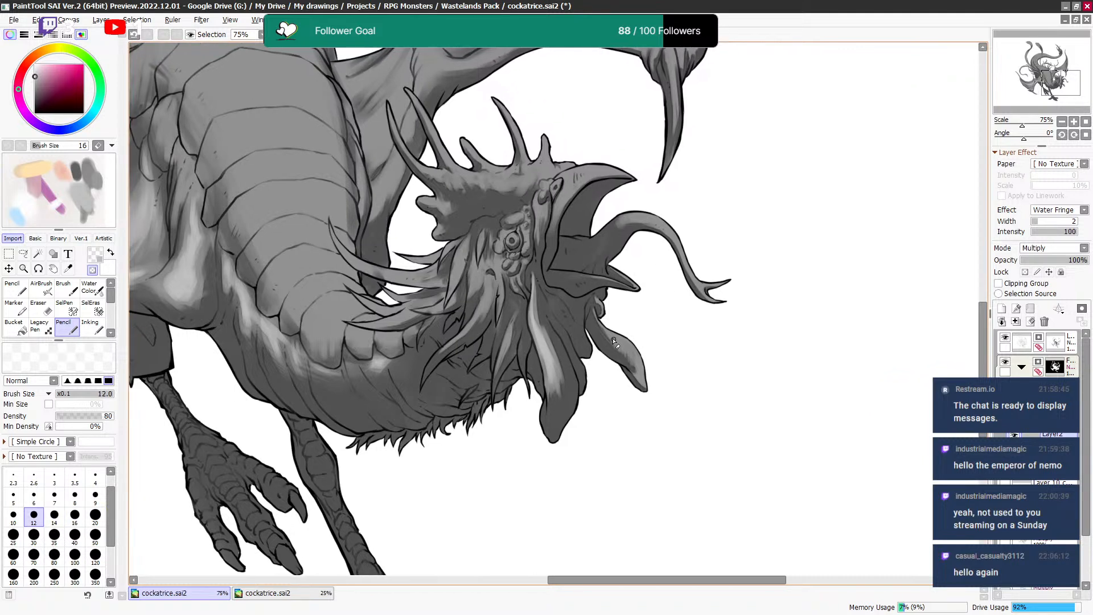
pyautogui.press('[')
pyautogui.press('[')
pyautogui.press('[')
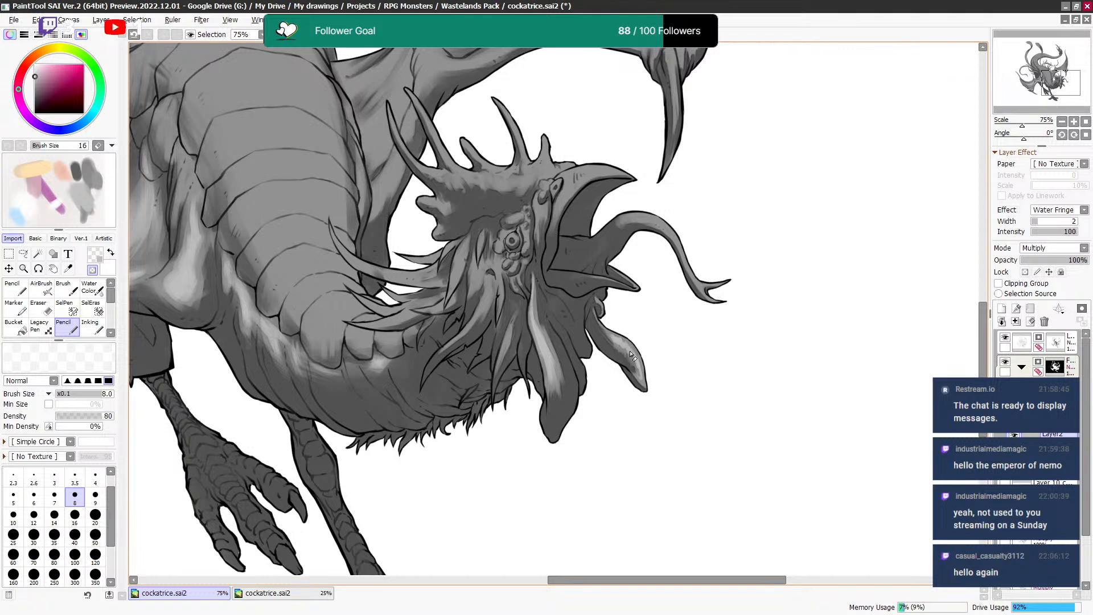
pyautogui.press(']')
pyautogui.press(']')
# Add a fine highlight along the lower beak's tip with transparent strokes at brush size 6.
pyautogui.press('[')
pyautogui.press('[')
pyautogui.press('[')
pyautogui.press('[')
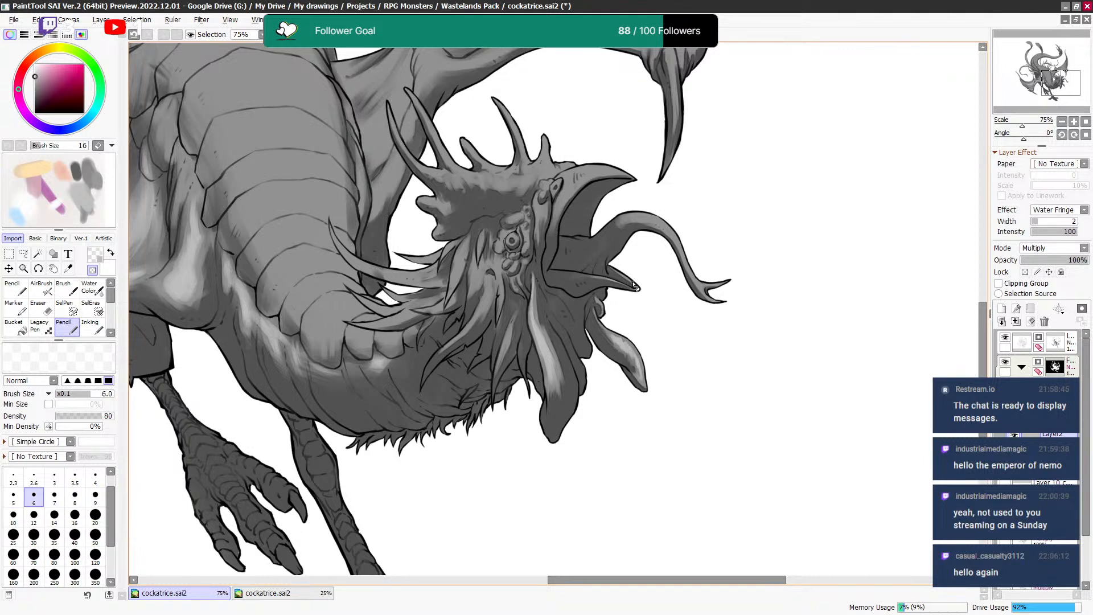
pyautogui.press('[')
# Highlight the curved tongue from its arch to the forked tip with transparent strokes at sizes 7 and 8.
pyautogui.press(']')
pyautogui.press(']')
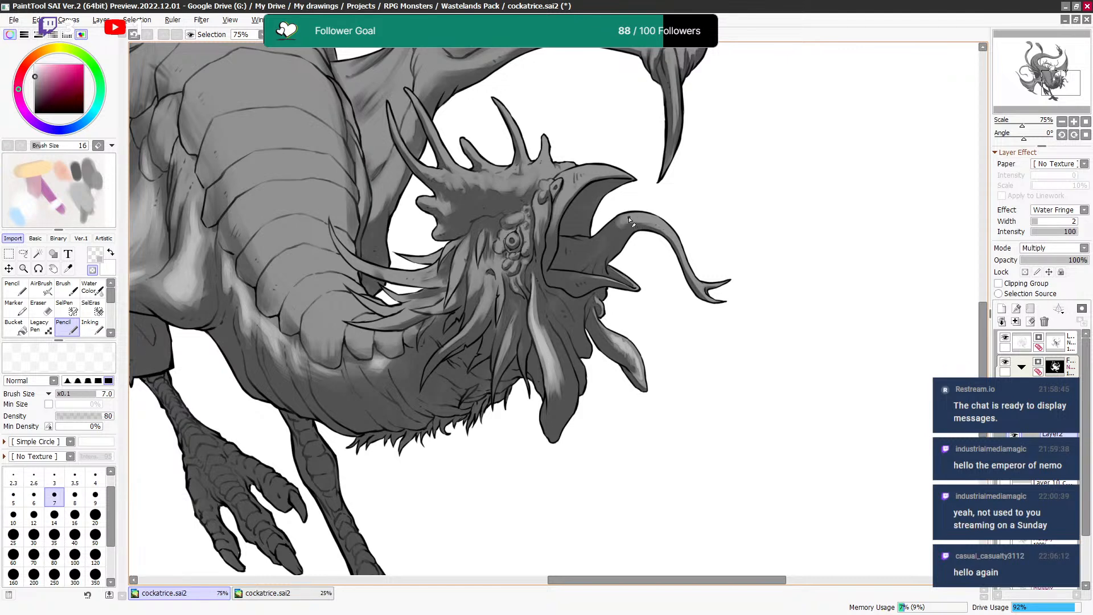
pyautogui.press(']')
pyautogui.press(']')
pyautogui.press('[')
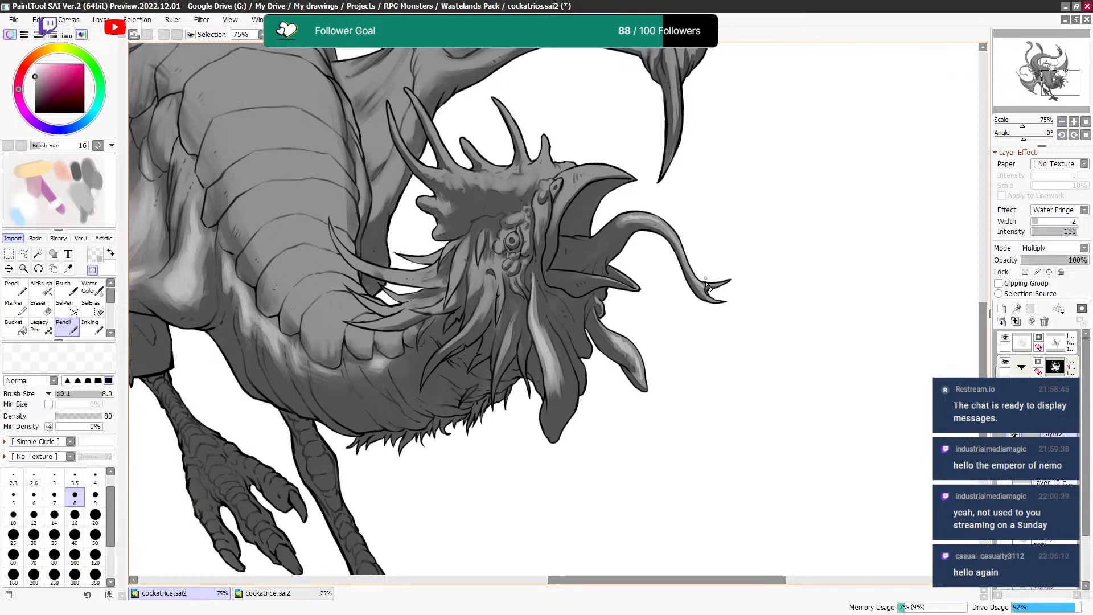
# Carve ridged highlights on the upper beak with transparent strokes at sizes 10 to 6, and touch them up with grey at size 7.
pyautogui.scroll(2, 589, 231)
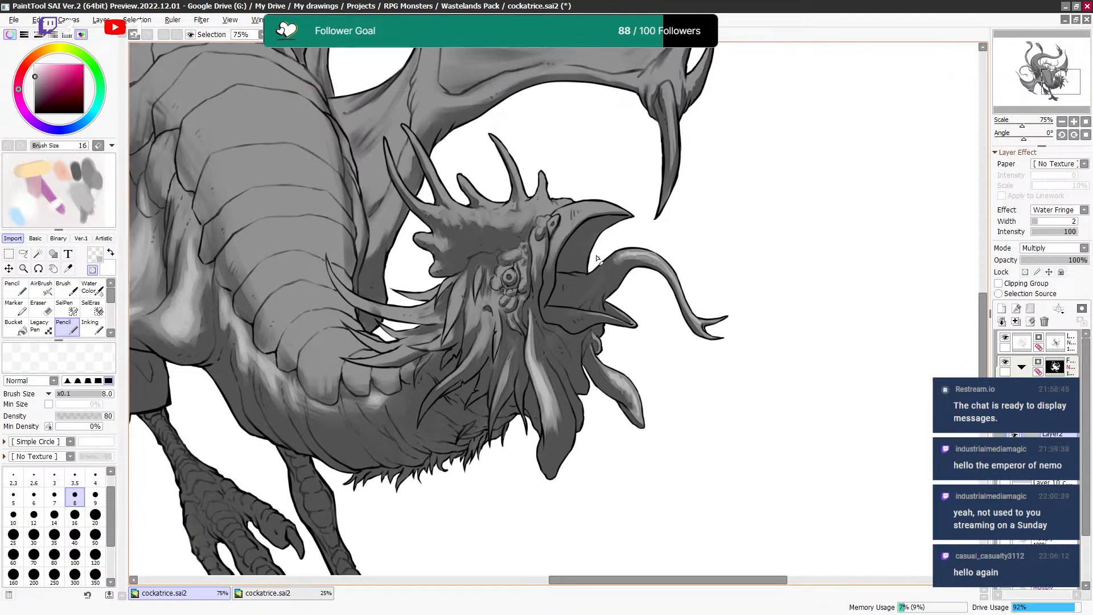
pyautogui.press(']')
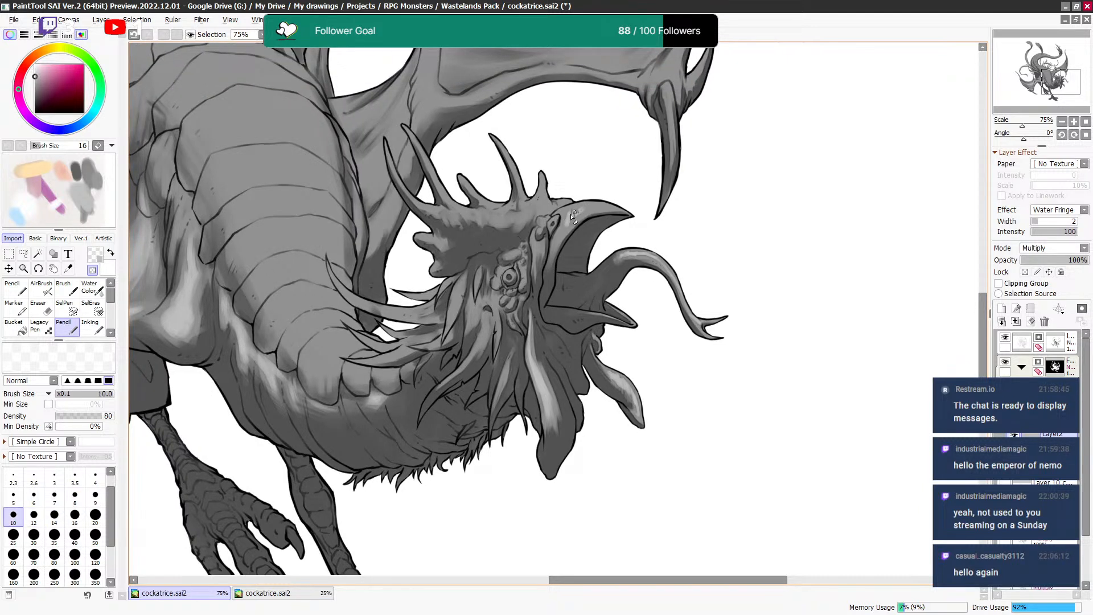
pyautogui.press('[')
pyautogui.press('[')
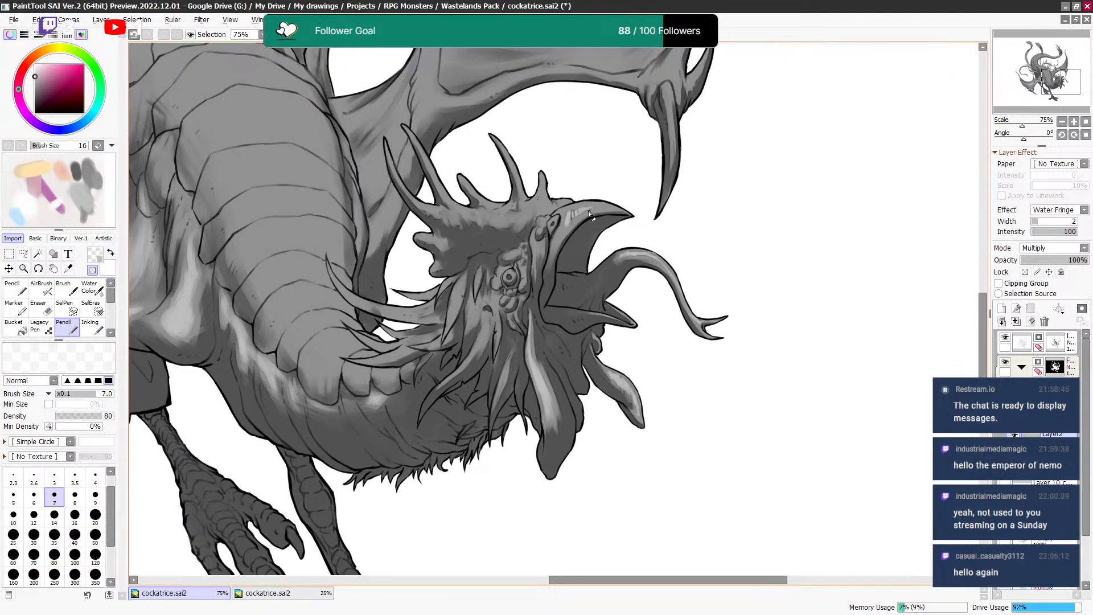
pyautogui.press('[')
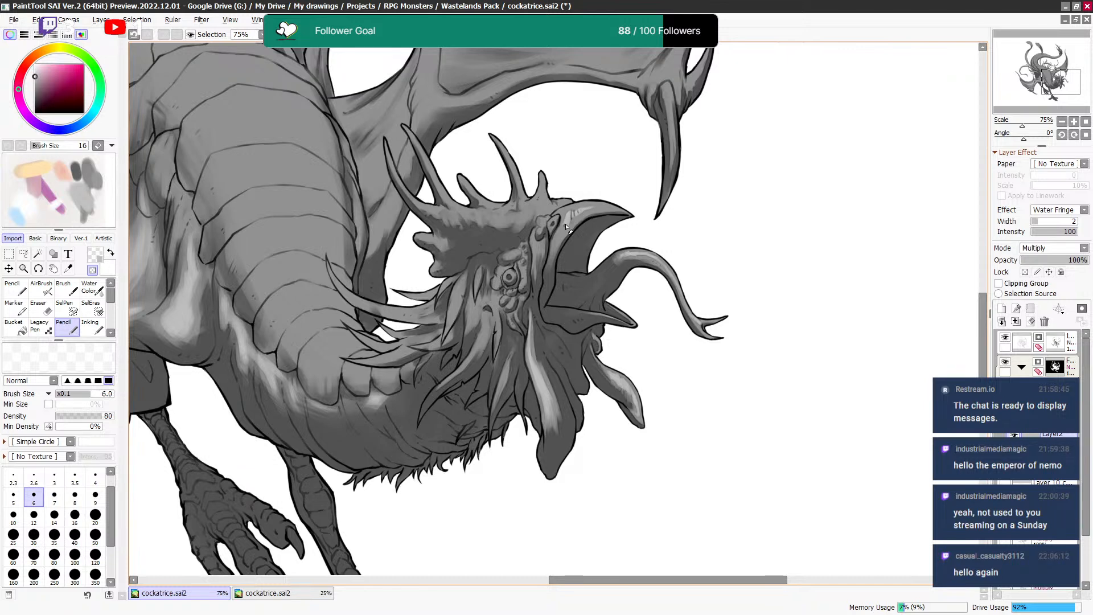
pyautogui.press(']')
pyautogui.press('e')
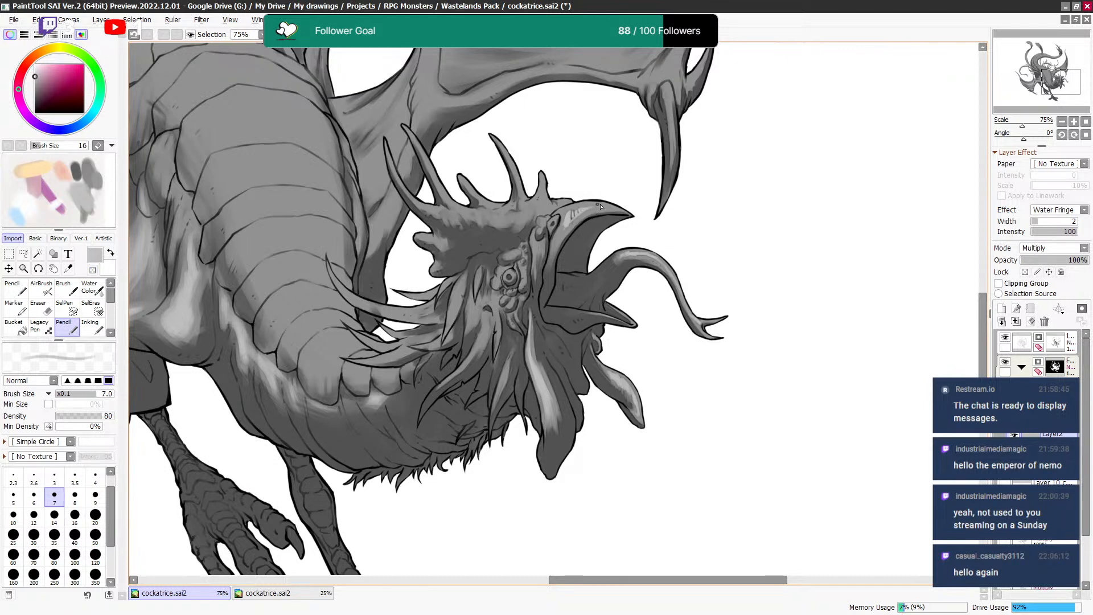
pyautogui.press('e')
# Brighten the nostril rim and the ridge between beak and eye with transparent strokes at sizes 5 to 9.
pyautogui.press('[')
pyautogui.press('[')
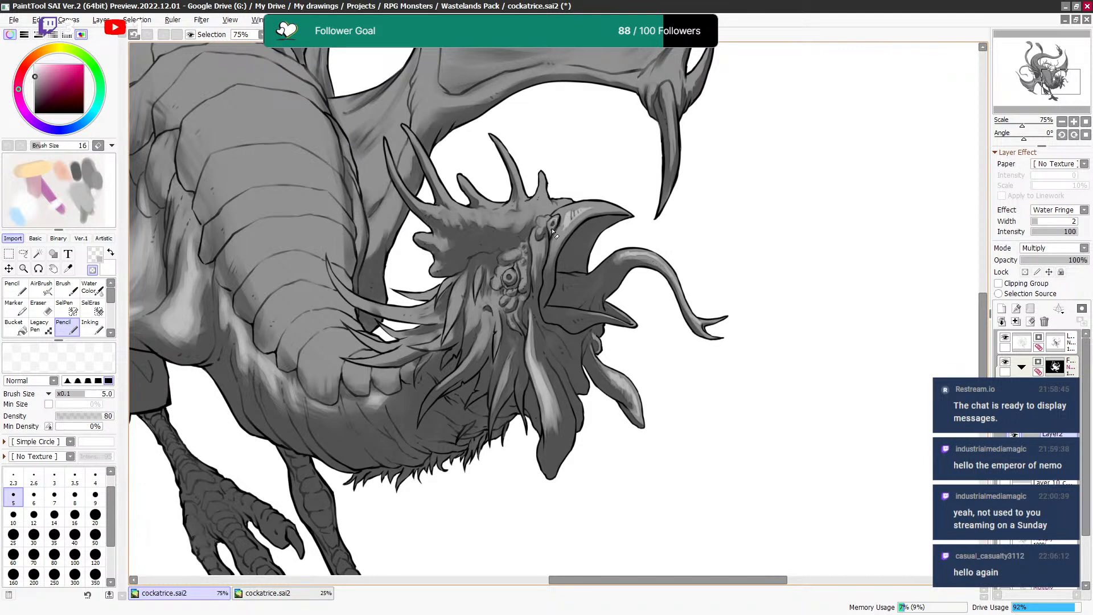
pyautogui.press(']')
pyautogui.press(']')
pyautogui.press(']')
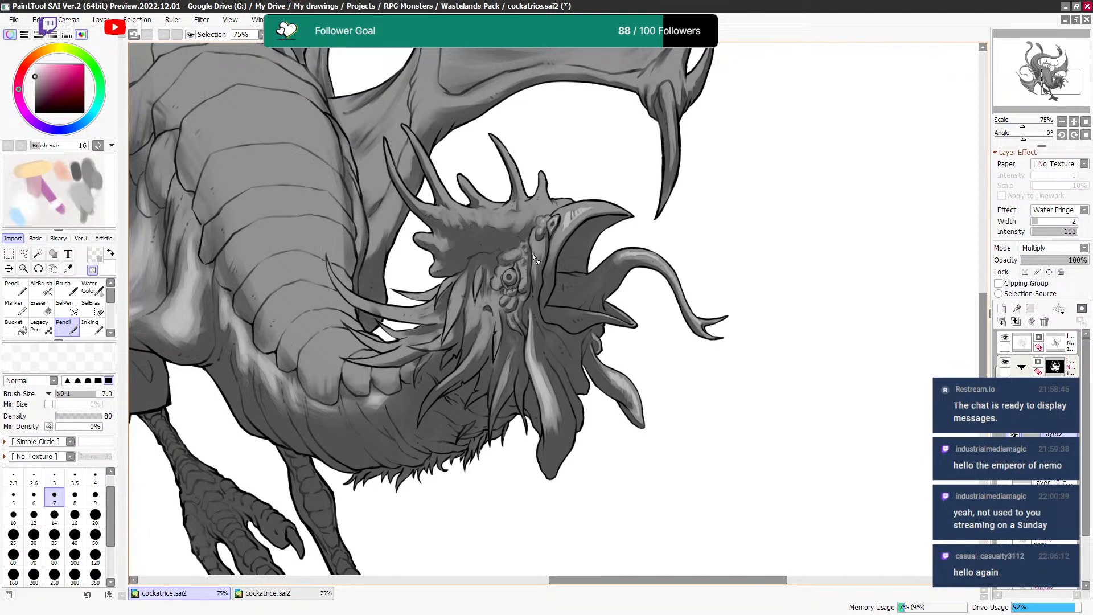
pyautogui.press(']')
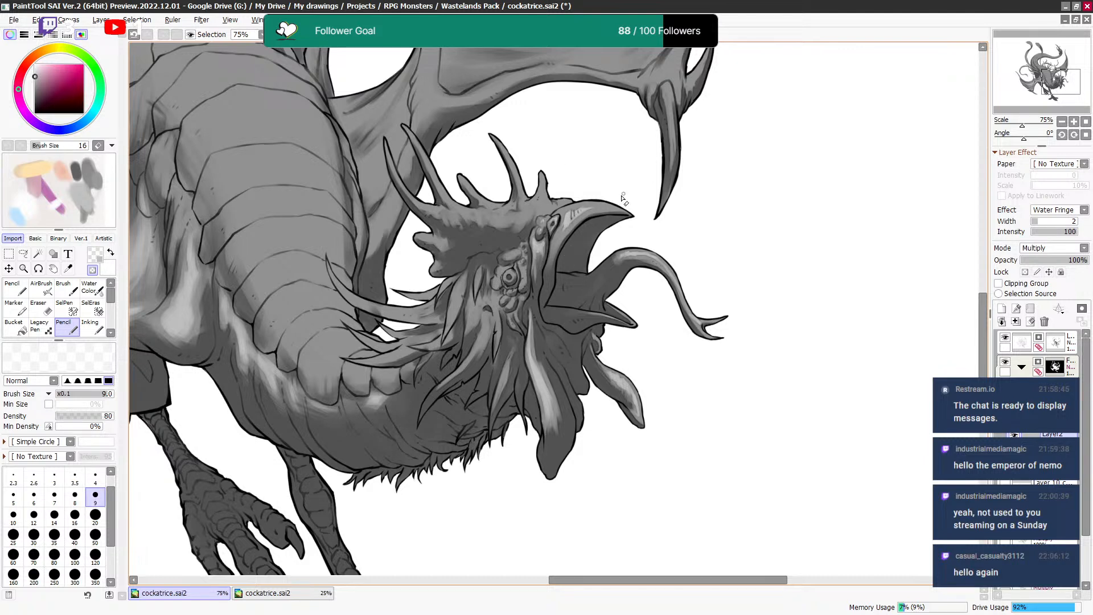
# Highlight the comb's front spike and its base above the nostril with transparent strokes at size 10.
pyautogui.press(']')
pyautogui.press(']')
pyautogui.press(']')
pyautogui.press('[')
pyautogui.press('[')
pyautogui.press('-')
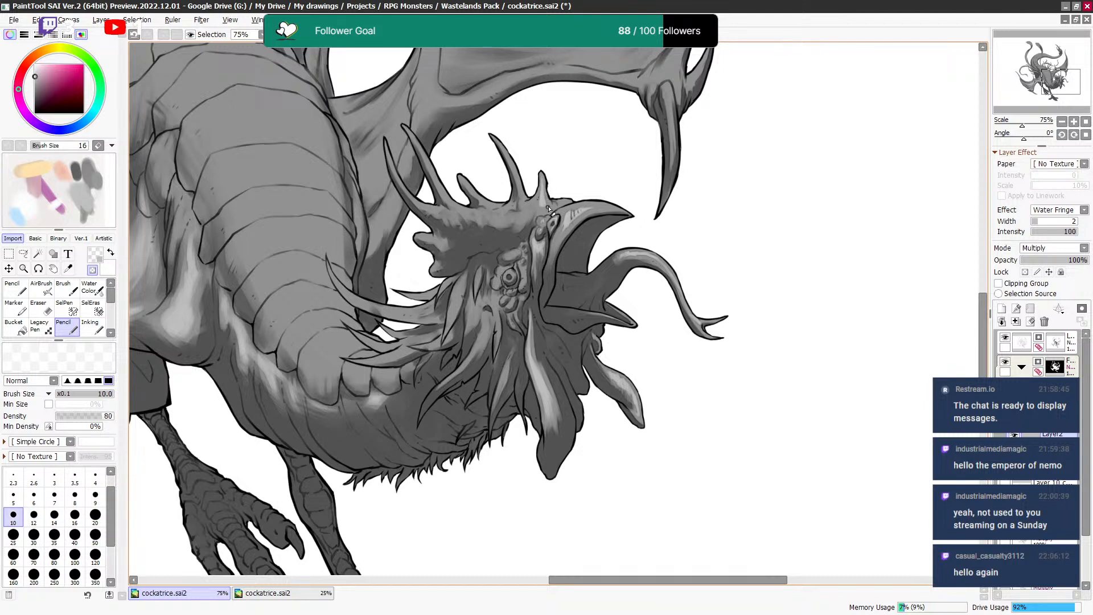
# Carve a highlight down the comb's tall second spike with a transparent stroke at brush size 8.
pyautogui.press('[')
pyautogui.press('[')
pyautogui.press('[')
pyautogui.press(']')
pyautogui.moveTo(502, 148); pyautogui.dragTo(523, 199)
# Brighten the front of the comb's body below the first two spikes with transparent strokes at sizes 10 to 14.
pyautogui.press(']')
pyautogui.press(']')
pyautogui.press(']')
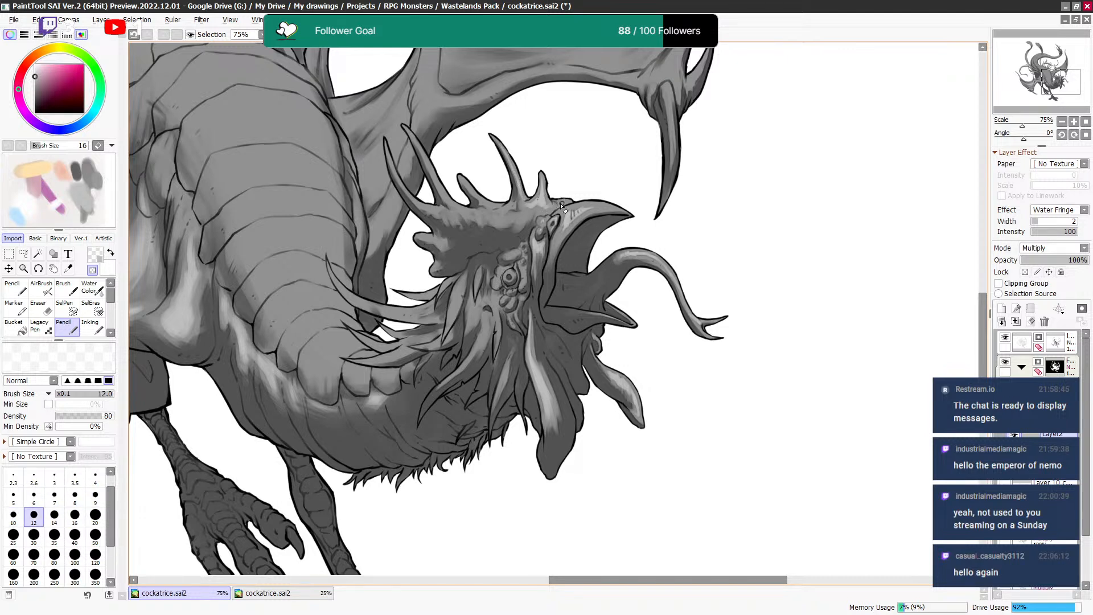
pyautogui.press('[')
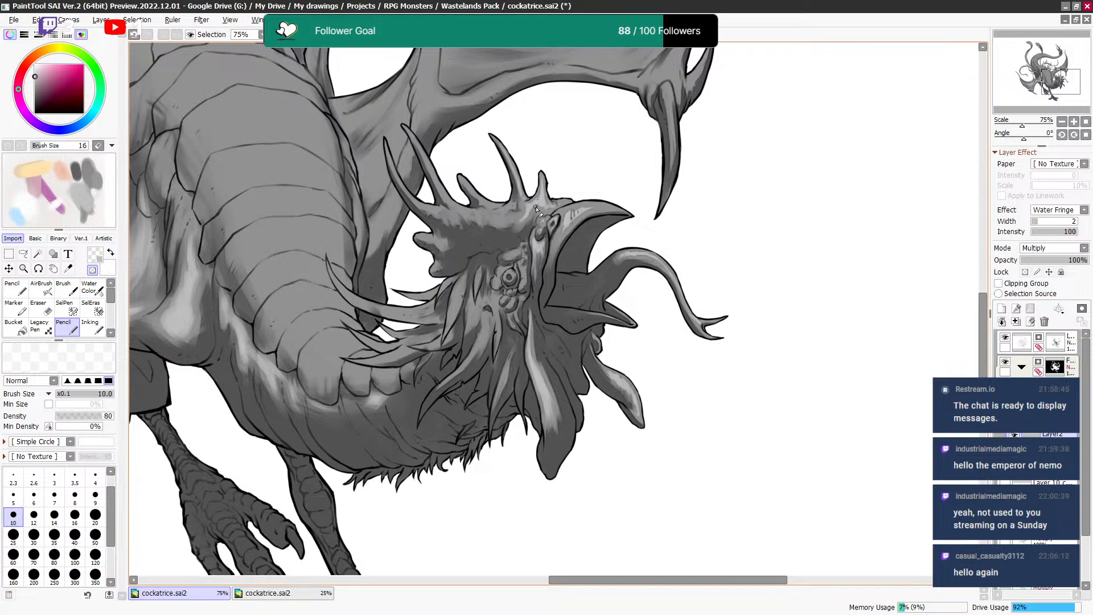
pyautogui.press(']')
pyautogui.press(']')
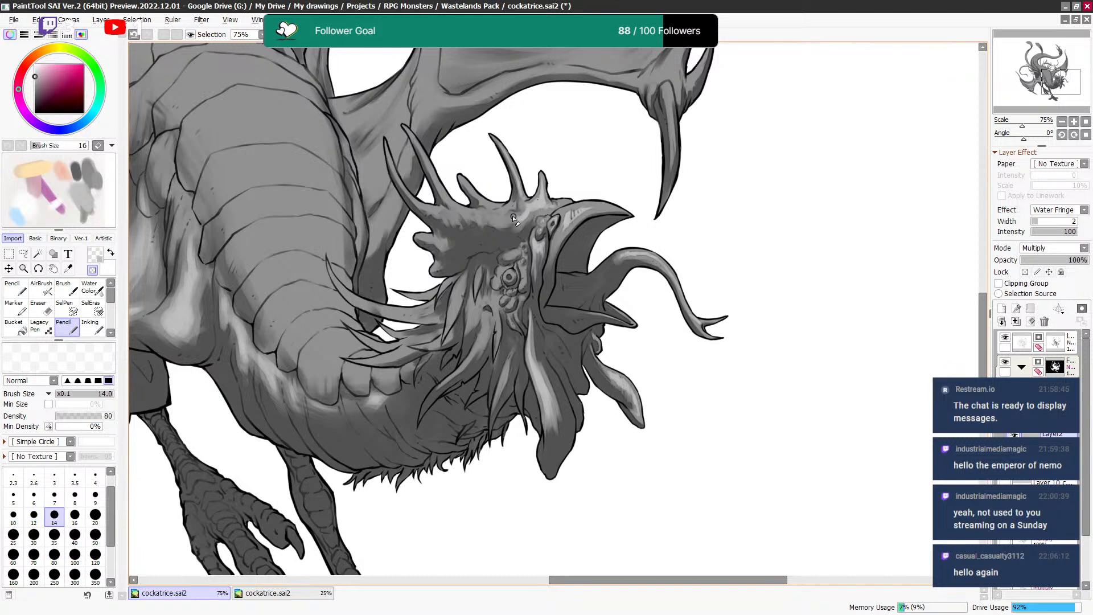
pyautogui.press('[')
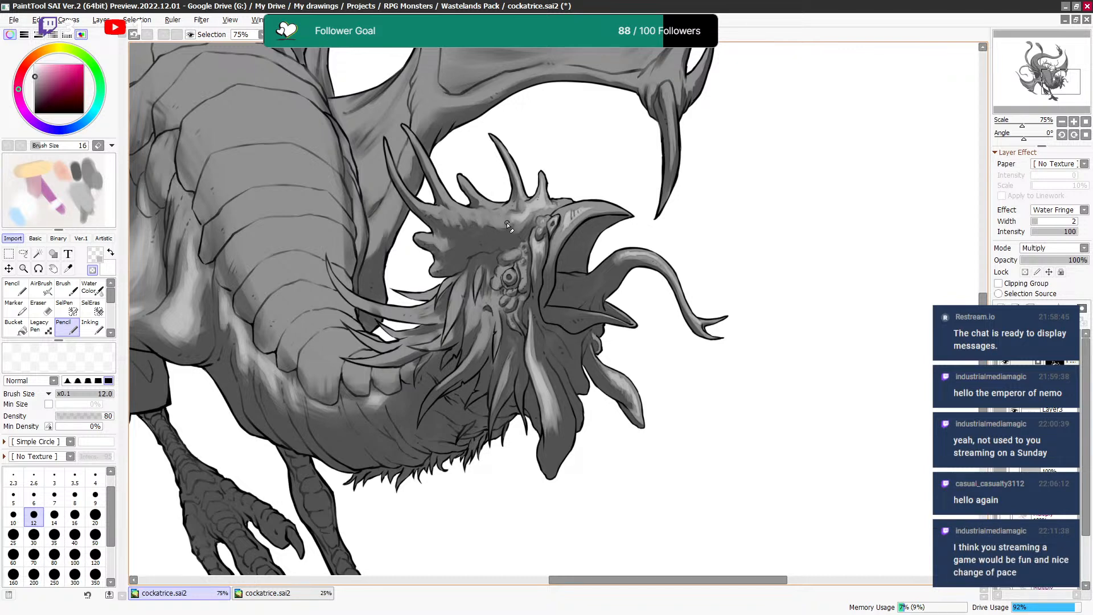
# Highlight the comb's short middle spike with transparent strokes at brush size 8.
pyautogui.moveTo(496, 206); pyautogui.dragTo(496, 222)
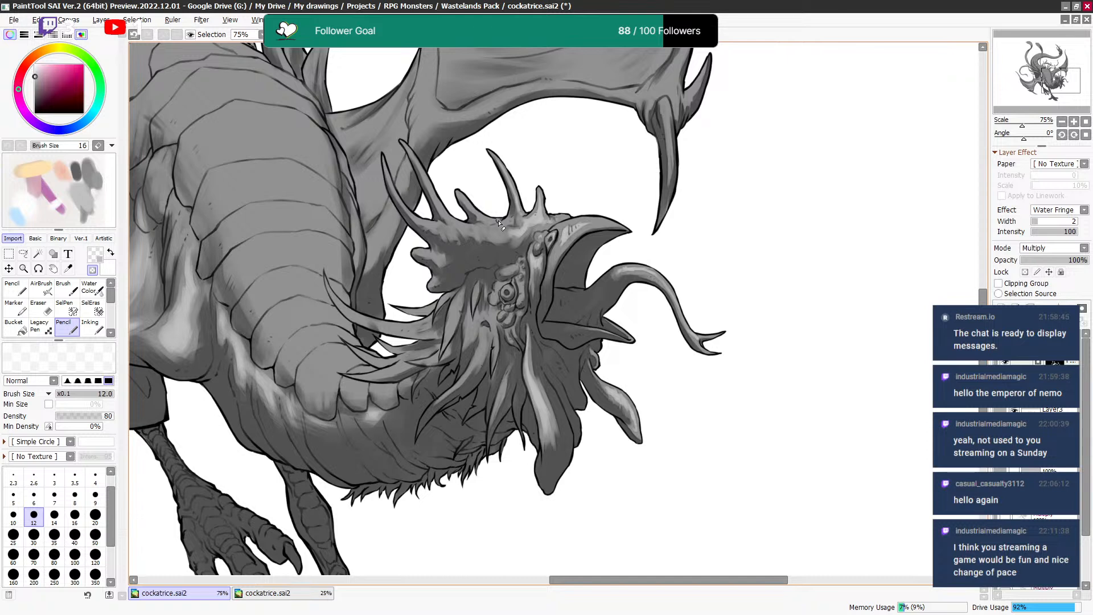
pyautogui.press('[')
pyautogui.press('[')
pyautogui.press('[')
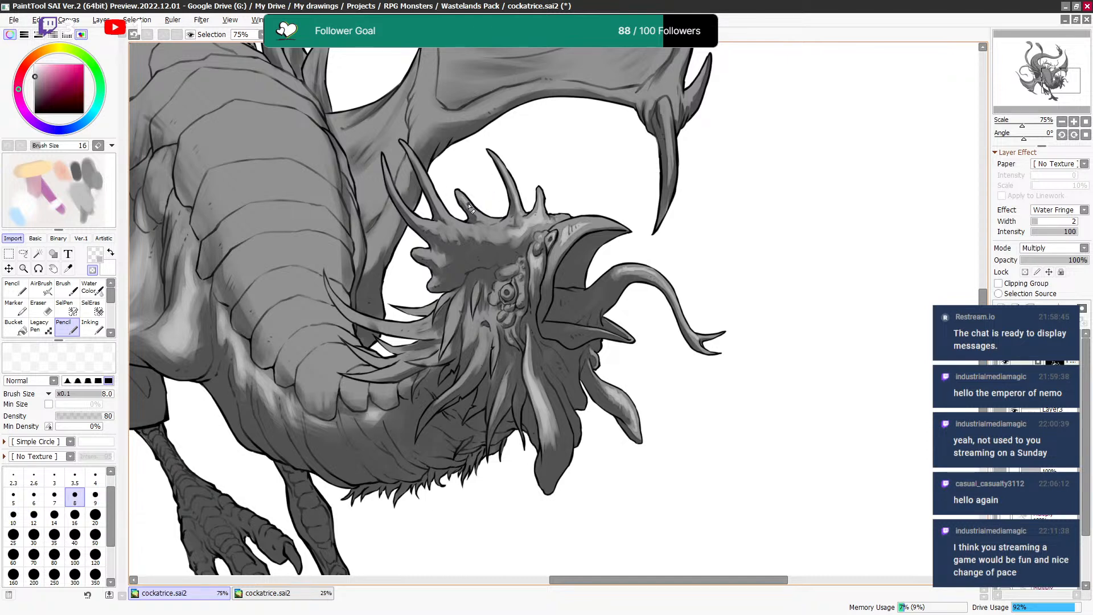
# Extend the highlights across the middle of the comb's body with transparent strokes at sizes 10 to 16.
pyautogui.press(']')
pyautogui.press(']')
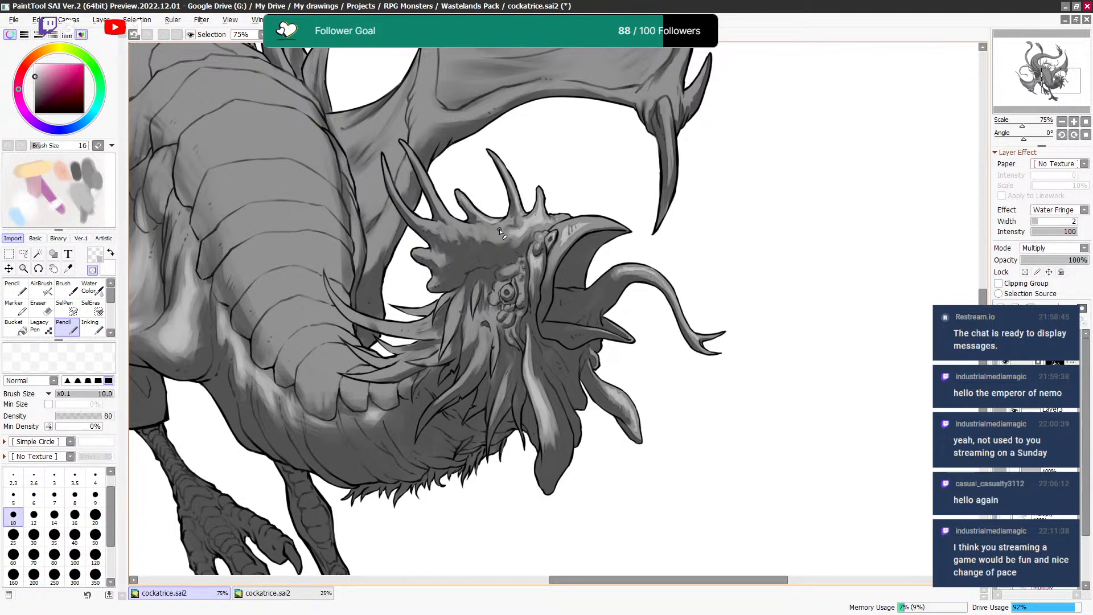
pyautogui.press(']')
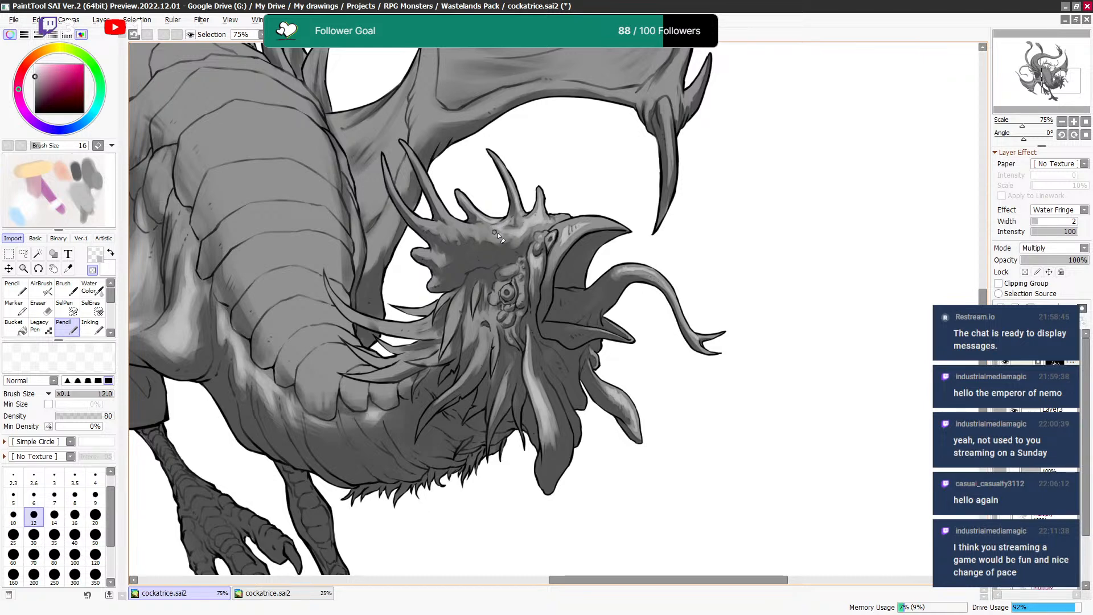
pyautogui.press(']')
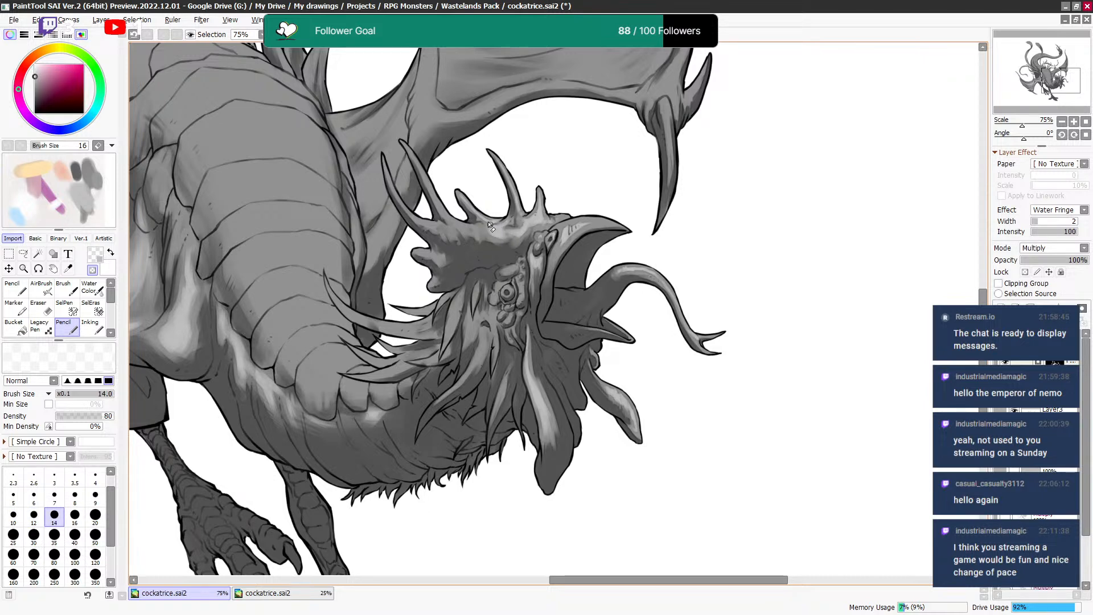
pyautogui.press('[')
pyautogui.press(']')
pyautogui.press(']')
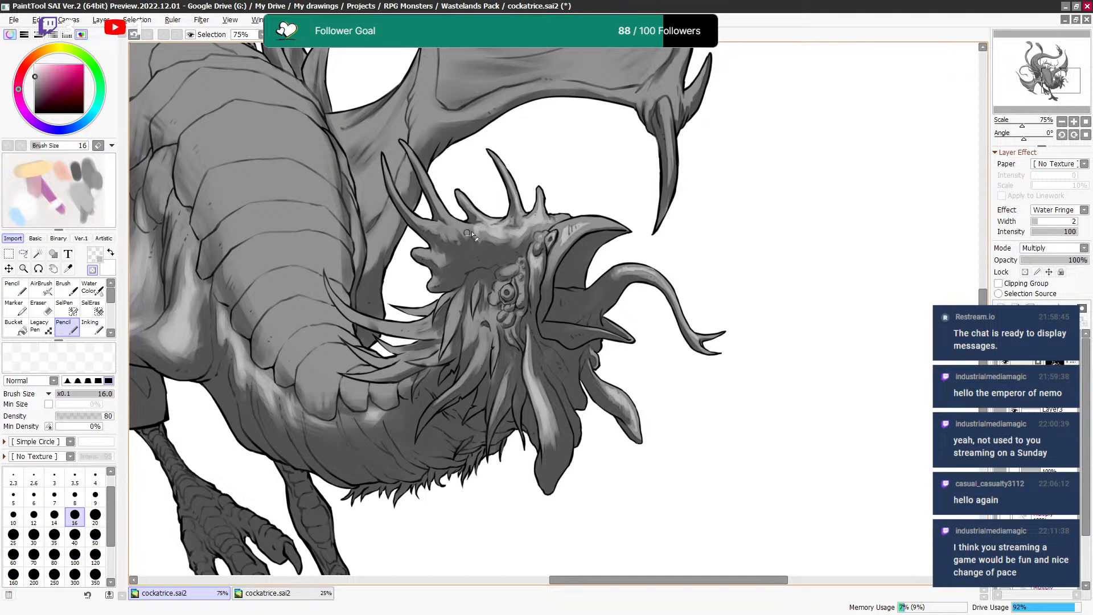
# Highlight the comb's two long rear spikes with transparent strokes at sizes 12 and 9.
pyautogui.press('[')
pyautogui.press('[')
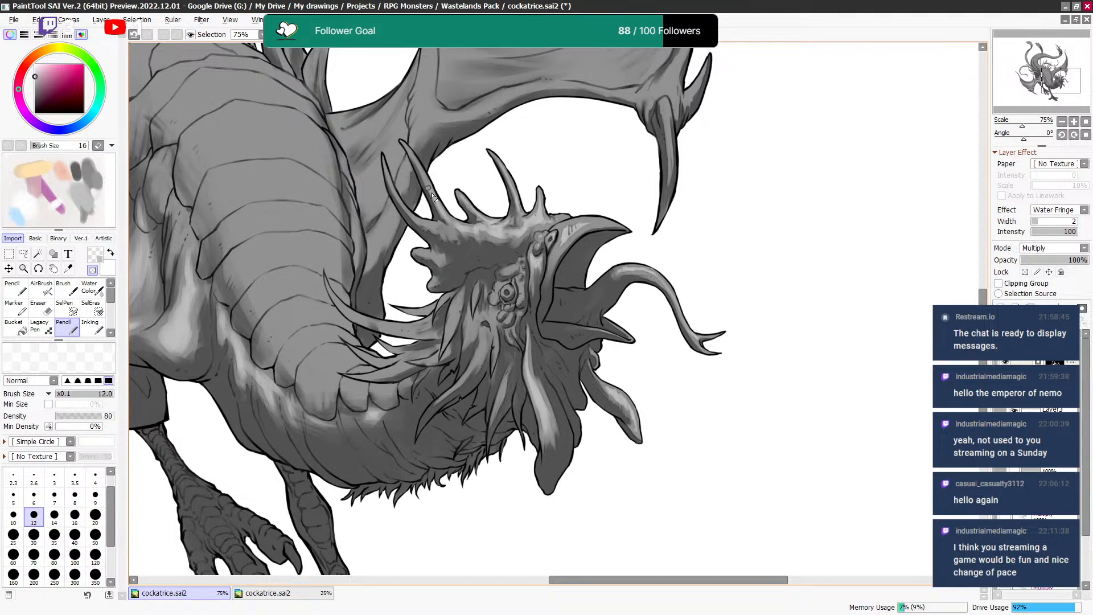
pyautogui.press('[')
pyautogui.press('[')
pyautogui.press(']')
pyautogui.press('[')
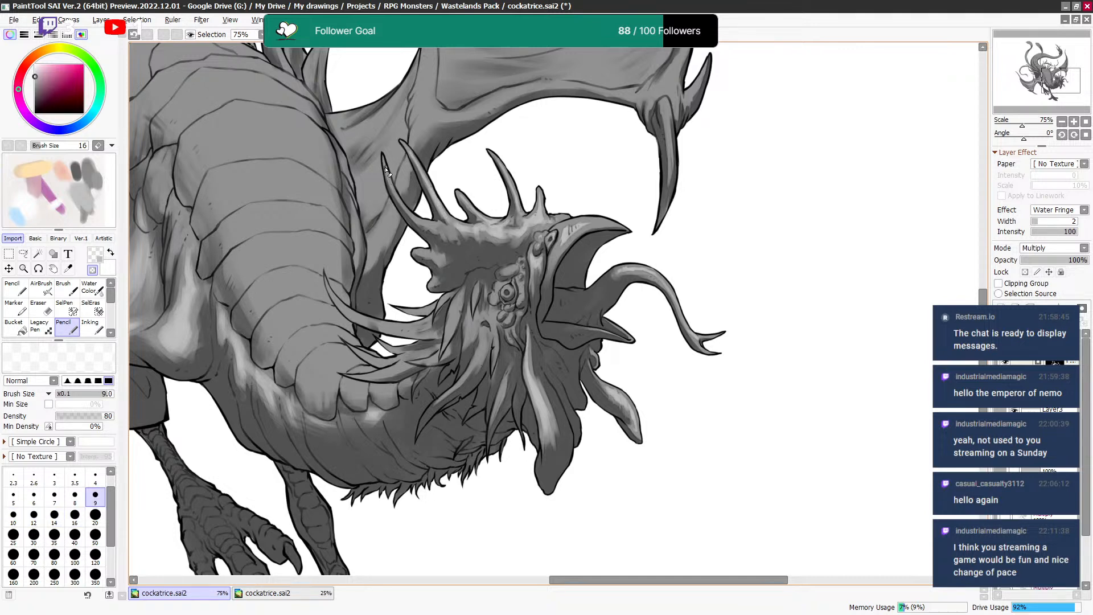
pyautogui.press('[')
# Brighten the comb's rear base at size 16 and its rounded rear lobe at size 14 with transparent strokes.
pyautogui.press(']')
pyautogui.press(']')
pyautogui.press(']')
pyautogui.press(']')
pyautogui.press(']')
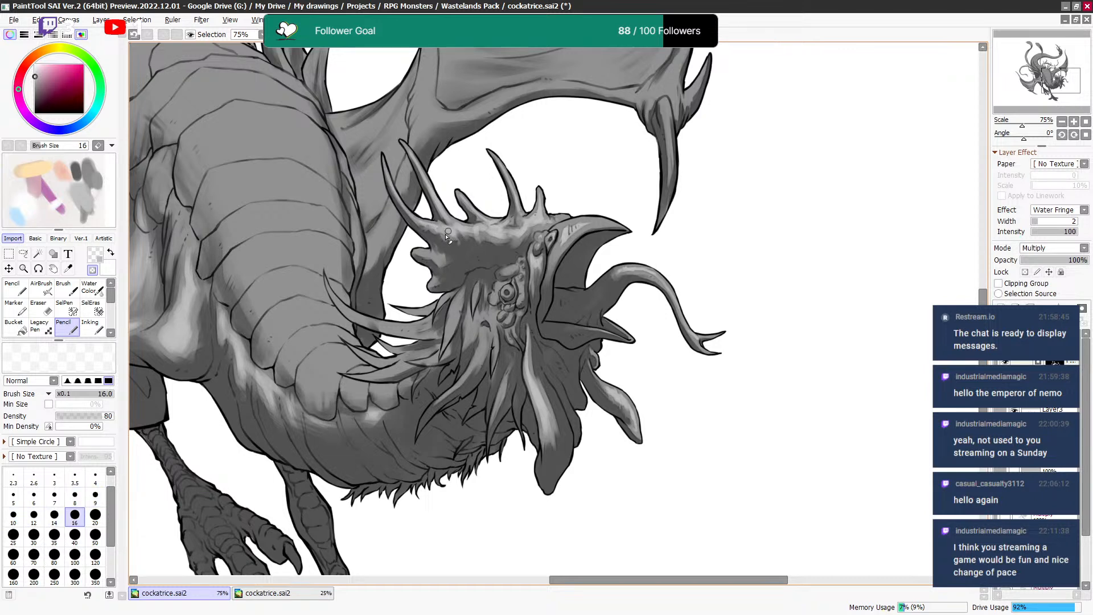
pyautogui.press('[')
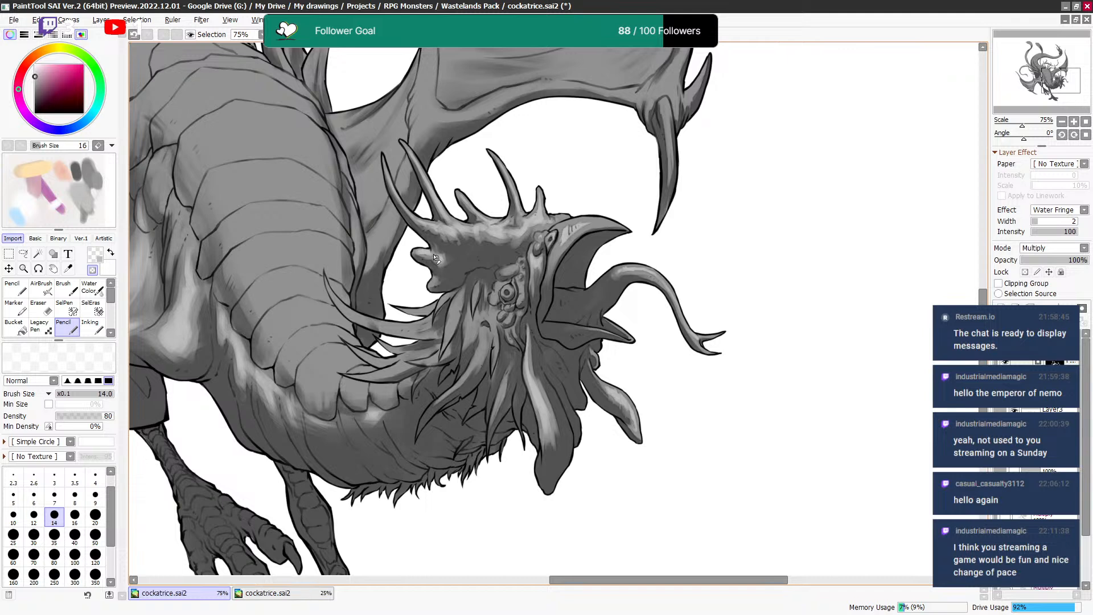
# Touch up the comb's rear lobe and body with transparent strokes at sizes 12 and 14 and grey at size 30.
pyautogui.press('[')
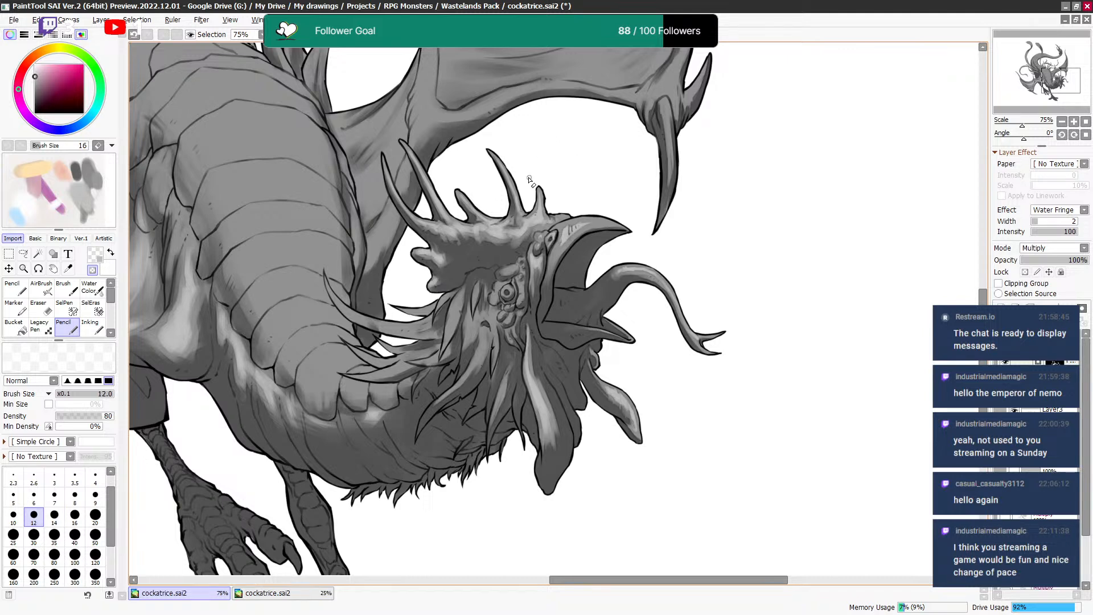
pyautogui.scroll(1, 530, 181)
pyautogui.keyDown('alt'); pyautogui.click(448, 257); pyautogui.keyUp('alt')
pyautogui.press(']')
pyautogui.press(']')
pyautogui.press(']')
pyautogui.press(']')
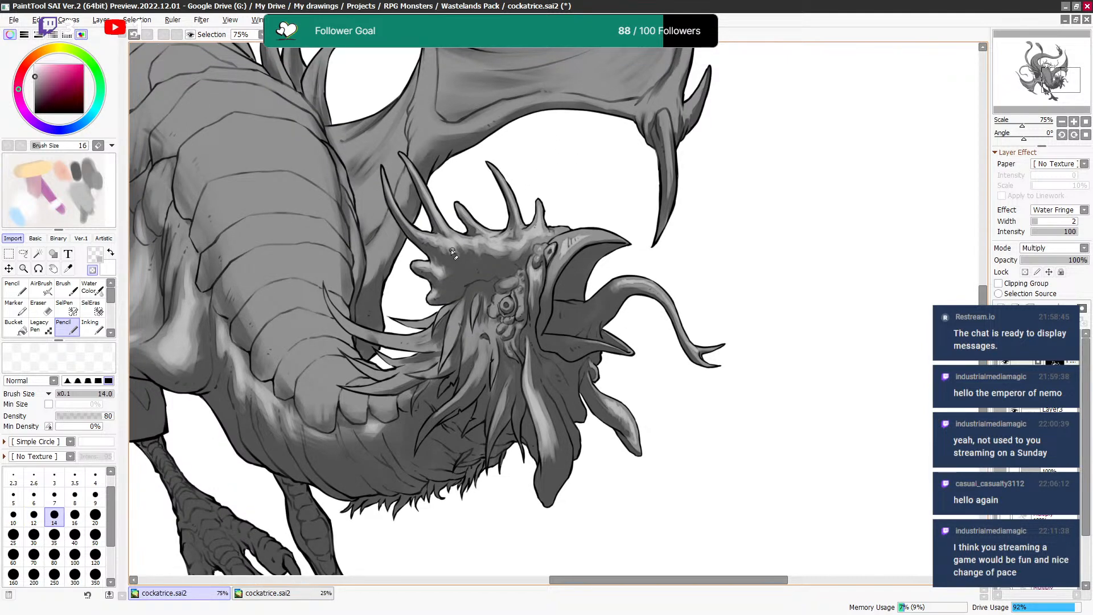
pyautogui.press(']')
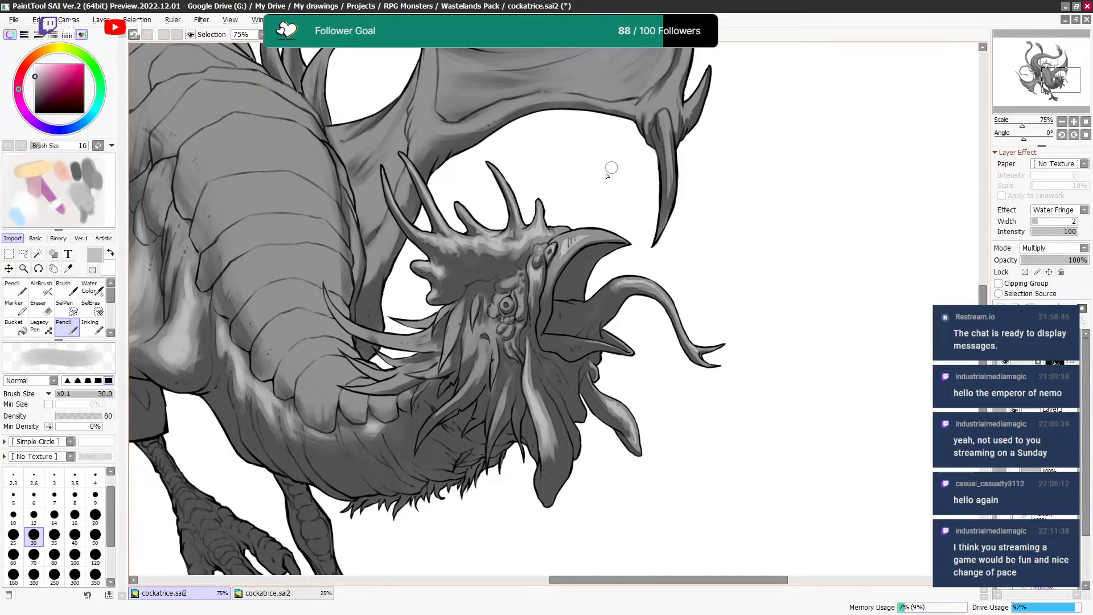
# Highlight the thin fold along the neck's rear edge beside the far wing's base with transparent strokes at size 12.
pyautogui.moveTo(584, 146); pyautogui.dragTo(627, 244)
pyautogui.moveTo(603, 282)
pyautogui.mouseDown()
pyautogui.moveTo(647, 195)
pyautogui.moveTo(637, 234)
pyautogui.mouseUp()
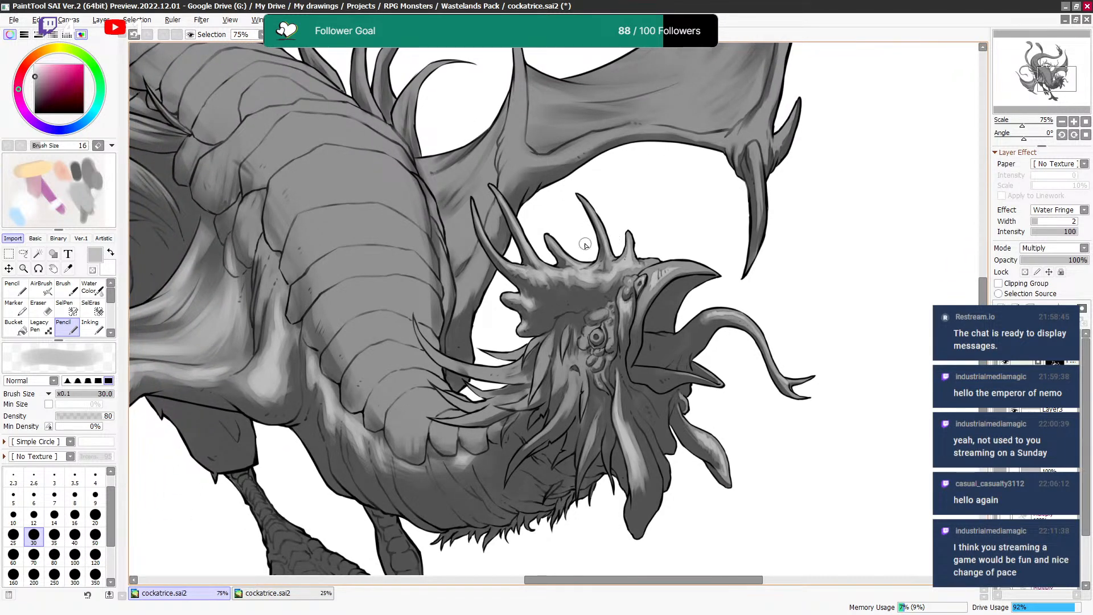
pyautogui.press('-')
pyautogui.press('-')
pyautogui.press('[')
pyautogui.press('[')
pyautogui.press('[')
pyautogui.press('[')
pyautogui.press('[')
pyautogui.press('-')
pyautogui.moveTo(448, 304); pyautogui.dragTo(444, 257)
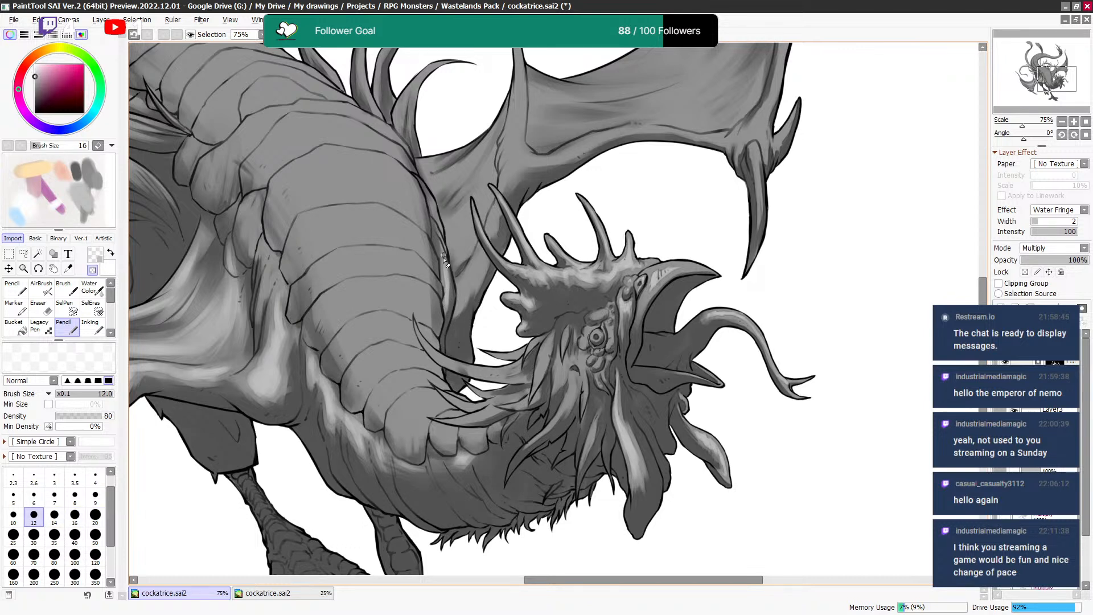
# Highlight the far wing's lower arm between the neck and the comb with broader transparent strokes.
pyautogui.press(']')
pyautogui.press(']')
pyautogui.press(']')
pyautogui.moveTo(459, 315); pyautogui.dragTo(479, 263)
pyautogui.press('[')
pyautogui.press('[')
pyautogui.press('[')
# Carve highlights up the far wing's elbow, and sample the grey for touch-ups at size 12.
pyautogui.moveTo(532, 189)
pyautogui.mouseDown()
pyautogui.moveTo(498, 264)
pyautogui.moveTo(482, 239)
pyautogui.moveTo(483, 208)
pyautogui.mouseUp()
pyautogui.press(']')
pyautogui.press(']')
pyautogui.press(']')
pyautogui.press(']')
pyautogui.moveTo(479, 250)
pyautogui.mouseDown()
pyautogui.moveTo(485, 169)
pyautogui.moveTo(473, 242)
pyautogui.mouseUp()
pyautogui.press('[')
pyautogui.press('[')
pyautogui.press('[')
pyautogui.press('[')
pyautogui.keyDown('alt'); pyautogui.click(470, 272); pyautogui.keyUp('alt')
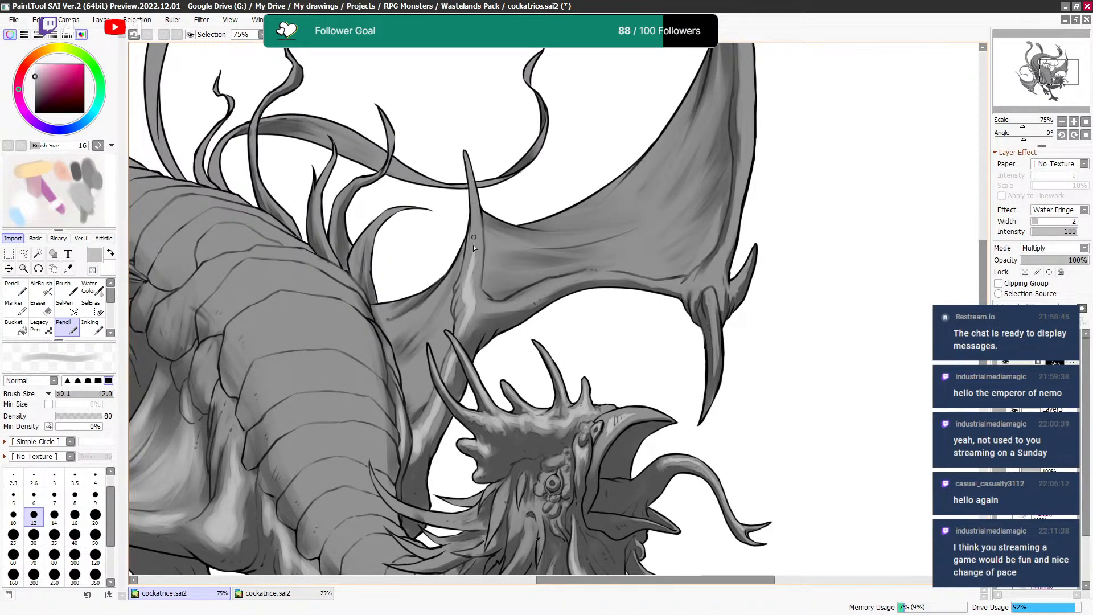
# Highlight the long elbow spike on the far wing and its base with transparent strokes at size 9.
pyautogui.press('e')
pyautogui.press('[')
pyautogui.press('[')
pyautogui.press('[')
pyautogui.press('[')
pyautogui.press('[')
pyautogui.press(']')
pyautogui.press(']')
pyautogui.press(']')
pyautogui.press(']')
pyautogui.press(']')
pyautogui.press('[')
pyautogui.press('[')
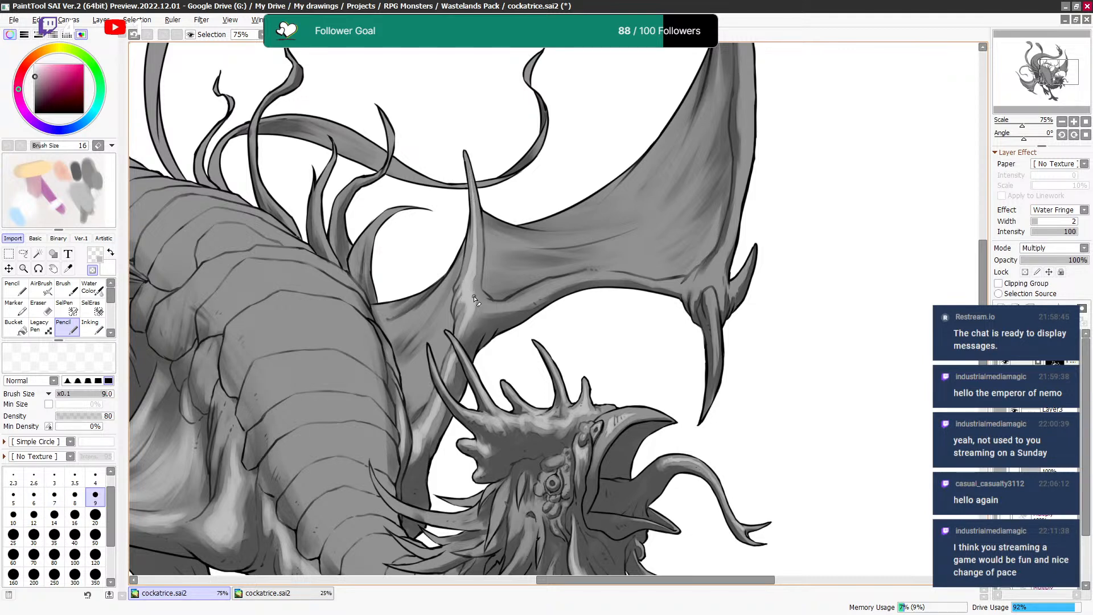
# Shape the highlight around the elbow spike's base, alternating transparent and grey strokes at sizes 14 to 10.
pyautogui.press(']')
pyautogui.press(']')
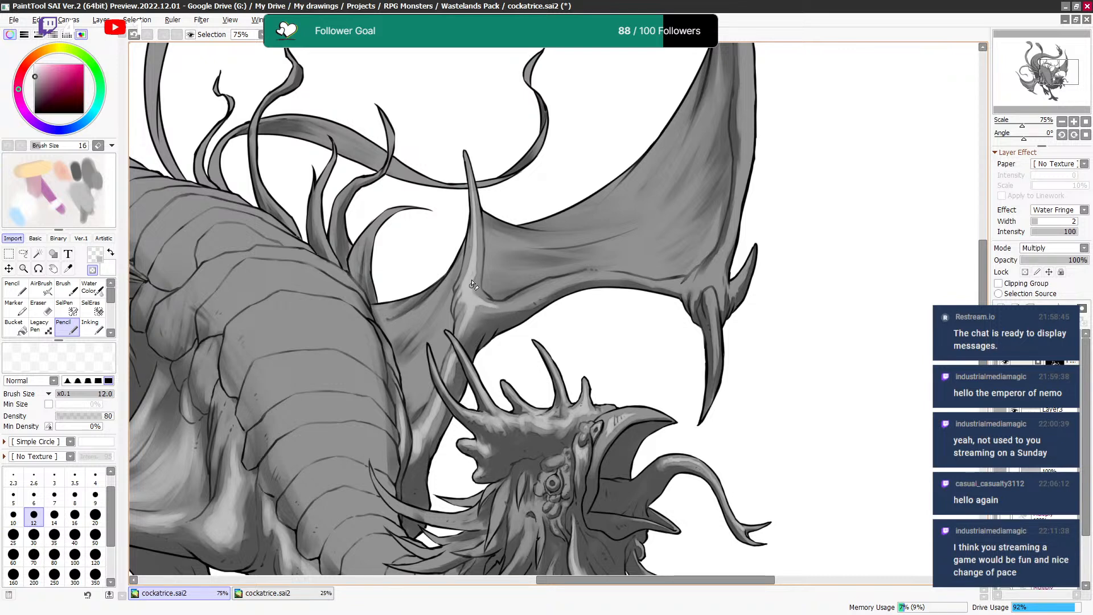
pyautogui.press(']')
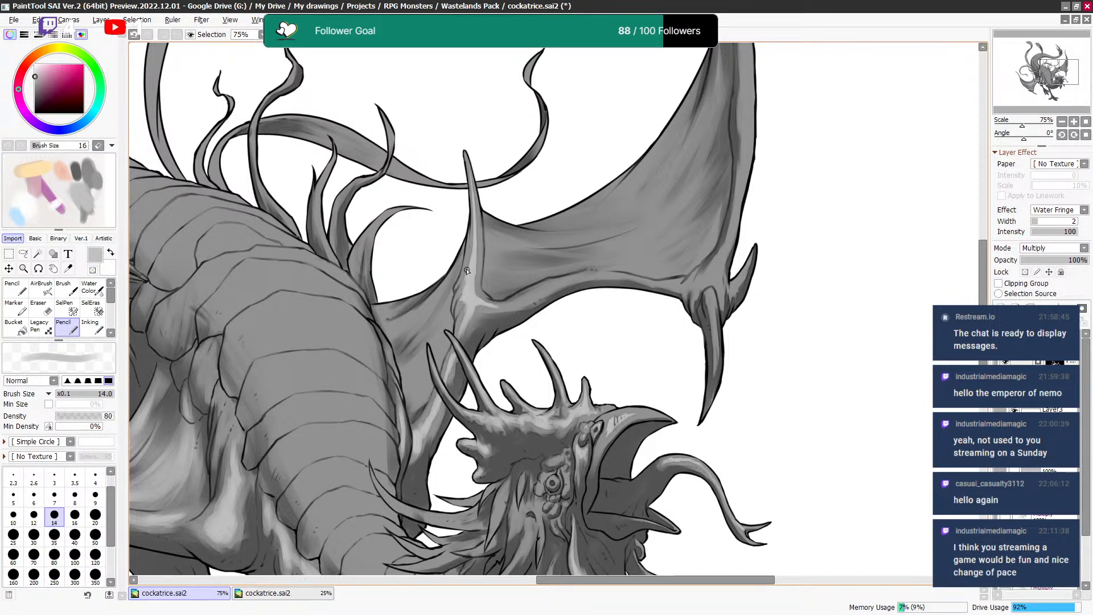
pyautogui.press(']')
pyautogui.press('[')
pyautogui.press('c')
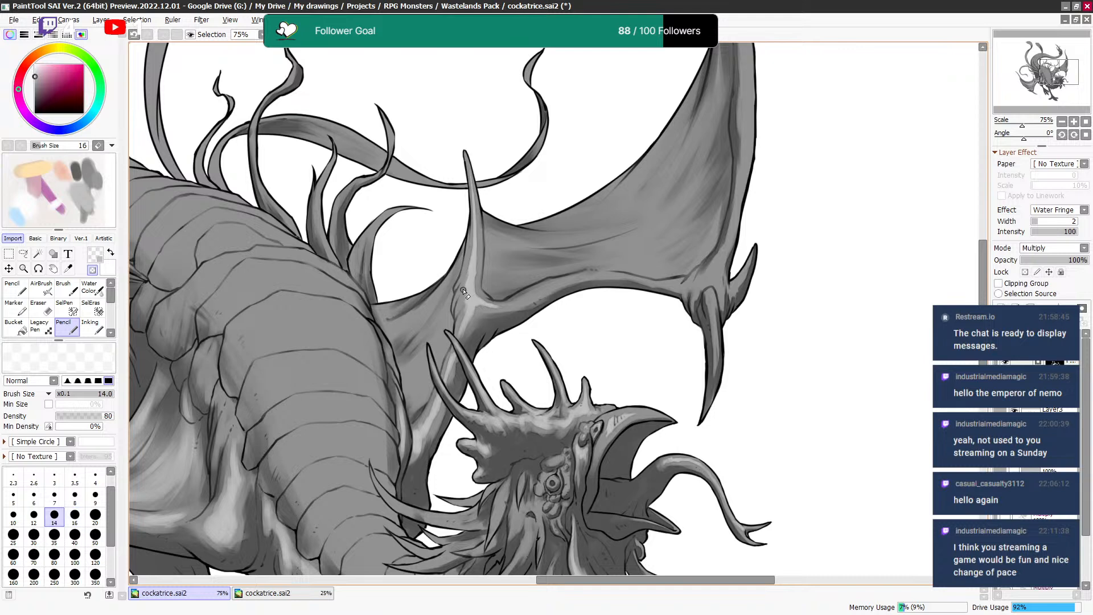
pyautogui.press('[')
pyautogui.press('c')
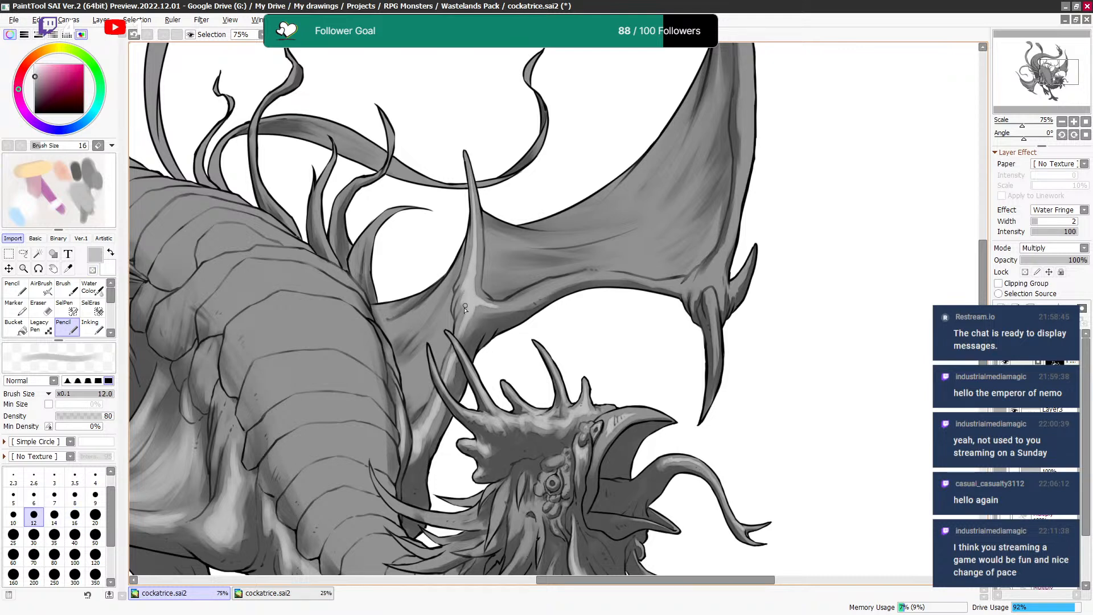
pyautogui.press('c')
pyautogui.press('[')
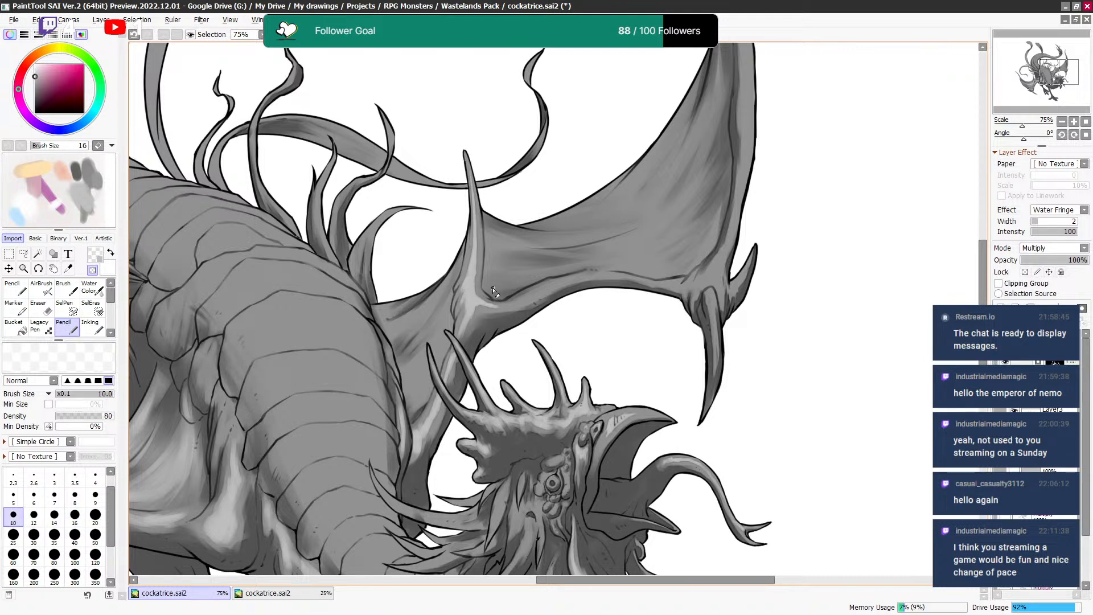
# Extend the highlight from the elbow along the inner stretch of the far wing's bone, starting at size 12.
pyautogui.scroll(-1, 492, 294)
pyautogui.press(']')
pyautogui.press(']')
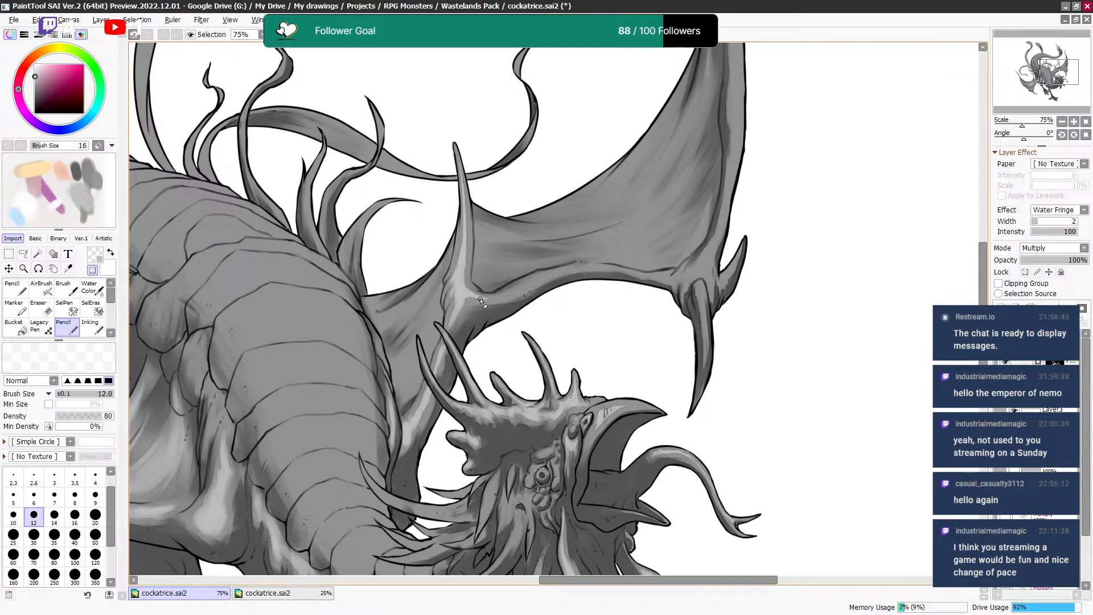
pyautogui.press(']')
pyautogui.moveTo(501, 298)
pyautogui.mouseDown()
pyautogui.moveTo(585, 259)
pyautogui.moveTo(512, 292)
pyautogui.moveTo(541, 280)
pyautogui.mouseUp()
pyautogui.press('[')
pyautogui.press('[')
pyautogui.press('[')
# Refine the highlight on the upper part of the elbow spike with transparent strokes at sizes 7 and 8.
pyautogui.press(']')
pyautogui.press(']')
pyautogui.press(']')
pyautogui.press(']')
pyautogui.press(']')
pyautogui.press(']')
pyautogui.press('[')
pyautogui.press('[')
pyautogui.press('[')
pyautogui.press('[')
pyautogui.press('[')
pyautogui.press('[')
pyautogui.press('[')
pyautogui.press('[')
pyautogui.press('[')
pyautogui.press('[')
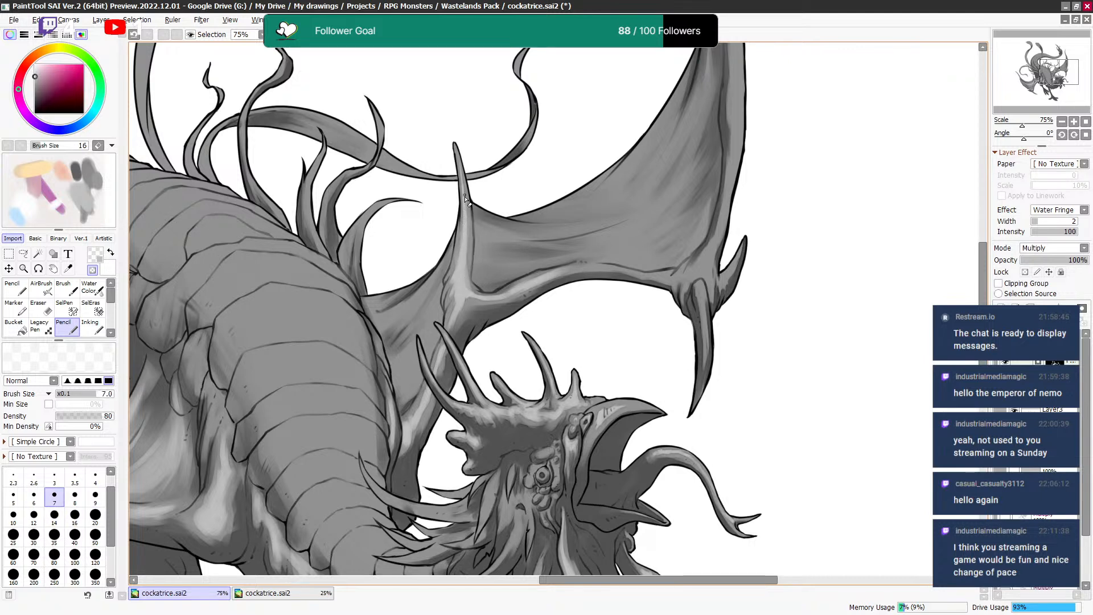
pyautogui.press(']')
pyautogui.press(']')
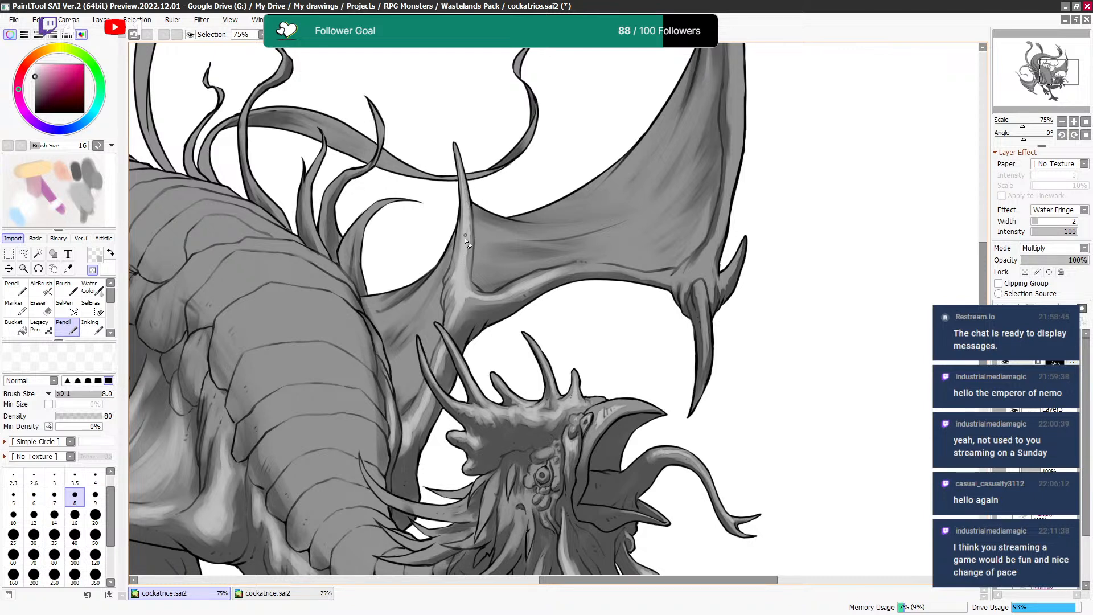
# Highlight the middle and outer stretches of the far wing's bone up to the claw joint at sizes 9 to 16.
pyautogui.press(']')
pyautogui.press(']')
pyautogui.press(']')
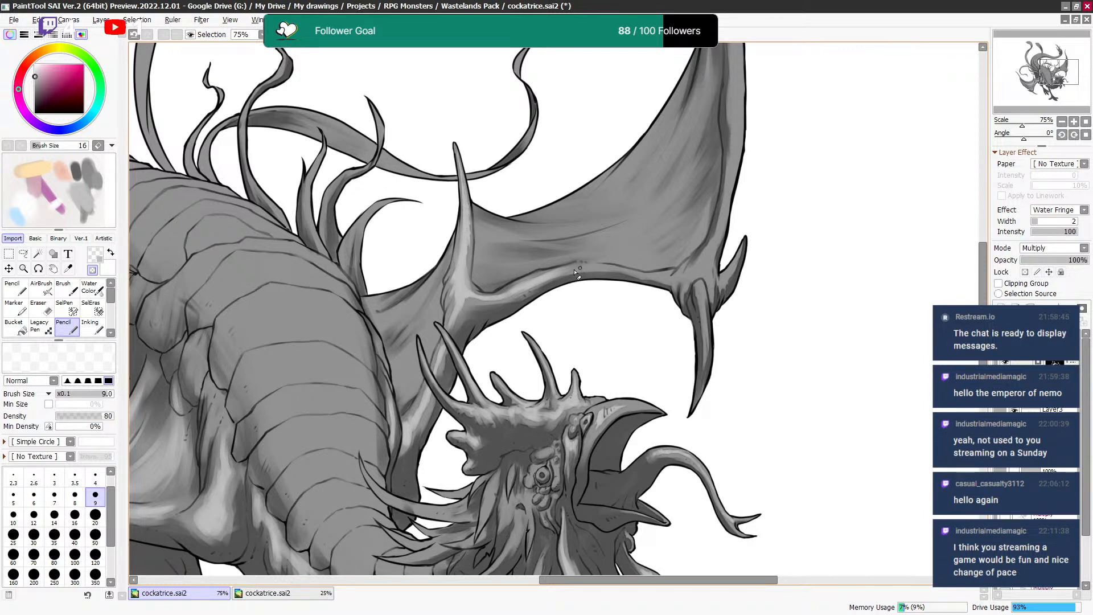
pyautogui.press('[')
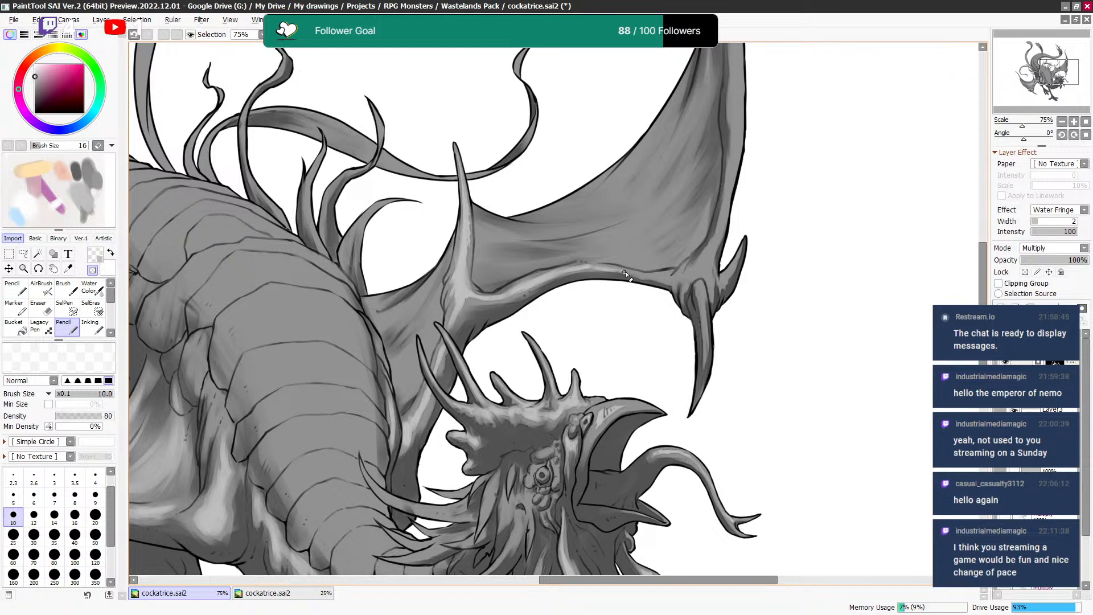
pyautogui.press(']')
pyautogui.press(']')
pyautogui.keyDown('alt'); pyautogui.click(639, 279); pyautogui.keyUp('alt')
pyautogui.press(']')
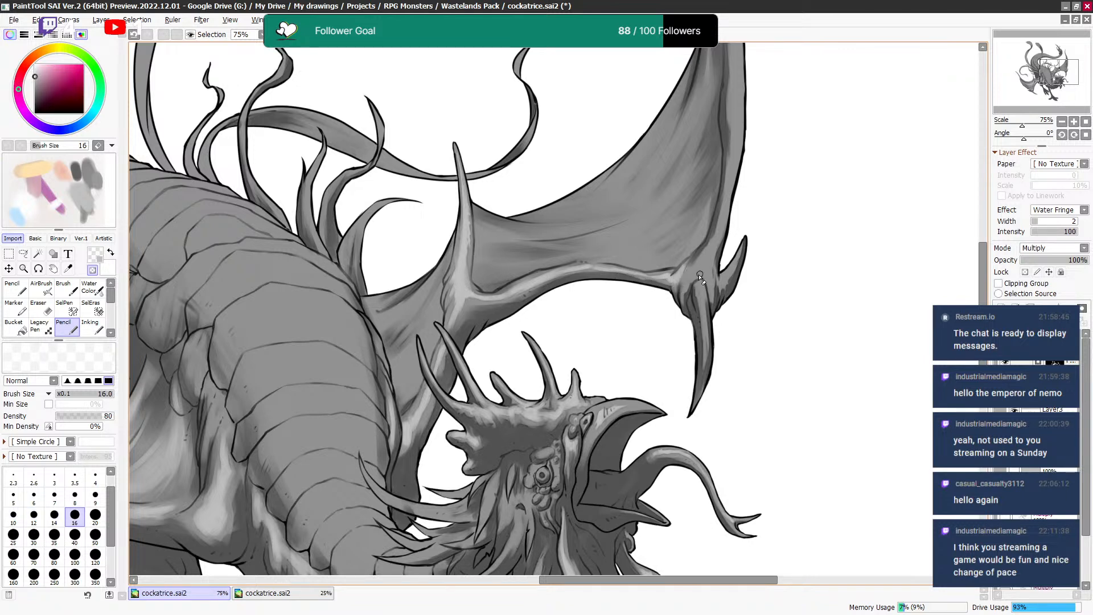
# Define the highlights on the far wing's claw joint and carve the large hanging claw at size 8.
pyautogui.press('c')
pyautogui.press(']')
pyautogui.press('[')
pyautogui.press('[')
pyautogui.press(']')
pyautogui.press('[')
pyautogui.press('[')
pyautogui.press('[')
pyautogui.press('[')
pyautogui.press('[')
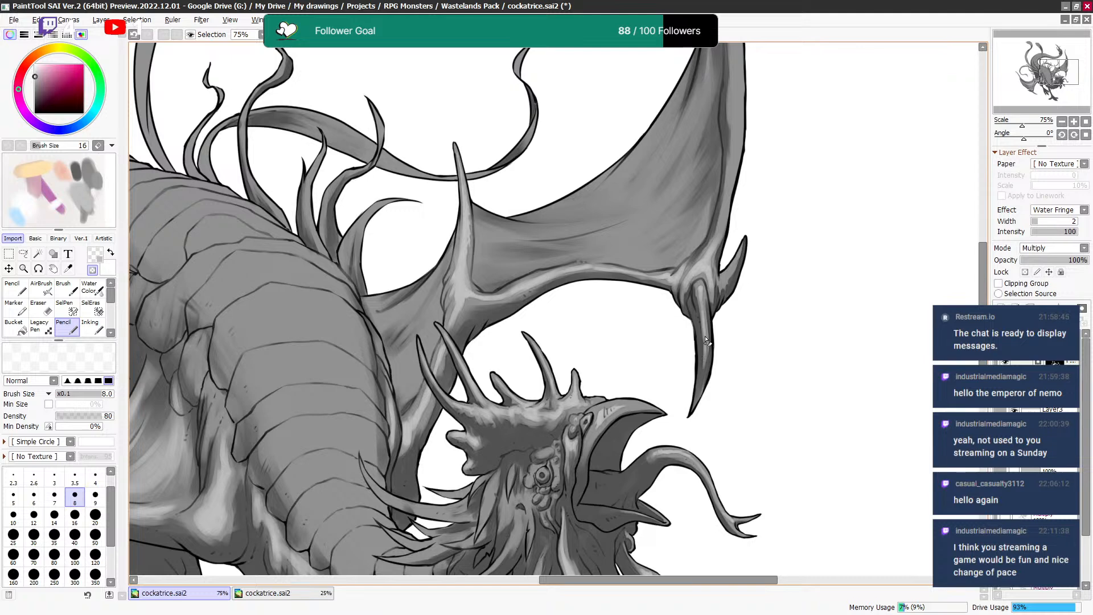
# Brighten the far wing's small outer claw with transparent strokes at size 10.
pyautogui.press(']')
pyautogui.press(']')
pyautogui.press(']')
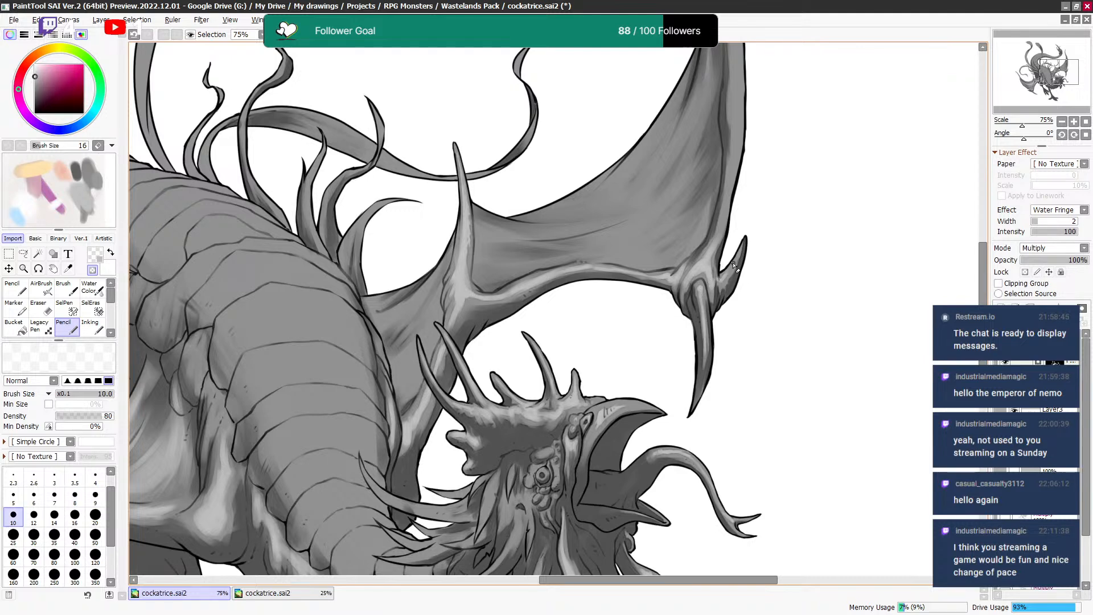
# Highlight the far wing's outer bone upward from the claw joint with transparent strokes at sizes 12 to 20.
pyautogui.moveTo(732, 270); pyautogui.dragTo(673, 342)
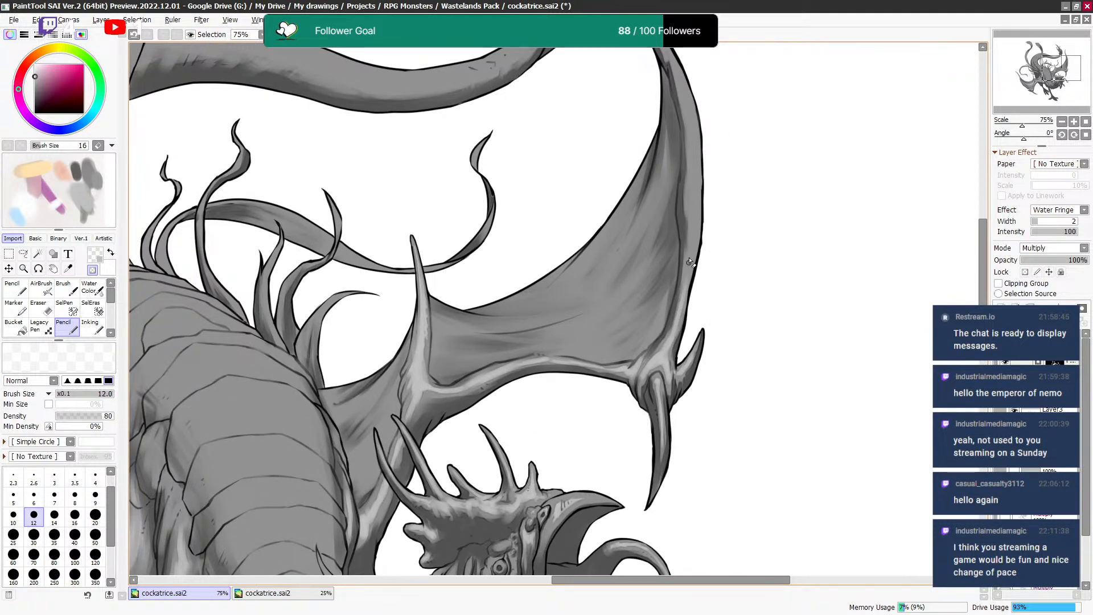
pyautogui.press(']')
pyautogui.moveTo(686, 267); pyautogui.dragTo(653, 388)
pyautogui.press(']')
pyautogui.press(']')
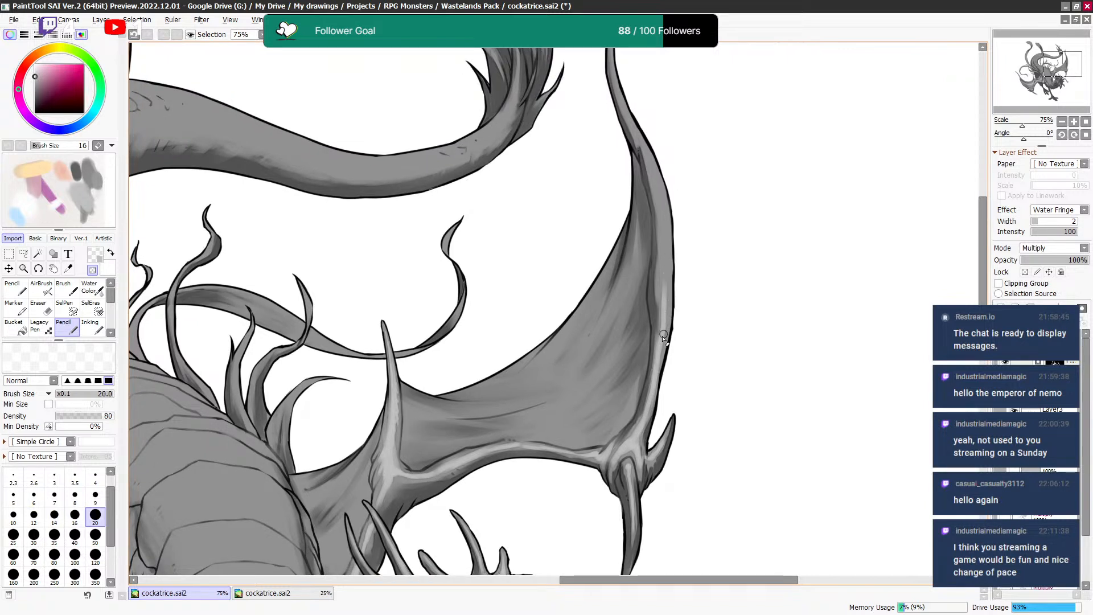
# Continue the highlight up the far wing's outer bone toward the wing tip, varying the transparent brush's size.
pyautogui.moveTo(668, 273)
pyautogui.mouseDown()
pyautogui.moveTo(661, 298)
pyautogui.moveTo(654, 199)
pyautogui.moveTo(621, 336)
pyautogui.mouseUp()
pyautogui.press(']')
pyautogui.press(']')
pyautogui.press('[')
pyautogui.press('[')
pyautogui.press('[')
pyautogui.press('[')
pyautogui.press('[')
pyautogui.press('[')
pyautogui.press('[')
pyautogui.press(']')
pyautogui.press(']')
pyautogui.moveTo(590, 279); pyautogui.dragTo(616, 370)
pyautogui.press(']')
pyautogui.press('[')
pyautogui.press('[')
# Brighten the upper edge of the far wing's membrane with broad transparent strokes.
pyautogui.moveTo(433, 510)
pyautogui.mouseDown()
pyautogui.moveTo(570, 287)
pyautogui.moveTo(596, 285)
pyautogui.mouseUp()
pyautogui.press(']')
pyautogui.press(']')
pyautogui.press(']')
pyautogui.press(']')
pyautogui.press(']')
pyautogui.press(']')
pyautogui.moveTo(540, 308); pyautogui.dragTo(621, 266)
pyautogui.press(']')
pyautogui.moveTo(575, 299)
pyautogui.mouseDown()
pyautogui.moveTo(605, 281)
pyautogui.moveTo(604, 290)
pyautogui.mouseUp()
# Strengthen the highlight along the membrane's curved upper edge with transparent strokes at size 25.
pyautogui.press('-')
pyautogui.press('-')
pyautogui.press('[')
pyautogui.press('[')
pyautogui.moveTo(648, 257)
pyautogui.mouseDown()
pyautogui.moveTo(566, 310)
pyautogui.moveTo(692, 154)
pyautogui.mouseUp()
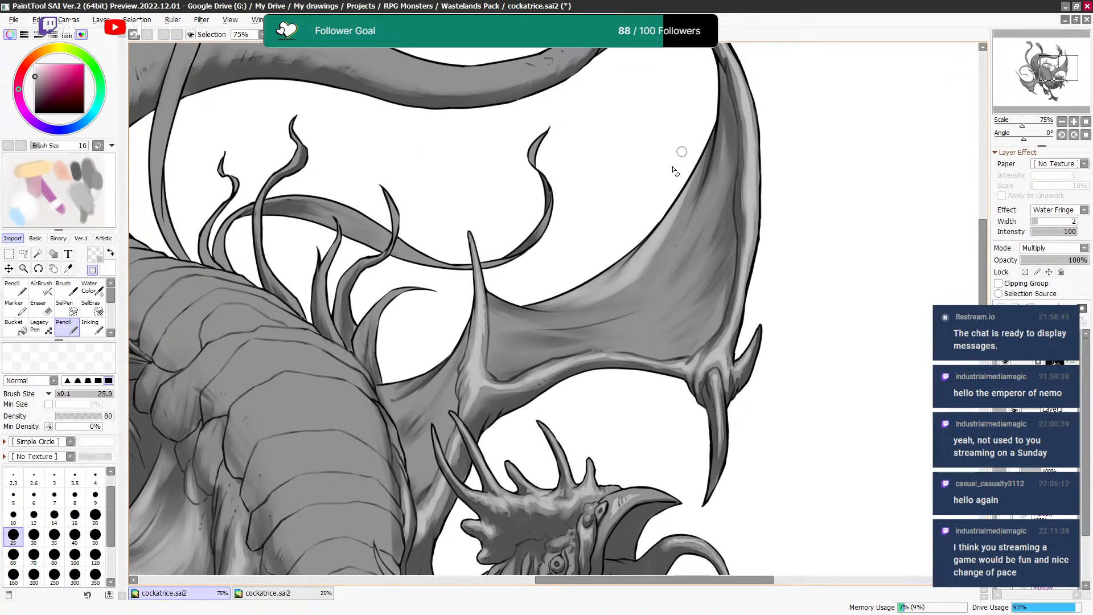
# Soften the membrane-edge highlight by alternating grey strokes at sizes 35 and 25 with transparent strokes at size 25.
pyautogui.press('-')
pyautogui.press(']')
pyautogui.press(']')
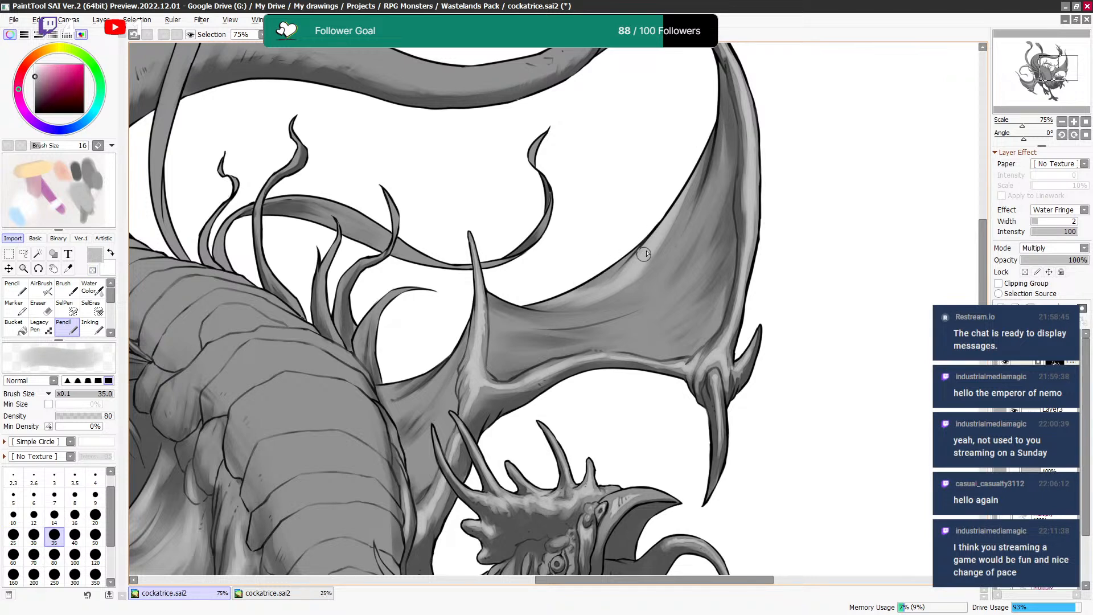
pyautogui.press('[')
pyautogui.press('-')
pyautogui.press('[')
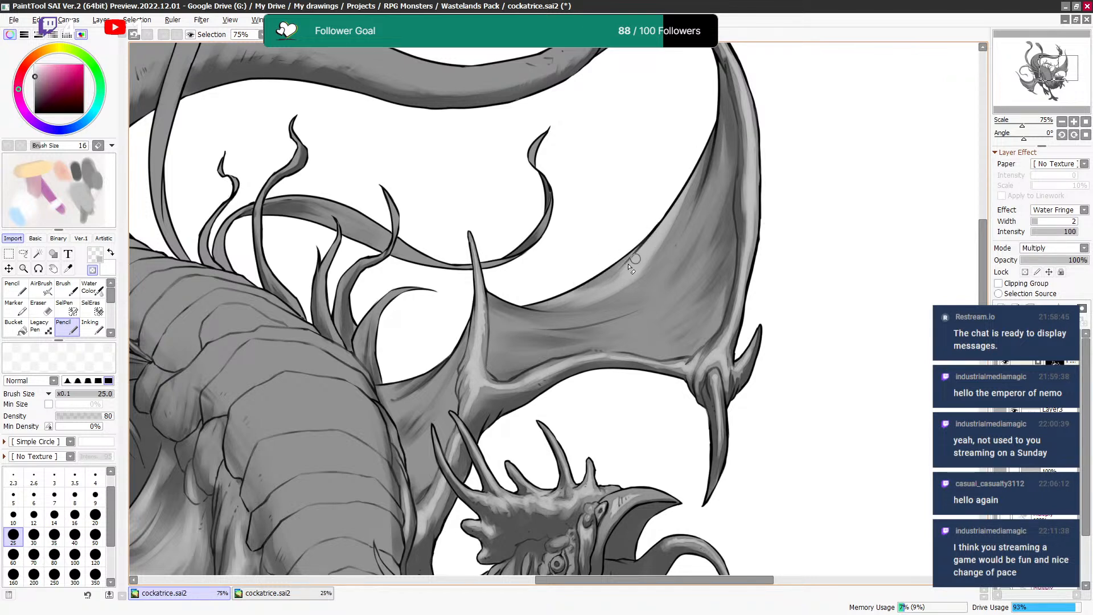
pyautogui.press('-')
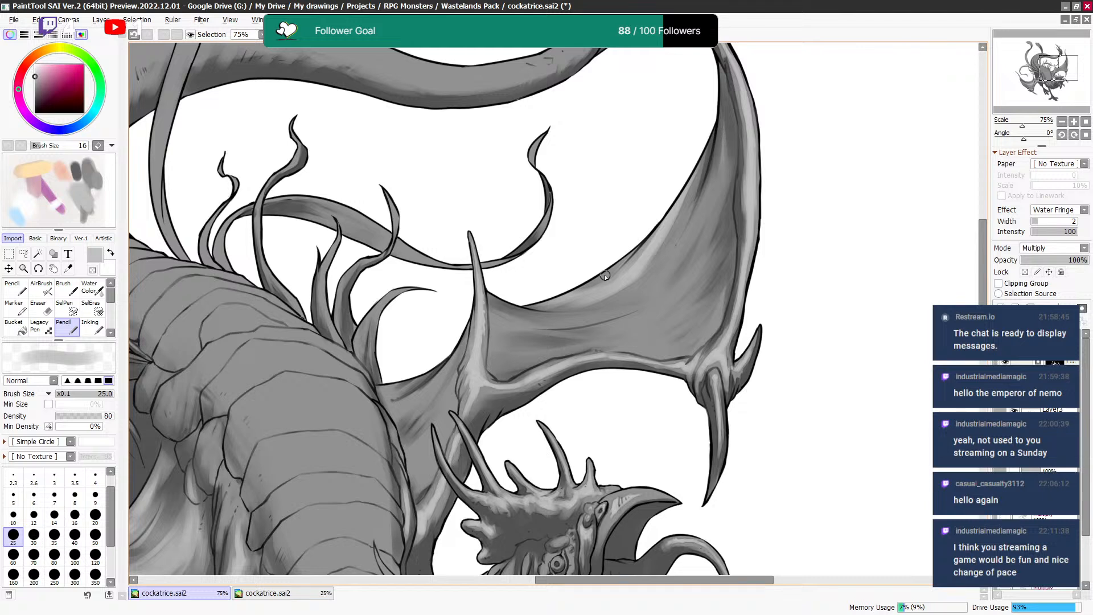
# Spread the highlight down across the far wing's membrane with transparent strokes of varying size, up to 60.
pyautogui.press('-')
pyautogui.press(']')
pyautogui.press(']')
pyautogui.press(']')
pyautogui.press(']')
pyautogui.press('[')
pyautogui.press('[')
pyautogui.press('[')
pyautogui.press(']')
pyautogui.press(']')
pyautogui.press(']')
pyautogui.press(']')
pyautogui.press(']')
pyautogui.press('[')
pyautogui.press('[')
pyautogui.press('[')
pyautogui.press('[')
pyautogui.press('[')
pyautogui.press('[')
pyautogui.press('[')
pyautogui.press('[')
pyautogui.press(']')
pyautogui.press(']')
pyautogui.press(']')
pyautogui.press(']')
pyautogui.press(']')
pyautogui.press(']')
pyautogui.press(']')
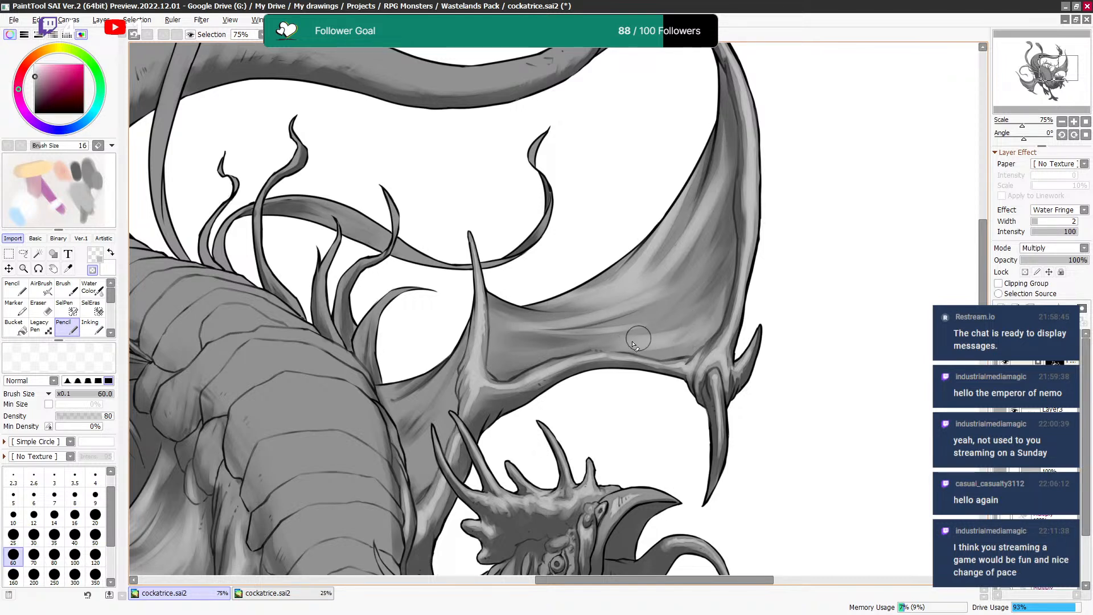
# Define the folds of the far wing's membrane with narrower transparent strokes, starting at size 25.
pyautogui.press('[')
pyautogui.press('[')
pyautogui.press('[')
pyautogui.press('[')
pyautogui.press('[')
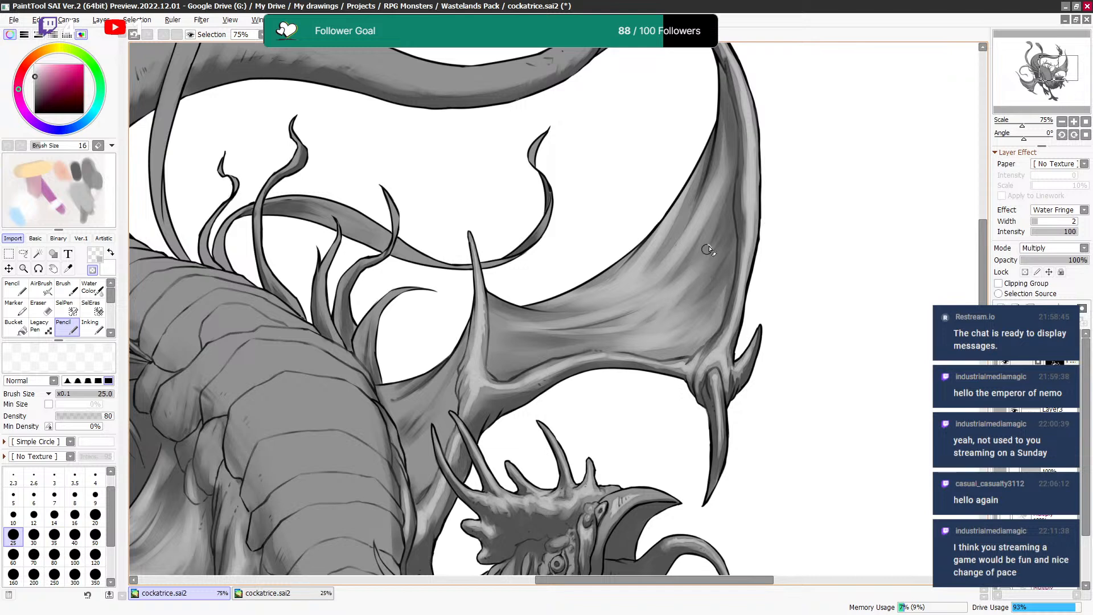
pyautogui.press(']')
pyautogui.press(']')
pyautogui.press(']')
pyautogui.press(']')
pyautogui.press(']')
pyautogui.press('[')
pyautogui.press('[')
pyautogui.moveTo(650, 267); pyautogui.dragTo(691, 190)
# Soften the membrane's highlight with broad grey strokes at sizes 80, 100 and 60.
pyautogui.press('-')
pyautogui.press(']')
pyautogui.press(']')
pyautogui.press(']')
pyautogui.press(']')
pyautogui.press(']')
pyautogui.press(']')
pyautogui.press('[')
pyautogui.press('[')
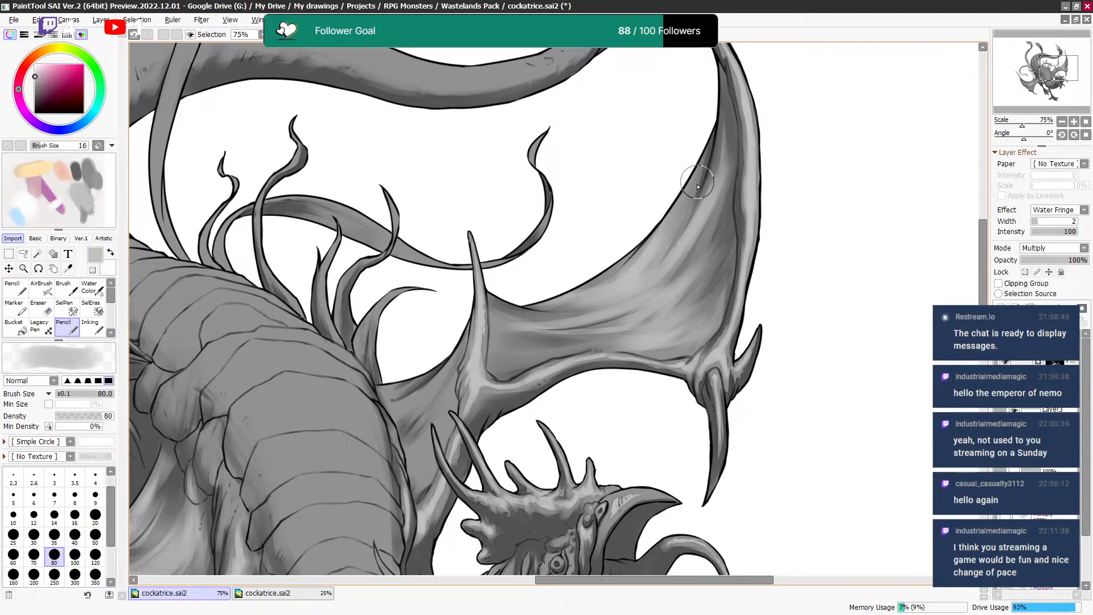
pyautogui.press(']')
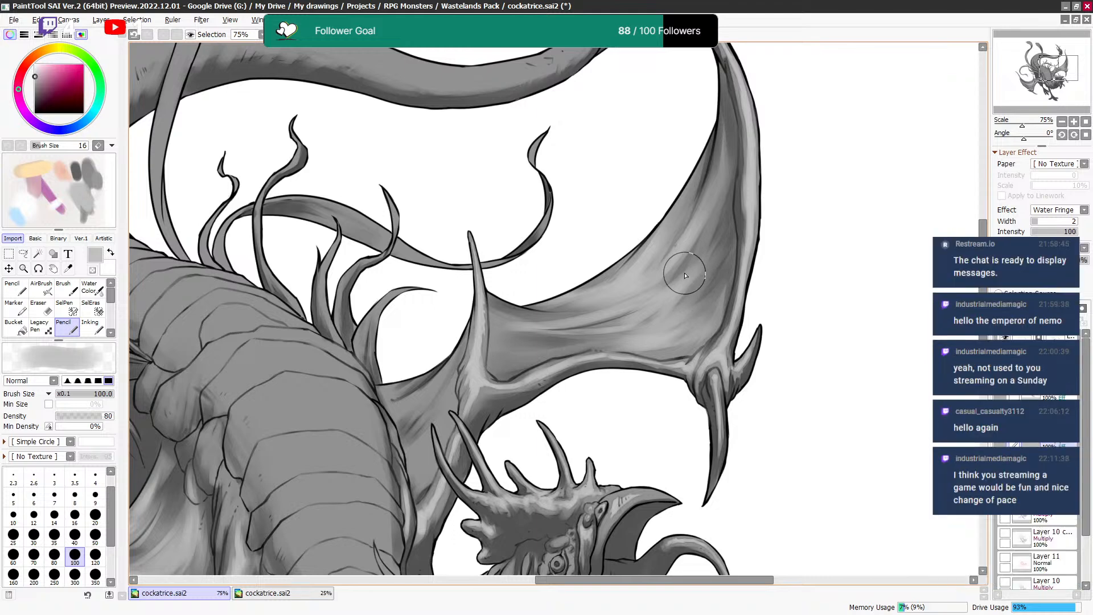
pyautogui.press('[')
pyautogui.press('[')
pyautogui.press('[')
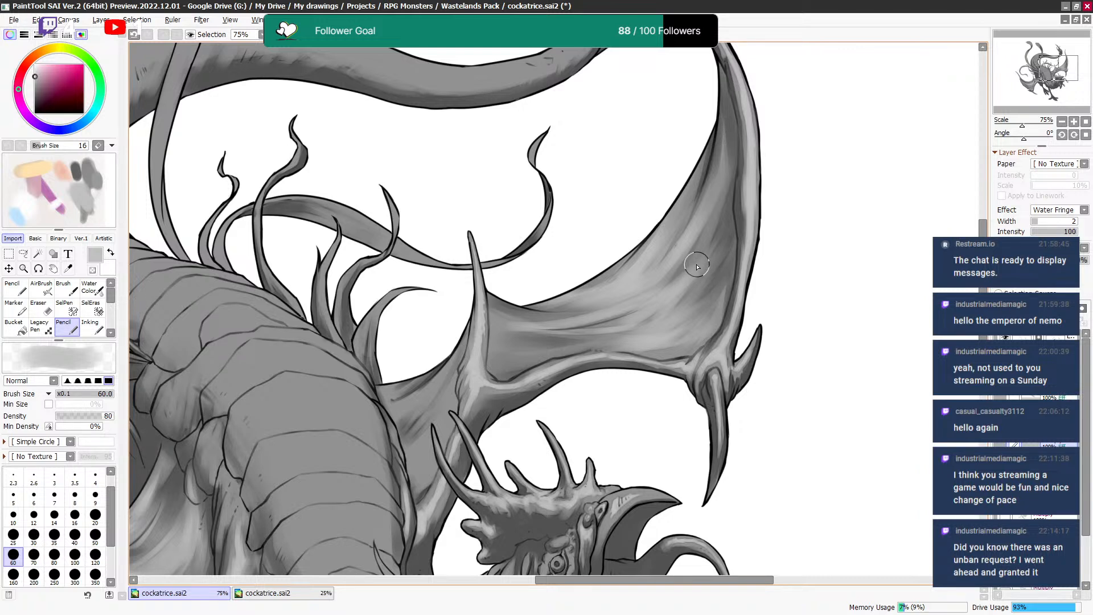
# Refine the membrane's outer folds with transparent strokes at size 50 and grey touch-ups at size 35, and save the illustration.
pyautogui.press('e')
pyautogui.press('[')
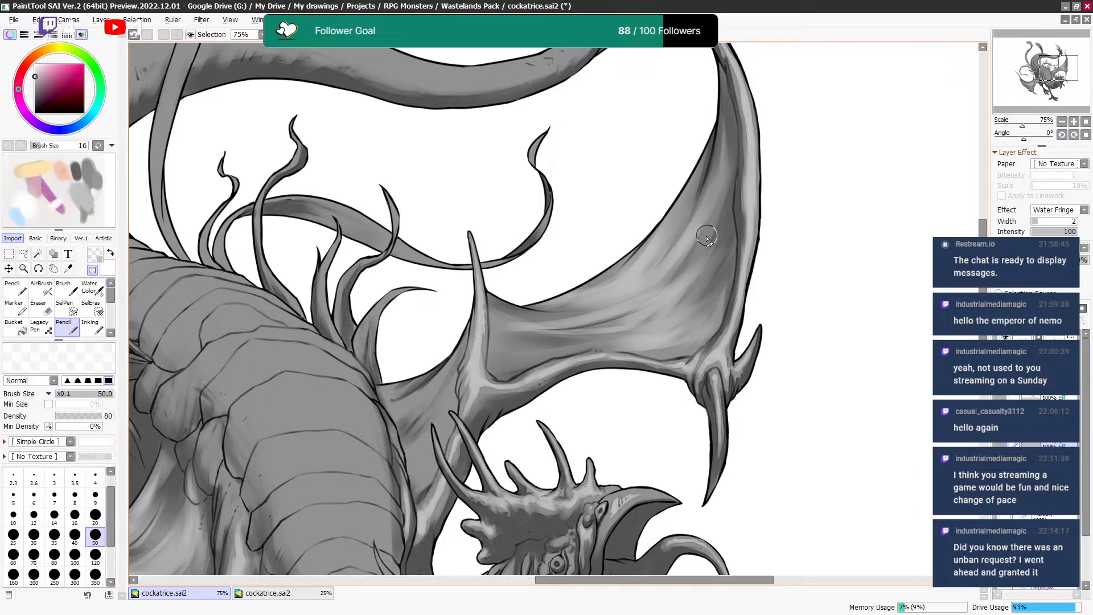
pyautogui.press('[')
pyautogui.press('[')
pyautogui.moveTo(686, 263); pyautogui.dragTo(717, 198)
pyautogui.hotkey('ctrl', 'z')
pyautogui.press('-')
pyautogui.moveTo(695, 248); pyautogui.dragTo(702, 221)
pyautogui.hotkey('ctrl', 's')
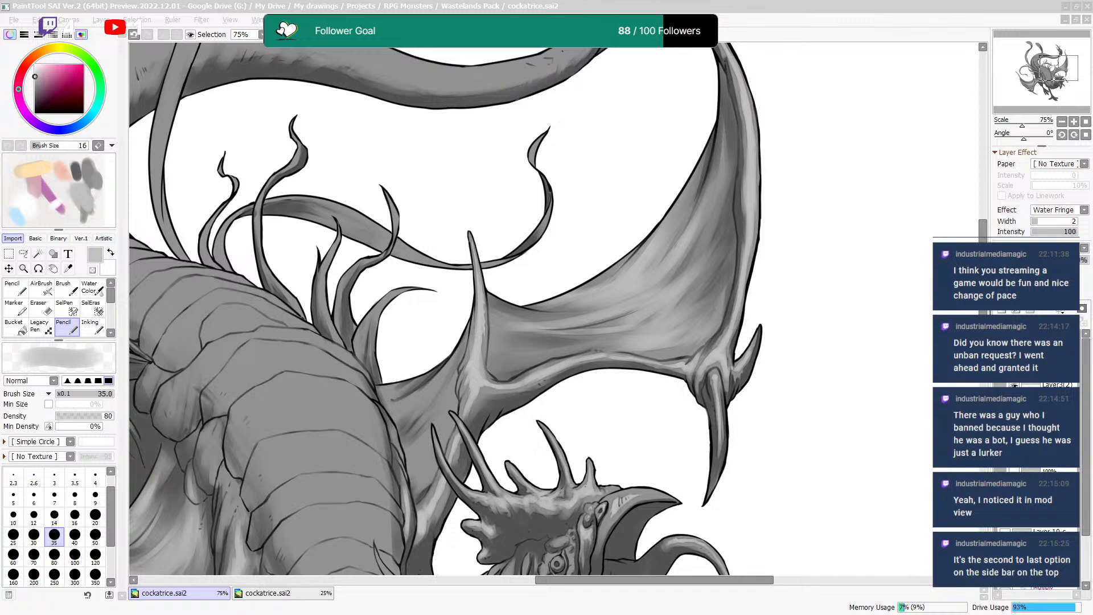
# Highlight the narrow skin fold where the near wing meets the neck plates, using transparent strokes up to size 14.
pyautogui.click(597, 111)
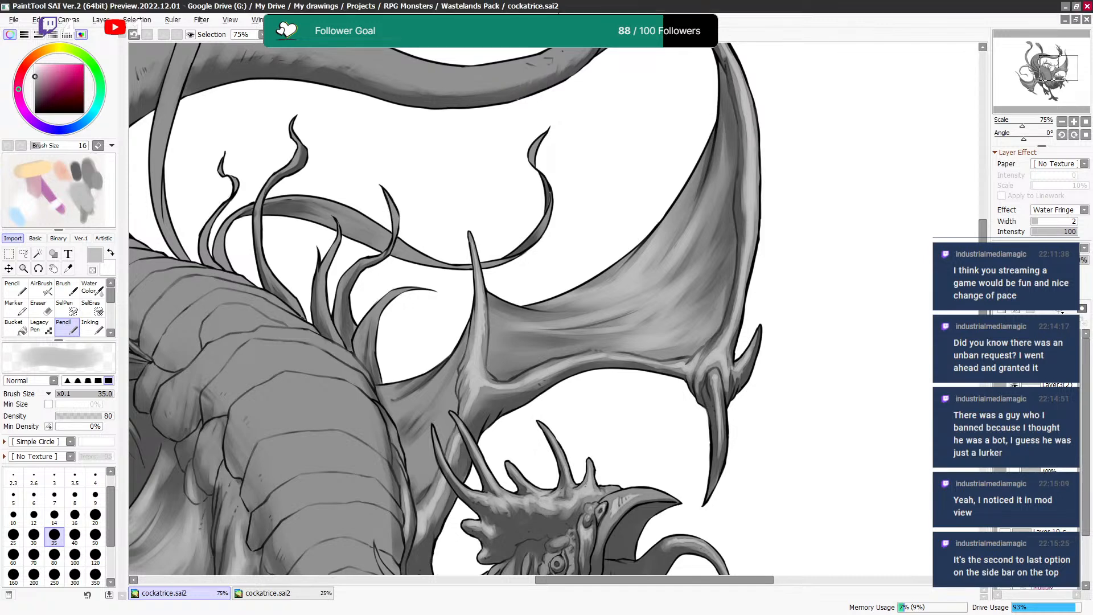
pyautogui.moveTo(432, 491)
pyautogui.mouseDown()
pyautogui.moveTo(544, 314)
pyautogui.moveTo(543, 285)
pyautogui.mouseUp()
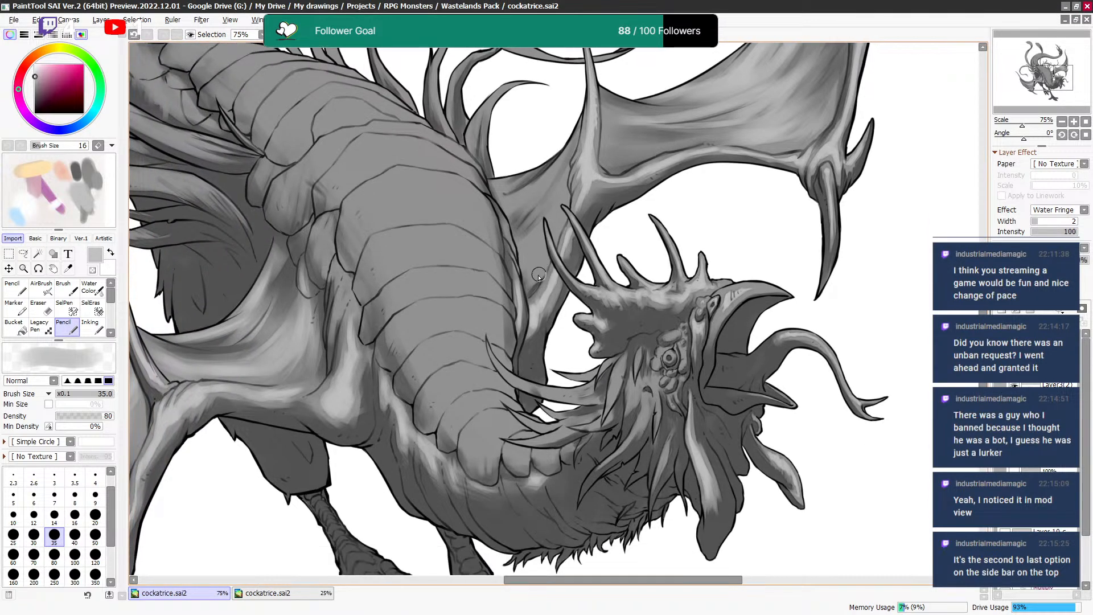
pyautogui.press('[')
pyautogui.press('-')
pyautogui.press('[')
pyautogui.press('[')
pyautogui.press('[')
pyautogui.press('[')
pyautogui.press('[')
pyautogui.press('[')
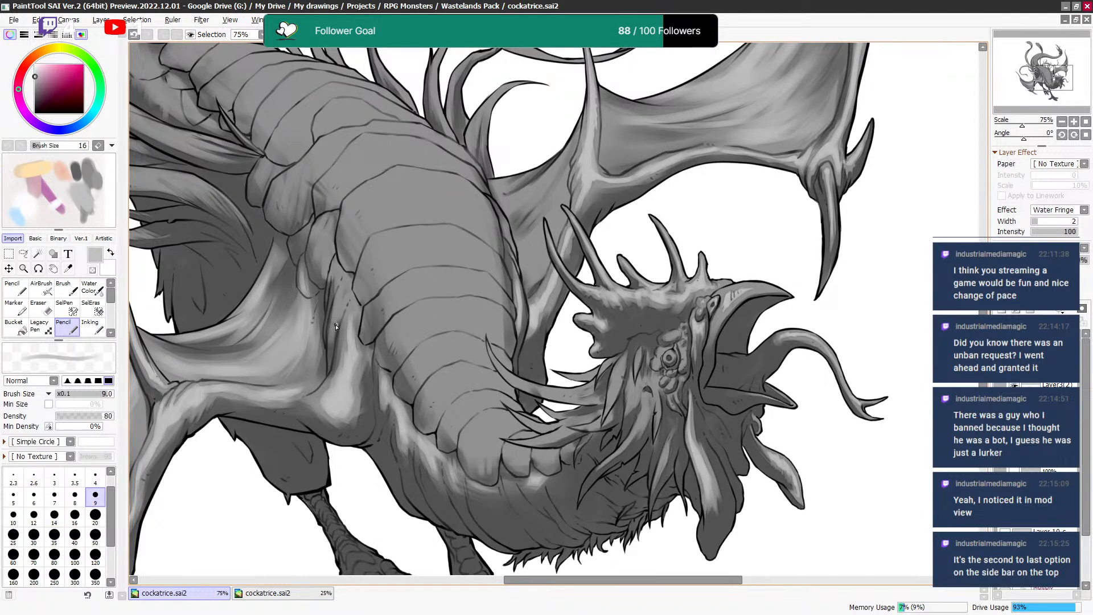
pyautogui.press(']')
pyautogui.press(']')
pyautogui.press('[')
pyautogui.moveTo(344, 300); pyautogui.dragTo(354, 323)
pyautogui.press(']')
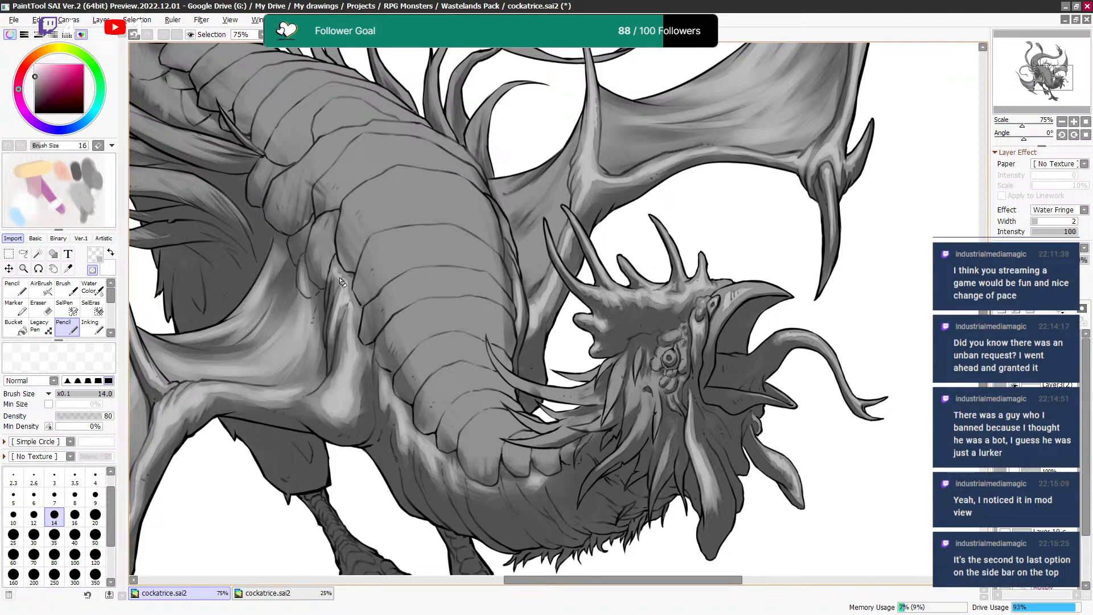
# Brighten the small lobe above that fold with transparent strokes at sizes 16 and 14, blending with grey down to size 9.
pyautogui.press(']')
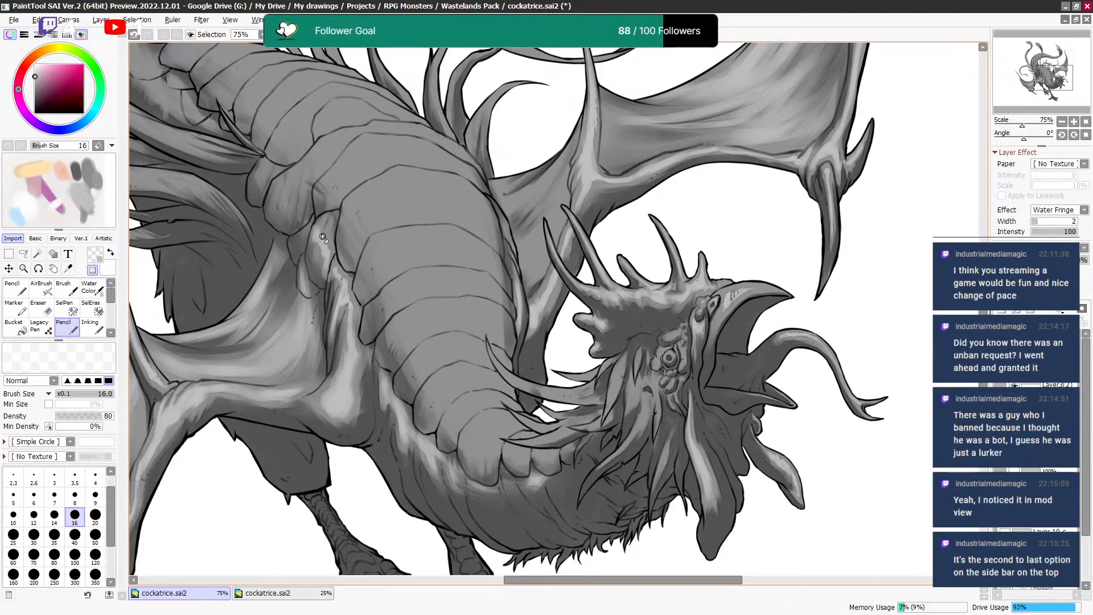
pyautogui.press('e')
pyautogui.press('[')
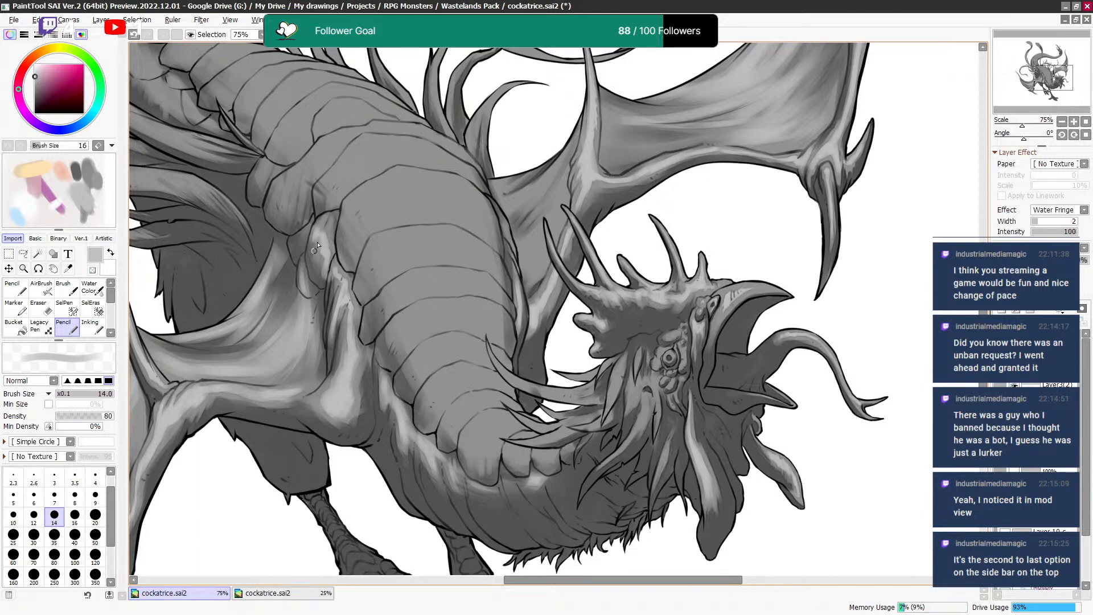
pyautogui.press('e')
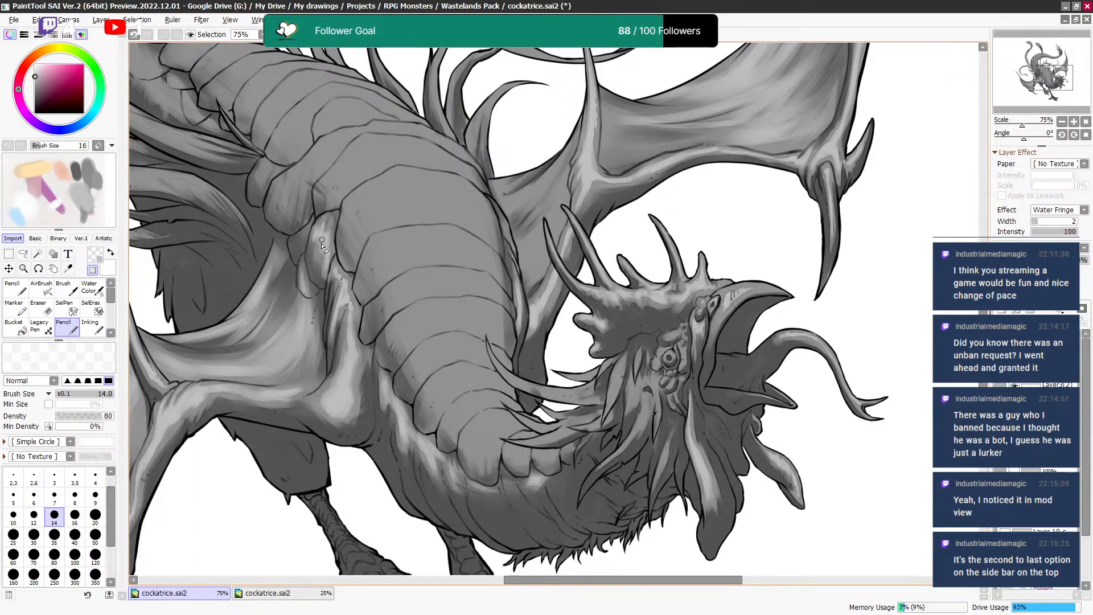
pyautogui.press('[')
pyautogui.press('[')
pyautogui.press('[')
pyautogui.press('e')
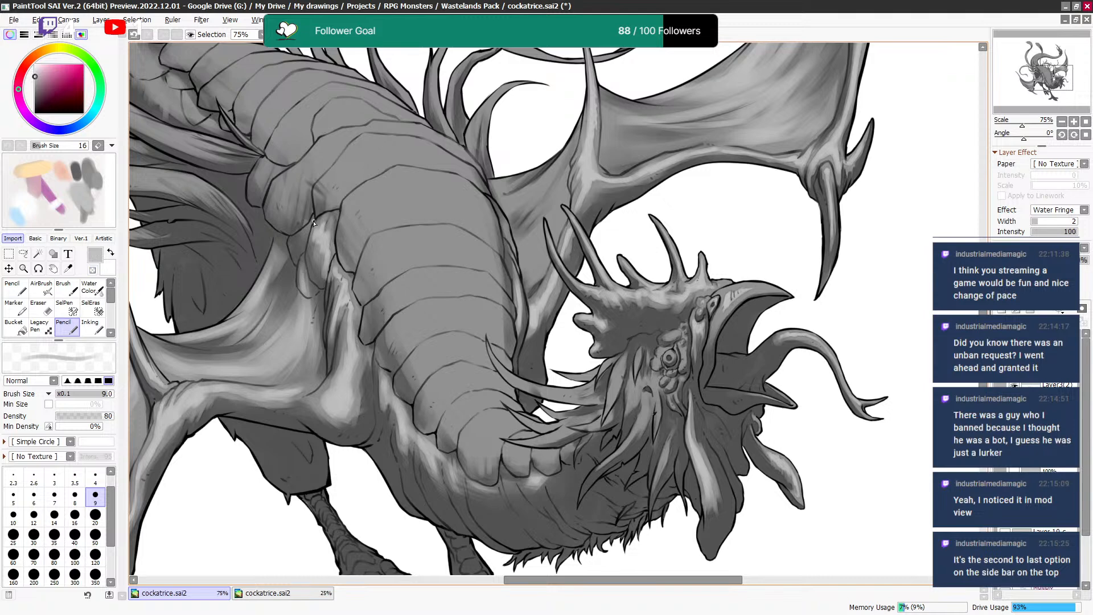
pyautogui.scroll(2, 324, 285)
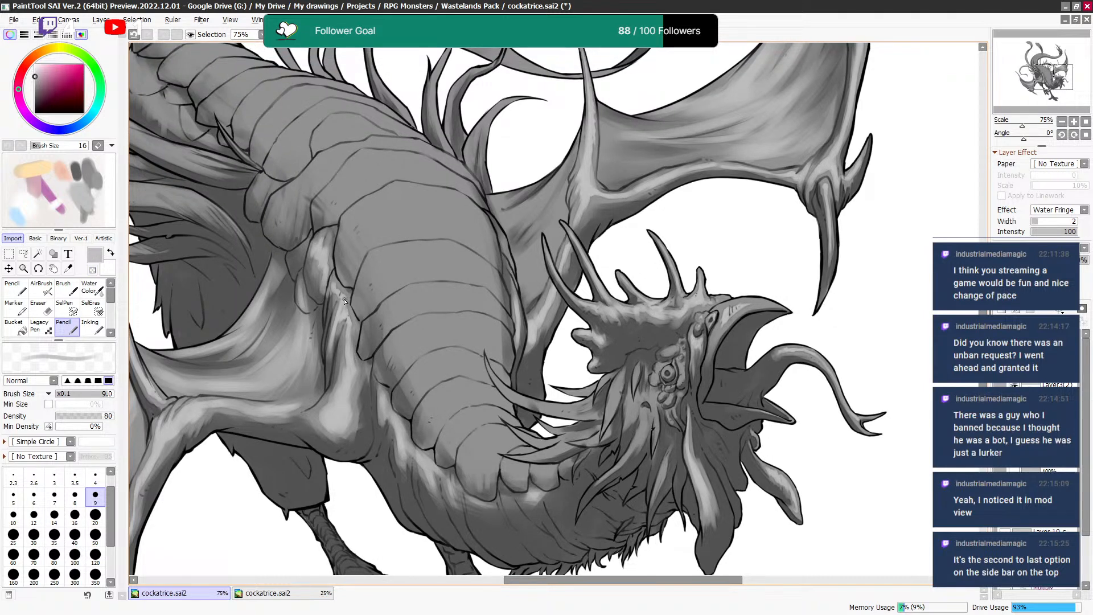
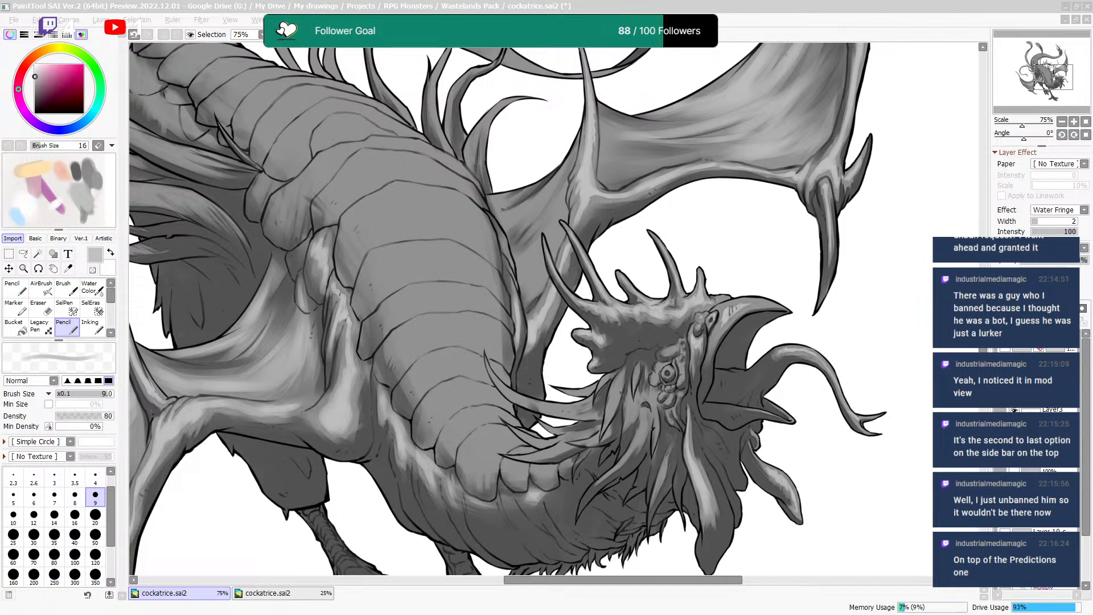
# Brighten the feathers overlapping the lower neck plates with fine transparent strokes at sizes 12 and 10.
pyautogui.moveTo(693, 287)
pyautogui.mouseDown()
pyautogui.moveTo(660, 215)
pyautogui.moveTo(584, 218)
pyautogui.mouseUp()
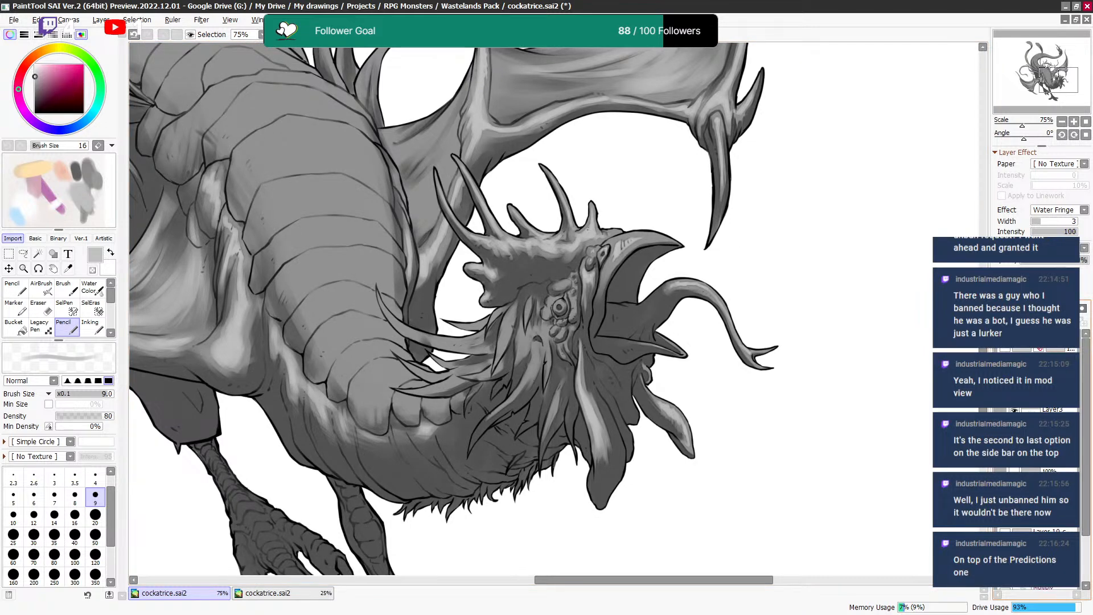
pyautogui.hotkey('ctrl', 'z')
pyautogui.press('-')
pyautogui.press(']')
pyautogui.press(']')
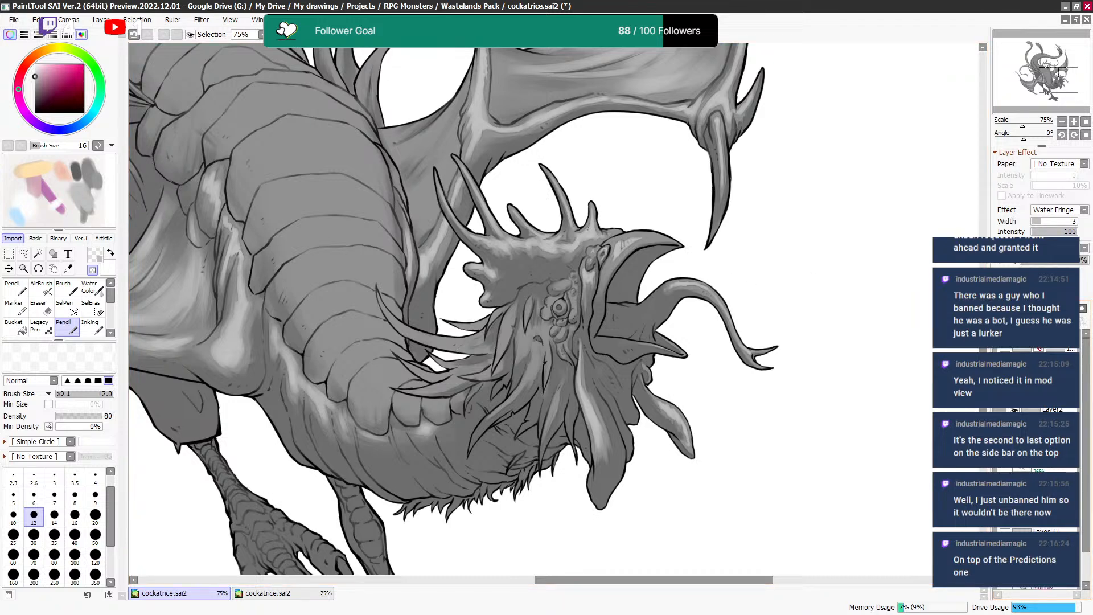
pyautogui.hotkey('ctrl', 'y')
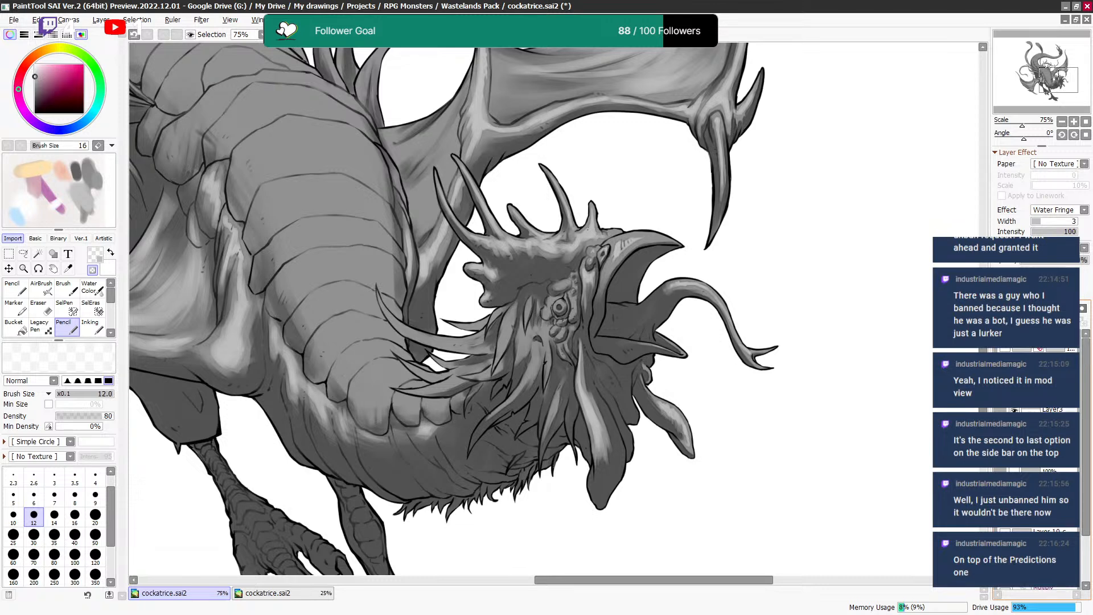
pyautogui.moveTo(401, 364); pyautogui.dragTo(400, 361)
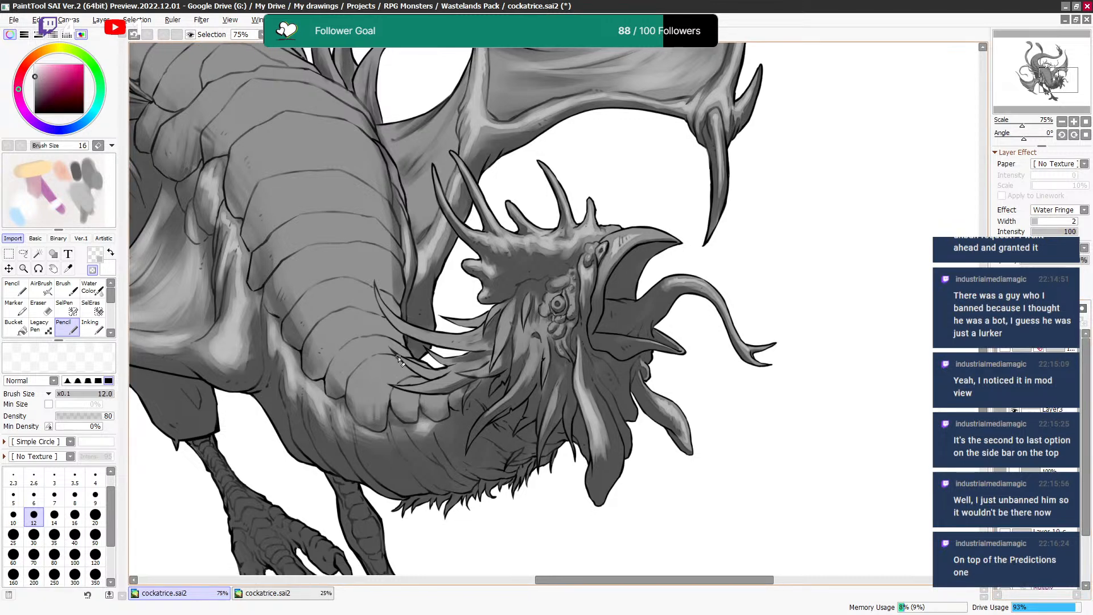
pyautogui.press('[')
pyautogui.press('[')
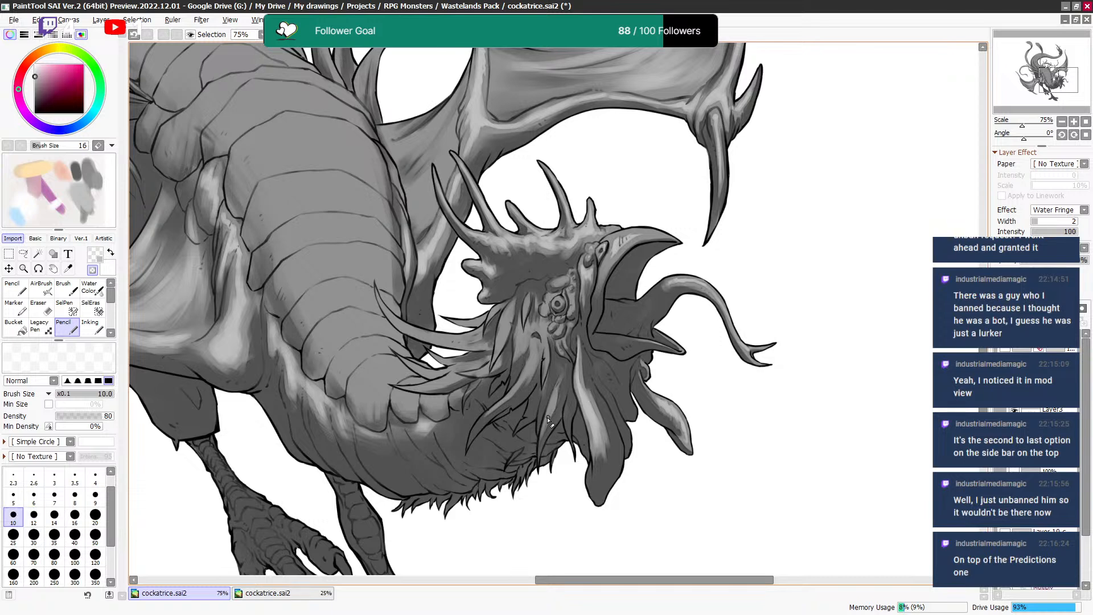
# Highlight the hanging feathers below the eye with transparent strokes at sizes 16 and 14.
pyautogui.press(']')
pyautogui.press(']')
pyautogui.press(']')
pyautogui.press(']')
pyautogui.press(']')
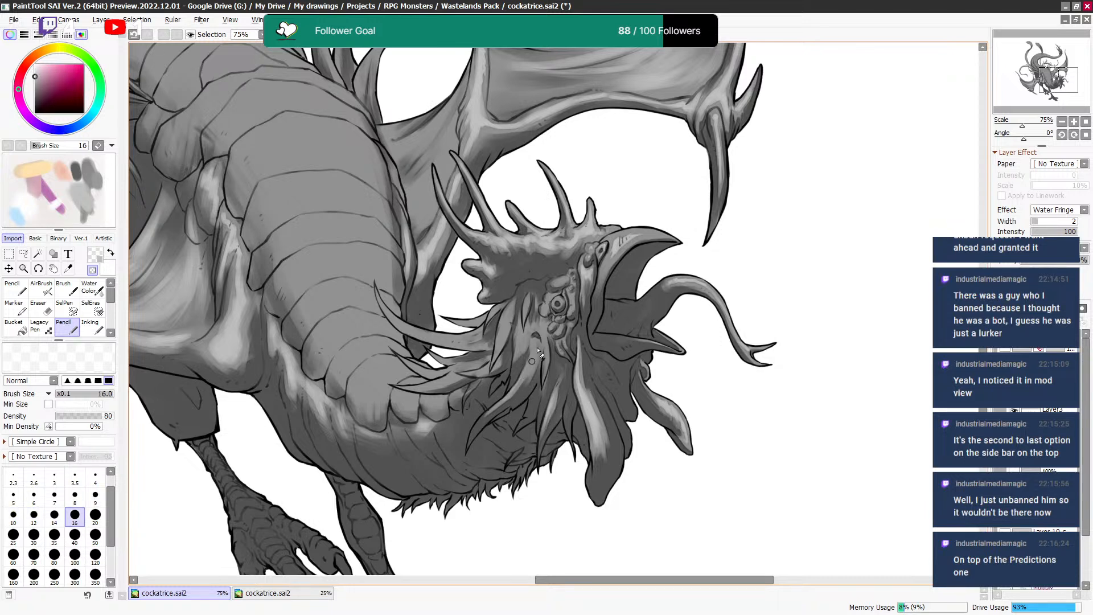
pyautogui.press('[')
pyautogui.press('[')
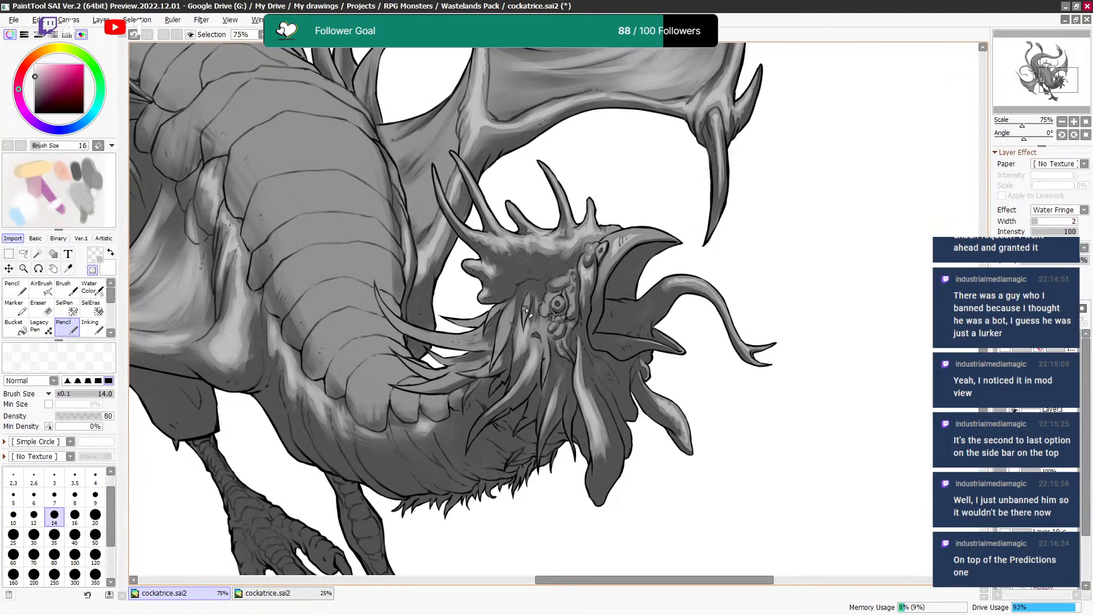
# Sharpen the individual feathers behind the eye by alternating transparent and grey strokes around size 10.
pyautogui.press('[')
pyautogui.press('[')
pyautogui.press('[')
pyautogui.press(']')
pyautogui.press(']')
pyautogui.press(']')
pyautogui.press('[')
pyautogui.press('[')
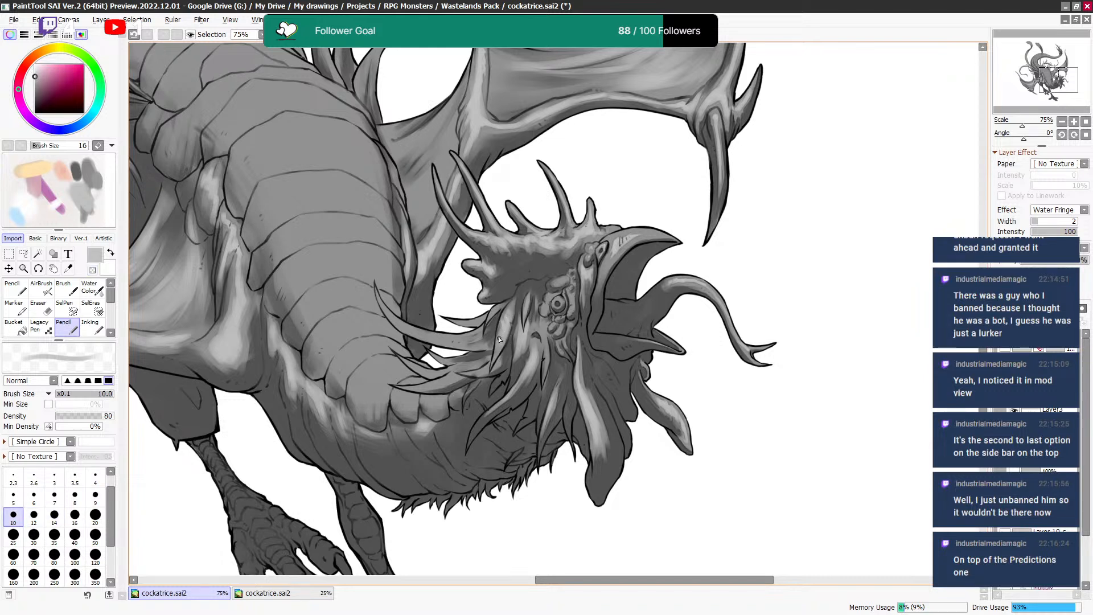
pyautogui.press('[')
pyautogui.press('[')
pyautogui.press('e')
pyautogui.press(']')
pyautogui.press(']')
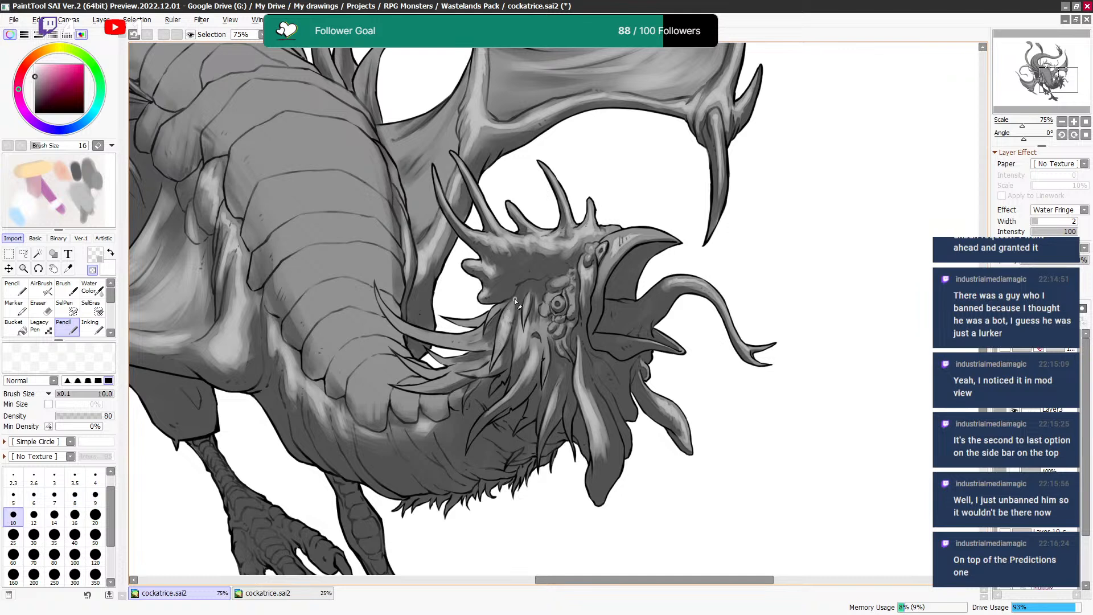
# Brighten the long feathers behind the head with transparent strokes at sizes 12 to 20, softening them with grey at size 14.
pyautogui.press(']')
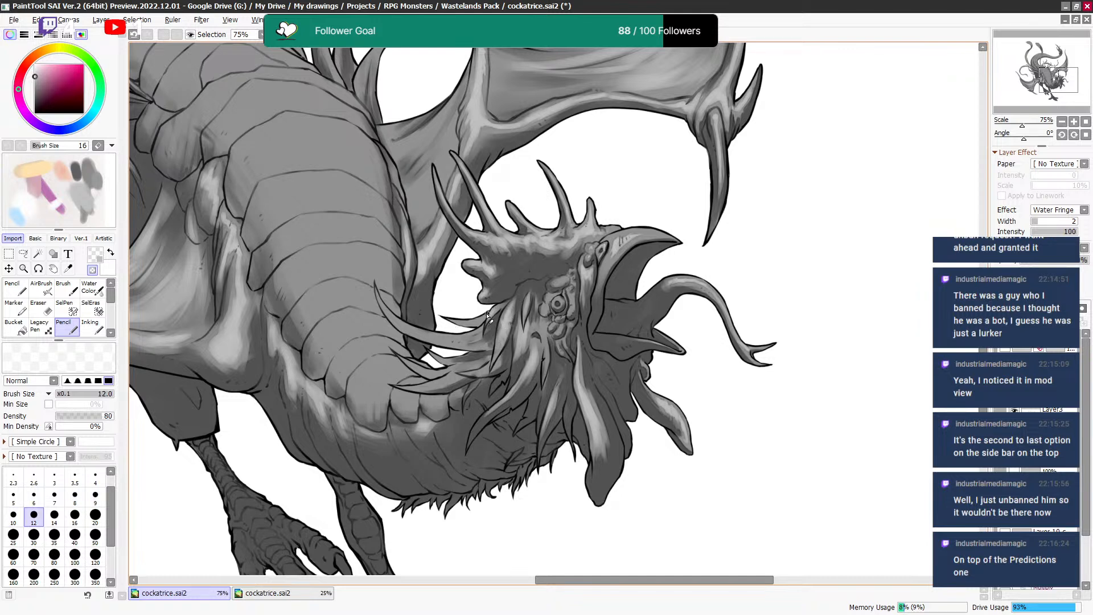
pyautogui.press(']')
pyautogui.press(']')
pyautogui.press('[')
pyautogui.press('[')
pyautogui.press(']')
pyautogui.press(']')
pyautogui.press(']')
pyautogui.press(']')
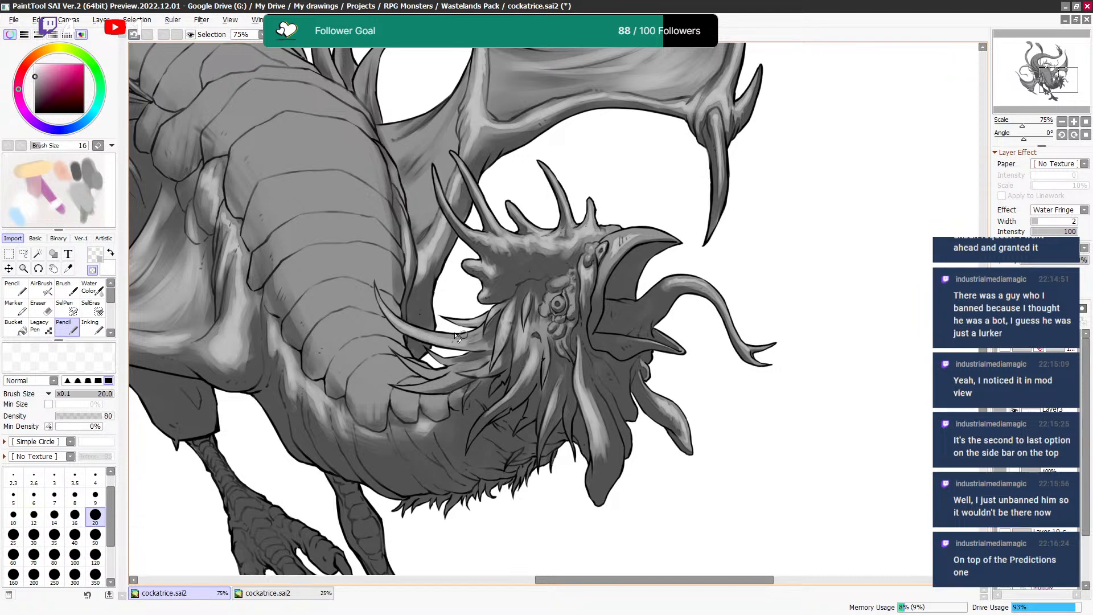
pyautogui.press('e')
pyautogui.press('[')
pyautogui.press('[')
pyautogui.press('[')
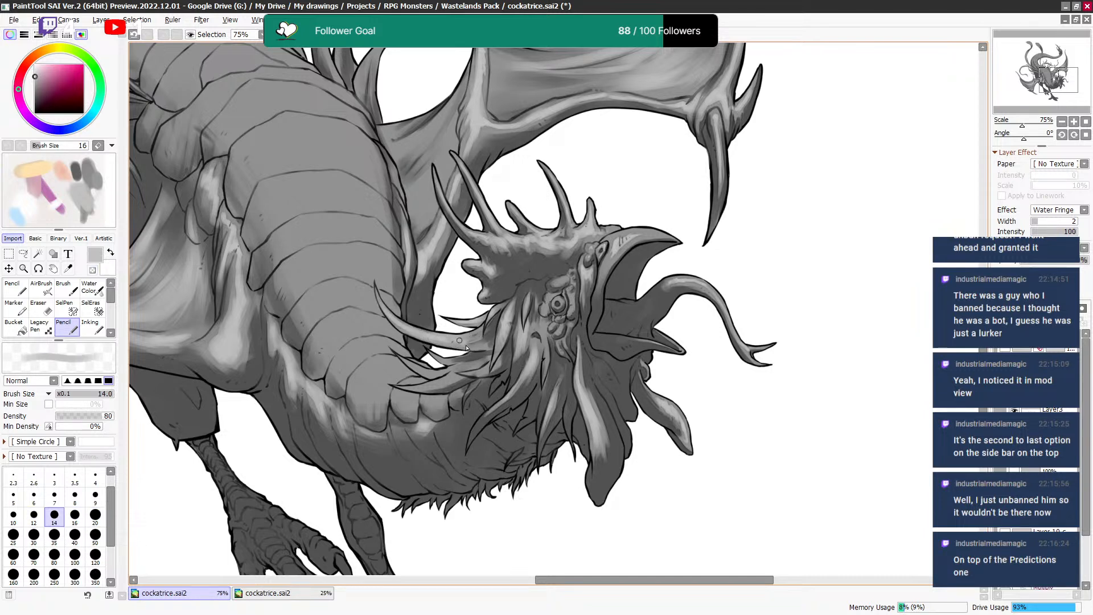
# Carve highlights along the pointed feathers over the lower neck with transparent strokes, varying the size up to 16.
pyautogui.press('e')
pyautogui.press('[')
pyautogui.press(']')
pyautogui.press(']')
pyautogui.press('[')
pyautogui.press('[')
pyautogui.press(']')
pyautogui.moveTo(415, 367); pyautogui.dragTo(456, 381)
pyautogui.press(']')
pyautogui.press('[')
pyautogui.press('[')
pyautogui.press(']')
pyautogui.press(']')
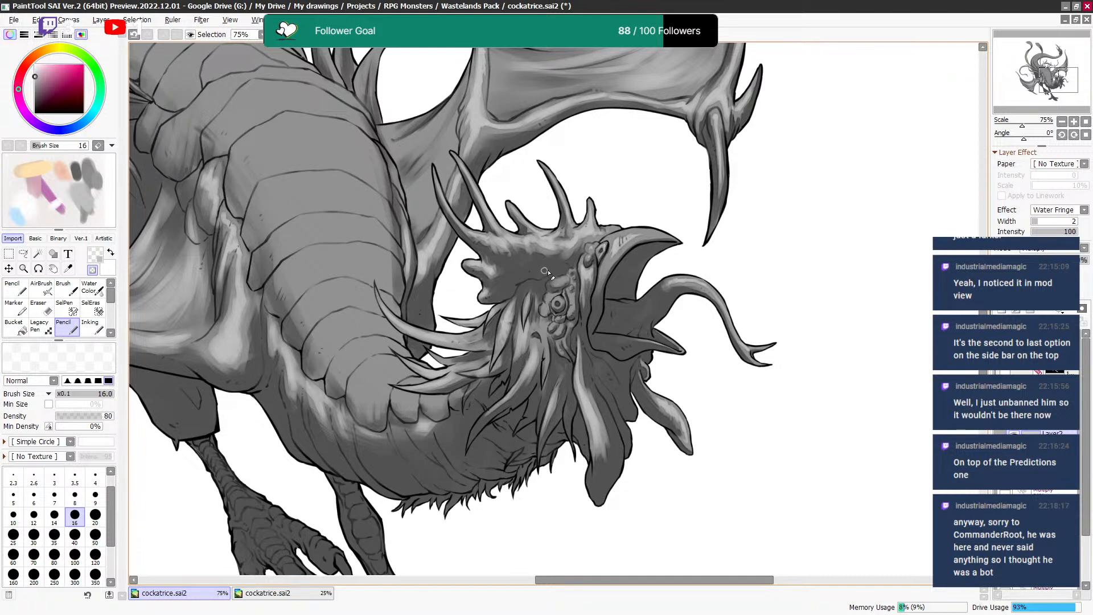
# Return to Layer2 and brighten the neck plates closest to the feathers with transparent strokes at sizes 60 and 40.
pyautogui.moveTo(566, 287); pyautogui.dragTo(560, 280)
pyautogui.click(1051, 433)
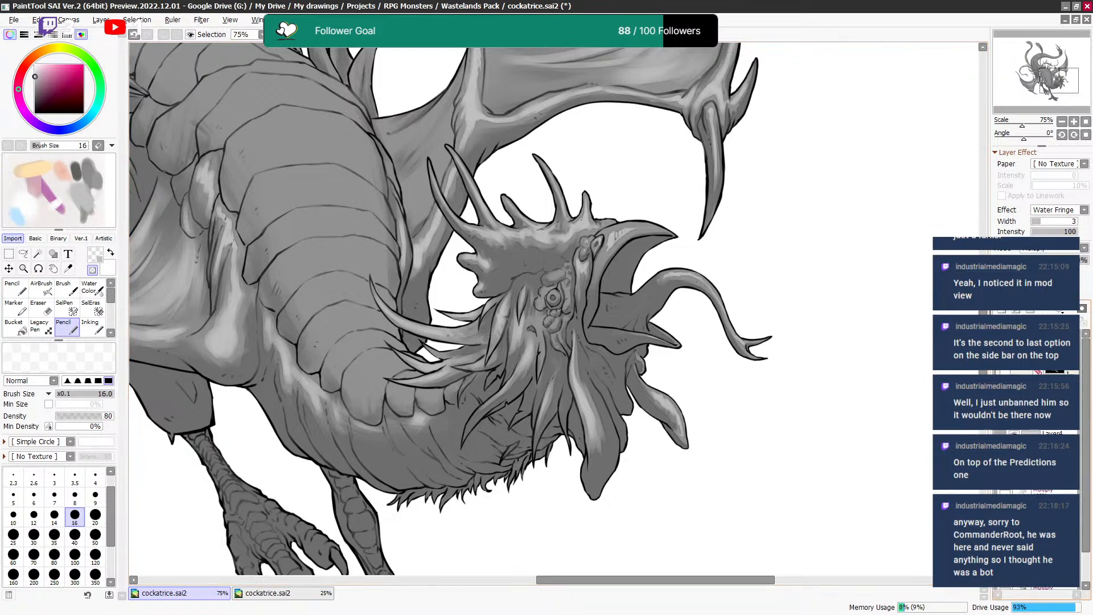
pyautogui.click(1007, 312)
pyautogui.click(1048, 433)
pyautogui.press(']')
pyautogui.press(']')
pyautogui.press(']')
pyautogui.press(']')
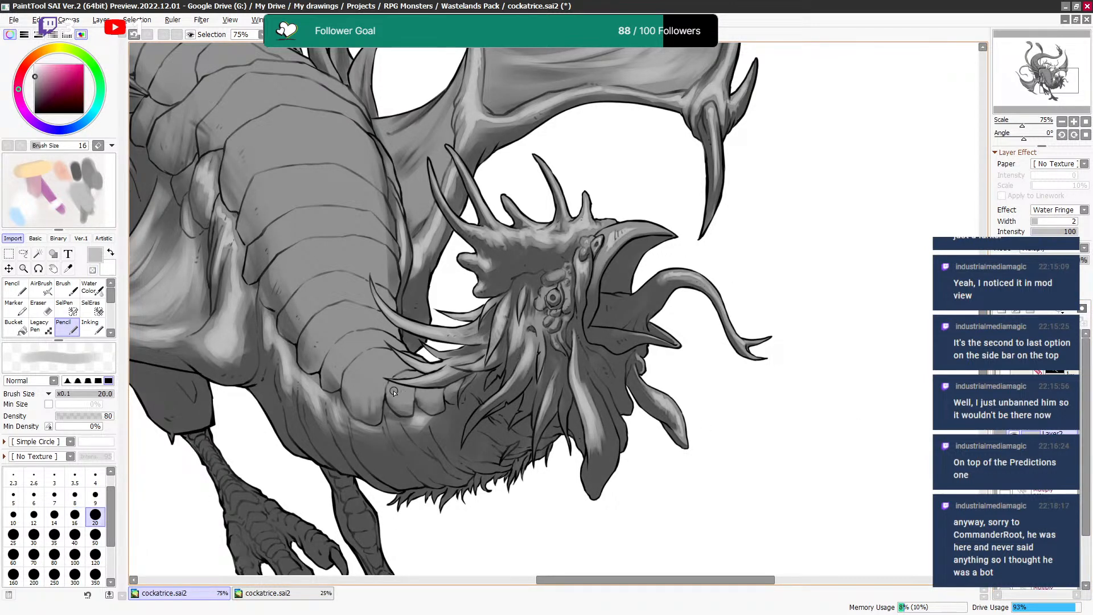
pyautogui.press(']')
pyautogui.press(']')
pyautogui.press(']')
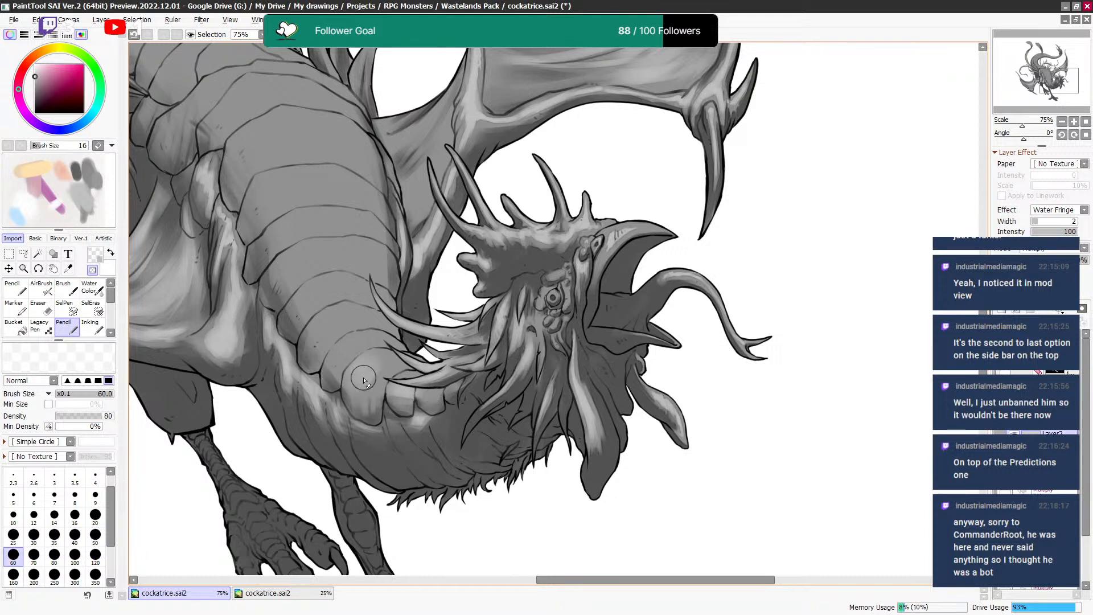
pyautogui.press('[')
pyautogui.press('[')
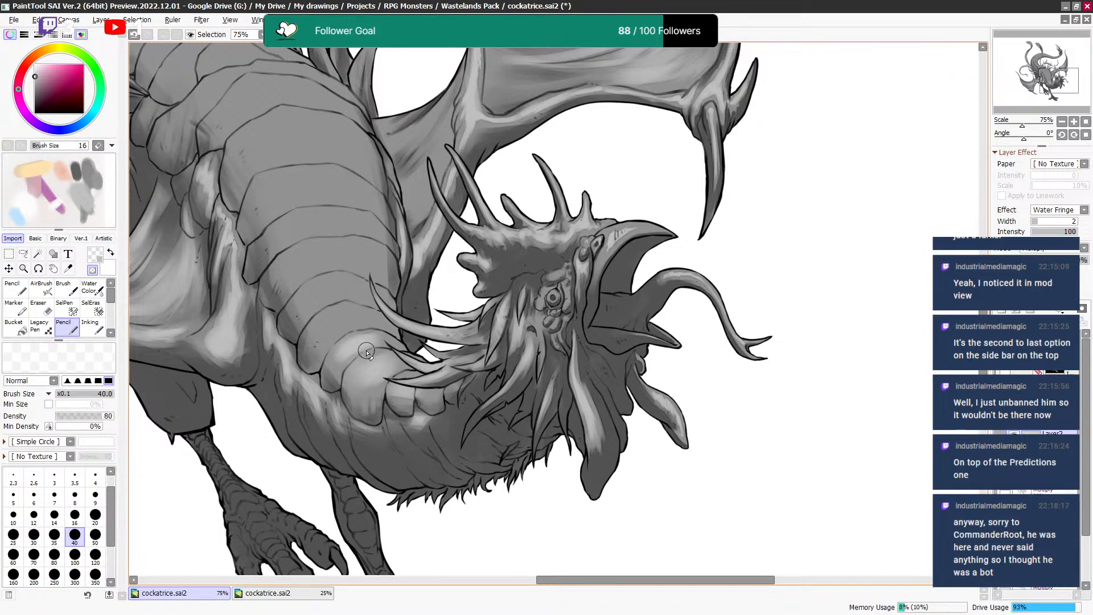
# Brighten the neck plates beside the pointed feathers with transparent strokes, varying the brush size between 40 and 20.
pyautogui.press('[')
pyautogui.press(']')
pyautogui.press(']')
pyautogui.press('[')
pyautogui.press('[')
pyautogui.press('[')
pyautogui.moveTo(364, 339); pyautogui.dragTo(375, 334)
pyautogui.press(']')
pyautogui.press(']')
pyautogui.press('[')
pyautogui.press('[')
pyautogui.press('[')
pyautogui.press('[')
pyautogui.press(']')
pyautogui.press(']')
pyautogui.press('[')
pyautogui.press('[')
pyautogui.press('[')
pyautogui.press('[')
pyautogui.press(']')
pyautogui.press(']')
pyautogui.press(']')
# Carve highlights around the base of the tall wing spike behind the head with transparent strokes around size 16.
pyautogui.moveTo(662, 208); pyautogui.dragTo(623, 257)
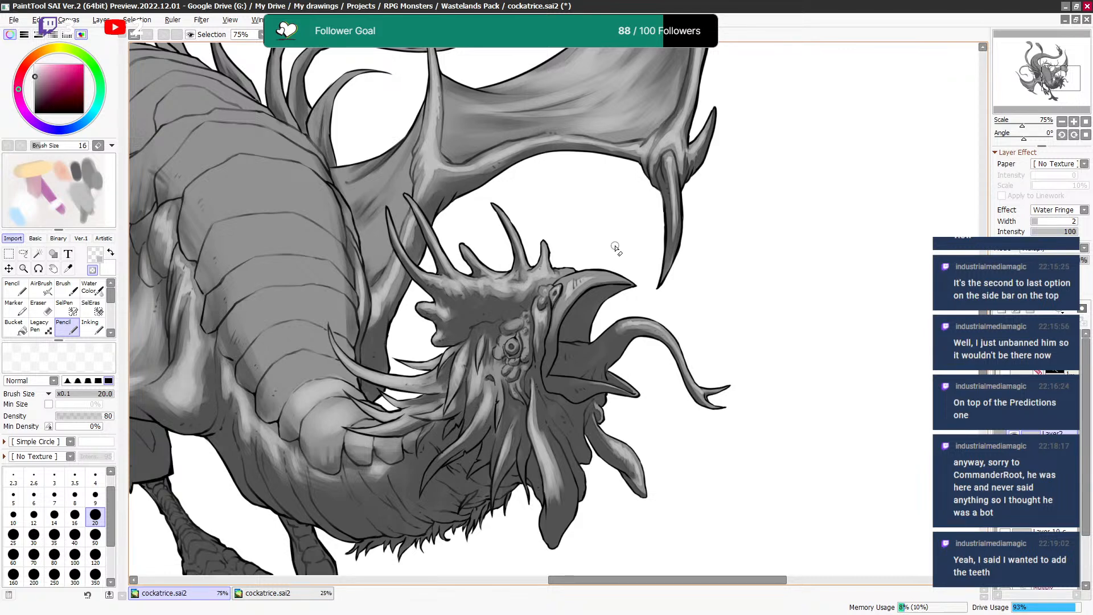
pyautogui.moveTo(559, 213); pyautogui.dragTo(579, 253)
pyautogui.press('[')
pyautogui.press('[')
pyautogui.press(']')
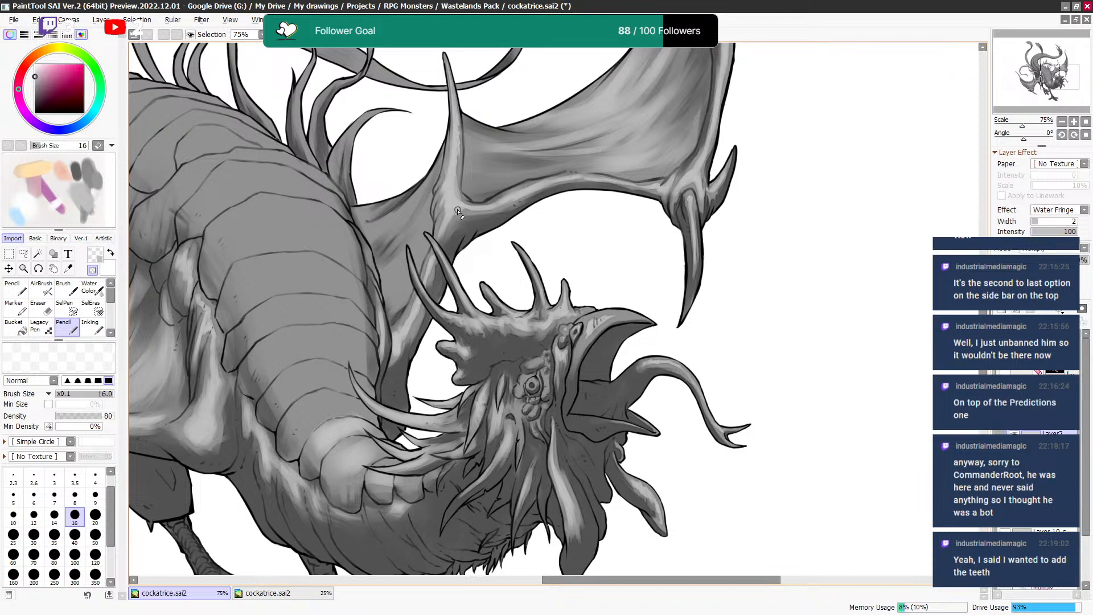
pyautogui.moveTo(502, 209); pyautogui.dragTo(589, 254)
pyautogui.press(']')
pyautogui.press(']')
pyautogui.press(']')
pyautogui.press('[')
pyautogui.press('[')
pyautogui.press('[')
pyautogui.press('[')
pyautogui.press('[')
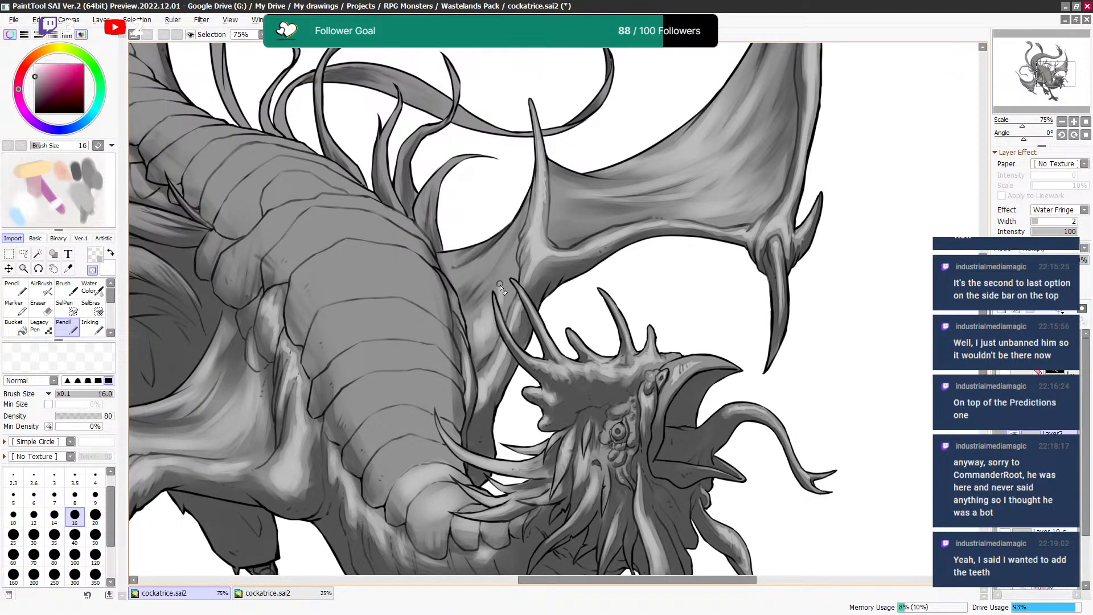
# Soften the wing root between the neck and the tall spike with grey strokes at sizes 20 and 25.
pyautogui.press(']')
pyautogui.press(']')
pyautogui.press(']')
pyautogui.press(']')
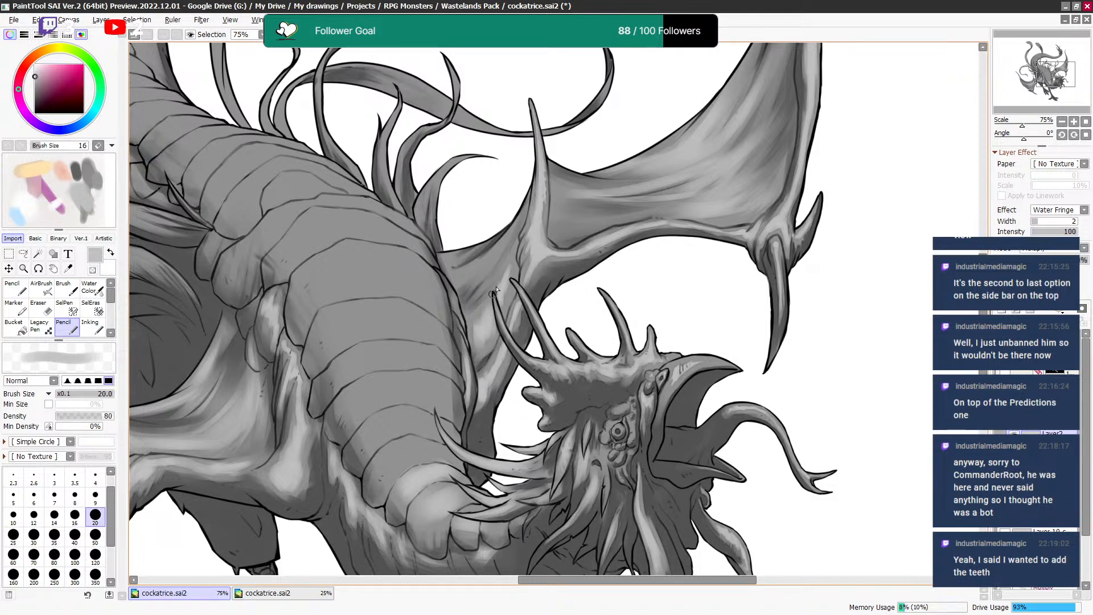
pyautogui.press('-')
pyautogui.press('[')
pyautogui.press('[')
pyautogui.press('-')
pyautogui.press(']')
pyautogui.press(']')
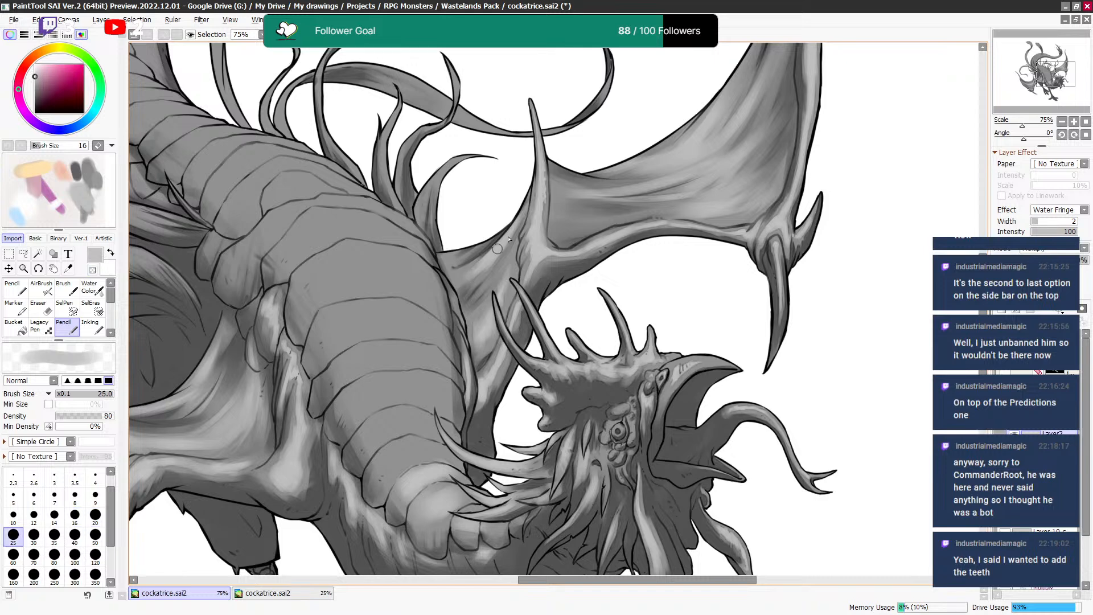
# Brighten the skin of the wing root by alternating grey and transparent strokes, raising the brush size to 35.
pyautogui.scroll(2, 526, 196)
pyautogui.press('-')
pyautogui.press('-')
pyautogui.press('-')
pyautogui.press('[')
pyautogui.press('-')
pyautogui.press(']')
pyautogui.press('-')
pyautogui.press(']')
pyautogui.press('[')
pyautogui.press(']')
pyautogui.press(']')
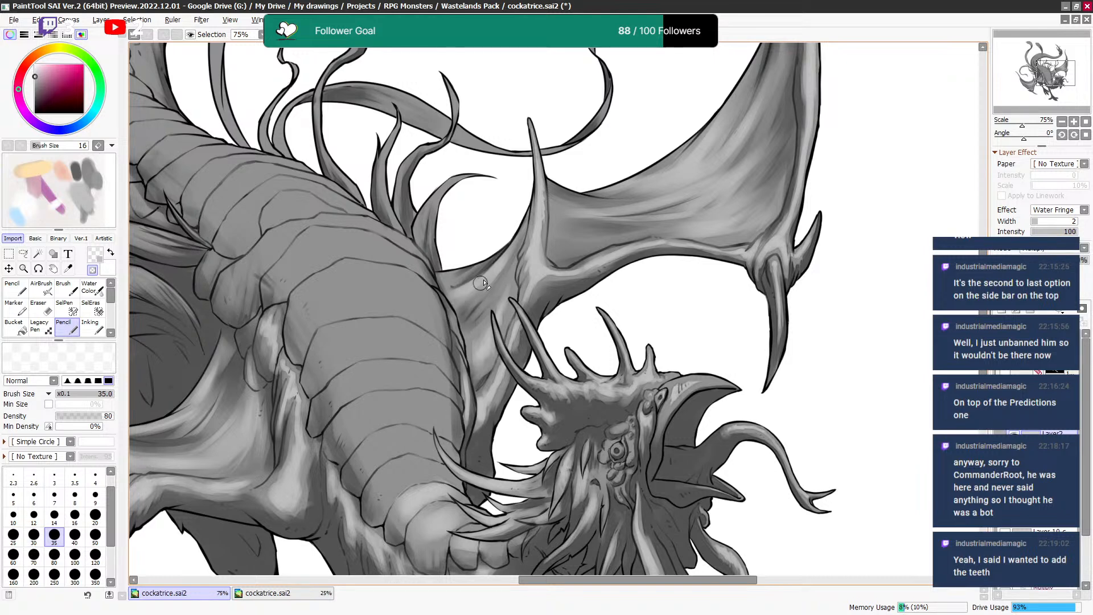
# Refine the tall wing spike's shading with grey strokes at size 30 and transparent strokes at size 25.
pyautogui.press('-')
pyautogui.press('[')
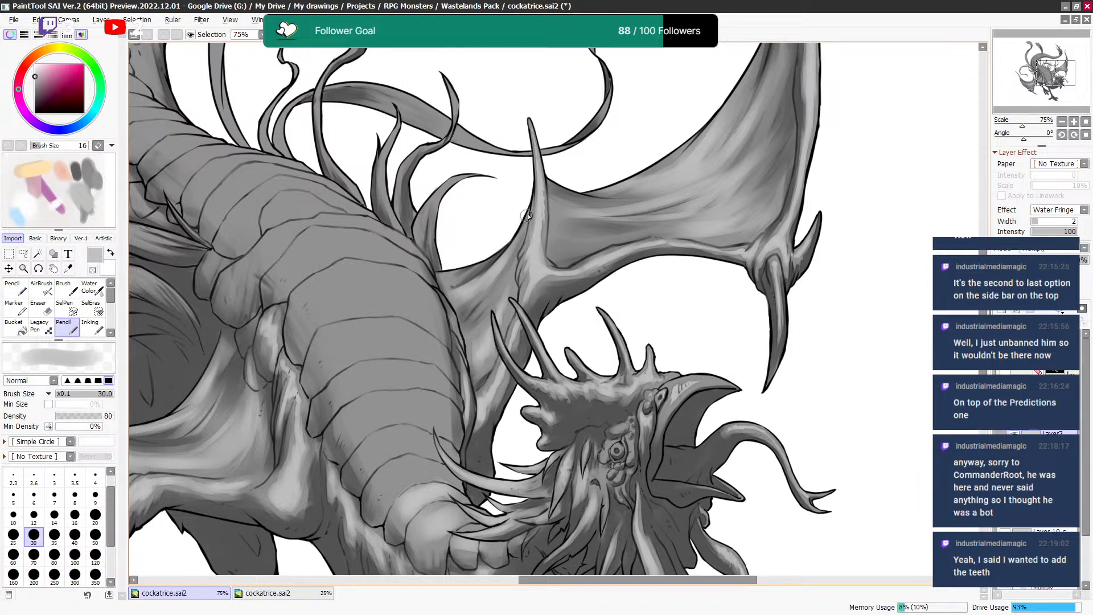
pyautogui.press('-')
pyautogui.press('[')
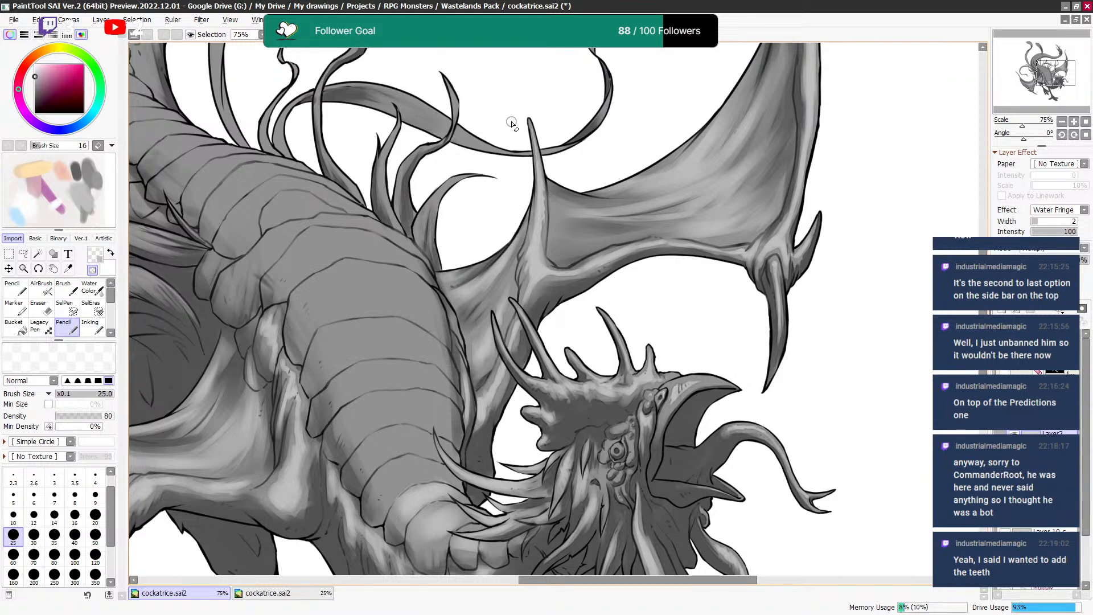
# Carve highlights on the curved tendrils along the back with transparent strokes at size 16, softening them with grey at size 35.
pyautogui.scroll(2, 564, 168)
pyautogui.press('[')
pyautogui.press('[')
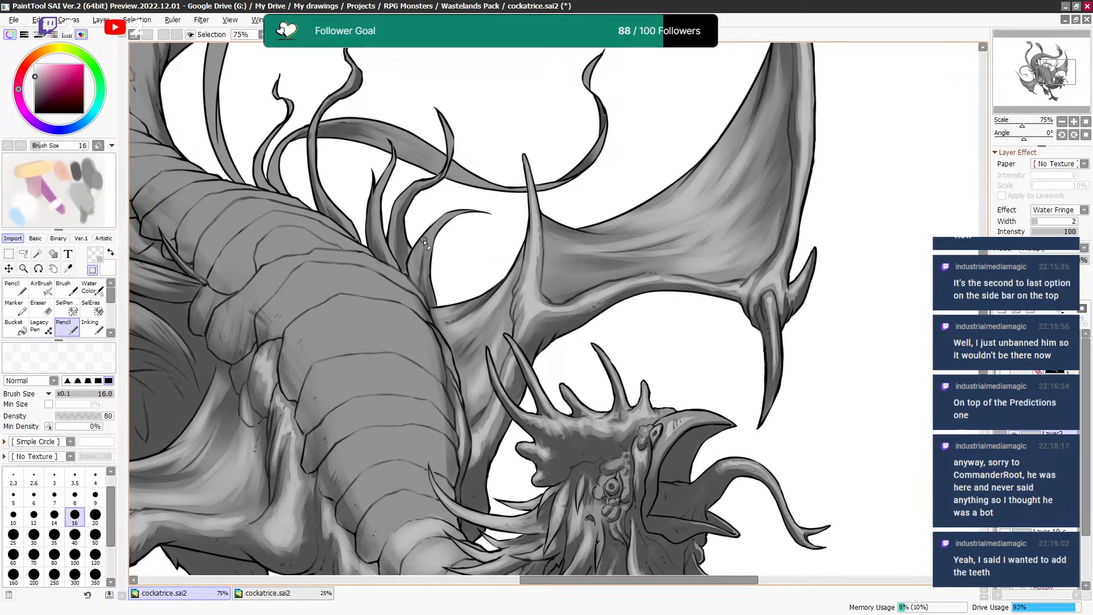
pyautogui.press(']')
pyautogui.press(']')
pyautogui.press('-')
pyautogui.press(']')
pyautogui.press(']')
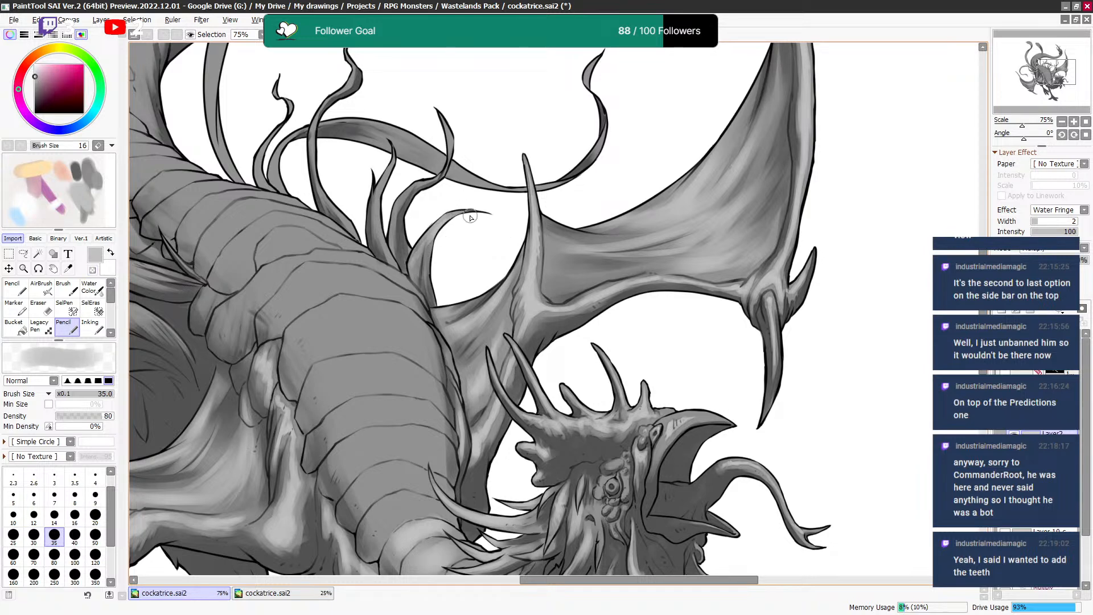
pyautogui.press('[')
pyautogui.press('-')
pyautogui.moveTo(466, 201); pyautogui.dragTo(525, 272)
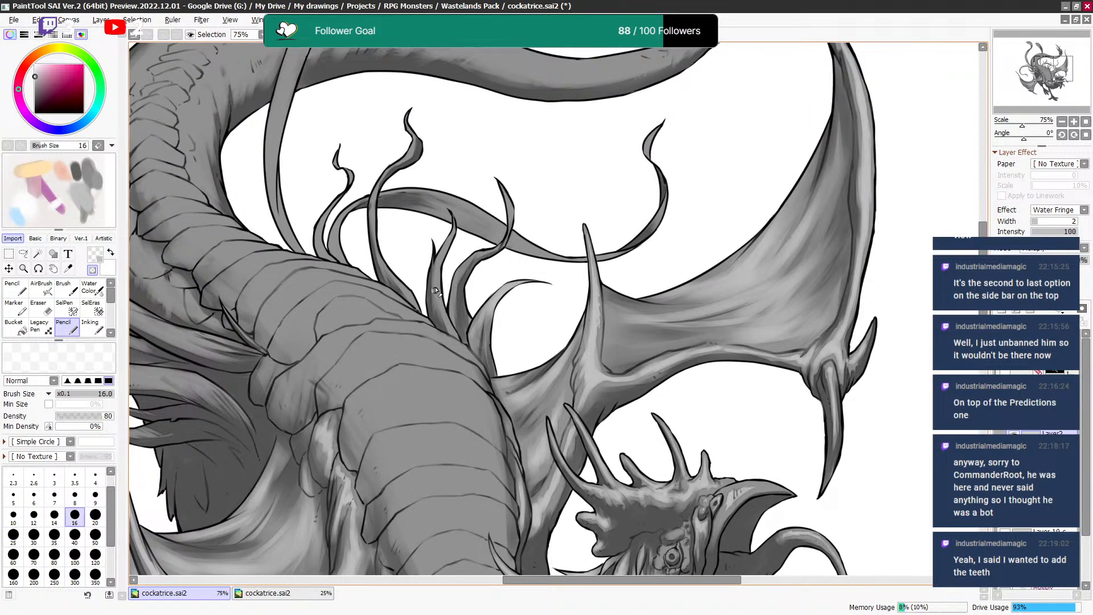
# Shade the short forked tendrils rising behind the creature's back with the Pencil, varying the brush size and alternating paint with transparency.
pyautogui.press('[')
pyautogui.press('[')
pyautogui.press('-')
pyautogui.press('[')
pyautogui.press('[')
pyautogui.press('[')
pyautogui.press('-')
pyautogui.press(']')
pyautogui.press(']')
pyautogui.press(']')
pyautogui.moveTo(441, 263)
pyautogui.mouseDown()
pyautogui.moveTo(445, 320)
pyautogui.moveTo(473, 261)
pyautogui.mouseUp()
pyautogui.press('-')
pyautogui.press('[')
pyautogui.press(']')
pyautogui.press('-')
pyautogui.press('-')
pyautogui.press('[')
pyautogui.press('[')
# Shade the hooked tendril in front of the long sweeping one with the Pencil at brush size 12.
pyautogui.moveTo(540, 223)
pyautogui.mouseDown()
pyautogui.moveTo(536, 260)
pyautogui.moveTo(529, 252)
pyautogui.mouseUp()
pyautogui.press(']')
pyautogui.press('-')
pyautogui.press(']')
pyautogui.press(']')
pyautogui.press('-')
pyautogui.press('-')
pyautogui.press(']')
pyautogui.press(']')
pyautogui.press(']')
pyautogui.press('[')
pyautogui.press('[')
pyautogui.press('[')
pyautogui.press('[')
pyautogui.press('[')
pyautogui.press('[')
pyautogui.press('[')
pyautogui.moveTo(499, 283); pyautogui.dragTo(504, 248)
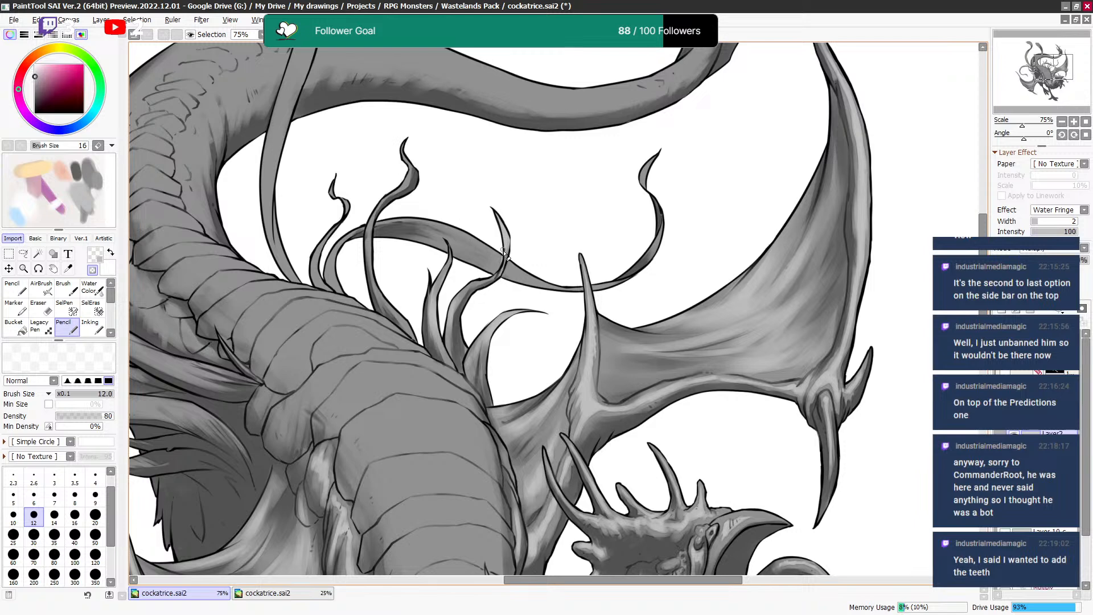
# Soften the shading on the curved tendril nearest the wing with the transparent Pencil at brush size 30.
pyautogui.press('[')
pyautogui.press(']')
pyautogui.press(']')
pyautogui.press(']')
pyautogui.press(']')
pyautogui.press(']')
pyautogui.press(']')
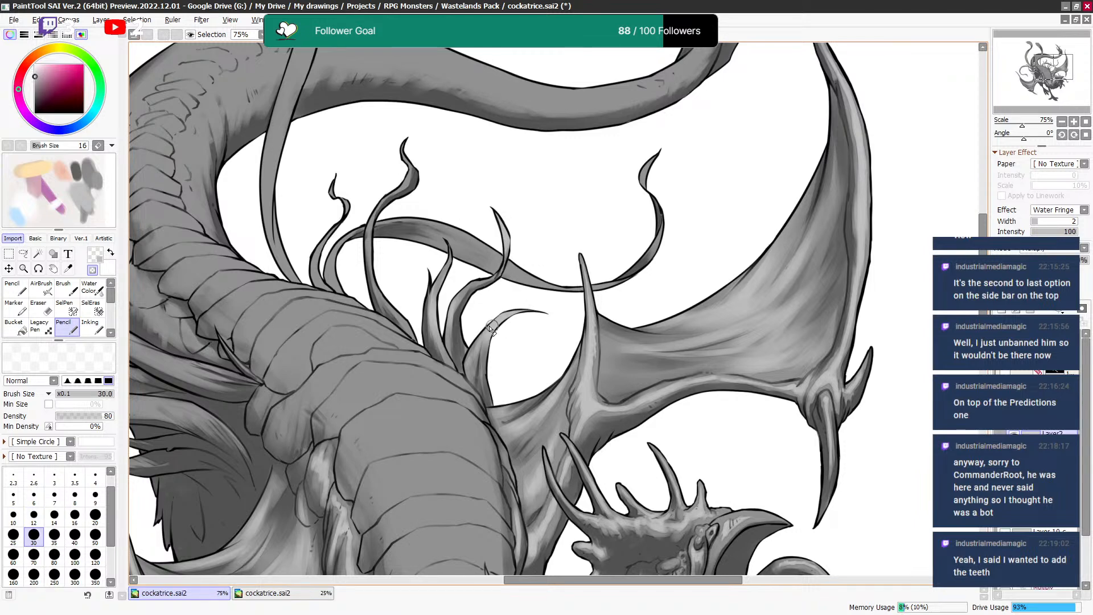
pyautogui.press('[')
# Blend the shading on the tall S-shaped tendril with the transparent Pencil, starting at brush size 20.
pyautogui.moveTo(373, 274); pyautogui.dragTo(447, 336)
pyautogui.press(']')
pyautogui.press(']')
pyautogui.press(']')
pyautogui.press('[')
pyautogui.press('[')
pyautogui.press('[')
pyautogui.press('[')
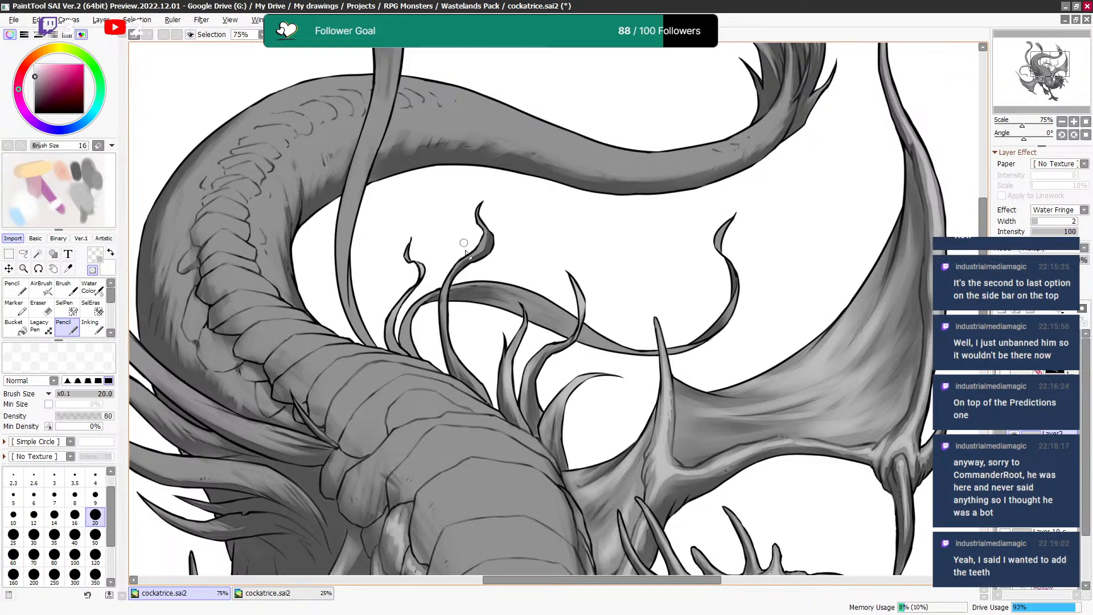
pyautogui.press(']')
pyautogui.press(']')
pyautogui.press(']')
pyautogui.press(']')
pyautogui.press('-')
# Refine the shading near the base of the small curly tendril with the transparent Pencil at brush size 12.
pyautogui.press('[')
pyautogui.press('[')
pyautogui.press('[')
pyautogui.press('[')
pyautogui.press('[')
pyautogui.press('[')
pyautogui.press('-')
pyautogui.press('[')
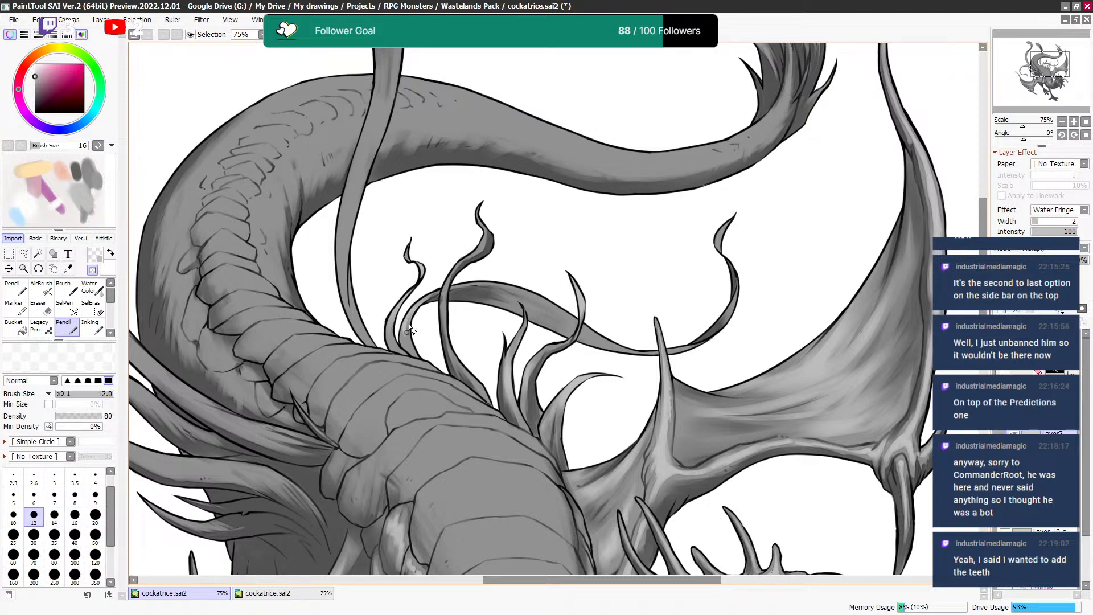
# Shade the start of the long sweeping tendril at brush size 14, and soften it with the transparent Pencil at size 20.
pyautogui.press('-')
pyautogui.press(']')
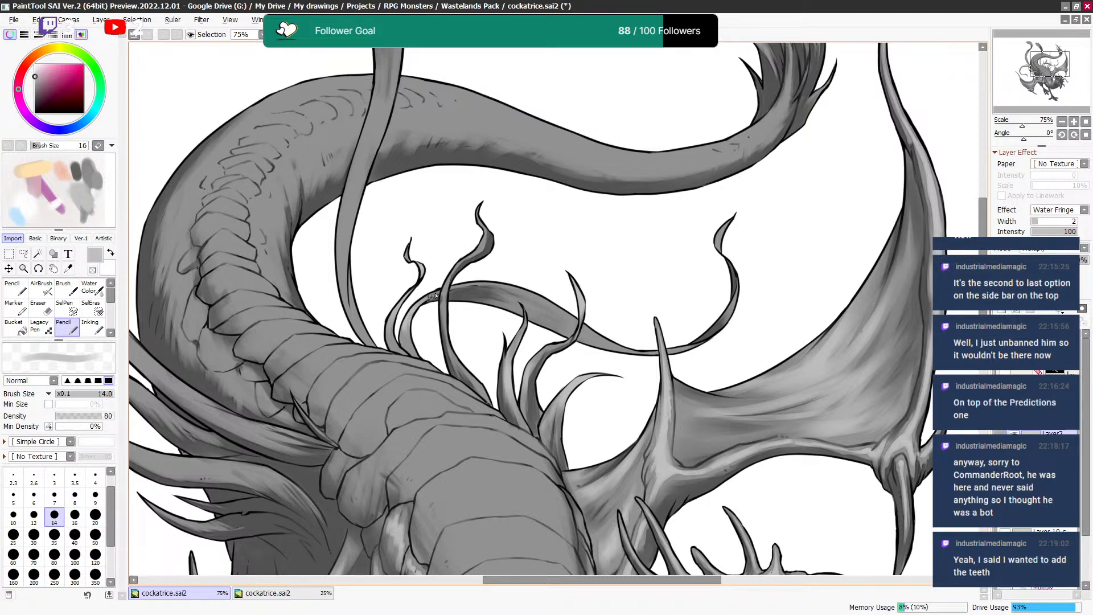
pyautogui.press('-')
pyautogui.press('-')
pyautogui.moveTo(449, 283); pyautogui.dragTo(443, 285)
pyautogui.press('-')
pyautogui.press(']')
pyautogui.press(']')
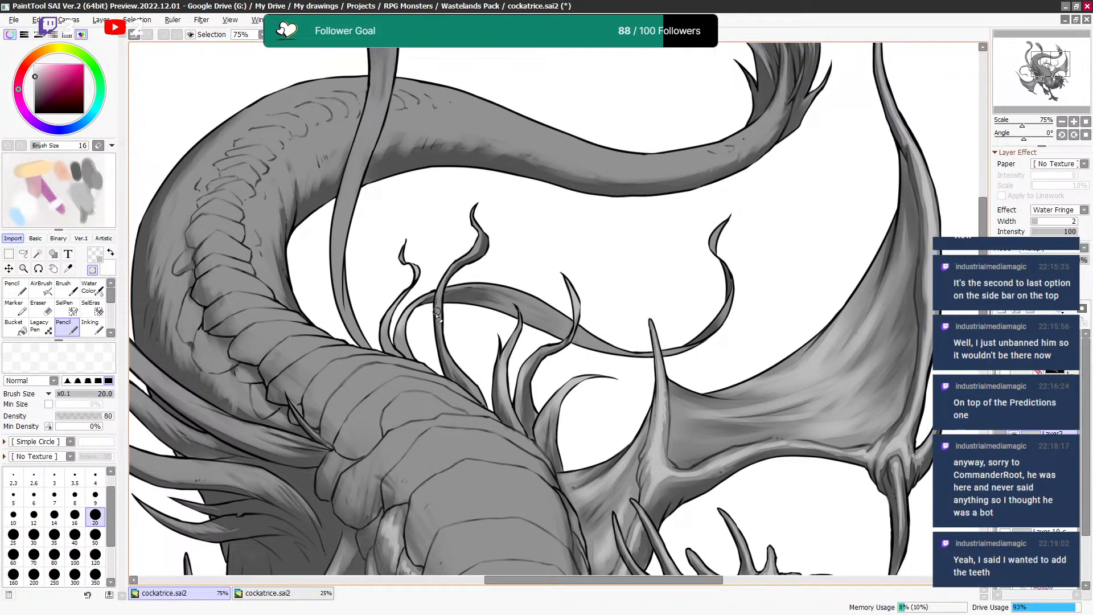
# Undo the last strokes around the crossing tendrils and reduce the brush size to 12.
pyautogui.hotkey('ctrl', 'z')
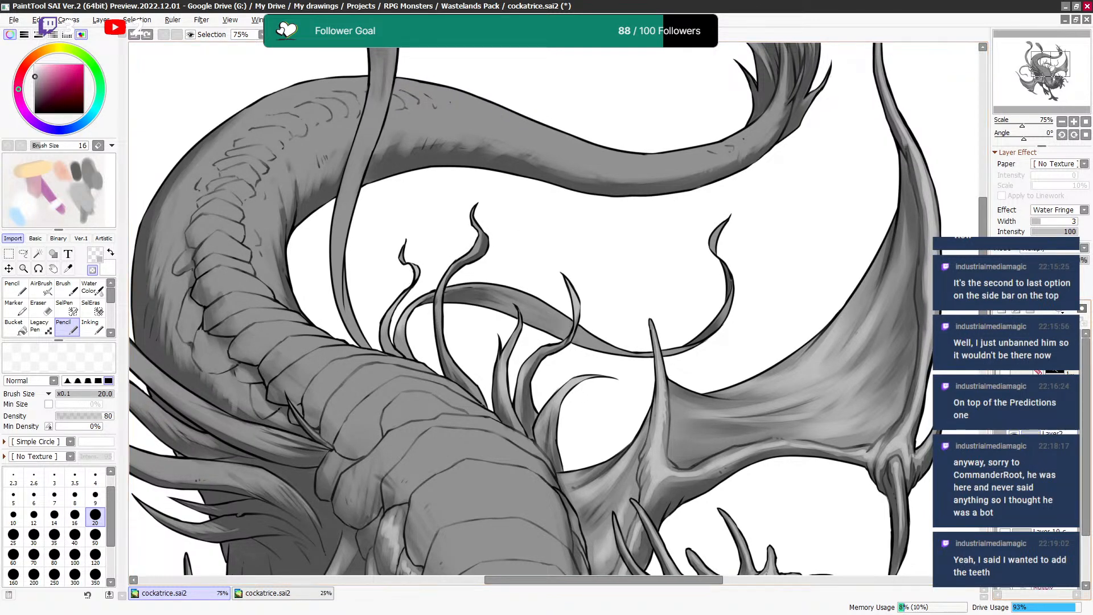
pyautogui.press('x')
pyautogui.press('[')
pyautogui.press('[')
pyautogui.press('[')
pyautogui.hotkey('ctrl', 'z')
pyautogui.press('x')
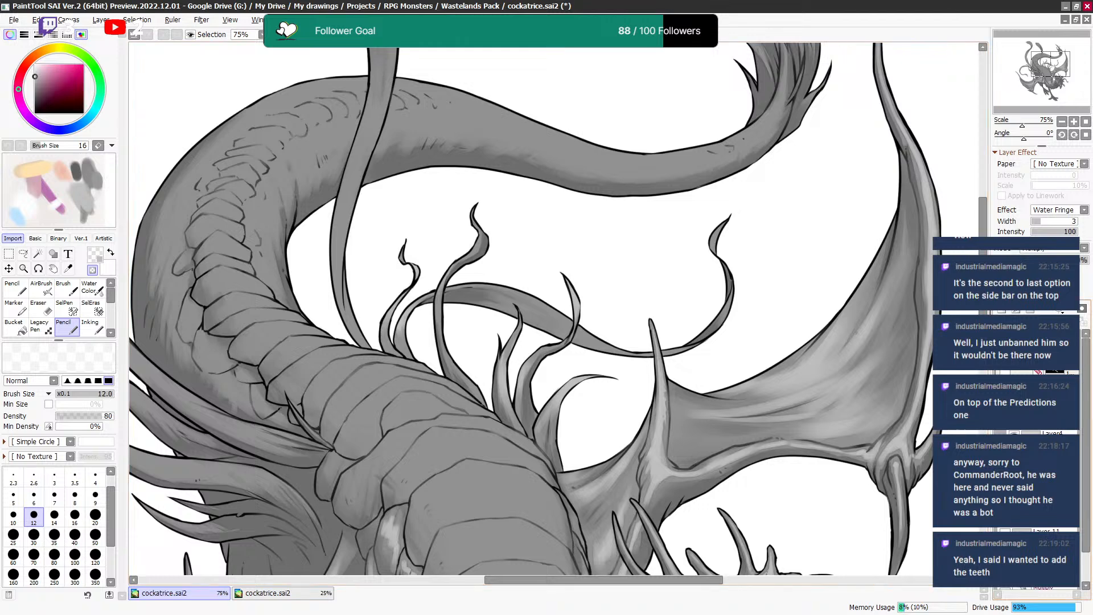
pyautogui.hotkey('ctrl', 'e')
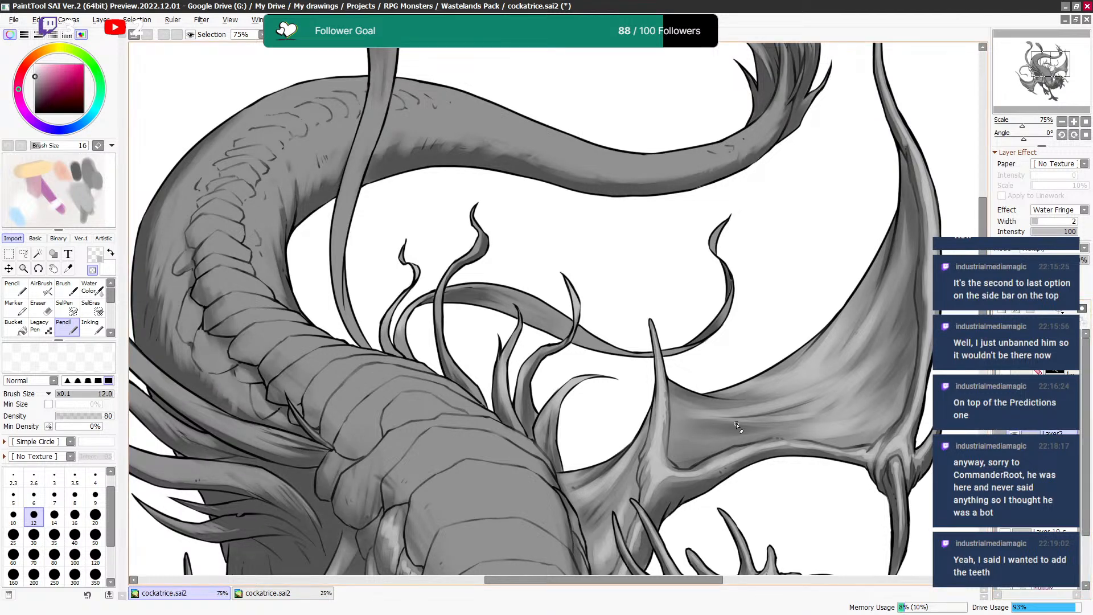
# Shade the middle of the long sweeping tendril at brush size 14, and fade it with the transparent Pencil at size 60.
pyautogui.moveTo(737, 425); pyautogui.dragTo(734, 437)
pyautogui.press('-')
pyautogui.press(']')
pyautogui.press(']')
pyautogui.press(']')
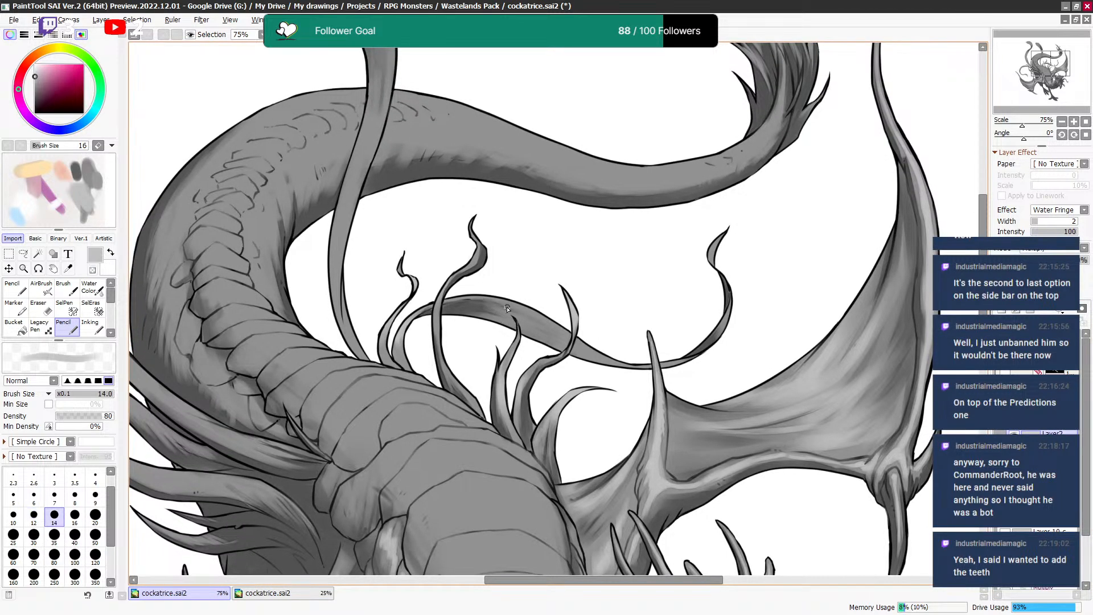
pyautogui.moveTo(510, 324); pyautogui.dragTo(464, 278)
pyautogui.press(']')
pyautogui.press(']')
pyautogui.press(']')
pyautogui.press(']')
pyautogui.press('-')
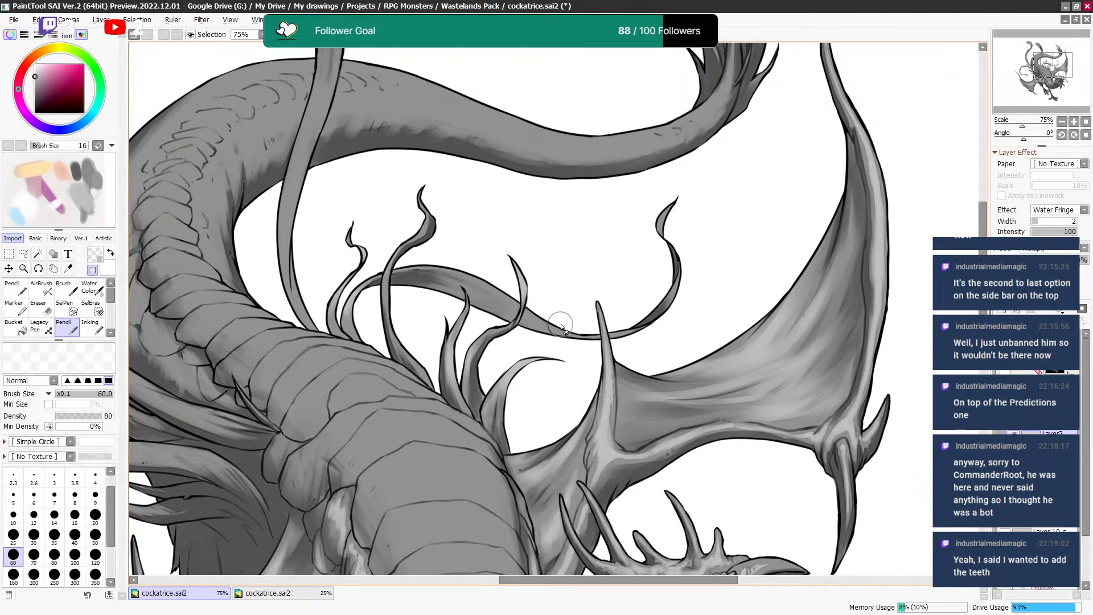
# Paint light shading along the far end and tip of the long sweeping tendril with the Pencil at brush sizes 25 and 20.
pyautogui.press(']')
pyautogui.press('[')
pyautogui.press('[')
pyautogui.press('[')
pyautogui.press('-')
pyautogui.press('[')
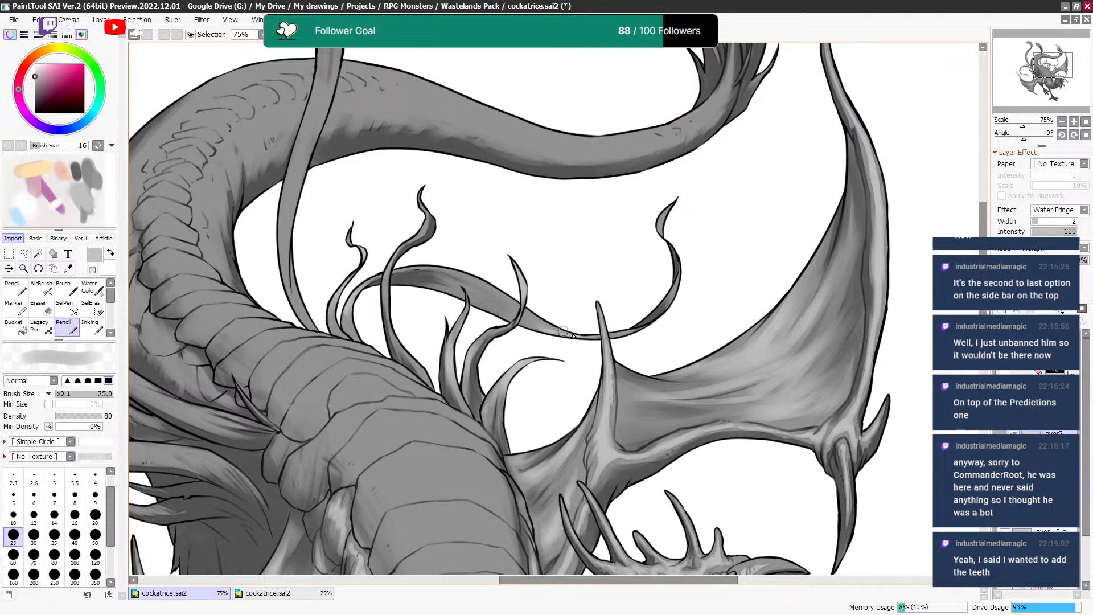
pyautogui.press('-')
pyautogui.press('-')
pyautogui.press('[')
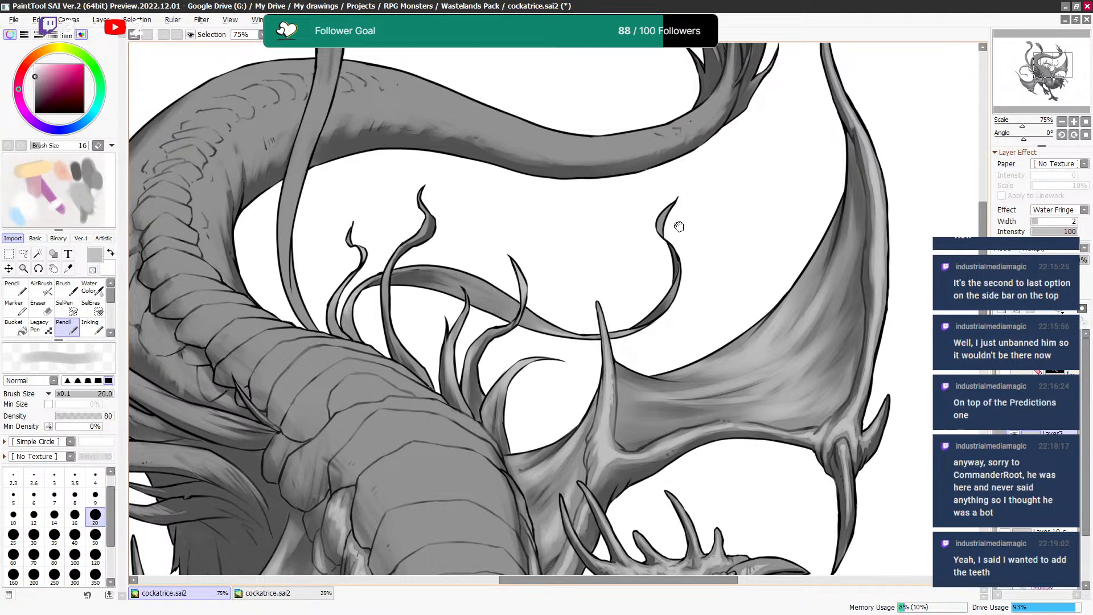
pyautogui.moveTo(677, 217); pyautogui.dragTo(674, 220)
# Paint highlights on the tall tendril where it crosses in front of the tail, using the Pencil at brush size 16.
pyautogui.moveTo(533, 265)
pyautogui.mouseDown()
pyautogui.moveTo(566, 276)
pyautogui.moveTo(571, 312)
pyautogui.mouseUp()
pyautogui.press(']')
pyautogui.press(']')
pyautogui.moveTo(399, 197)
pyautogui.mouseDown()
pyautogui.moveTo(381, 311)
pyautogui.moveTo(383, 298)
pyautogui.mouseUp()
pyautogui.press(']')
pyautogui.press('[')
pyautogui.press('[')
pyautogui.press('-')
pyautogui.moveTo(361, 393)
pyautogui.mouseDown()
pyautogui.moveTo(373, 335)
pyautogui.moveTo(358, 402)
pyautogui.moveTo(399, 259)
pyautogui.mouseUp()
pyautogui.press('-')
pyautogui.press('[')
pyautogui.press('[')
pyautogui.moveTo(381, 304); pyautogui.dragTo(395, 309)
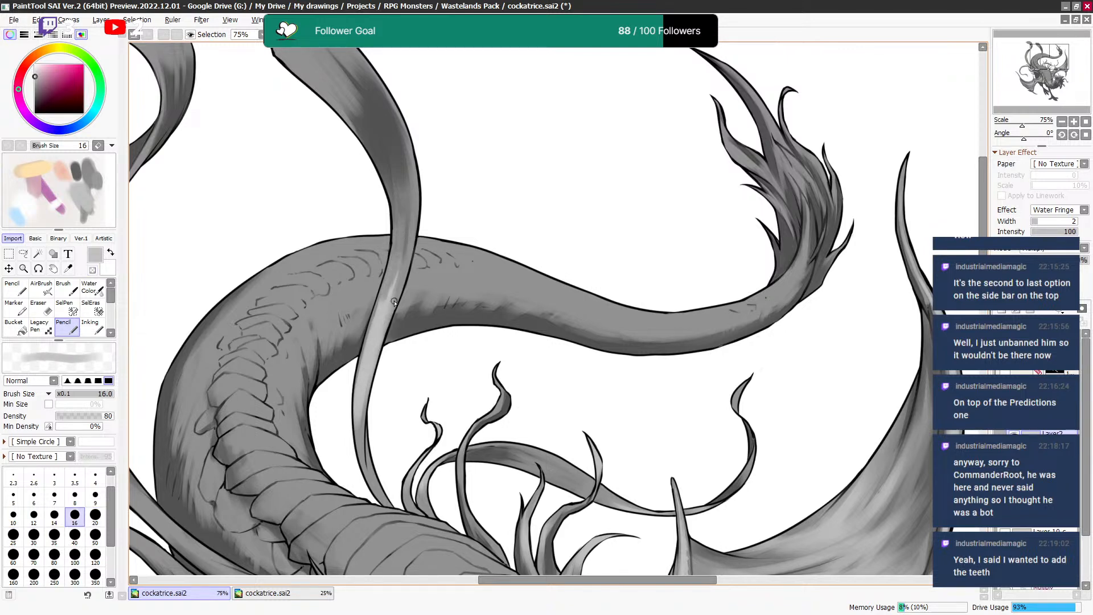
# Add fine highlight strokes along the lower part of the tall tendril with the Pencil at brush size 10.
pyautogui.press('[')
pyautogui.press('[')
pyautogui.press('[')
pyautogui.moveTo(359, 385); pyautogui.dragTo(360, 432)
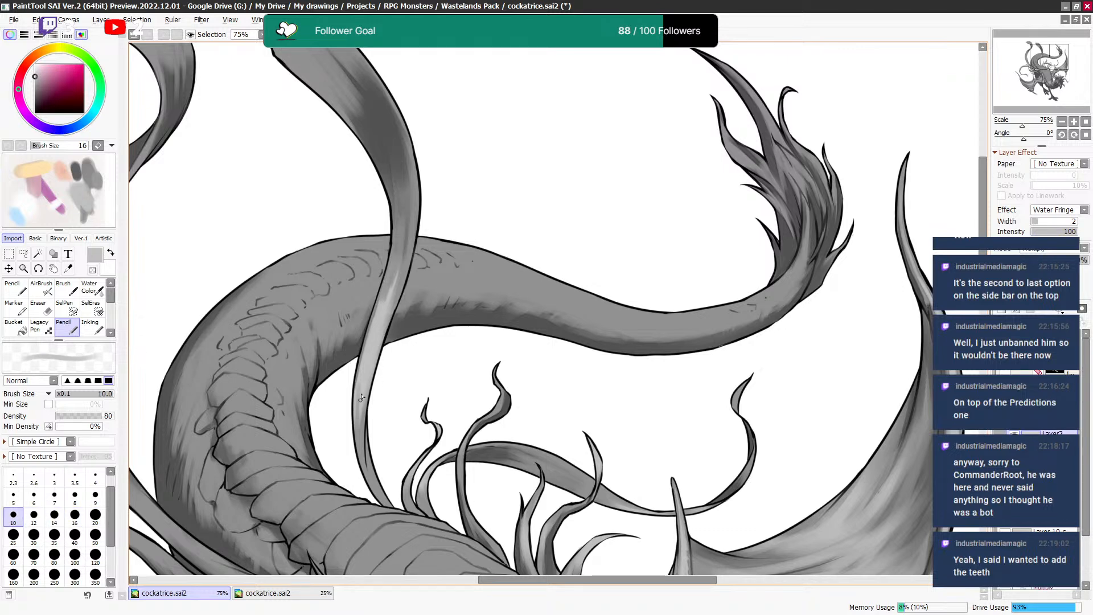
pyautogui.press('-')
# Soften the lower highlight of the long ribbon-like tendril beyond the tail with the transparent Pencil at brush size 60.
pyautogui.moveTo(278, 347); pyautogui.dragTo(560, 387)
pyautogui.moveTo(492, 327); pyautogui.dragTo(501, 352)
pyautogui.moveTo(363, 446); pyautogui.dragTo(351, 398)
pyautogui.press('-')
pyautogui.press(']')
pyautogui.press(']')
pyautogui.press(']')
pyautogui.press(']')
pyautogui.press(']')
pyautogui.press(']')
pyautogui.press(']')
pyautogui.press(']')
pyautogui.press(']')
pyautogui.press(']')
pyautogui.press('-')
pyautogui.moveTo(325, 356)
pyautogui.mouseDown()
pyautogui.moveTo(342, 245)
pyautogui.moveTo(329, 324)
pyautogui.moveTo(336, 393)
pyautogui.mouseUp()
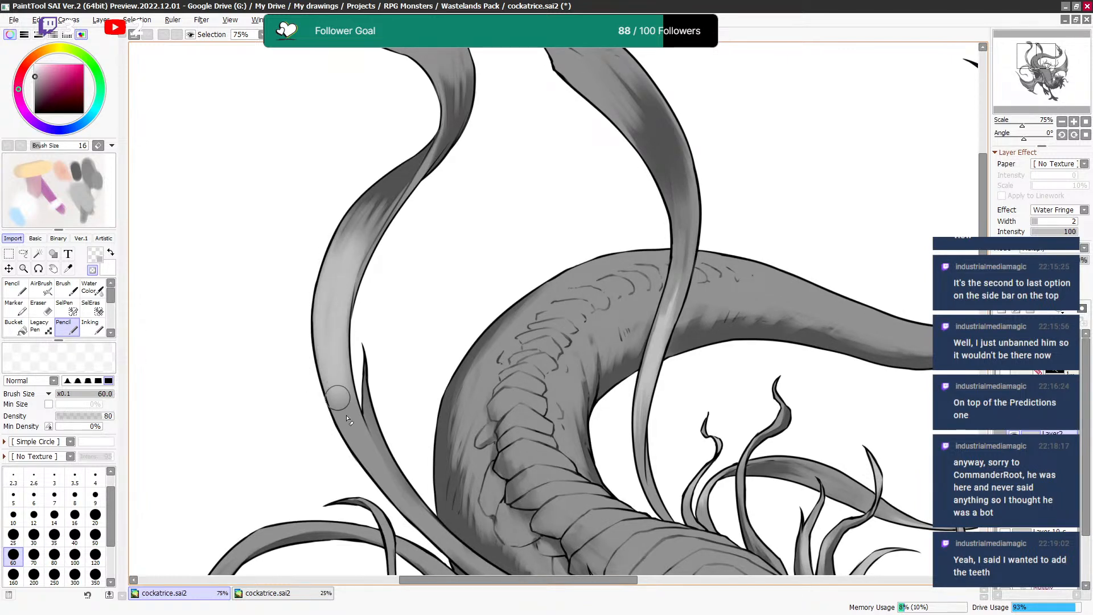
# Paint light strokes along the lower curve of the long ribbon-like tendril with the Pencil at brush sizes 20 and 14.
pyautogui.press('-')
pyautogui.press('[')
pyautogui.press('[')
pyautogui.press('[')
pyautogui.press('[')
pyautogui.press('[')
pyautogui.press('[')
pyautogui.moveTo(312, 292)
pyautogui.mouseDown()
pyautogui.moveTo(326, 400)
pyautogui.moveTo(327, 356)
pyautogui.moveTo(351, 399)
pyautogui.mouseUp()
pyautogui.press('[')
pyautogui.press('[')
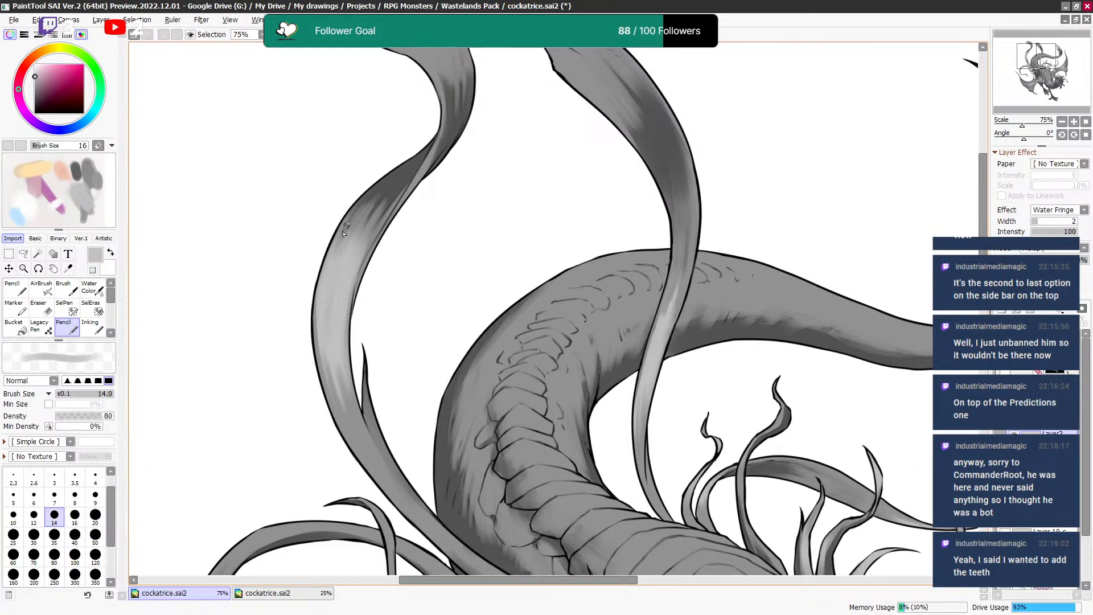
# Soften the new light strokes on the ribbon-like tendril's lower curve with the transparent Pencil at brush sizes 30 and 35.
pyautogui.press('-')
pyautogui.press(']')
pyautogui.press(']')
pyautogui.press(']')
pyautogui.press(']')
pyautogui.moveTo(367, 455)
pyautogui.mouseDown()
pyautogui.moveTo(328, 333)
pyautogui.moveTo(344, 410)
pyautogui.moveTo(393, 498)
pyautogui.mouseUp()
pyautogui.press(']')
pyautogui.moveTo(322, 342); pyautogui.dragTo(364, 450)
pyautogui.moveTo(356, 373); pyautogui.dragTo(336, 319)
# Add fine light strokes down the ribbon-like tendril toward its base using the Pencil at brush sizes 9 and 12.
pyautogui.press('[')
pyautogui.press('[')
pyautogui.press('[')
pyautogui.press('[')
pyautogui.press('[')
pyautogui.press('[')
pyautogui.press('[')
pyautogui.press('-')
pyautogui.press('[')
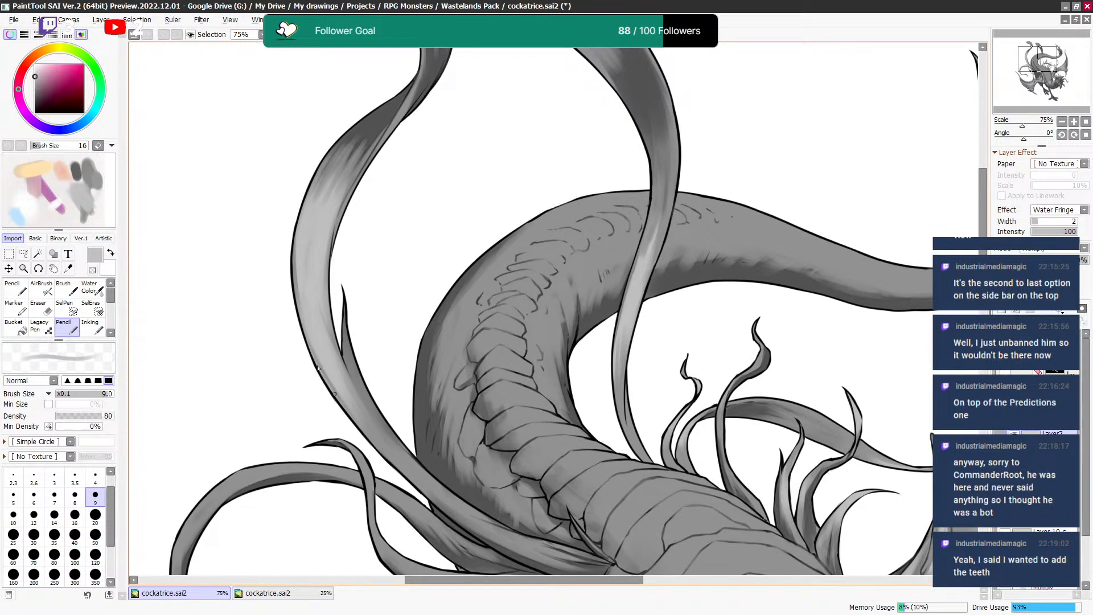
pyautogui.press(']')
pyautogui.press(']')
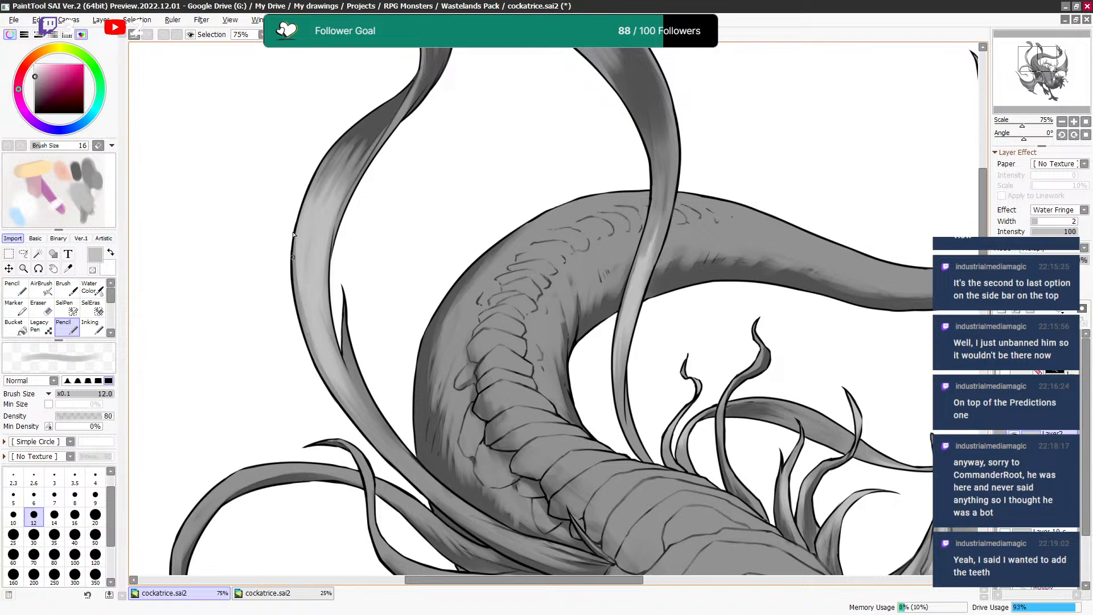
# Blend the ribbon-like tendril's highlights down to its base beside the tail with the transparent Pencil at brush sizes 30 to 40.
pyautogui.press('-')
pyautogui.press(']')
pyautogui.press(']')
pyautogui.press(']')
pyautogui.press(']')
pyautogui.press(']')
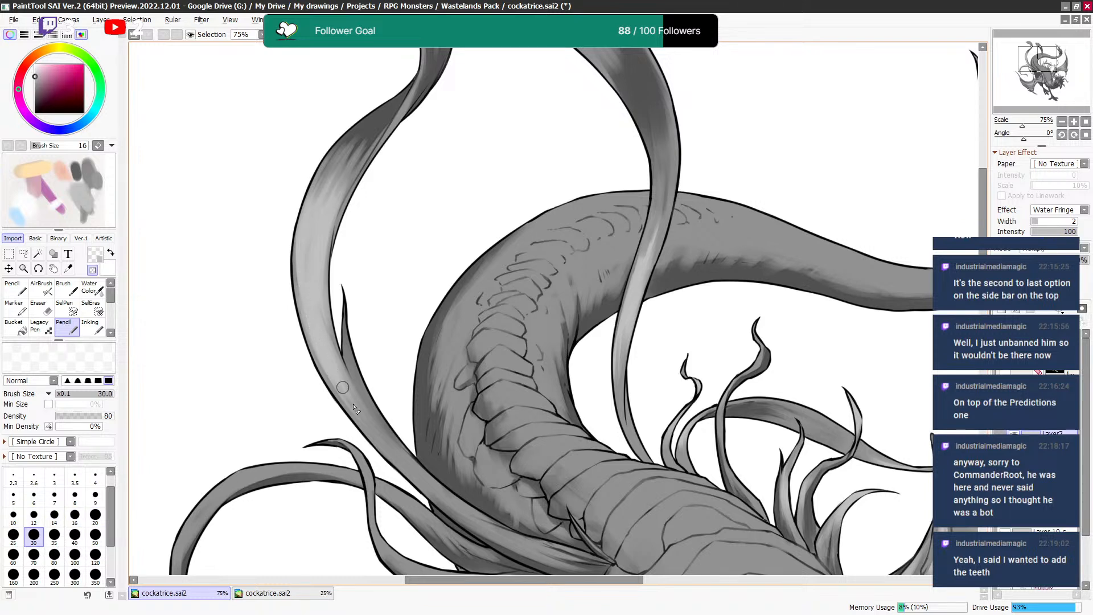
pyautogui.press('[')
pyautogui.press(']')
pyautogui.press(']')
pyautogui.moveTo(461, 512)
pyautogui.mouseDown()
pyautogui.moveTo(332, 375)
pyautogui.moveTo(458, 507)
pyautogui.mouseUp()
pyautogui.press(']')
pyautogui.moveTo(367, 424); pyautogui.dragTo(520, 531)
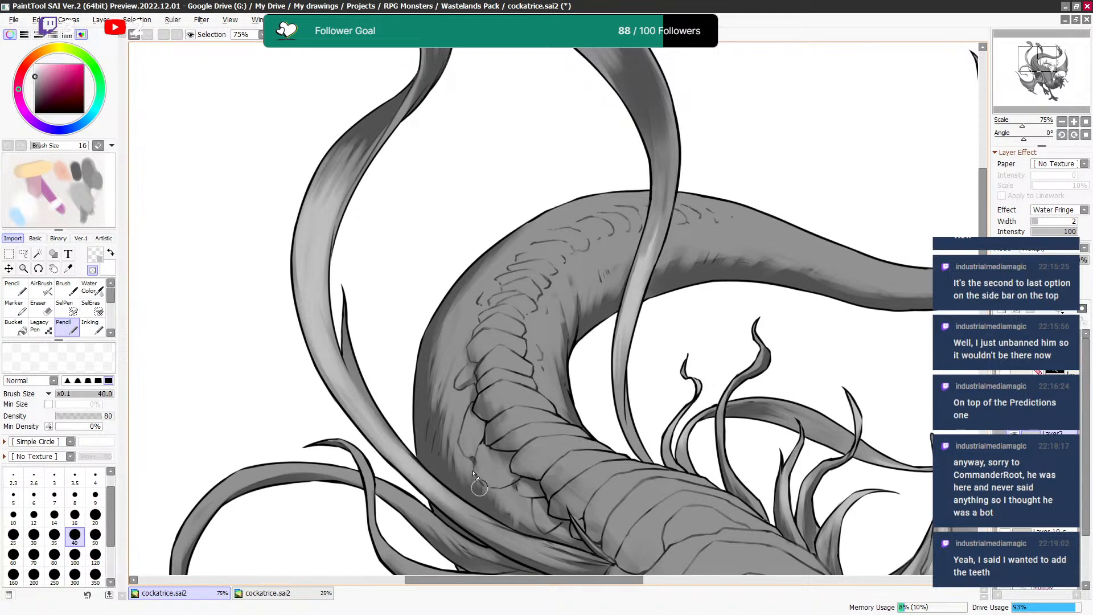
# Paint light shading on the short curling tendril below the tail base with the Pencil at brush size 40.
pyautogui.scroll(-5, 504, 523)
pyautogui.press(']')
pyautogui.press(']')
pyautogui.press('[')
pyautogui.press('[')
pyautogui.press('-')
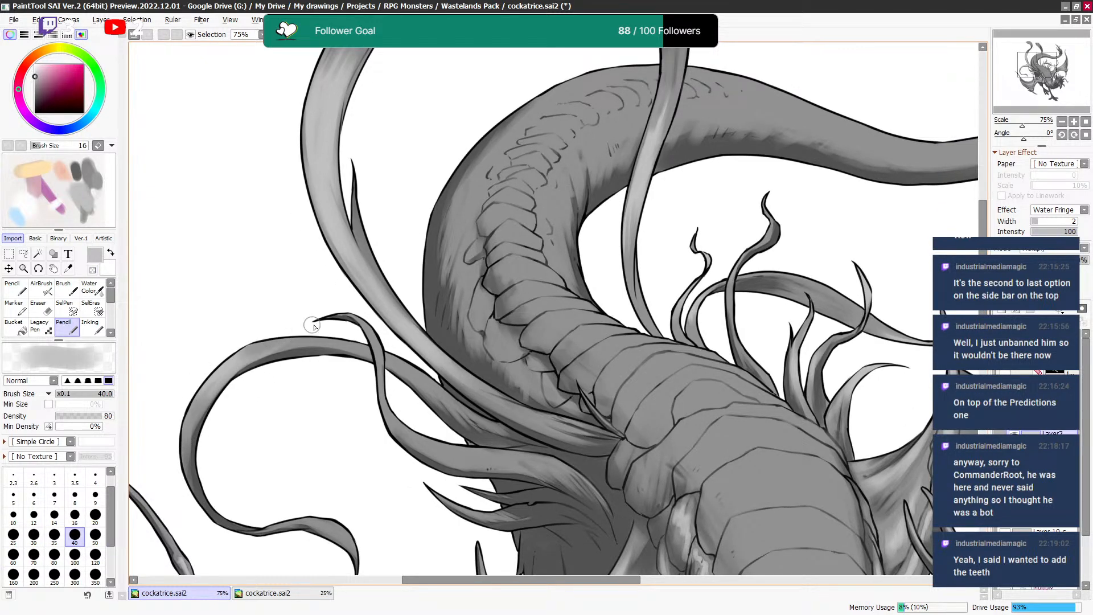
pyautogui.scroll(-2, 393, 337)
pyautogui.hscroll(2, 393, 338)
# Soften the light shading on the short curling tendril with the transparent Pencil at brush sizes 50 and 35.
pyautogui.press('-')
pyautogui.press(']')
pyautogui.press(']')
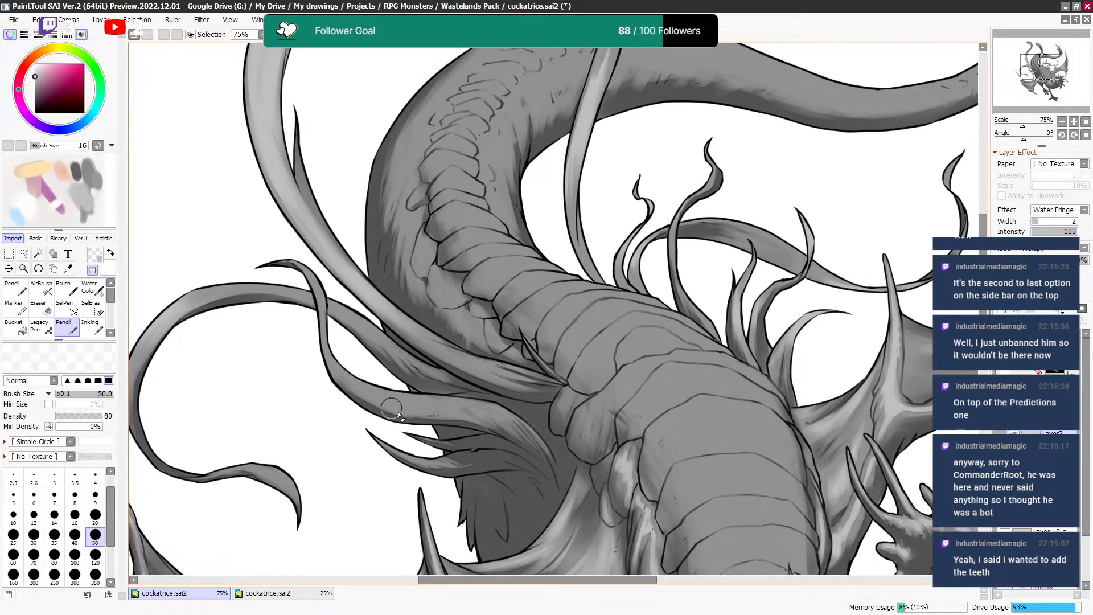
pyautogui.press('[')
pyautogui.press('[')
pyautogui.press('[')
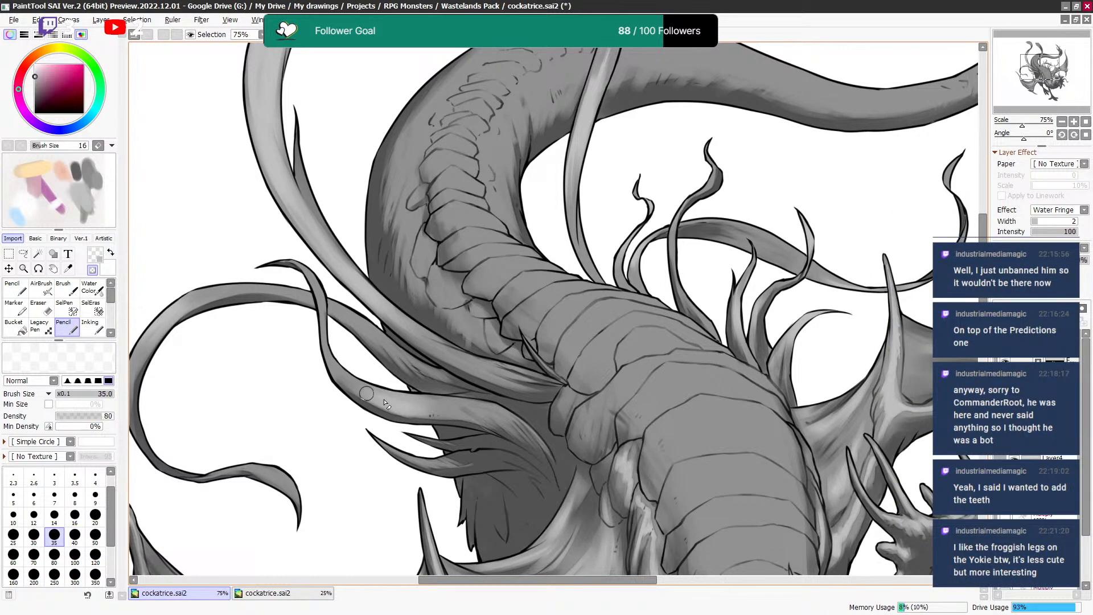
# Add light strokes to the middle of the short curling tendril and blend them with transparent, using the Pencil at brush size 25.
pyautogui.press('-')
pyautogui.press('[')
pyautogui.press('[')
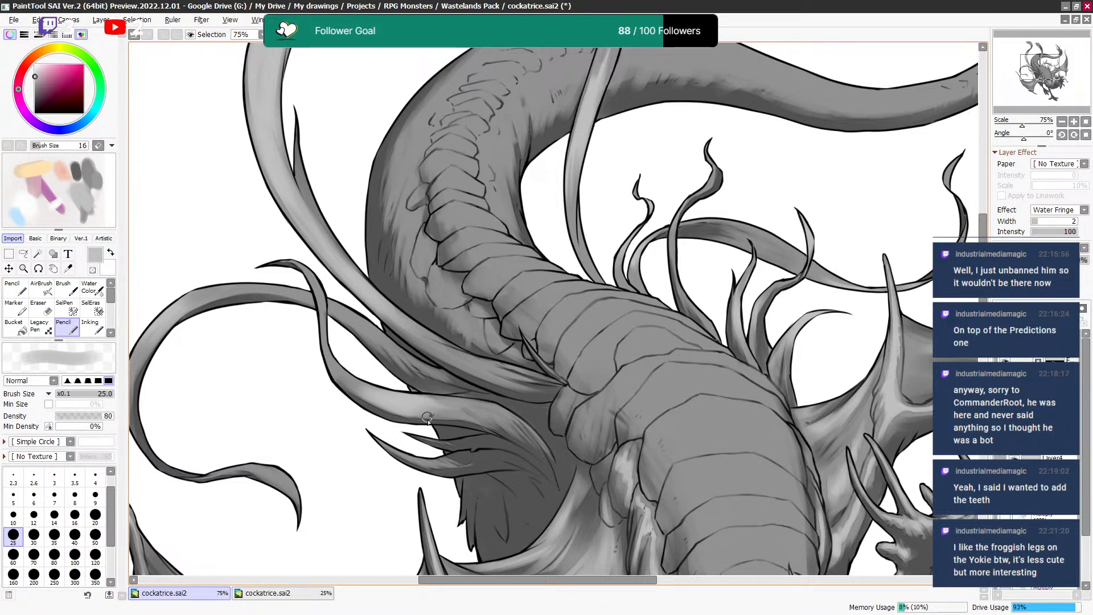
pyautogui.press('-')
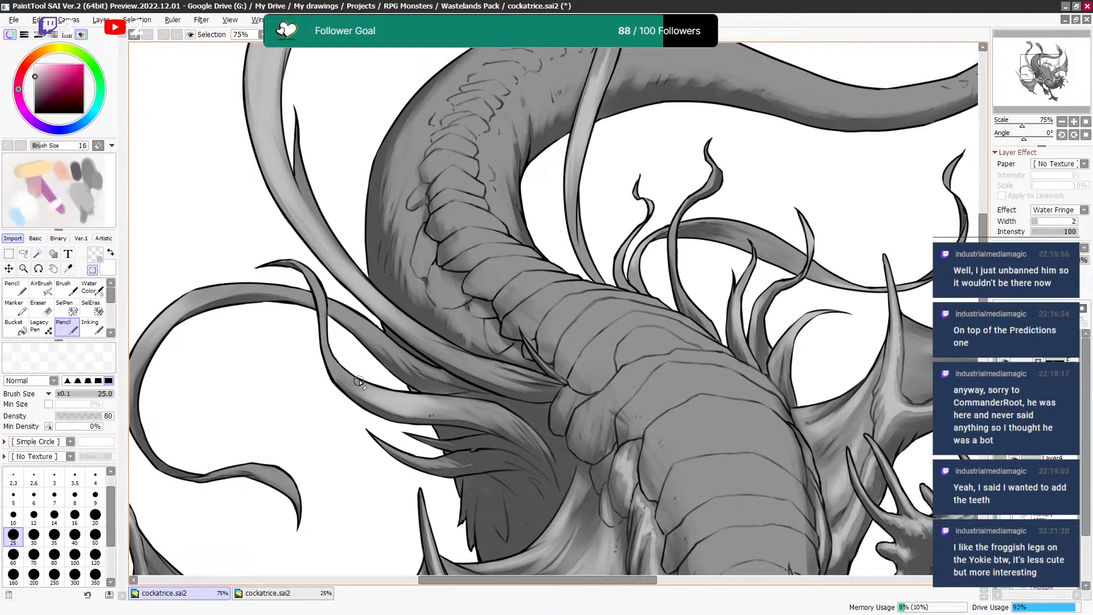
# Broaden the short curling tendril's highlight with the Pencil at brush sizes 35 and 30, softening it with transparent at 30.
pyautogui.press('-')
pyautogui.press(']')
pyautogui.press(']')
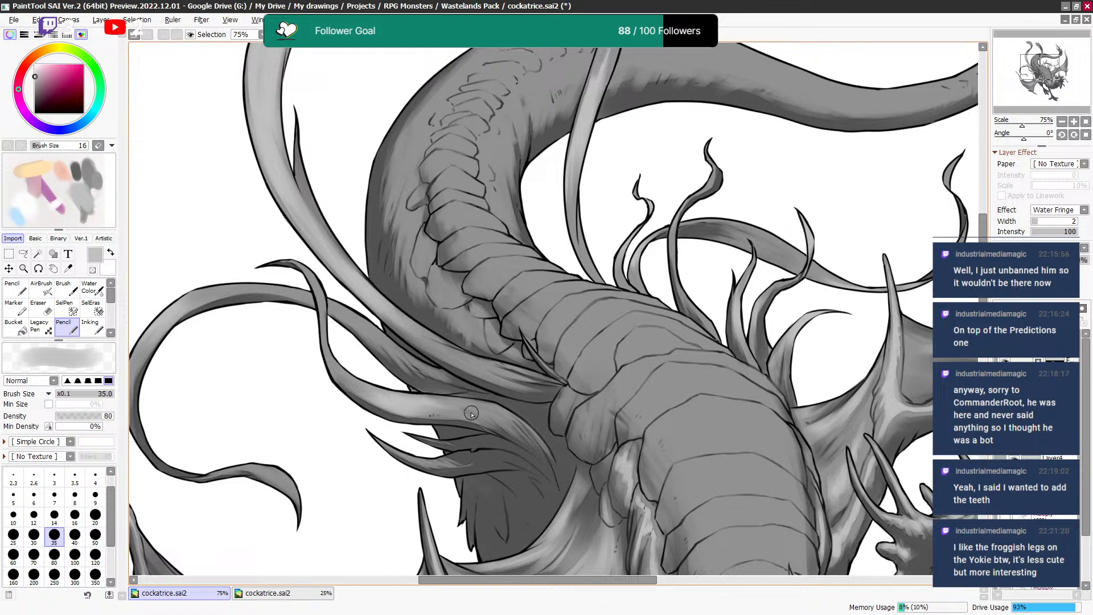
pyautogui.press('[')
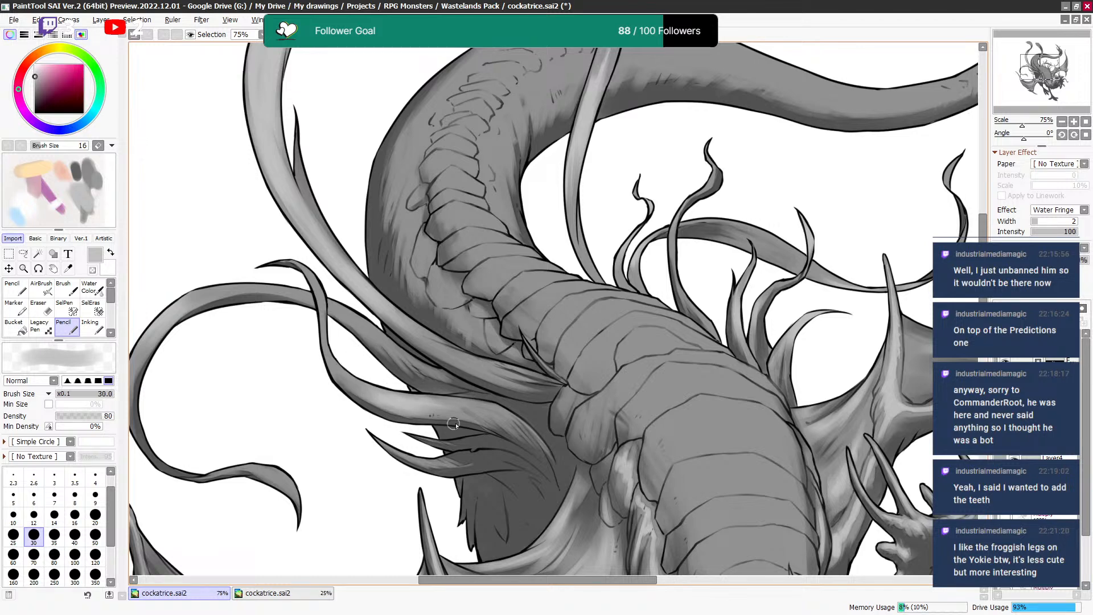
pyautogui.press('-')
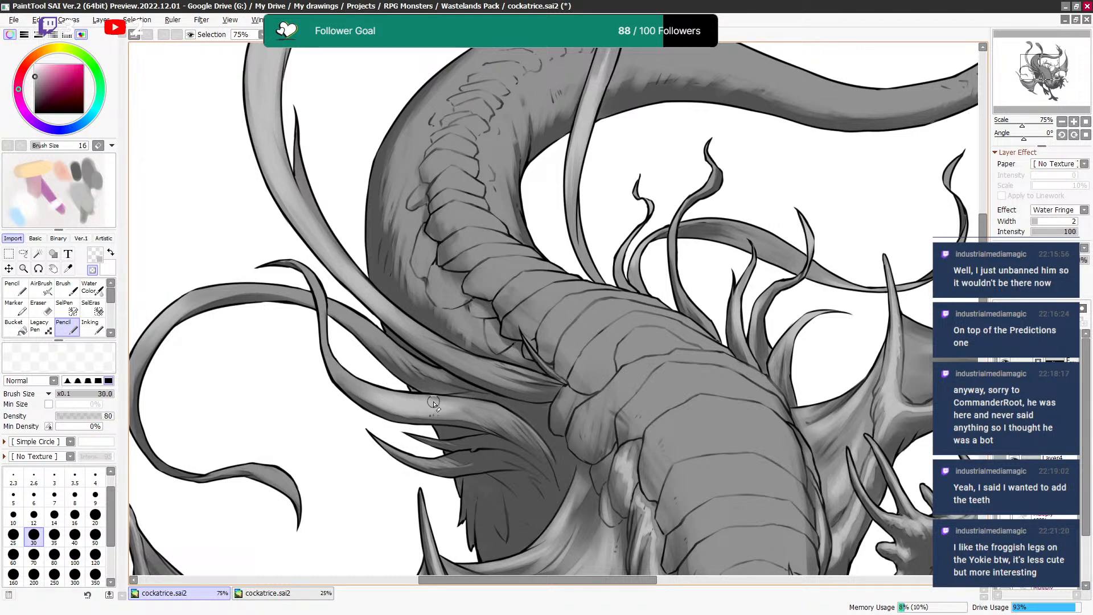
# Touch up the short curling tendril's underside highlight at brush size 25 and clean its upper edge with the transparent Pencil at 16.
pyautogui.press('-')
pyautogui.press('[')
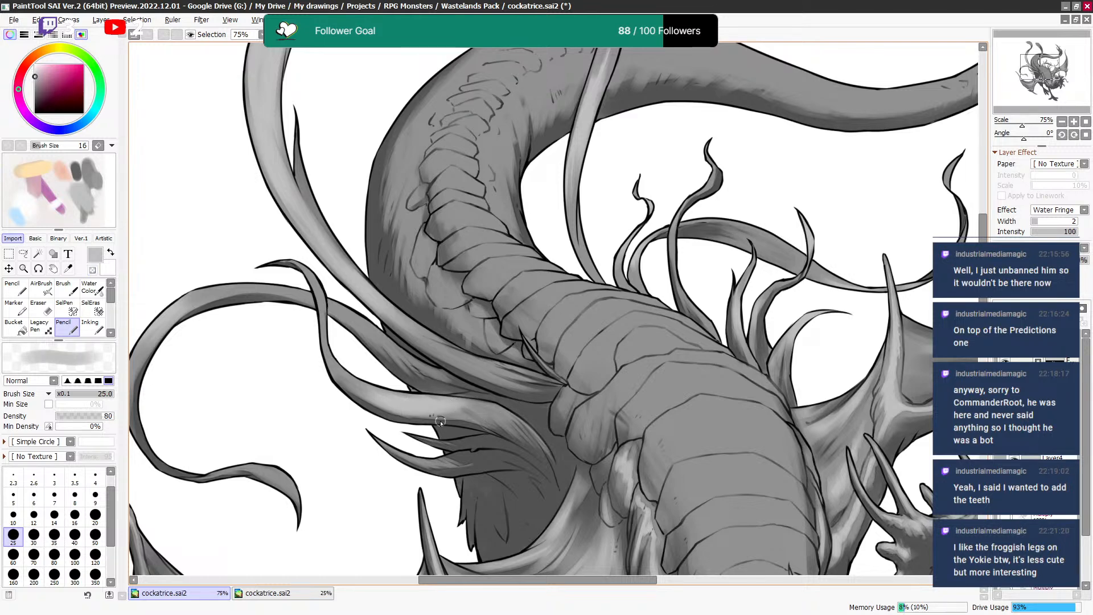
pyautogui.click(1005, 361)
pyautogui.click(1006, 360)
pyautogui.press('-')
pyautogui.press('[')
pyautogui.press('[')
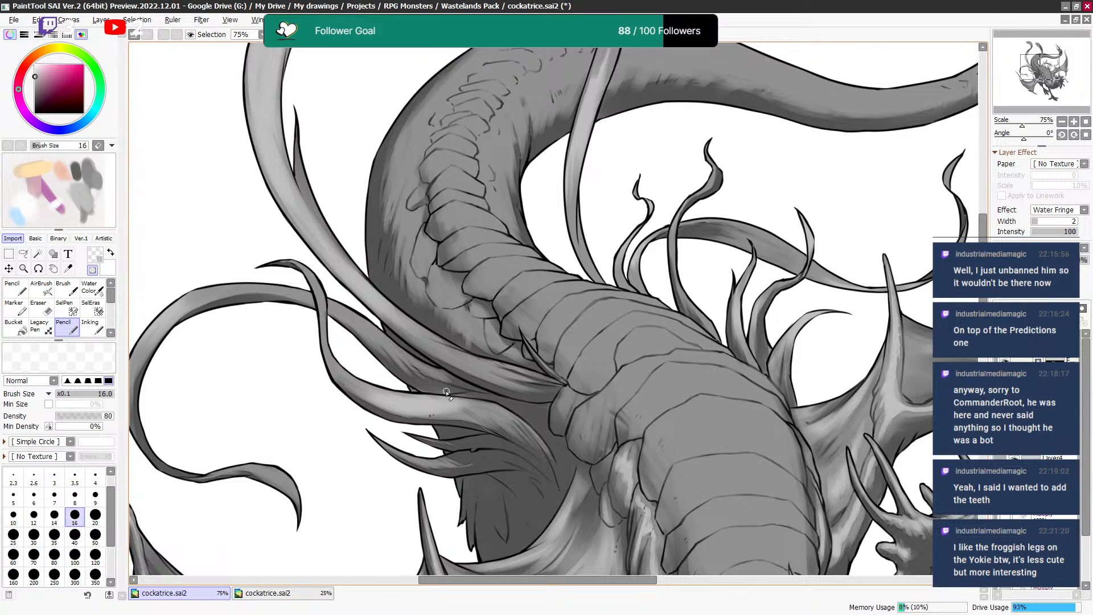
# Add light Pencil strokes near the short curling tendril's upper edge at brush size 16, and soften the neighbouring tendril with transparent at 20.
pyautogui.press('-')
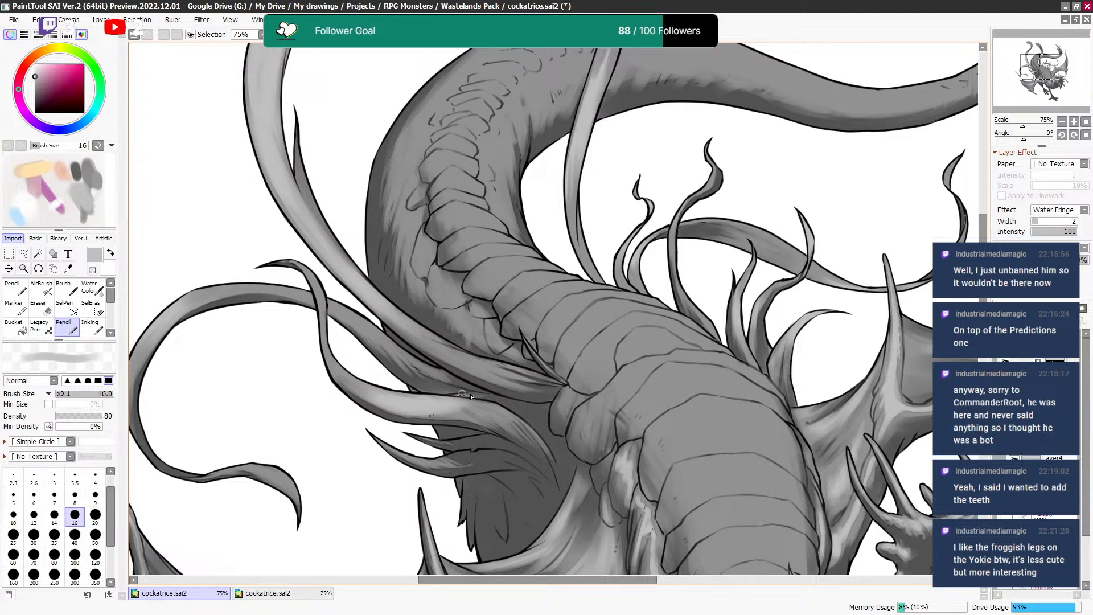
pyautogui.moveTo(459, 357); pyautogui.dragTo(520, 426)
pyautogui.press('-')
pyautogui.press(']')
pyautogui.press(']')
pyautogui.press(']')
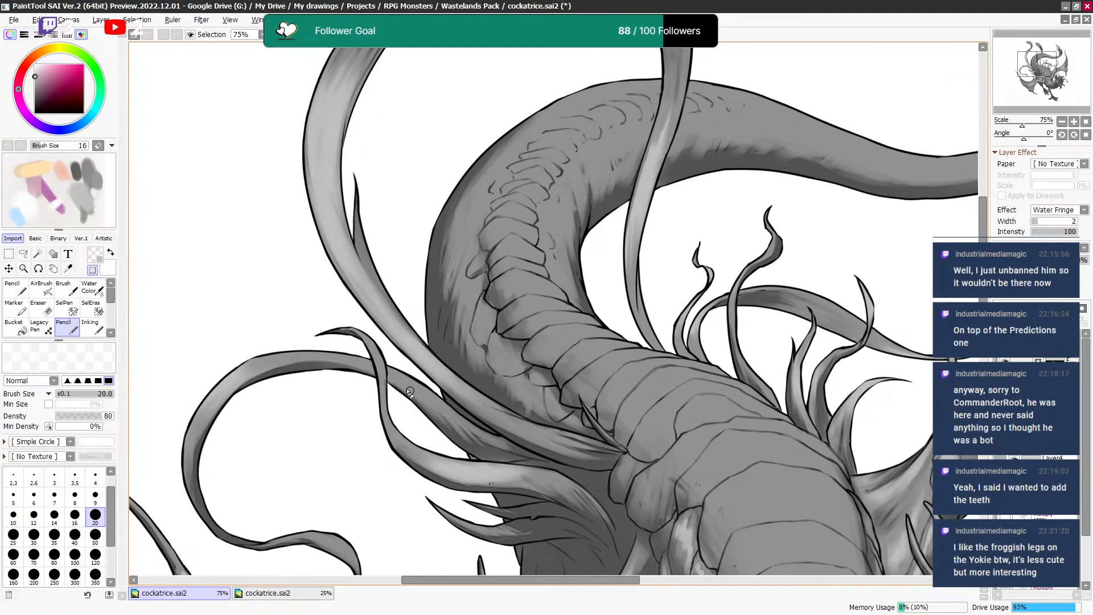
# Try softening the outer edge of the ribbon-like tendril's lower curve with the transparent Pencil at brush size 20.
pyautogui.press('-')
pyautogui.press('[')
pyautogui.press('[')
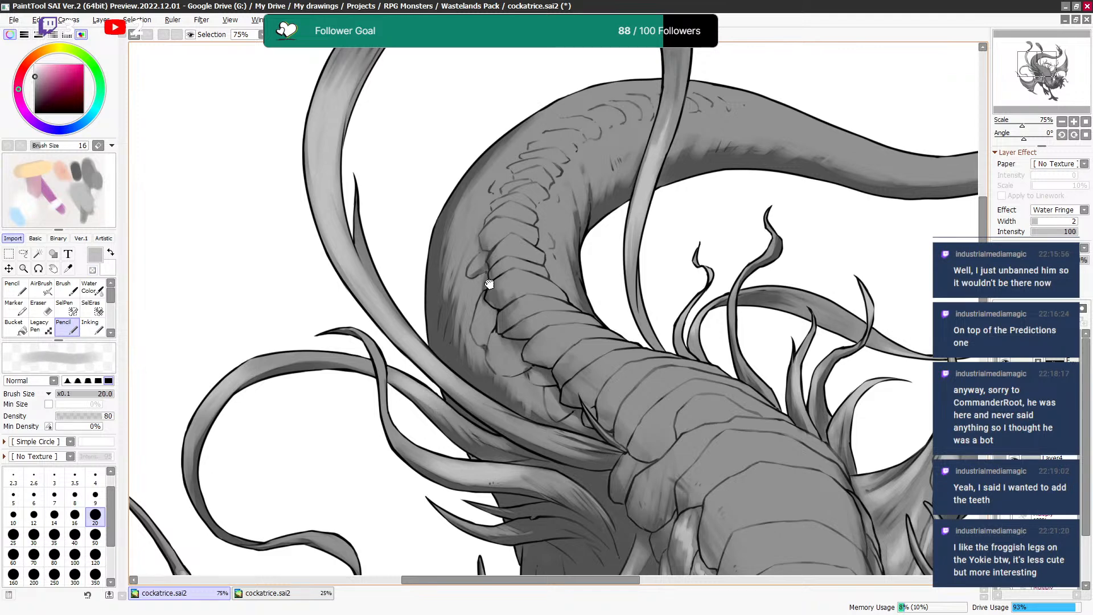
pyautogui.moveTo(420, 249); pyautogui.dragTo(440, 362)
pyautogui.moveTo(415, 316); pyautogui.dragTo(346, 438)
pyautogui.press('-')
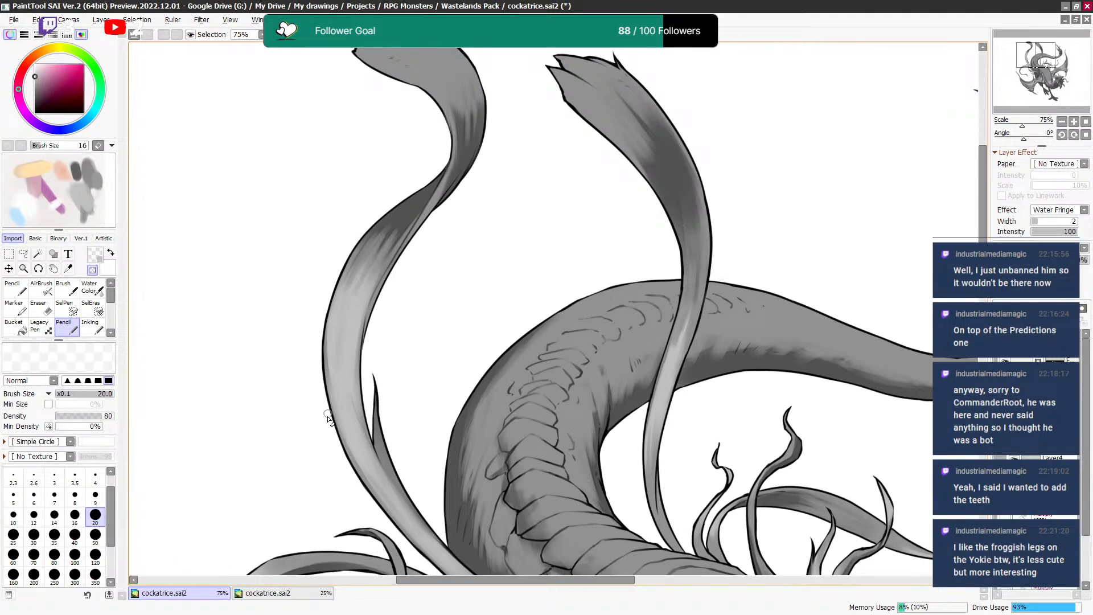
pyautogui.press('[')
pyautogui.hotkey('ctrl', 'z')
# Paint thin light strokes along the outer edge of the ribbon-like tendril's lower curve with the Pencil at brush size 14.
pyautogui.press('-')
pyautogui.press('[')
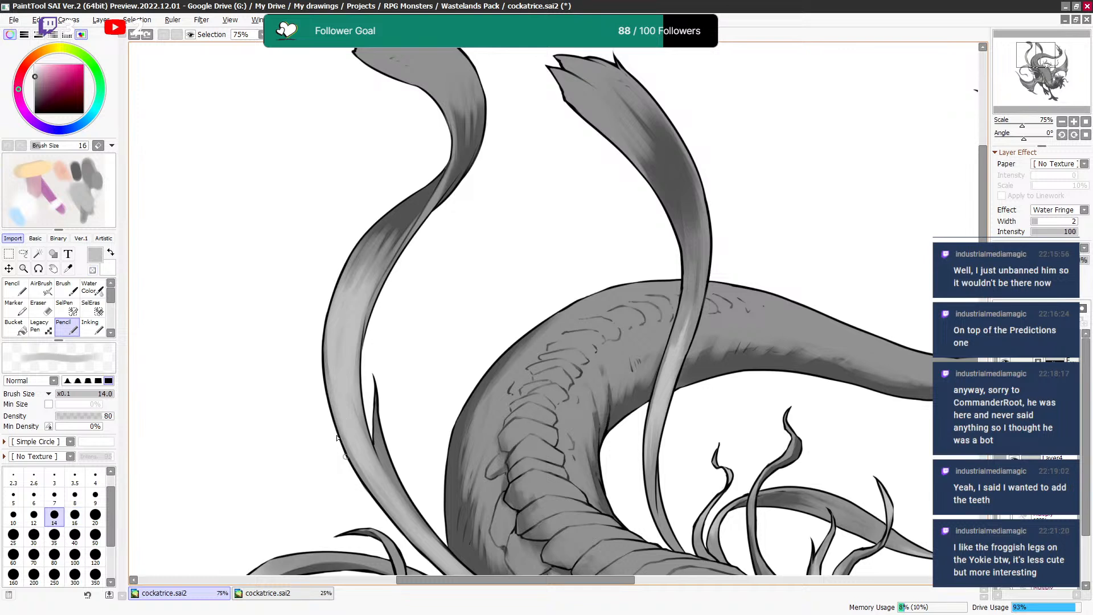
pyautogui.moveTo(420, 253); pyautogui.dragTo(433, 317)
# Lighten the curled tip of the ribbon-like tendril with the Pencil and blend it using the transparent color at brush size 200.
pyautogui.press('-')
pyautogui.press(']')
pyautogui.press(']')
pyautogui.press(']')
pyautogui.press(']')
pyautogui.press(']')
pyautogui.press(']')
pyautogui.press(']')
pyautogui.press(']')
pyautogui.moveTo(538, 186); pyautogui.dragTo(481, 271)
pyautogui.press(']')
pyautogui.press(']')
pyautogui.press(']')
pyautogui.press(']')
pyautogui.press(']')
pyautogui.press(']')
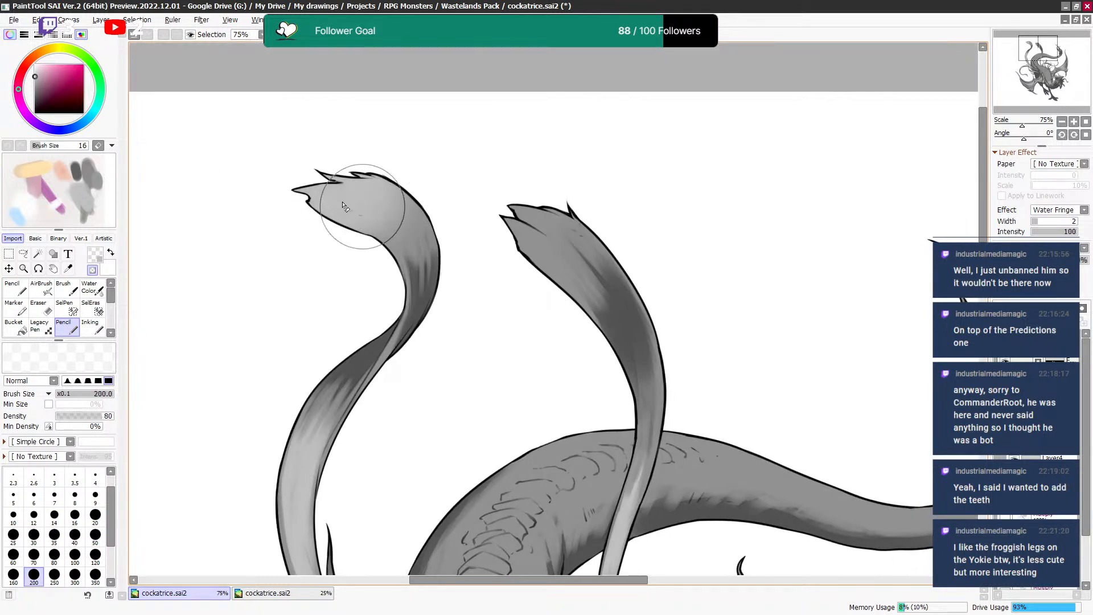
# Paint light shading around the inner bend below the ribbon-like tendril's tip with the Pencil at brush size 40.
pyautogui.press('-')
pyautogui.press('[')
pyautogui.press('[')
pyautogui.press('[')
pyautogui.press('[')
pyautogui.press('[')
pyautogui.press('[')
pyautogui.press('[')
pyautogui.press('[')
pyautogui.press('[')
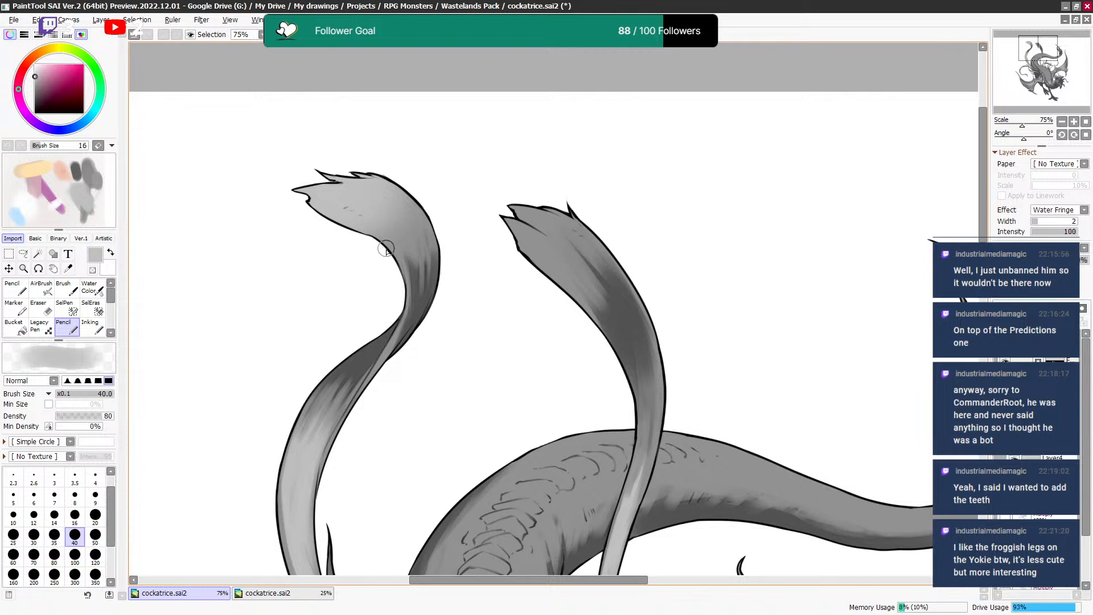
# Add fine light strokes across the curled tip of the ribbon-like tendril with the Pencil at brush size 7.
pyautogui.press('[')
pyautogui.press('[')
pyautogui.press('[')
pyautogui.press('[')
pyautogui.press('[')
pyautogui.press('[')
pyautogui.press('[')
pyautogui.press('[')
pyautogui.press('[')
pyautogui.press('[')
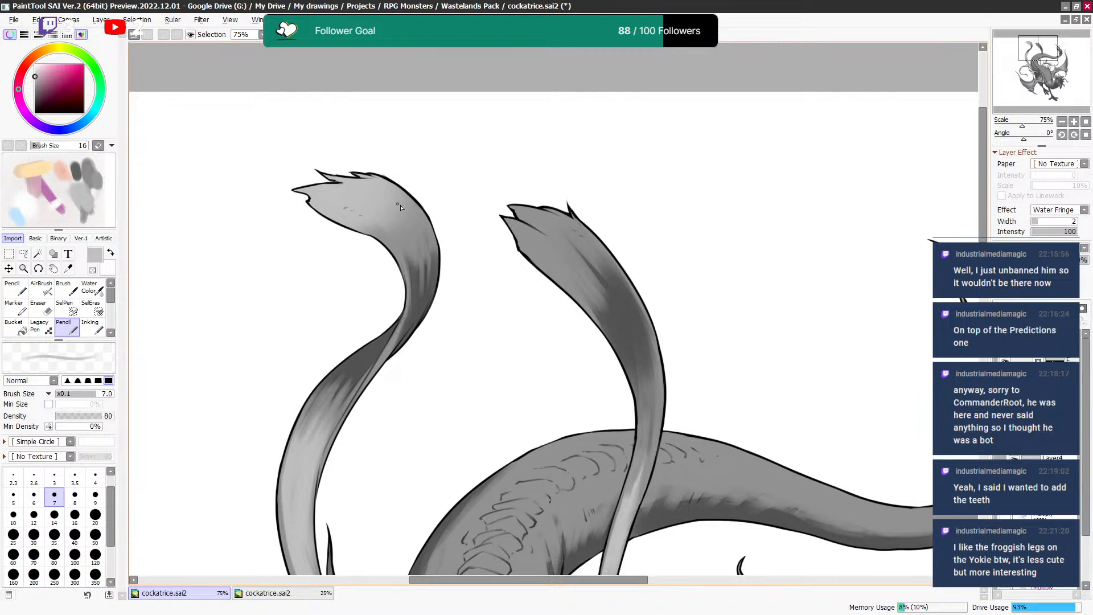
# Lighten the frayed tip of the second tendril with broad Pencil strokes and soften them using the transparent color.
pyautogui.moveTo(527, 188); pyautogui.dragTo(430, 195)
pyautogui.press(']')
pyautogui.press(']')
pyautogui.press(']')
pyautogui.press(']')
pyautogui.press(']')
pyautogui.press(']')
pyautogui.press(']')
pyautogui.press(']')
pyautogui.press(']')
pyautogui.press(']')
pyautogui.press(']')
pyautogui.press(']')
pyautogui.press(']')
pyautogui.press(']')
pyautogui.press(']')
pyautogui.press(']')
pyautogui.press(']')
pyautogui.press(']')
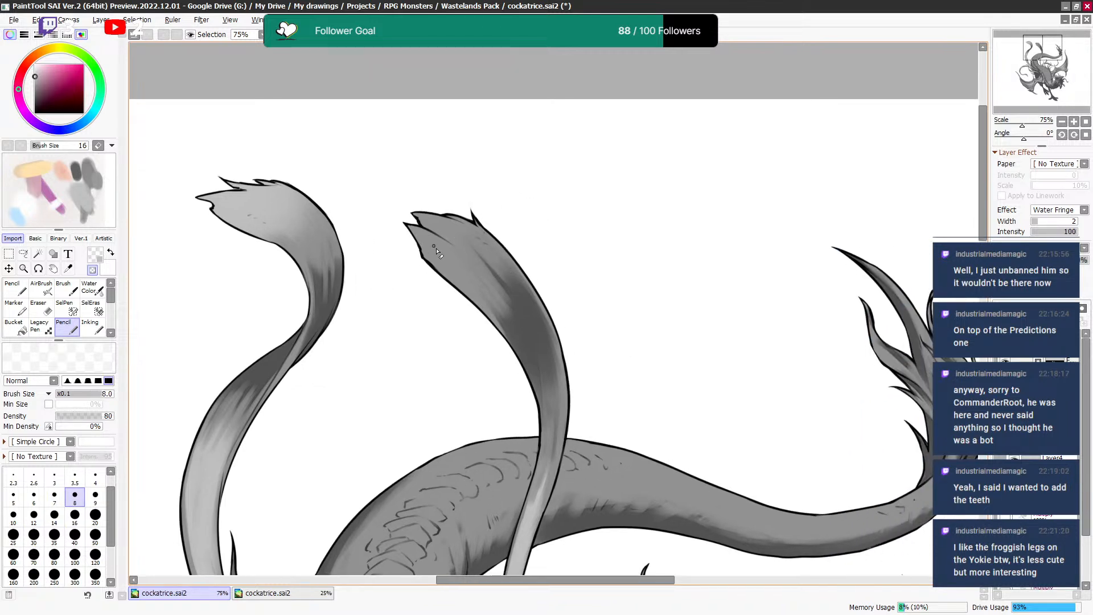
pyautogui.press(']')
pyautogui.press(']')
pyautogui.press('-')
pyautogui.press('[')
pyautogui.press('-')
pyautogui.press('[')
pyautogui.moveTo(397, 219)
pyautogui.mouseDown()
pyautogui.moveTo(421, 246)
pyautogui.moveTo(466, 234)
pyautogui.moveTo(453, 264)
pyautogui.mouseUp()
# Add light strokes along the inner edge below the second tendril's tip with the Pencil at brush size 25.
pyautogui.press('[')
pyautogui.press('-')
pyautogui.press('[')
pyautogui.press('[')
pyautogui.press('[')
pyautogui.press('[')
pyautogui.press('[')
pyautogui.press('[')
pyautogui.press('[')
pyautogui.press('[')
pyautogui.press('[')
pyautogui.press('[')
pyautogui.press('[')
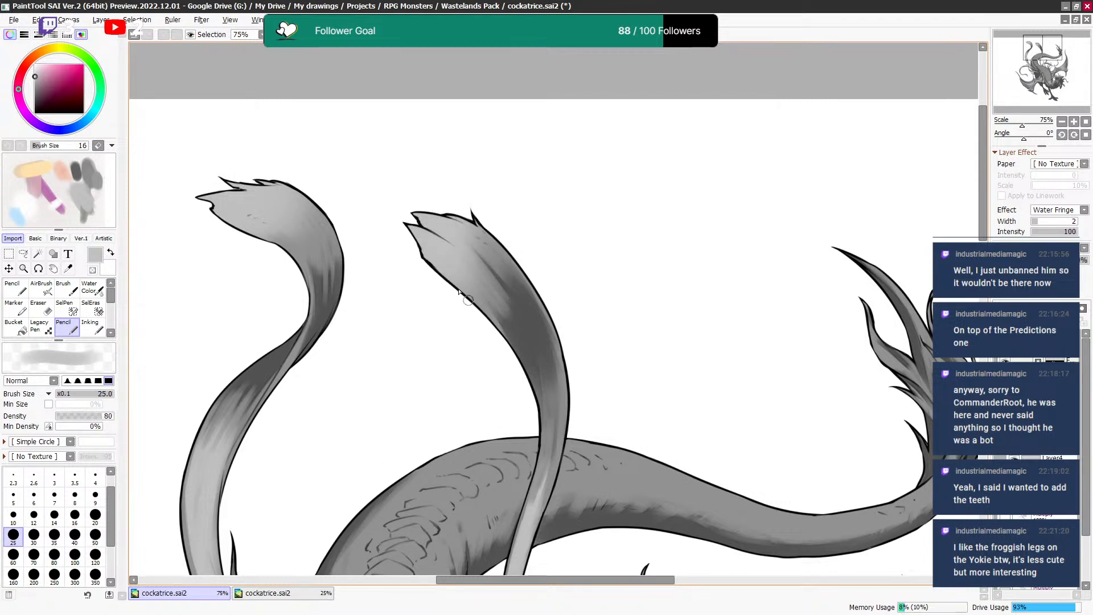
# Refine the outer edge below the second tendril's tip, alternating light and transparent Pencil strokes at brush sizes 12 and 16.
pyautogui.press('[')
pyautogui.press('[')
pyautogui.press('-')
pyautogui.moveTo(491, 242); pyautogui.dragTo(474, 224)
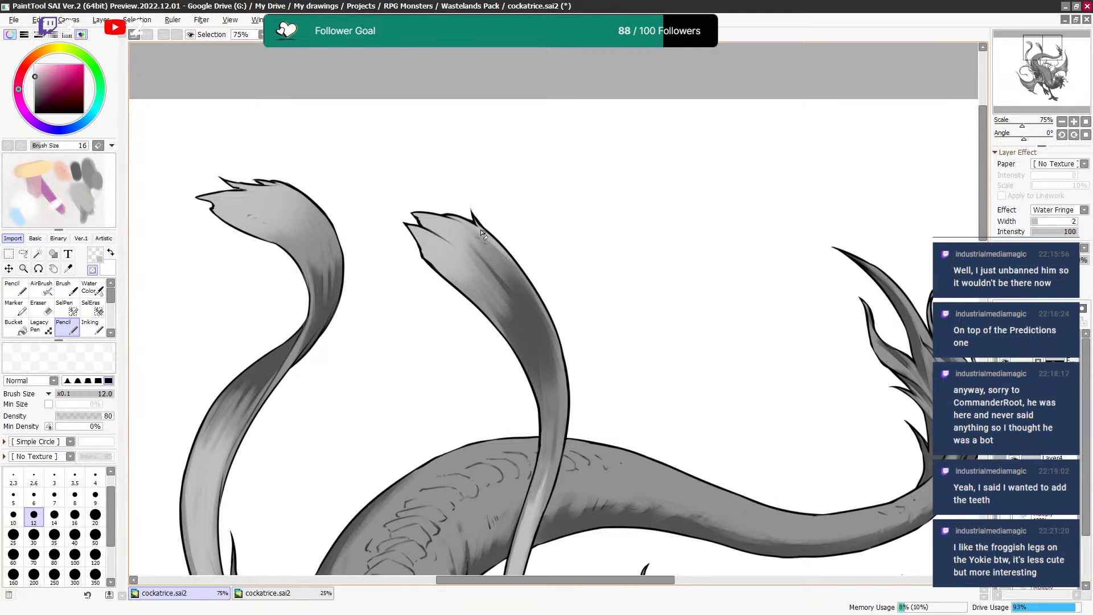
pyautogui.press('-')
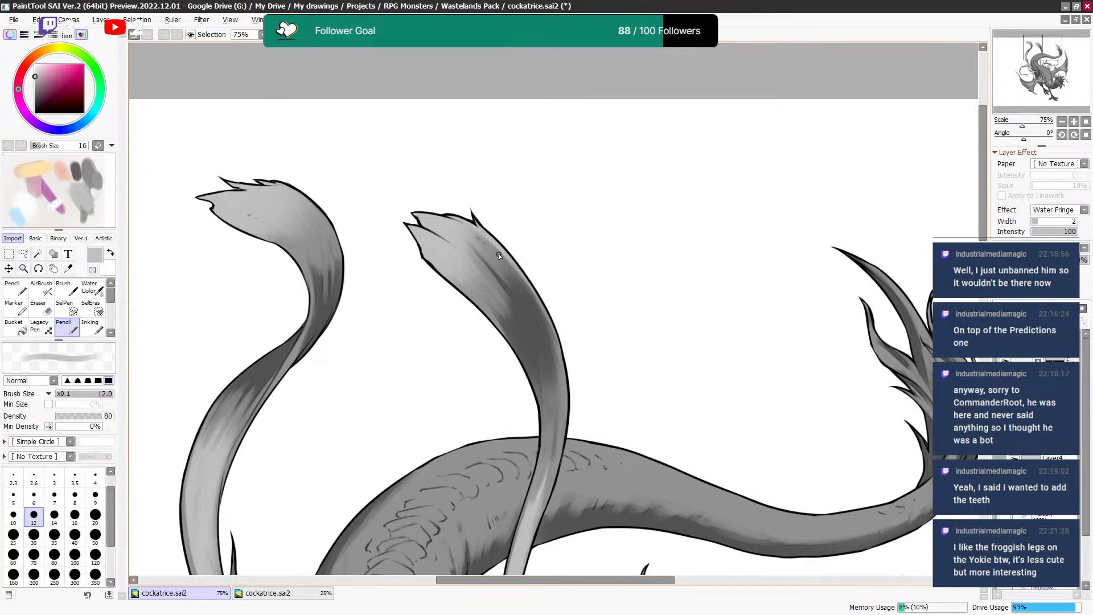
pyautogui.press('c')
pyautogui.press('n')
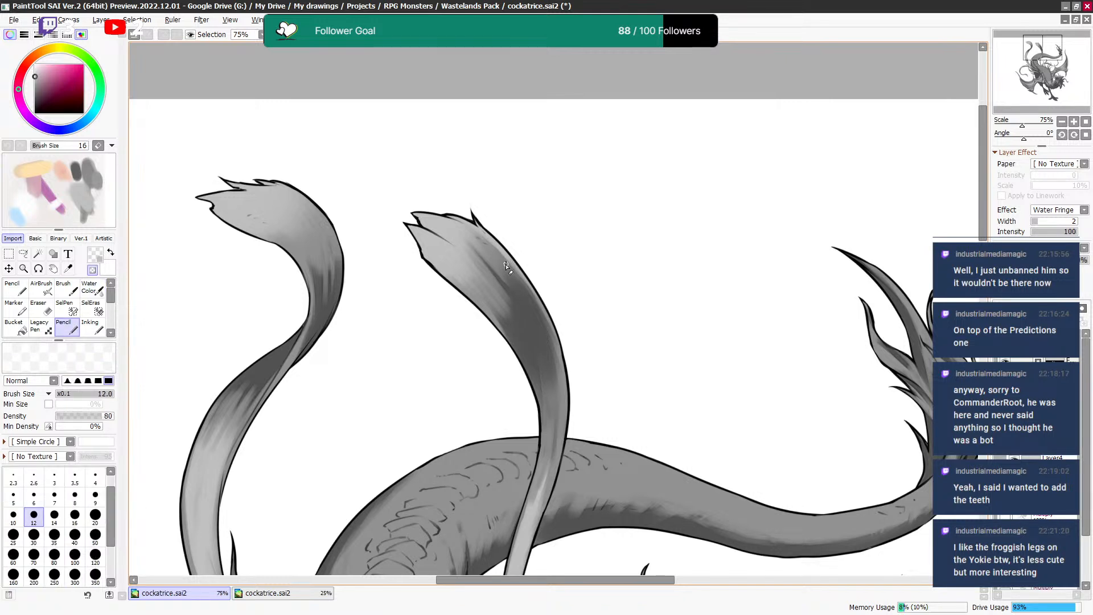
pyautogui.press(']')
pyautogui.press(']')
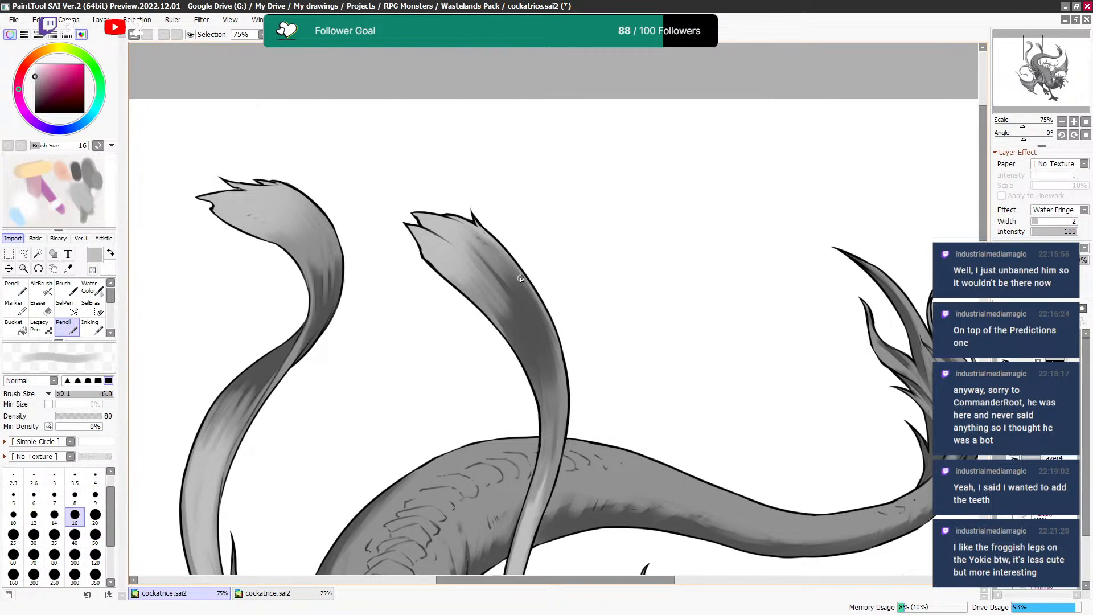
# Paint broad light strokes over the segmented plates of the cockatrice's torso with the Pencil, starting at brush size 40.
pyautogui.scroll(-2, 512, 268)
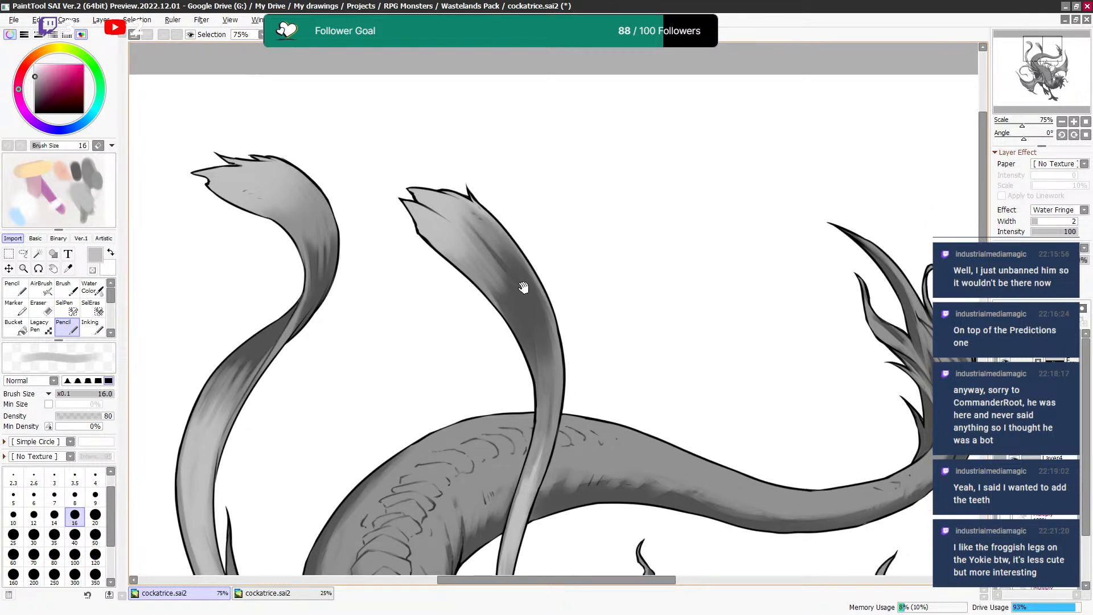
pyautogui.moveTo(517, 283); pyautogui.dragTo(513, 245)
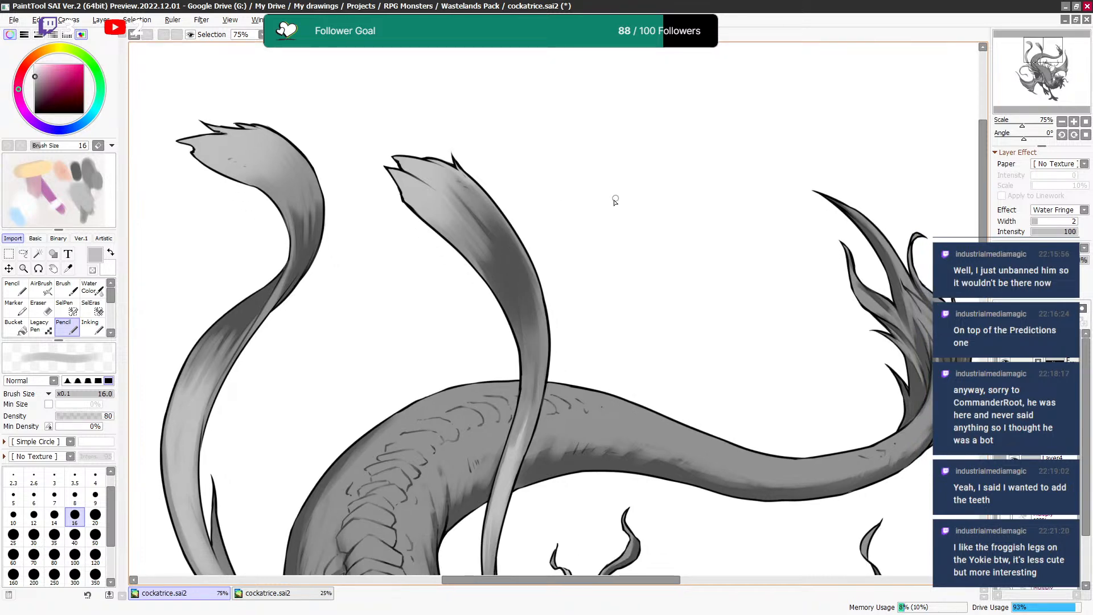
pyautogui.scroll(-1, 615, 213)
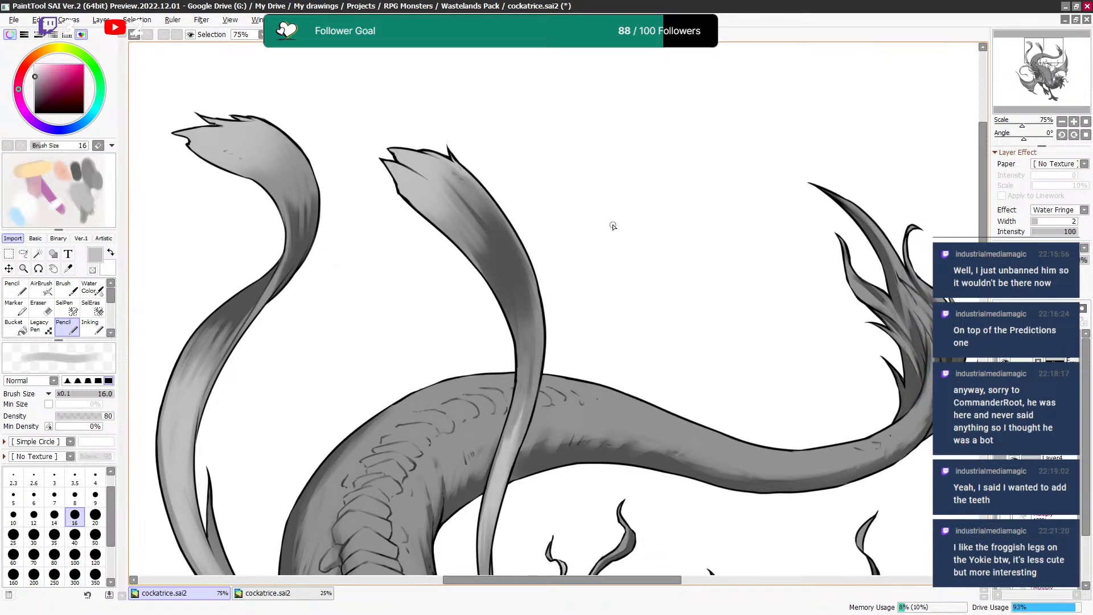
pyautogui.scroll(-10, 605, 233)
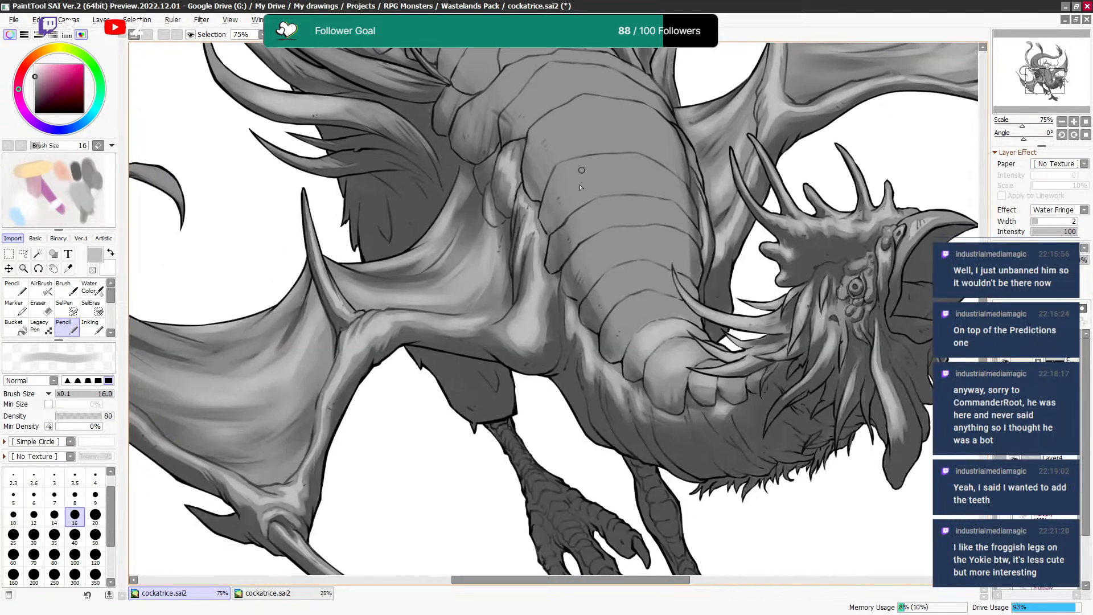
pyautogui.moveTo(580, 186); pyautogui.dragTo(612, 170)
pyautogui.moveTo(814, 74); pyautogui.dragTo(575, 228)
pyautogui.moveTo(729, 154)
pyautogui.mouseDown()
pyautogui.moveTo(676, 180)
pyautogui.moveTo(637, 374)
pyautogui.mouseUp()
pyautogui.moveTo(558, 274)
pyautogui.mouseDown()
pyautogui.moveTo(696, 234)
pyautogui.moveTo(786, 102)
pyautogui.mouseUp()
pyautogui.moveTo(578, 330); pyautogui.dragTo(578, 239)
pyautogui.press(']')
pyautogui.press(']')
pyautogui.press(']')
pyautogui.press(']')
pyautogui.press(']')
pyautogui.press(']')
pyautogui.press(']')
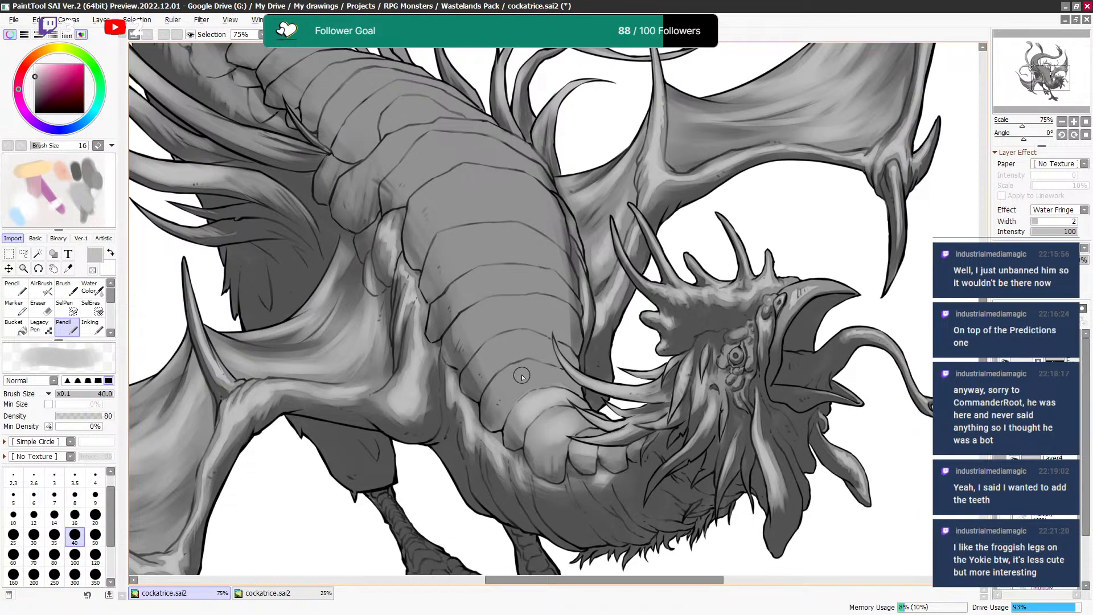
pyautogui.press('e')
pyautogui.press(']')
pyautogui.press(']')
pyautogui.press(']')
pyautogui.moveTo(473, 206)
pyautogui.mouseDown()
pyautogui.moveTo(518, 336)
pyautogui.moveTo(534, 331)
pyautogui.mouseUp()
pyautogui.press(']')
pyautogui.moveTo(516, 200); pyautogui.dragTo(525, 307)
pyautogui.moveTo(443, 187); pyautogui.dragTo(499, 319)
pyautogui.moveTo(556, 186); pyautogui.dragTo(545, 329)
# Extend the light shading across the upper torso plates and blend it using the transparent color at brush size 100.
pyautogui.press(']')
pyautogui.press(']')
pyautogui.moveTo(342, 231); pyautogui.dragTo(445, 313)
pyautogui.press('[')
pyautogui.press('[')
pyautogui.press('[')
pyautogui.moveTo(376, 256); pyautogui.dragTo(411, 317)
pyautogui.press('[')
pyautogui.press('[')
pyautogui.moveTo(347, 270); pyautogui.dragTo(352, 274)
pyautogui.press('[')
pyautogui.moveTo(386, 231)
pyautogui.mouseDown()
pyautogui.moveTo(483, 291)
pyautogui.moveTo(529, 422)
pyautogui.moveTo(494, 267)
pyautogui.mouseUp()
pyautogui.press(']')
pyautogui.press(']')
pyautogui.press(']')
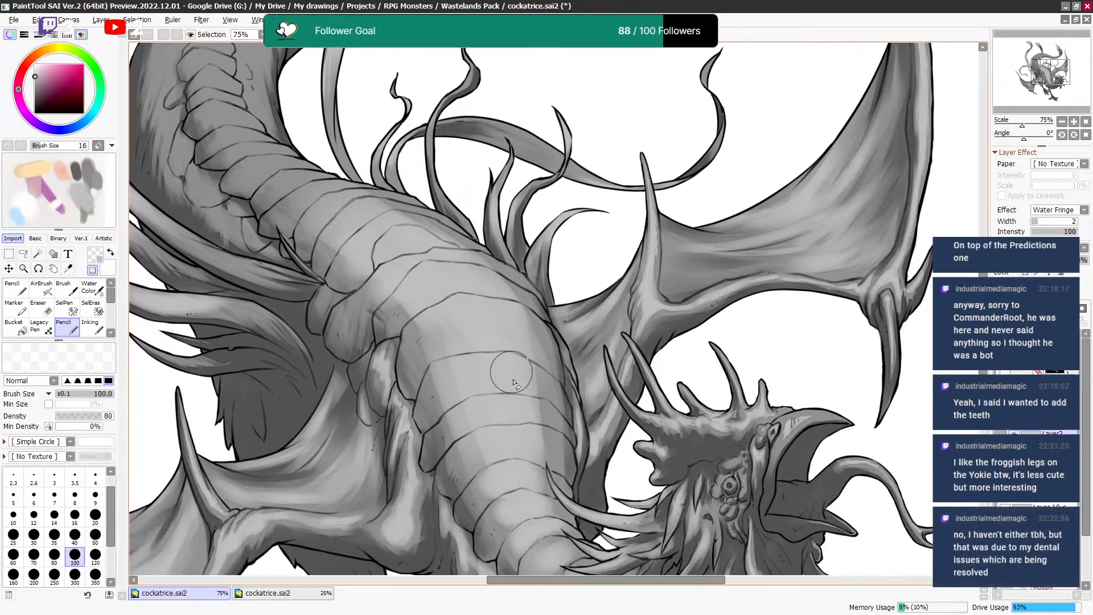
# Lighten the lower torso plates toward the neck with the Pencil at brush sizes 70 and 60.
pyautogui.press('-')
pyautogui.press('[')
pyautogui.press('[')
pyautogui.press('[')
pyautogui.press('[')
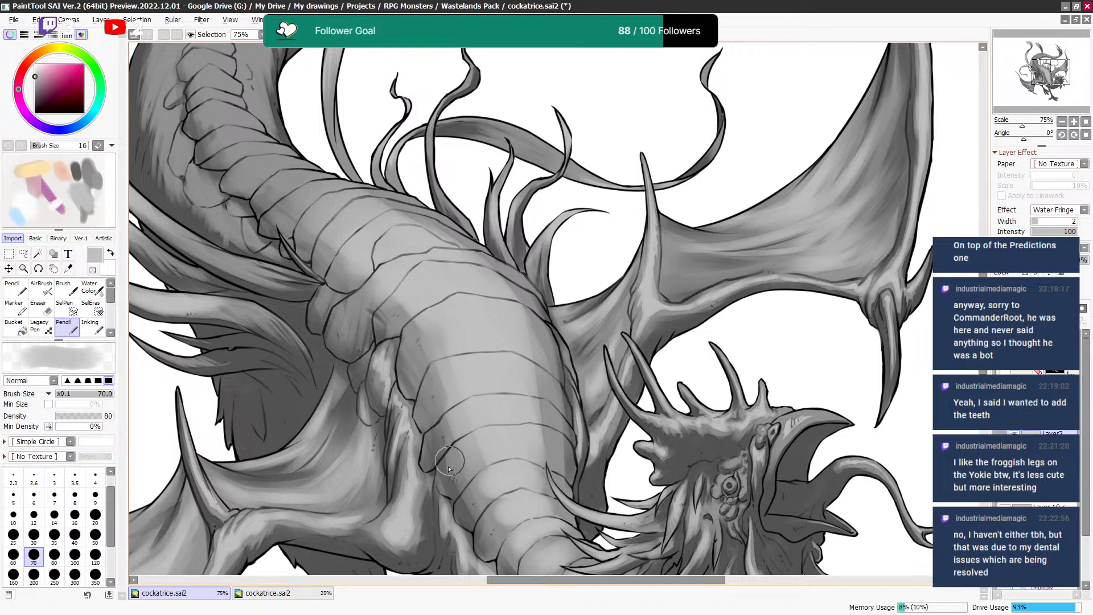
pyautogui.press(']')
pyautogui.press(']')
pyautogui.moveTo(560, 389); pyautogui.dragTo(559, 348)
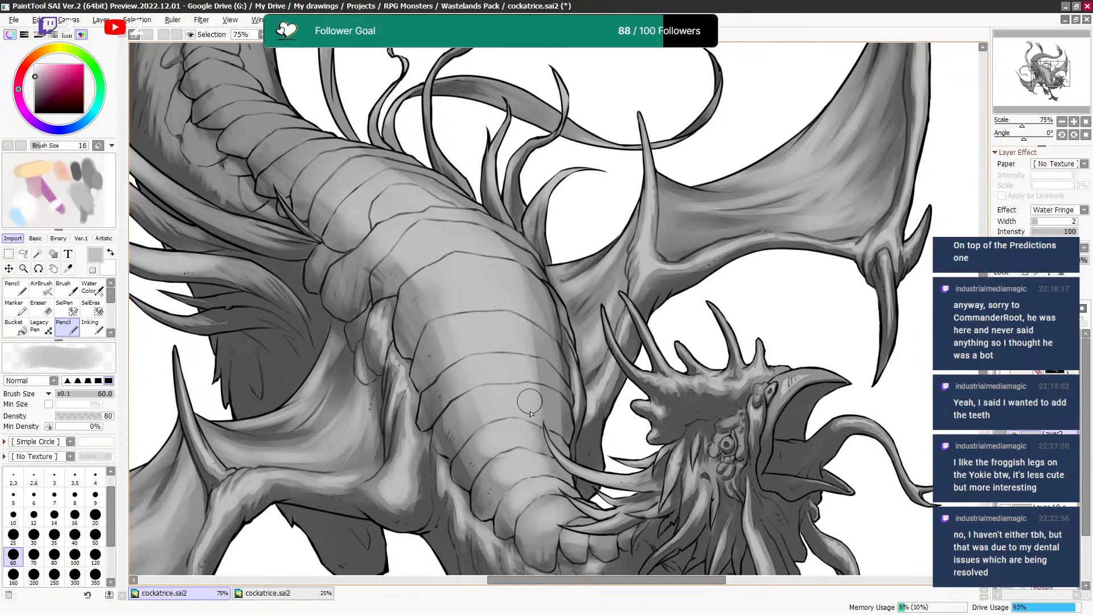
# Soften the light shading on the torso plates using the transparent color, reducing the brush size to 50.
pyautogui.press('-')
pyautogui.press(']')
pyautogui.moveTo(528, 386); pyautogui.dragTo(524, 309)
pyautogui.press('[')
pyautogui.press('[')
pyautogui.press('[')
pyautogui.moveTo(482, 229); pyautogui.dragTo(509, 305)
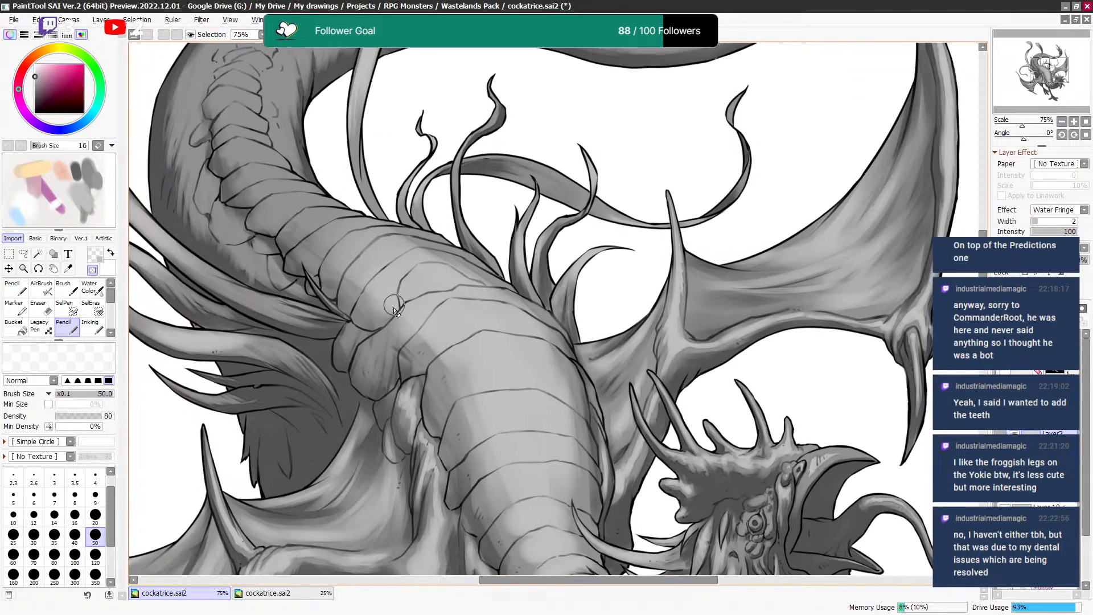
# Blend the shading where the side scales meet the upper torso plates using the transparent color at brush size 60.
pyautogui.press('-')
pyautogui.press('-')
pyautogui.press(']')
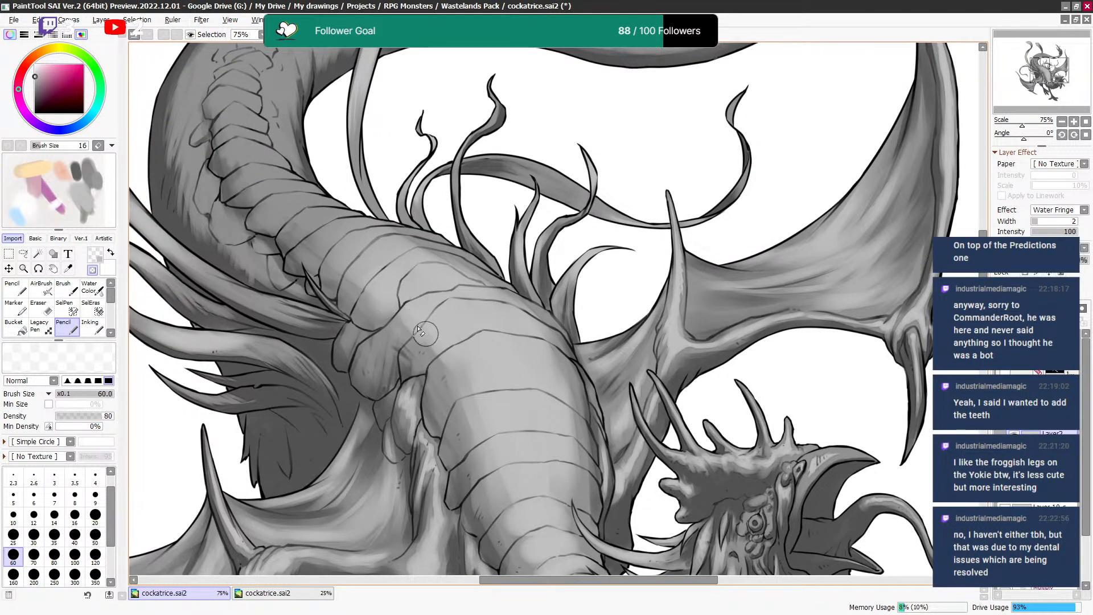
pyautogui.moveTo(386, 270); pyautogui.dragTo(409, 383)
pyautogui.press('-')
pyautogui.press('[')
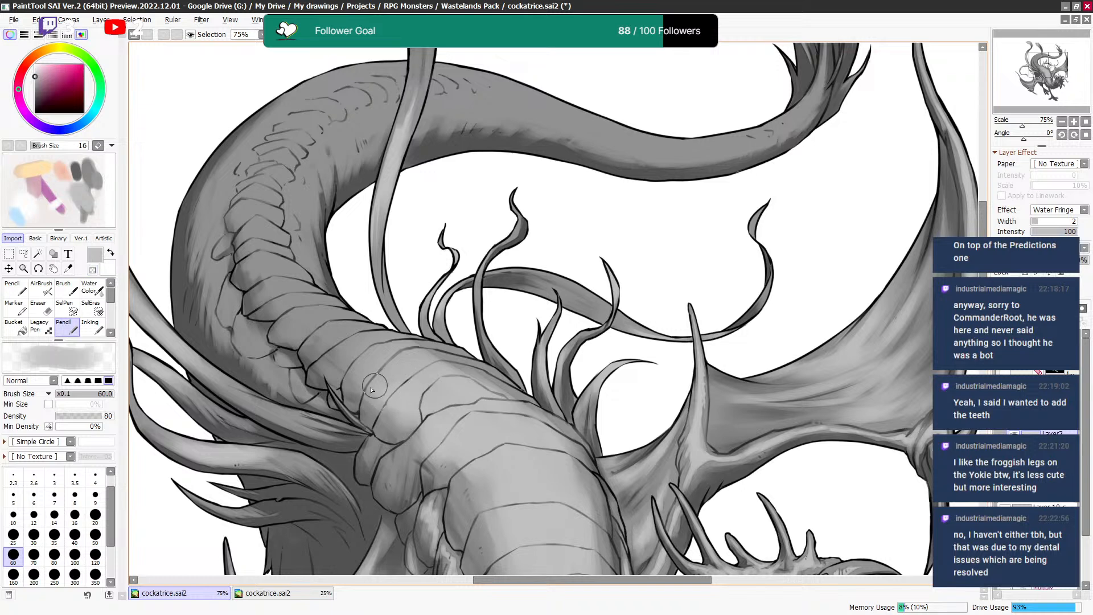
# Soften the upper edge of the narrow back plates using the transparent color at brush sizes 35 and 30.
pyautogui.press('[')
pyautogui.press('[')
pyautogui.press('-')
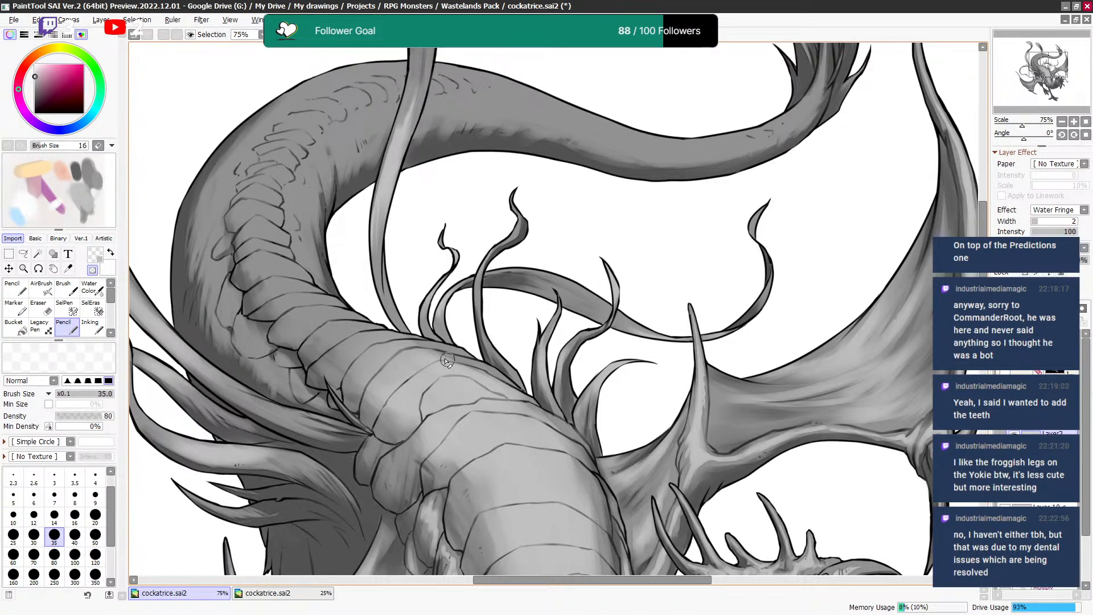
pyautogui.press('-')
pyautogui.press('[')
pyautogui.moveTo(407, 331)
pyautogui.mouseDown()
pyautogui.moveTo(443, 367)
pyautogui.moveTo(481, 382)
pyautogui.mouseUp()
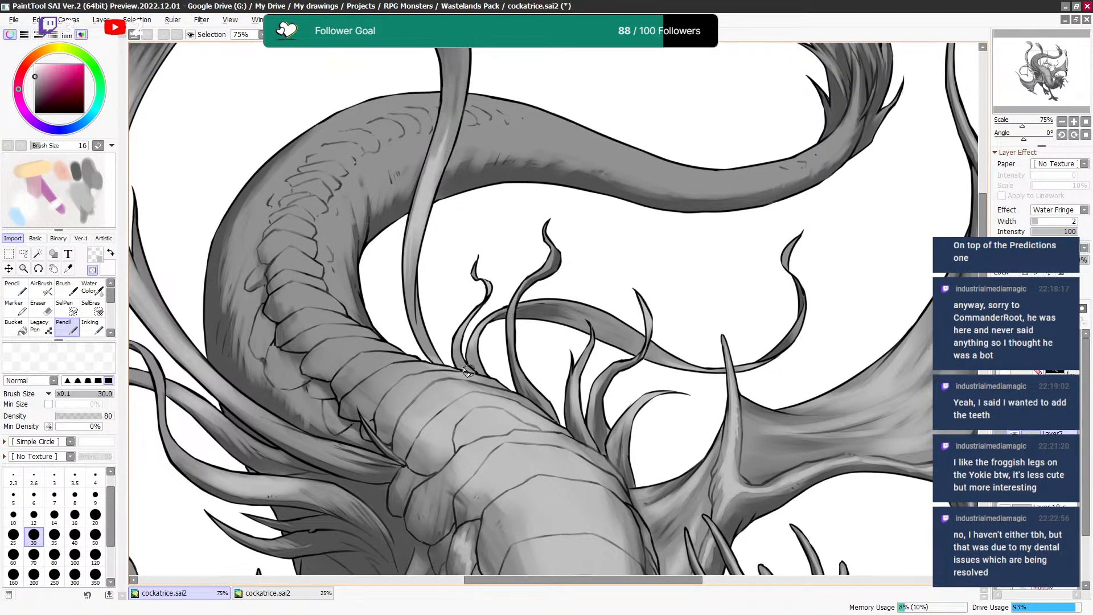
pyautogui.moveTo(412, 404); pyautogui.dragTo(442, 424)
# Lighten the row of scales curving from the narrow back plates up along the tail with varied Pencil sizes.
pyautogui.press(']')
pyautogui.press(']')
pyautogui.press(']')
pyautogui.press(']')
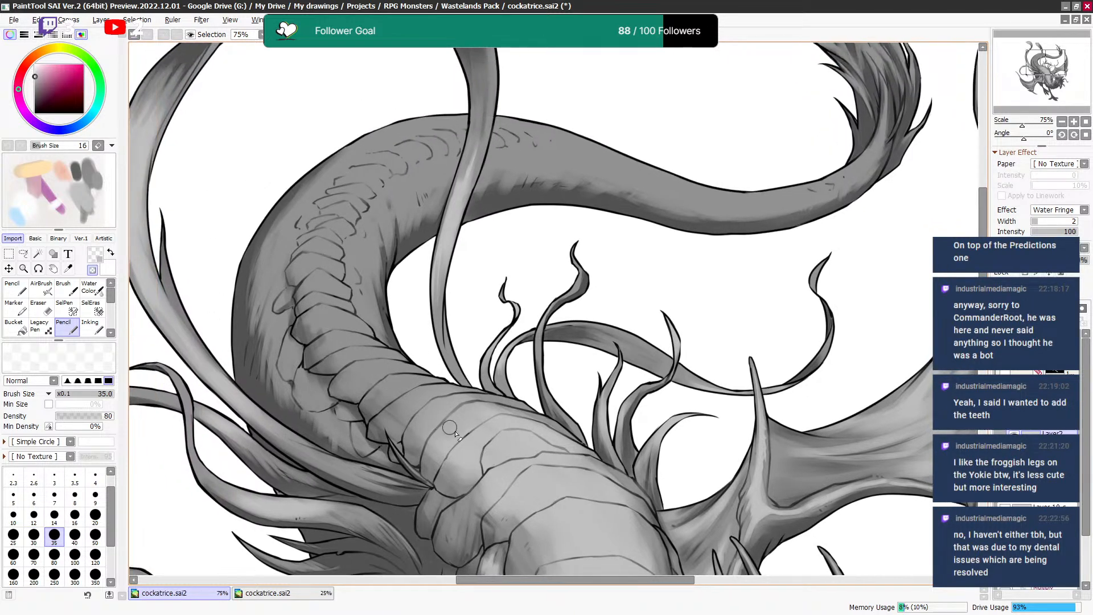
pyautogui.press(']')
pyautogui.press(']')
pyautogui.moveTo(382, 387)
pyautogui.mouseDown()
pyautogui.moveTo(460, 417)
pyautogui.moveTo(355, 361)
pyautogui.moveTo(313, 263)
pyautogui.mouseUp()
pyautogui.press('[')
pyautogui.press('[')
pyautogui.press('[')
pyautogui.press('[')
pyautogui.press('[')
pyautogui.press(']')
pyautogui.press('[')
pyautogui.press('[')
pyautogui.press(']')
pyautogui.press(']')
pyautogui.moveTo(326, 321)
pyautogui.mouseDown()
pyautogui.moveTo(315, 277)
pyautogui.moveTo(322, 223)
pyautogui.moveTo(330, 230)
pyautogui.moveTo(364, 174)
pyautogui.moveTo(402, 157)
pyautogui.mouseUp()
# Blend the light shading on the tail's scale row and base plates using the transparent color at brush size 50.
pyautogui.press(']')
pyautogui.press('[')
pyautogui.press('[')
pyautogui.press(']')
pyautogui.press(']')
pyautogui.press(']')
pyautogui.press(']')
pyautogui.press(']')
pyautogui.press('[')
pyautogui.press('[')
pyautogui.press(']')
pyautogui.press('[')
pyautogui.press(']')
pyautogui.press('[')
pyautogui.press('[')
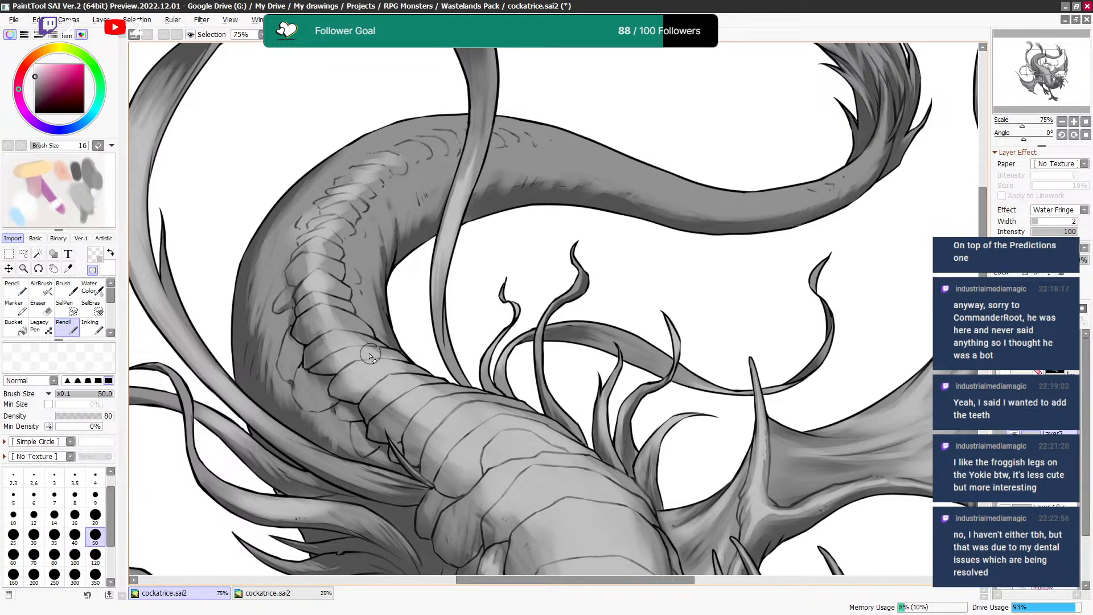
# Refine the shading on the narrow upper back plates with a sampled gray, using the Pencil at brush sizes 20 and 25.
pyautogui.keyDown('alt'); pyautogui.click(385, 375); pyautogui.keyUp('alt')
pyautogui.press('[')
pyautogui.press('[')
pyautogui.press('[')
pyautogui.press('[')
pyautogui.press('[')
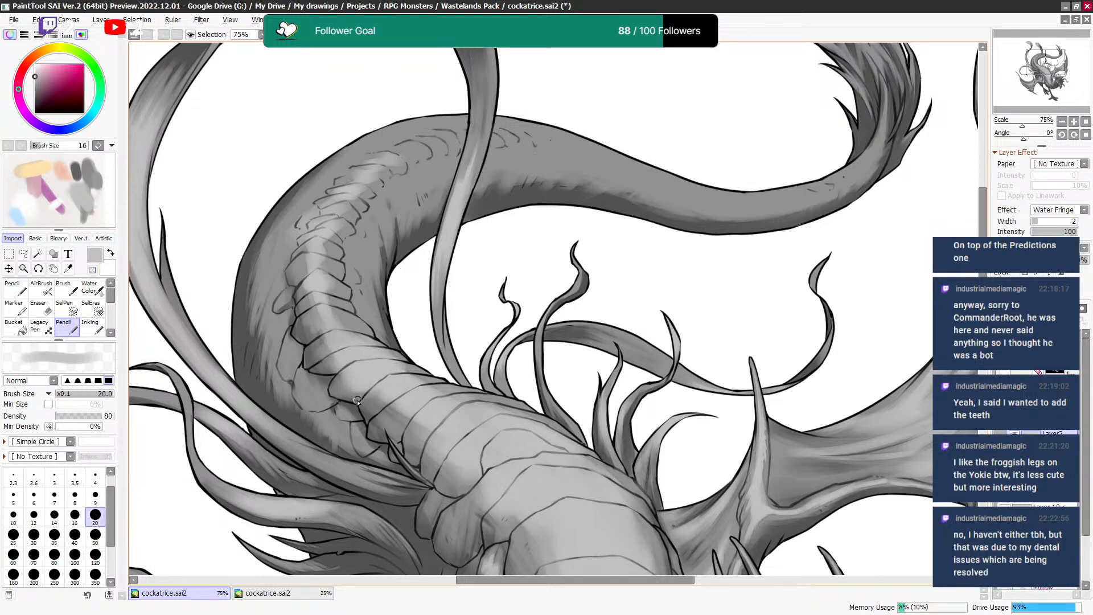
pyautogui.press('e')
pyautogui.press(']')
pyautogui.press('e')
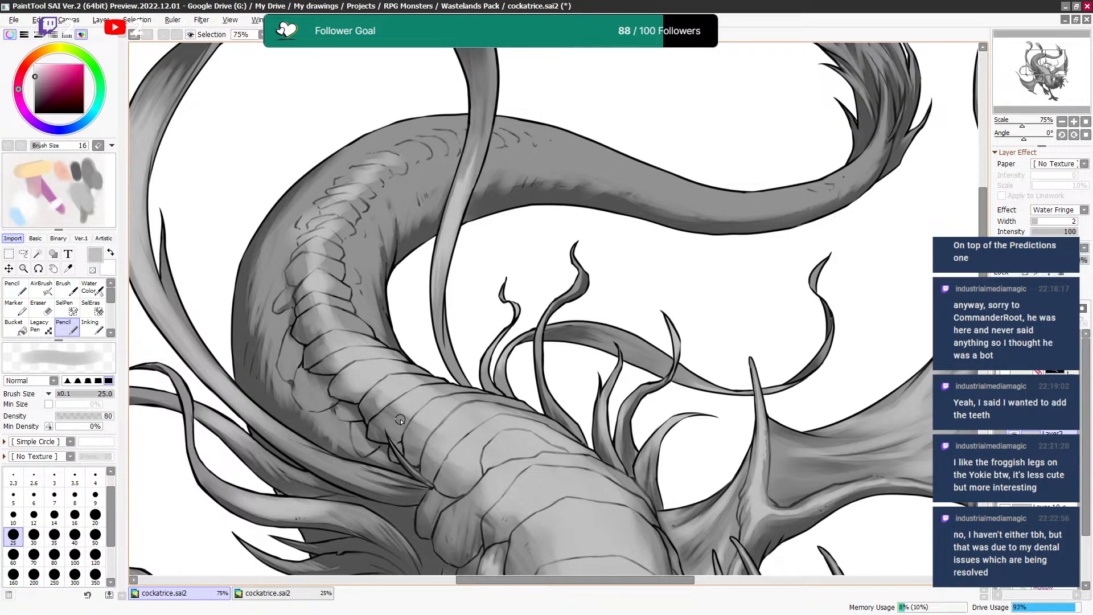
# Lighten the plates approaching the tail base with sampled grays and blend them using the transparent color at brush size 50.
pyautogui.keyDown('alt'); pyautogui.click(421, 413); pyautogui.keyUp('alt')
pyautogui.press(']')
pyautogui.press(']')
pyautogui.moveTo(399, 411)
pyautogui.mouseDown()
pyautogui.moveTo(409, 415)
pyautogui.moveTo(404, 308)
pyautogui.mouseUp()
pyautogui.keyDown('alt'); pyautogui.click(431, 414); pyautogui.keyUp('alt')
pyautogui.press('[')
pyautogui.press('e')
pyautogui.press('-')
pyautogui.press('-')
pyautogui.press('-')
pyautogui.press('-')
pyautogui.press(']')
pyautogui.press(']')
pyautogui.press('-')
pyautogui.press(']')
pyautogui.press('-')
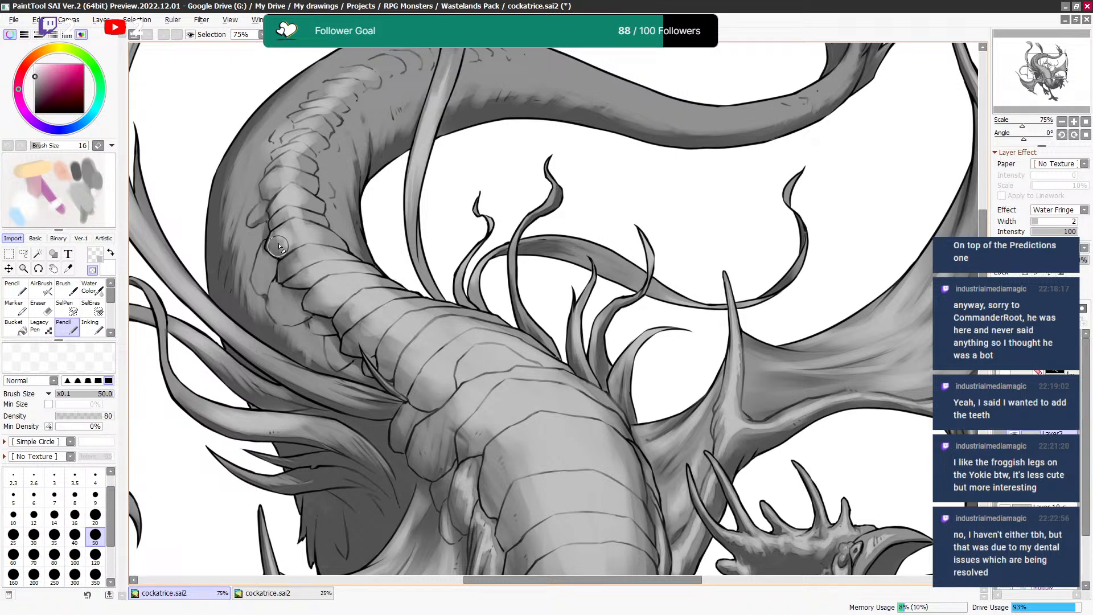
# Refine the shading at the tail base with Pencil size 60, softening the scales using the transparent color at size 35.
pyautogui.press('-')
pyautogui.press('[')
pyautogui.press(']')
pyautogui.press(']')
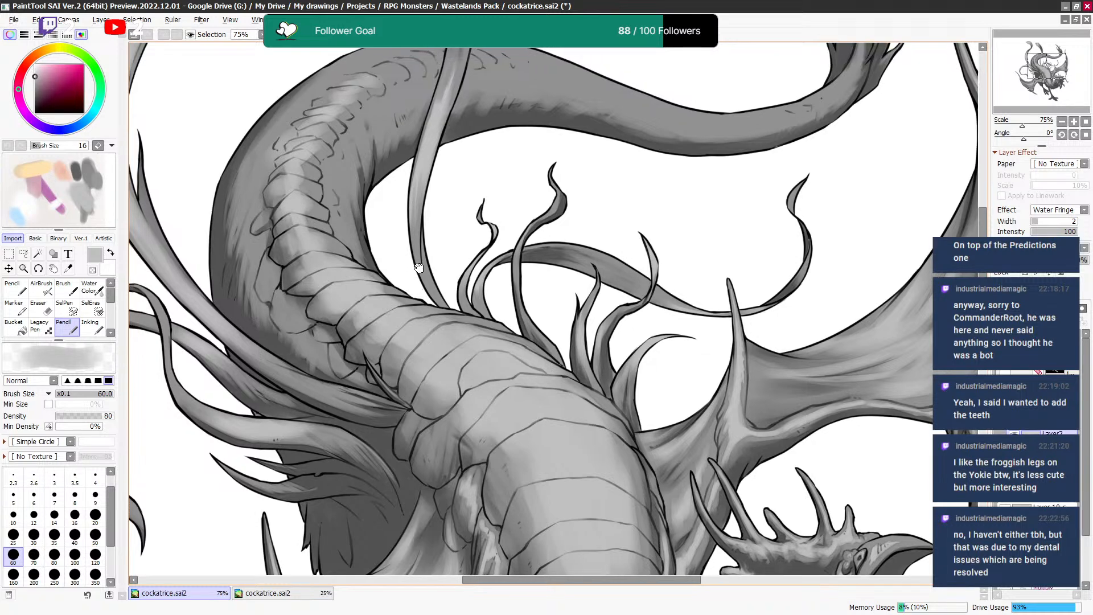
pyautogui.press('[')
pyautogui.press('[')
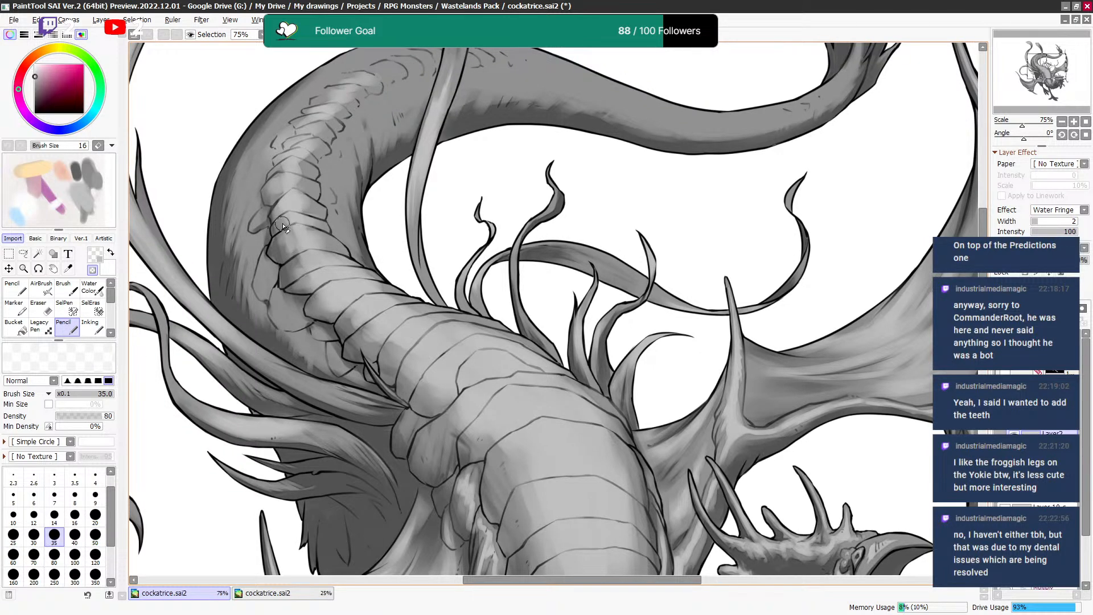
# Lighten the scales on the tail's lower curve with a sampled gray and soften them using the transparent color at brush size 30.
pyautogui.keyDown('alt'); pyautogui.click(266, 188); pyautogui.keyUp('alt')
pyautogui.press('[')
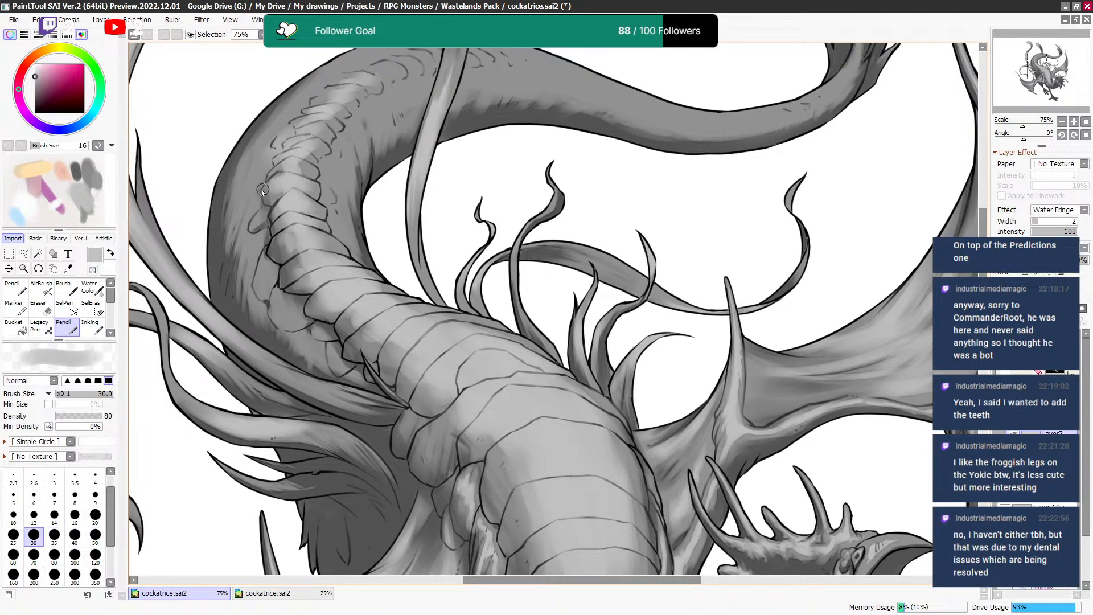
pyautogui.press('c')
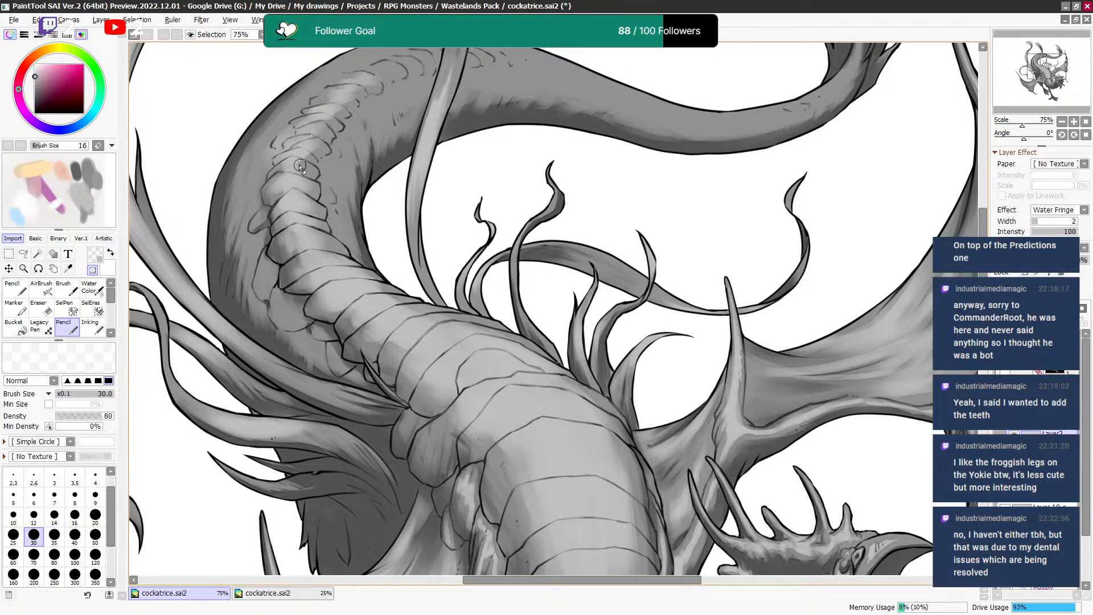
pyautogui.press('c')
pyautogui.press('[')
pyautogui.press('c')
pyautogui.press(']')
pyautogui.moveTo(313, 158); pyautogui.dragTo(299, 136)
pyautogui.keyDown('alt'); pyautogui.click(324, 149); pyautogui.keyUp('alt')
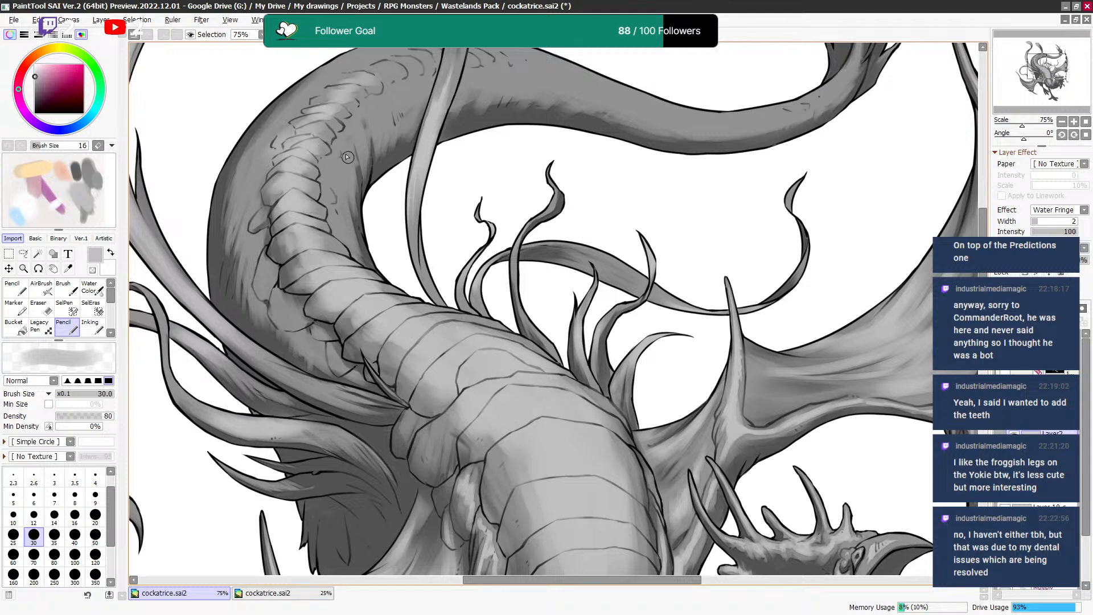
pyautogui.press('c')
pyautogui.press(']')
pyautogui.press(']')
pyautogui.moveTo(323, 202)
pyautogui.mouseDown()
pyautogui.moveTo(352, 134)
pyautogui.moveTo(318, 183)
pyautogui.moveTo(316, 155)
pyautogui.mouseUp()
pyautogui.press('c')
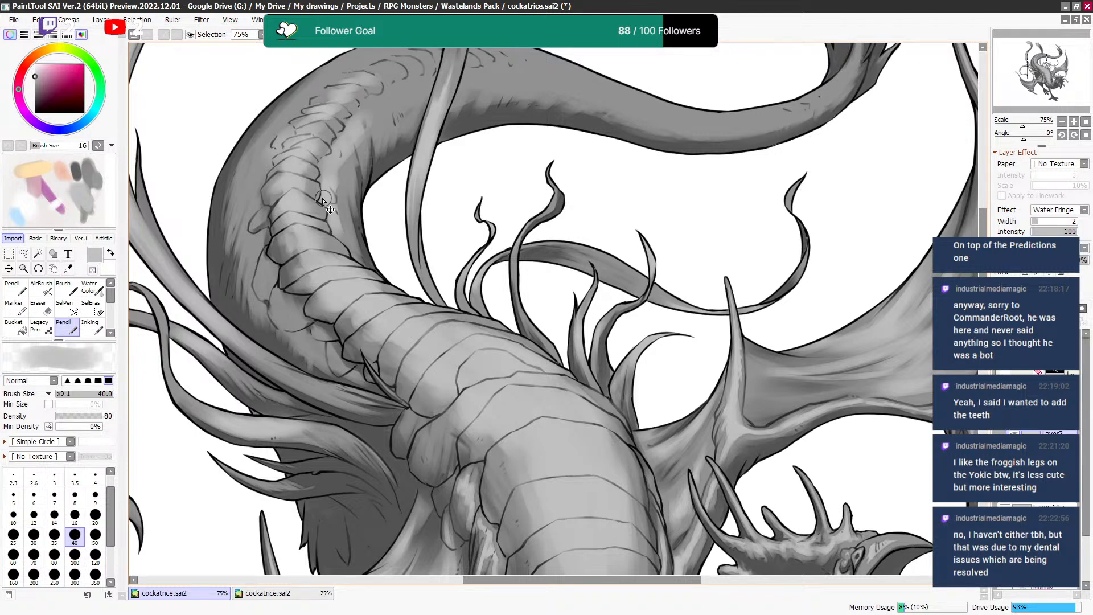
pyautogui.hotkey('ctrl', 'z')
pyautogui.press('[')
pyautogui.press('[')
pyautogui.moveTo(314, 199); pyautogui.dragTo(317, 150)
pyautogui.hotkey('ctrl', 'z')
# Paint a light gray strip on the tail's inner side beside the scale row, using Pencil sizes from 16 to 30.
pyautogui.keyDown('alt'); pyautogui.click(317, 192); pyautogui.keyUp('alt')
pyautogui.press('[')
pyautogui.press('[')
pyautogui.press('[')
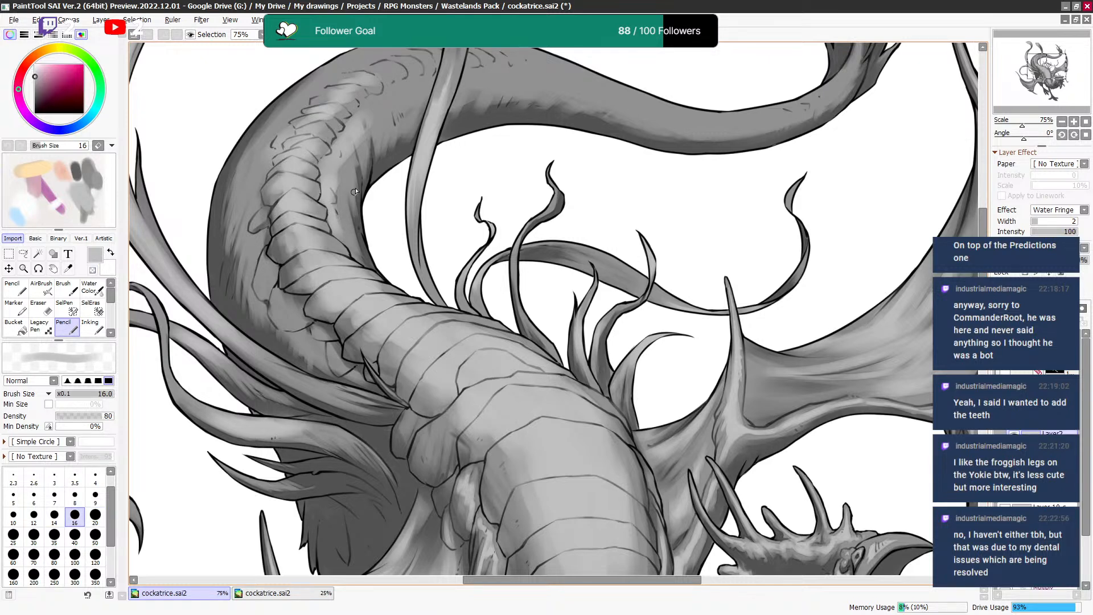
pyautogui.press(']')
pyautogui.press(']')
pyautogui.press('c')
pyautogui.moveTo(380, 113); pyautogui.dragTo(370, 113)
pyautogui.moveTo(431, 73); pyautogui.dragTo(418, 140)
pyautogui.press('c')
pyautogui.press(']')
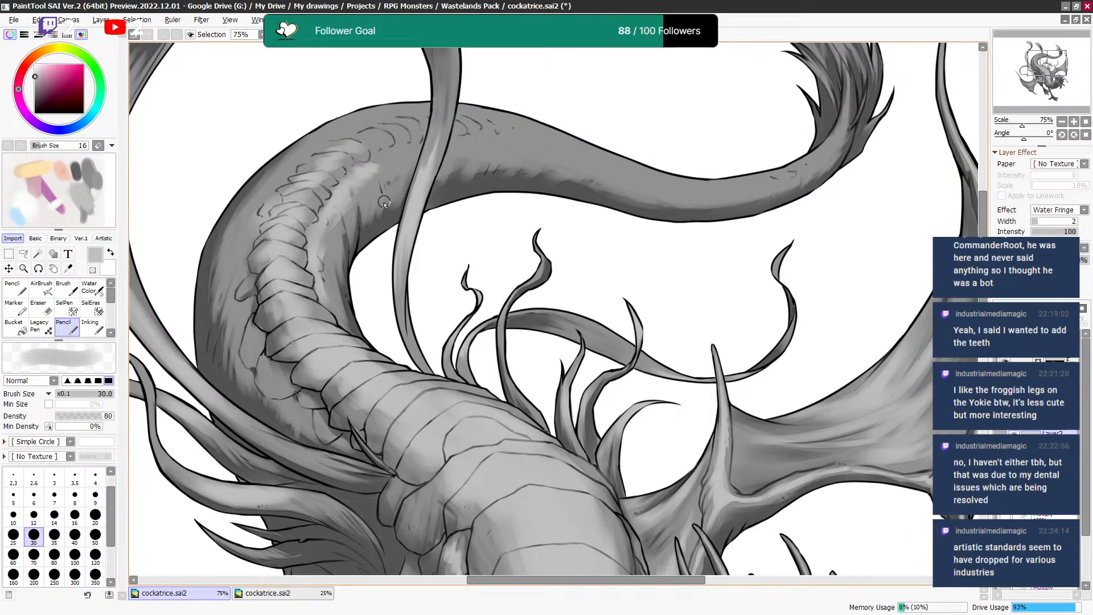
# Even out the light strip beside the tail scales, alternating gray and transparent color at brush sizes 30, 16 and 20.
pyautogui.moveTo(428, 236); pyautogui.dragTo(434, 256)
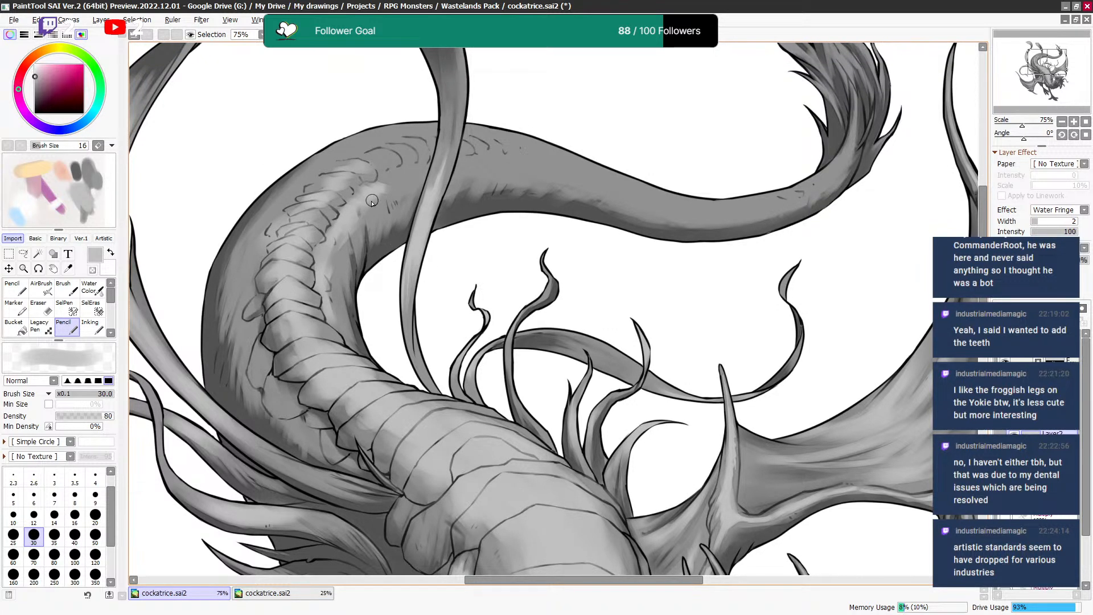
pyautogui.press('c')
pyautogui.press('c')
pyautogui.press('c')
pyautogui.press('[')
pyautogui.press('[')
pyautogui.press('[')
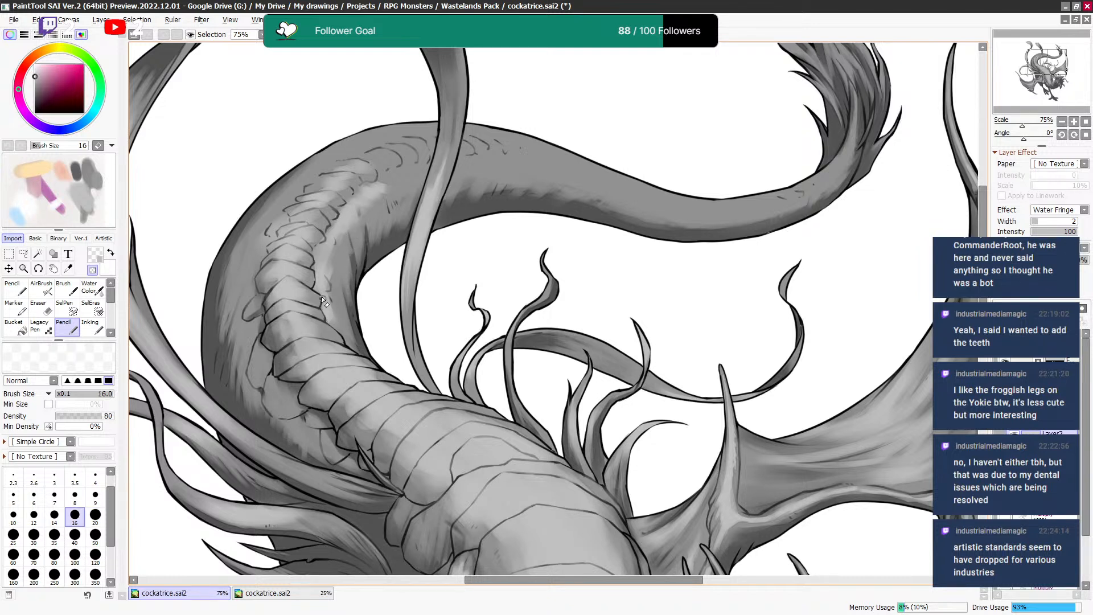
pyautogui.press('c')
pyautogui.press('c')
pyautogui.press('c')
pyautogui.press(']')
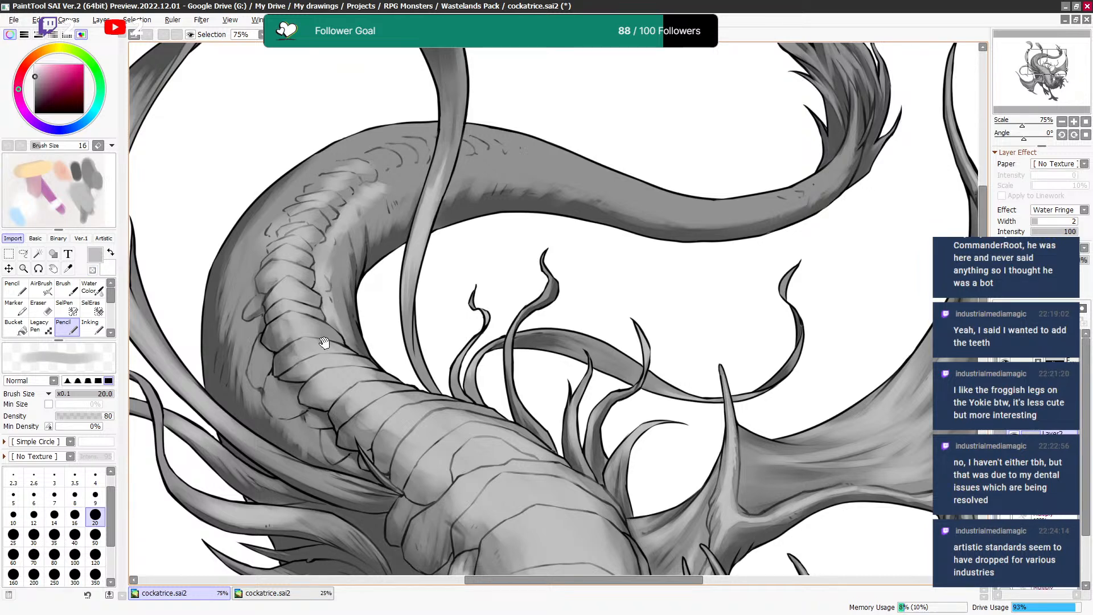
# Extend the light strip along the tail up to the crossing tendril, softening it with the transparent color at sizes 30 and 25.
pyautogui.moveTo(371, 221); pyautogui.dragTo(337, 299)
pyautogui.press('c')
pyautogui.press(']')
pyautogui.press(']')
pyautogui.press('c')
pyautogui.press('c')
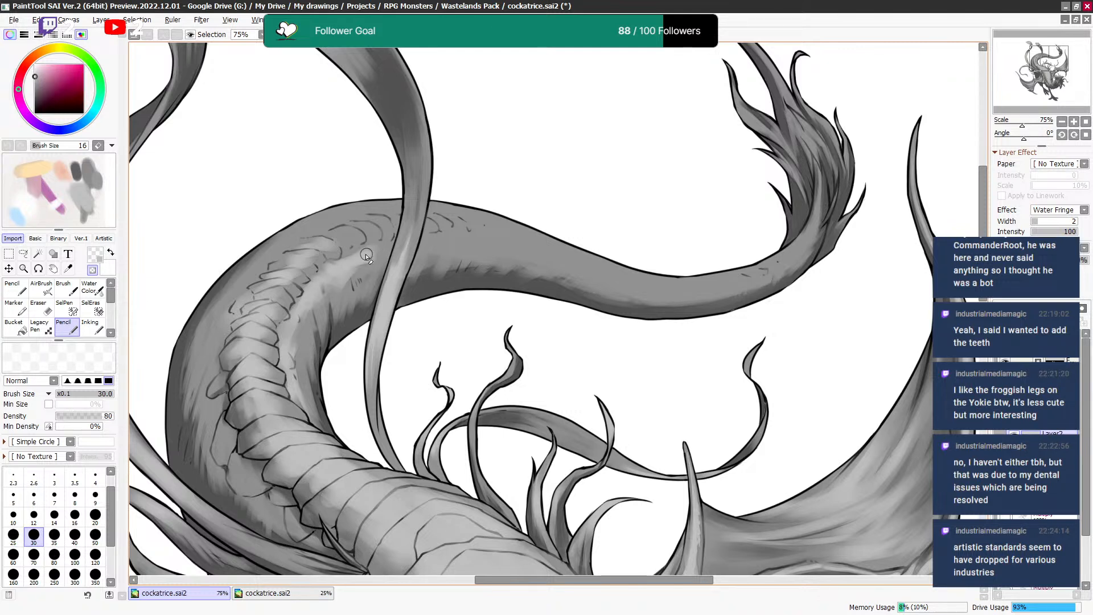
pyautogui.press('c')
pyautogui.press('c')
pyautogui.press('[')
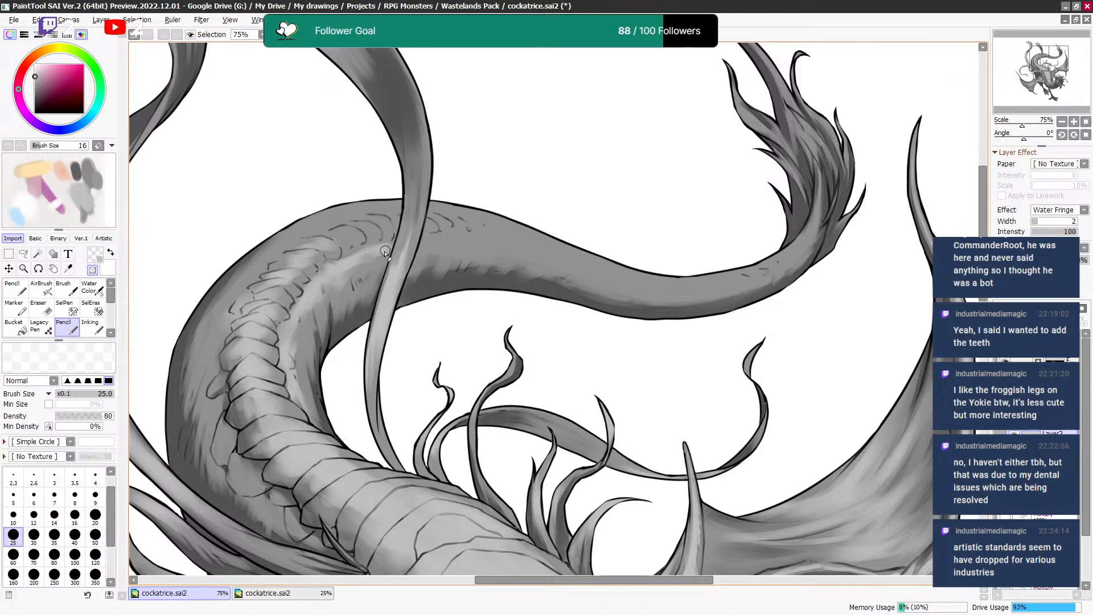
# Continue the light band along the tail just beyond the crossing tendril at brush size 40.
pyautogui.press('[')
pyautogui.press(']')
pyautogui.press(']')
pyautogui.press(']')
pyautogui.press(']')
pyautogui.moveTo(433, 245); pyautogui.dragTo(513, 248)
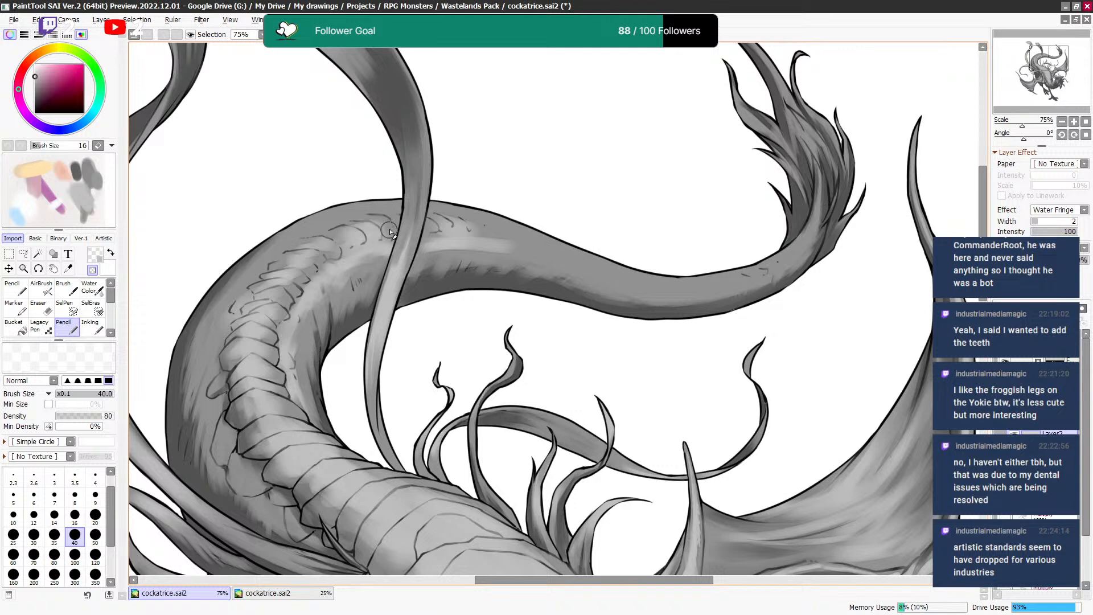
# Lighten the small scales before the crossing tendril with a sampled gray at size 25, softening with the transparent color at size 35.
pyautogui.keyDown('alt'); pyautogui.click(356, 249); pyautogui.keyUp('alt')
pyautogui.press('[')
pyautogui.press('[')
pyautogui.press('[')
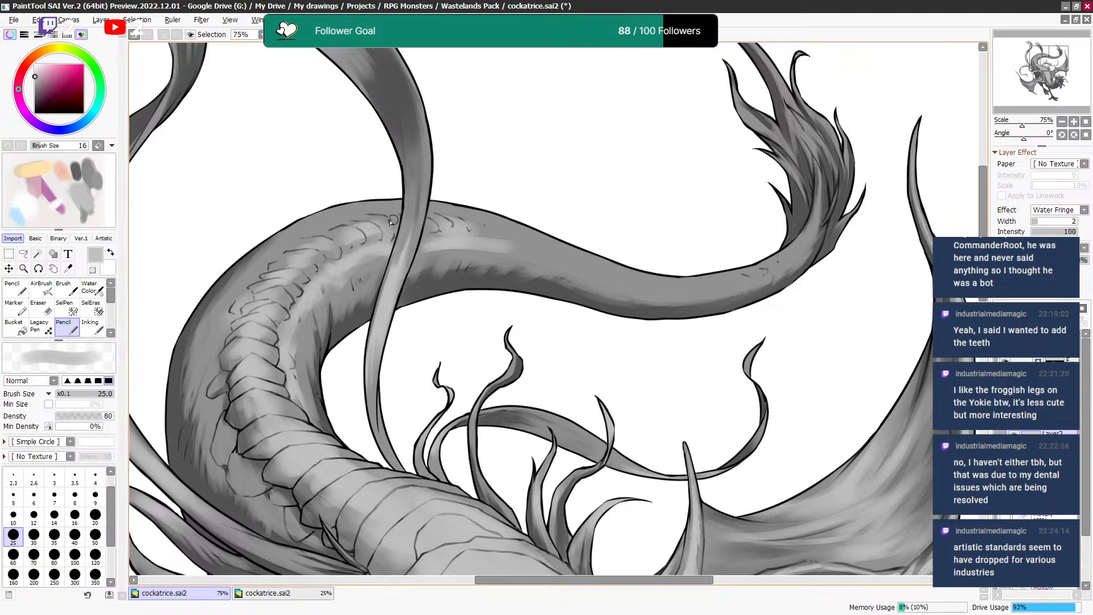
pyautogui.press('e')
pyautogui.press(']')
pyautogui.press(']')
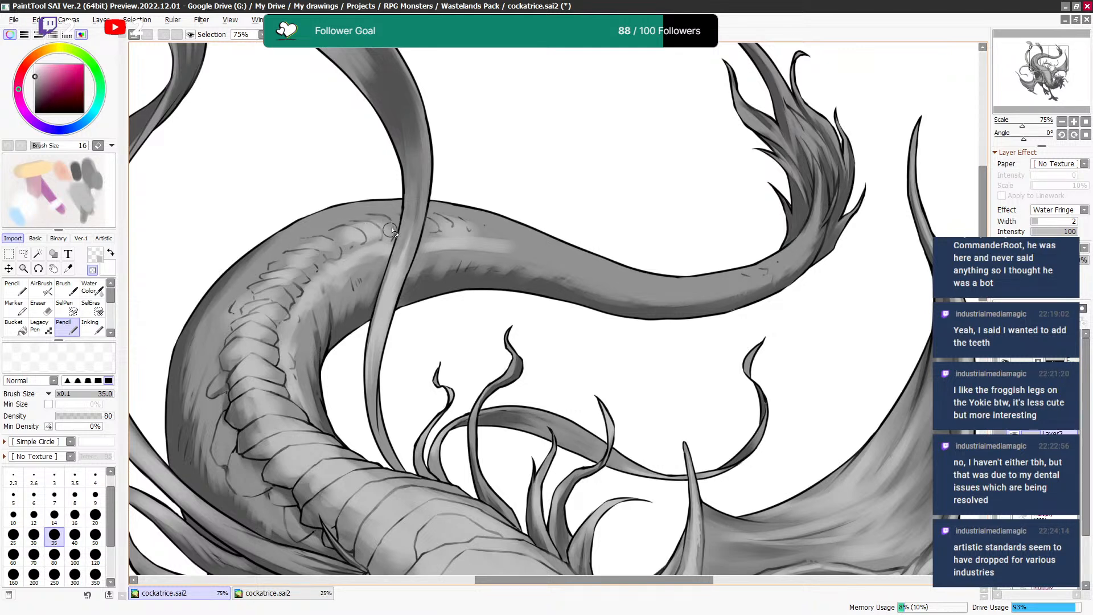
# Blend light shading into the tail's upper side just past the crossing tendril at brush size 40.
pyautogui.press(']')
pyautogui.moveTo(451, 221)
pyautogui.mouseDown()
pyautogui.moveTo(439, 223)
pyautogui.moveTo(505, 244)
pyautogui.mouseUp()
pyautogui.press(']')
pyautogui.press('[')
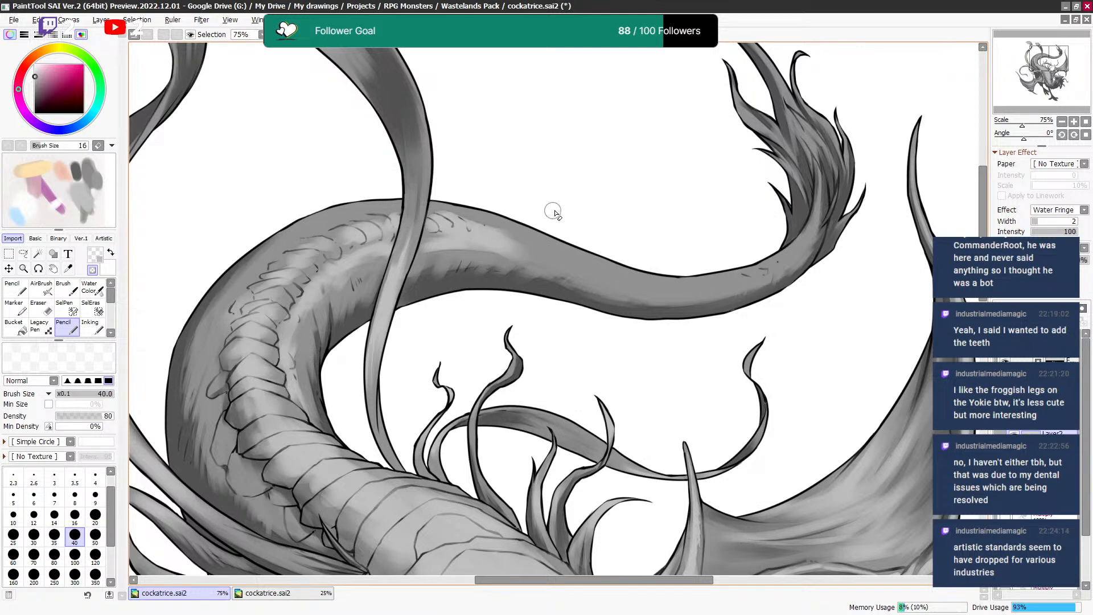
# Build up light shading along the middle of the tail past the tendril, blending at brush sizes up to 60.
pyautogui.moveTo(544, 212); pyautogui.dragTo(430, 237)
pyautogui.moveTo(365, 277); pyautogui.dragTo(434, 298)
pyautogui.press('-')
pyautogui.press('-')
pyautogui.press('-')
pyautogui.press('-')
pyautogui.press(']')
pyautogui.moveTo(361, 290); pyautogui.dragTo(427, 304)
pyautogui.press('-')
pyautogui.moveTo(352, 288); pyautogui.dragTo(433, 299)
pyautogui.press('-')
pyautogui.press('-')
pyautogui.press('-')
pyautogui.moveTo(346, 279)
pyautogui.mouseDown()
pyautogui.moveTo(431, 308)
pyautogui.moveTo(429, 296)
pyautogui.mouseUp()
pyautogui.press(']')
pyautogui.press('-')
pyautogui.press('-')
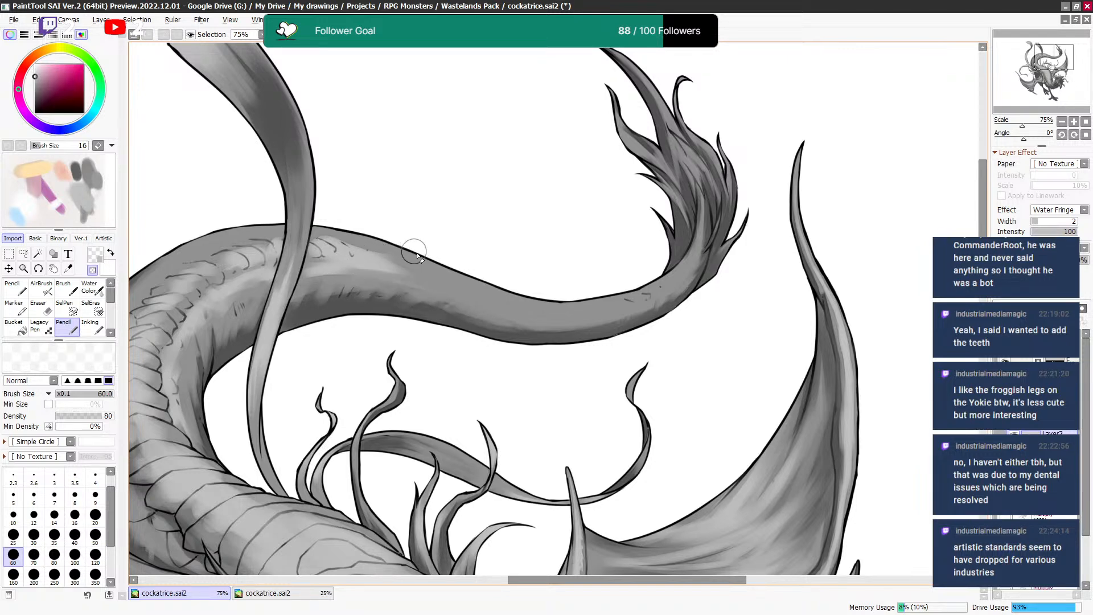
# Refine the light shading near the tail's upper contour past the tendril, reducing the brush to size 30.
pyautogui.press('[')
pyautogui.press('[')
pyautogui.press('[')
pyautogui.press(']')
pyautogui.press(']')
pyautogui.moveTo(356, 259); pyautogui.dragTo(388, 266)
pyautogui.press('[')
pyautogui.press('[')
pyautogui.press('[')
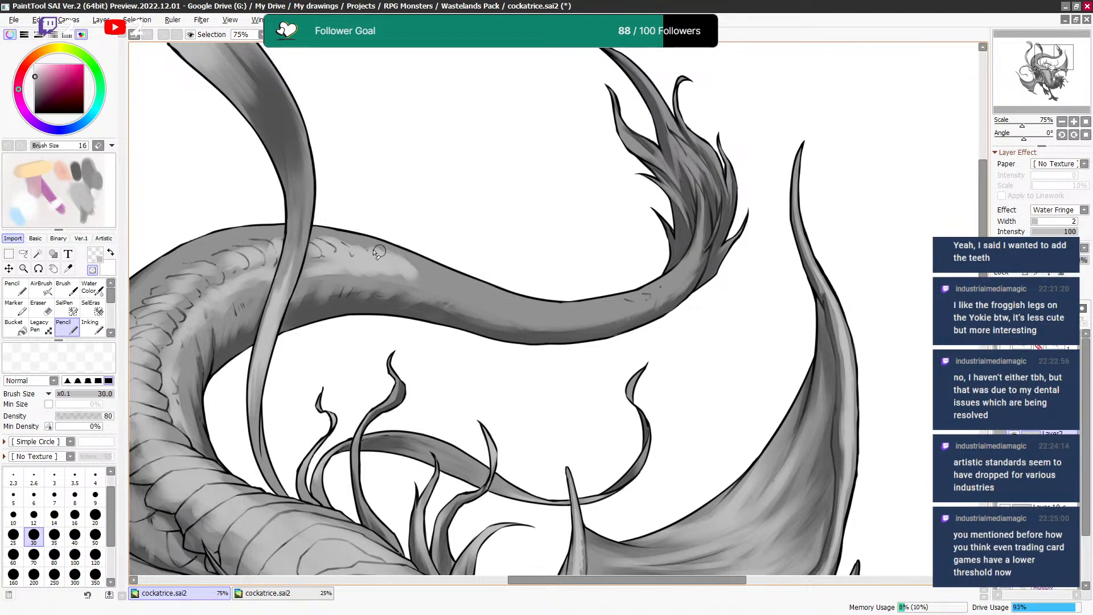
# Extend the light band toward the narrowing part of the tail, finishing at brush size 20.
pyautogui.moveTo(426, 285); pyautogui.dragTo(465, 288)
pyautogui.press('-')
pyautogui.press('-')
pyautogui.press(']')
pyautogui.press('[')
pyautogui.press('[')
pyautogui.press('[')
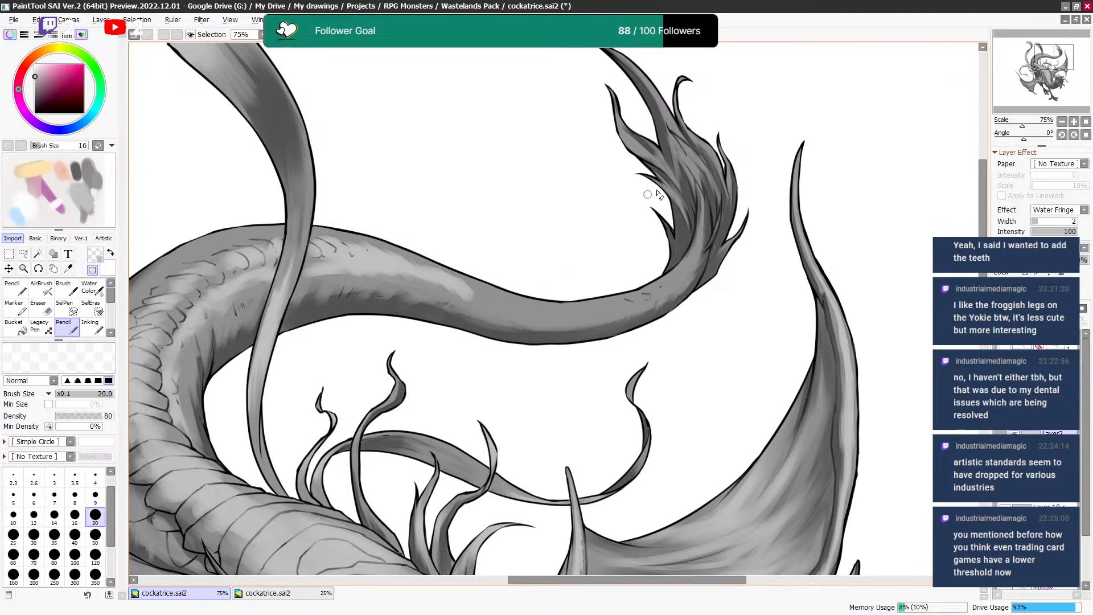
# Carry the light band along the thin end of the tail to the tuft's base, softening it at brush size 16.
pyautogui.press(']')
pyautogui.press(']')
pyautogui.press(']')
pyautogui.press('[')
pyautogui.press('[')
pyautogui.press('[')
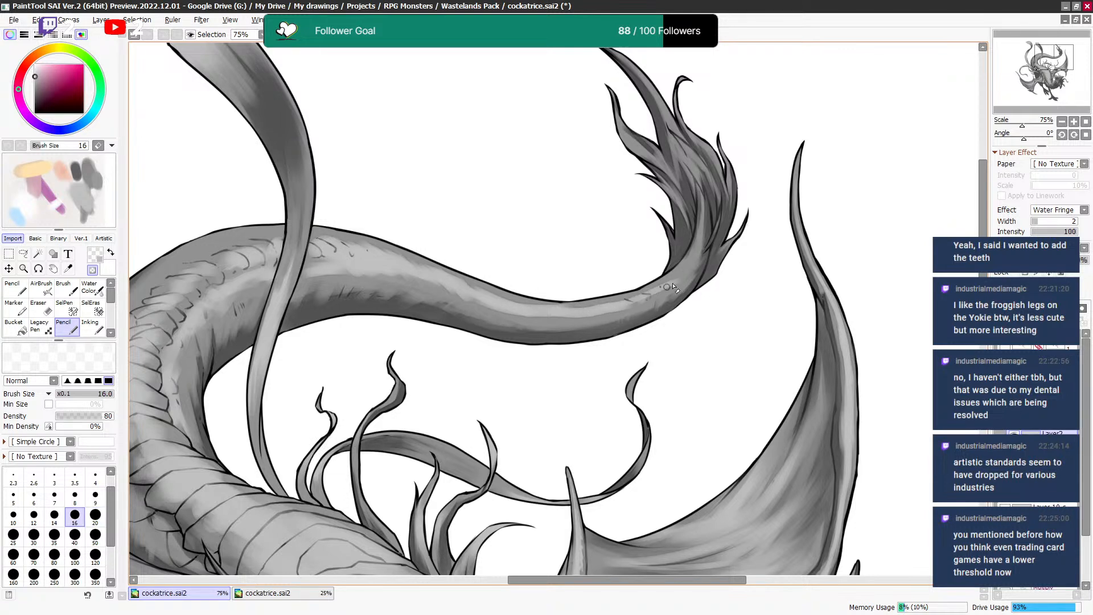
# Add light strokes from the tail's thin end into the tuft with a sampled gray at size 16, softening with the transparent color.
pyautogui.keyDown('alt'); pyautogui.click(698, 256); pyautogui.keyUp('alt')
pyautogui.press('[')
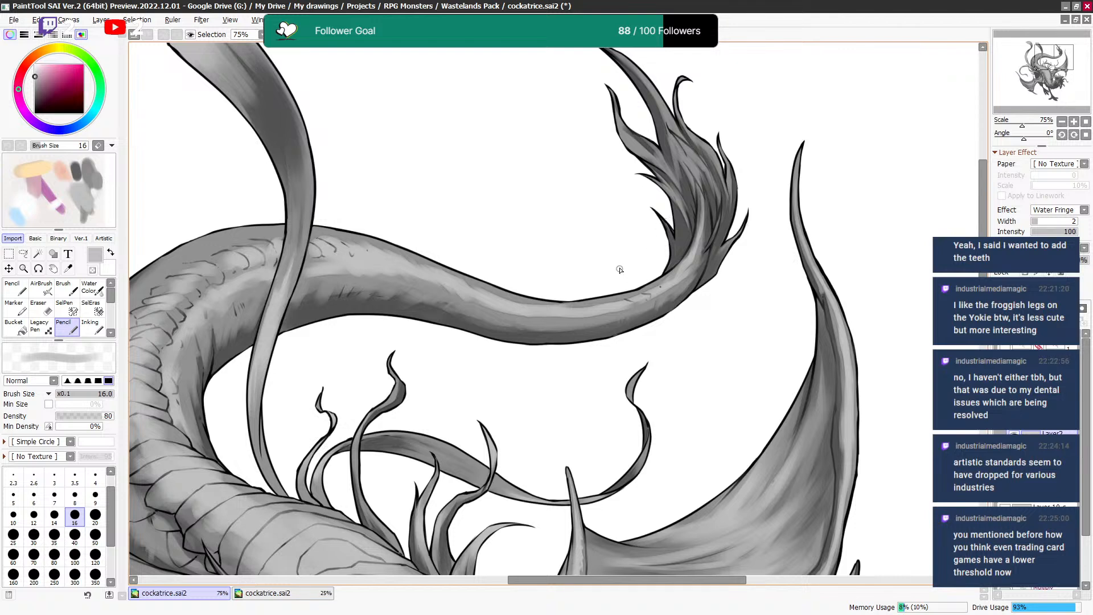
pyautogui.moveTo(698, 238); pyautogui.dragTo(702, 241)
pyautogui.press('e')
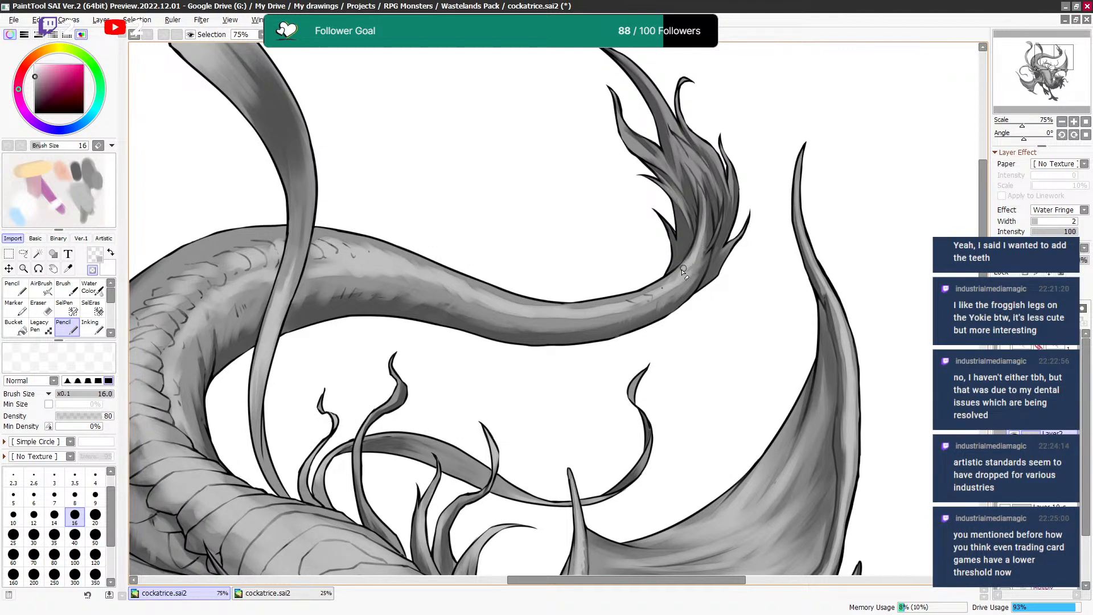
pyautogui.press('e')
pyautogui.moveTo(700, 213); pyautogui.dragTo(692, 242)
pyautogui.press('e')
# Blend the light band along the middle of the tail using the transparent color at brush sizes 20, 30 and 25.
pyautogui.press(']')
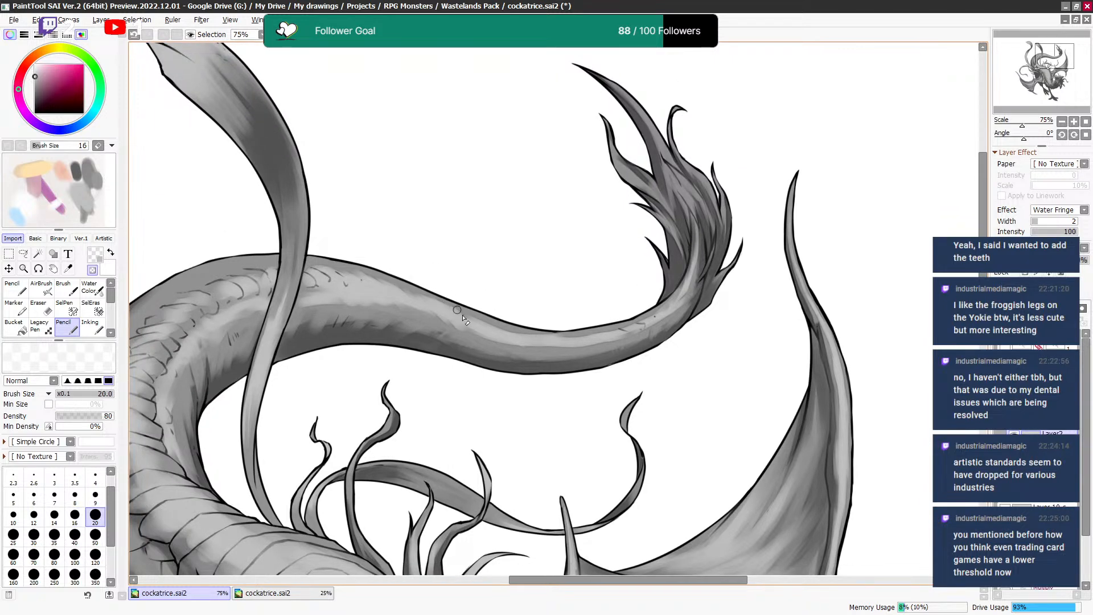
pyautogui.press('e')
pyautogui.press(']')
pyautogui.press('e')
pyautogui.press(']')
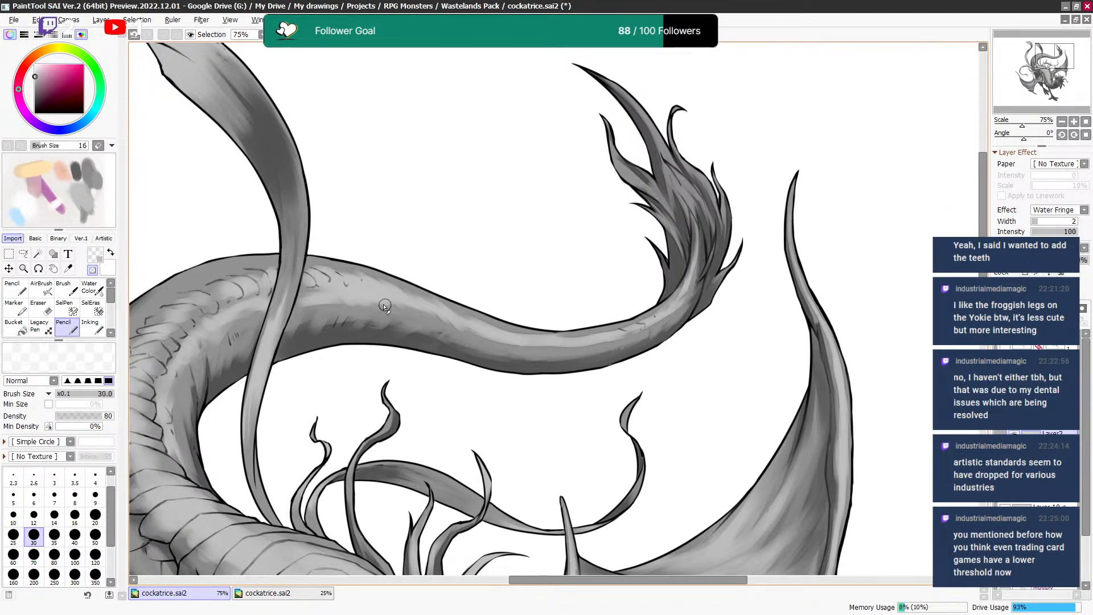
pyautogui.moveTo(394, 287); pyautogui.dragTo(517, 286)
pyautogui.press('[')
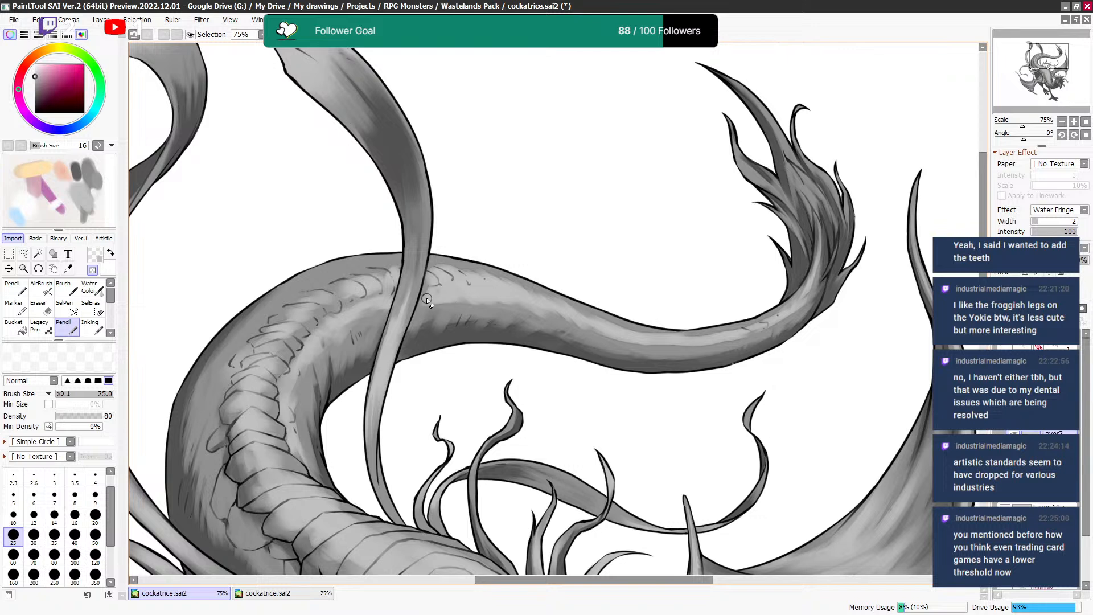
# Rework the tail scales beside the crossing tendril with gray strokes at brush size 14, blending with the transparent color at size 25.
pyautogui.press('e')
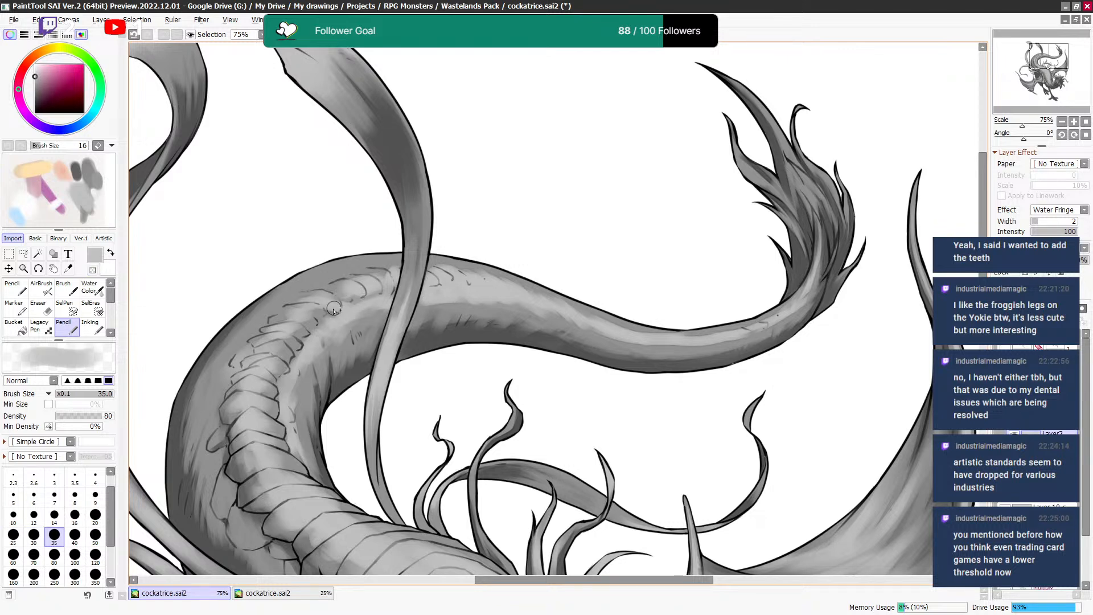
pyautogui.press('[')
pyautogui.press('[')
pyautogui.press('[')
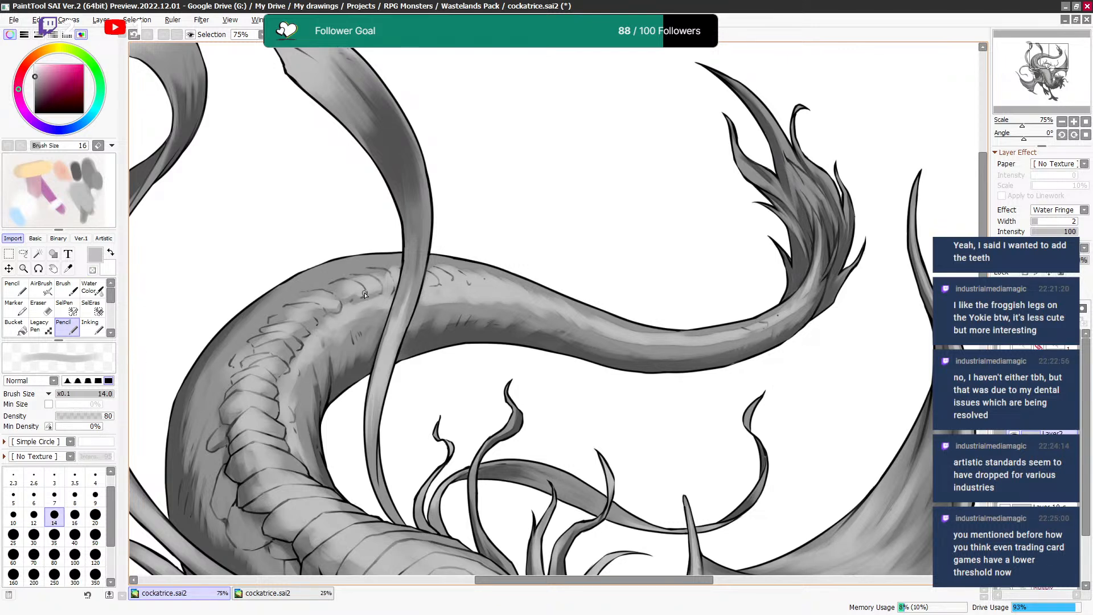
pyautogui.press('e')
pyautogui.press(']')
pyautogui.press(']')
pyautogui.press(']')
pyautogui.press(']')
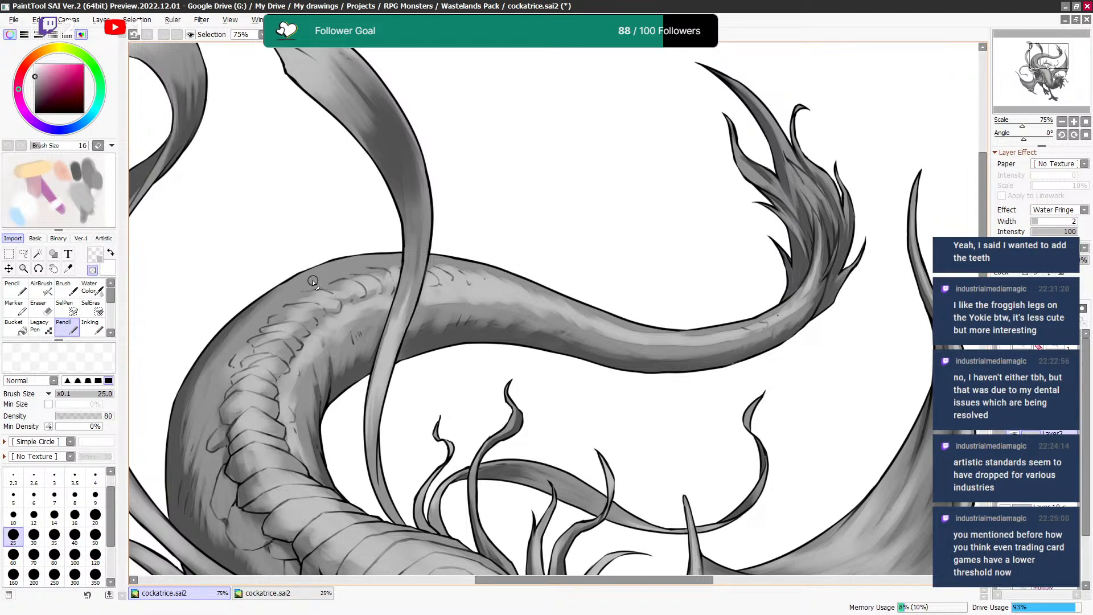
pyautogui.press('[')
pyautogui.press('[')
# Blend the shading along the inner side of the tail's bend toward the plates with the transparent color at brush sizes 16 to 25.
pyautogui.moveTo(285, 302); pyautogui.dragTo(406, 189)
pyautogui.press('[')
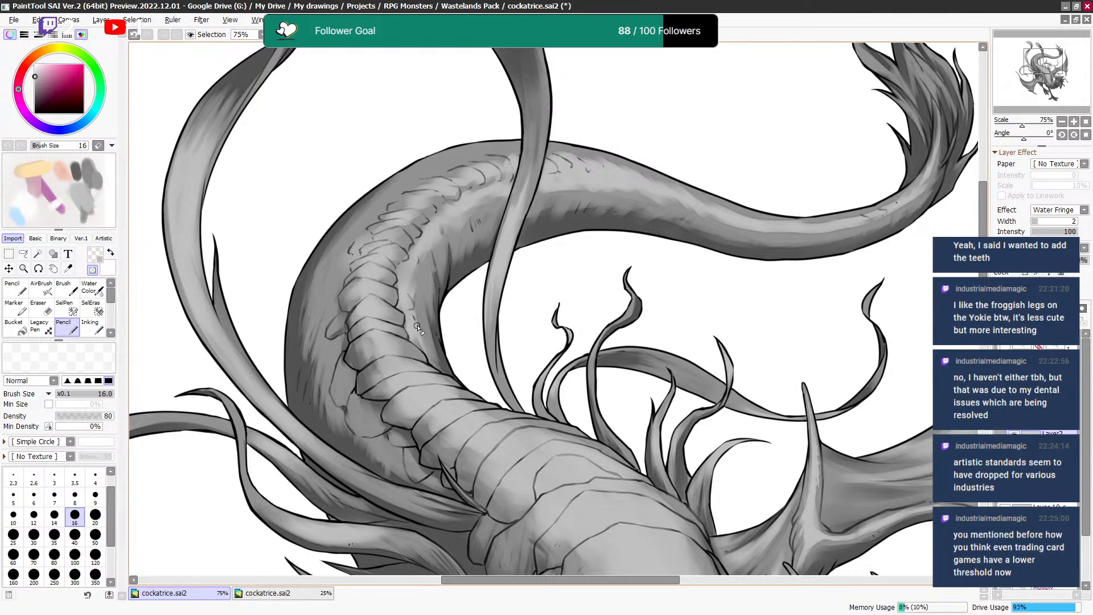
pyautogui.press(']')
pyautogui.press(']')
pyautogui.press('[')
pyautogui.moveTo(342, 372)
pyautogui.mouseDown()
pyautogui.moveTo(341, 391)
pyautogui.moveTo(378, 385)
pyautogui.moveTo(361, 329)
pyautogui.mouseUp()
pyautogui.press('-')
pyautogui.press(']')
pyautogui.press('-')
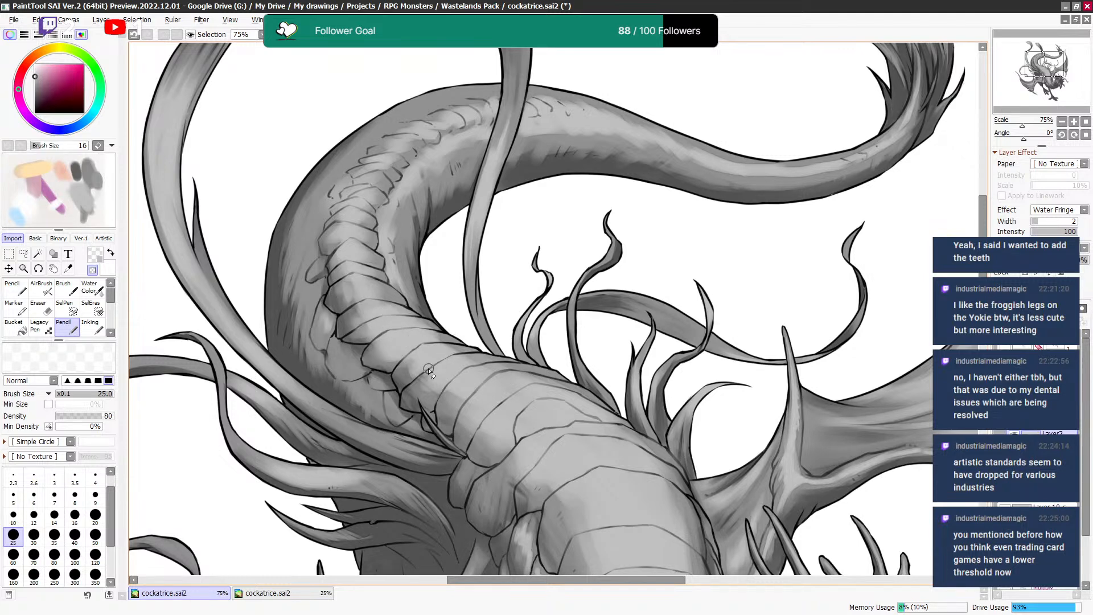
# Shade the torso plates near the tail's base with the gray at brush sizes 12, 16 and 25.
pyautogui.moveTo(473, 371); pyautogui.dragTo(443, 312)
pyautogui.press('-')
pyautogui.press('[')
pyautogui.press('[')
pyautogui.press('[')
pyautogui.press('[')
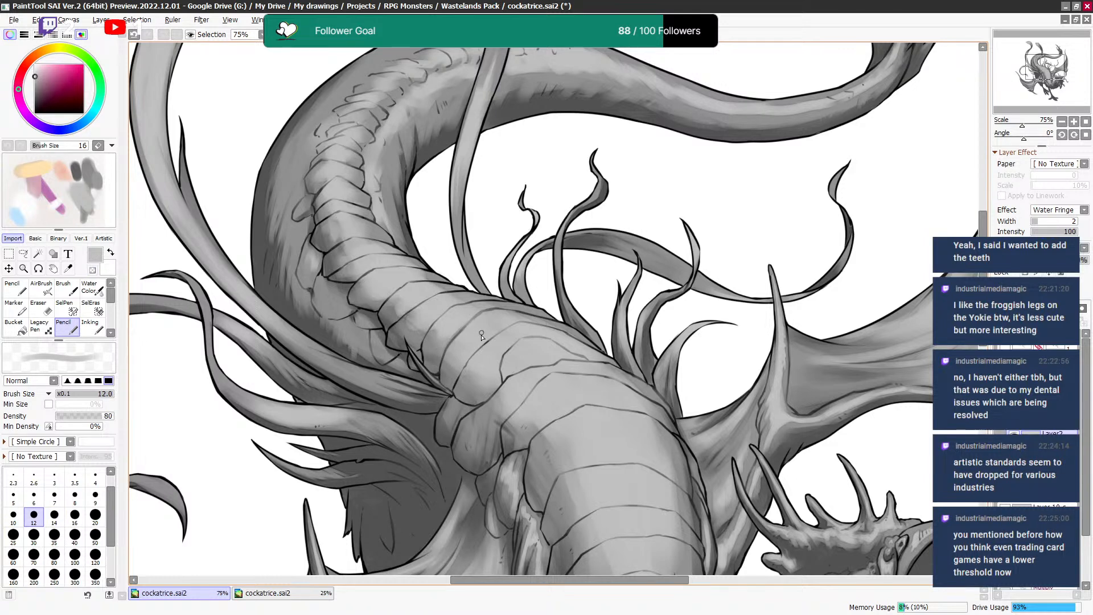
pyautogui.press(']')
pyautogui.press(']')
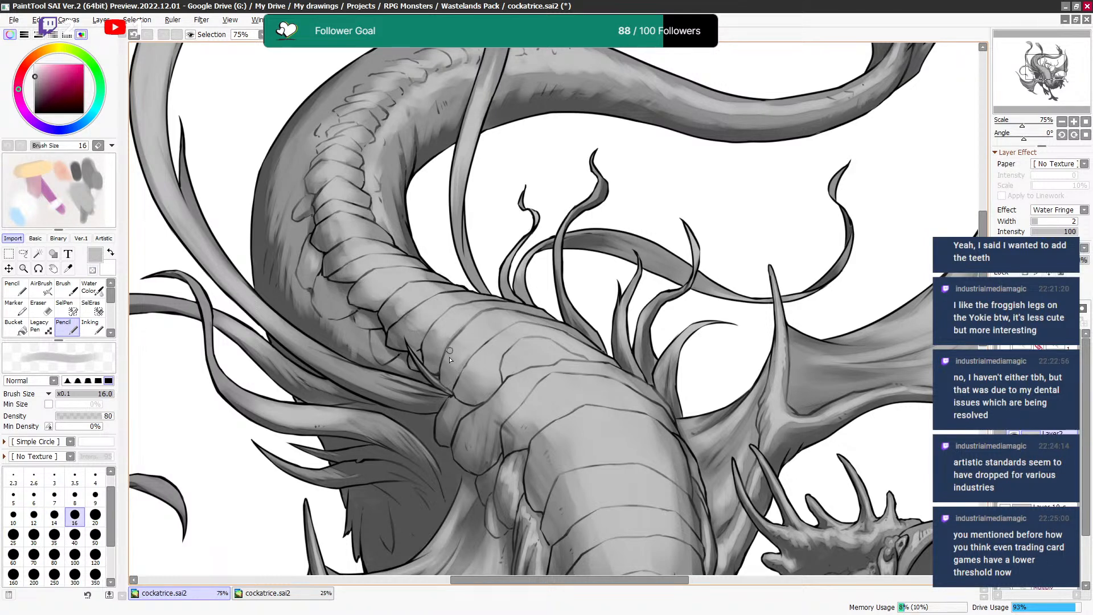
pyautogui.press(']')
pyautogui.press(']')
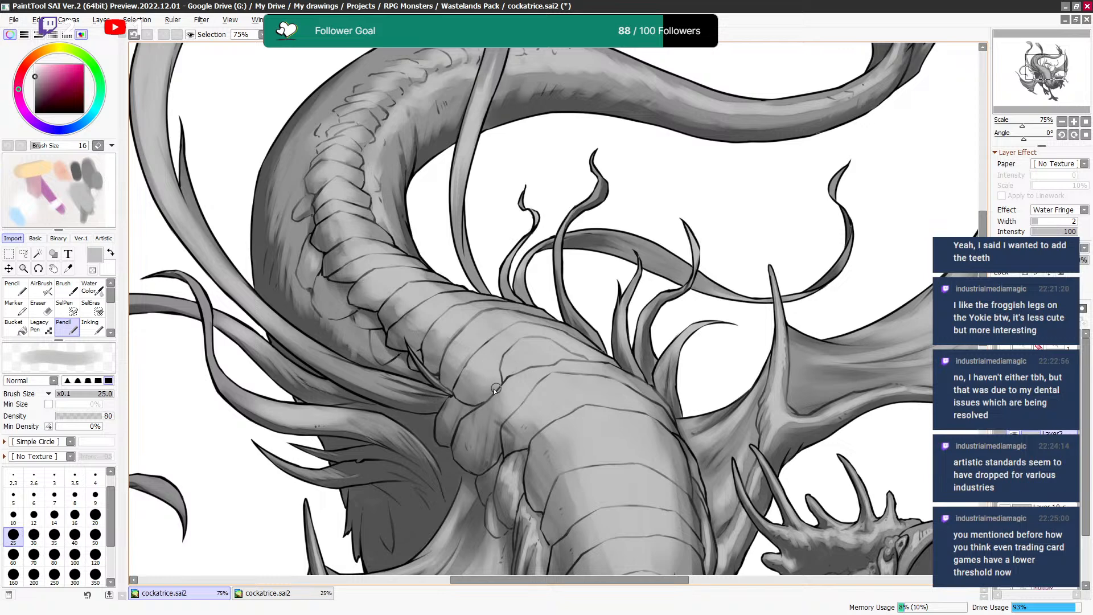
# Refine the shading of the plates where the torso narrows into the tail, finishing with the gray at brush size 20.
pyautogui.moveTo(478, 420); pyautogui.dragTo(466, 396)
pyautogui.moveTo(354, 283); pyautogui.dragTo(376, 328)
pyautogui.press('-')
pyautogui.press(']')
pyautogui.press('[')
pyautogui.press('[')
pyautogui.press('[')
pyautogui.press(']')
pyautogui.press(']')
pyautogui.press('[')
pyautogui.press('[')
pyautogui.press(']')
pyautogui.press(']')
pyautogui.press('-')
pyautogui.press('[')
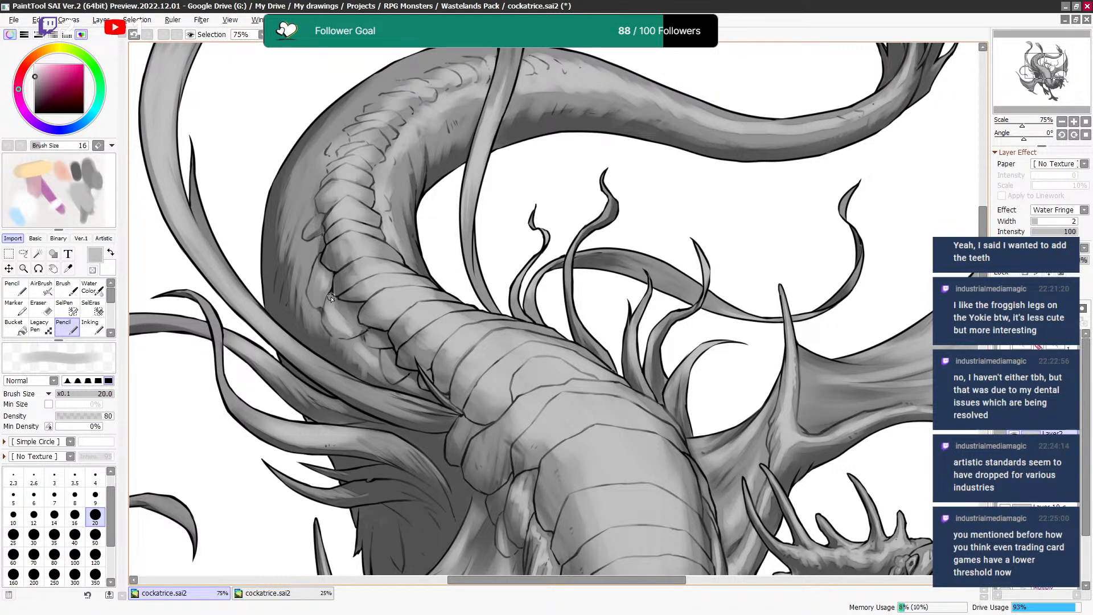
# Rework the side scales next to the plates with gray at brush sizes 25 and 60 and the transparent color at size 30.
pyautogui.press(']')
pyautogui.press('-')
pyautogui.press('-')
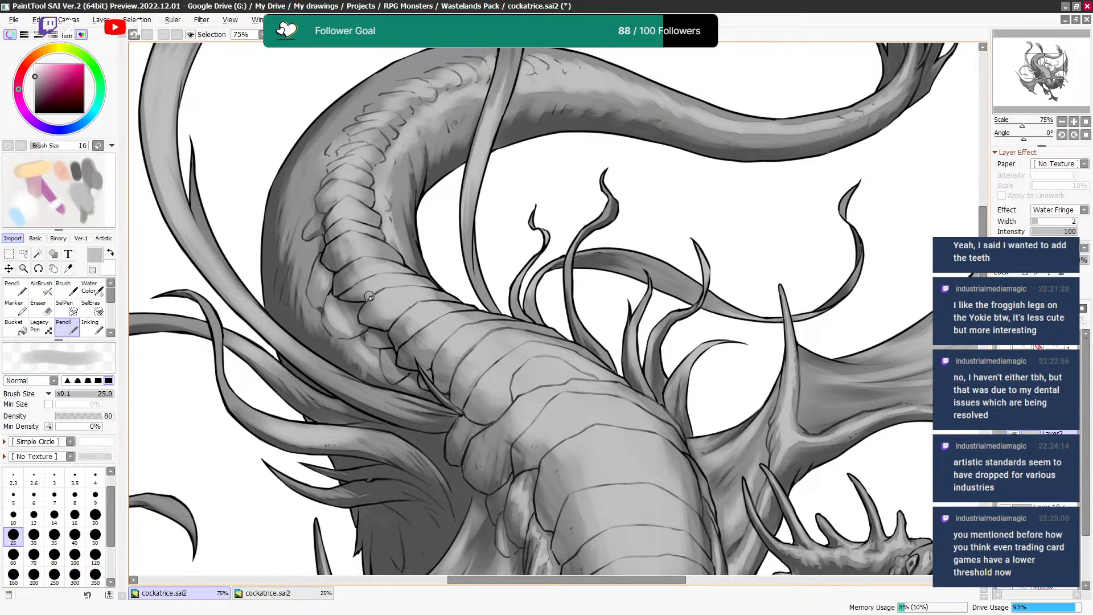
pyautogui.press('-')
pyautogui.press(']')
pyautogui.press(']')
pyautogui.press(']')
pyautogui.press(']')
pyautogui.press(']')
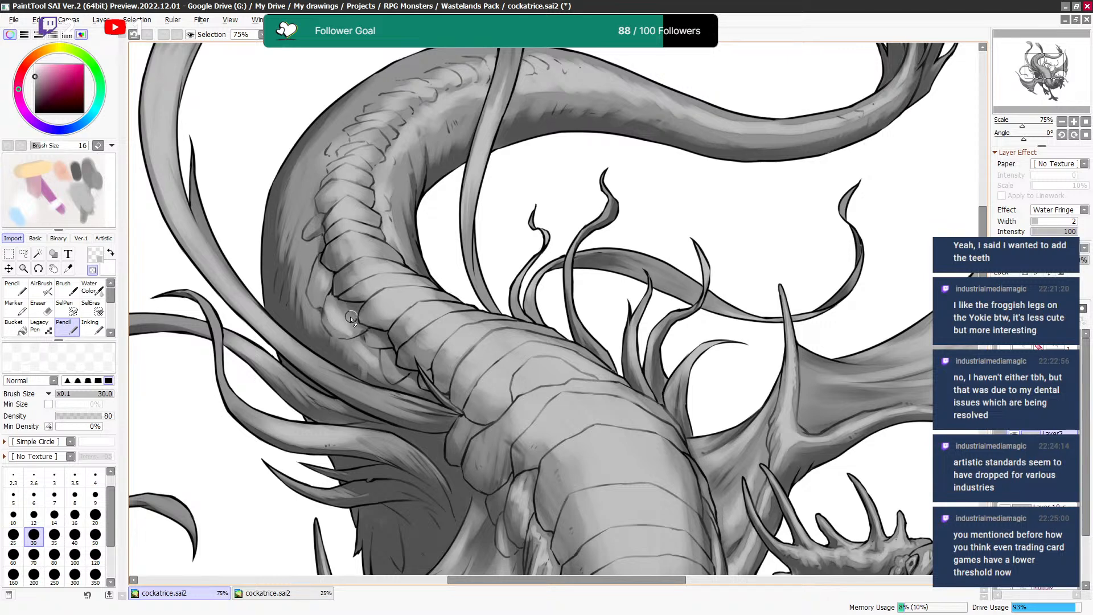
pyautogui.press('-')
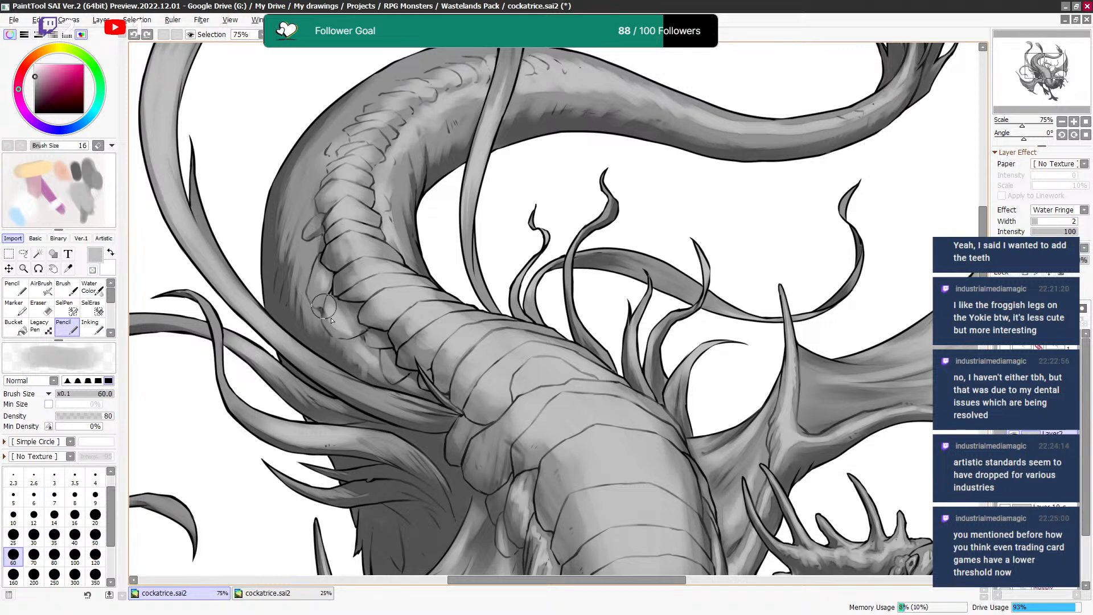
# Lighten the outer side of the tail's bend beside the side scales with transparent strokes, starting at brush size 35.
pyautogui.moveTo(354, 250); pyautogui.dragTo(365, 314)
pyautogui.press('-')
pyautogui.press('[')
pyautogui.press('[')
pyautogui.press('[')
pyautogui.press('[')
pyautogui.press('[')
pyautogui.press('[')
pyautogui.press('[')
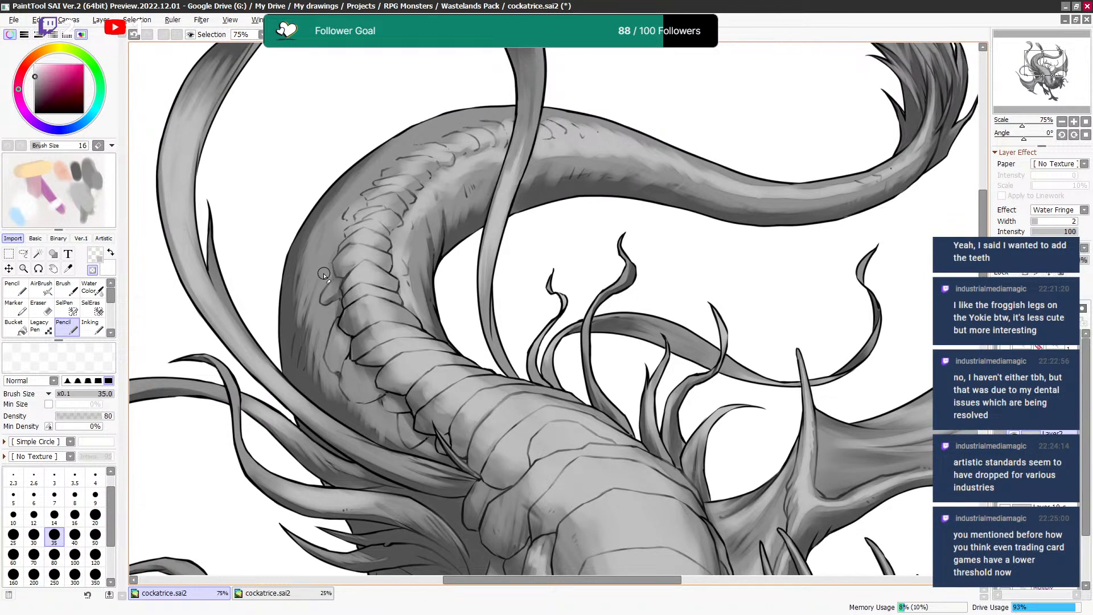
pyautogui.press(']')
pyautogui.press(']')
pyautogui.press(']')
pyautogui.press('[')
pyautogui.press('[')
pyautogui.press('[')
pyautogui.press('[')
pyautogui.press(']')
pyautogui.moveTo(312, 308)
pyautogui.mouseDown()
pyautogui.moveTo(323, 336)
pyautogui.moveTo(325, 295)
pyautogui.moveTo(323, 363)
pyautogui.mouseUp()
# Add more transparent strokes higher up the outer side of the tail's bend, finishing at brush size 14.
pyautogui.press(']')
pyautogui.press(']')
pyautogui.moveTo(319, 254); pyautogui.dragTo(309, 299)
pyautogui.press('[')
pyautogui.press('[')
pyautogui.press('[')
pyautogui.moveTo(332, 236); pyautogui.dragTo(311, 268)
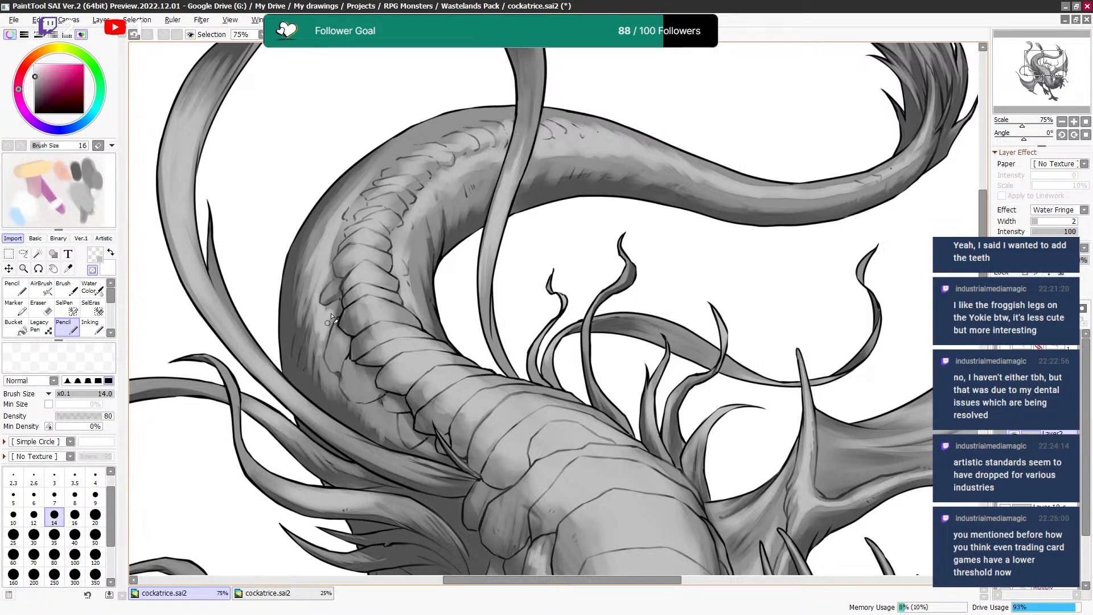
# Lighten the large side scales along the outer edge of the plates with the transparent color, finishing at brush size 25.
pyautogui.press('[')
pyautogui.moveTo(336, 341); pyautogui.dragTo(368, 401)
pyautogui.press(']')
pyautogui.press(']')
pyautogui.press(']')
pyautogui.press(']')
pyautogui.press(']')
pyautogui.moveTo(336, 340)
pyautogui.mouseDown()
pyautogui.moveTo(337, 396)
pyautogui.moveTo(325, 361)
pyautogui.moveTo(336, 393)
pyautogui.mouseUp()
pyautogui.press('[')
pyautogui.press('[')
pyautogui.press('[')
pyautogui.press('[')
pyautogui.press(']')
pyautogui.press(']')
pyautogui.press(']')
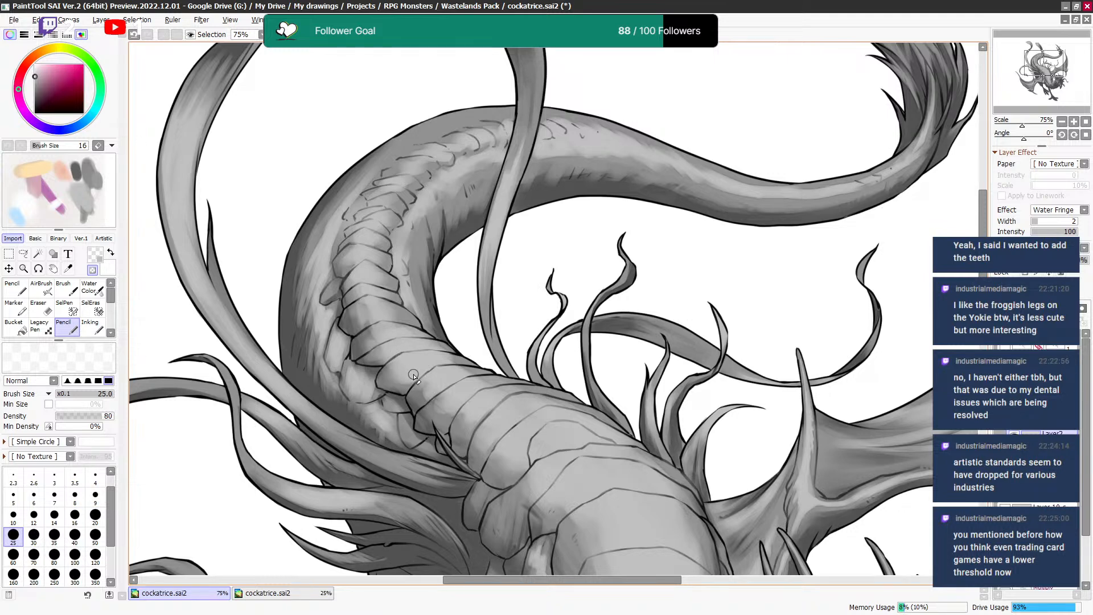
# Darken the side scales and the outer side of the tail's bend with broad gray strokes, finishing at brush size 70.
pyautogui.press(']')
pyautogui.press(']')
pyautogui.press(']')
pyautogui.press(']')
pyautogui.press(']')
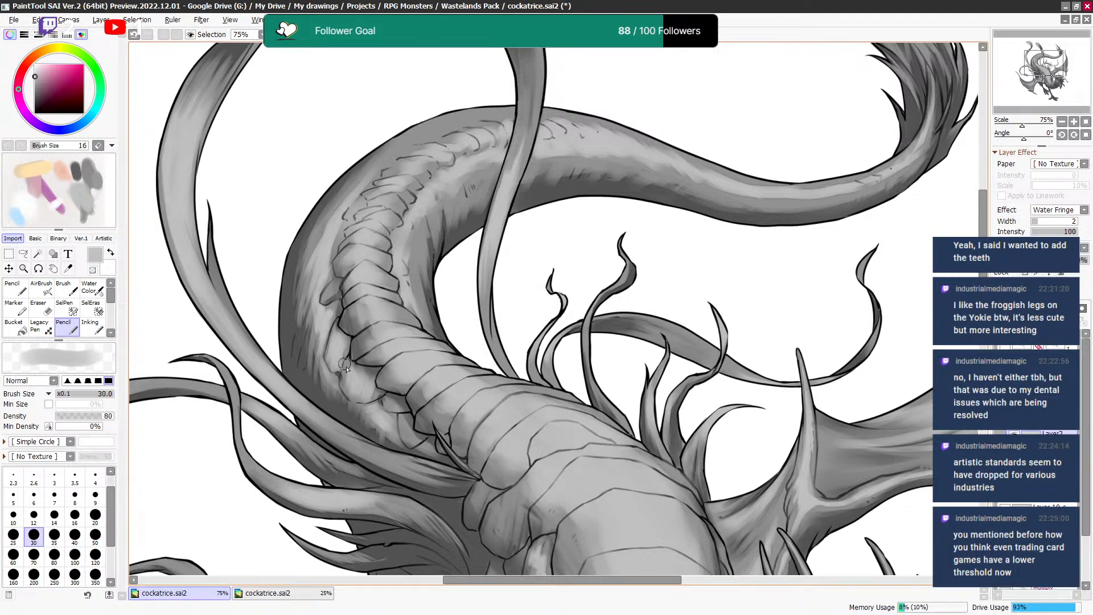
pyautogui.press(']')
pyautogui.press(']')
pyautogui.press(']')
pyautogui.press(']')
pyautogui.moveTo(388, 437)
pyautogui.mouseDown()
pyautogui.moveTo(311, 346)
pyautogui.moveTo(378, 430)
pyautogui.moveTo(310, 325)
pyautogui.moveTo(350, 379)
pyautogui.moveTo(313, 270)
pyautogui.mouseUp()
pyautogui.press('[')
pyautogui.press('[')
pyautogui.press('[')
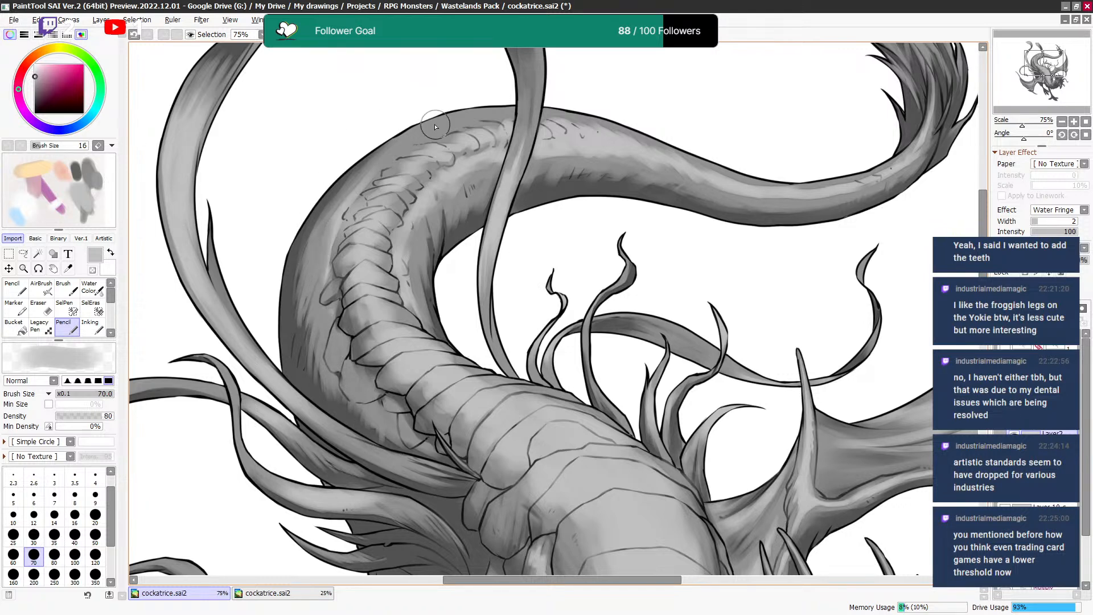
# Lighten the outer tips of the small scales around the tail's bend with the transparent color at brush sizes 12 and 16.
pyautogui.moveTo(417, 193); pyautogui.dragTo(407, 251)
pyautogui.press('-')
pyautogui.press('[')
pyautogui.press('[')
pyautogui.press('[')
pyautogui.press('[')
pyautogui.press('[')
pyautogui.press('[')
pyautogui.press('[')
pyautogui.press('[')
pyautogui.press('[')
pyautogui.press('[')
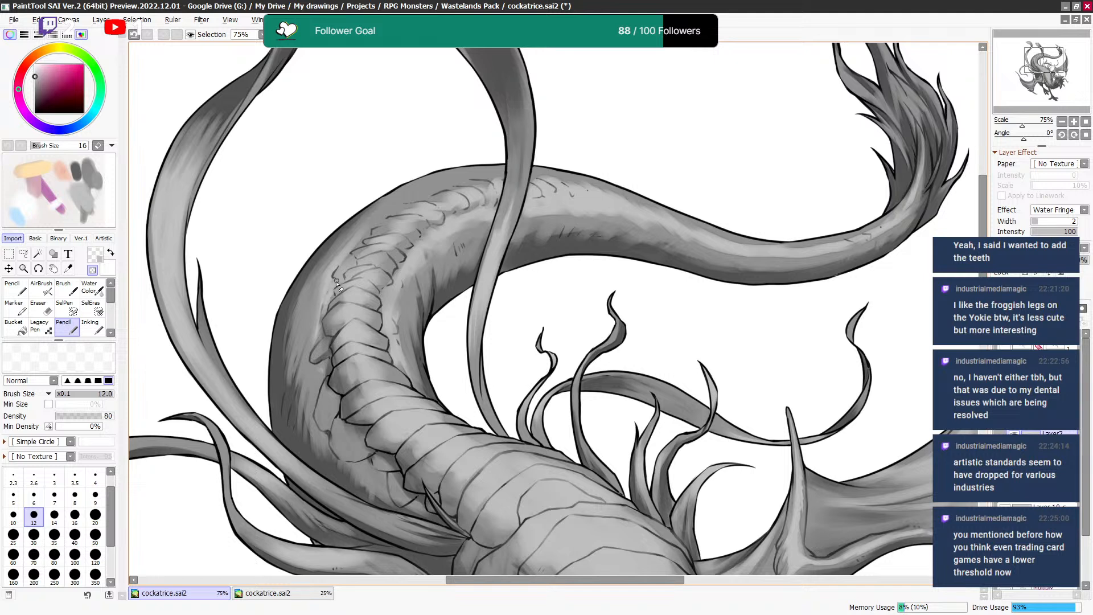
pyautogui.press(']')
pyautogui.press(']')
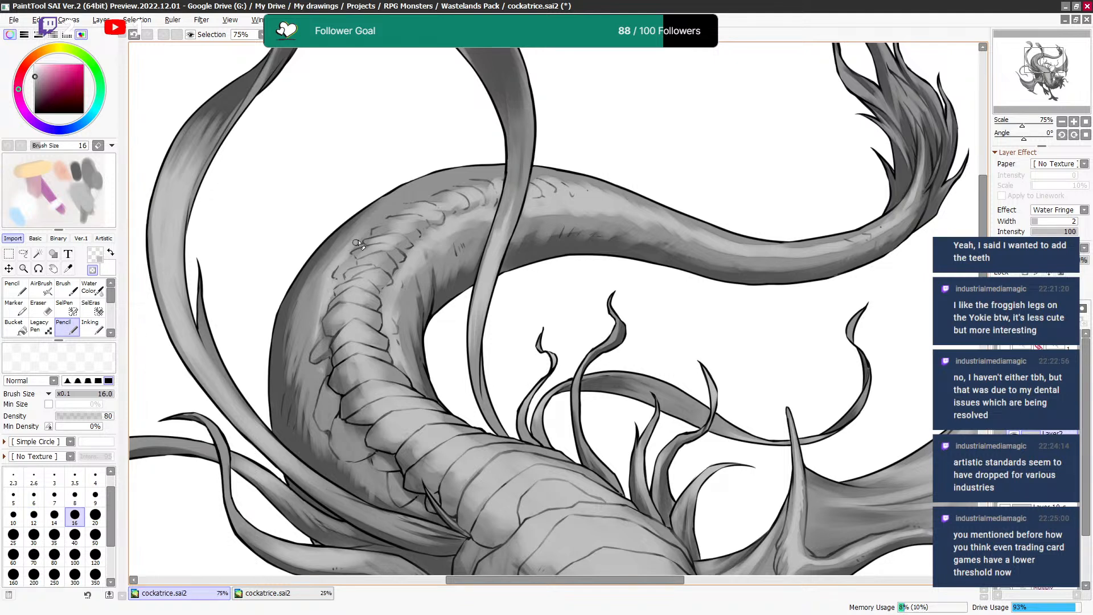
# Shade the tail's upper edge beside the crossing tendril with gray at brush size 25, blending with the transparent color at sizes 20 and 25.
pyautogui.press(']')
pyautogui.press(']')
pyautogui.press('-')
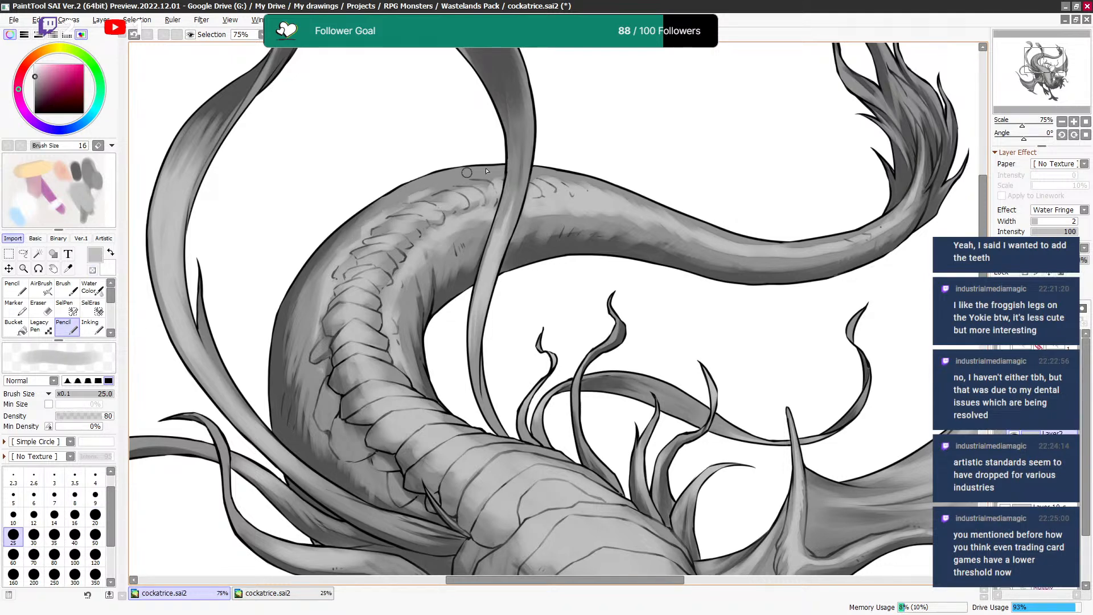
pyautogui.moveTo(473, 161); pyautogui.dragTo(404, 196)
pyautogui.press('[')
pyautogui.press('-')
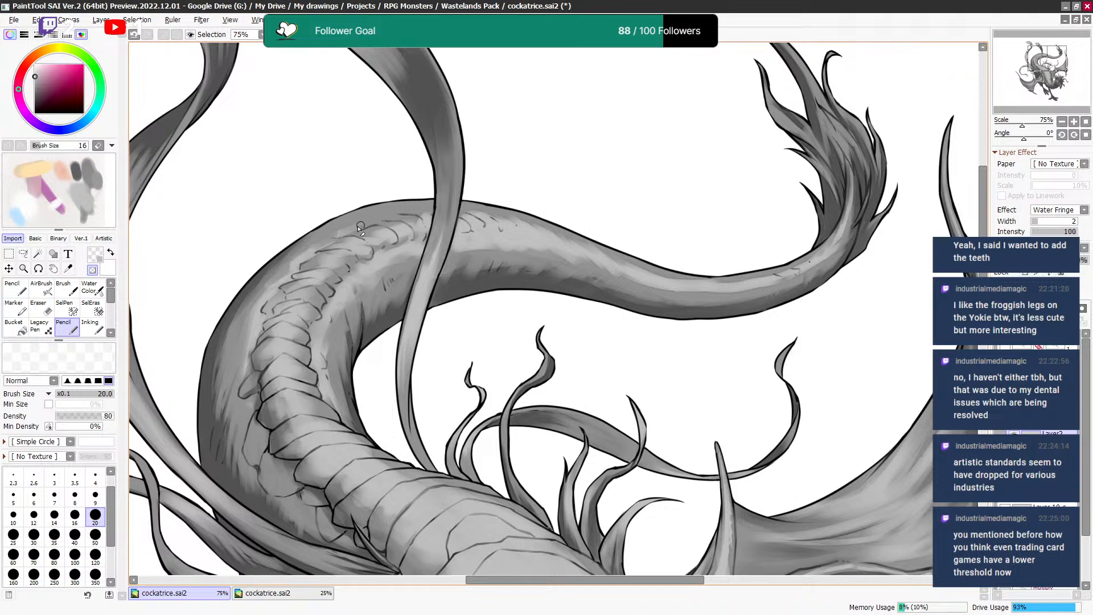
pyautogui.press('-')
pyautogui.press(']')
pyautogui.press('-')
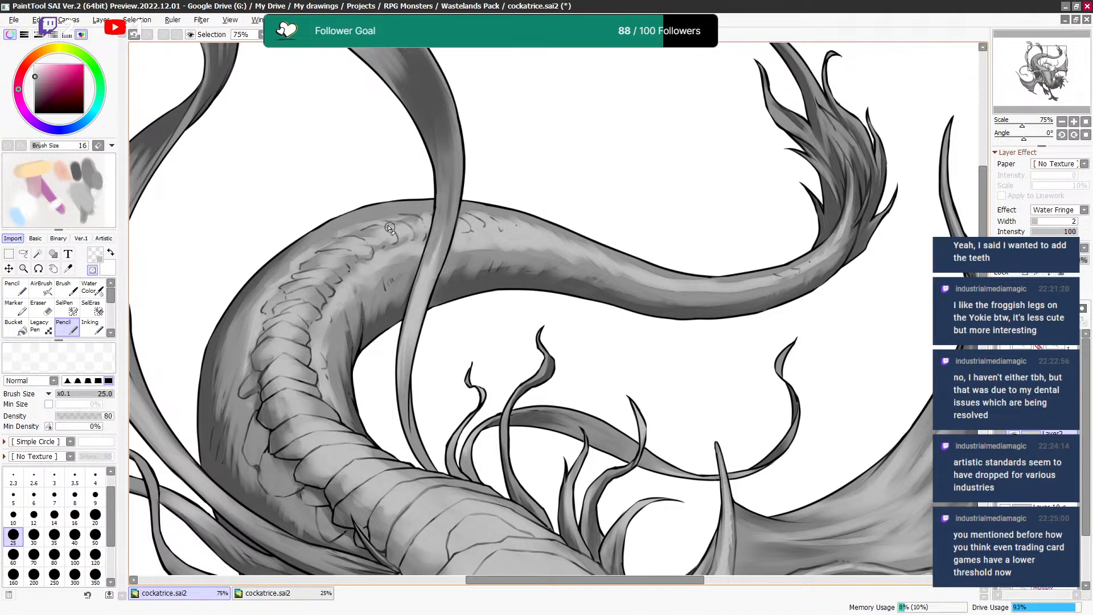
# Shade the edges of the small scales just before the crossing tendril with fine gray strokes at brush sizes 9 and 12.
pyautogui.press('-')
pyautogui.press('[')
pyautogui.press('[')
pyautogui.press('[')
pyautogui.press('[')
pyautogui.press('[')
pyautogui.press('[')
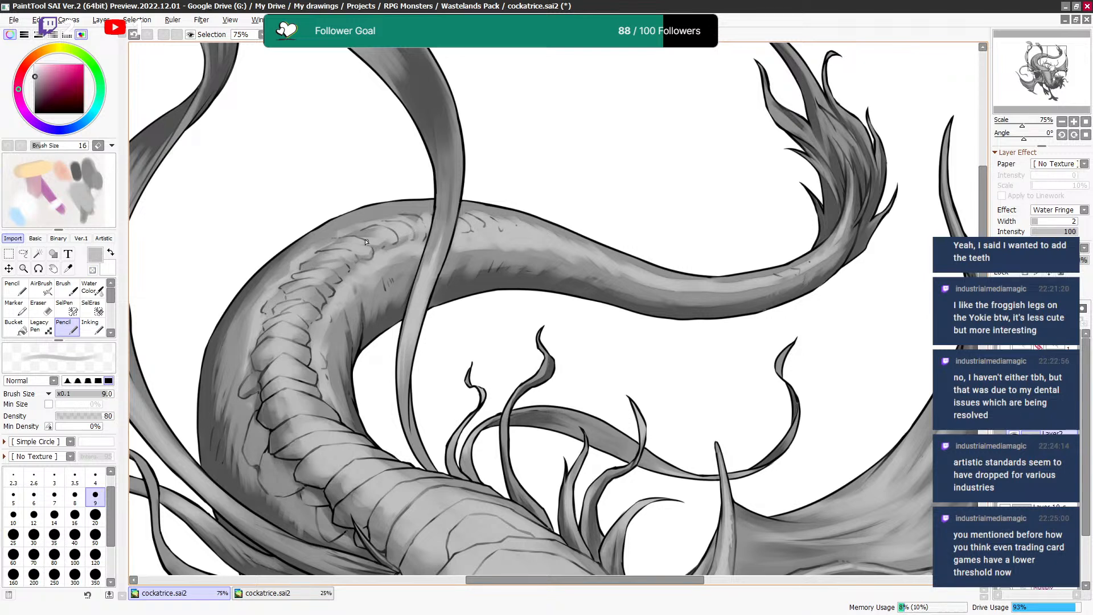
pyautogui.press(']')
pyautogui.press(']')
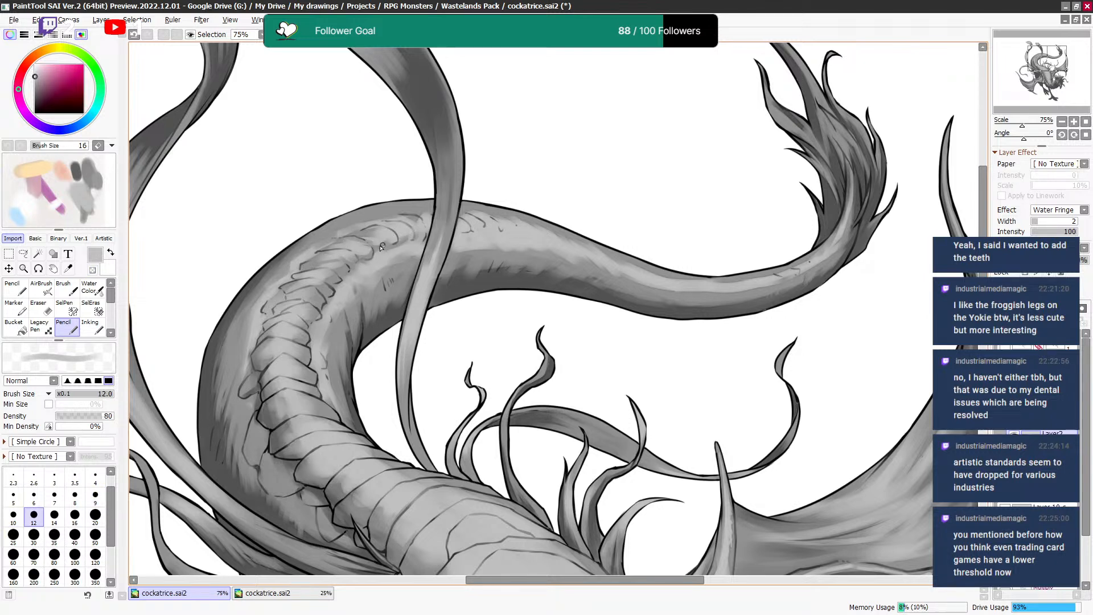
pyautogui.press(']')
# Refine the small scales down the tail's bend with the transparent color at brush sizes 14 and 25 and gray at size 16.
pyautogui.press('-')
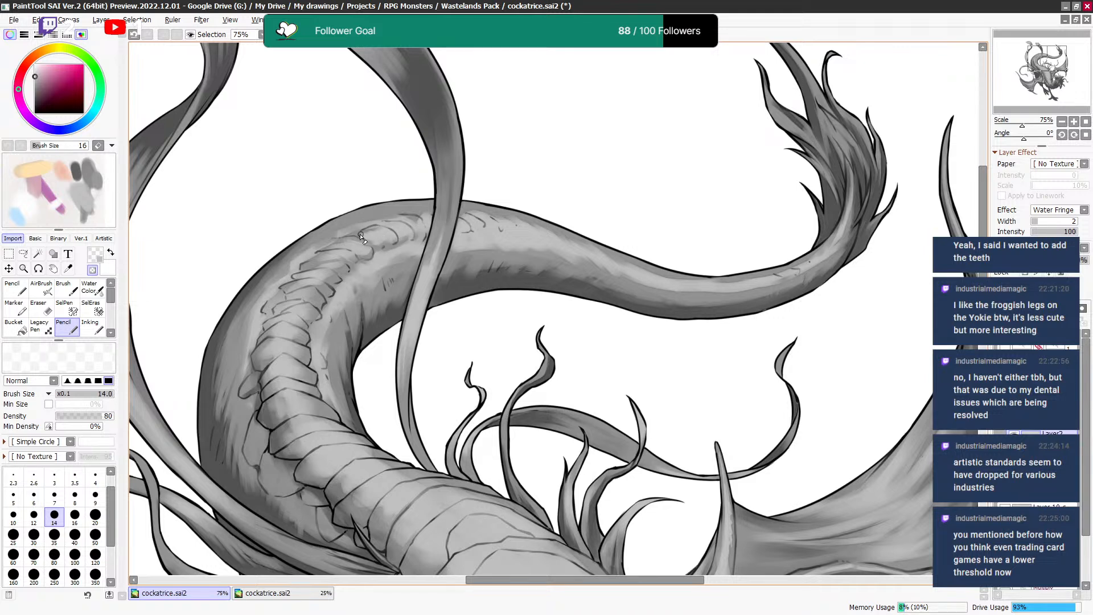
pyautogui.press(']')
pyautogui.press(']')
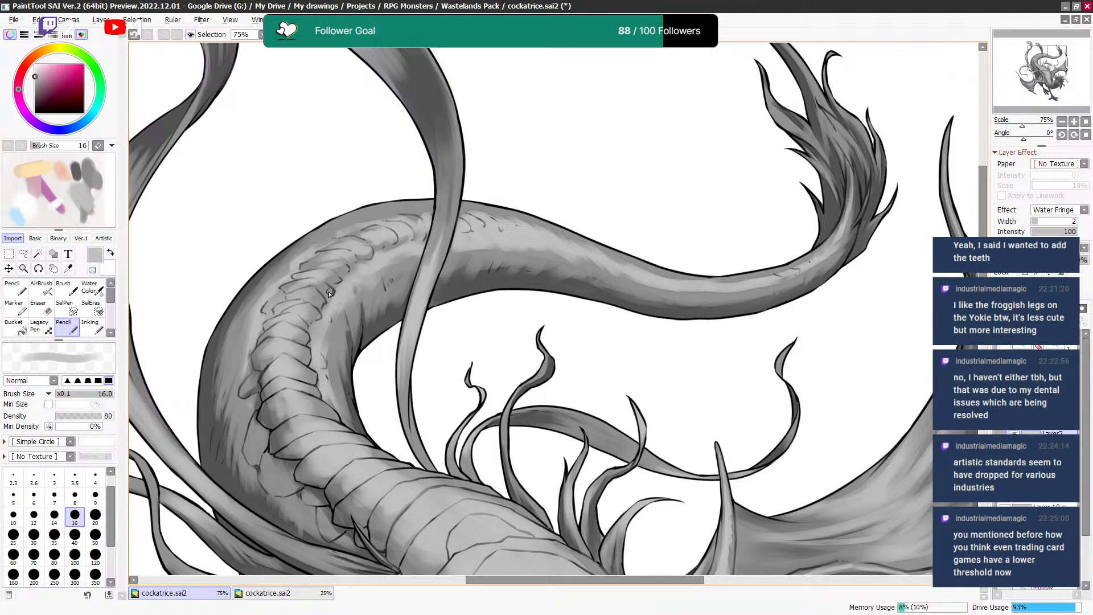
pyautogui.press(']')
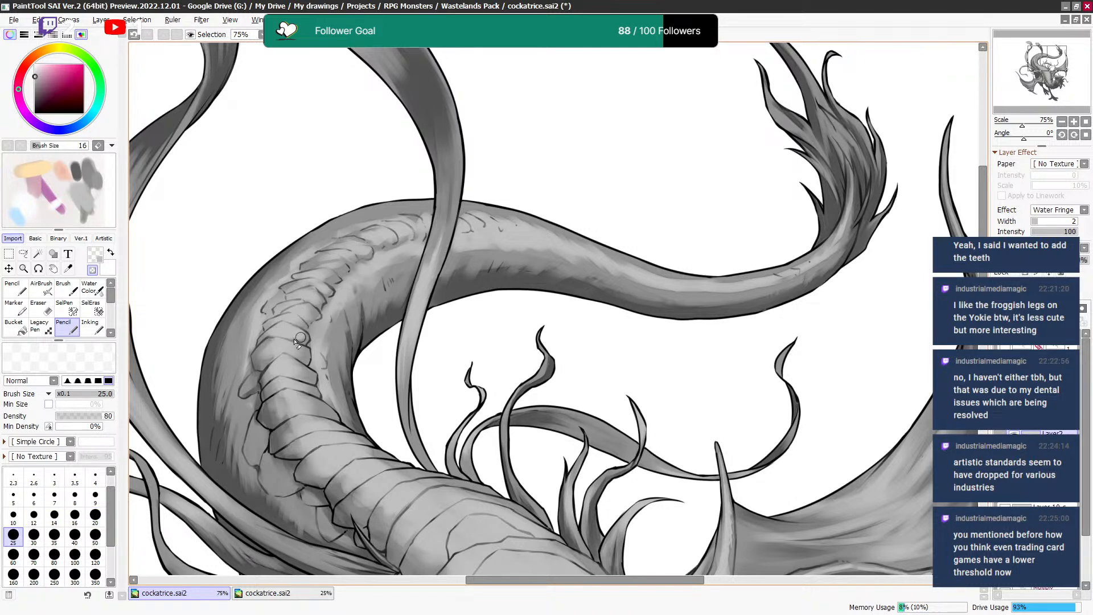
pyautogui.scroll(-2, 316, 342)
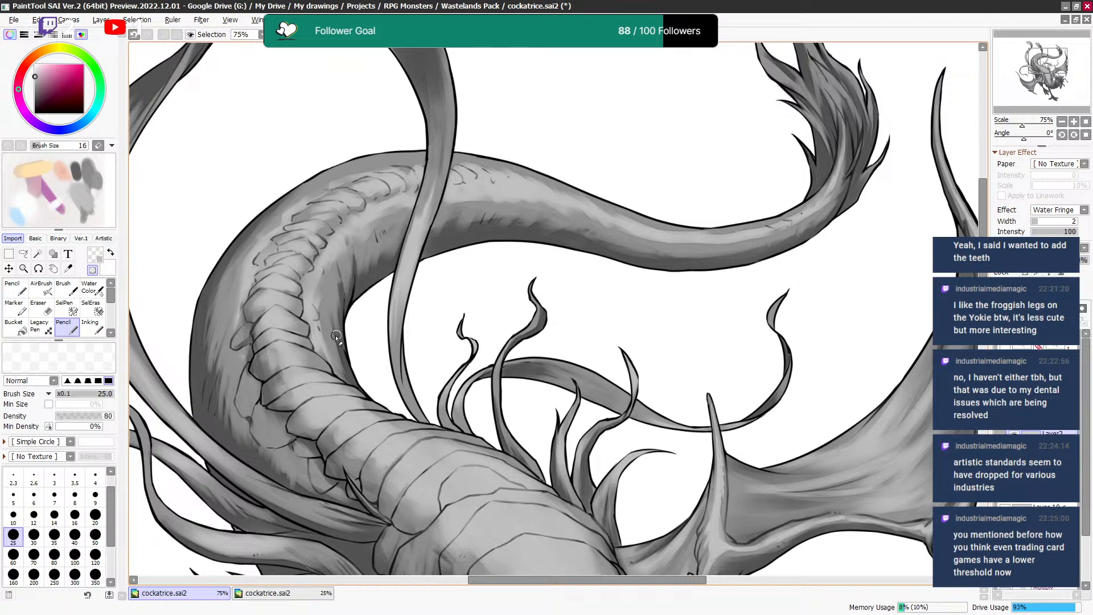
pyautogui.moveTo(334, 361); pyautogui.dragTo(339, 359)
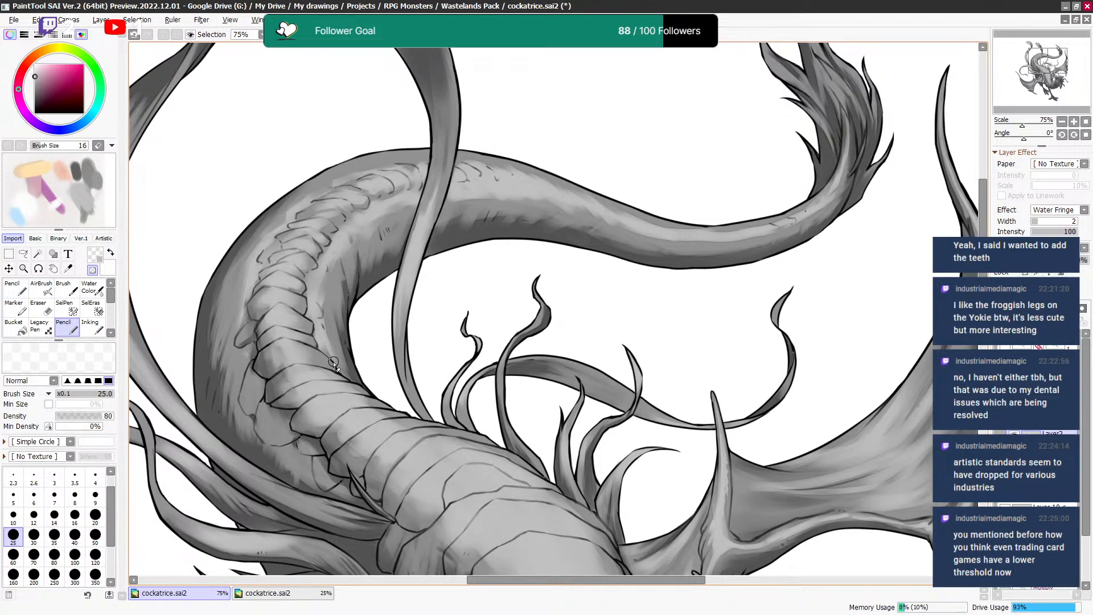
# Blend the upper tail and its scales before the crossing tendril with broad transparent strokes at brush sizes 80 and 70.
pyautogui.scroll(4, 333, 362)
pyautogui.press(']')
pyautogui.press(']')
pyautogui.press(']')
pyautogui.press(']')
pyautogui.press(']')
pyautogui.press(']')
pyautogui.press(']')
pyautogui.press(']')
pyautogui.press('e')
pyautogui.press('[')
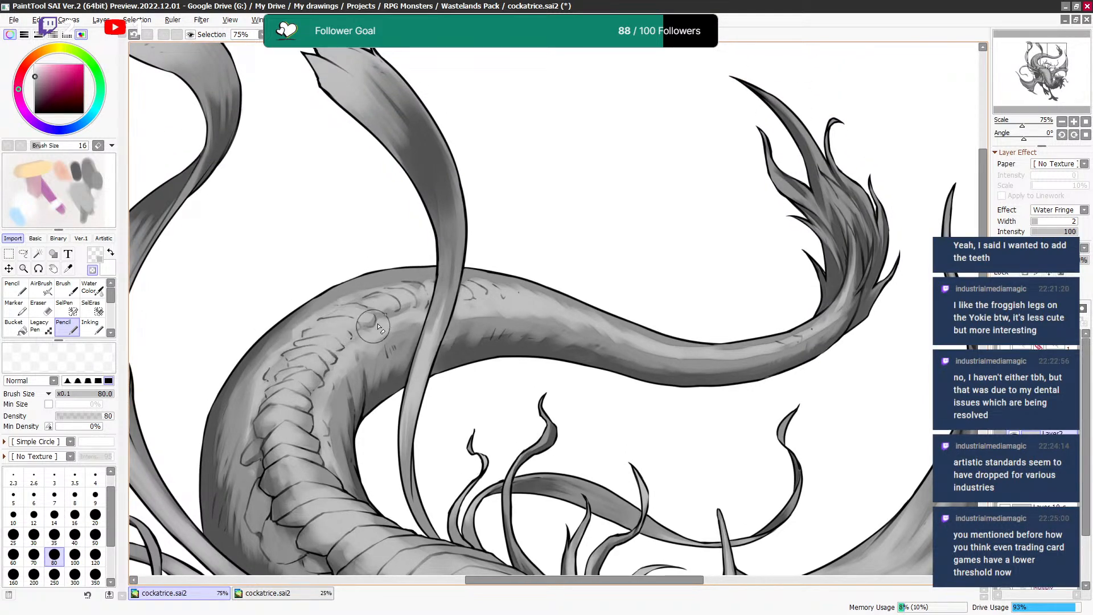
pyautogui.press('[')
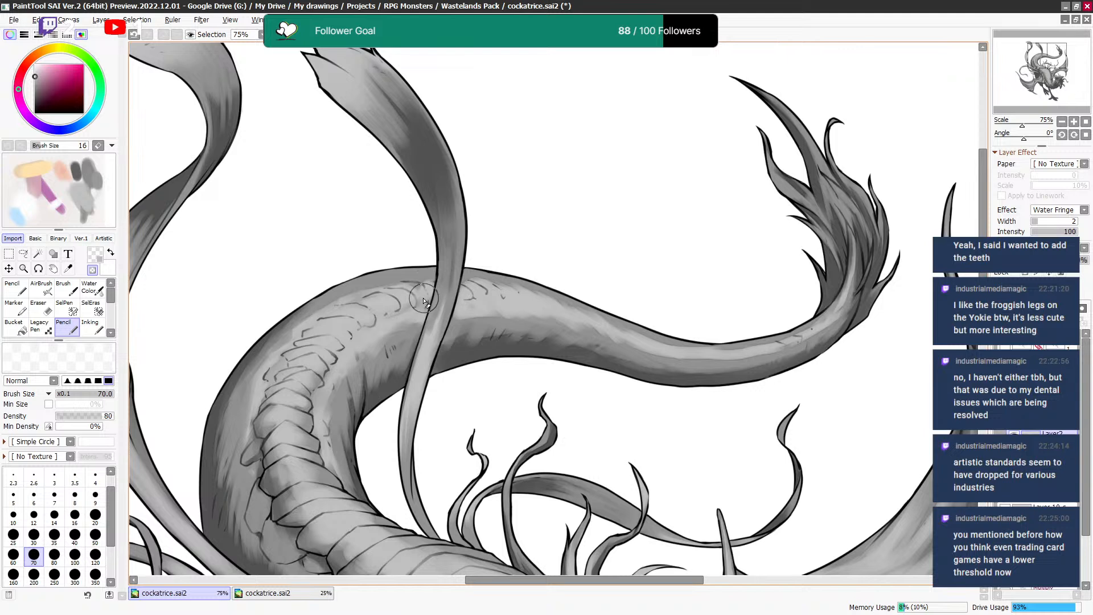
# Shade the edges of the small scales along the tail's bend with fine sampled gray strokes at brush sizes 10 and 9.
pyautogui.keyDown('alt'); pyautogui.click(379, 326); pyautogui.keyUp('alt')
pyautogui.press('[')
pyautogui.press('[')
pyautogui.press('[')
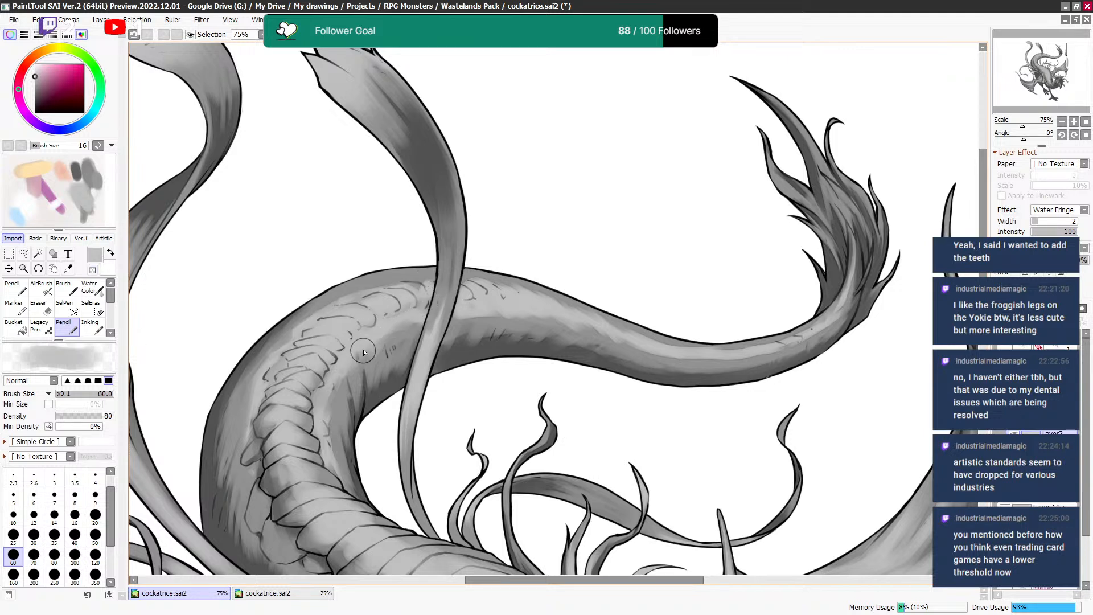
pyautogui.press('[')
pyautogui.press('[')
pyautogui.press('[')
pyautogui.press('[')
pyautogui.press('[')
pyautogui.press('[')
pyautogui.press('[')
pyautogui.press('[')
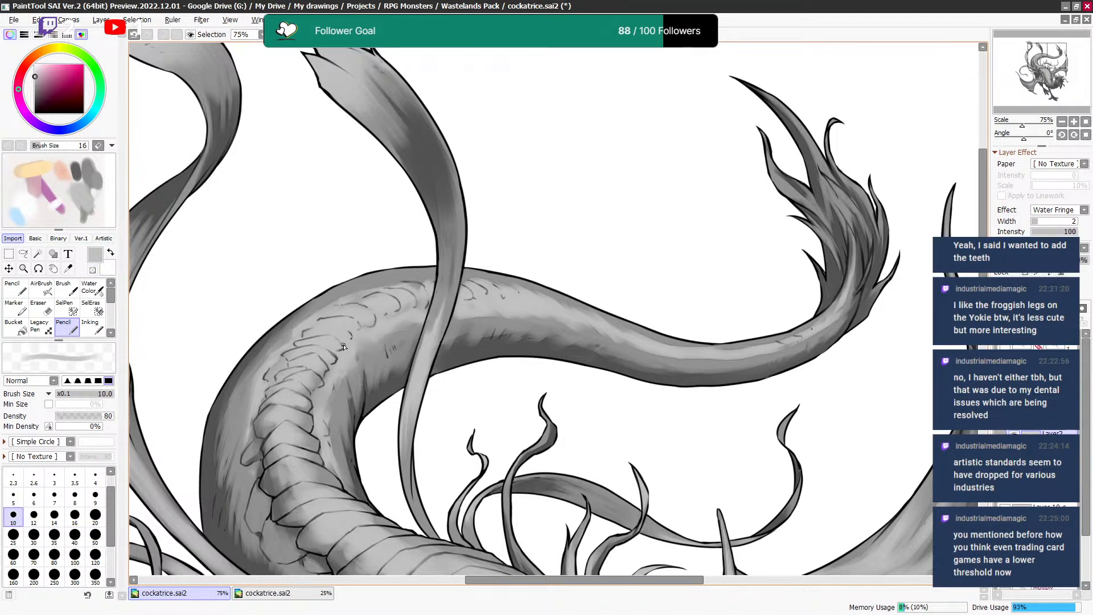
pyautogui.press('[')
pyautogui.press('[')
pyautogui.press(']')
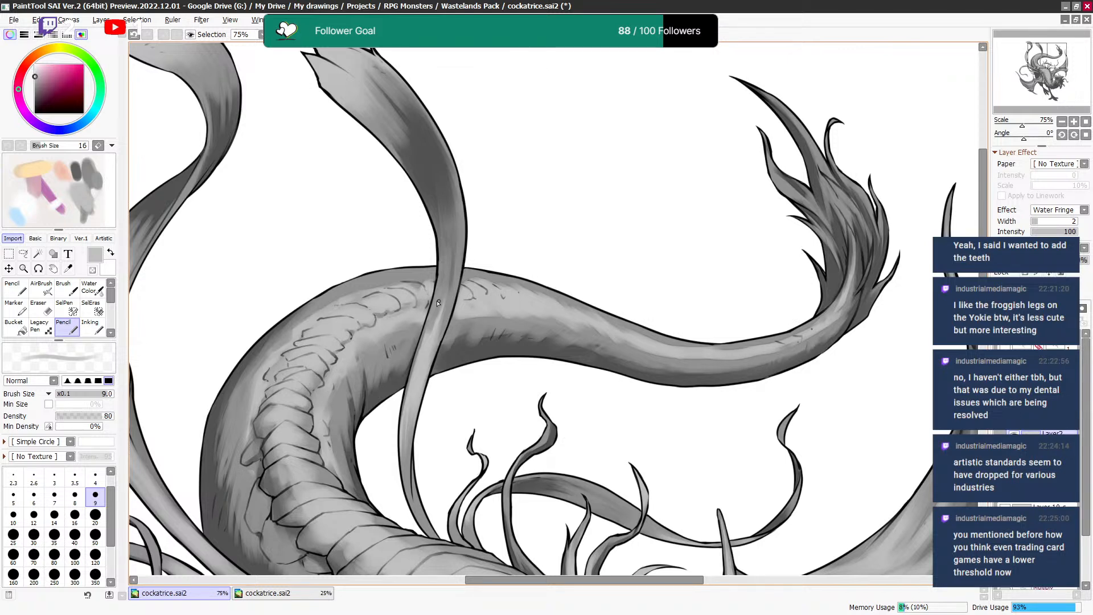
# Shade the edges of the small scales just past the crossing tendril with gray at brush size 10.
pyautogui.press(']')
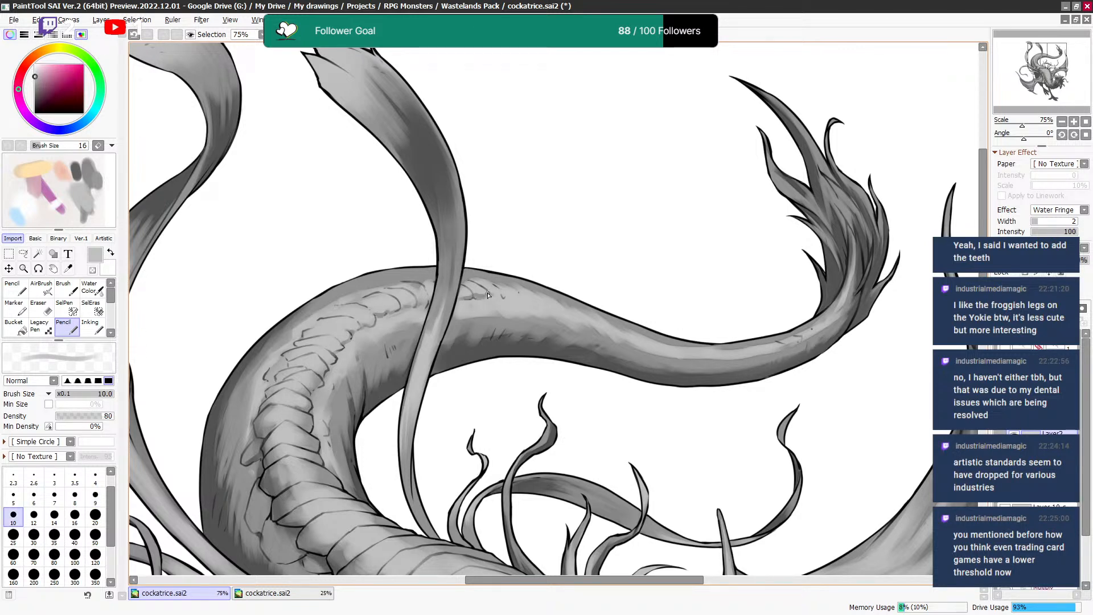
pyautogui.press(']')
pyautogui.press(']')
pyautogui.press('[')
pyautogui.press('[')
# Lighten the tail's upper scales before the crossing tendril with the transparent color at size 16, and shade them with gray at size 30.
pyautogui.moveTo(552, 278)
pyautogui.mouseDown()
pyautogui.moveTo(524, 228)
pyautogui.moveTo(538, 296)
pyautogui.mouseUp()
pyautogui.press(']')
pyautogui.press(']')
pyautogui.press(']')
pyautogui.press(']')
pyautogui.press(']')
pyautogui.press('[')
pyautogui.press('[')
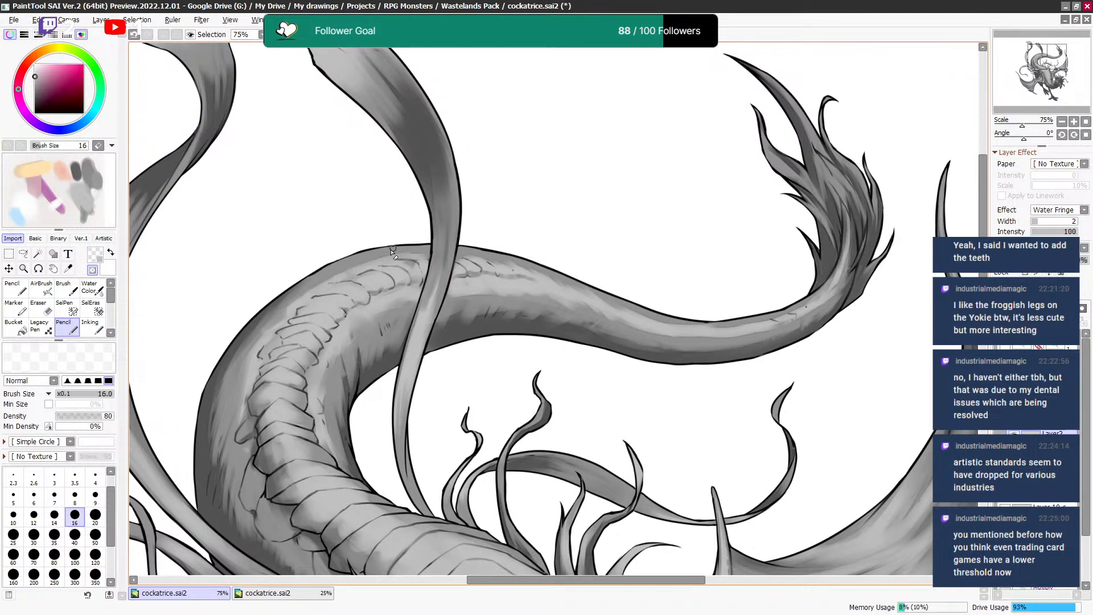
pyautogui.press(']')
pyautogui.press(']')
pyautogui.press(']')
pyautogui.keyDown('alt'); pyautogui.click(393, 250); pyautogui.keyUp('alt')
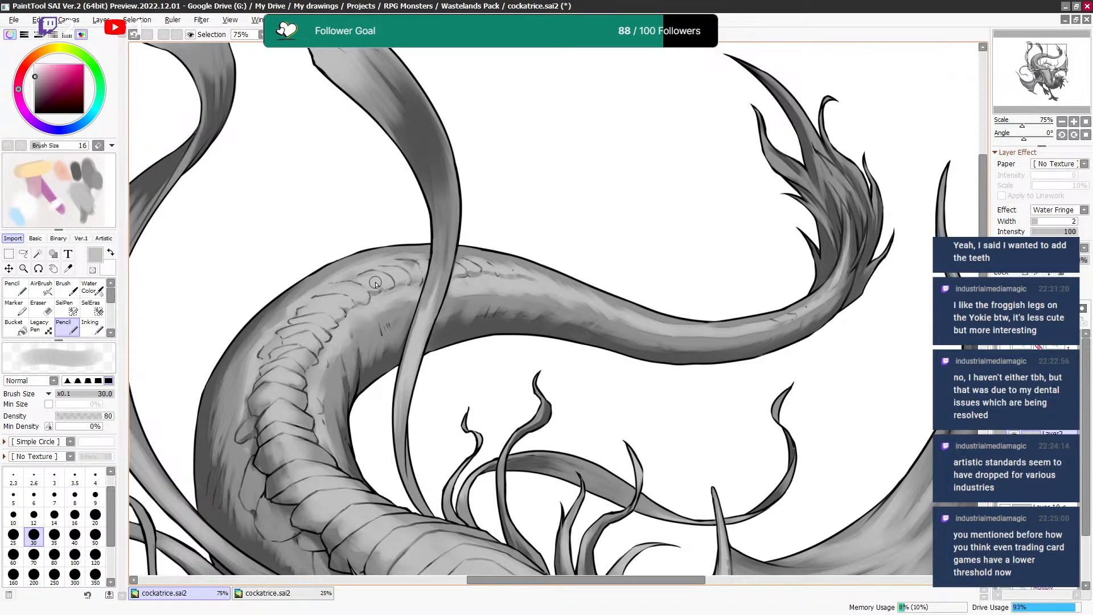
# Shade the tail just past the crossing tendril, alternating the transparent color at brush size 25 with gray at size 35.
pyautogui.moveTo(546, 278); pyautogui.dragTo(478, 245)
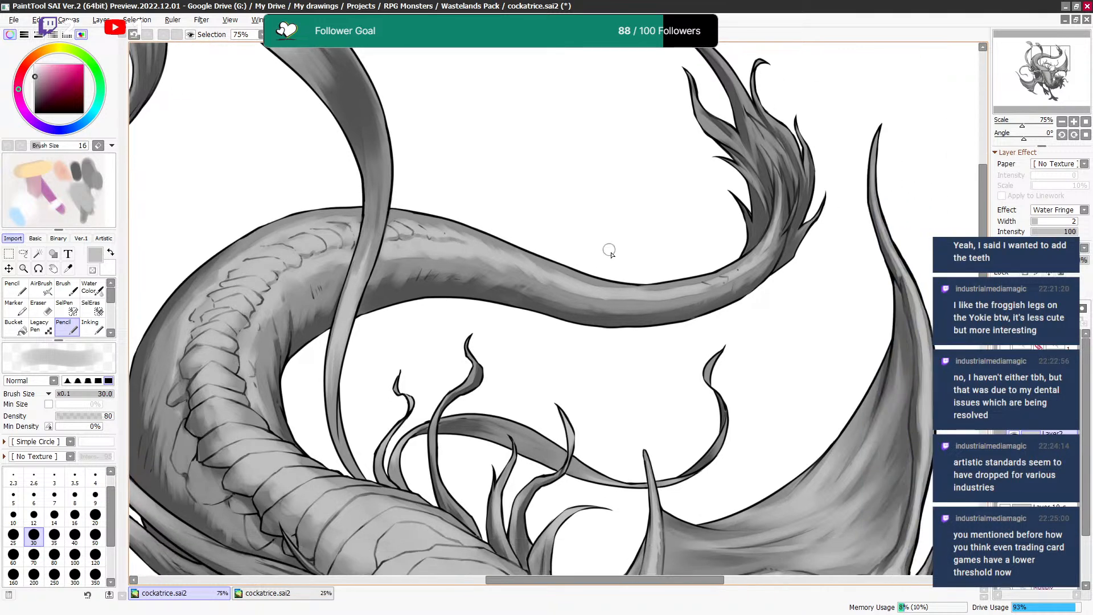
pyautogui.press('-')
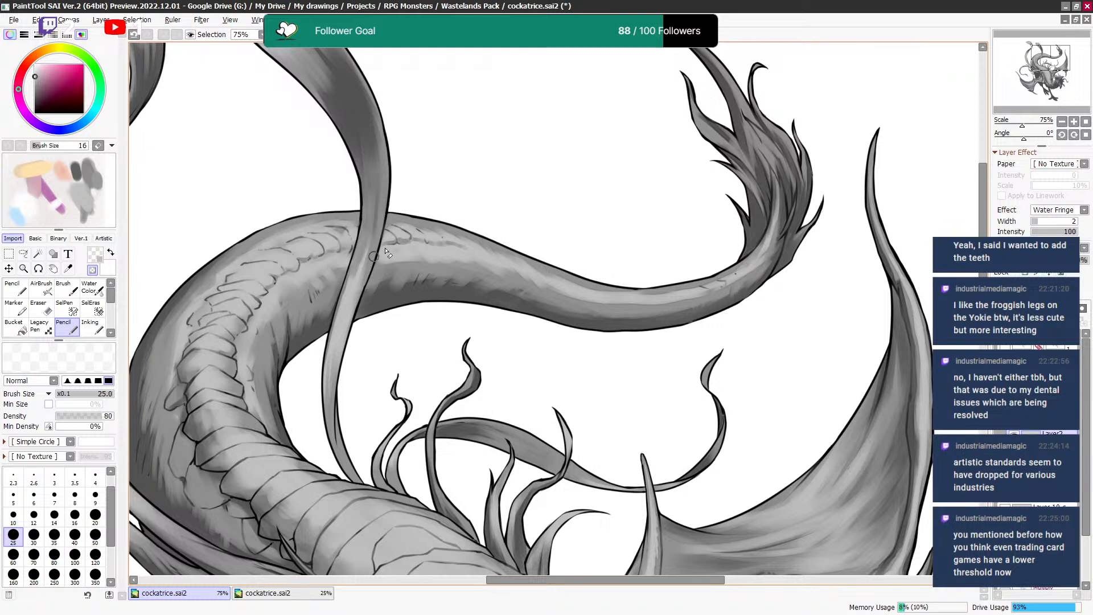
pyautogui.press(']')
pyautogui.press('-')
pyautogui.press('-')
pyautogui.press('[')
pyautogui.press('[')
pyautogui.press('[')
pyautogui.press('-')
pyautogui.press(']')
pyautogui.press(']')
pyautogui.press('-')
pyautogui.press('-')
pyautogui.press(']')
pyautogui.press(']')
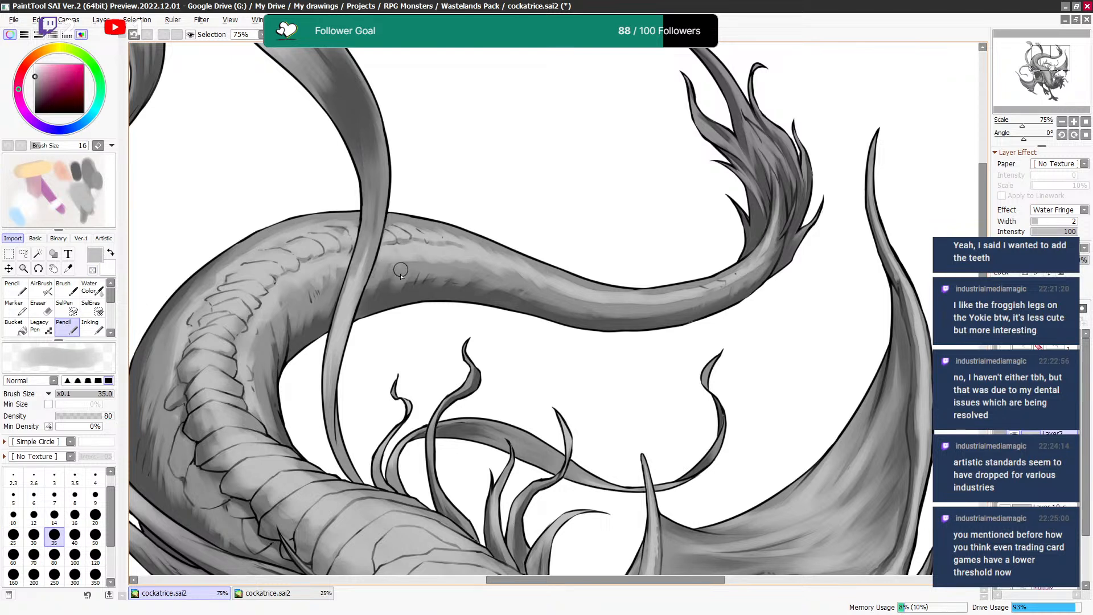
# Refine the small scales past the crossing tendril with the transparent color at brush sizes 16 and 20.
pyautogui.press('-')
pyautogui.press('[')
pyautogui.press('[')
pyautogui.press('[')
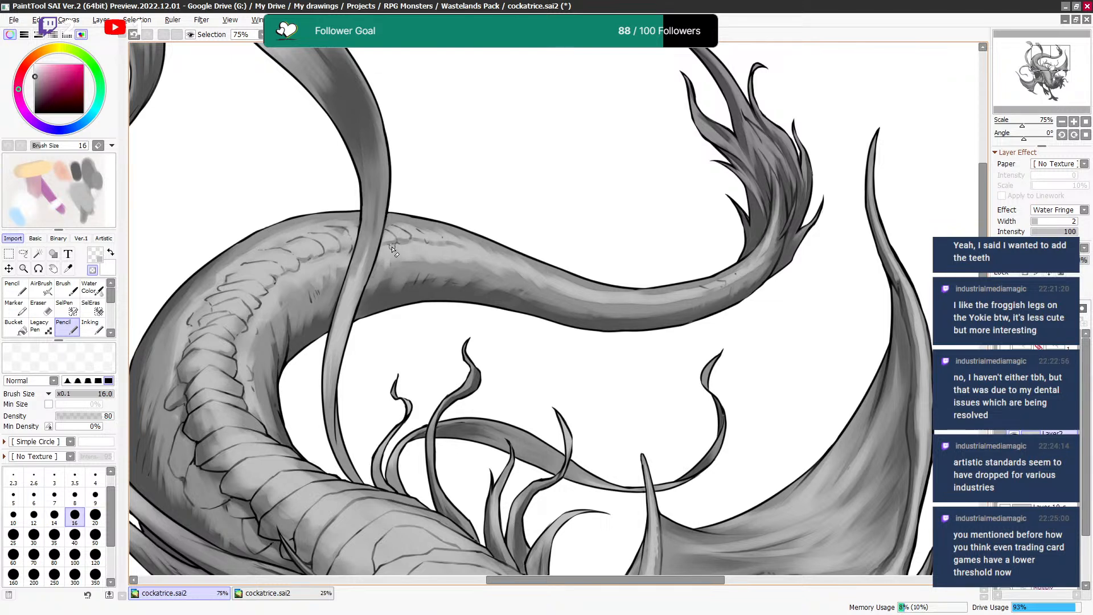
pyautogui.press(']')
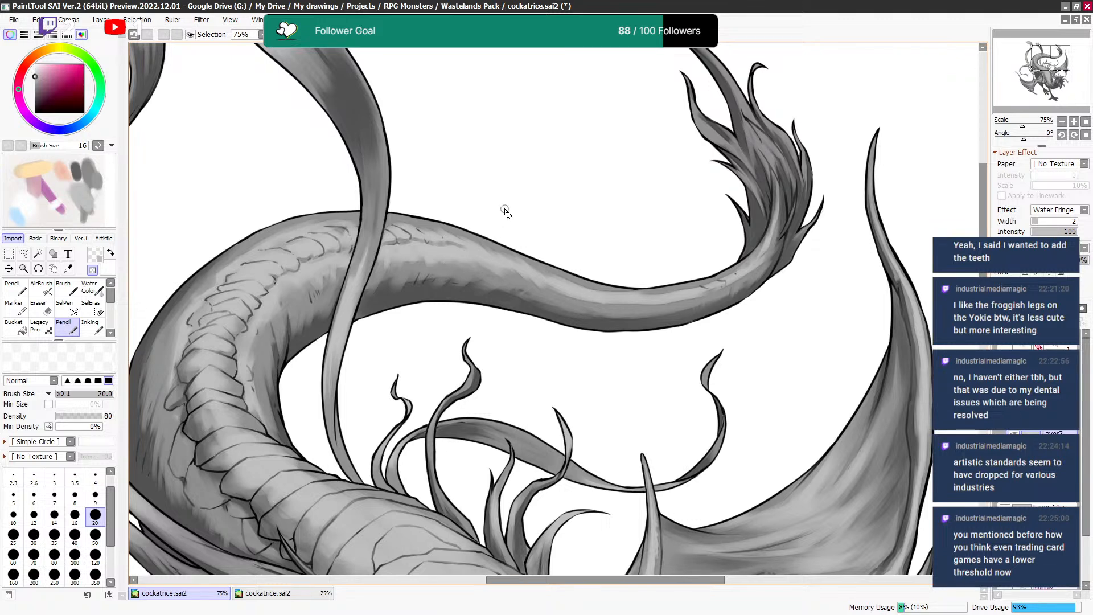
# Blend the shading along the tail's narrowing middle section with the transparent color at brush sizes 30, 40 and 25.
pyautogui.moveTo(603, 221); pyautogui.dragTo(544, 203)
pyautogui.press(']')
pyautogui.press(']')
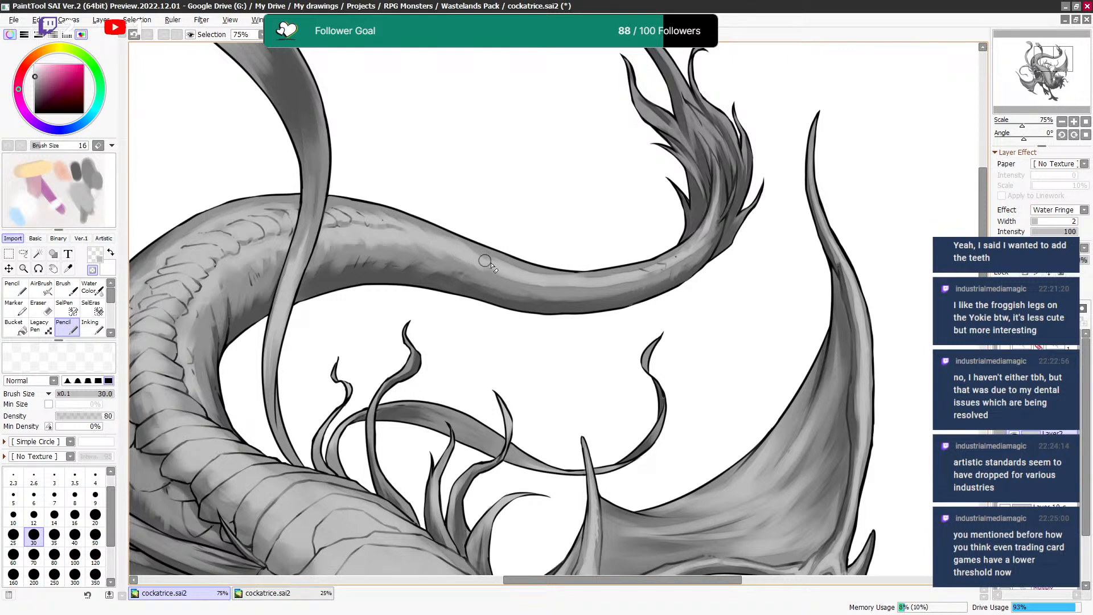
pyautogui.press(']')
pyautogui.press(']')
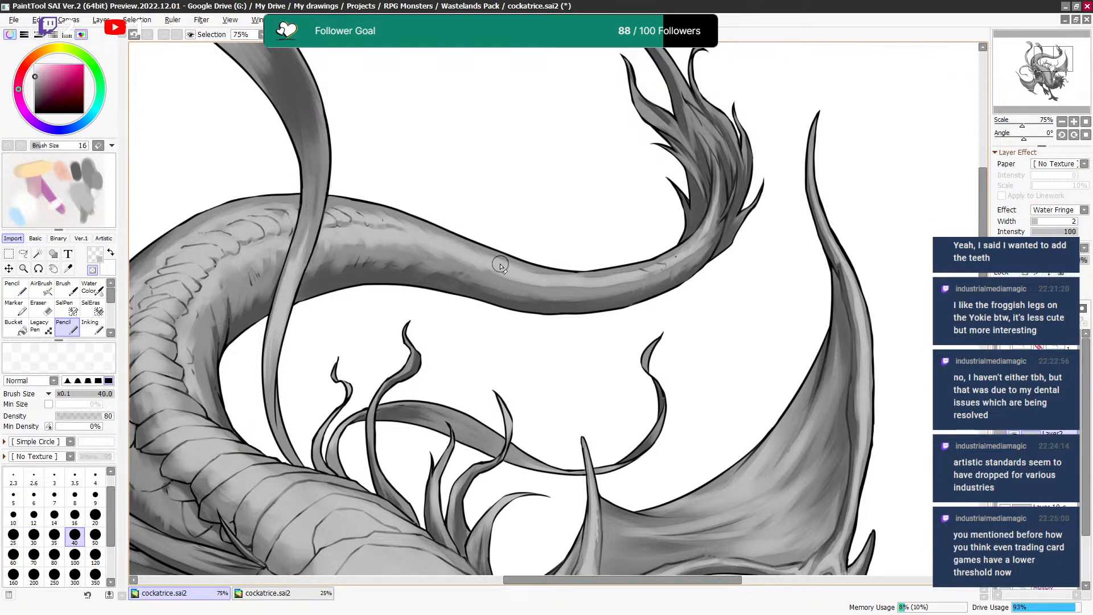
pyautogui.press('[')
pyautogui.press('[')
pyautogui.press('[')
pyautogui.press('[')
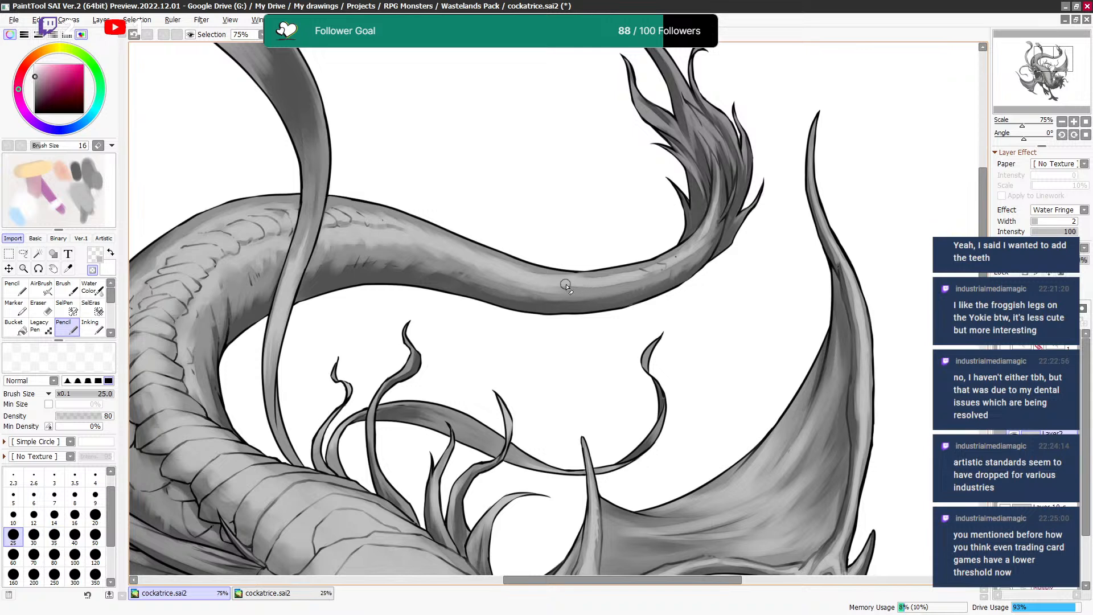
# Shade the thin end of the tail below the tuft with gray at brush size 20, blending with the transparent color at size 25.
pyautogui.keyDown('alt'); pyautogui.click(599, 291); pyautogui.keyUp('alt')
pyautogui.press('-')
pyautogui.press(']')
pyautogui.press('[')
pyautogui.press('-')
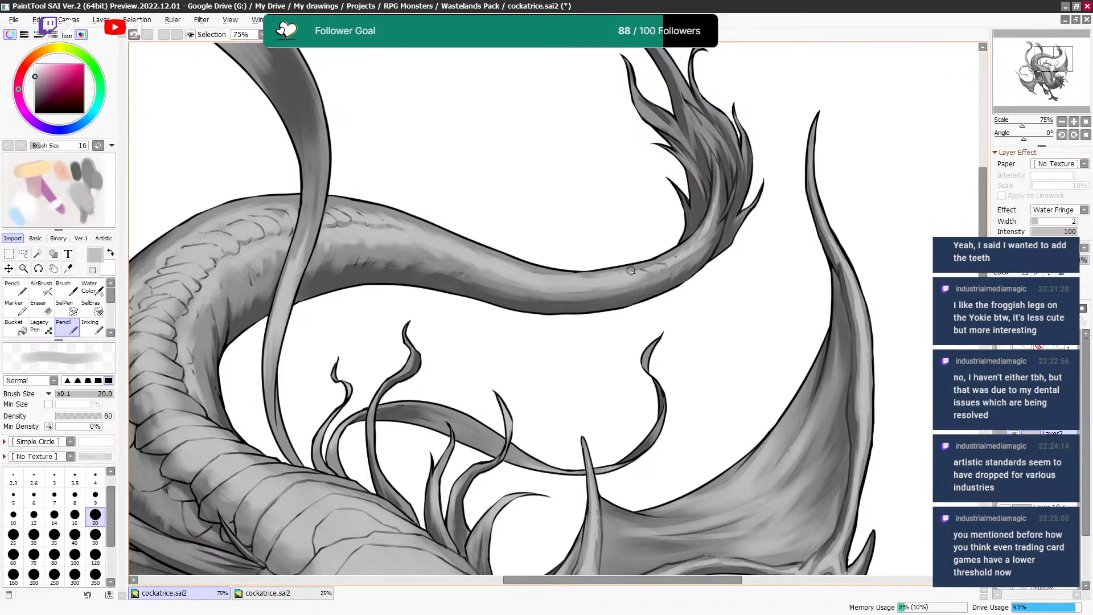
pyautogui.press('-')
pyautogui.press(']')
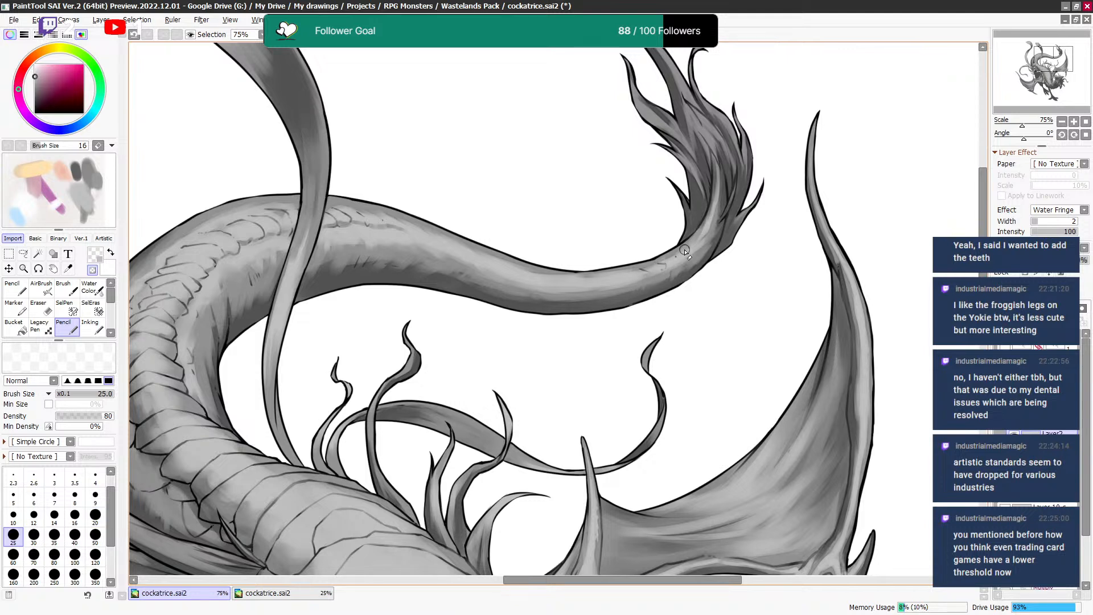
# Lighten the strands of the tail tuft with transparent strokes at brush sizes 12 and 14.
pyautogui.press('[')
pyautogui.press('[')
pyautogui.press('[')
pyautogui.press('[')
pyautogui.press(']')
pyautogui.press(']')
pyautogui.press('-')
pyautogui.moveTo(739, 147); pyautogui.dragTo(657, 277)
pyautogui.press('[')
pyautogui.press('[')
pyautogui.press('-')
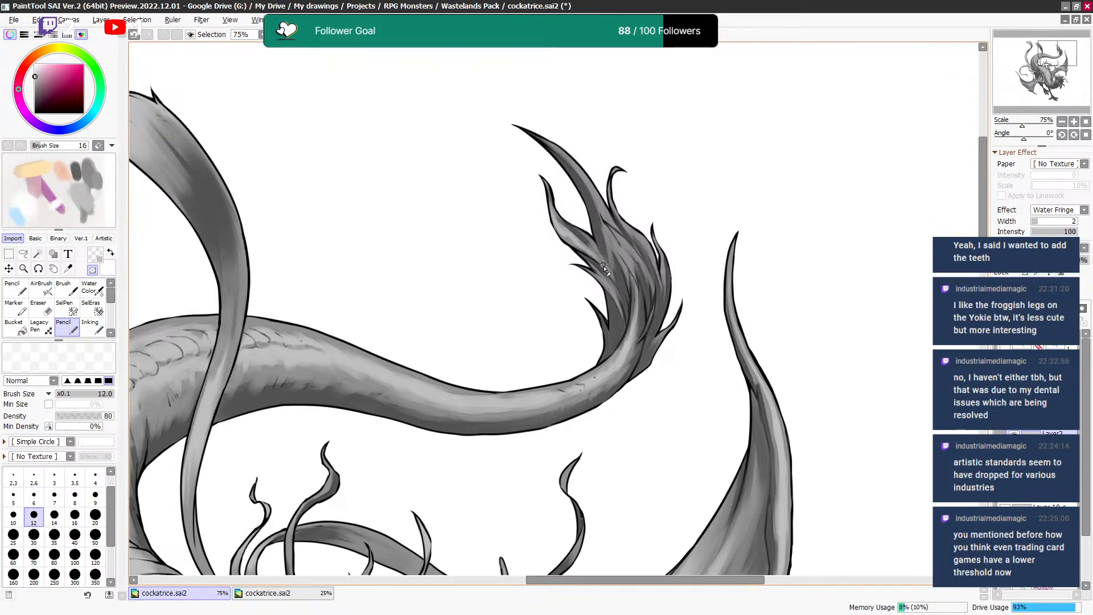
pyautogui.press(']')
pyautogui.press(']')
pyautogui.press('[')
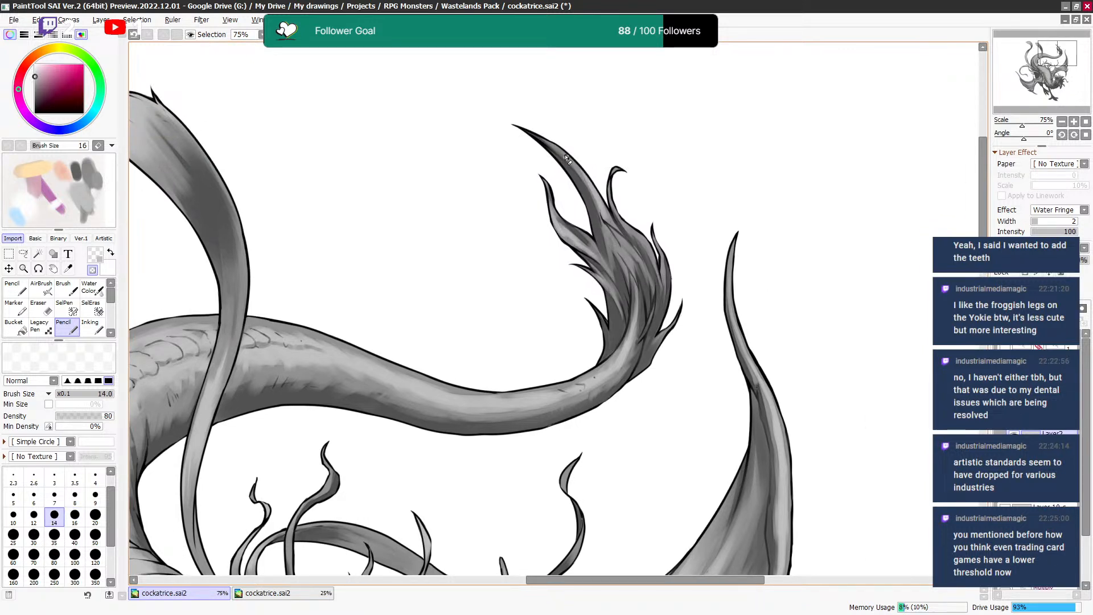
# Shade the middle of the tail tuft with gray at brush size 20.
pyautogui.press('-')
pyautogui.press('-')
pyautogui.press(']')
pyautogui.press(']')
pyautogui.press('-')
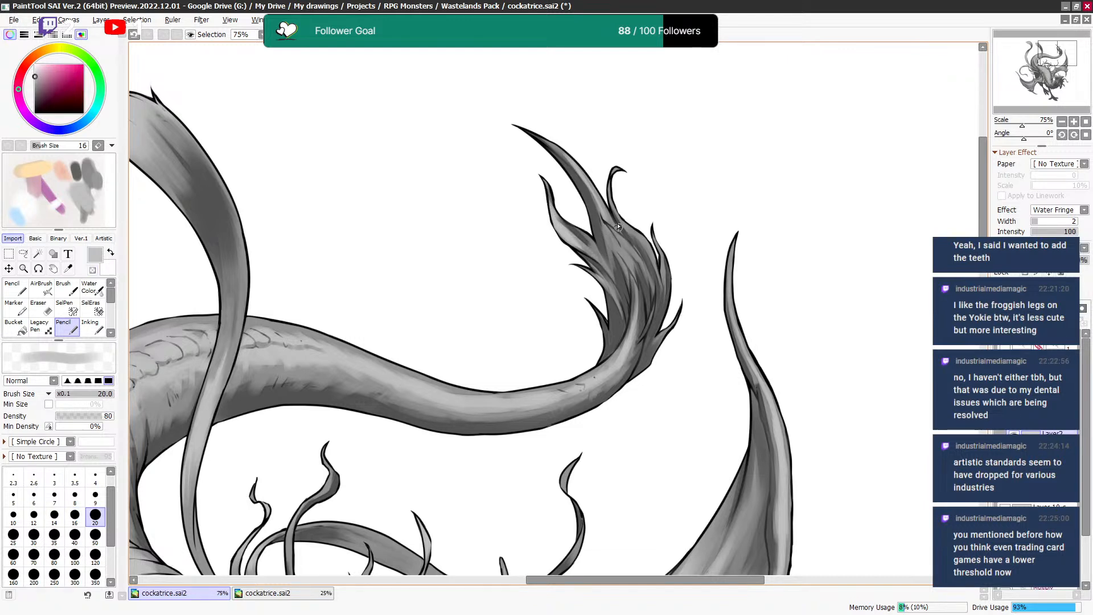
pyautogui.scroll(-1, 615, 261)
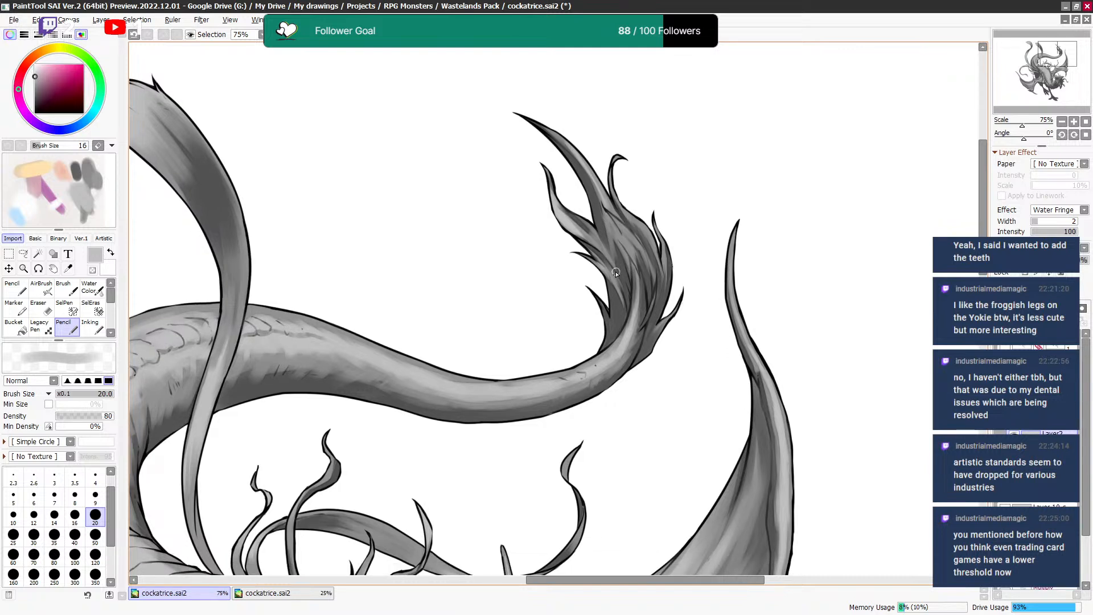
# Lighten the tail tuft's central strands with the transparent color at brush size 14.
pyautogui.moveTo(626, 272)
pyautogui.mouseDown()
pyautogui.moveTo(574, 276)
pyautogui.moveTo(528, 317)
pyautogui.mouseUp()
pyautogui.press('-')
pyautogui.press('[')
pyautogui.press('[')
pyautogui.press('[')
pyautogui.press('[')
pyautogui.press('[')
pyautogui.press('[')
pyautogui.press('[')
pyautogui.press('[')
pyautogui.press('[')
pyautogui.press('[')
pyautogui.press(']')
pyautogui.press(']')
pyautogui.press(']')
pyautogui.press(']')
pyautogui.press(']')
pyautogui.press(']')
pyautogui.press(']')
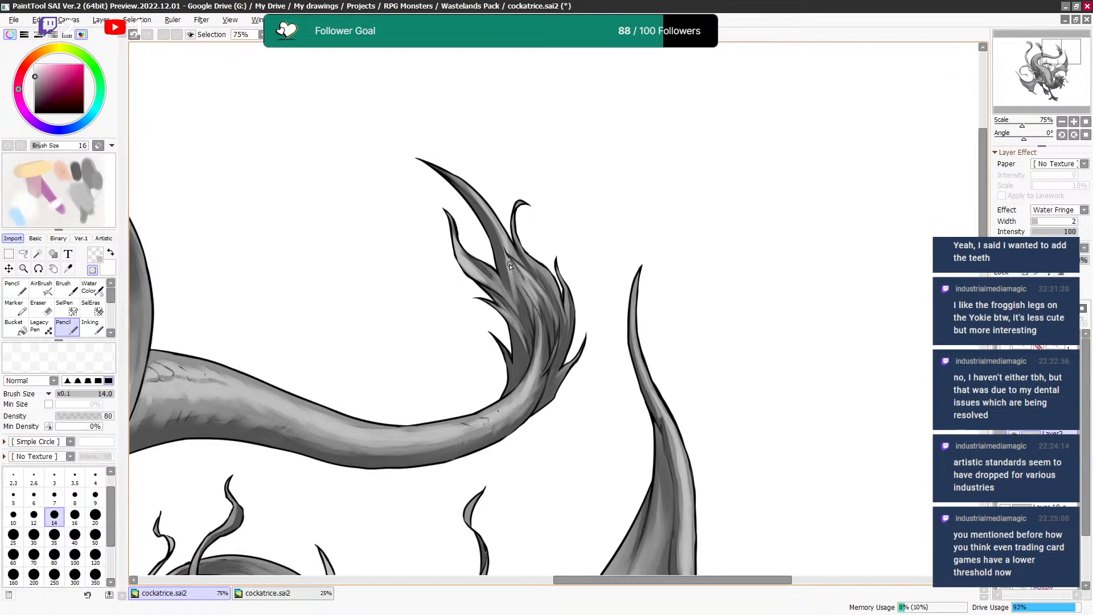
# Add fine highlights to the tail tuft's outer strands with the transparent color at brush size 7.
pyautogui.press('[')
pyautogui.press('[')
pyautogui.press('[')
pyautogui.press('[')
pyautogui.press('[')
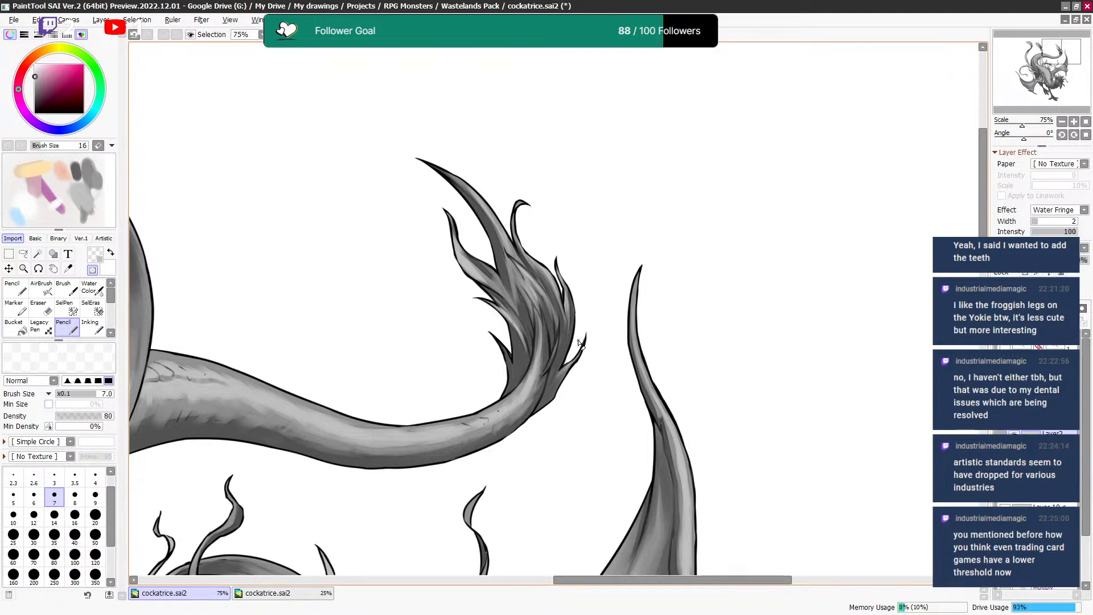
# Lighten the long horizontal tendril behind the torso with the transparent color at brush sizes 14 and 40.
pyautogui.moveTo(598, 291); pyautogui.dragTo(727, 208)
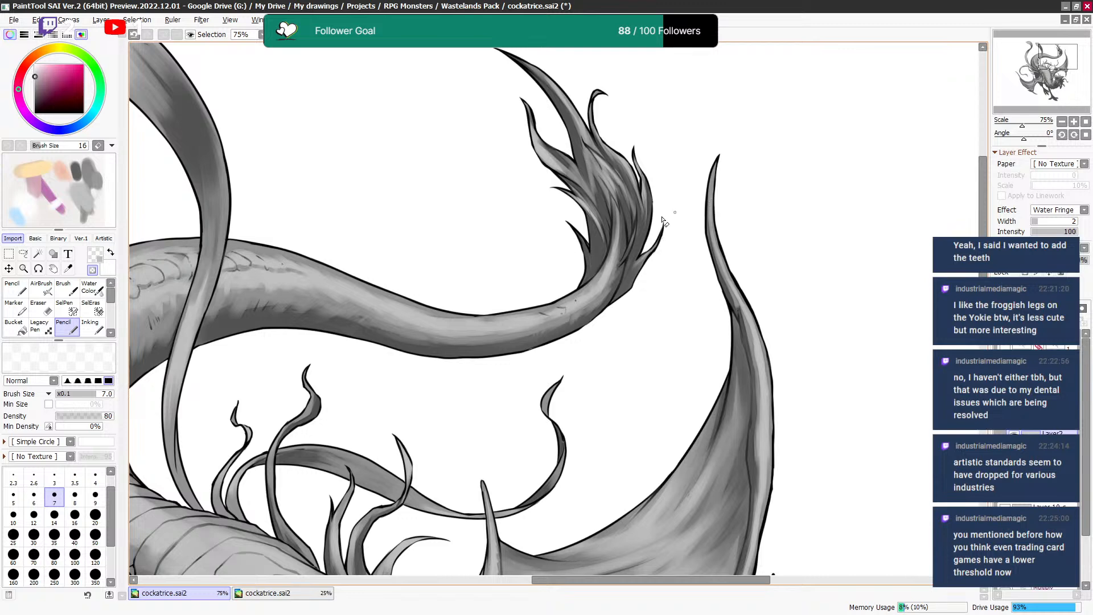
pyautogui.moveTo(507, 307); pyautogui.dragTo(795, 251)
pyautogui.moveTo(687, 296)
pyautogui.mouseDown()
pyautogui.moveTo(655, 268)
pyautogui.moveTo(616, 182)
pyautogui.mouseUp()
pyautogui.press(']')
pyautogui.press(']')
pyautogui.press(']')
pyautogui.press(']')
pyautogui.press(']')
pyautogui.press(']')
pyautogui.press(']')
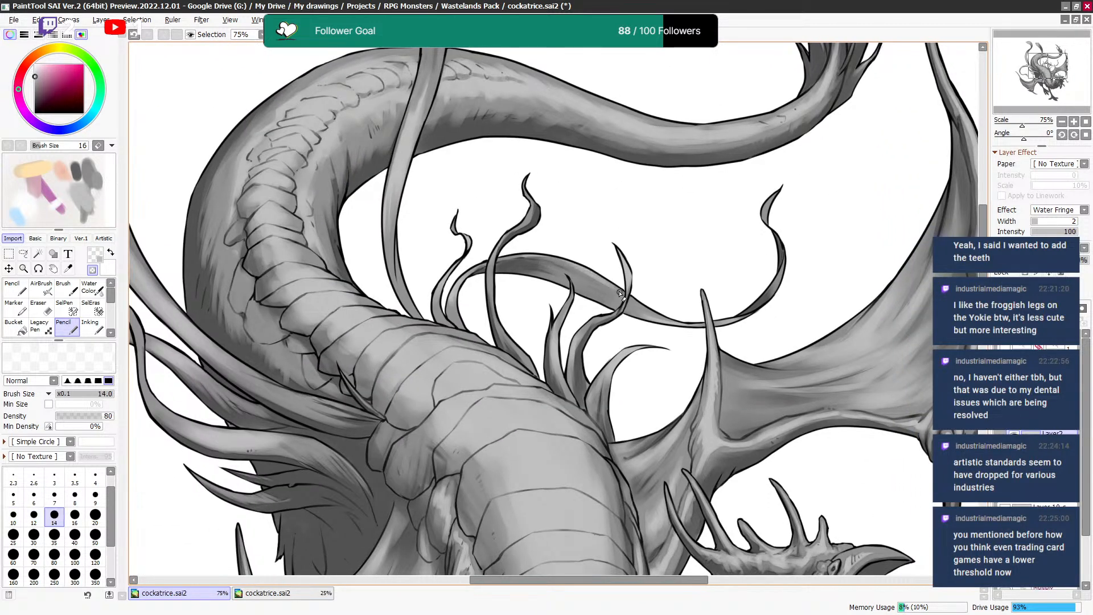
pyautogui.press(']')
pyautogui.press(']')
pyautogui.press(']')
pyautogui.press(']')
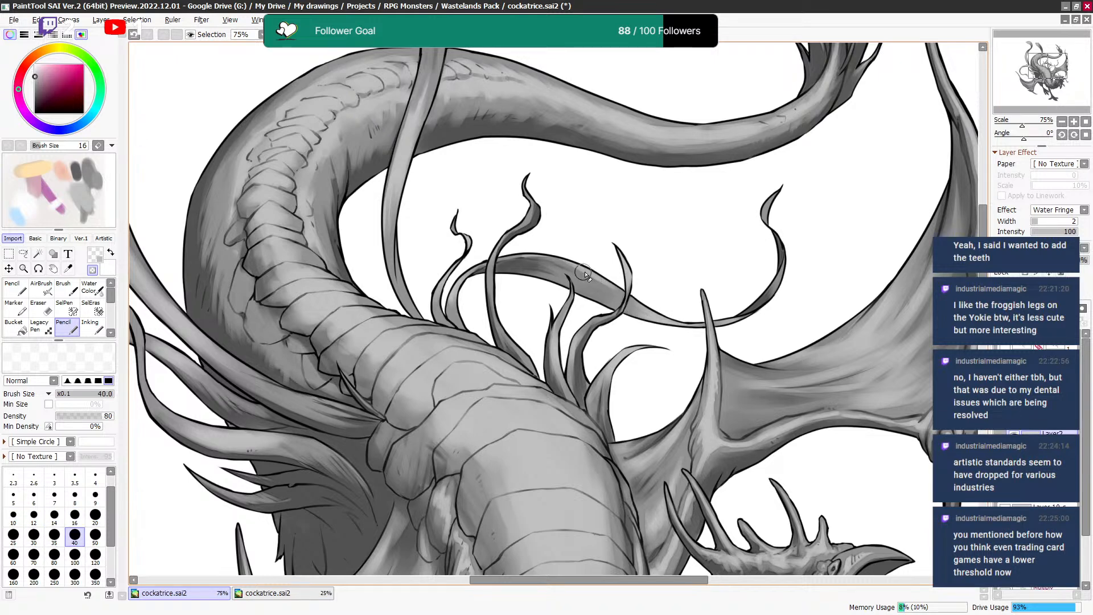
# Shade the long horizontal tendril and the tendrils beside the torso with sampled gray at brush size 25.
pyautogui.keyDown('alt'); pyautogui.click(578, 280); pyautogui.keyUp('alt')
pyautogui.press('[')
pyautogui.press('[')
pyautogui.press('[')
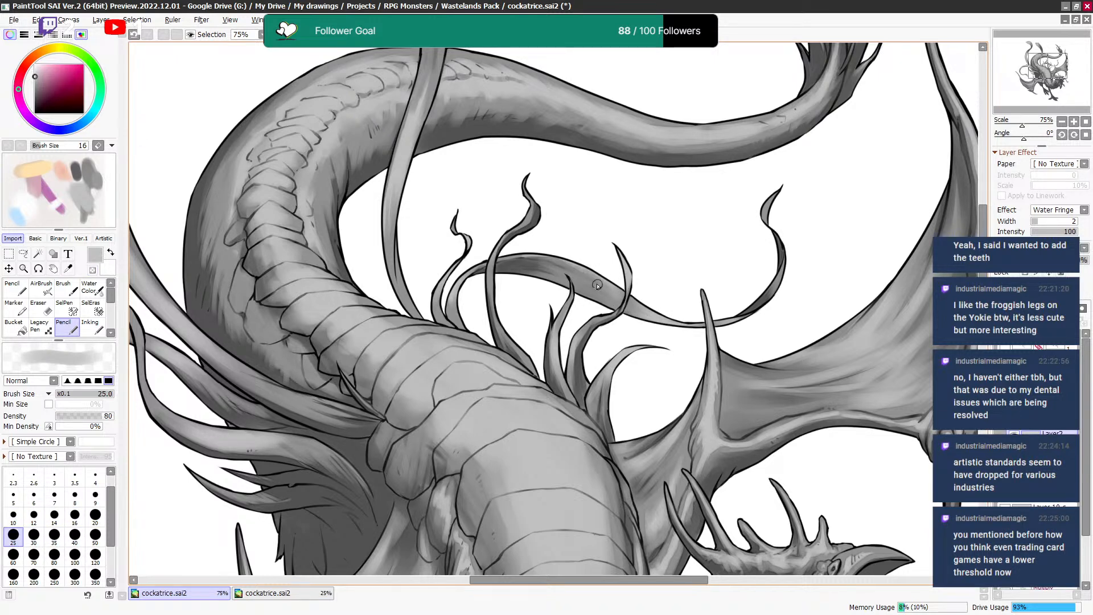
pyautogui.moveTo(607, 286); pyautogui.dragTo(618, 188)
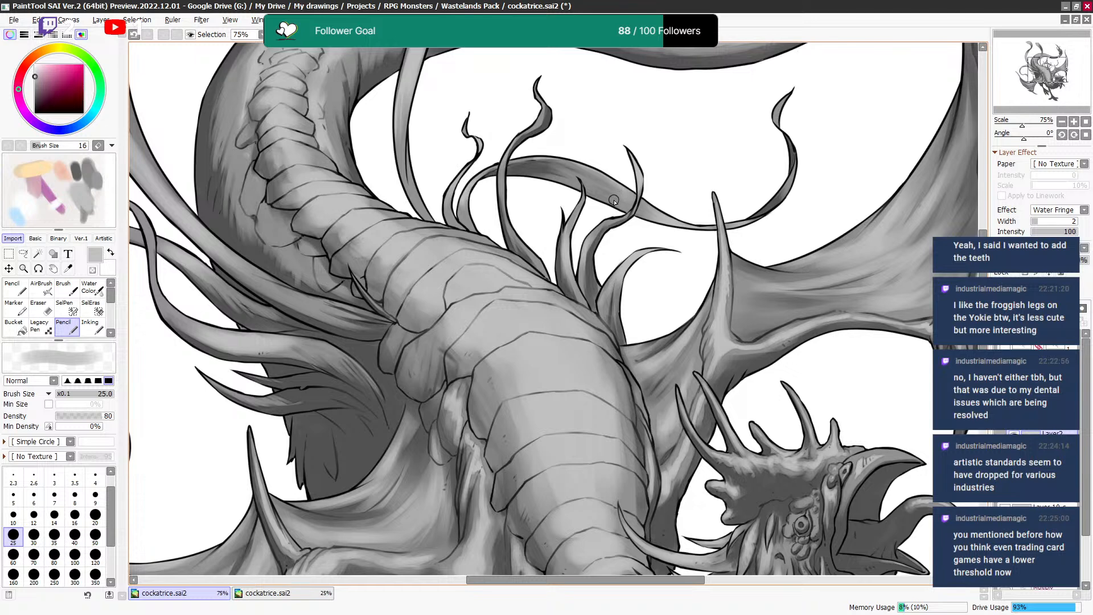
pyautogui.hscroll(-1, 596, 245)
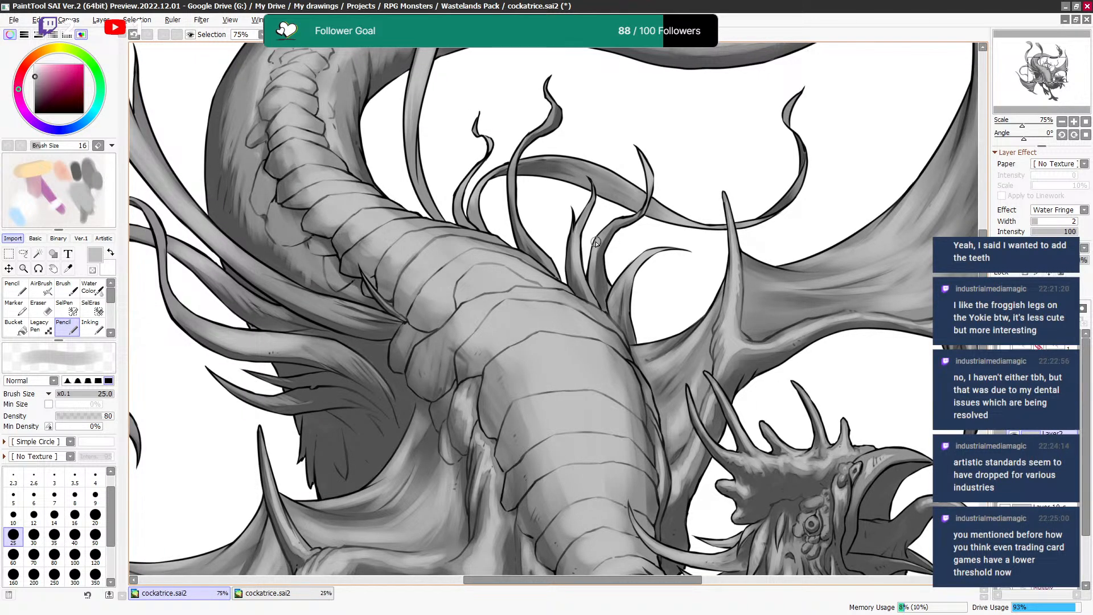
# Refine the lower torso plates with the transparent color at brush size 30 and sampled gray at size 25.
pyautogui.moveTo(571, 293); pyautogui.dragTo(625, 238)
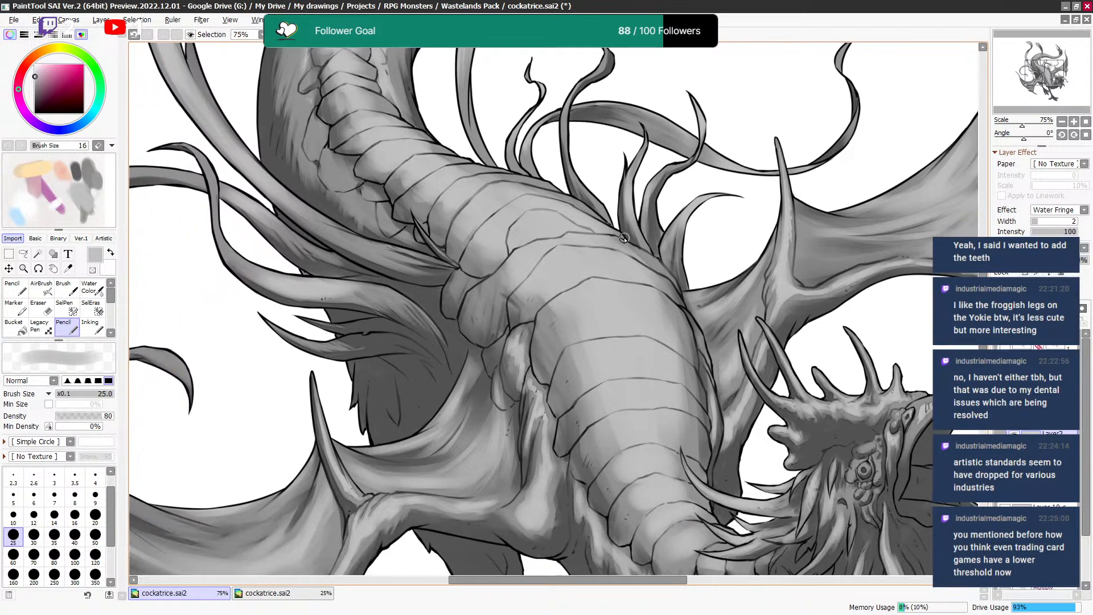
pyautogui.moveTo(610, 354)
pyautogui.mouseDown()
pyautogui.moveTo(625, 230)
pyautogui.moveTo(616, 339)
pyautogui.moveTo(632, 341)
pyautogui.moveTo(385, 356)
pyautogui.mouseUp()
pyautogui.press(']')
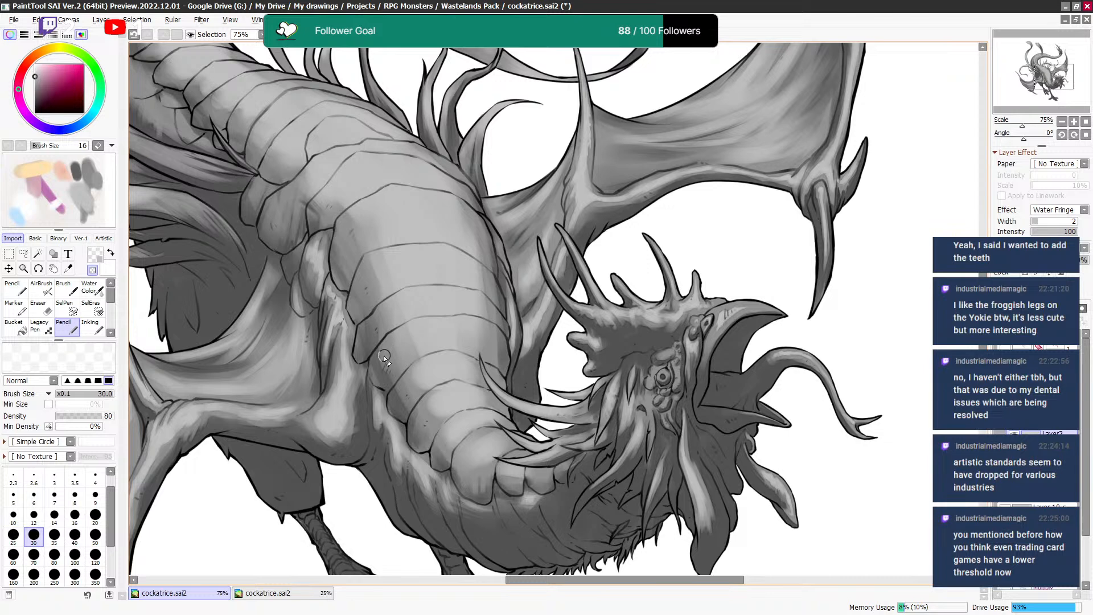
pyautogui.keyDown('alt'); pyautogui.click(399, 356); pyautogui.keyUp('alt')
pyautogui.press('[')
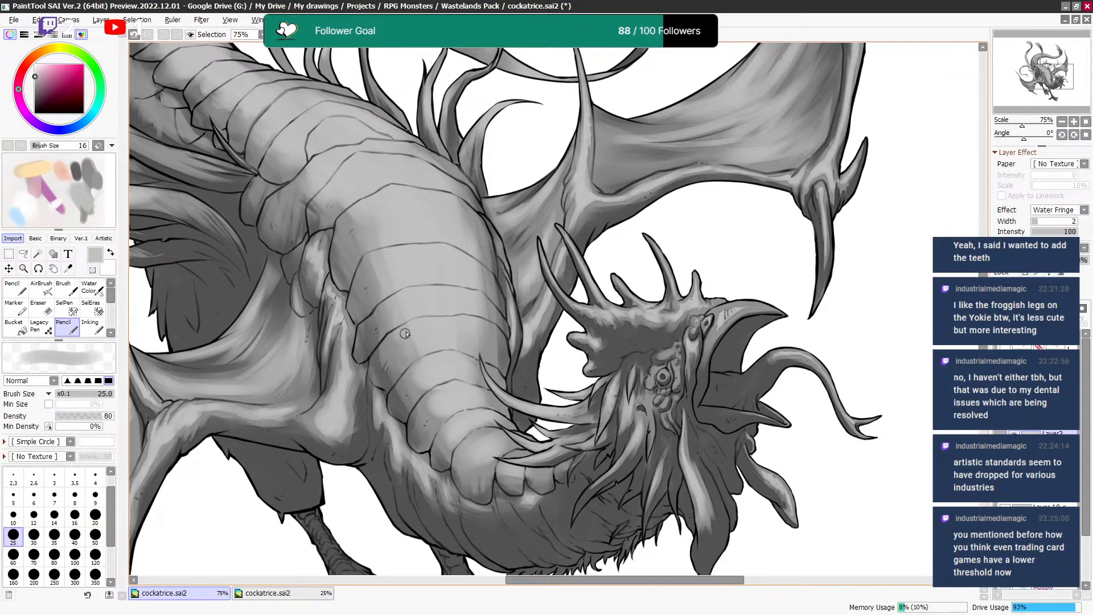
# Set the layer's water fringe width to 3 and shade the side of the torso plates with gray at brush size 50.
pyautogui.click(1040, 222)
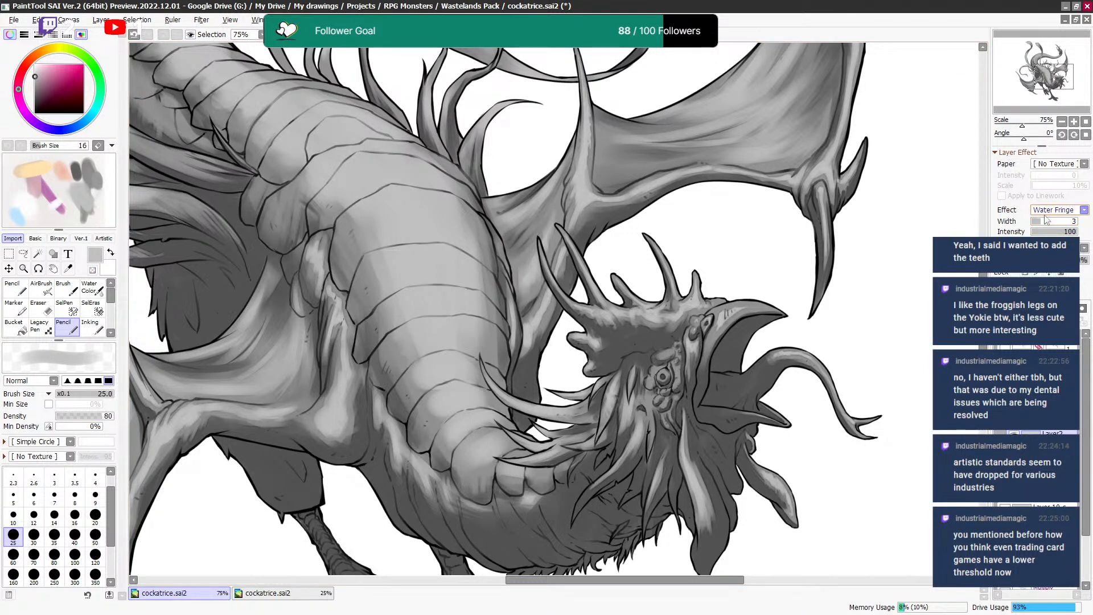
pyautogui.press(']')
pyautogui.press(']')
pyautogui.press(']')
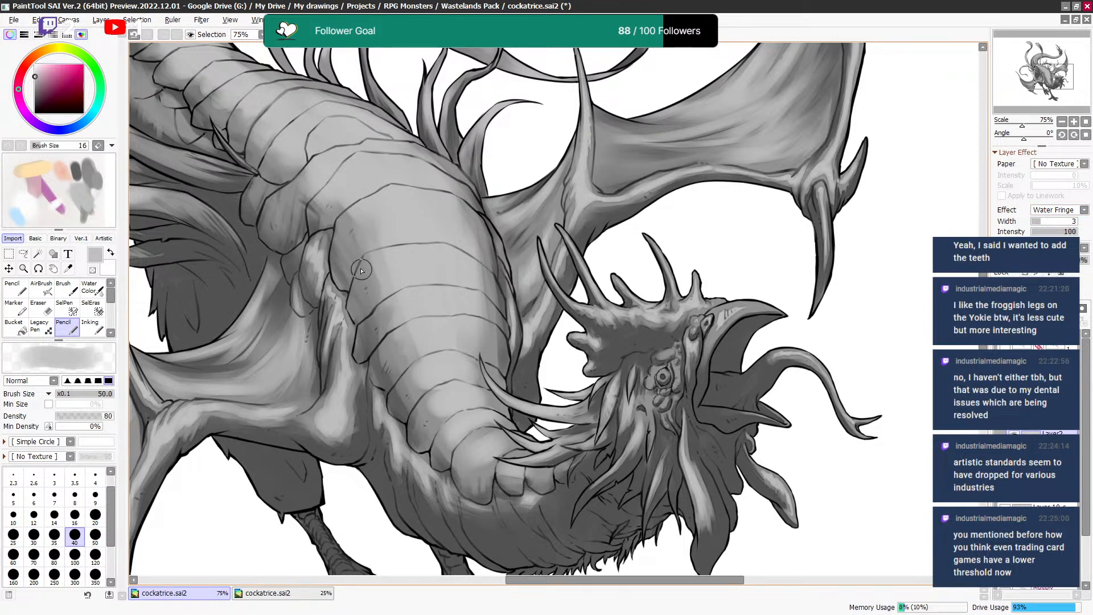
# Lighten the edges of the torso plates with fine transparent strokes at brush sizes 6 and 7.
pyautogui.press('x')
pyautogui.press('[')
pyautogui.press('[')
pyautogui.press('[')
pyautogui.press('[')
pyautogui.press('[')
pyautogui.press('[')
pyautogui.press('[')
pyautogui.press('[')
pyautogui.press('[')
pyautogui.moveTo(398, 264); pyautogui.dragTo(435, 377)
pyautogui.press('[')
pyautogui.press('[')
pyautogui.press('[')
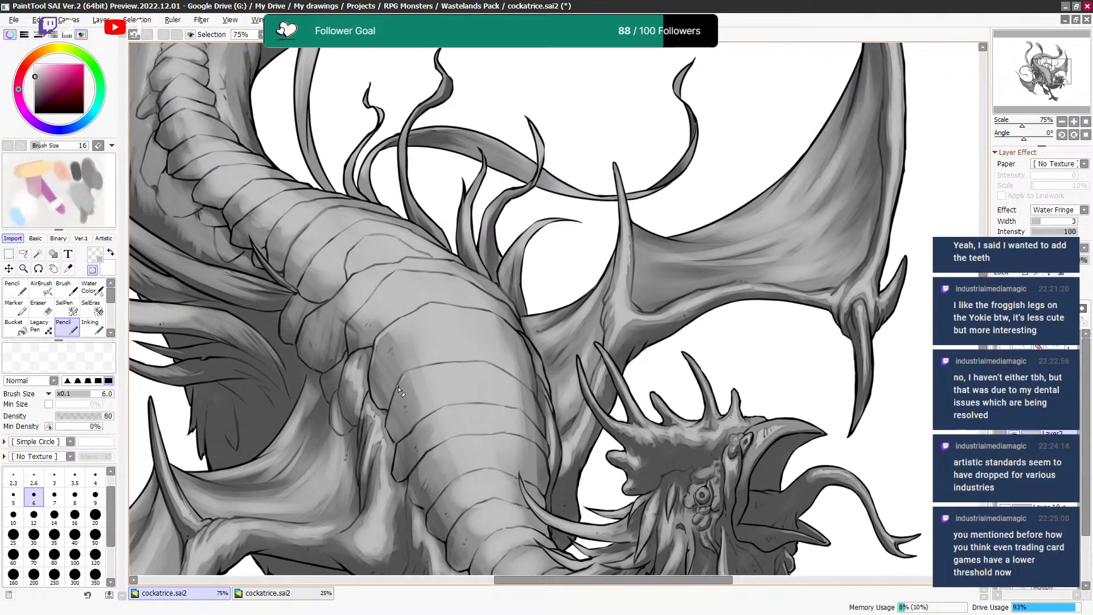
pyautogui.press(']')
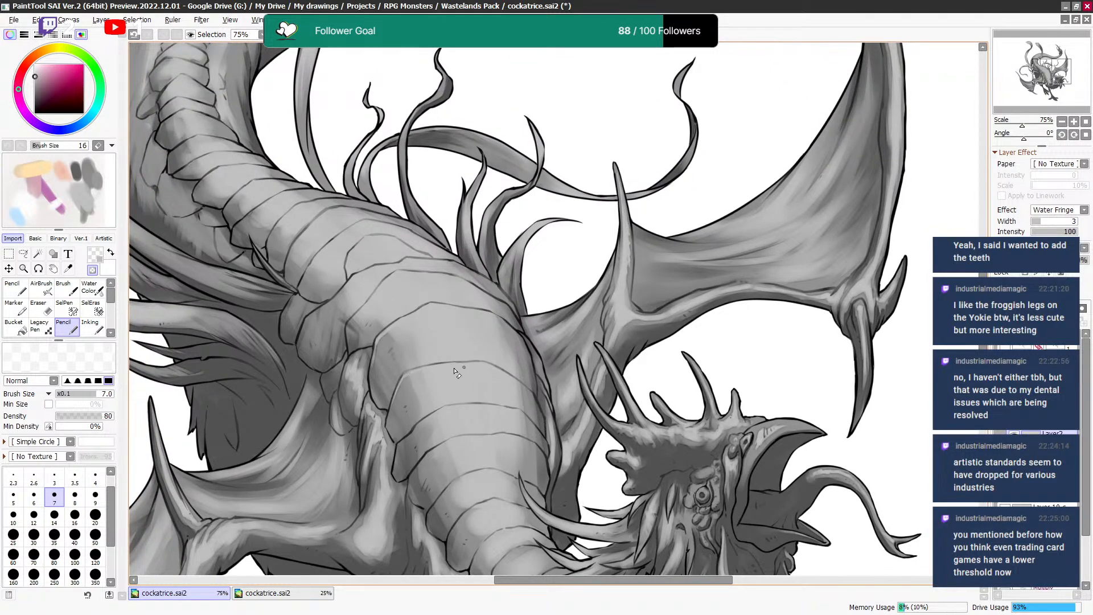
# Lighten the edges of the middle torso plates with fine transparent strokes at brush sizes 4 to 6.
pyautogui.press('[')
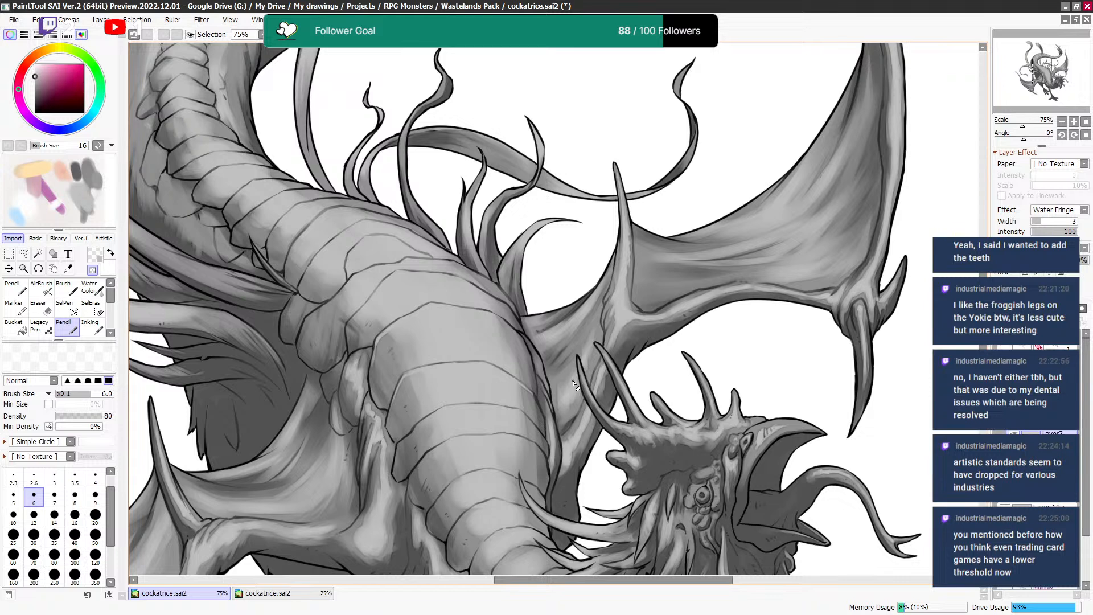
pyautogui.moveTo(574, 385); pyautogui.dragTo(569, 281)
pyautogui.press('[')
pyautogui.press('[')
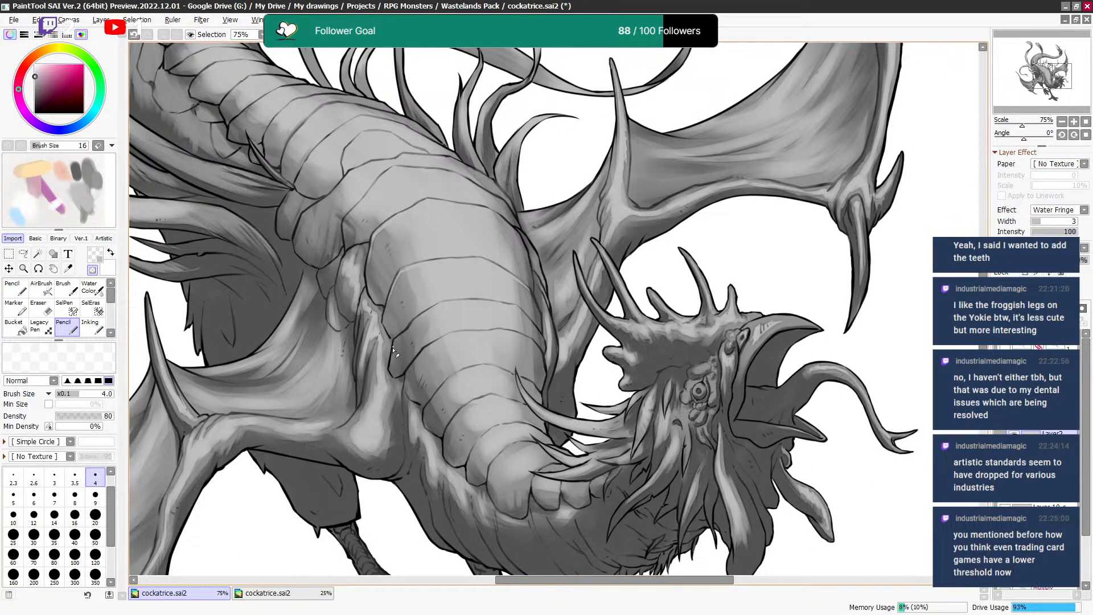
pyautogui.press(']')
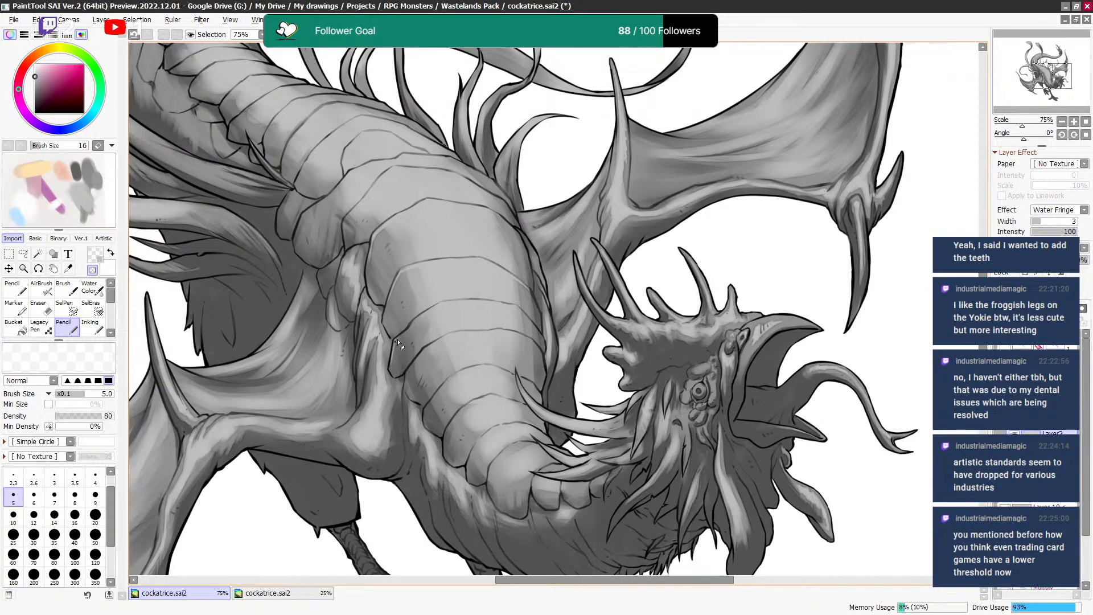
pyautogui.click(418, 322)
pyautogui.press(']')
pyautogui.press(']')
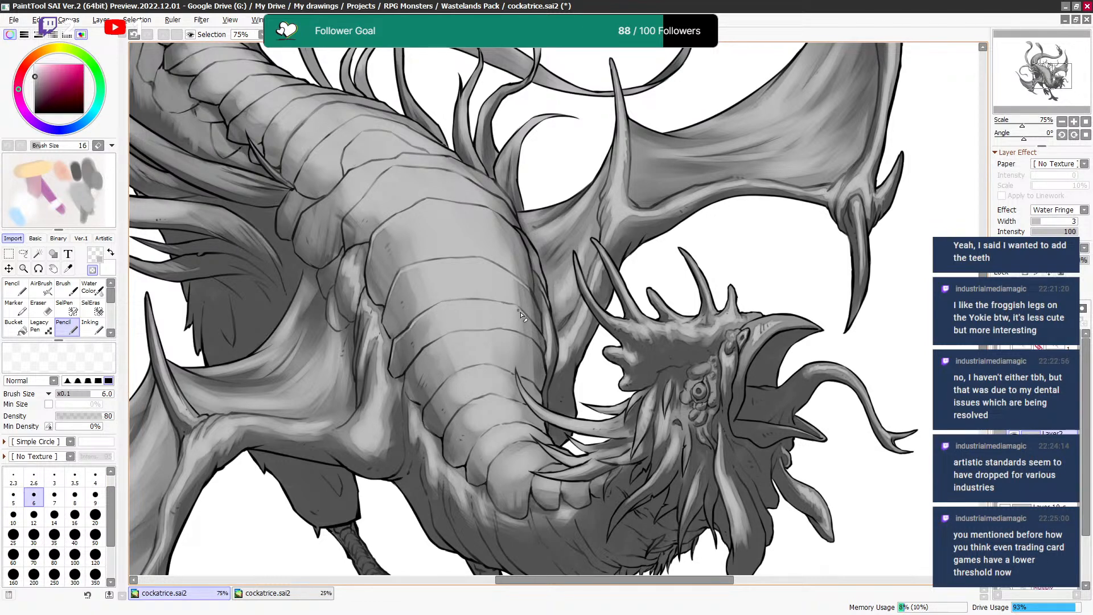
# Refine the edges of the lower torso plates with the transparent color at brush sizes 8 and 10 and sampled gray at size 9.
pyautogui.press(']')
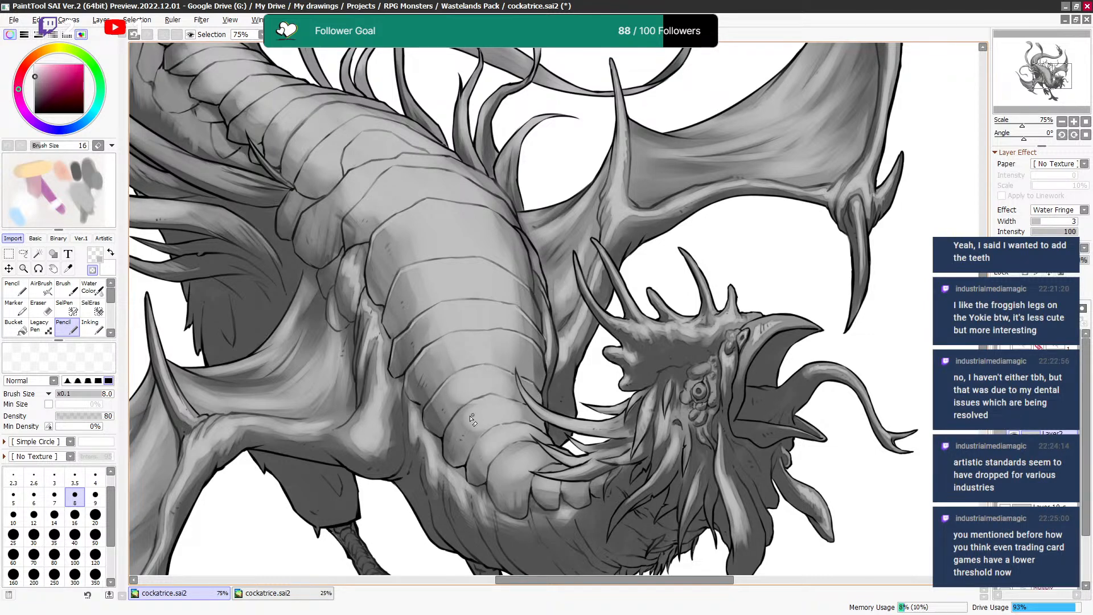
pyautogui.press(']')
pyautogui.press(']')
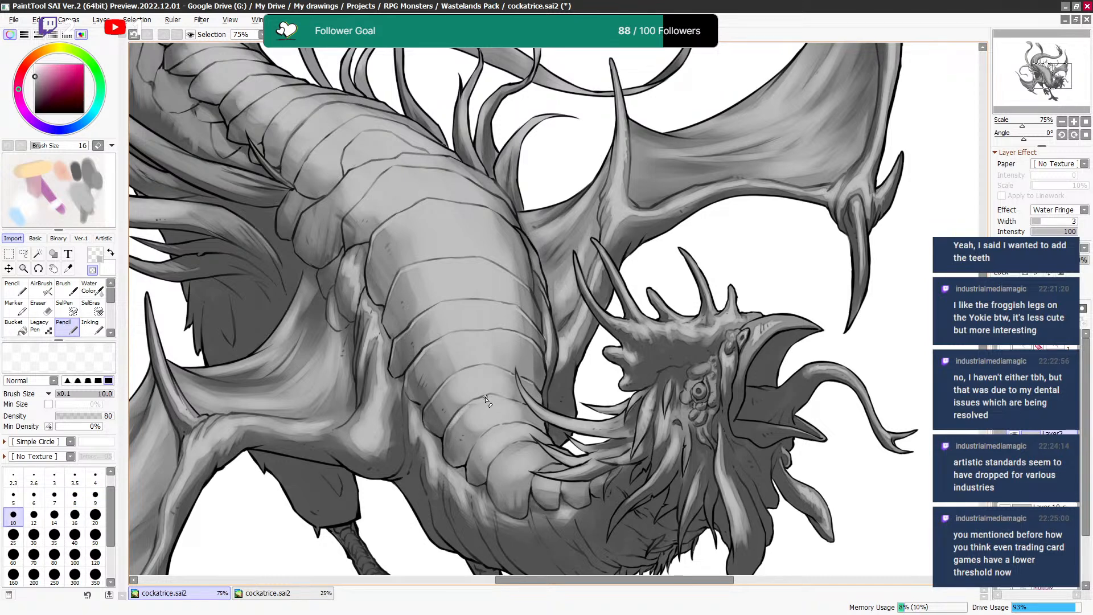
pyautogui.press('[')
pyautogui.hotkey('ctrl', 'z')
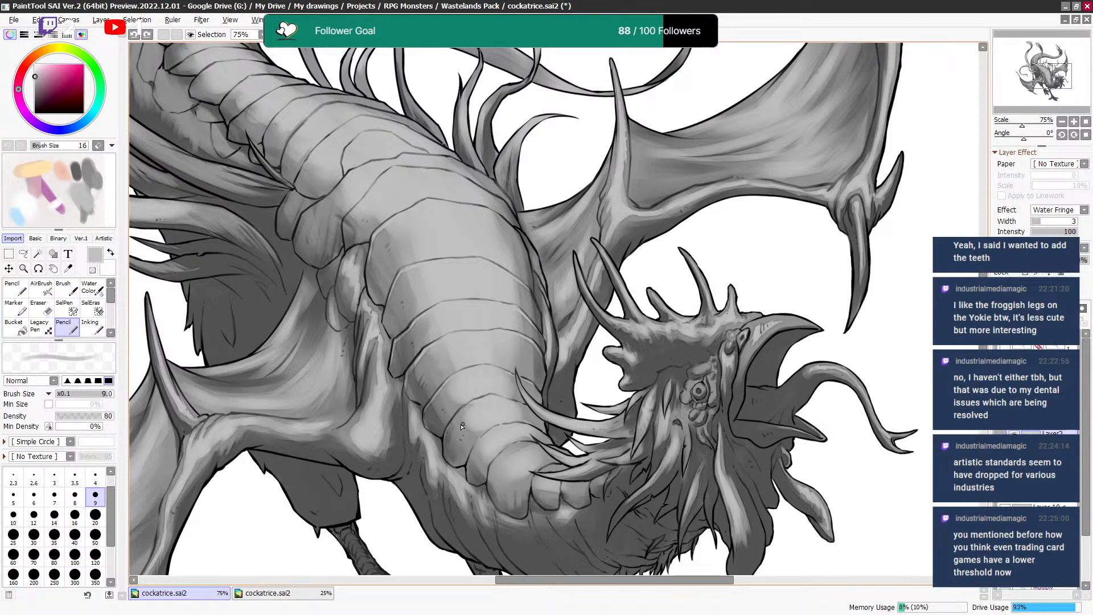
pyautogui.hotkey('ctrl', 'y')
pyautogui.press(']')
pyautogui.press('e')
pyautogui.press(']')
pyautogui.press('[')
pyautogui.press('[')
# Lighten the small plates at the base of the neck with the transparent color at brush sizes 7 to 12.
pyautogui.moveTo(499, 400)
pyautogui.mouseDown()
pyautogui.moveTo(552, 438)
pyautogui.moveTo(555, 228)
pyautogui.mouseUp()
pyautogui.press('[')
pyautogui.press('[')
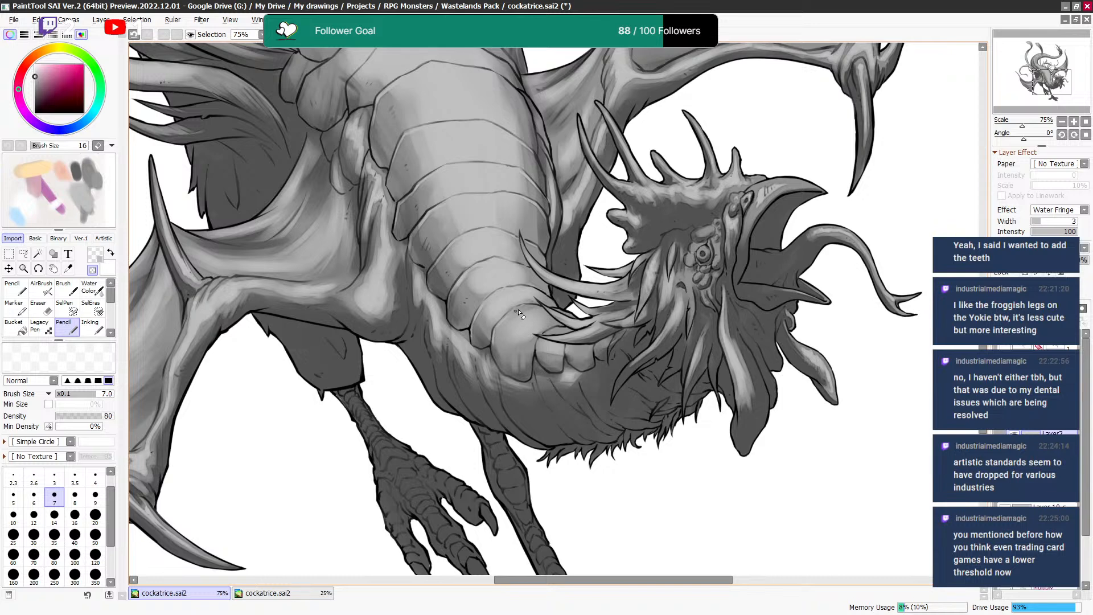
pyautogui.press(']')
pyautogui.press(']')
pyautogui.press(']')
pyautogui.press(']')
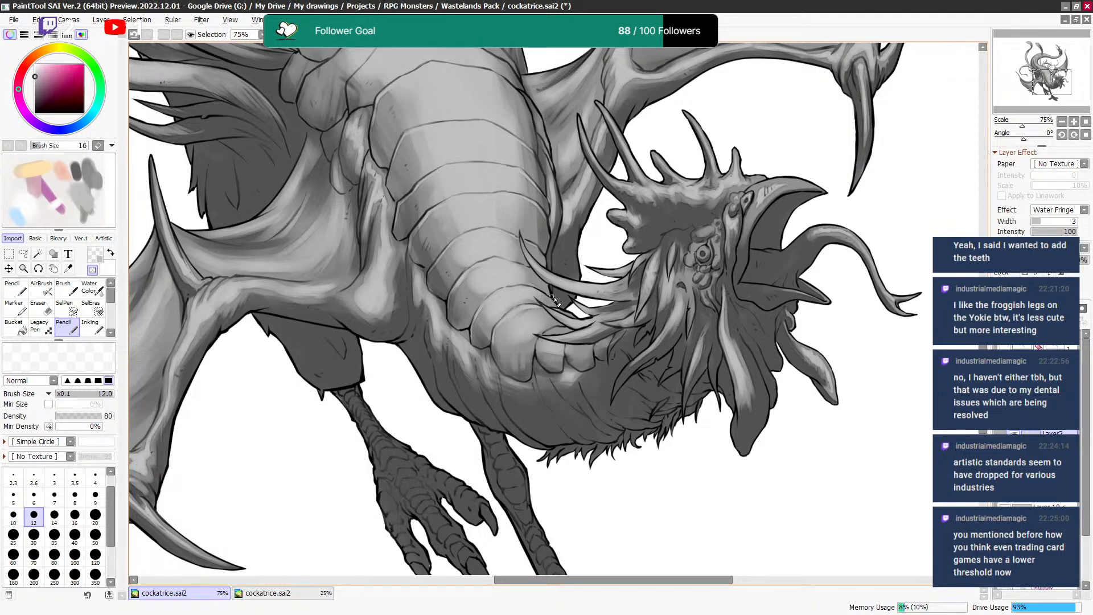
pyautogui.press('[')
pyautogui.press('[')
pyautogui.press('[')
pyautogui.press('[')
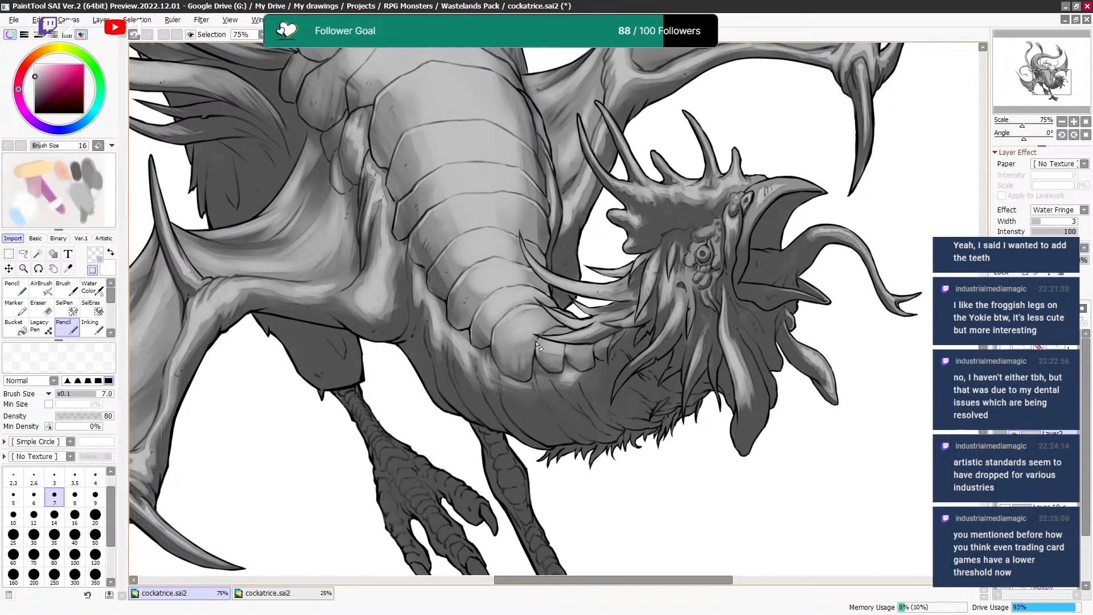
pyautogui.press(']')
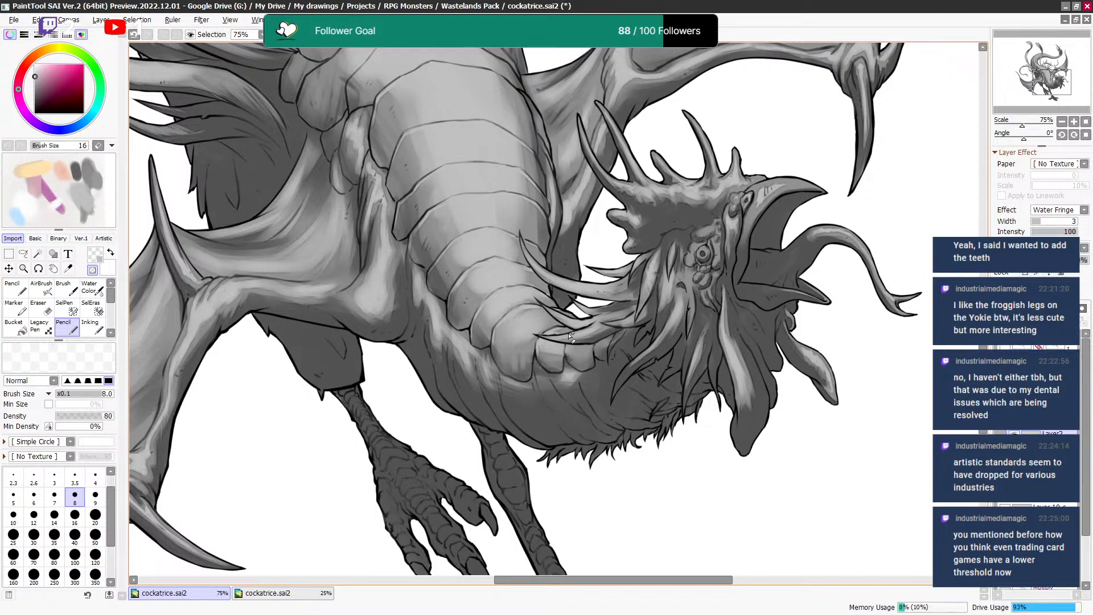
# Lighten the side scales and upper torso plates with the transparent color at brush sizes 7 and 8.
pyautogui.moveTo(594, 294); pyautogui.dragTo(593, 310)
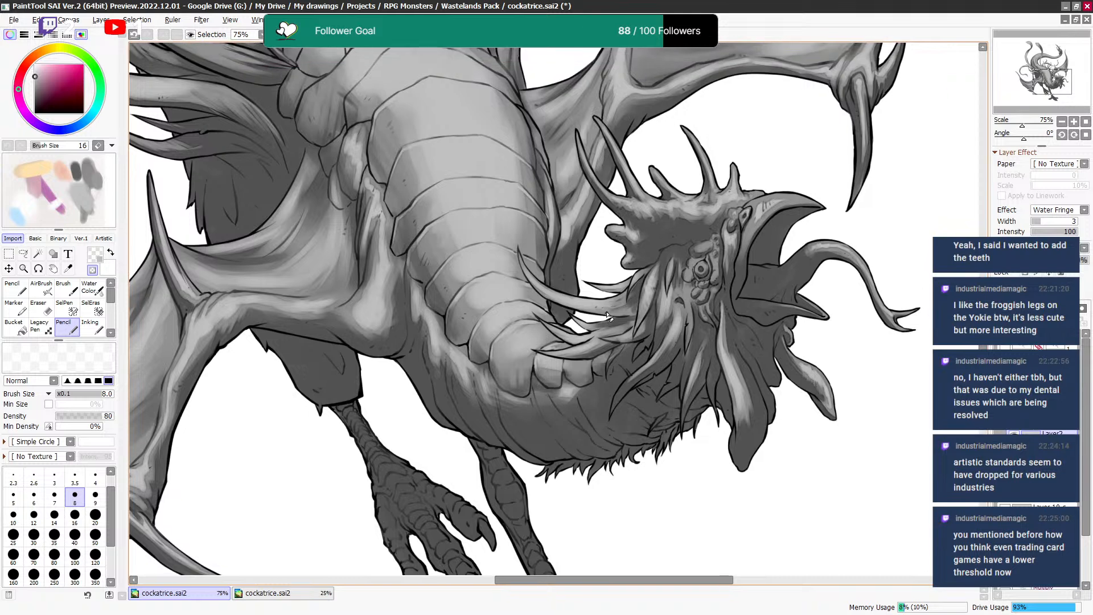
pyautogui.moveTo(593, 363); pyautogui.dragTo(641, 452)
pyautogui.moveTo(560, 323); pyautogui.dragTo(595, 444)
pyautogui.press('[')
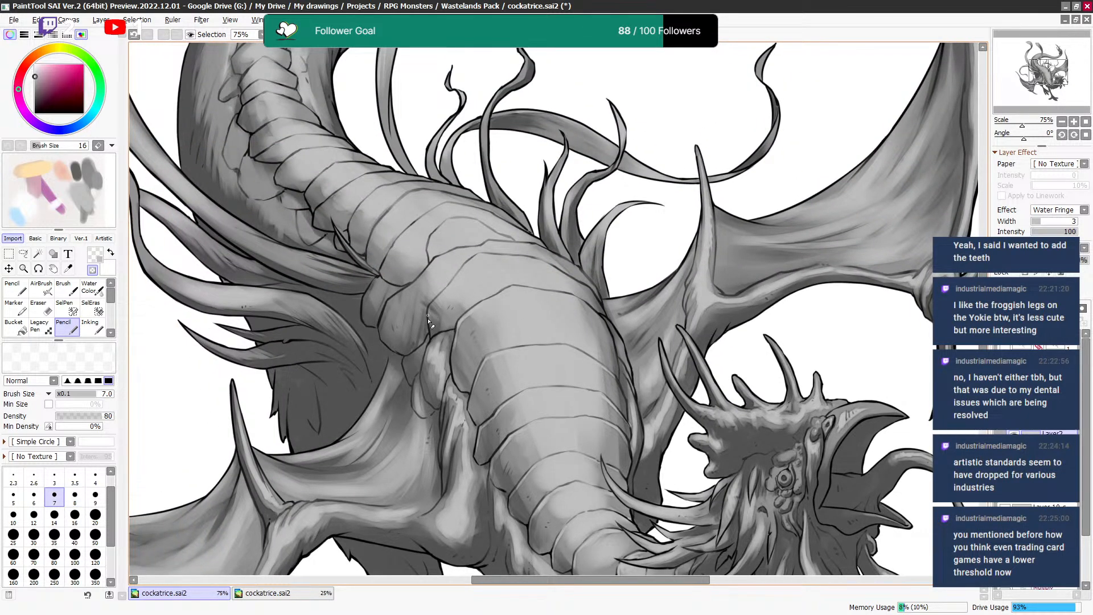
pyautogui.press(']')
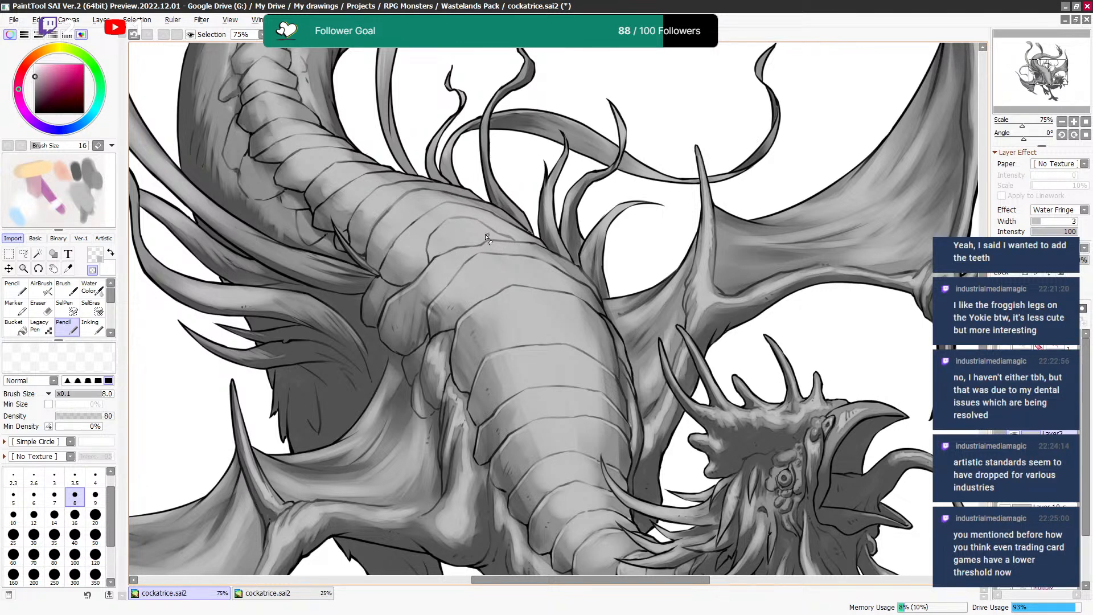
# Refine the upper torso plates below the tendrils with the transparent color and sampled gray at brush size 6.
pyautogui.press('[')
pyautogui.press('[')
pyautogui.hotkey('ctrl', 'z')
pyautogui.press(']')
pyautogui.hotkey('ctrl', 'y')
pyautogui.press(']')
pyautogui.press(']')
pyautogui.press('[')
pyautogui.press('[')
pyautogui.press('[')
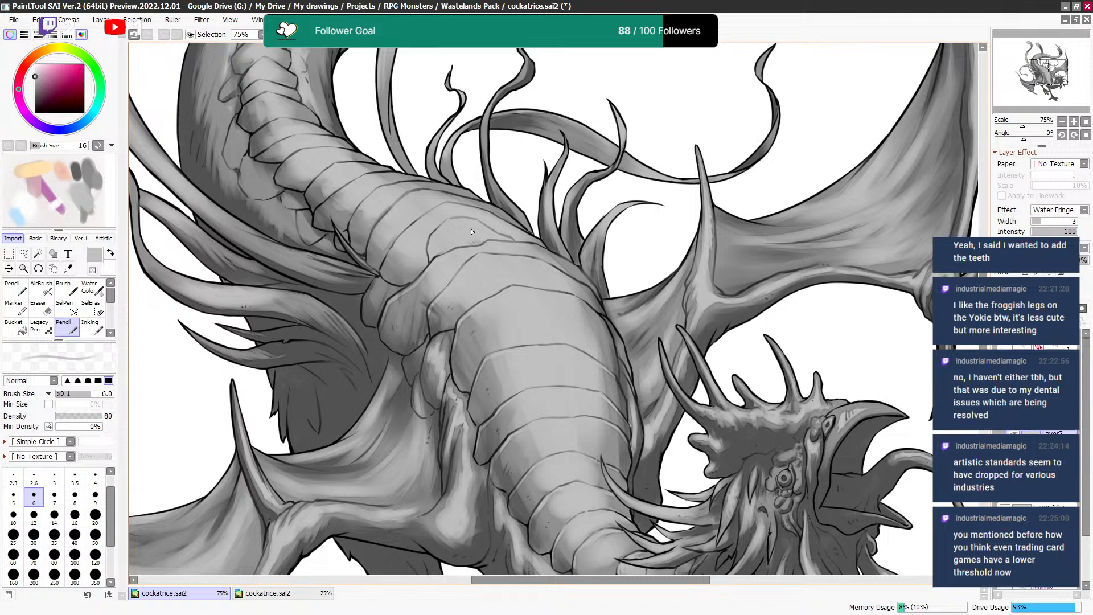
pyautogui.moveTo(548, 219); pyautogui.dragTo(577, 227)
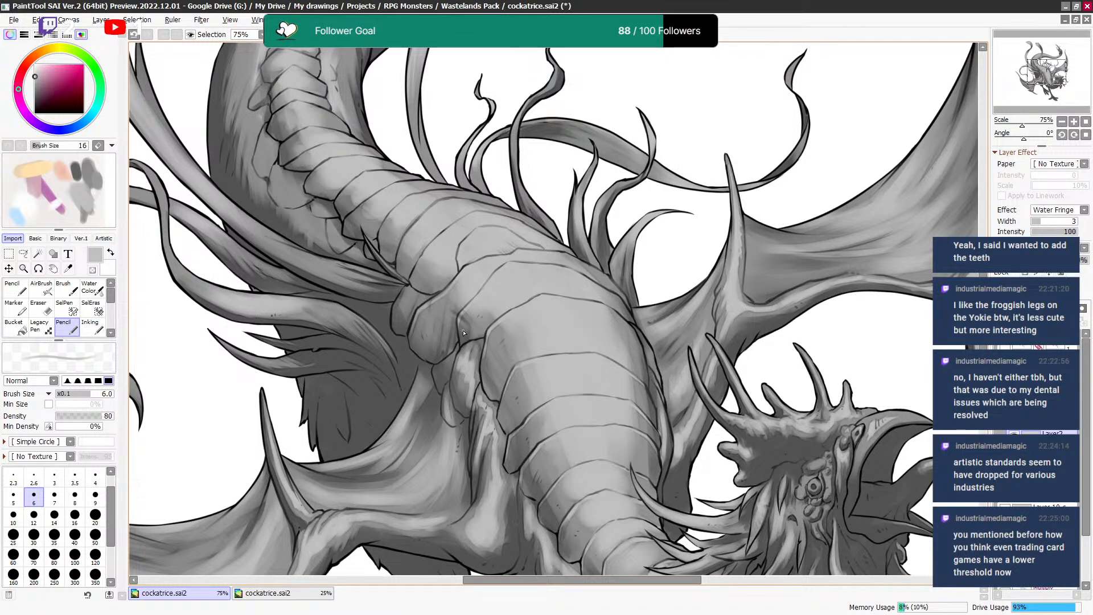
# Lighten the thin curling tendrils above the torso with the transparent color at brush size 14.
pyautogui.moveTo(563, 231)
pyautogui.mouseDown()
pyautogui.moveTo(541, 255)
pyautogui.moveTo(344, 365)
pyautogui.mouseUp()
pyautogui.press(']')
pyautogui.press(']')
pyautogui.press(']')
pyautogui.press(']')
pyautogui.press(']')
pyautogui.press(']')
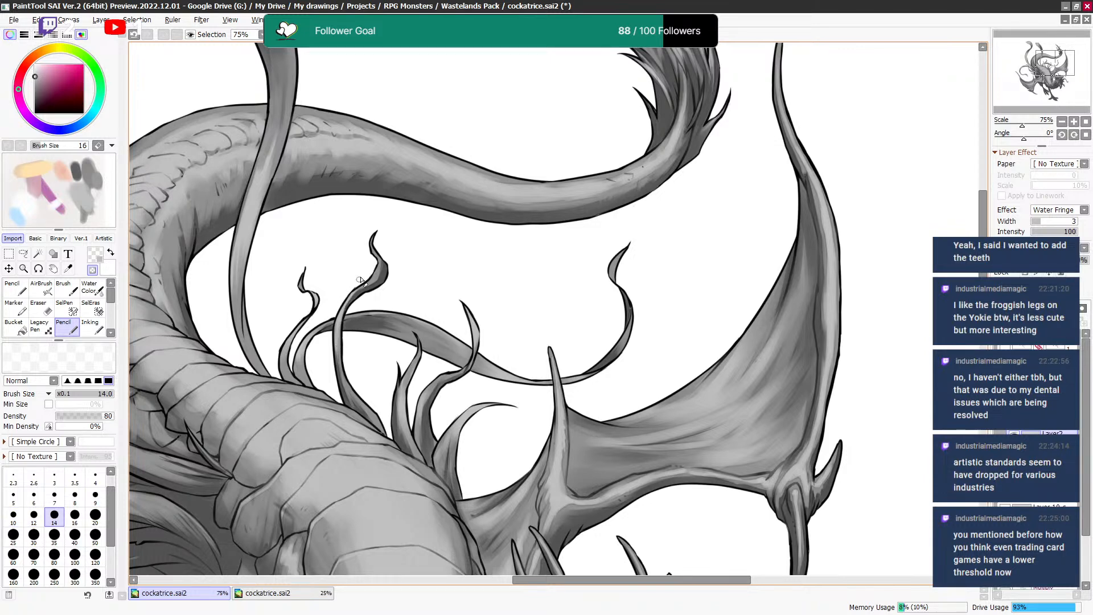
# Lighten the edges of the narrow back plates toward the tail with transparent strokes at brush size 6.
pyautogui.moveTo(378, 348)
pyautogui.mouseDown()
pyautogui.moveTo(529, 253)
pyautogui.moveTo(541, 252)
pyautogui.moveTo(564, 316)
pyautogui.mouseUp()
pyautogui.press('-')
pyautogui.press('[')
pyautogui.press('-')
pyautogui.press('[')
pyautogui.press('[')
pyautogui.press('[')
pyautogui.press('[')
pyautogui.press('[')
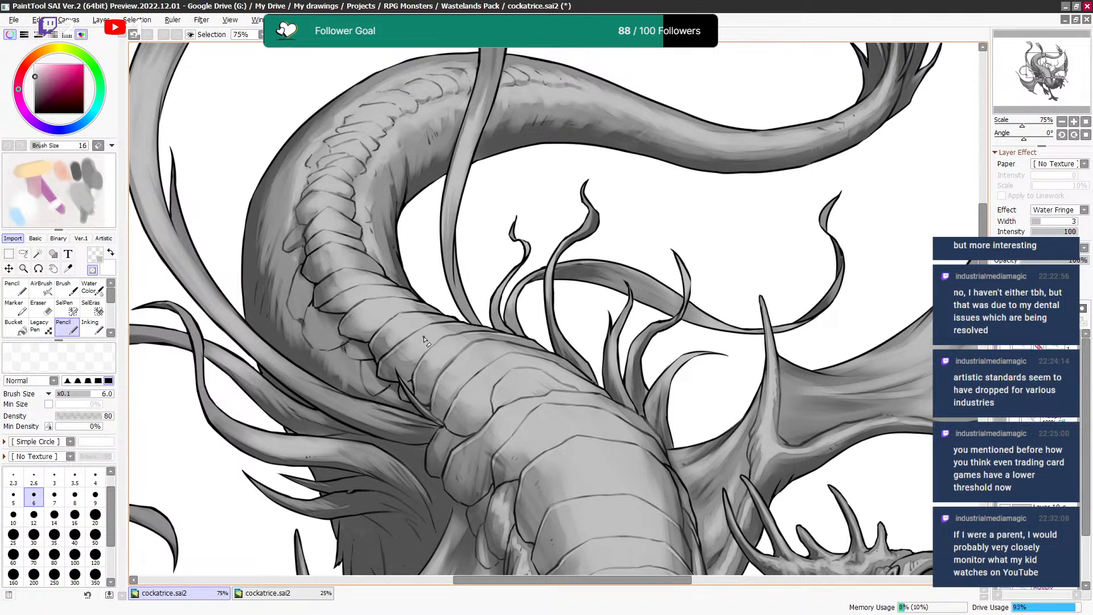
# Define the small overlapping scales along the tail's bend with the transparent color and sampled gray at brush size 6.
pyautogui.moveTo(429, 312); pyautogui.dragTo(452, 343)
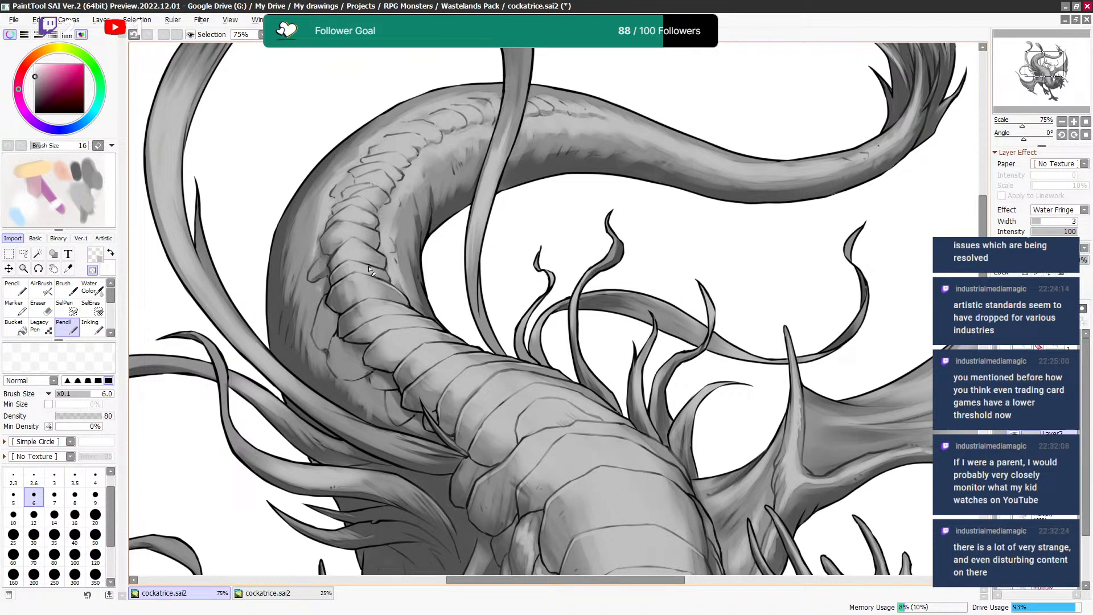
pyautogui.keyDown('alt'); pyautogui.click(371, 201); pyautogui.keyUp('alt')
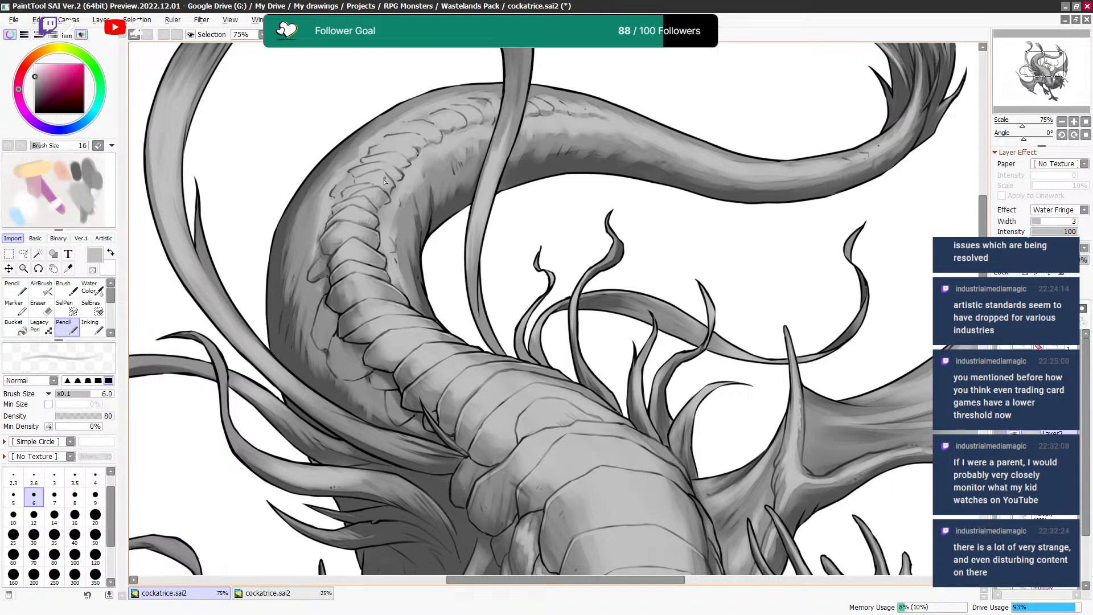
pyautogui.press('e')
pyautogui.press('e')
pyautogui.press('e')
pyautogui.moveTo(489, 149); pyautogui.dragTo(491, 147)
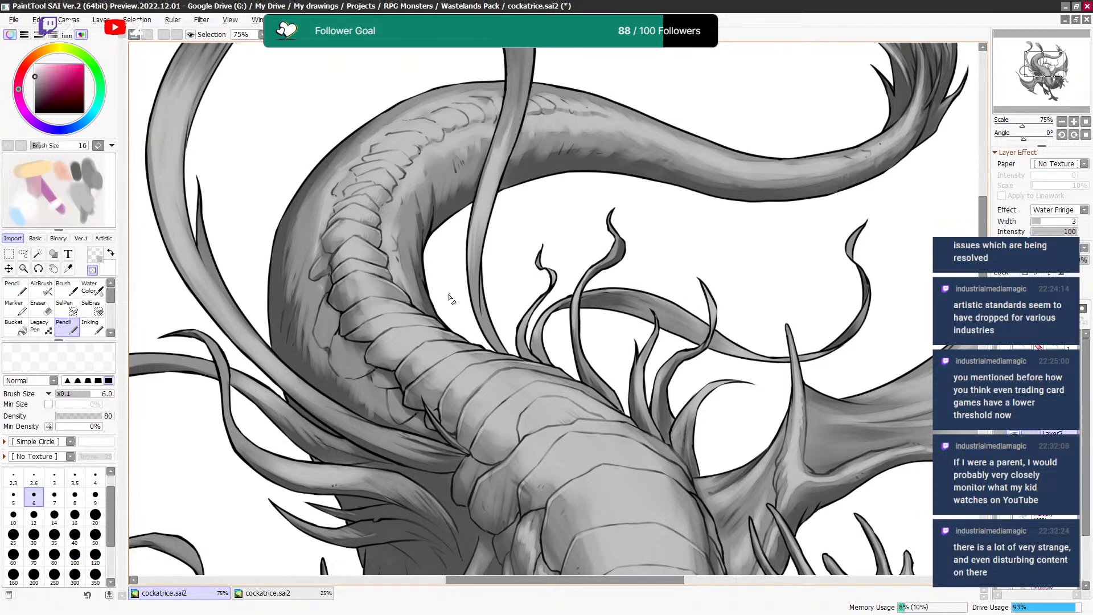
# Shade the tail's upper side past the crossing tendril with sampled gray at brush size 9.
pyautogui.press('space')
pyautogui.moveTo(434, 256); pyautogui.dragTo(411, 236)
pyautogui.moveTo(450, 305); pyautogui.dragTo(406, 252)
pyautogui.moveTo(434, 156); pyautogui.dragTo(373, 345)
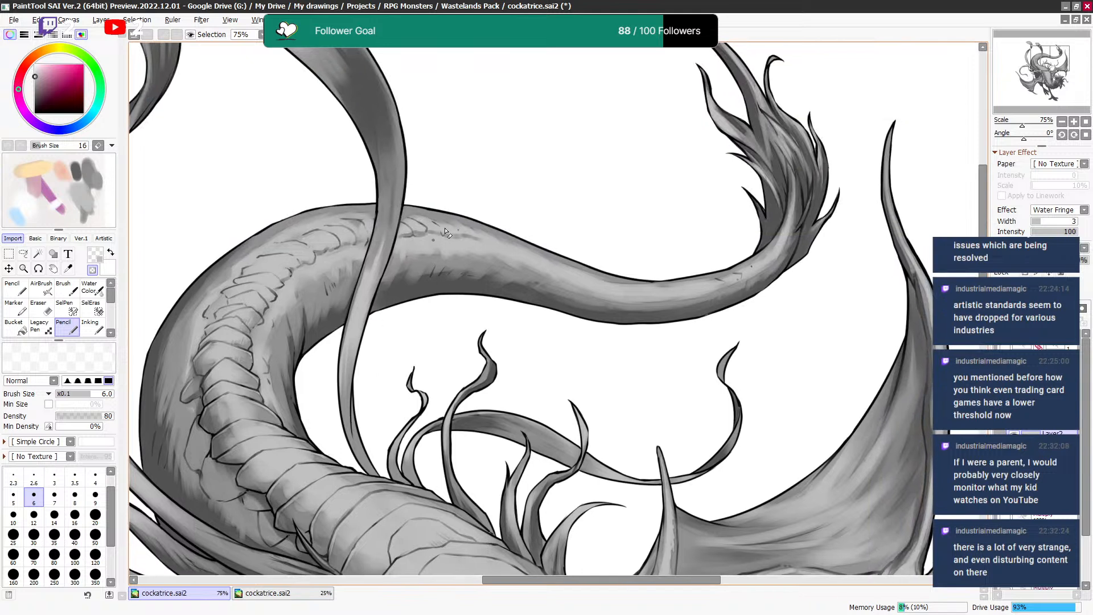
pyautogui.keyDown('alt'); pyautogui.click(484, 243); pyautogui.keyUp('alt')
pyautogui.press(']')
pyautogui.press(']')
pyautogui.press(']')
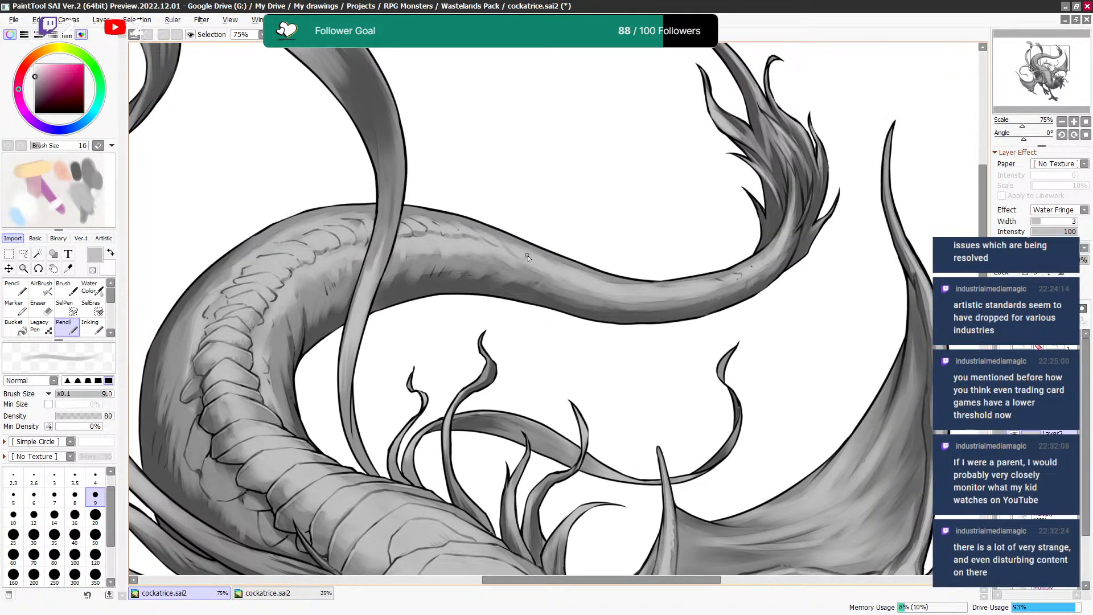
# Refine the tail scales around the crossing tendril with gray at brush sizes 7 and 6 and the transparent color at size 8.
pyautogui.press('[')
pyautogui.press('[')
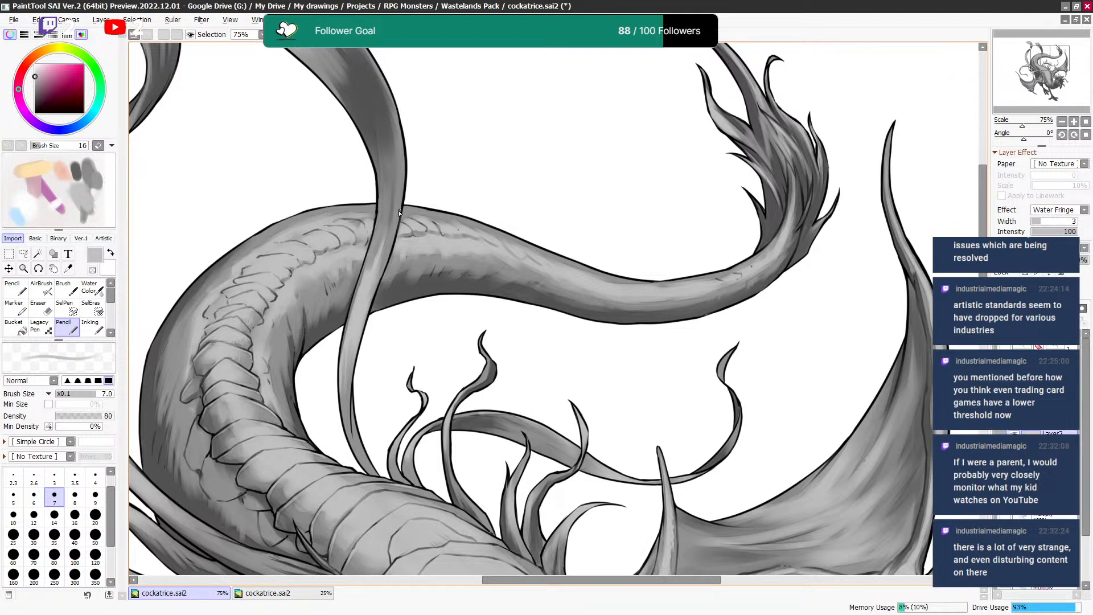
pyautogui.press('-')
pyautogui.press(']')
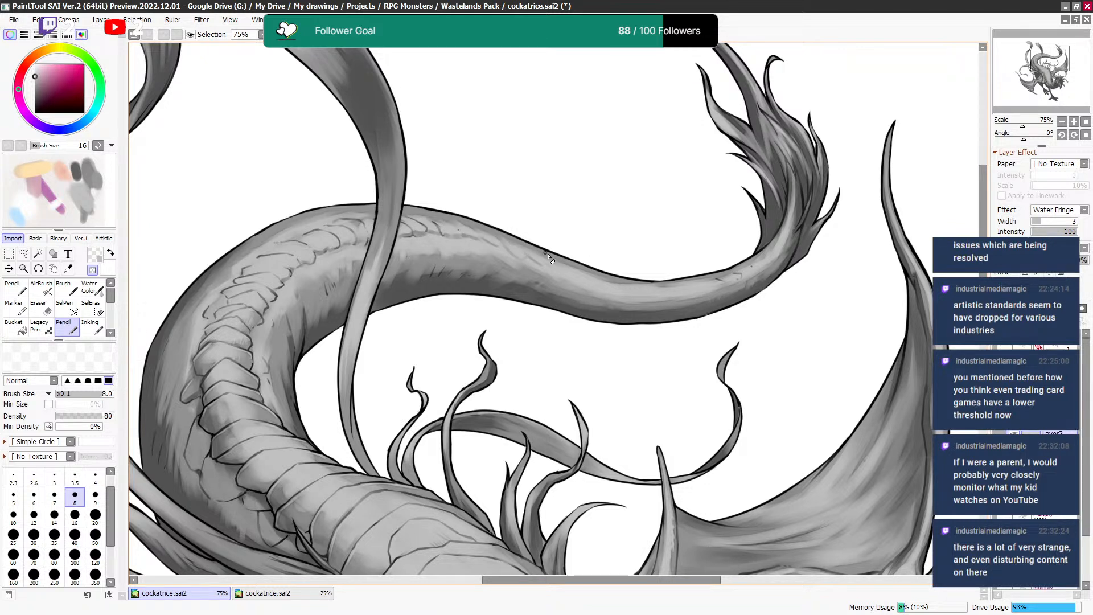
pyautogui.press('-')
pyautogui.press('[')
pyautogui.press('[')
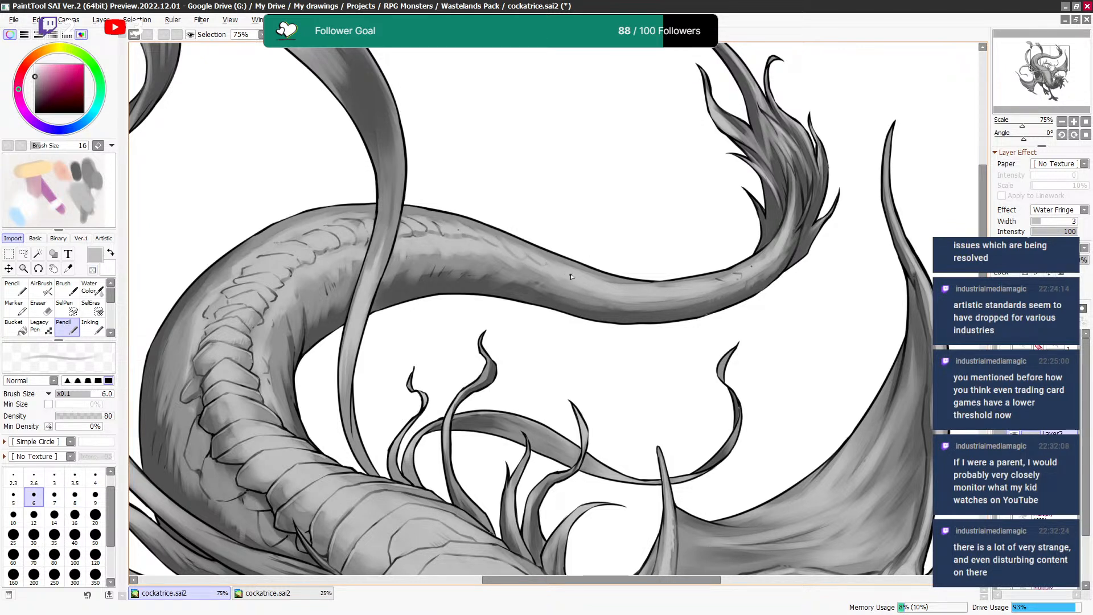
# Blend the skin beside the scales at the tail's base with the transparent color at brush size 10 and gray at size 12.
pyautogui.moveTo(571, 277); pyautogui.dragTo(568, 145)
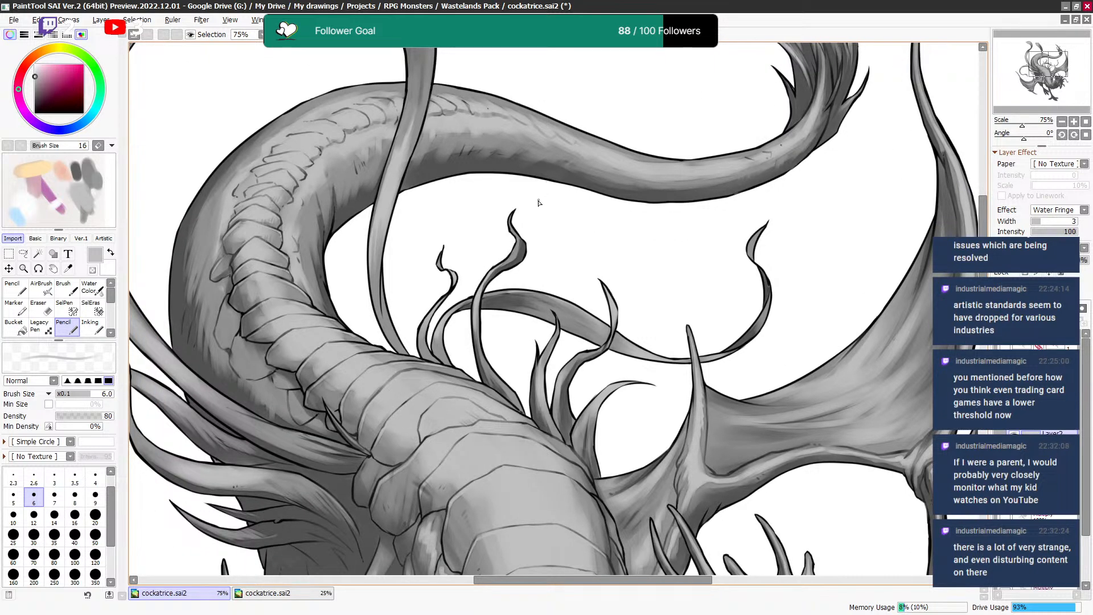
pyautogui.moveTo(542, 209); pyautogui.dragTo(548, 195)
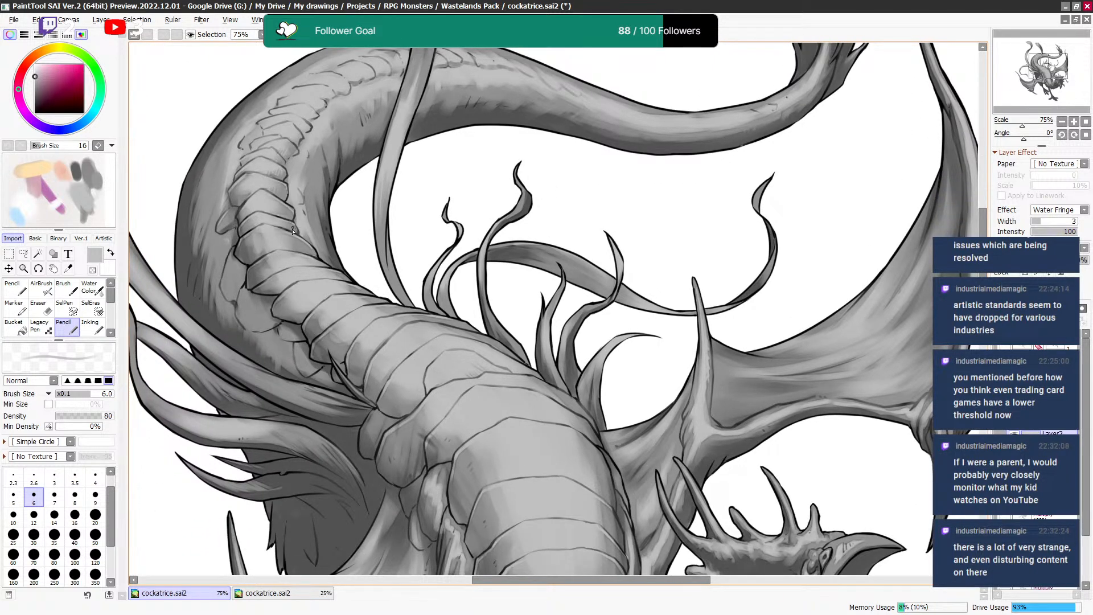
pyautogui.press('-')
pyautogui.press(']')
pyautogui.press(']')
pyautogui.press(']')
pyautogui.press(']')
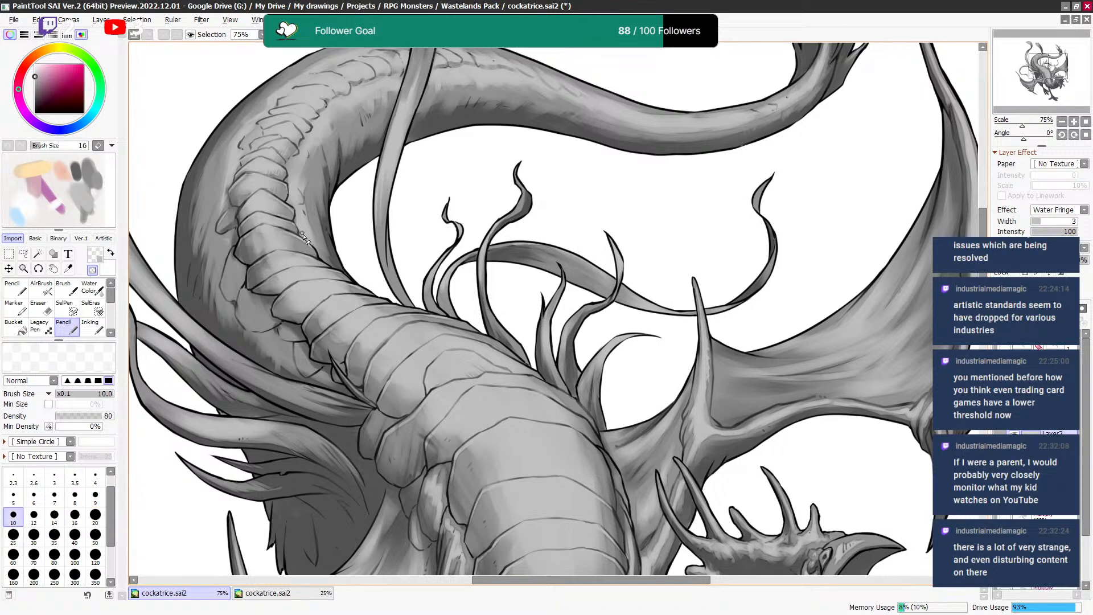
pyautogui.press('-')
pyautogui.press(']')
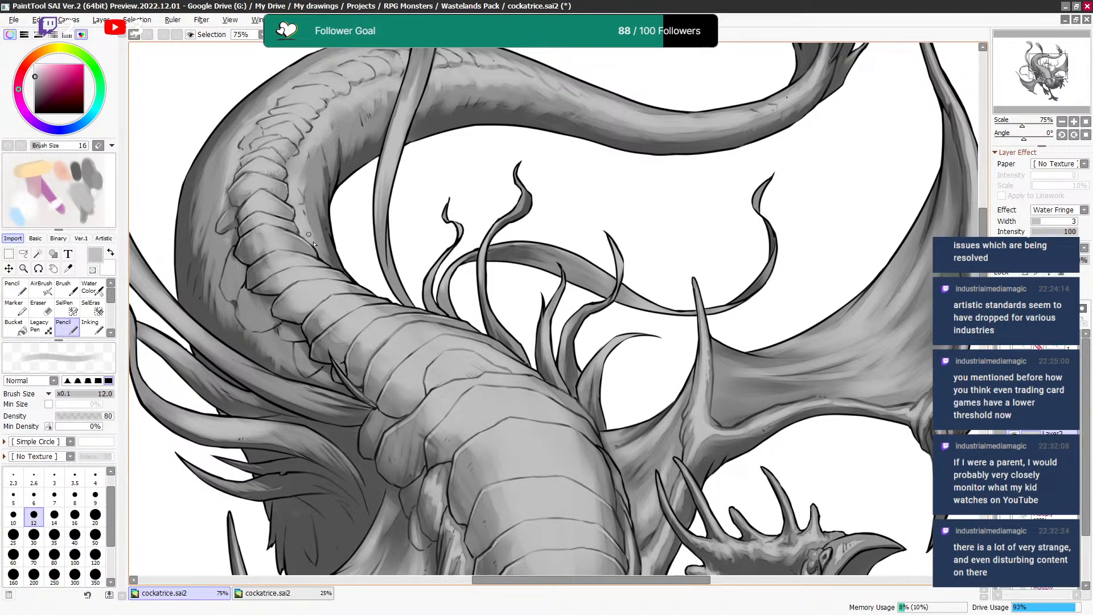
pyautogui.press('-')
pyautogui.press('-')
pyautogui.press('[')
# Refine the side scales under the tail's base with the transparent color at brush size 10 and gray at size 8.
pyautogui.moveTo(350, 250)
pyautogui.mouseDown()
pyautogui.moveTo(427, 253)
pyautogui.moveTo(393, 247)
pyautogui.mouseUp()
pyautogui.press('-')
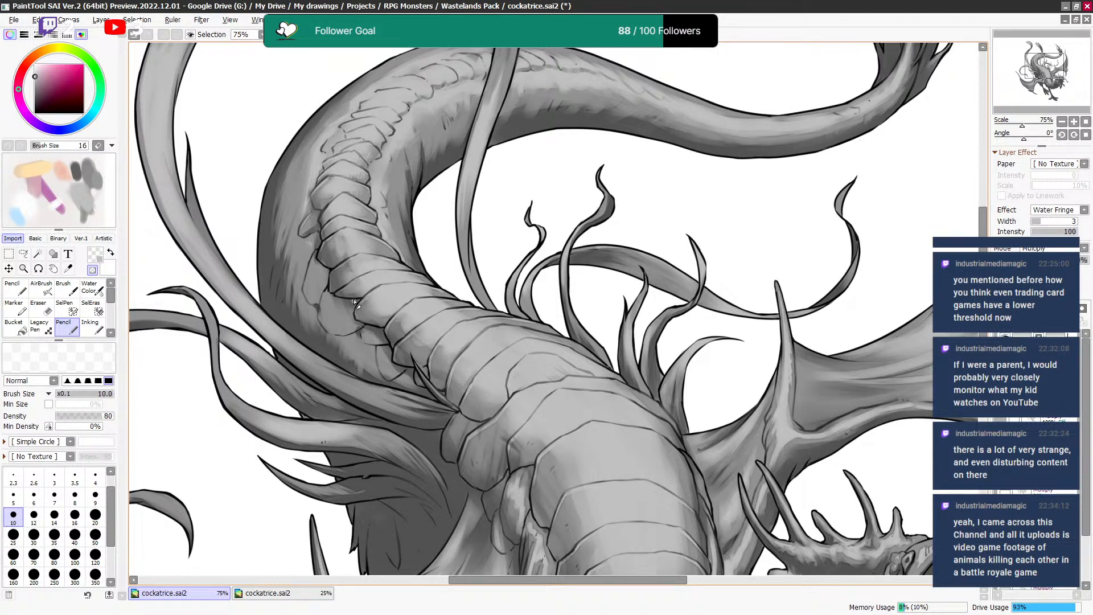
pyautogui.press('-')
pyautogui.press('[')
pyautogui.press('[')
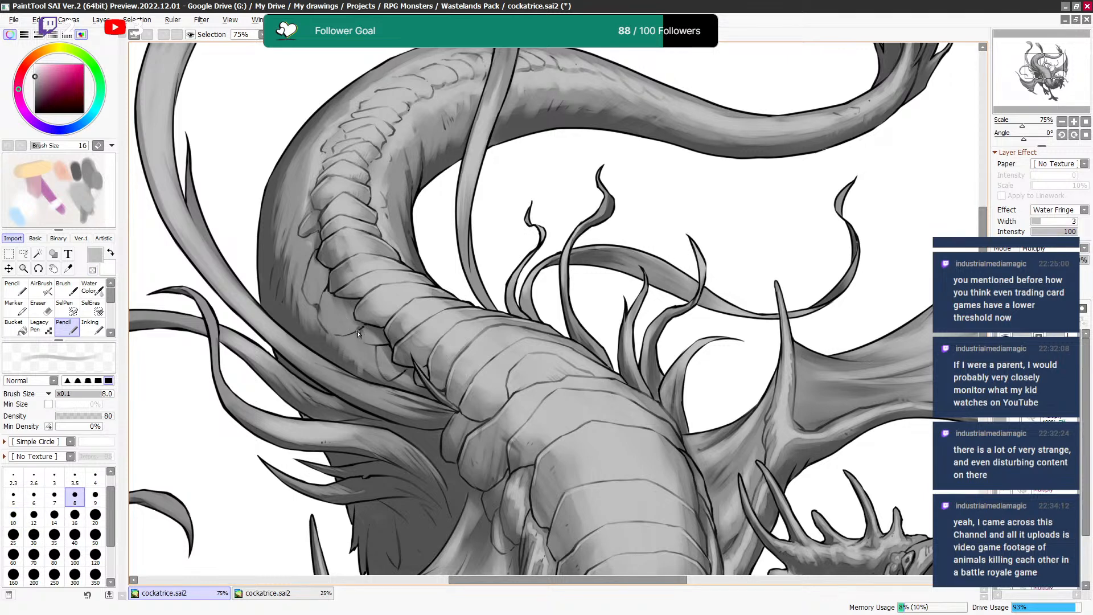
pyautogui.press('-')
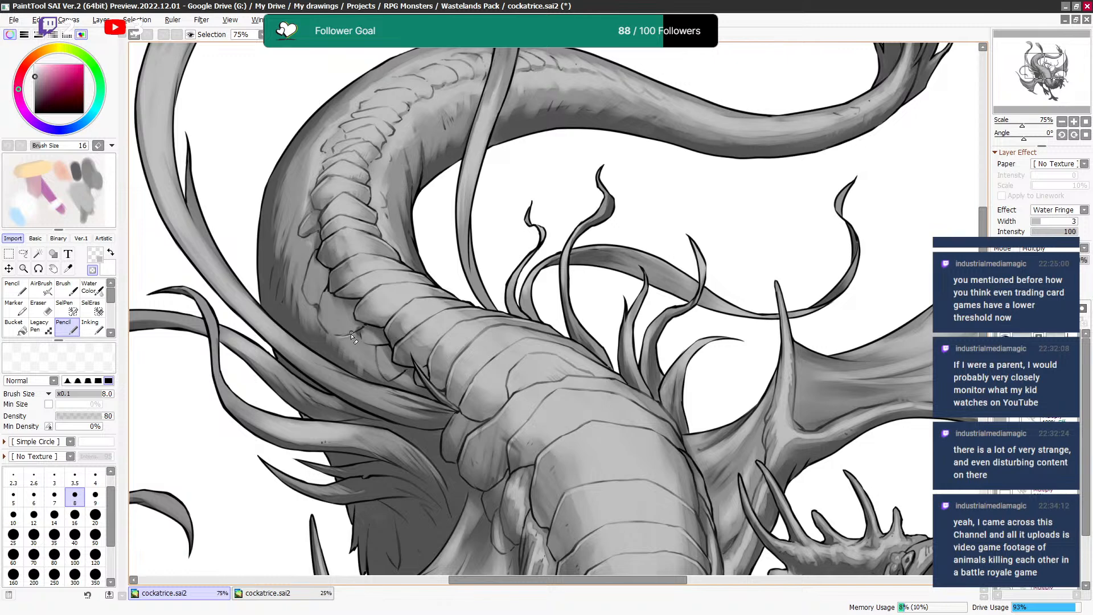
# Undo the last stroke and lighten the side scales at the tail's base with the transparent color at brush sizes 12 and 7.
pyautogui.hotkey('ctrl', 'z')
pyautogui.press(']')
pyautogui.press(']')
pyautogui.press(']')
pyautogui.press(']')
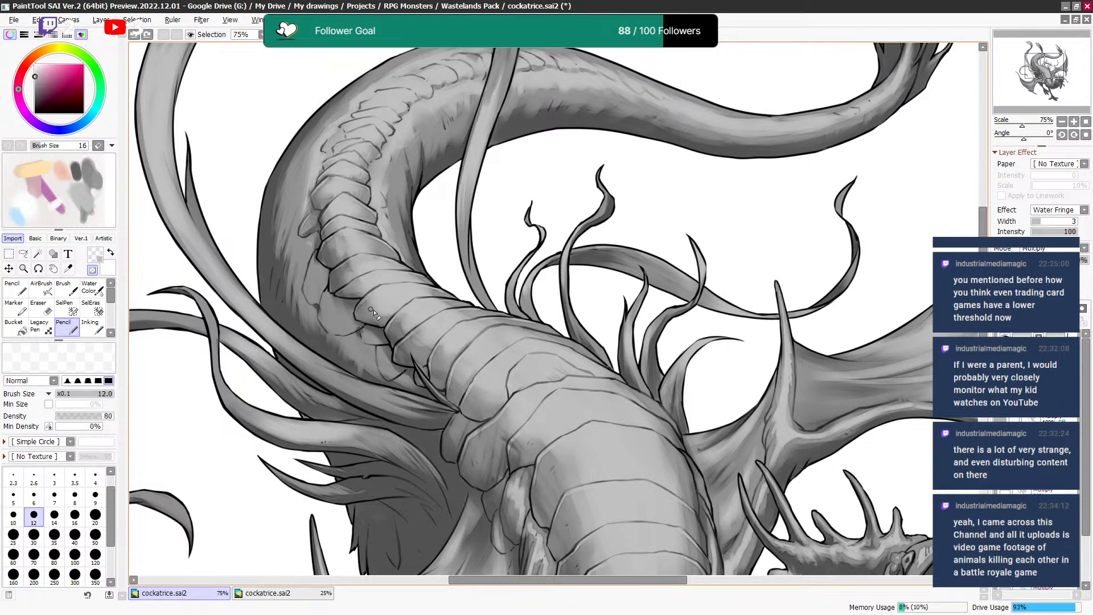
pyautogui.press('[')
pyautogui.press('[')
pyautogui.press('[')
pyautogui.press('[')
pyautogui.press('[')
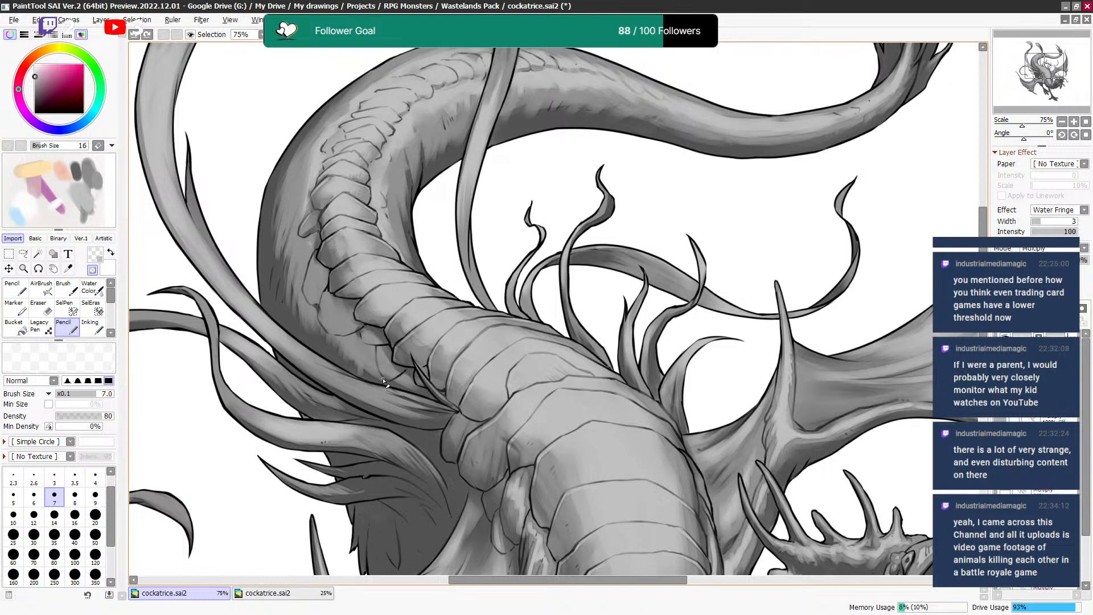
# Refine the side scales at the tail's base with the transparent color at brush size 7 and gray at size 9.
pyautogui.moveTo(309, 288); pyautogui.dragTo(314, 266)
pyautogui.press(']')
pyautogui.press('[')
pyautogui.press('[')
pyautogui.press(']')
pyautogui.press(']')
pyautogui.press(']')
pyautogui.press(']')
pyautogui.press(']')
pyautogui.press(']')
pyautogui.keyDown('alt'); pyautogui.click(313, 271); pyautogui.keyUp('alt')
pyautogui.press('[')
pyautogui.press('[')
pyautogui.press('[')
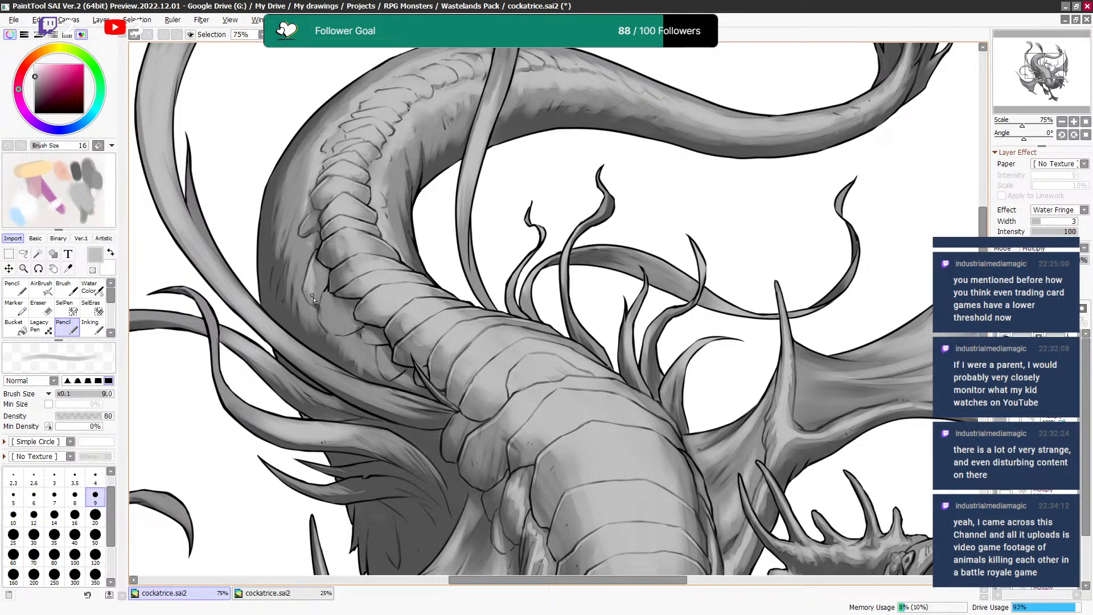
pyautogui.press('-')
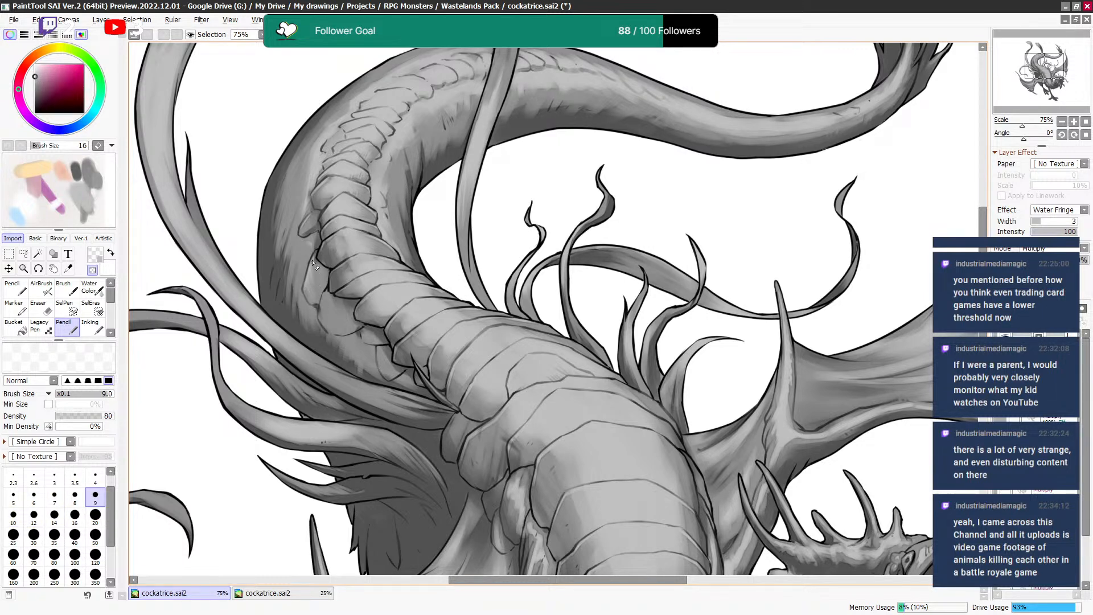
# Shade the skin along the tail's outer curve with gray at brush size 16.
pyautogui.moveTo(358, 228); pyautogui.dragTo(353, 295)
pyautogui.press('-')
pyautogui.press(']')
pyautogui.press('-')
pyautogui.press(']')
pyautogui.press(']')
pyautogui.press(']')
pyautogui.press(']')
pyautogui.press(']')
pyautogui.press(']')
pyautogui.press('[')
pyautogui.press('-')
pyautogui.press('[')
pyautogui.press('[')
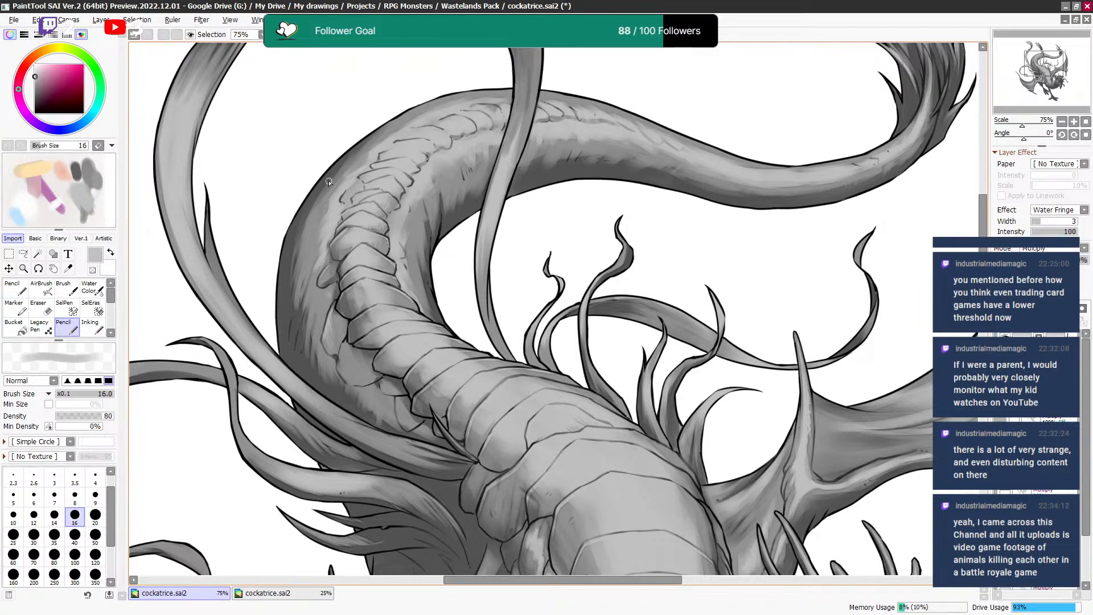
# Blend the skin beside the tail scales with the transparent color at brush size 16 and gray at sizes 14 and 12.
pyautogui.press('-')
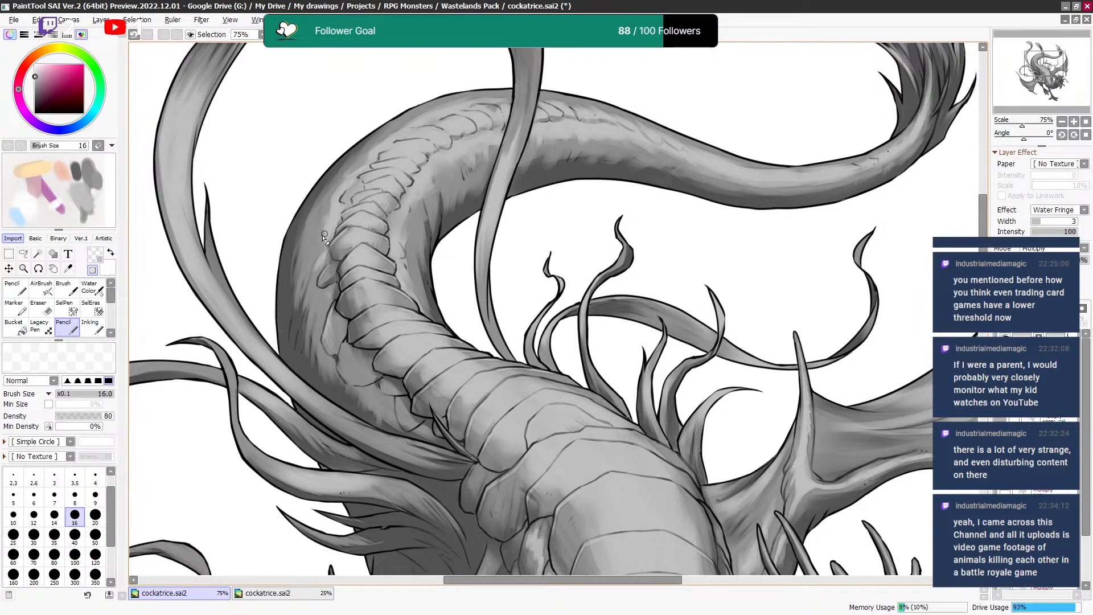
pyautogui.press('[')
pyautogui.press('-')
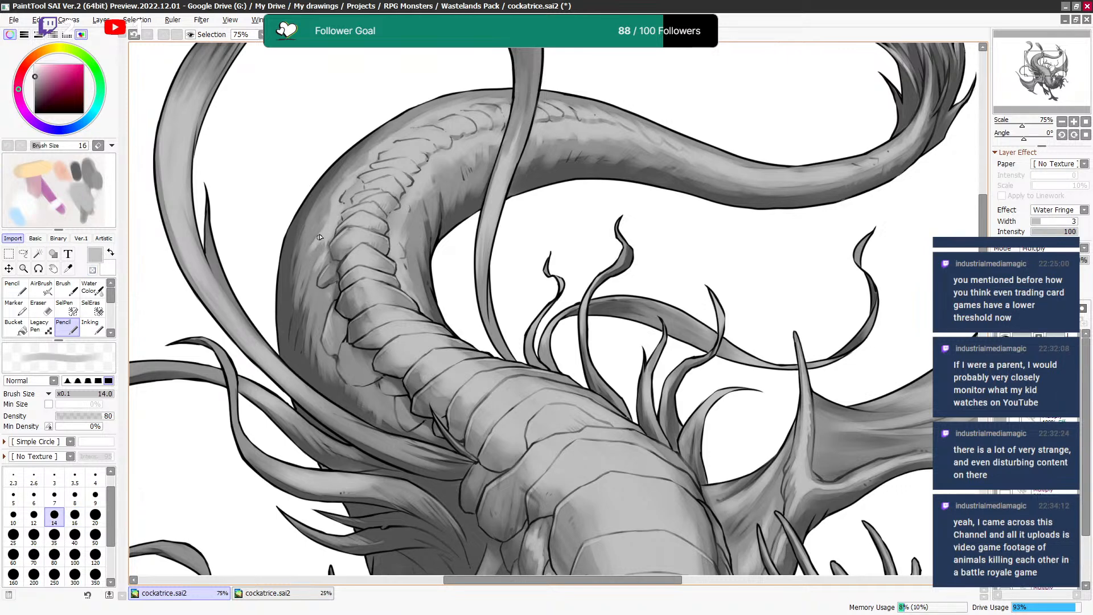
pyautogui.press('-')
pyautogui.press('-')
pyautogui.press('[')
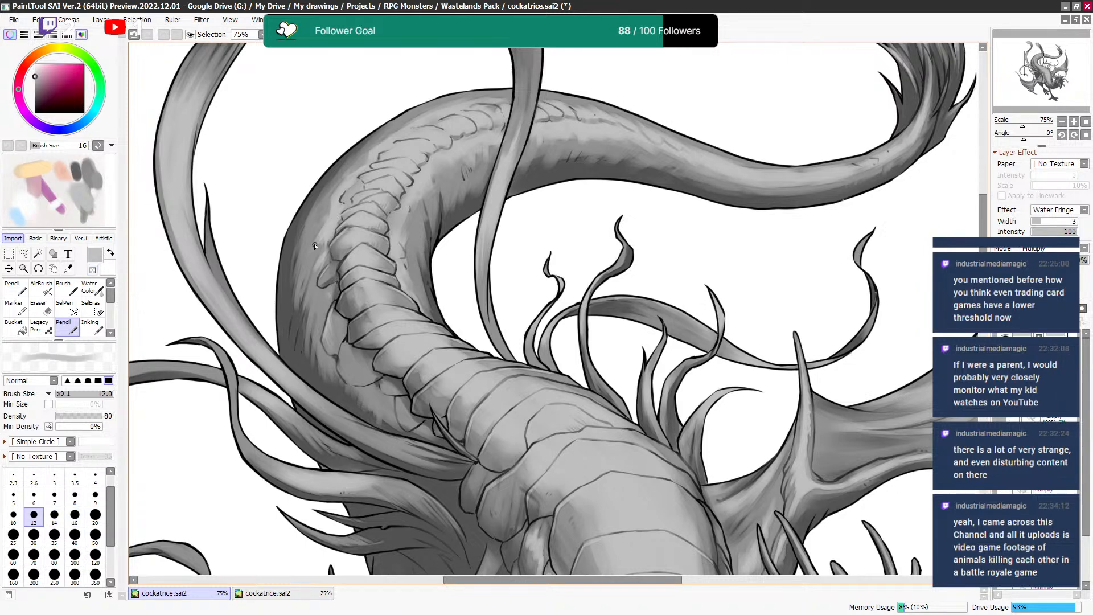
# Lighten the skin beside the upper side scale with the transparent color at brush sizes 16 and 12.
pyautogui.press('-')
pyautogui.press('-')
pyautogui.press(']')
pyautogui.press(']')
pyautogui.press('-')
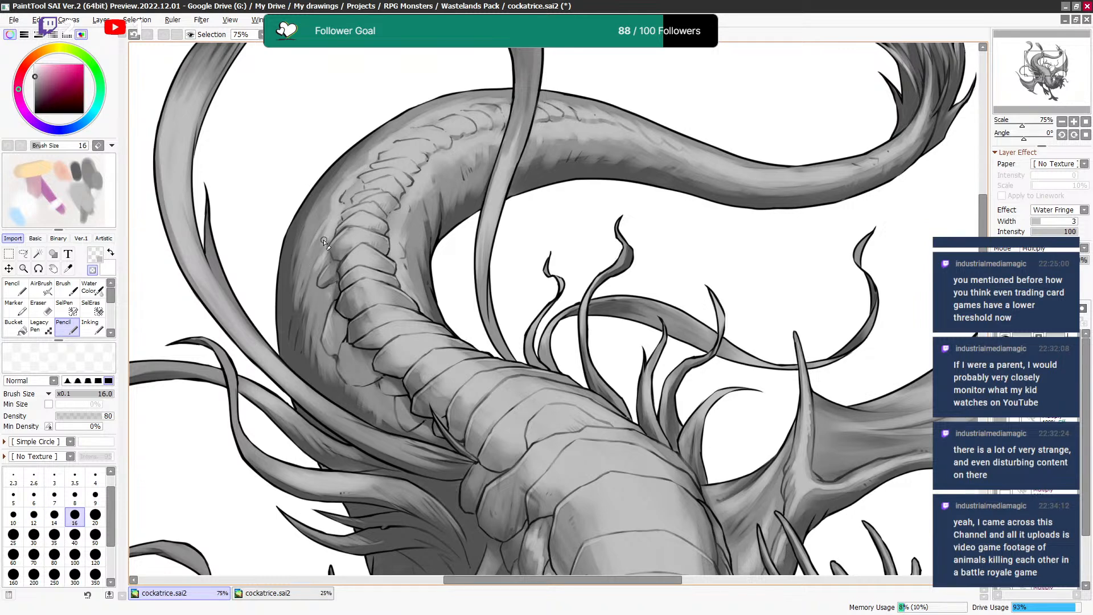
pyautogui.press('[')
pyautogui.press('[')
pyautogui.press('-')
pyautogui.press('-')
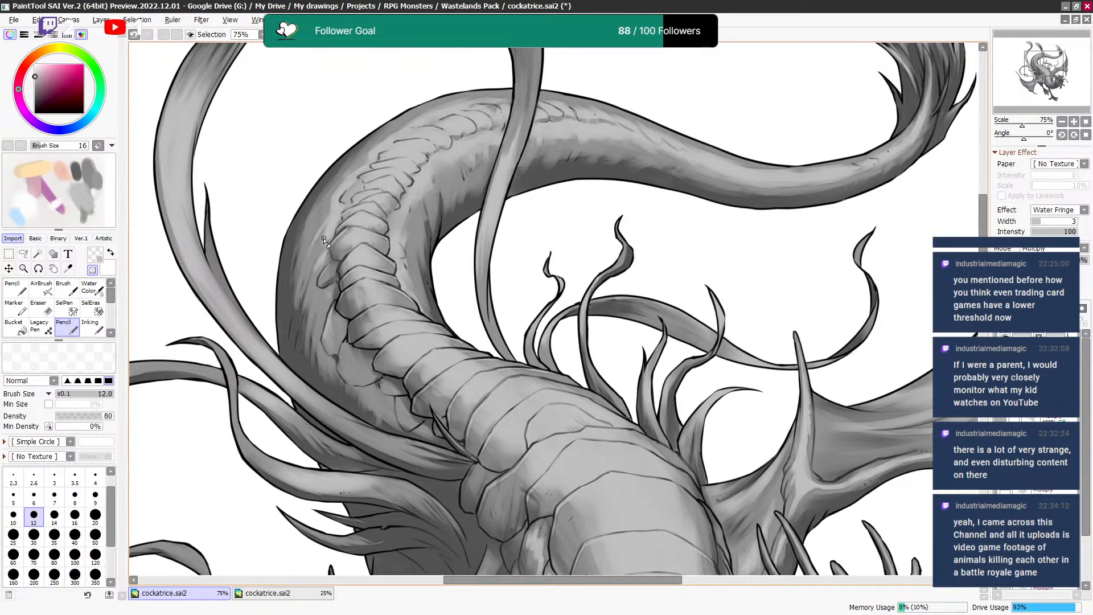
# Refine the small side scale on the tail's outer curve with the transparent color at brush sizes 8 and 16.
pyautogui.press('-')
pyautogui.press('-')
pyautogui.press('[')
pyautogui.press('[')
pyautogui.press('[')
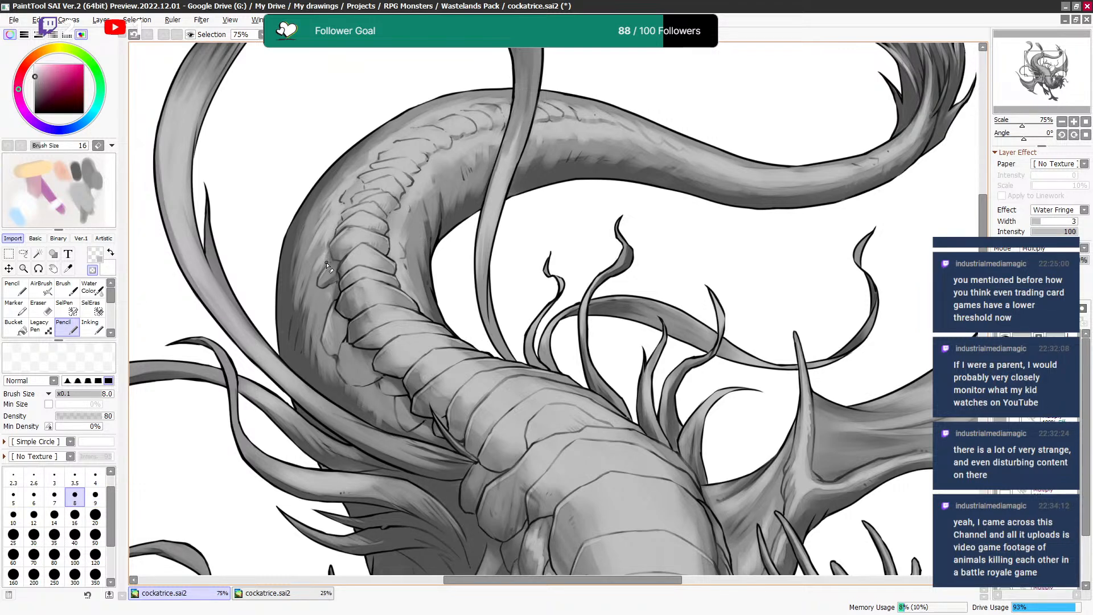
pyautogui.press(']')
pyautogui.press(']')
pyautogui.press(']')
pyautogui.press(']')
pyautogui.press(']')
pyautogui.press('[')
pyautogui.press('[')
pyautogui.press('[')
pyautogui.press(']')
pyautogui.press(']')
pyautogui.press(']')
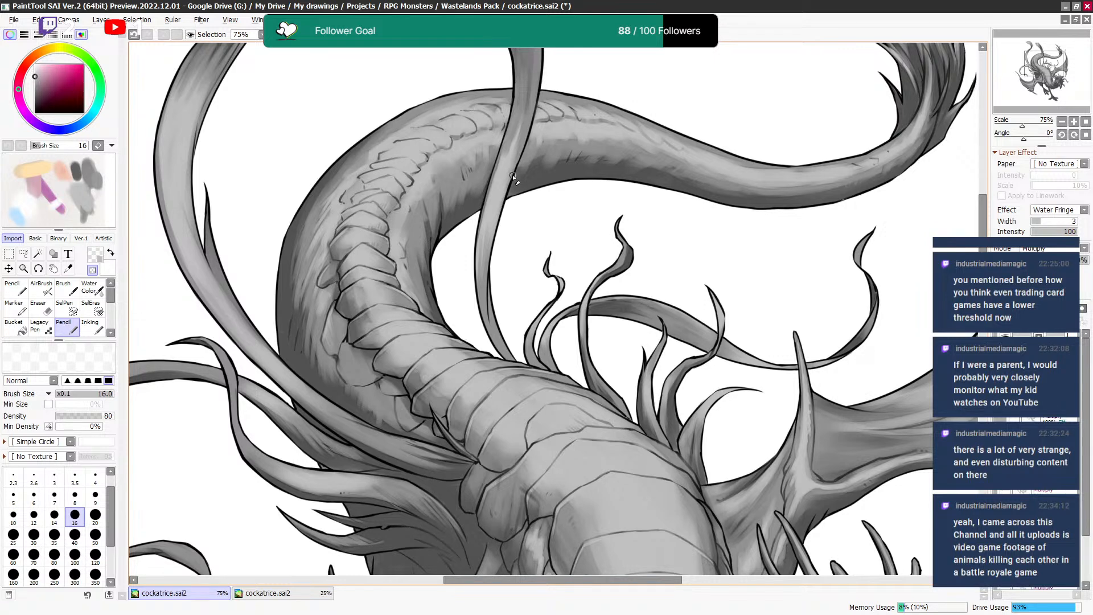
# Shade the small plates between the torso and the near wing with gray at brush sizes 8 and 7.
pyautogui.scroll(-5, 482, 251)
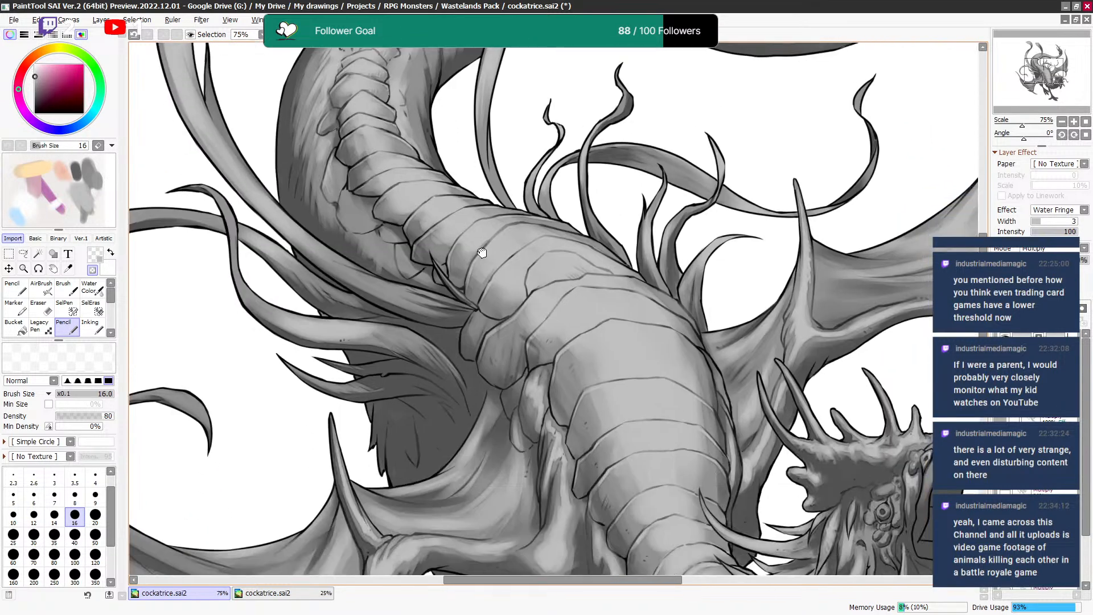
pyautogui.moveTo(602, 293); pyautogui.dragTo(505, 227)
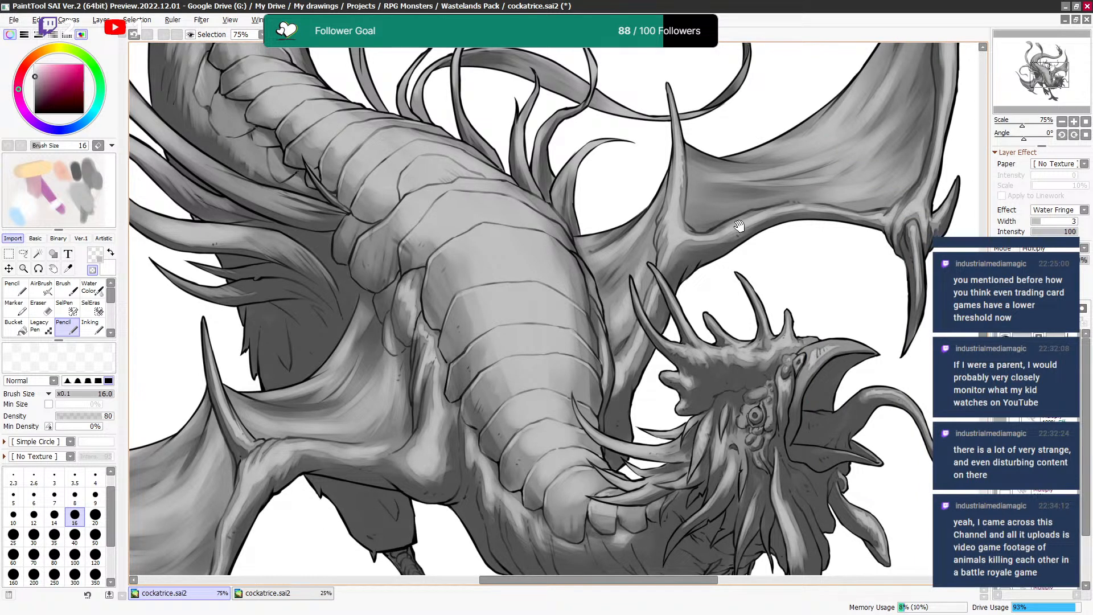
pyautogui.moveTo(725, 224); pyautogui.dragTo(563, 200)
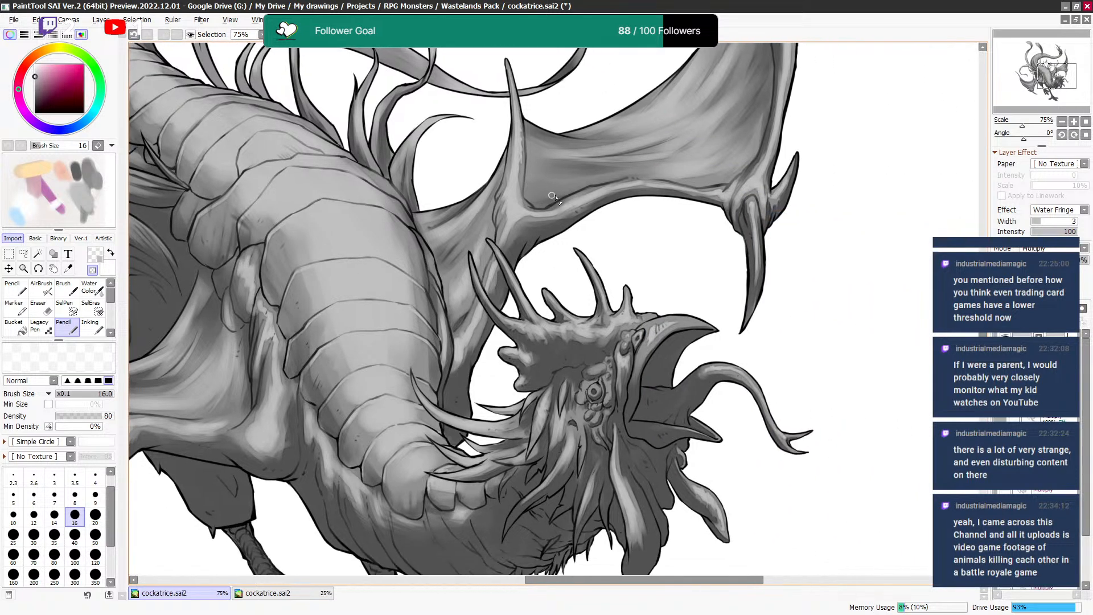
pyautogui.keyDown('alt'); pyautogui.click(260, 303); pyautogui.keyUp('alt')
pyautogui.keyDown('alt'); pyautogui.click(260, 305); pyautogui.keyUp('alt')
pyautogui.keyDown('alt'); pyautogui.click(259, 302); pyautogui.keyUp('alt')
pyautogui.press('[')
pyautogui.press('[')
pyautogui.press('[')
pyautogui.press('[')
pyautogui.press('[')
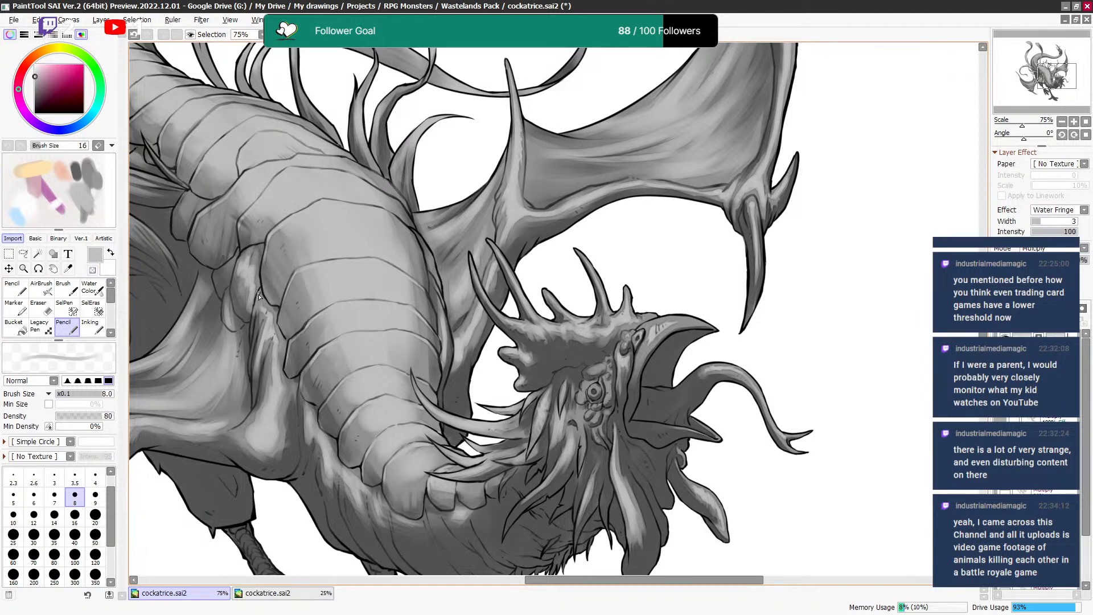
pyautogui.press('[')
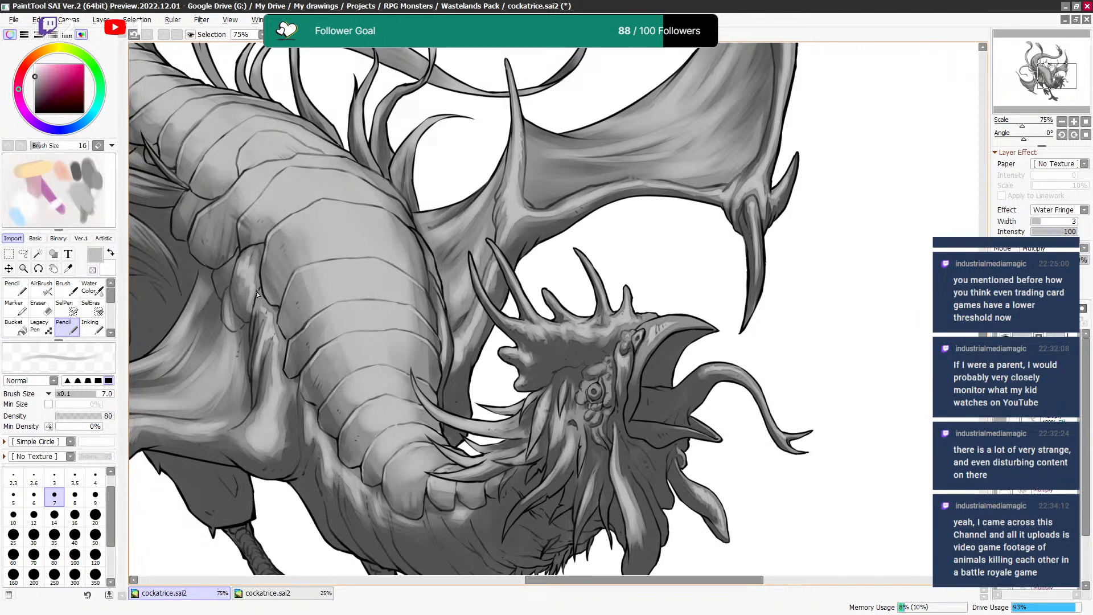
pyautogui.keyDown('alt'); pyautogui.click(256, 250); pyautogui.keyUp('alt')
# Refine the feathery strands of the tail's tip with the transparent color at brush size 8 and gray at size 10.
pyautogui.moveTo(489, 134); pyautogui.dragTo(483, 261)
pyautogui.press(']')
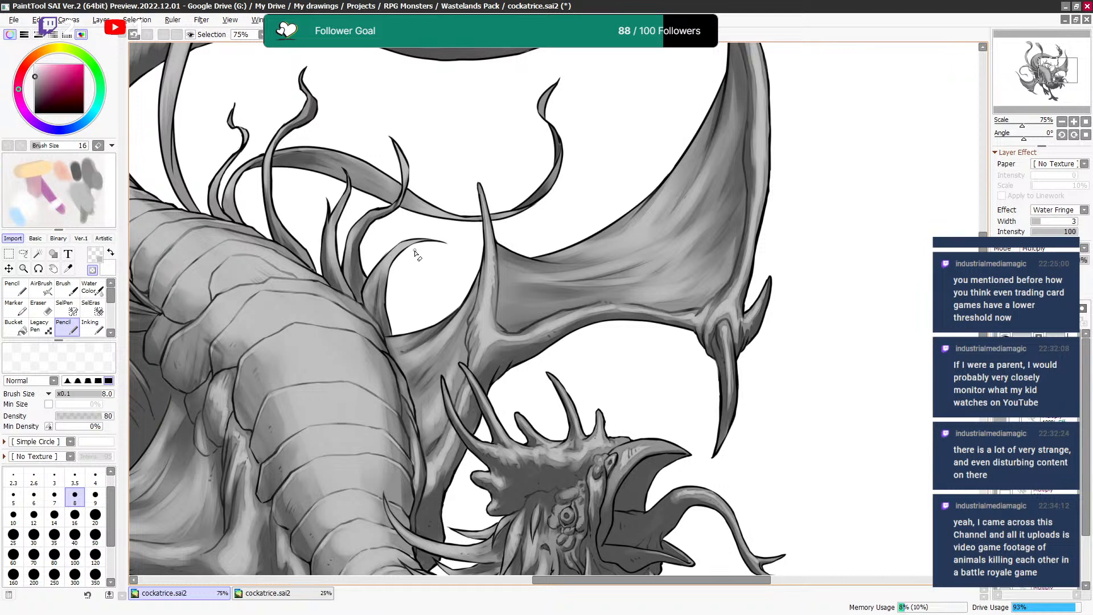
pyautogui.moveTo(641, 246); pyautogui.dragTo(614, 111)
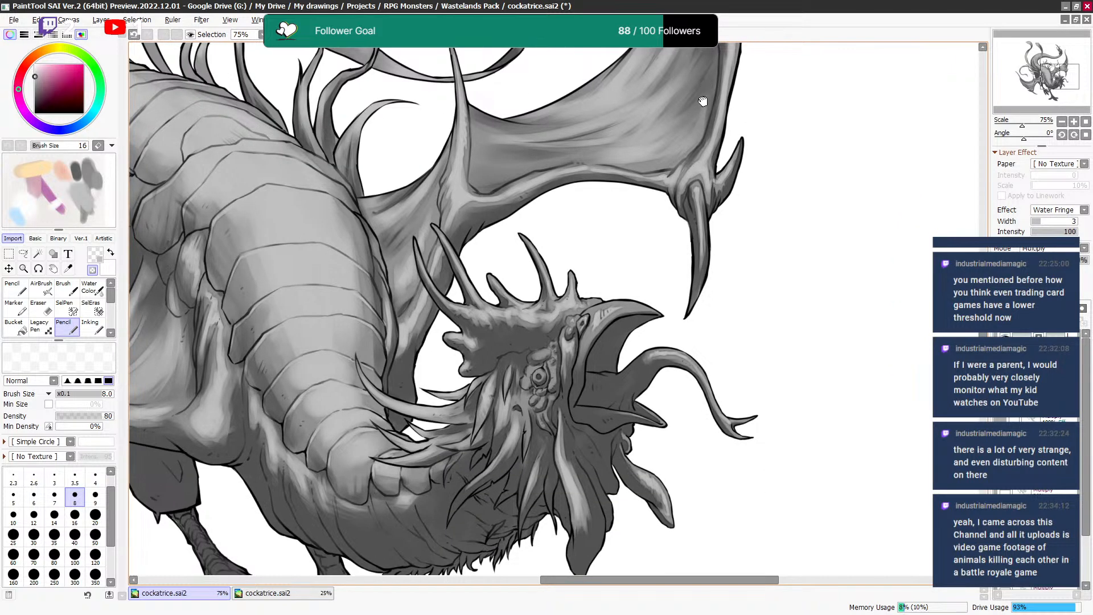
pyautogui.moveTo(698, 84); pyautogui.dragTo(625, 267)
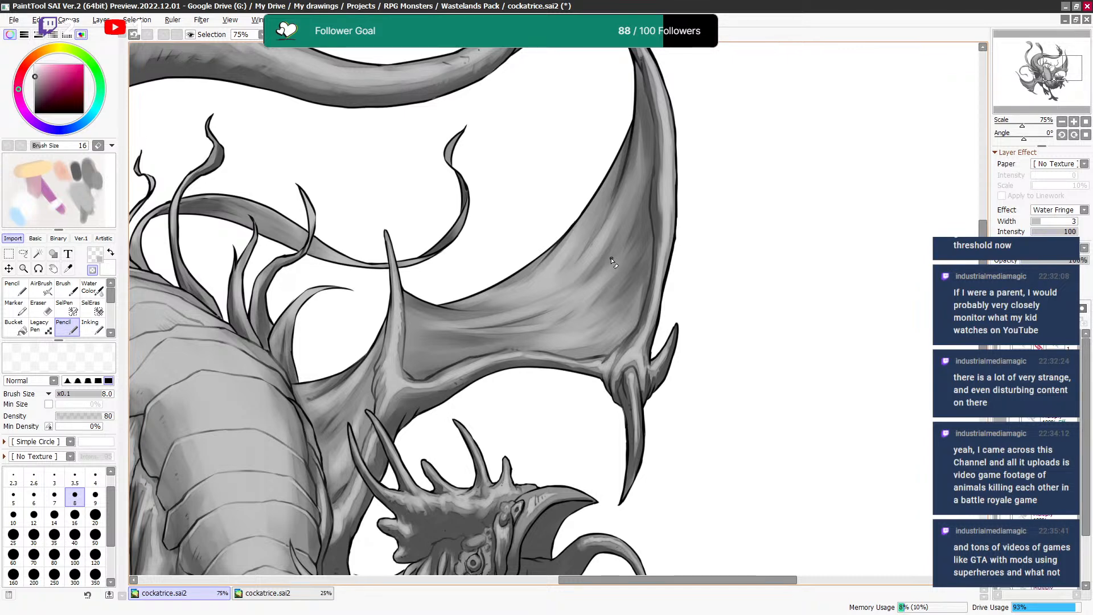
pyautogui.moveTo(561, 173); pyautogui.dragTo(516, 373)
pyautogui.moveTo(511, 129); pyautogui.dragTo(481, 312)
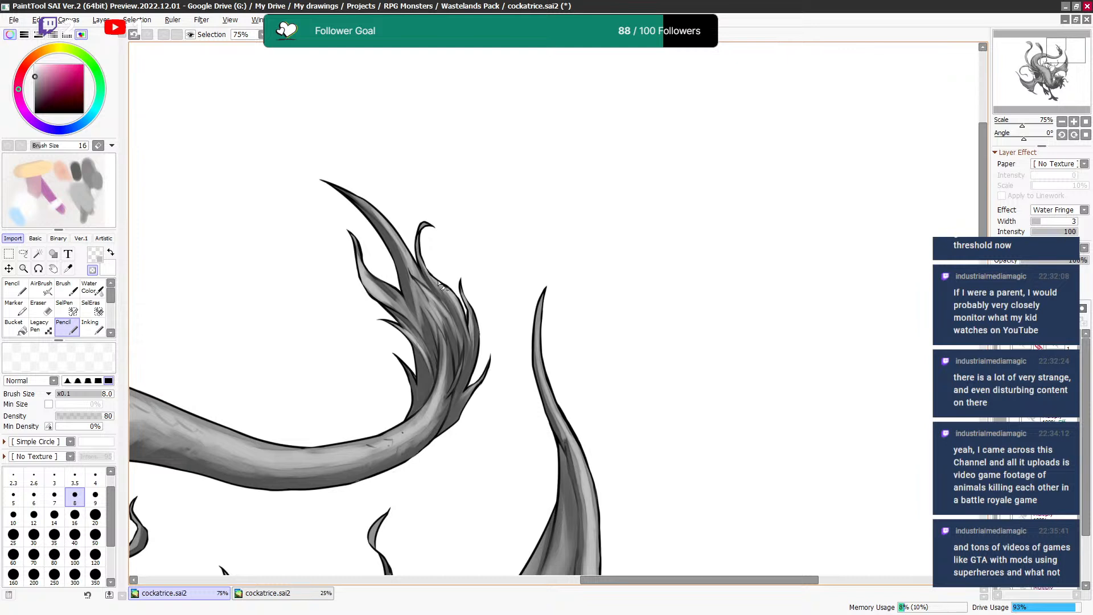
pyautogui.keyDown('alt'); pyautogui.click(397, 239); pyautogui.keyUp('alt')
pyautogui.press('-')
pyautogui.press('-')
pyautogui.press('-')
pyautogui.press('-')
pyautogui.press(']')
pyautogui.press(']')
pyautogui.moveTo(361, 264); pyautogui.dragTo(384, 290)
# Review the whole creature at reduced zoom and save the drawing.
pyautogui.moveTo(393, 401); pyautogui.dragTo(676, 202)
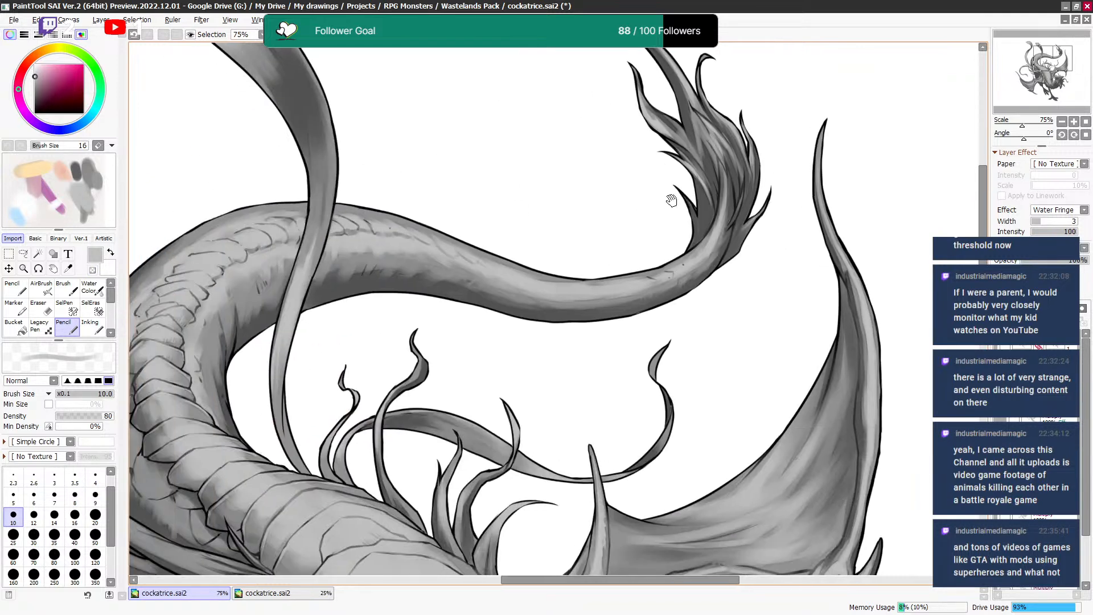
pyautogui.keyDown('ctrl'); pyautogui.keyDown('alt'); pyautogui.click(654, 195); pyautogui.keyUp('alt'); pyautogui.keyUp('ctrl')
pyautogui.keyDown('ctrl'); pyautogui.keyDown('alt'); pyautogui.click(646, 222); pyautogui.keyUp('alt'); pyautogui.keyUp('ctrl')
pyautogui.keyDown('ctrl'); pyautogui.keyDown('alt'); pyautogui.click(647, 268); pyautogui.keyUp('alt'); pyautogui.keyUp('ctrl')
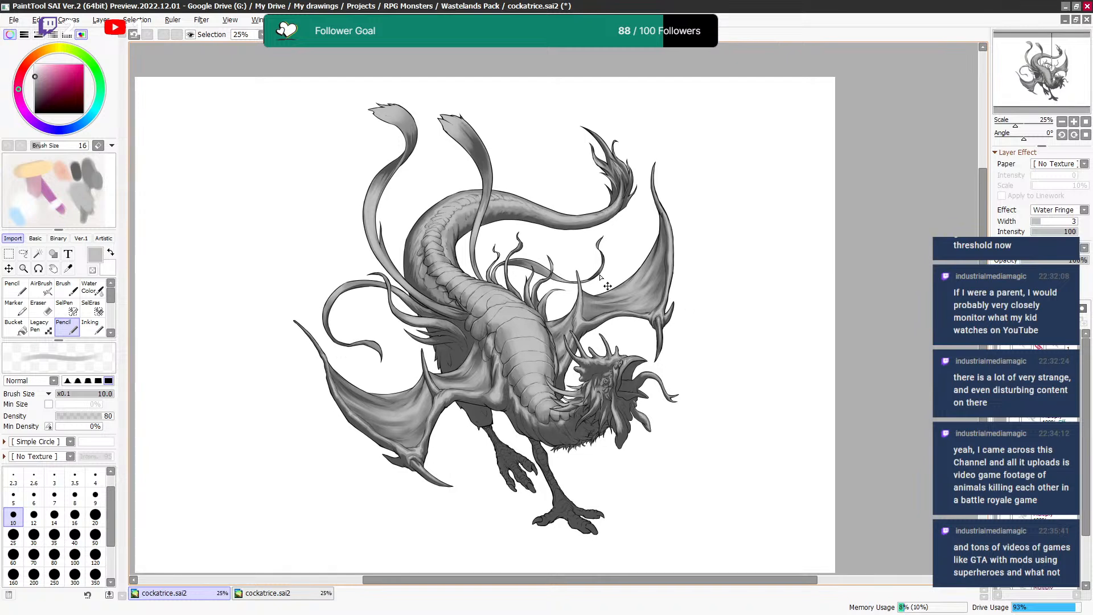
pyautogui.keyDown('ctrl'); pyautogui.click(609, 287); pyautogui.keyUp('ctrl')
pyautogui.hotkey('ctrl', 's')
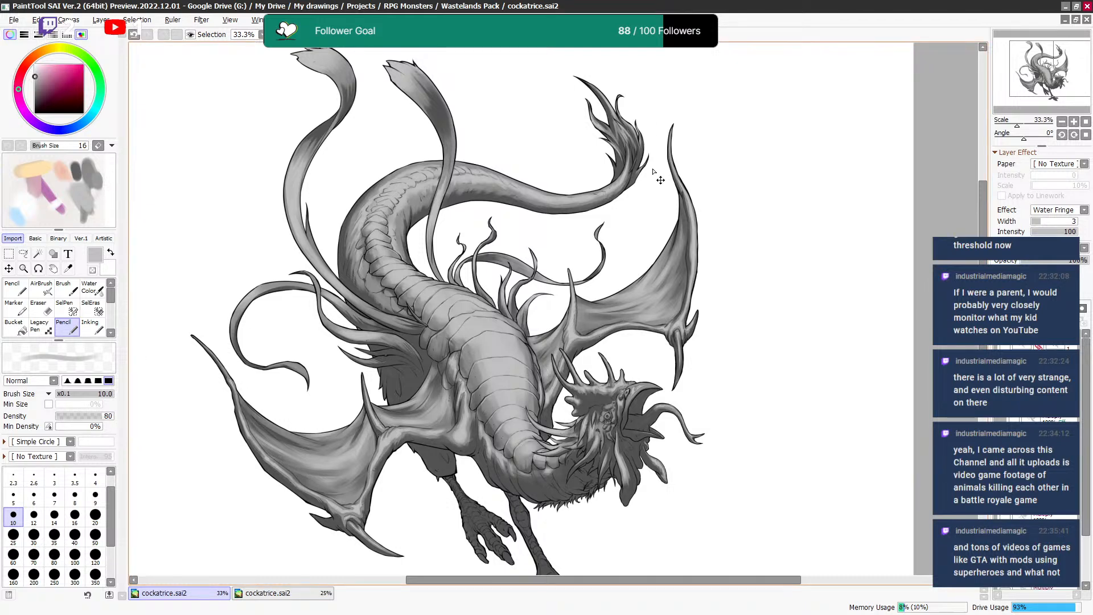
# Shade the torso's side plates near the wing base with gray at brush size 50.
pyautogui.scroll(3, 601, 181)
pyautogui.moveTo(420, 411); pyautogui.dragTo(596, 115)
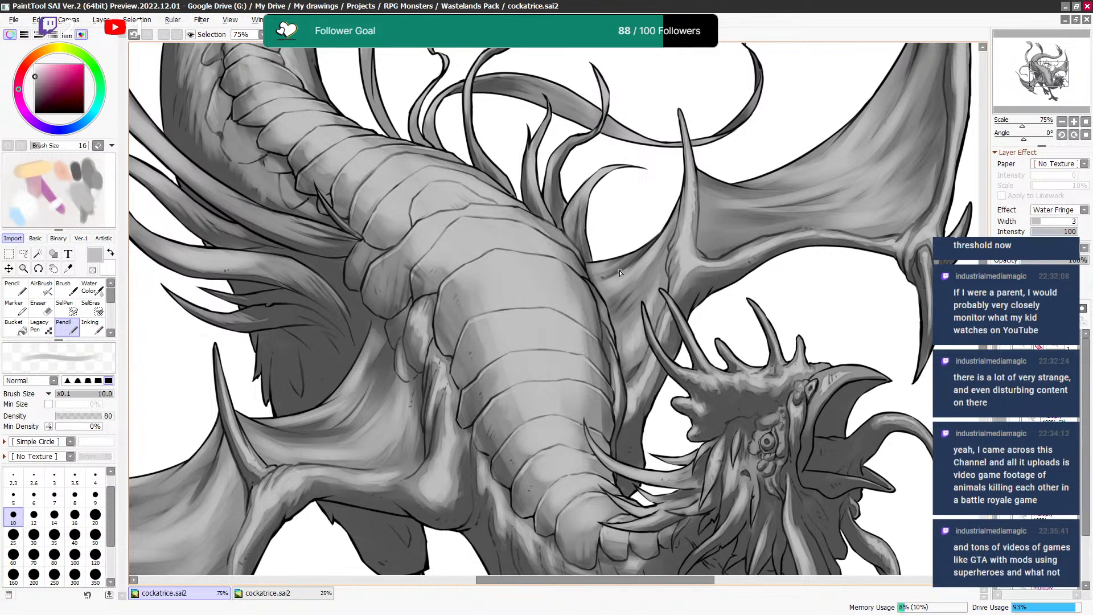
pyautogui.moveTo(439, 278); pyautogui.dragTo(441, 276)
pyautogui.press('-')
pyautogui.press(']')
pyautogui.press(']')
pyautogui.press(']')
pyautogui.press(']')
pyautogui.press(']')
pyautogui.press(']')
pyautogui.press(']')
pyautogui.press(']')
pyautogui.press(']')
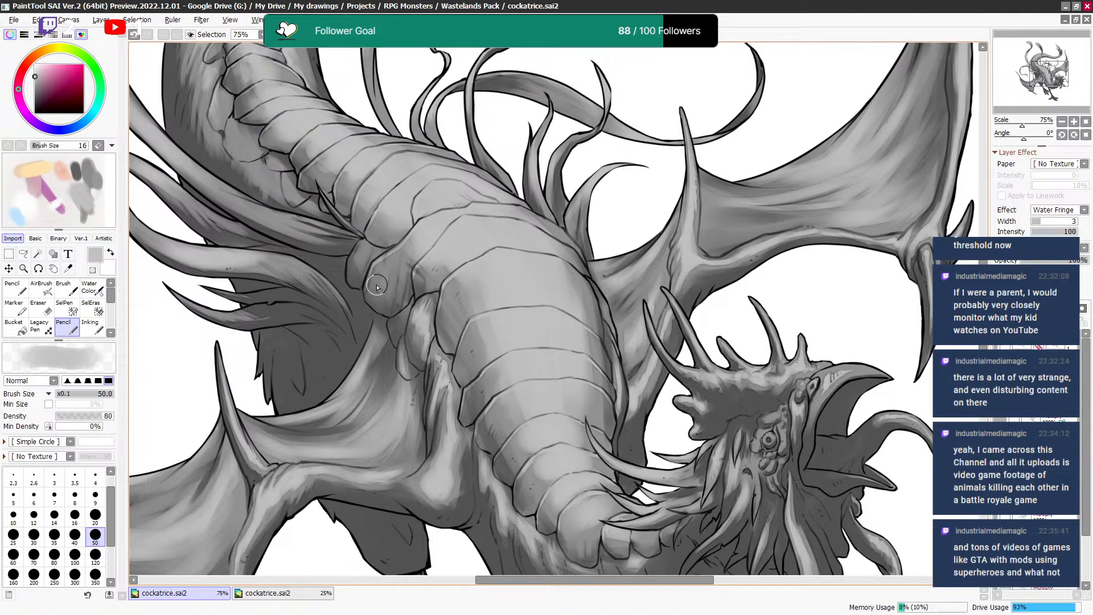
pyautogui.keyDown('alt'); pyautogui.click(371, 295); pyautogui.keyUp('alt')
pyautogui.moveTo(371, 295)
pyautogui.mouseDown()
pyautogui.moveTo(368, 312)
pyautogui.moveTo(358, 256)
pyautogui.moveTo(393, 257)
pyautogui.mouseUp()
# Lighten the edges of the torso and back plates with the transparent color at brush sizes 9 and 5.
pyautogui.press('e')
pyautogui.press('[')
pyautogui.press('[')
pyautogui.press('[')
pyautogui.press('[')
pyautogui.press('[')
pyautogui.press('[')
pyautogui.press('[')
pyautogui.press('[')
pyautogui.press('[')
pyautogui.press('[')
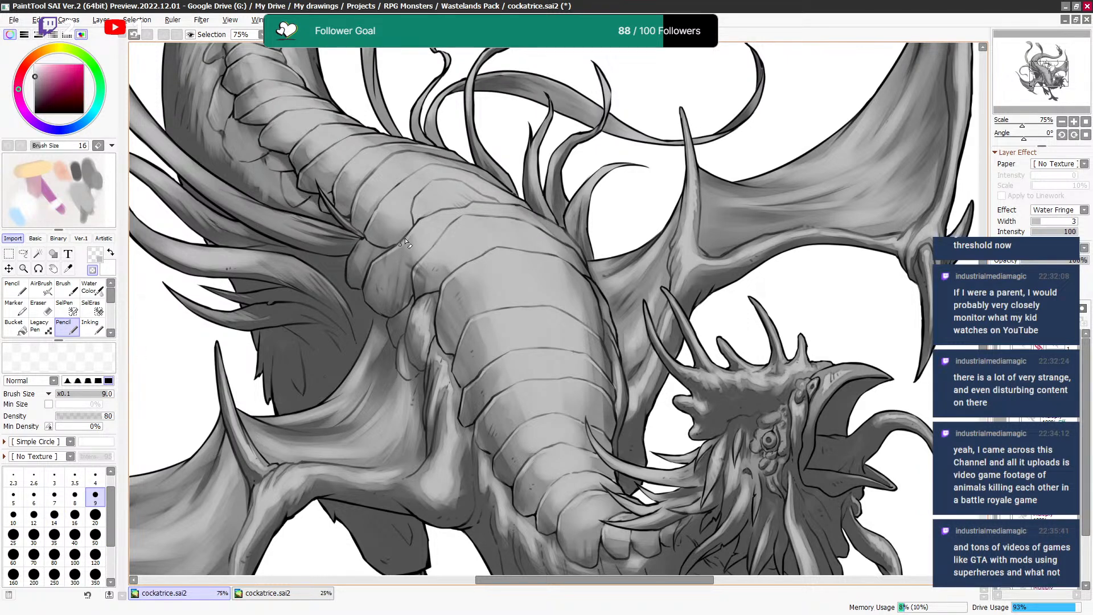
pyautogui.press('[')
pyautogui.press('[')
pyautogui.press('[')
pyautogui.press('[')
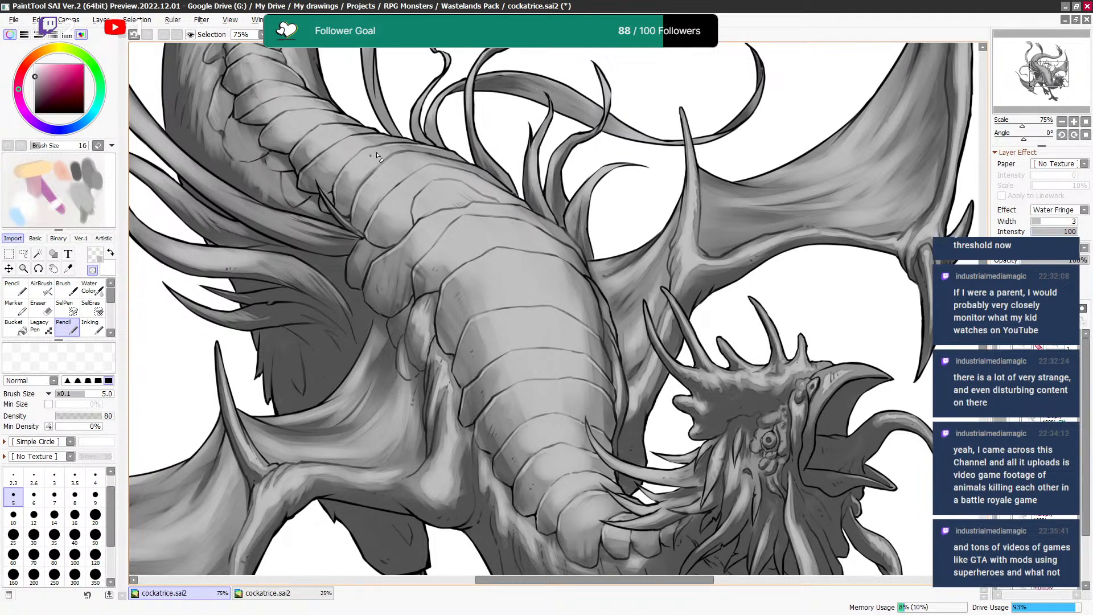
# Refine the side scales at the tail's base with the transparent color at brush sizes 5 and 6.
pyautogui.moveTo(463, 138); pyautogui.dragTo(463, 194)
pyautogui.moveTo(313, 198); pyautogui.dragTo(347, 204)
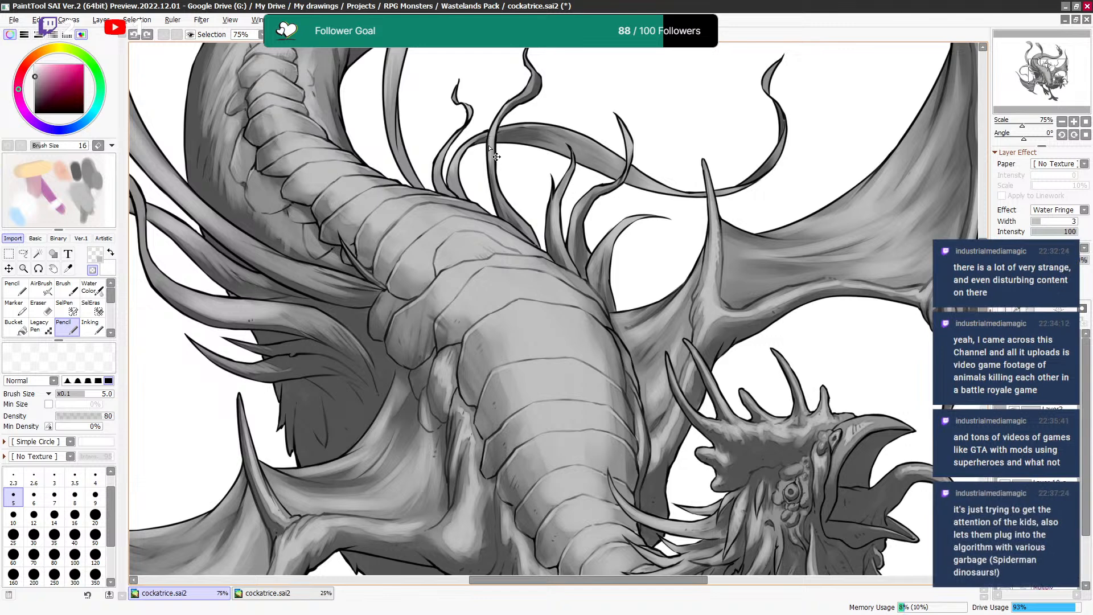
pyautogui.moveTo(249, 184); pyautogui.dragTo(254, 170)
pyautogui.press(']')
pyautogui.press(']')
pyautogui.press('[')
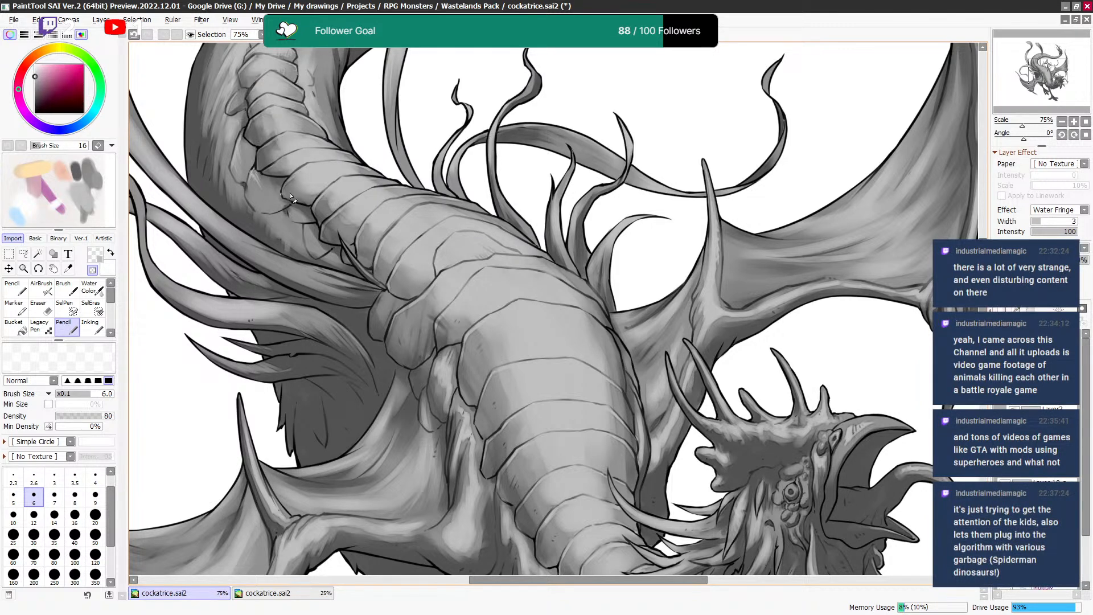
# Lighten the scales above the side tendrils' roots with the transparent color at brush size 12.
pyautogui.scroll(1, 251, 174)
pyautogui.press(']')
pyautogui.press(']')
pyautogui.press(']')
pyautogui.press(']')
pyautogui.press(']')
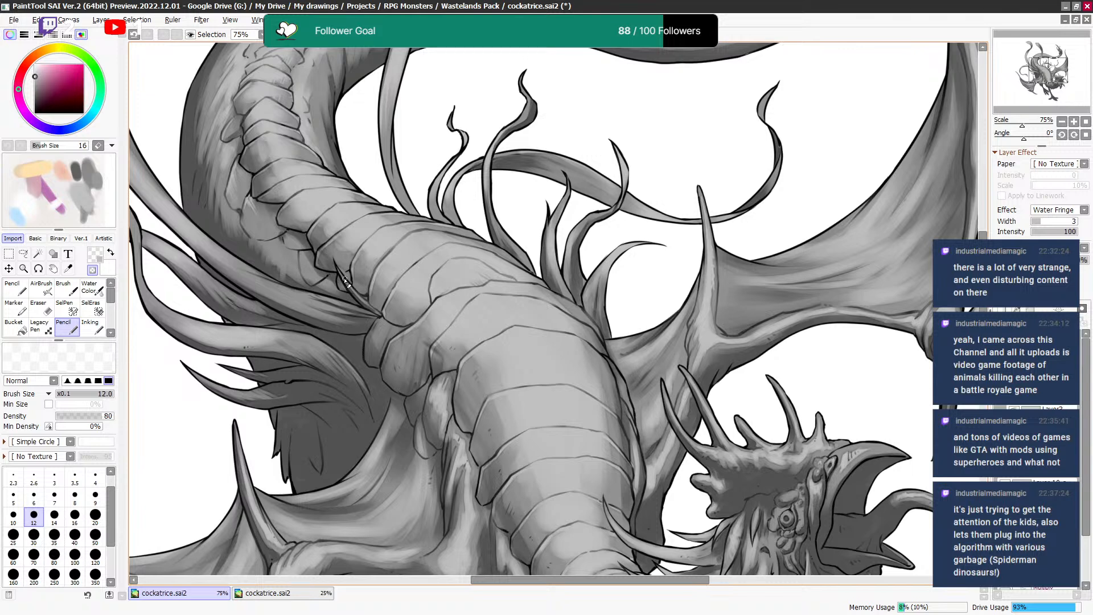
# Refine the edges of the back plates with the transparent color at brush size 4 and save the drawing.
pyautogui.moveTo(545, 225); pyautogui.dragTo(527, 223)
pyautogui.press('[')
pyautogui.press('[')
pyautogui.press('[')
pyautogui.press('[')
pyautogui.press('[')
pyautogui.press('[')
pyautogui.press('[')
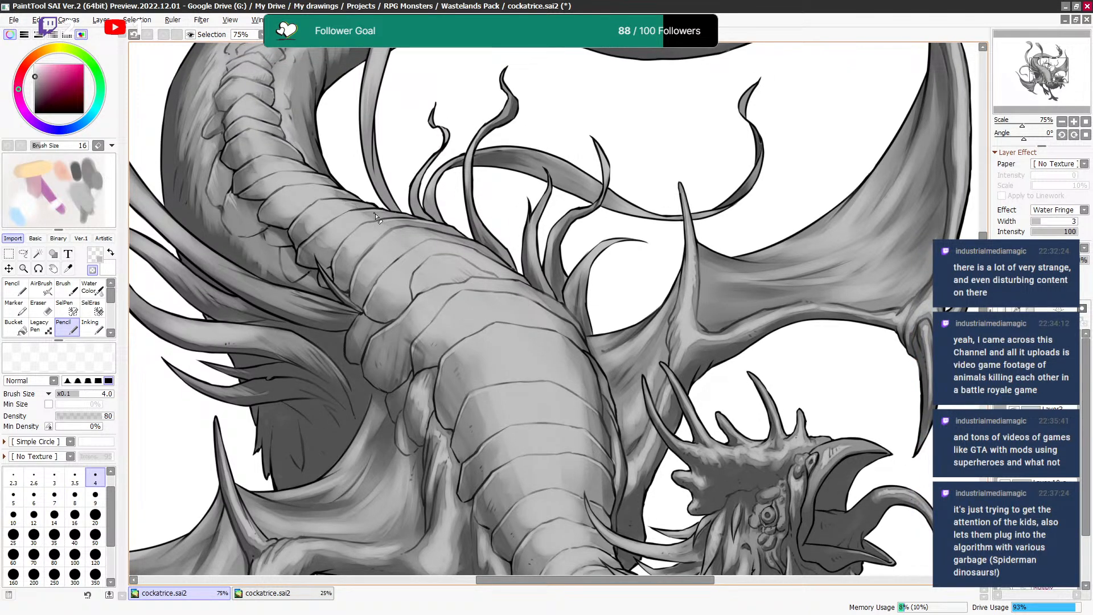
pyautogui.press(']')
pyautogui.press(']')
pyautogui.press('[')
pyautogui.press('[')
pyautogui.press('[')
pyautogui.press('[')
pyautogui.press(']')
pyautogui.press(']')
pyautogui.moveTo(351, 318); pyautogui.dragTo(614, 313)
pyautogui.hotkey('ctrl', 's')
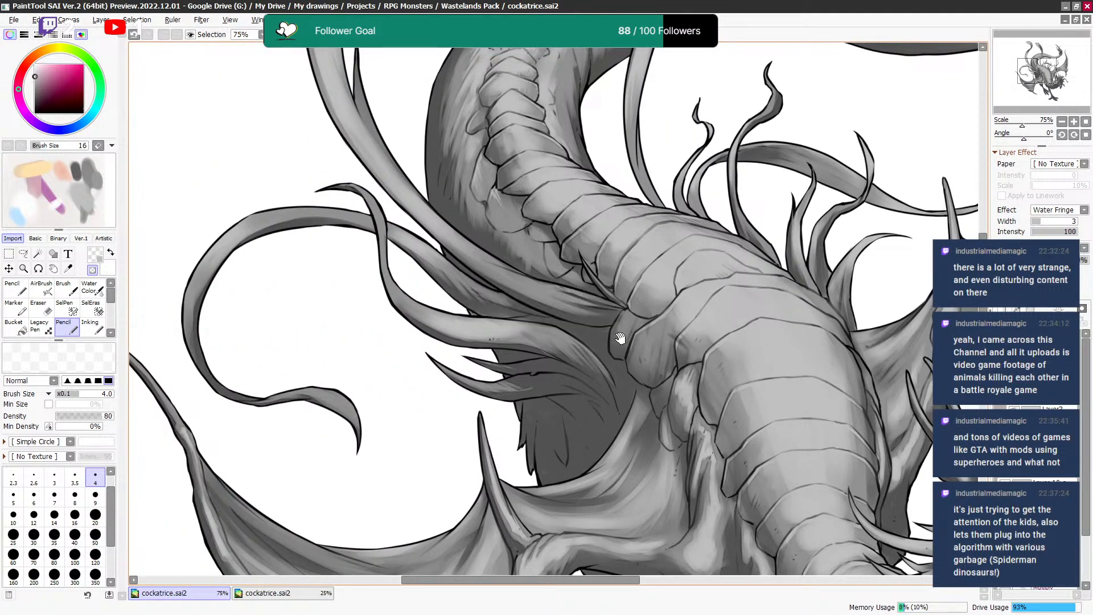
# Shade the tip of the long curled side tendril with gray, ending at brush size 14.
pyautogui.scroll(-2, 508, 341)
pyautogui.press(']')
pyautogui.press(']')
pyautogui.press(']')
pyautogui.press(']')
pyautogui.press(']')
pyautogui.press(']')
pyautogui.press(']')
pyautogui.press(']')
pyautogui.press(']')
pyautogui.press(']')
pyautogui.press(']')
pyautogui.press(']')
pyautogui.press(']')
pyautogui.press(']')
pyautogui.press(']')
pyautogui.moveTo(318, 344); pyautogui.dragTo(359, 376)
pyautogui.press('-')
pyautogui.press('[')
pyautogui.press('[')
pyautogui.press('[')
pyautogui.press('[')
pyautogui.press('[')
pyautogui.press('[')
pyautogui.press('[')
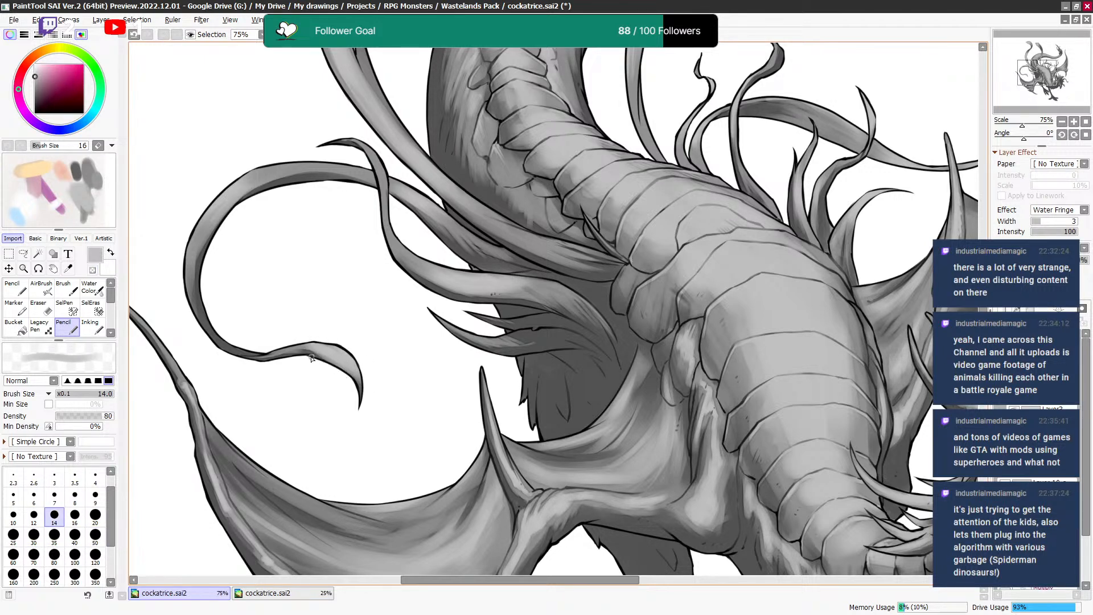
# Refine the curled tendril's tip with the transparent color at brush size 12.
pyautogui.press('-')
pyautogui.press('[')
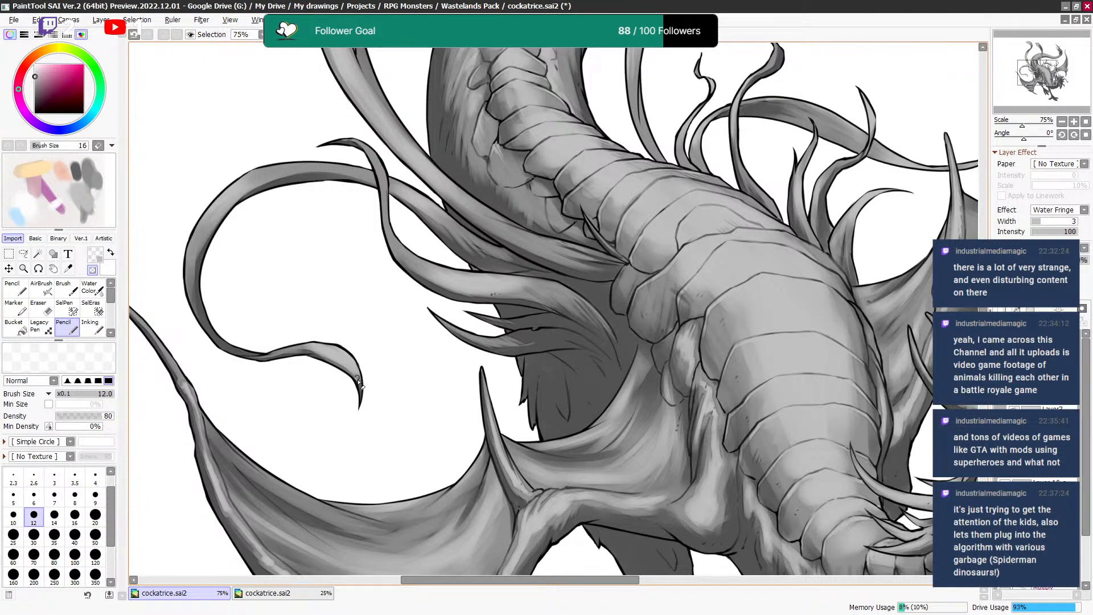
pyautogui.press('-')
pyautogui.press('-')
# Shade and refine the thin side tendril crossing the curled one, alternating gray and the transparent color at brush size 12.
pyautogui.moveTo(514, 308); pyautogui.dragTo(485, 286)
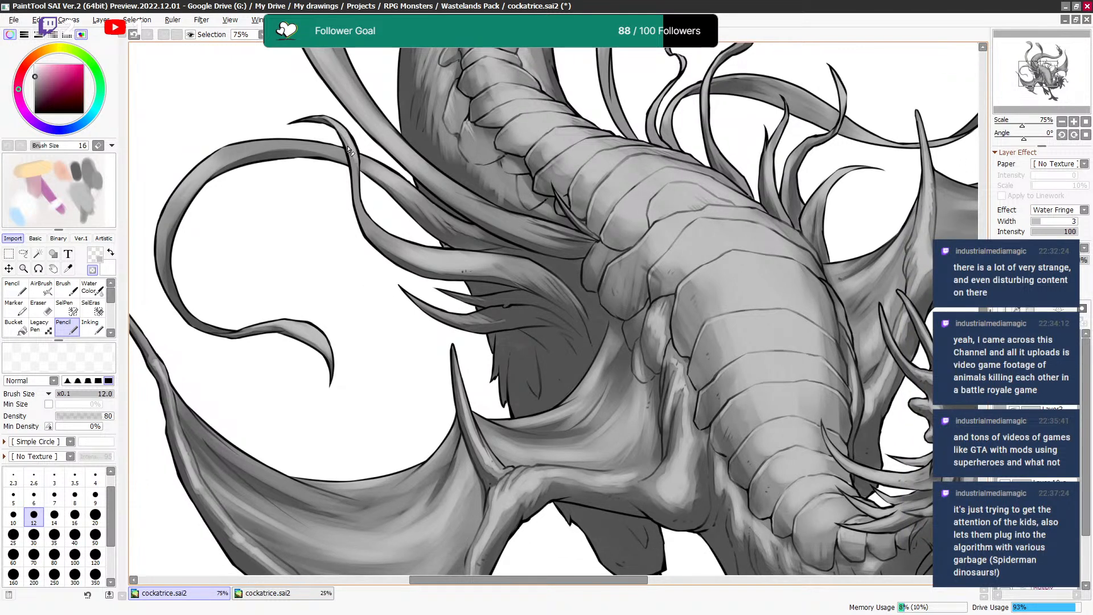
pyautogui.press('-')
pyautogui.press('-')
pyautogui.press('-')
pyautogui.press('-')
pyautogui.press('-')
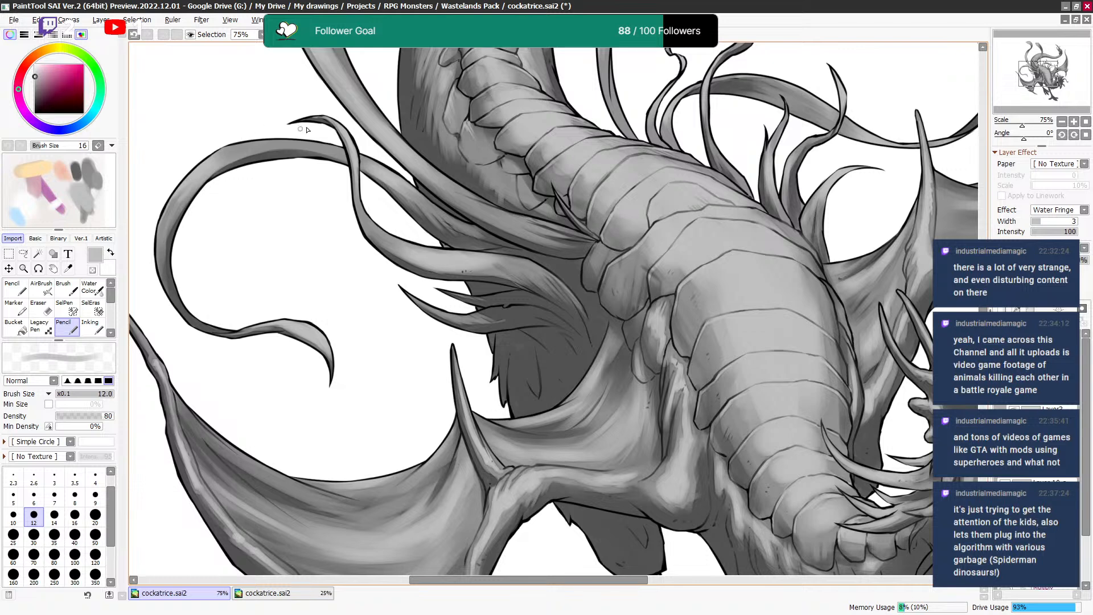
# Refine the long tendril behind the far wing's spike with the transparent color at brush size 9, continuing with gray at size 7.
pyautogui.moveTo(586, 200); pyautogui.dragTo(539, 218)
pyautogui.moveTo(660, 231); pyautogui.dragTo(638, 233)
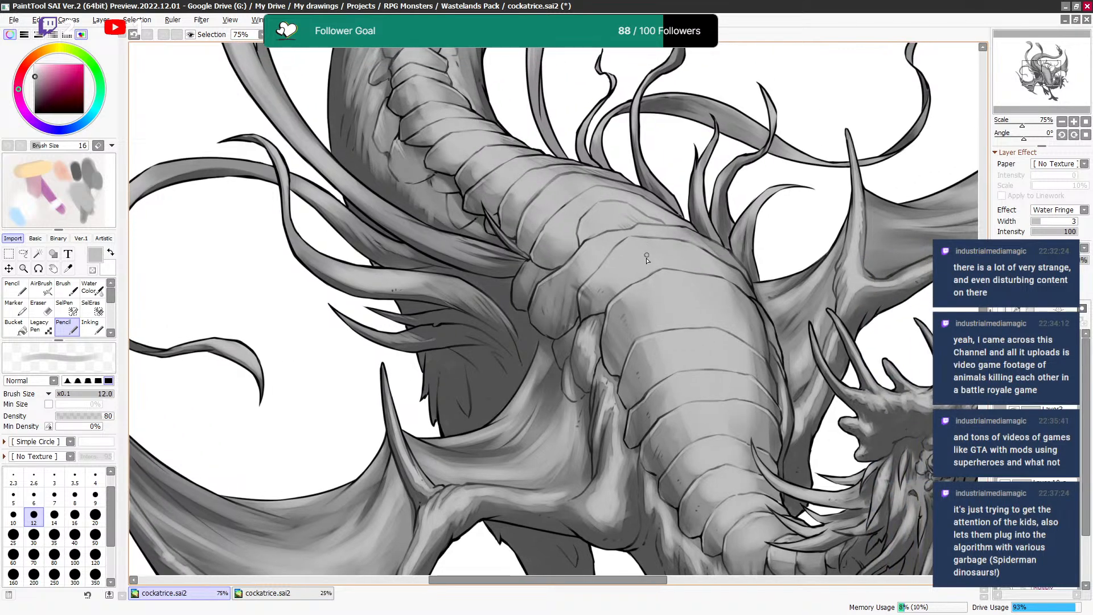
pyautogui.moveTo(656, 293); pyautogui.dragTo(468, 333)
pyautogui.moveTo(670, 174); pyautogui.dragTo(552, 250)
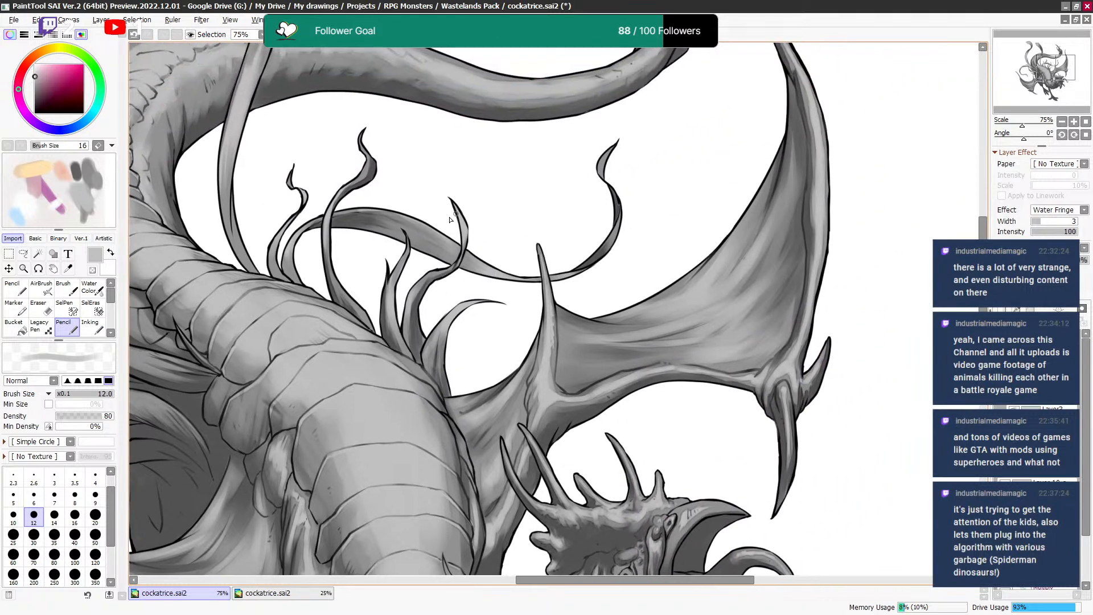
pyautogui.press('c')
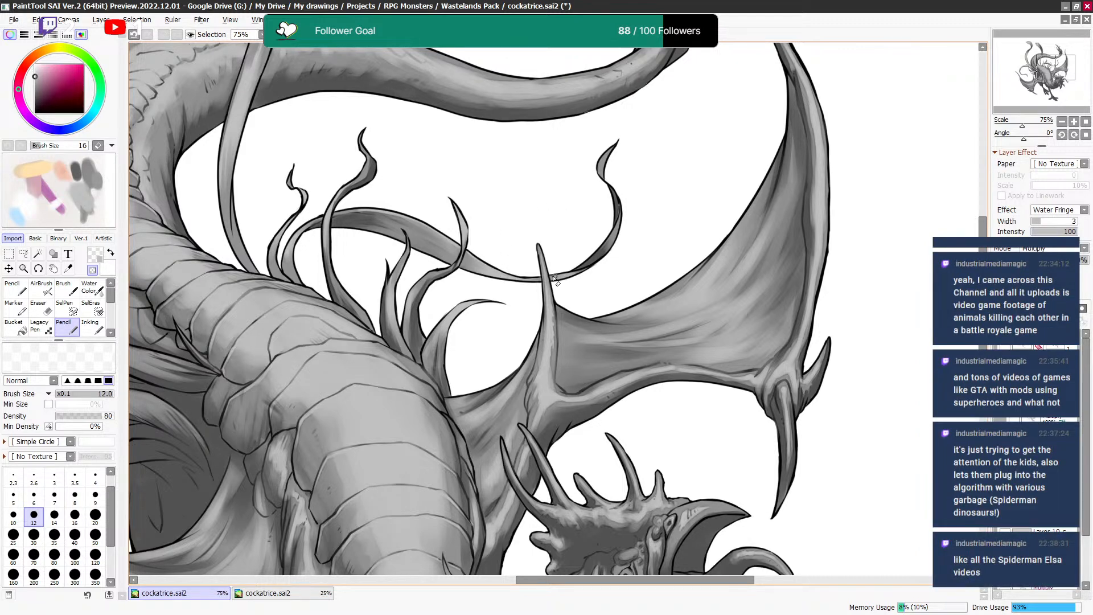
pyautogui.press('[')
pyautogui.press('[')
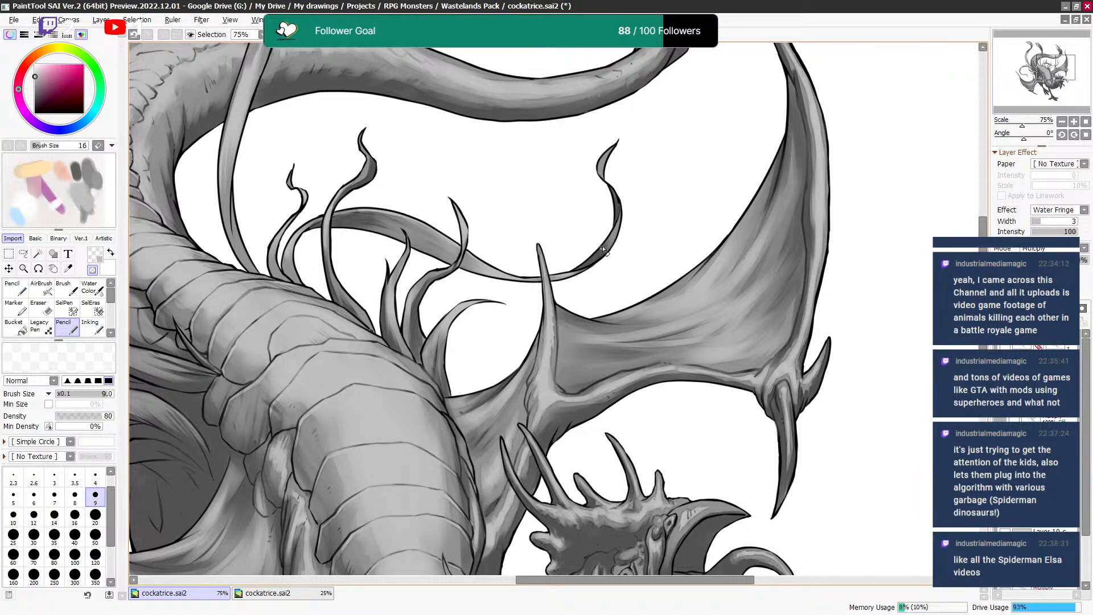
pyautogui.press('[')
pyautogui.press('[')
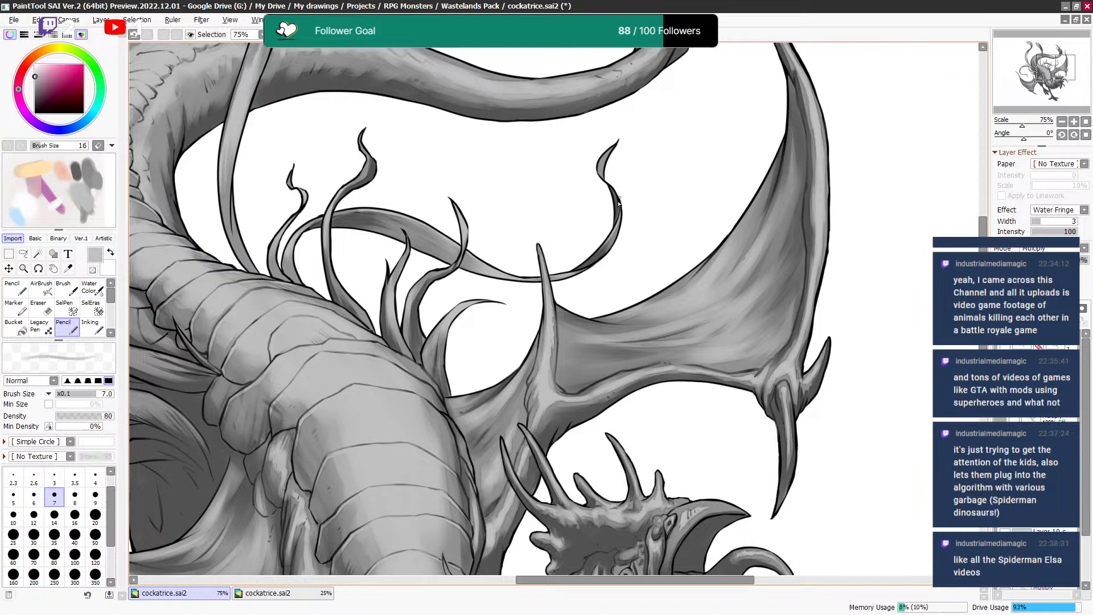
# Shade and refine the hooked tip of the far long tendril, alternating gray and the transparent color up to brush size 9.
pyautogui.press('e')
pyautogui.press('e')
pyautogui.press('e')
pyautogui.press('e')
pyautogui.press('e')
pyautogui.press('e')
pyautogui.press(']')
pyautogui.press(']')
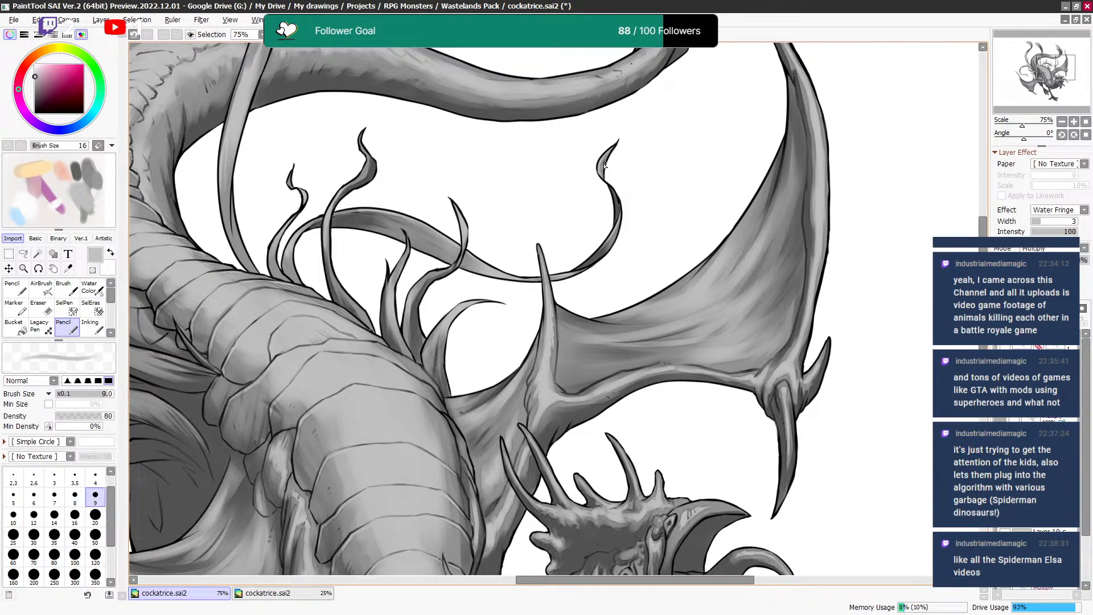
# Refine the plates near the base of the neck with the transparent color at brush size 6.
pyautogui.moveTo(747, 122)
pyautogui.mouseDown()
pyautogui.moveTo(670, 158)
pyautogui.moveTo(663, 300)
pyautogui.moveTo(697, 121)
pyautogui.mouseUp()
pyautogui.moveTo(654, 326); pyautogui.dragTo(668, 266)
pyautogui.press('-')
pyautogui.press('[')
pyautogui.press('[')
pyautogui.press('[')
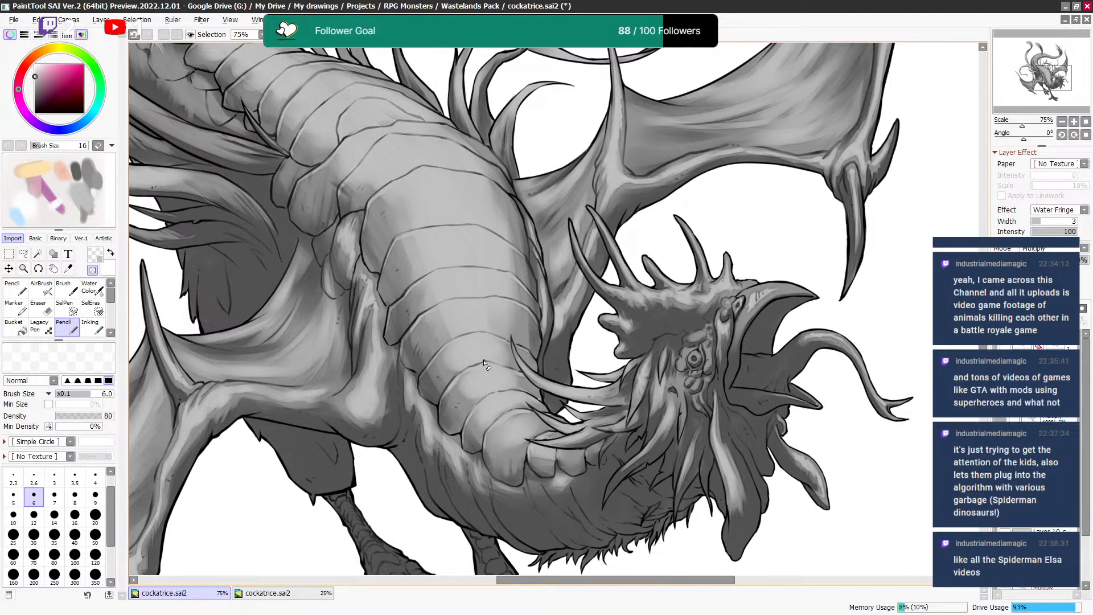
# Touch up the side tendrils near their roots with the transparent color at brush size 6 and gray at size 14.
pyautogui.moveTo(438, 348); pyautogui.dragTo(754, 303)
pyautogui.moveTo(535, 168); pyautogui.dragTo(444, 266)
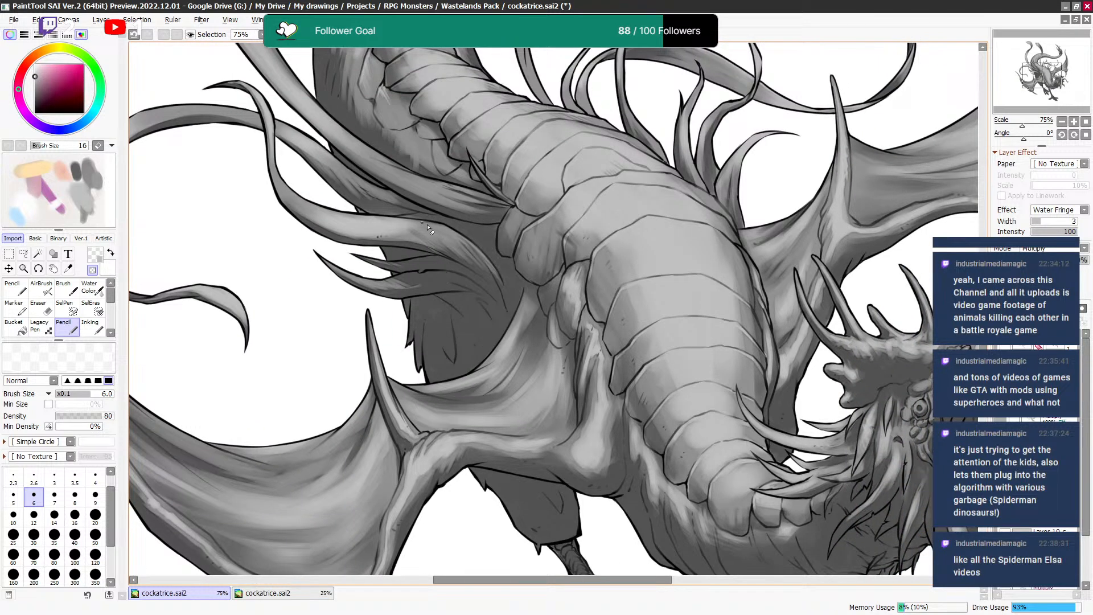
pyautogui.press('e')
pyautogui.press(']')
pyautogui.press(']')
pyautogui.press(']')
pyautogui.press(']')
pyautogui.press(']')
pyautogui.press(']')
pyautogui.press(']')
pyautogui.press(']')
pyautogui.press('[')
pyautogui.press('[')
pyautogui.moveTo(618, 359)
pyautogui.mouseDown()
pyautogui.moveTo(615, 259)
pyautogui.moveTo(631, 254)
pyautogui.mouseUp()
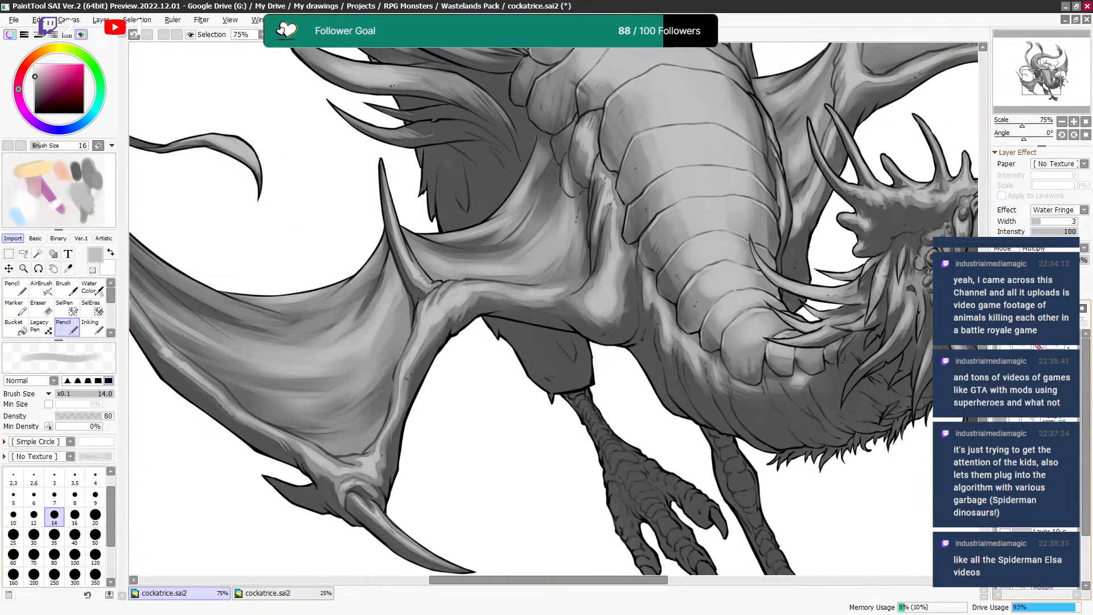
# Create a new layer with Multiply mode and the Water Fringe effect.
pyautogui.hotkey('ctrl', 'shift', 'n')
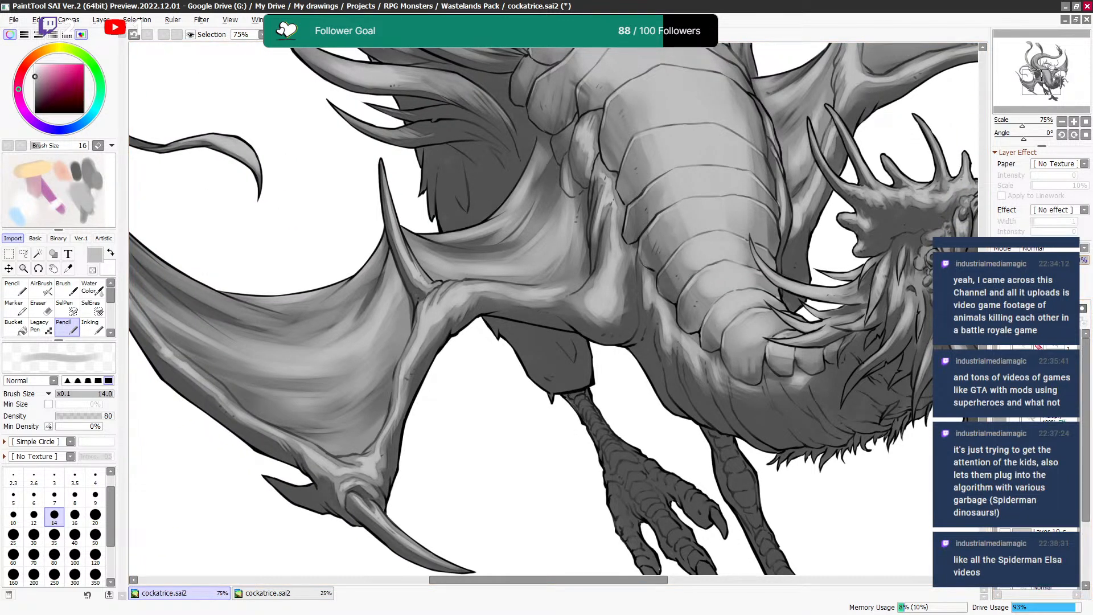
pyautogui.click(1059, 248)
pyautogui.click(1048, 268)
pyautogui.click(1056, 211)
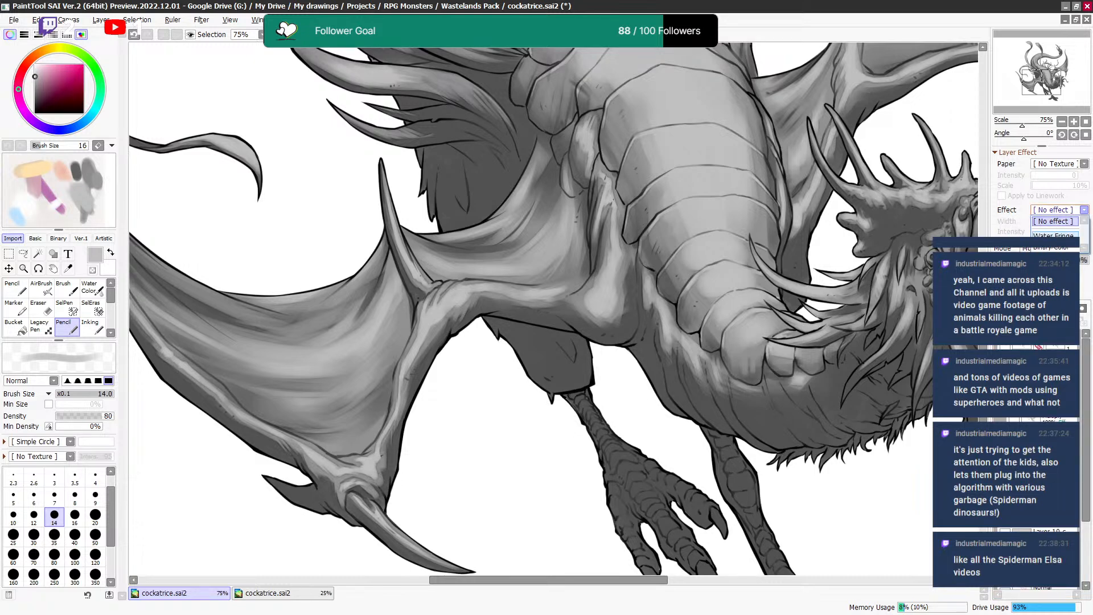
pyautogui.click(1042, 230)
pyautogui.click(1038, 222)
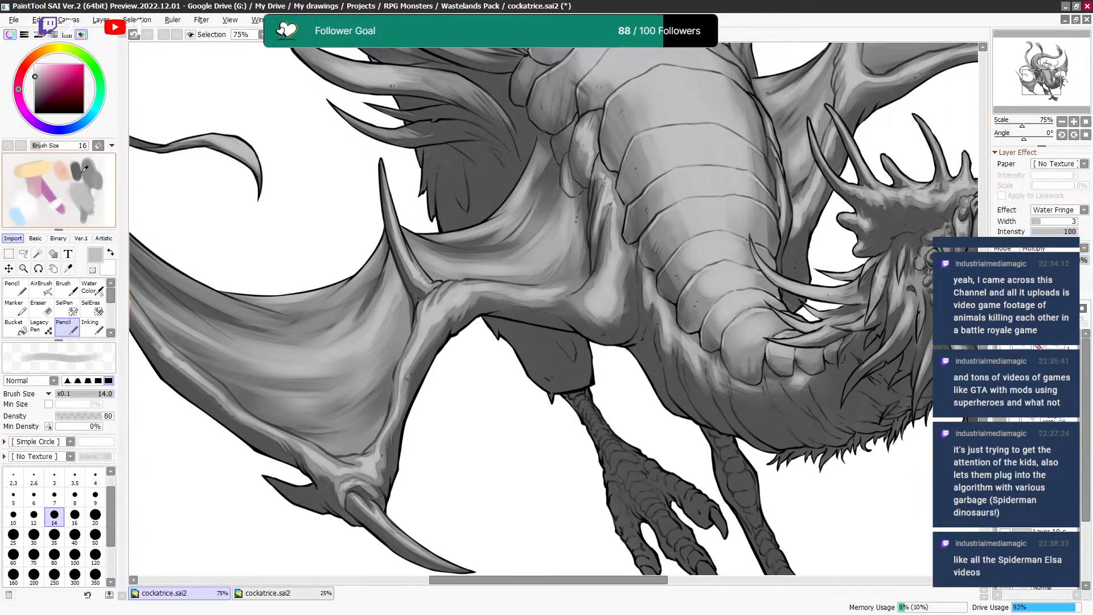
# Shade the thigh below the near wing with a darker gray from the scratchpad, going from larger brush sizes down to 14.
pyautogui.keyDown('alt'); pyautogui.click(98, 179); pyautogui.keyUp('alt')
pyautogui.keyDown('alt'); pyautogui.click(91, 164); pyautogui.keyUp('alt')
pyautogui.keyDown('alt'); pyautogui.click(92, 165); pyautogui.keyUp('alt')
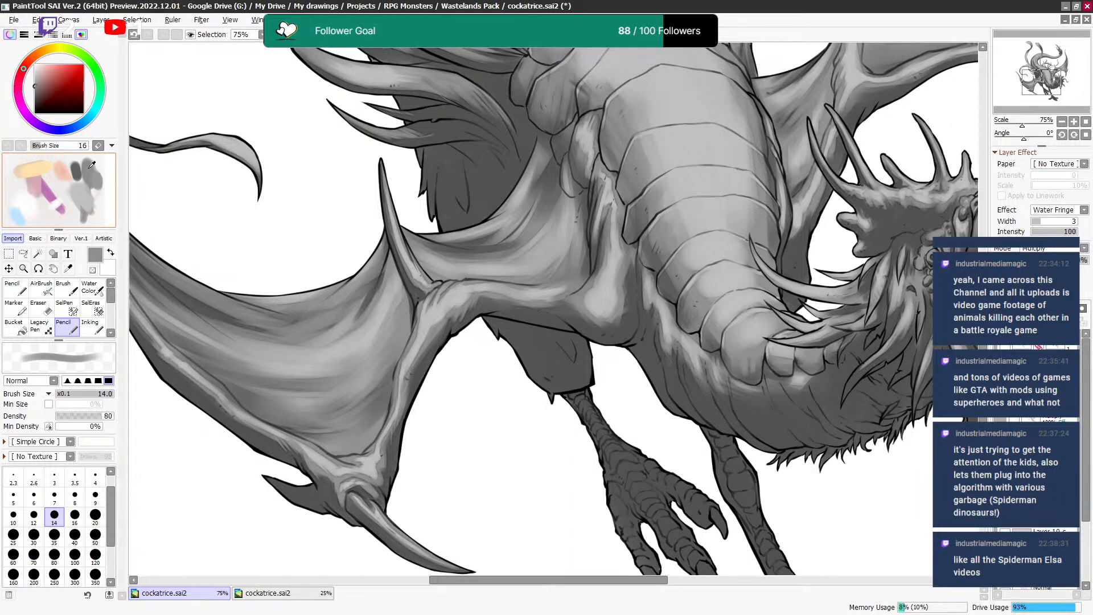
pyautogui.moveTo(500, 356); pyautogui.dragTo(518, 293)
pyautogui.moveTo(575, 254)
pyautogui.mouseDown()
pyautogui.moveTo(603, 369)
pyautogui.moveTo(519, 274)
pyautogui.moveTo(498, 332)
pyautogui.moveTo(468, 329)
pyautogui.moveTo(468, 308)
pyautogui.moveTo(486, 341)
pyautogui.mouseUp()
pyautogui.press(']')
pyautogui.press(']')
pyautogui.press(']')
pyautogui.press(']')
pyautogui.press(']')
pyautogui.press(']')
pyautogui.moveTo(442, 309)
pyautogui.mouseDown()
pyautogui.moveTo(480, 314)
pyautogui.moveTo(477, 343)
pyautogui.mouseUp()
pyautogui.press(']')
pyautogui.press('[')
pyautogui.press('[')
pyautogui.press('[')
pyautogui.press('[')
pyautogui.press('e')
pyautogui.press('[')
pyautogui.press('[')
pyautogui.press('[')
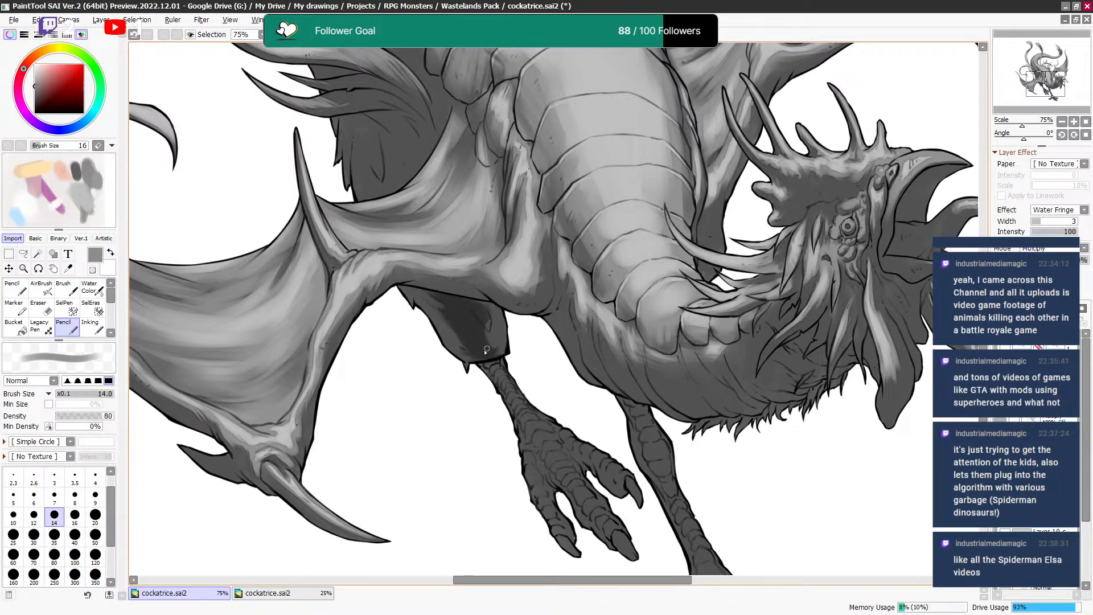
# Blend the thigh's shadow below the near wing, alternating gray and the transparent color at brush size 16.
pyautogui.press('e')
pyautogui.press('e')
pyautogui.press('[')
pyautogui.press('[')
pyautogui.press('e')
pyautogui.press(']')
pyautogui.press(']')
pyautogui.press(']')
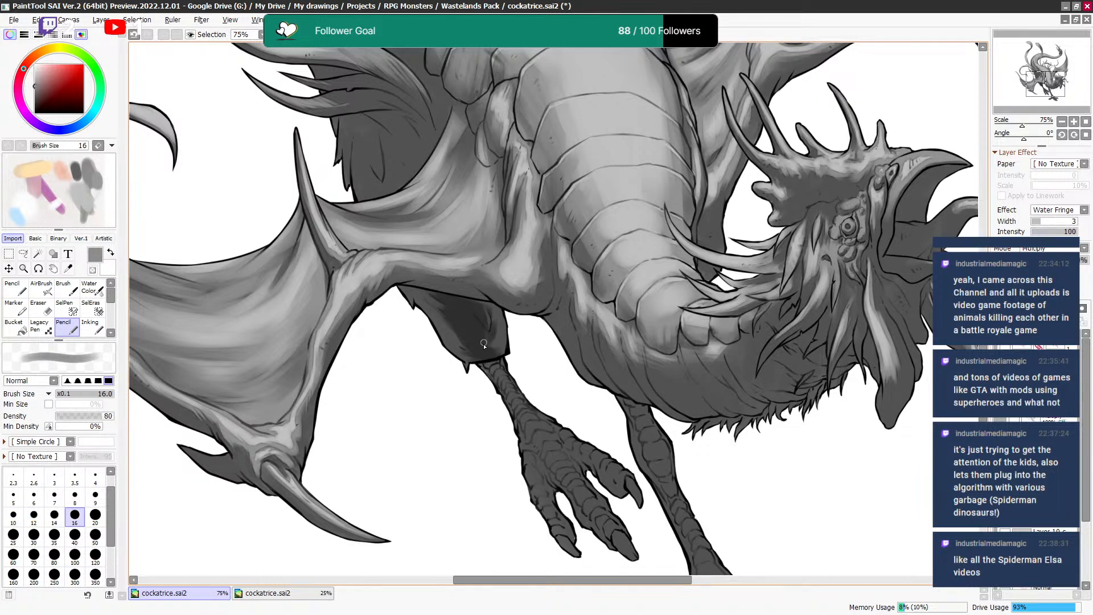
pyautogui.press(']')
pyautogui.press('e')
pyautogui.press('[')
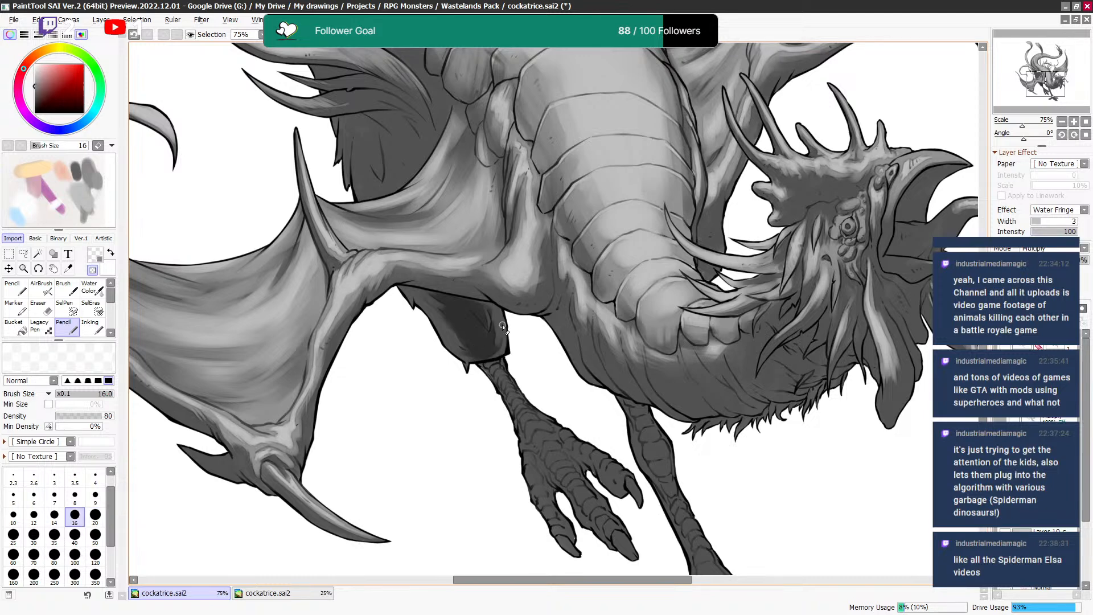
# Shade the dark area between the side scales and the lower side tendrils with gray and the transparent color at brush size 20.
pyautogui.moveTo(496, 289); pyautogui.dragTo(515, 389)
pyautogui.moveTo(450, 263); pyautogui.dragTo(473, 364)
pyautogui.press(']')
pyautogui.moveTo(455, 308); pyautogui.dragTo(458, 346)
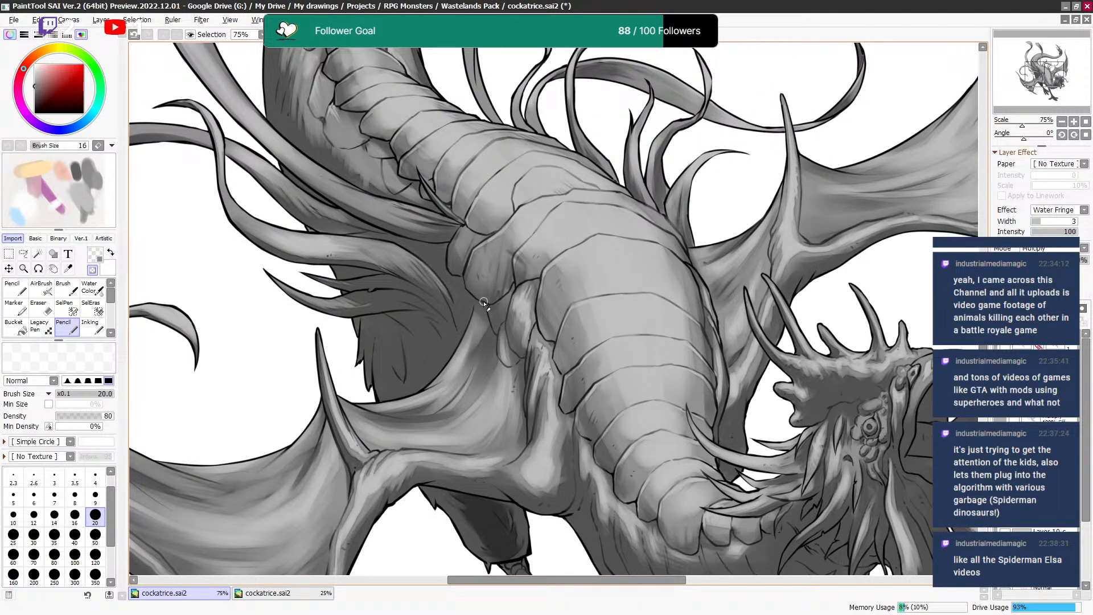
pyautogui.press('-')
pyautogui.press('[')
pyautogui.press('[')
pyautogui.press(']')
pyautogui.press(']')
pyautogui.moveTo(413, 250); pyautogui.dragTo(456, 296)
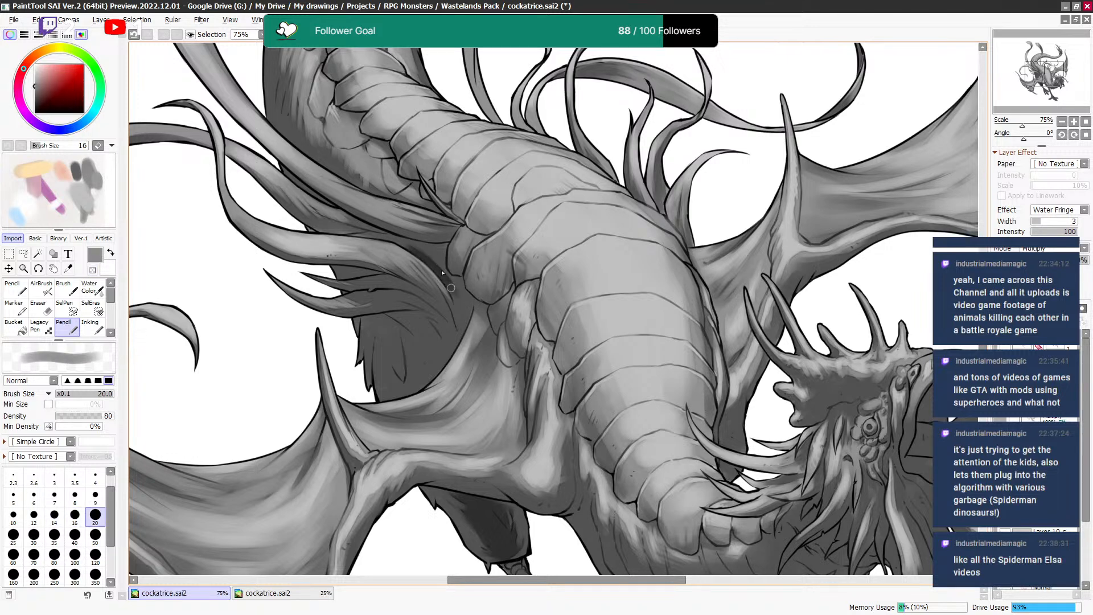
# Deepen the shadow beneath the upper side tendrils' roots with gray at brush sizes 10, 12 and 16.
pyautogui.press('[')
pyautogui.press('[')
pyautogui.press('[')
pyautogui.press('[')
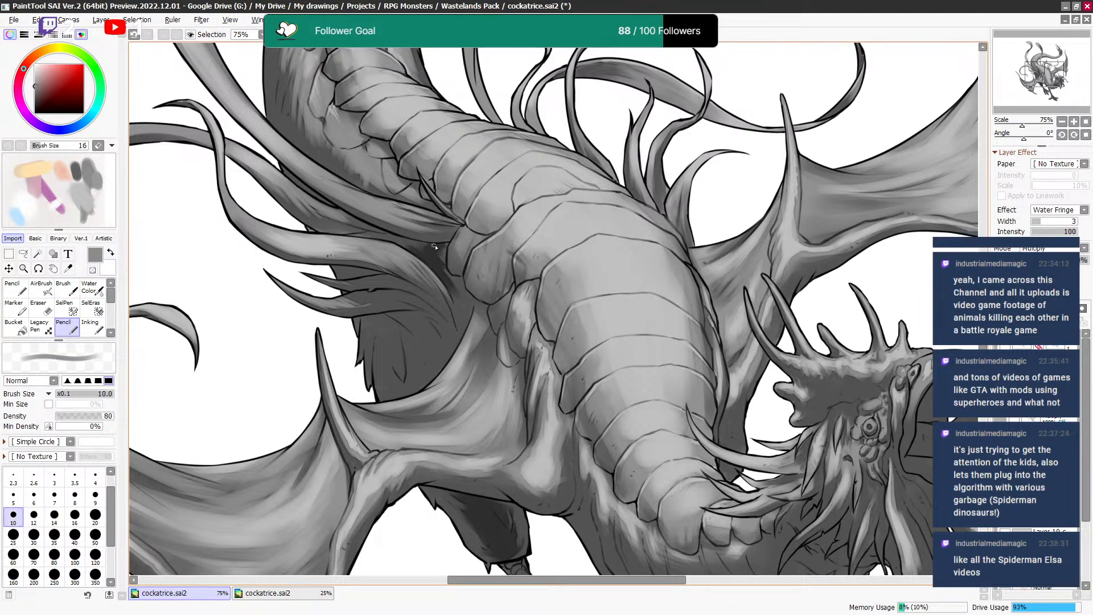
pyautogui.press(']')
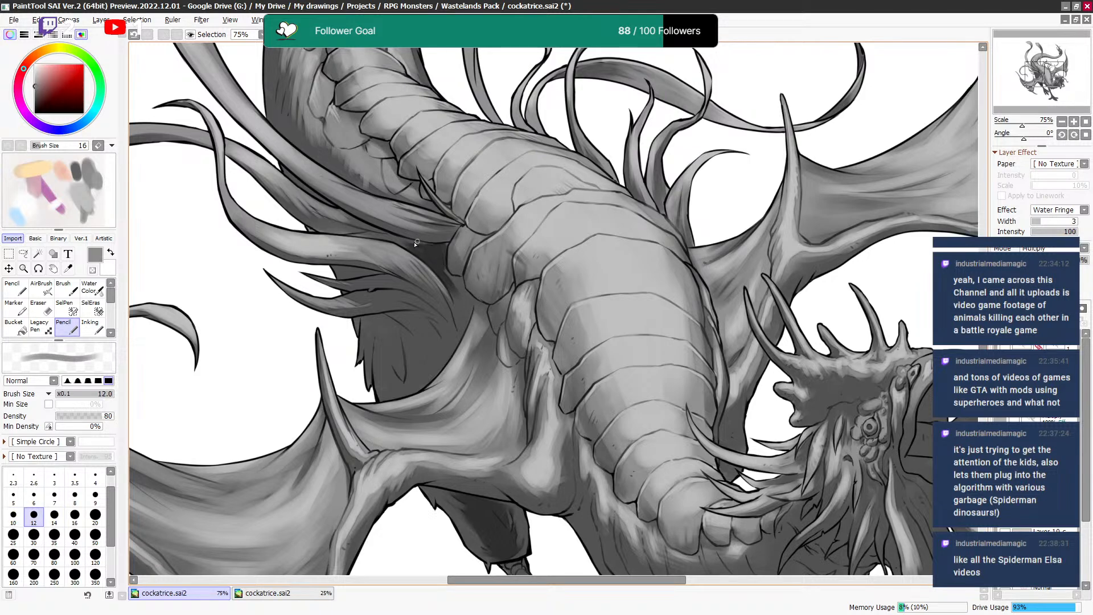
pyautogui.press(']')
pyautogui.press(']')
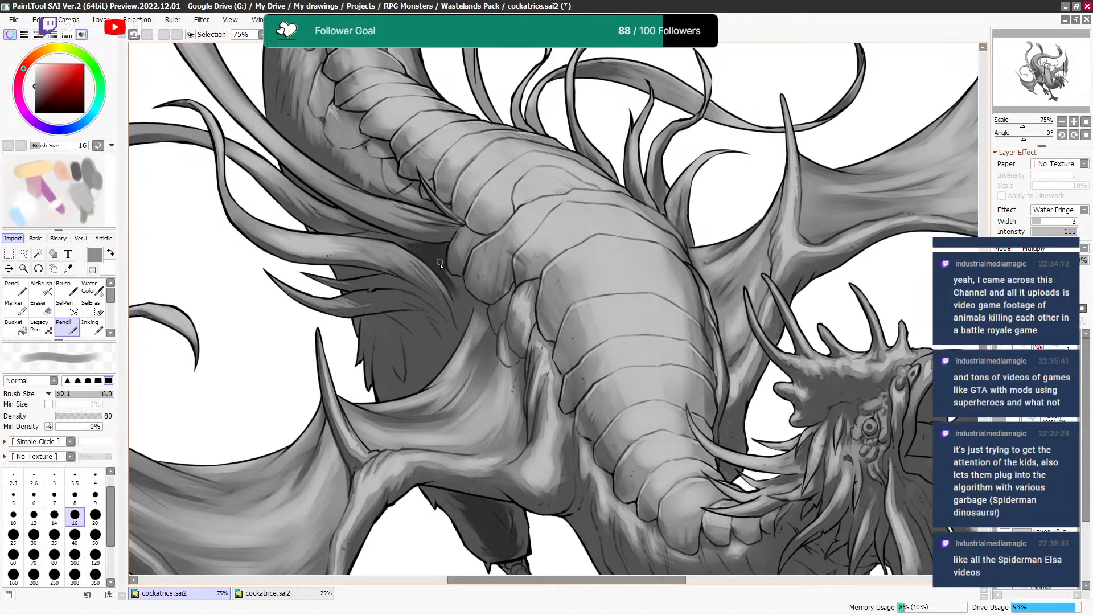
# Extend the gray shadow over the lower side tendrils and the body behind them, finishing at brush size 16.
pyautogui.press(']')
pyautogui.press(']')
pyautogui.press('[')
pyautogui.press('[')
pyautogui.press('[')
pyautogui.press(']')
pyautogui.press(']')
pyautogui.press(']')
pyautogui.press(']')
pyautogui.press('[')
pyautogui.press('[')
pyautogui.press('[')
pyautogui.press('[')
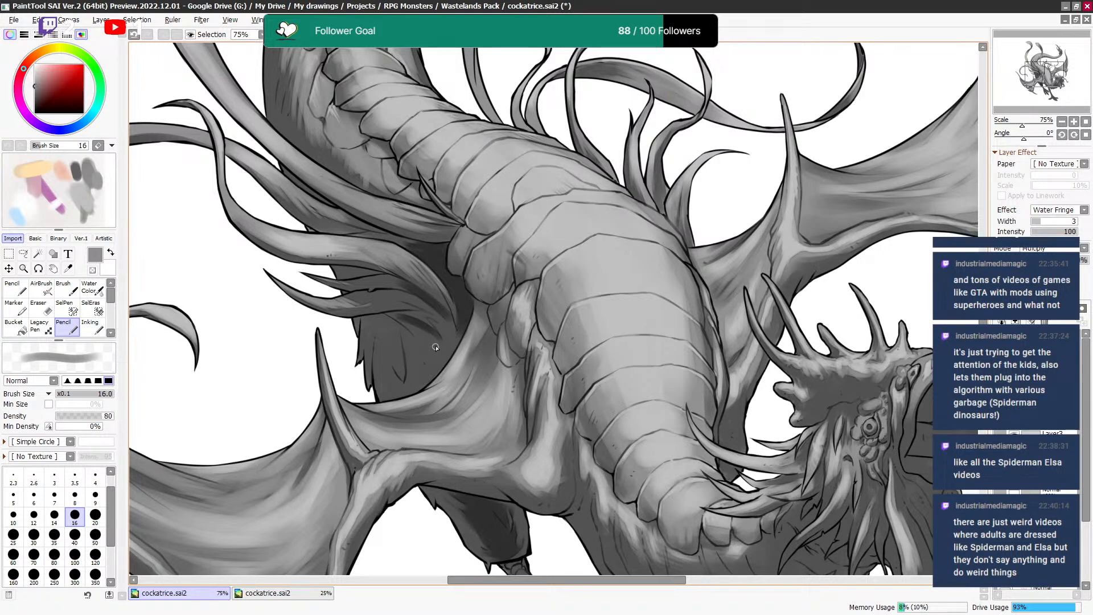
# Darken the body where the lower side tendril meets the wing membrane with gray at brush sizes 30 and 12.
pyautogui.press(']')
pyautogui.press(']')
pyautogui.press(']')
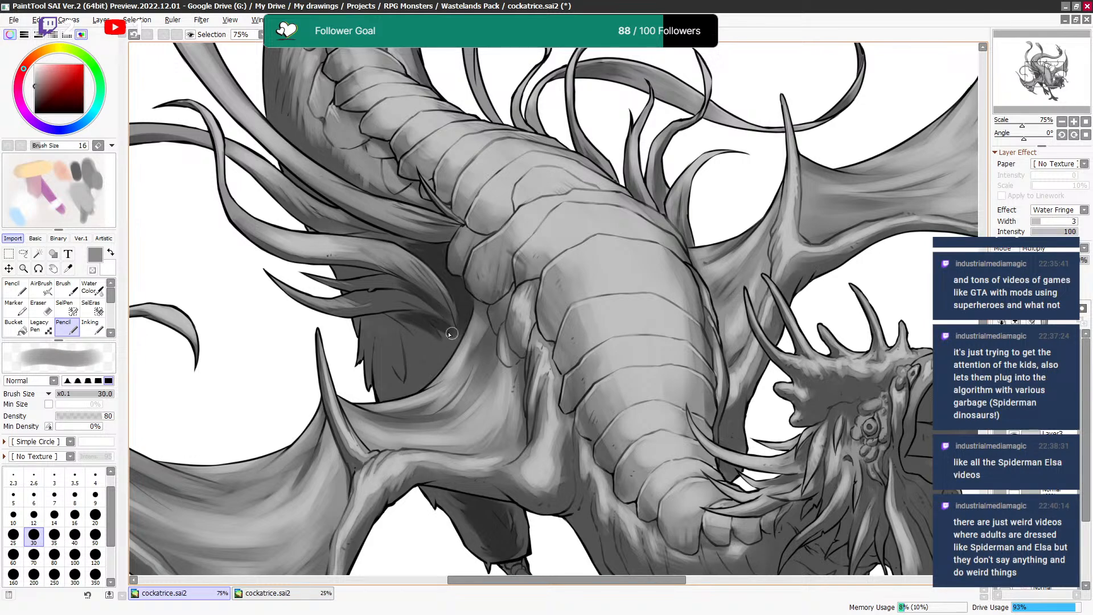
pyautogui.press('[')
pyautogui.press('[')
pyautogui.press('a')
pyautogui.press('[')
pyautogui.press('[')
pyautogui.press('a')
pyautogui.press('a')
pyautogui.press('[')
pyautogui.press('a')
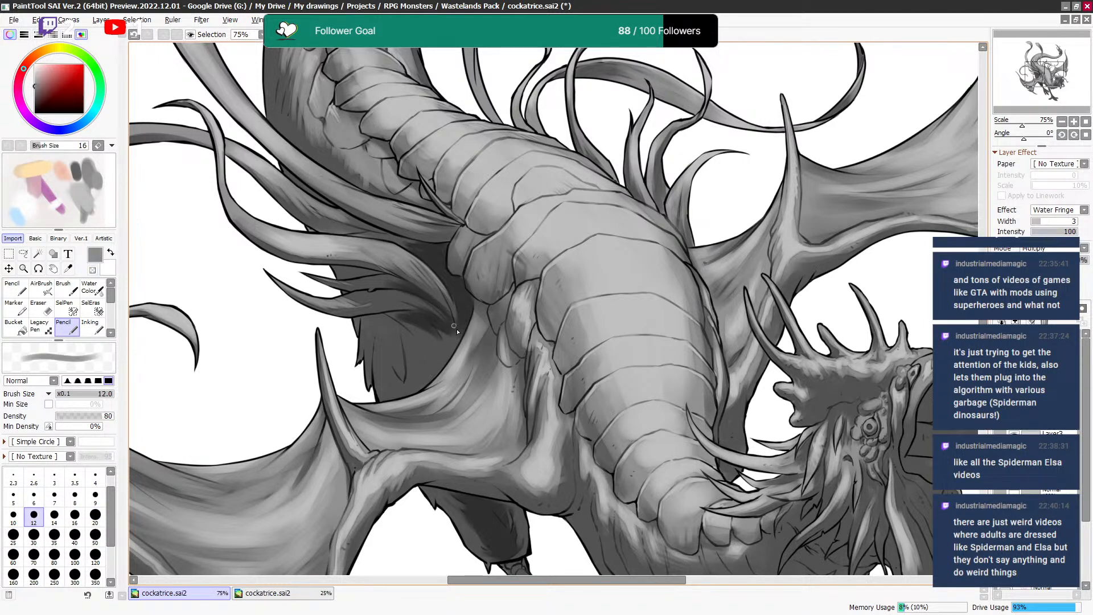
# Refine the shadow at the lower side tendril's root with gray at brush size 14 and the transparent color at size 25.
pyautogui.press(']')
pyautogui.press(']')
pyautogui.press('[')
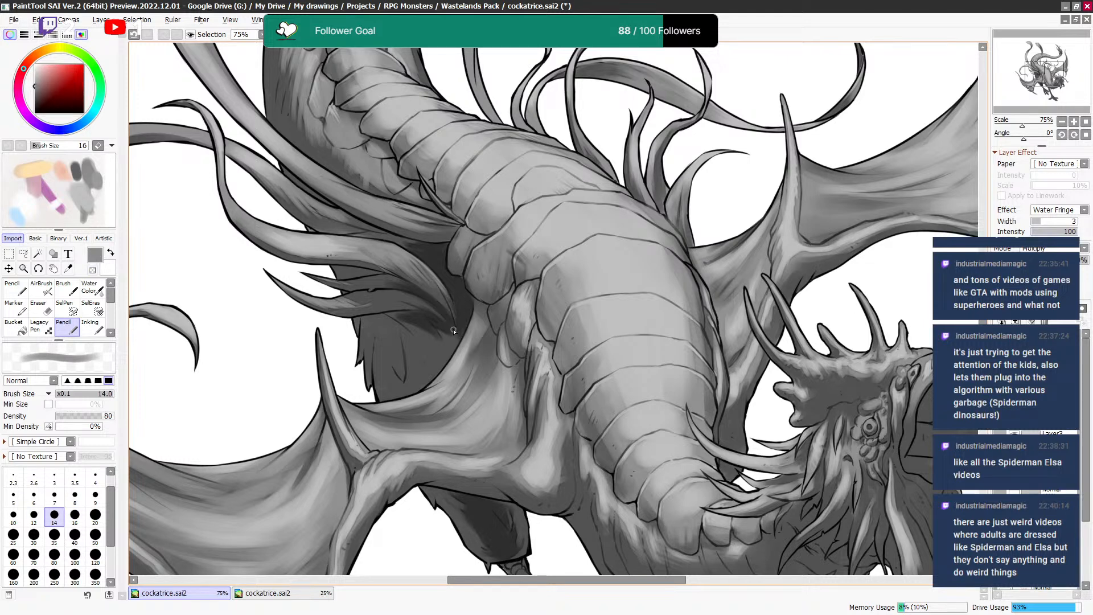
pyautogui.press('a')
pyautogui.press(']')
pyautogui.press(']')
pyautogui.press(']')
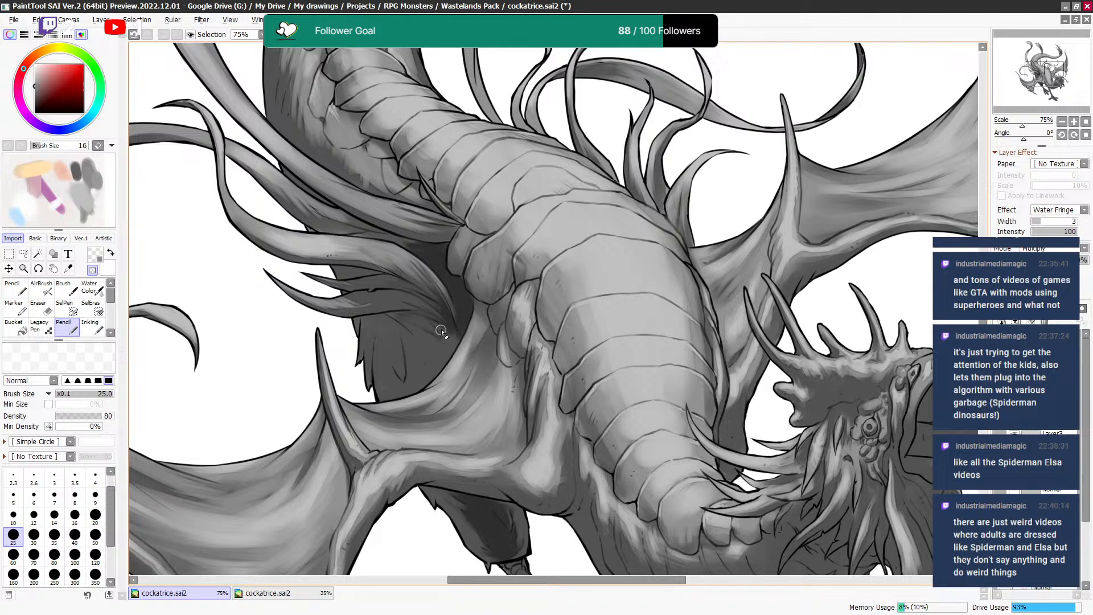
# Darken the feathered body area beneath the lower side tendrils with broad gray strokes, finishing at brush size 30.
pyautogui.press('a')
pyautogui.press(']')
pyautogui.press(']')
pyautogui.press(']')
pyautogui.moveTo(405, 356)
pyautogui.mouseDown()
pyautogui.moveTo(433, 376)
pyautogui.moveTo(419, 384)
pyautogui.mouseUp()
pyautogui.press('[')
pyautogui.moveTo(410, 336)
pyautogui.mouseDown()
pyautogui.moveTo(416, 380)
pyautogui.moveTo(407, 342)
pyautogui.mouseUp()
pyautogui.press(']')
pyautogui.moveTo(399, 393)
pyautogui.mouseDown()
pyautogui.moveTo(466, 326)
pyautogui.moveTo(433, 365)
pyautogui.moveTo(422, 356)
pyautogui.moveTo(440, 329)
pyautogui.moveTo(409, 318)
pyautogui.mouseUp()
pyautogui.press('[')
pyautogui.press('[')
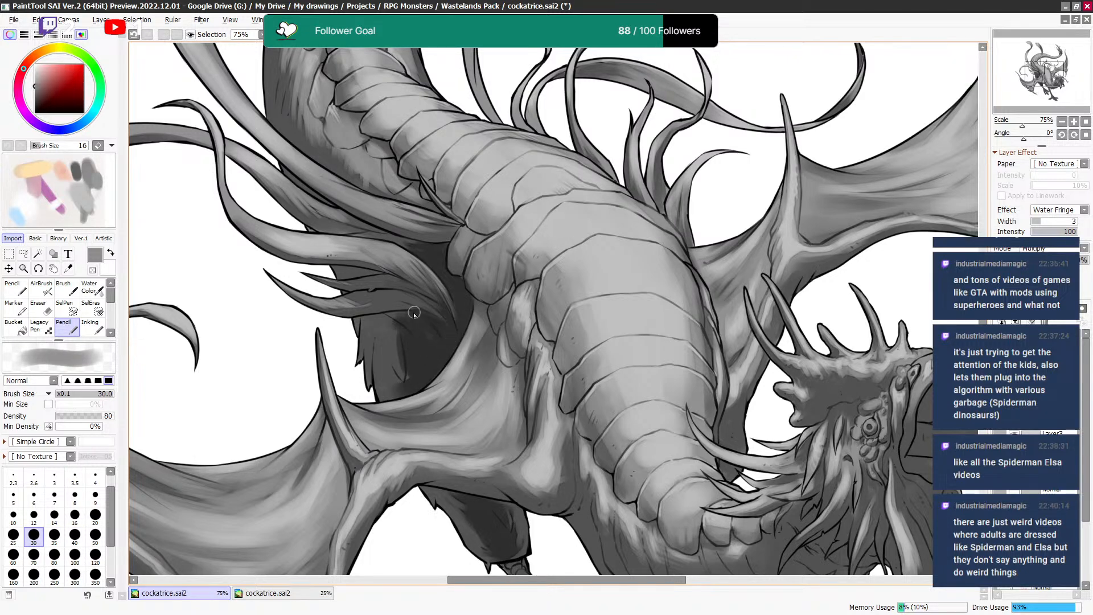
# Refine the shading along the lower side tendrils' underside with the transparent color and gray, finishing at brush size 20.
pyautogui.press('-')
pyautogui.press('[')
pyautogui.press('[')
pyautogui.press('[')
pyautogui.press('[')
pyautogui.press('[')
pyautogui.press('[')
pyautogui.press('[')
pyautogui.press(']')
pyautogui.press(']')
pyautogui.press(']')
pyautogui.press(']')
pyautogui.press(']')
pyautogui.press('-')
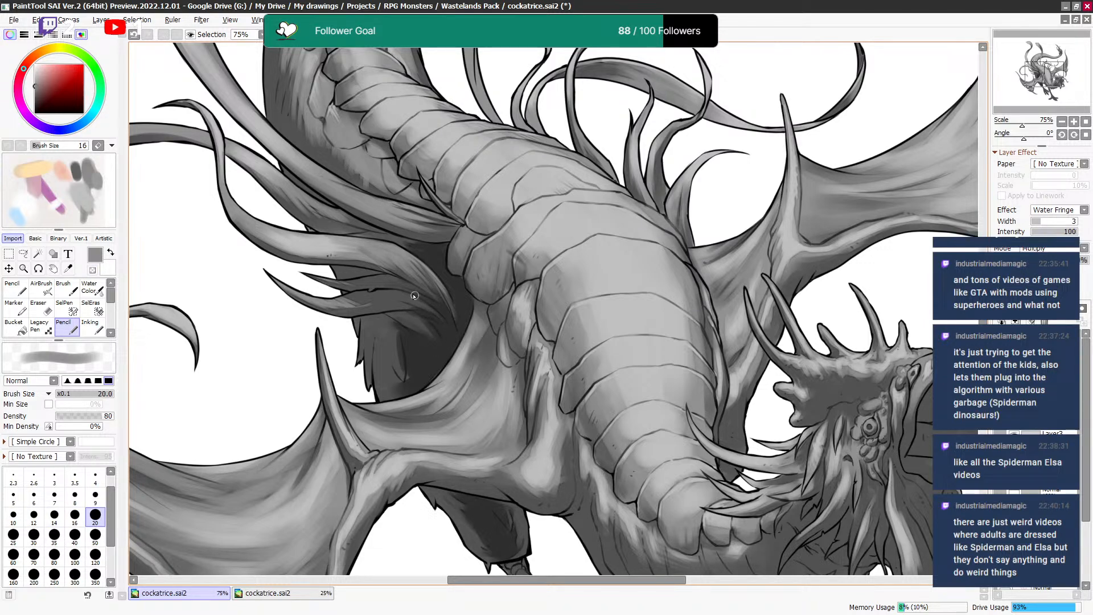
# Deepen the shadow between the lower side tendrils and the feathered body, finishing with gray at brush size 30.
pyautogui.press('-')
pyautogui.press('[')
pyautogui.press('[')
pyautogui.press(']')
pyautogui.press(']')
pyautogui.press('-')
pyautogui.press('-')
pyautogui.press('[')
pyautogui.press('-')
pyautogui.press(']')
pyautogui.press(']')
pyautogui.press(']')
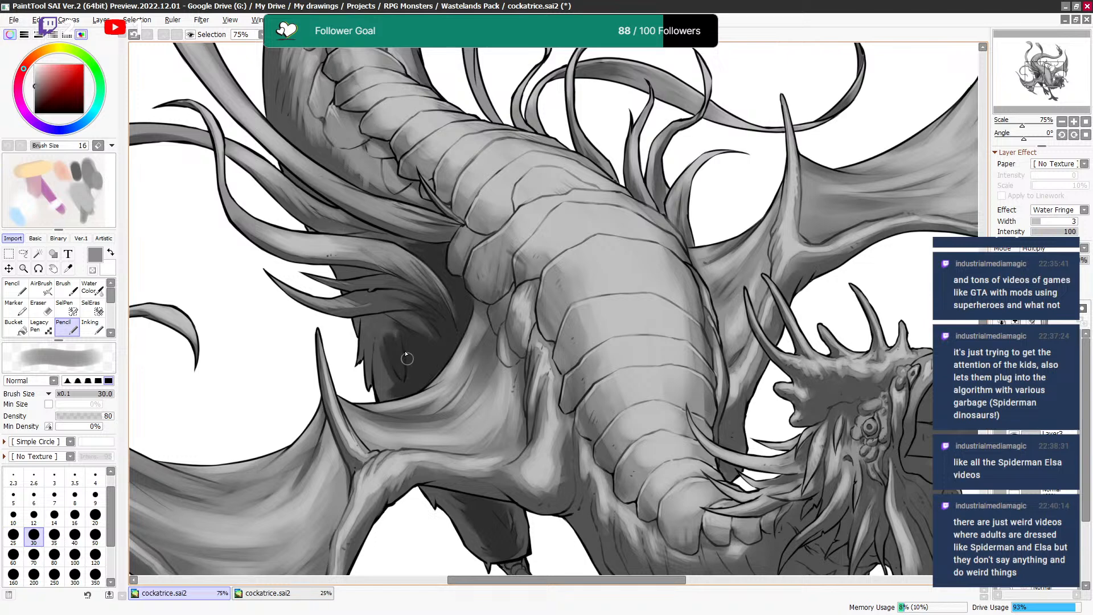
# Stroke feather streaks on the dark body below the lower side tendrils, alternating transparent color and gray up to brush size 25.
pyautogui.press('-')
pyautogui.press('[')
pyautogui.press('[')
pyautogui.press('[')
pyautogui.press('[')
pyautogui.moveTo(384, 336)
pyautogui.mouseDown()
pyautogui.moveTo(380, 373)
pyautogui.moveTo(389, 365)
pyautogui.mouseUp()
pyautogui.press('[')
pyautogui.press('-')
pyautogui.press(']')
pyautogui.press(']')
pyautogui.press(']')
pyautogui.press(']')
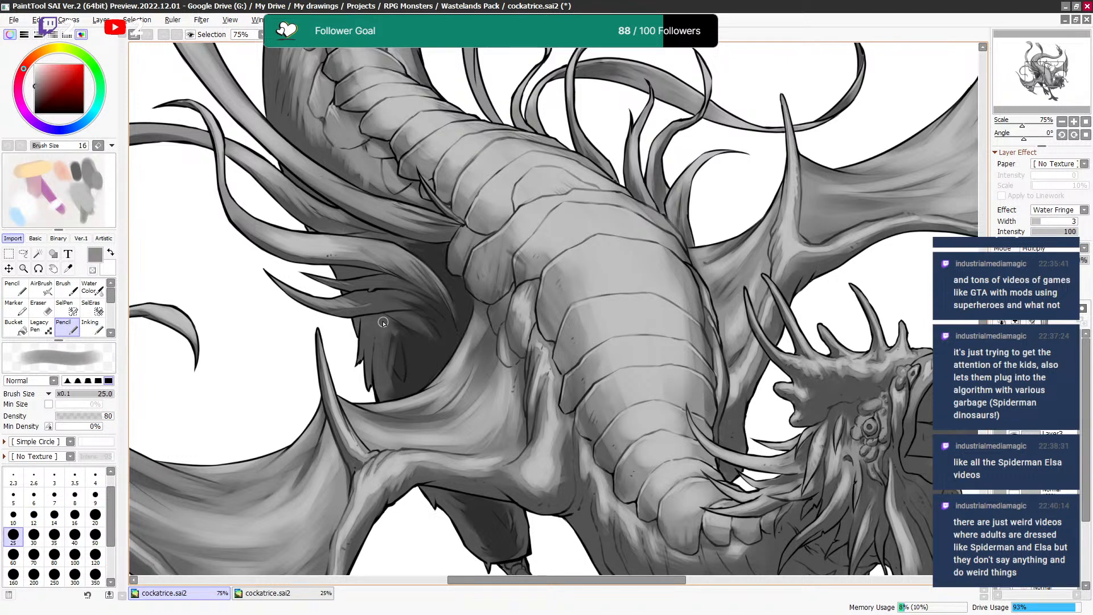
# Darken the inner part of the feathered area above the wing membrane with gray at brush size 40.
pyautogui.press(']')
pyautogui.press(']')
pyautogui.press(']')
pyautogui.moveTo(388, 333); pyautogui.dragTo(403, 385)
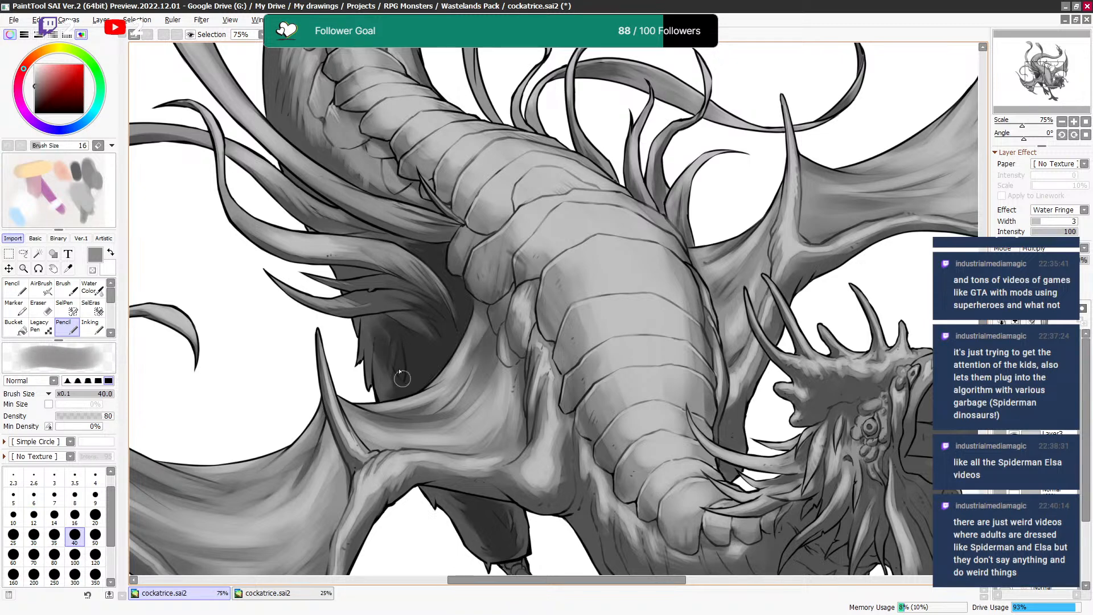
# Lighten vertical streaks in the feathered area with the transparent color at brush size 20.
pyautogui.press('-')
pyautogui.press('[')
pyautogui.press('[')
pyautogui.press('[')
pyautogui.press('[')
pyautogui.press('[')
pyautogui.press('[')
pyautogui.press('[')
pyautogui.press(']')
pyautogui.press(']')
pyautogui.press(']')
pyautogui.moveTo(383, 392); pyautogui.dragTo(386, 305)
pyautogui.moveTo(379, 348); pyautogui.dragTo(385, 320)
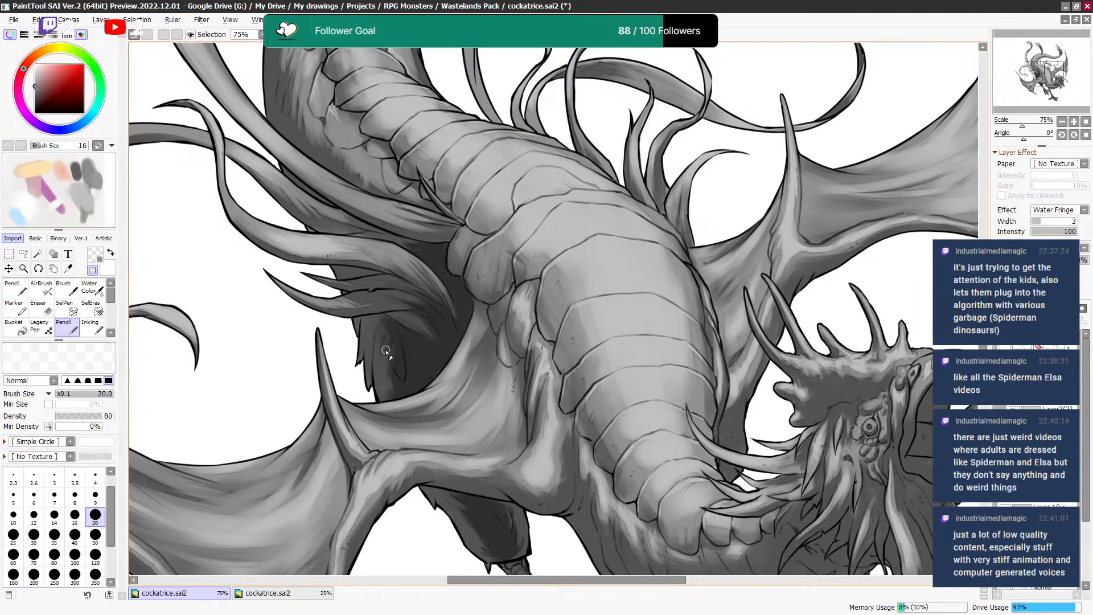
# Add fine gray shading along the outer feathers beneath the lower side tendril at brush sizes 10 and 16.
pyautogui.press('-')
pyautogui.press('[')
pyautogui.press('[')
pyautogui.press('[')
pyautogui.press('[')
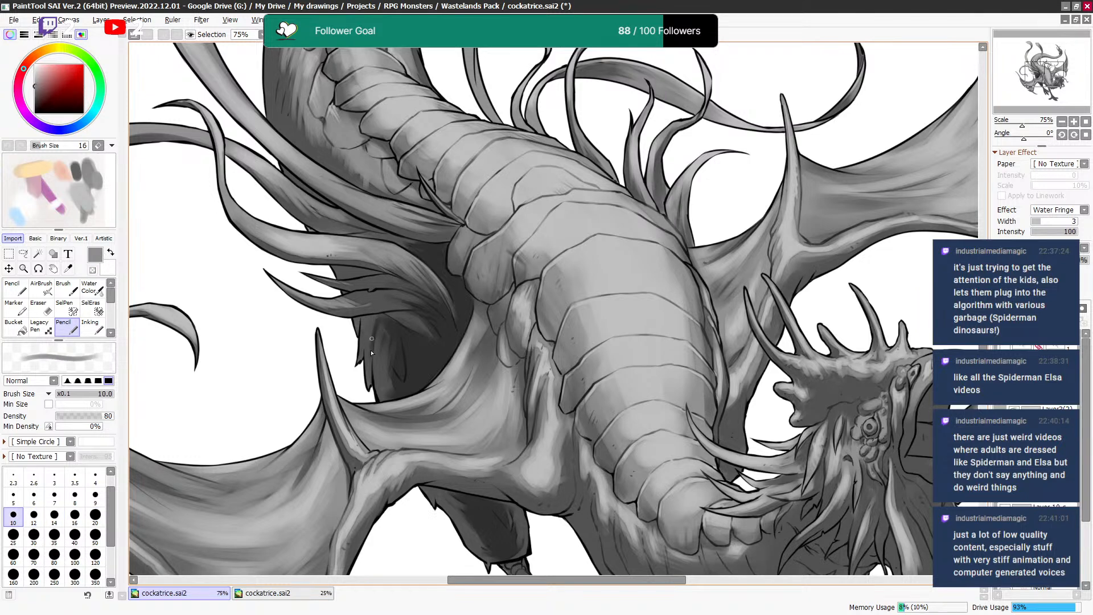
pyautogui.press(']')
pyautogui.press(']')
pyautogui.press(']')
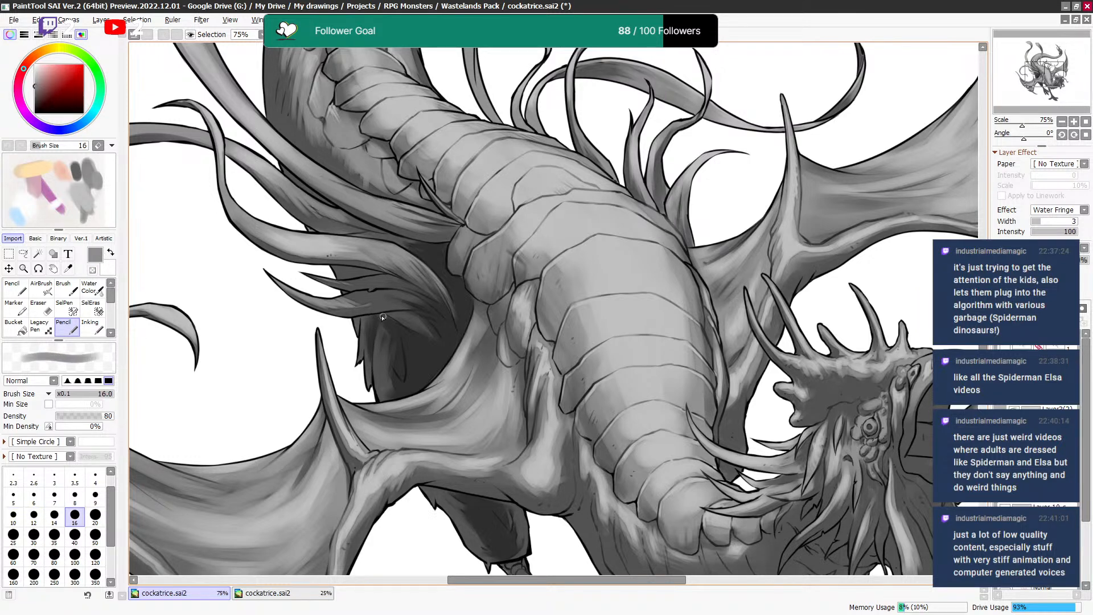
pyautogui.press(']')
# Carve feather strands beneath the lower side tendrils with the transparent color at brush sizes 14, 8 and 9.
pyautogui.press('e')
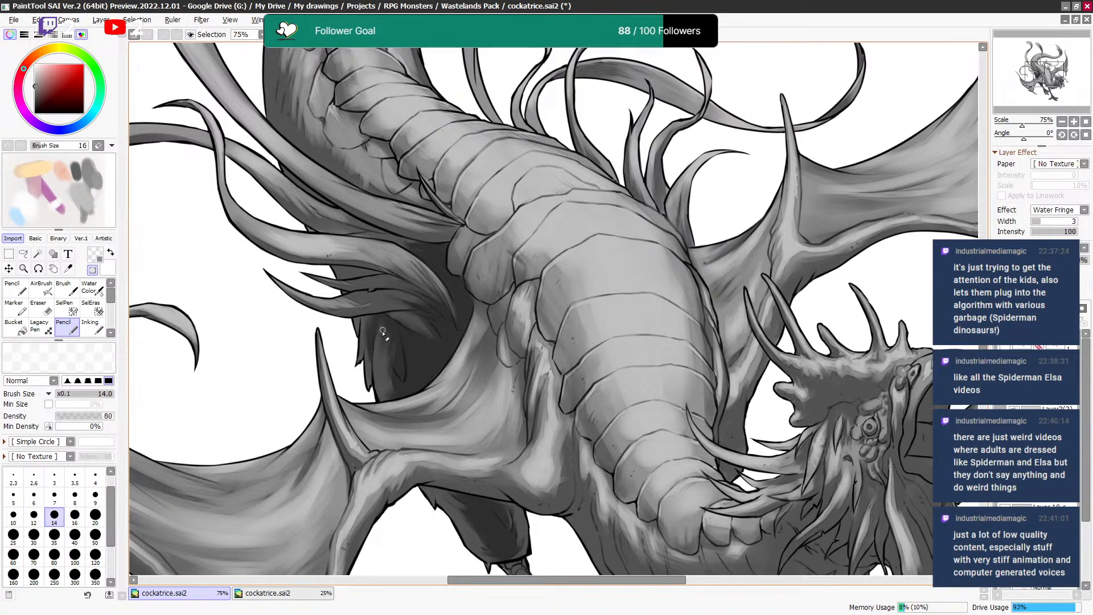
pyautogui.press('-')
pyautogui.moveTo(384, 328); pyautogui.dragTo(385, 377)
pyautogui.moveTo(387, 344); pyautogui.dragTo(382, 392)
pyautogui.press('-')
pyautogui.press('[')
pyautogui.press('[')
pyautogui.press('[')
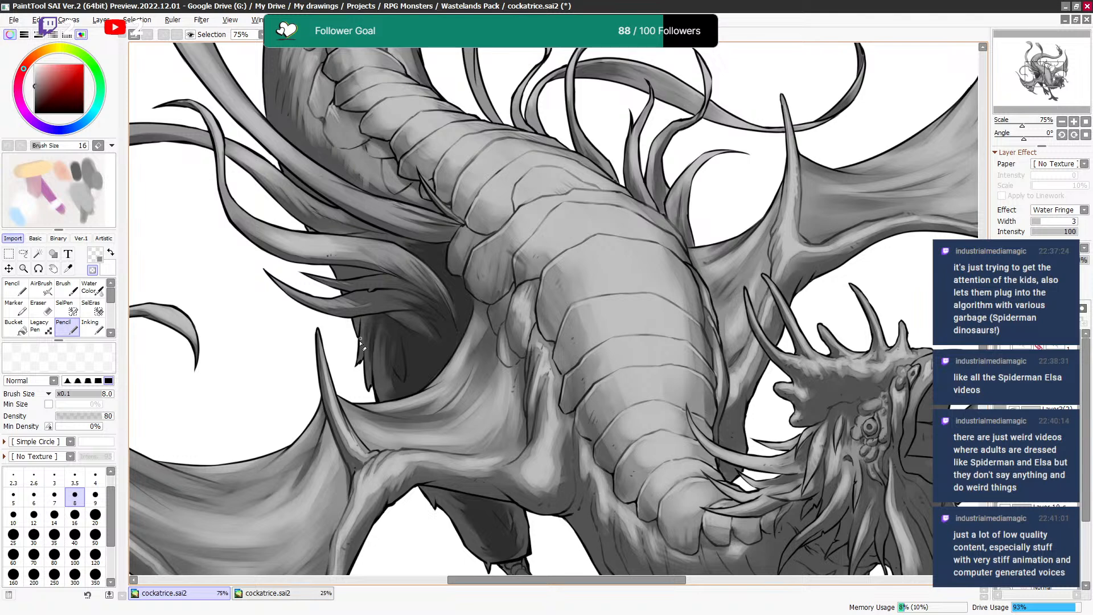
pyautogui.press(']')
pyautogui.press(']')
pyautogui.press(']')
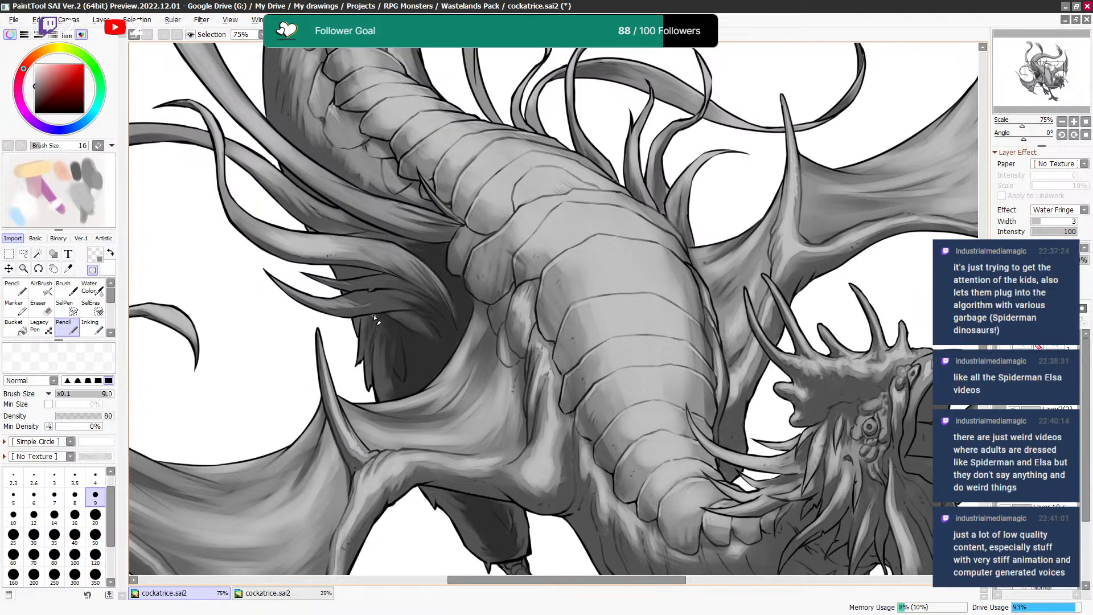
# Blend gray shading over the lower side tendril and the feathers below at brush sizes 12, 16 and 14.
pyautogui.press('e')
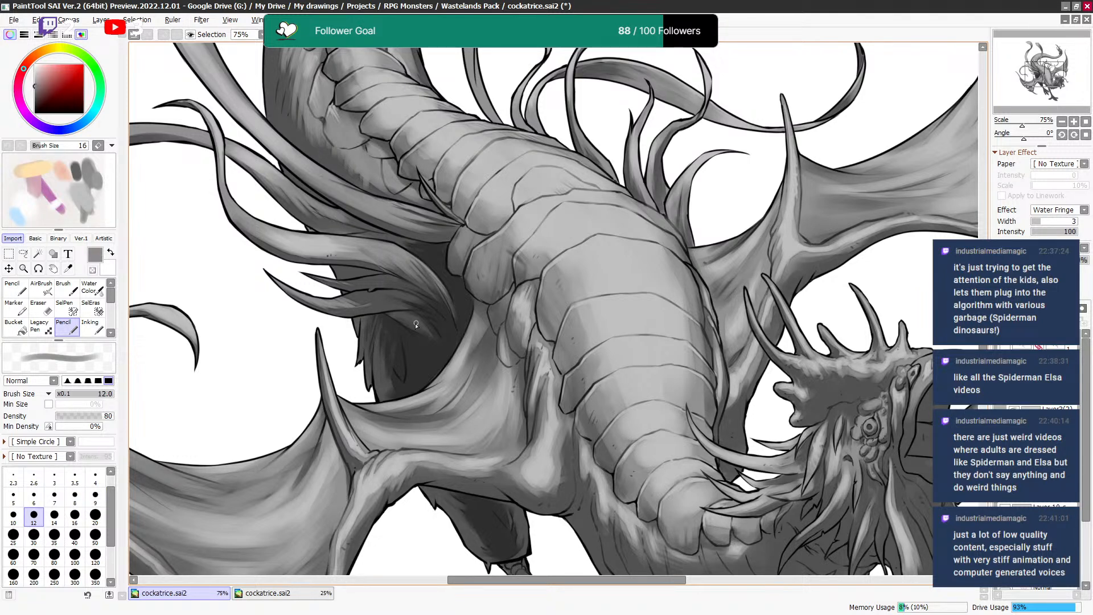
pyautogui.press(']')
pyautogui.press(']')
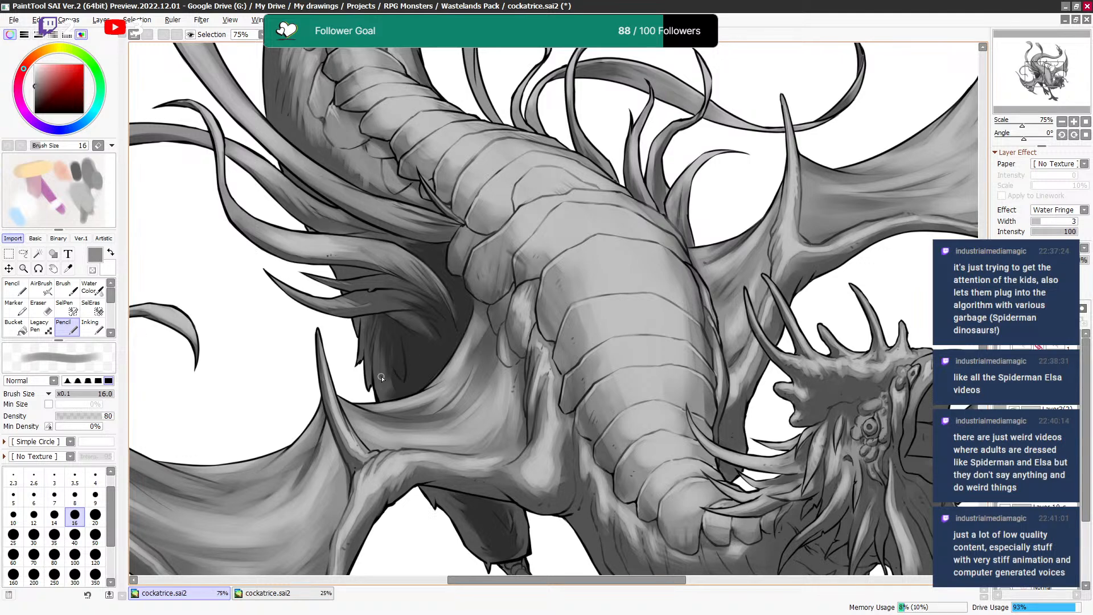
pyautogui.press('[')
pyautogui.press('[')
pyautogui.press('[')
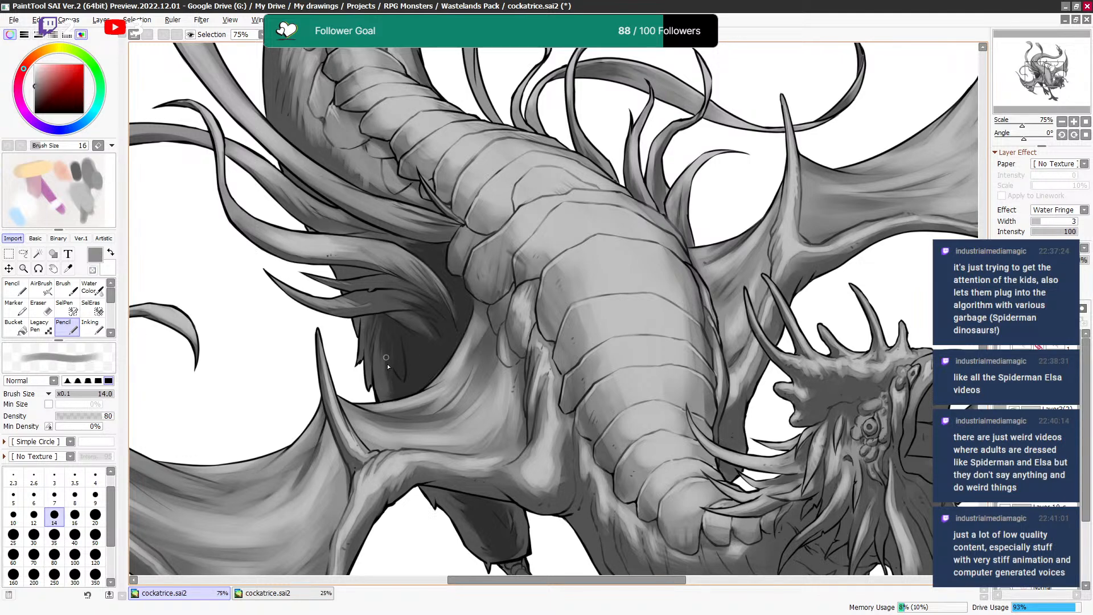
# Shade across the lower side tendrils with gray, finishing at brush size 12.
pyautogui.moveTo(442, 275); pyautogui.dragTo(416, 325)
pyautogui.press(']')
pyautogui.press(']')
pyautogui.press(']')
pyautogui.press(']')
pyautogui.moveTo(352, 335); pyautogui.dragTo(395, 343)
pyautogui.press(']')
pyautogui.press(']')
pyautogui.press(']')
pyautogui.press('[')
pyautogui.press('[')
pyautogui.press('[')
pyautogui.press('[')
pyautogui.press('[')
pyautogui.press('[')
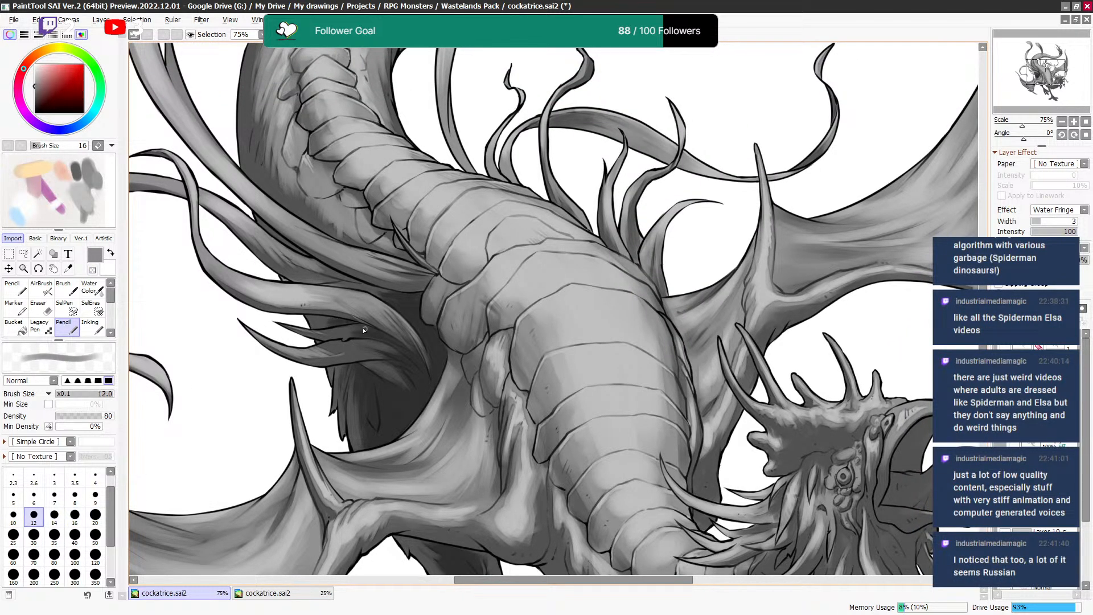
# Detail the gap between the side tendrils with the transparent color at brush size 12 and gray at size 8.
pyautogui.press('c')
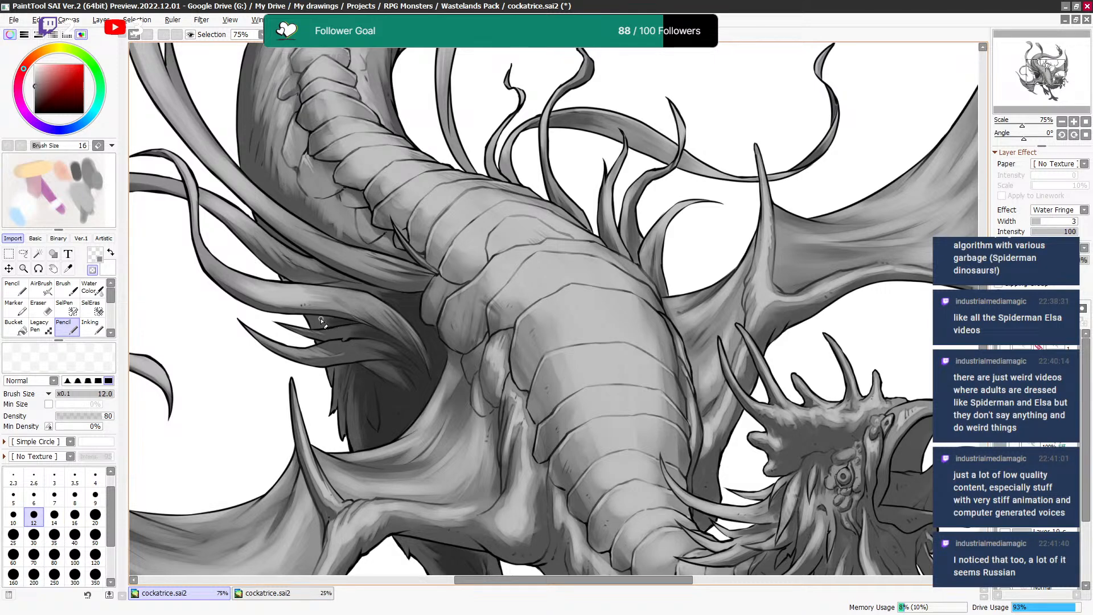
pyautogui.press('c')
pyautogui.press('[')
pyautogui.press('[')
pyautogui.press('[')
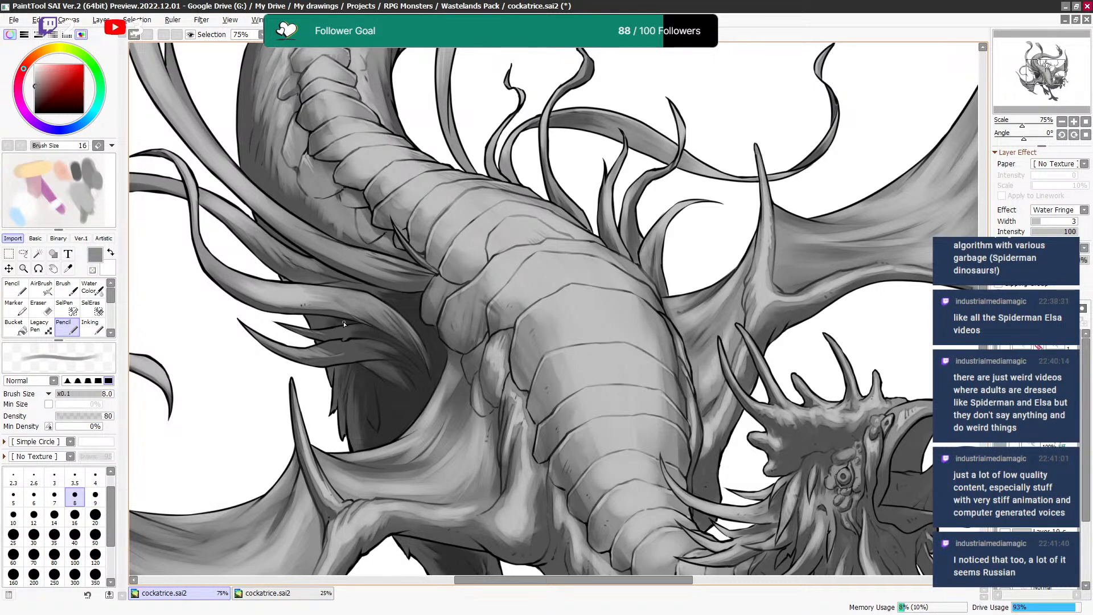
# Model the thick curve of the lower side tendrils with the transparent color and gray at brush size 25.
pyautogui.press(']')
pyautogui.press(']')
pyautogui.press(']')
pyautogui.press(']')
pyautogui.press(']')
pyautogui.press(']')
pyautogui.press(']')
pyautogui.press('c')
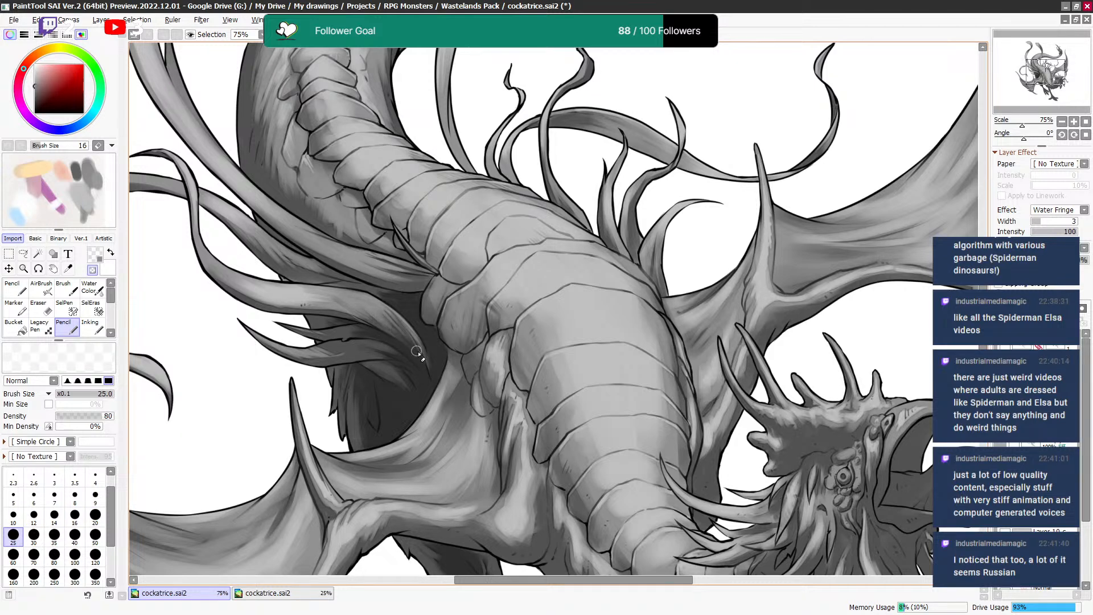
pyautogui.press('c')
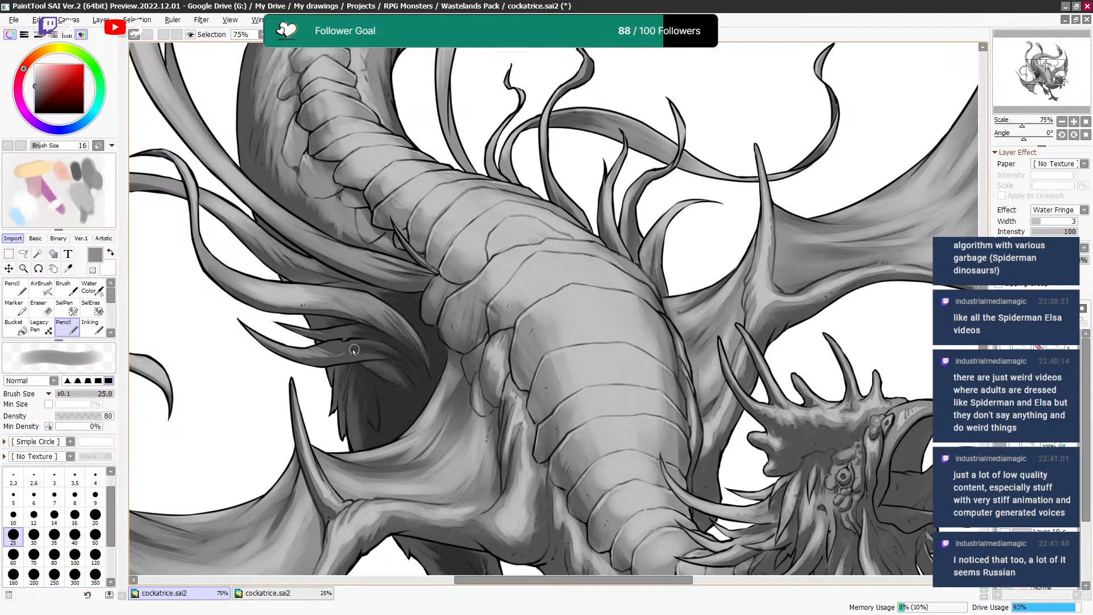
# Lighten the lowest side tendril's ridge with the transparent color at brush sizes 14 and 12.
pyautogui.press('c')
pyautogui.press('[')
pyautogui.press('[')
pyautogui.press('[')
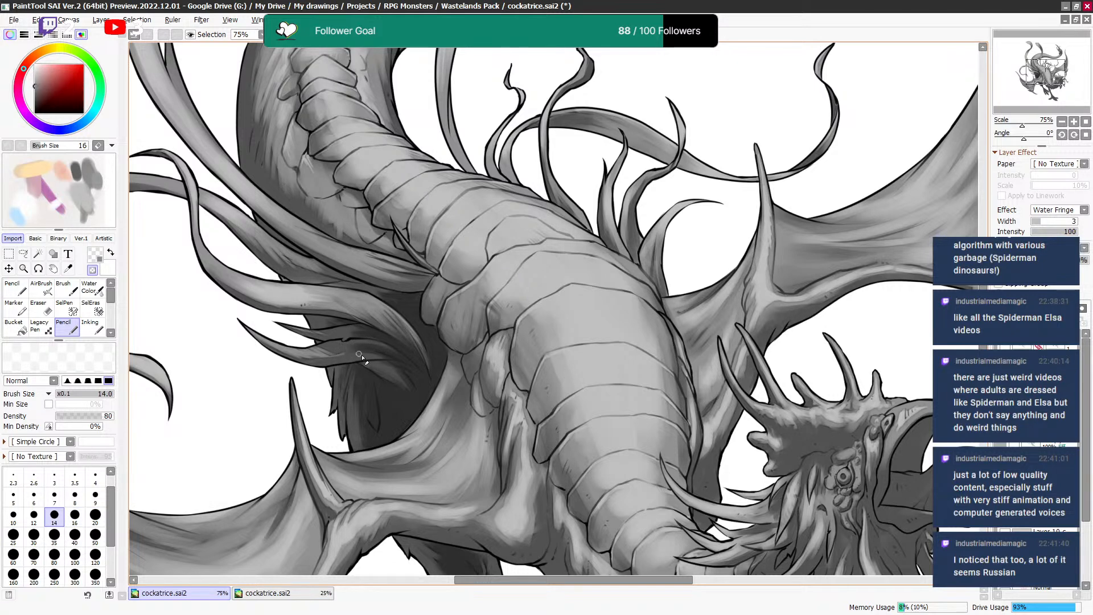
pyautogui.press('[')
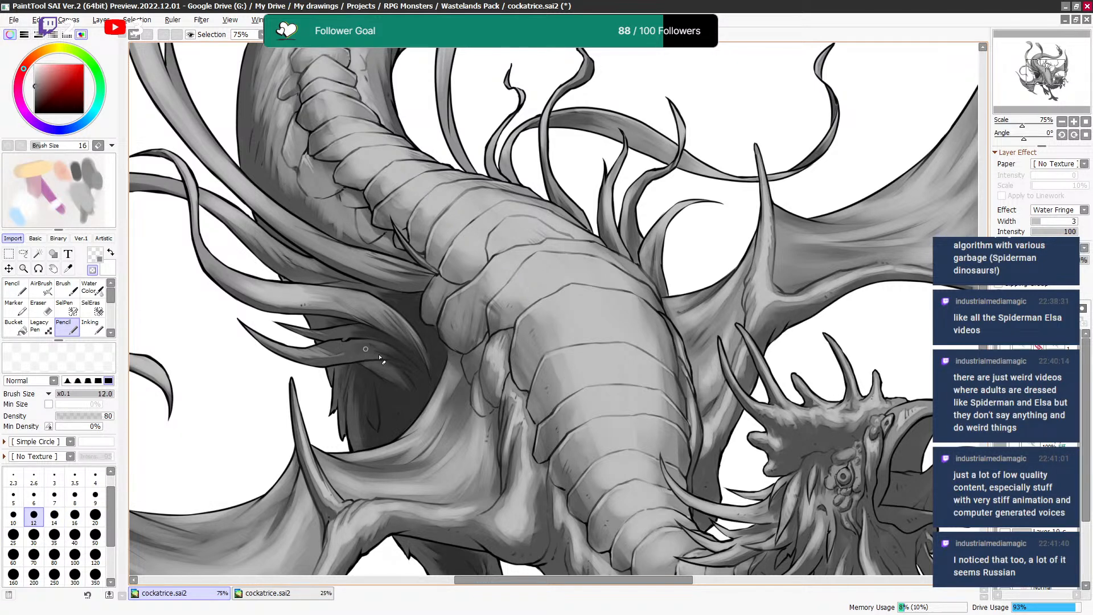
# Shade the lower side tendrils with gray at size 12, and their roots beside the scales with strokes at size 50.
pyautogui.press('c')
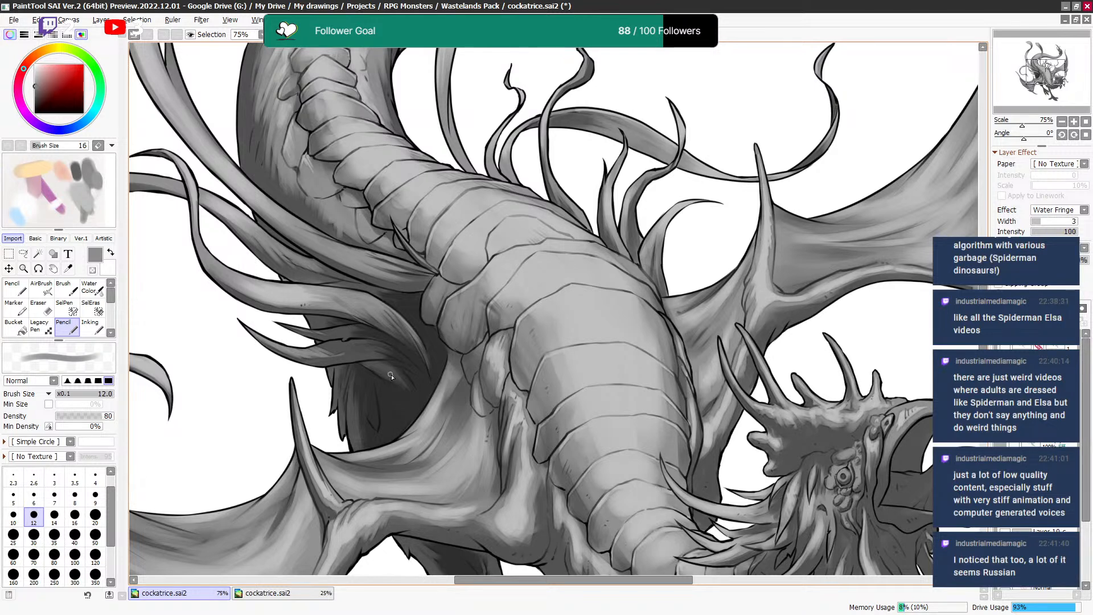
pyautogui.press(']')
pyautogui.press(']')
pyautogui.press(']')
pyautogui.press(']')
pyautogui.press(']')
pyautogui.press(']')
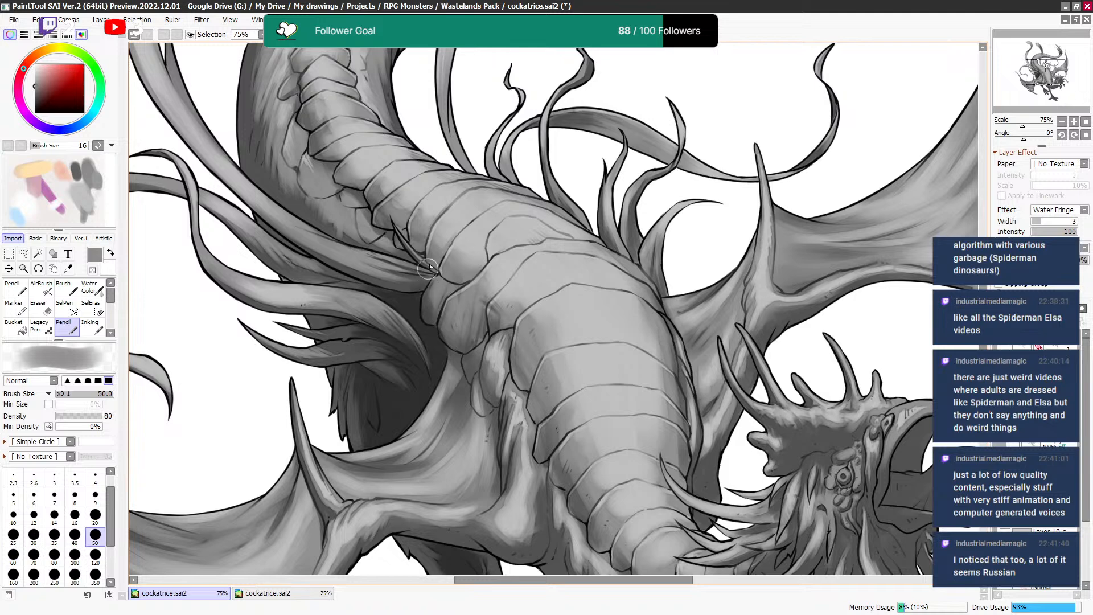
pyautogui.press(']')
pyautogui.press(']')
pyautogui.press('[')
pyautogui.press('[')
pyautogui.moveTo(418, 219); pyautogui.dragTo(453, 305)
pyautogui.press('[')
pyautogui.press('[')
pyautogui.press(']')
pyautogui.press(']')
pyautogui.press('[')
pyautogui.press('[')
pyautogui.press(']')
pyautogui.press(']')
pyautogui.press('[')
pyautogui.press('[')
pyautogui.press('[')
# Shade the upper side tendrils with gray at brush size 35.
pyautogui.moveTo(378, 373); pyautogui.dragTo(471, 313)
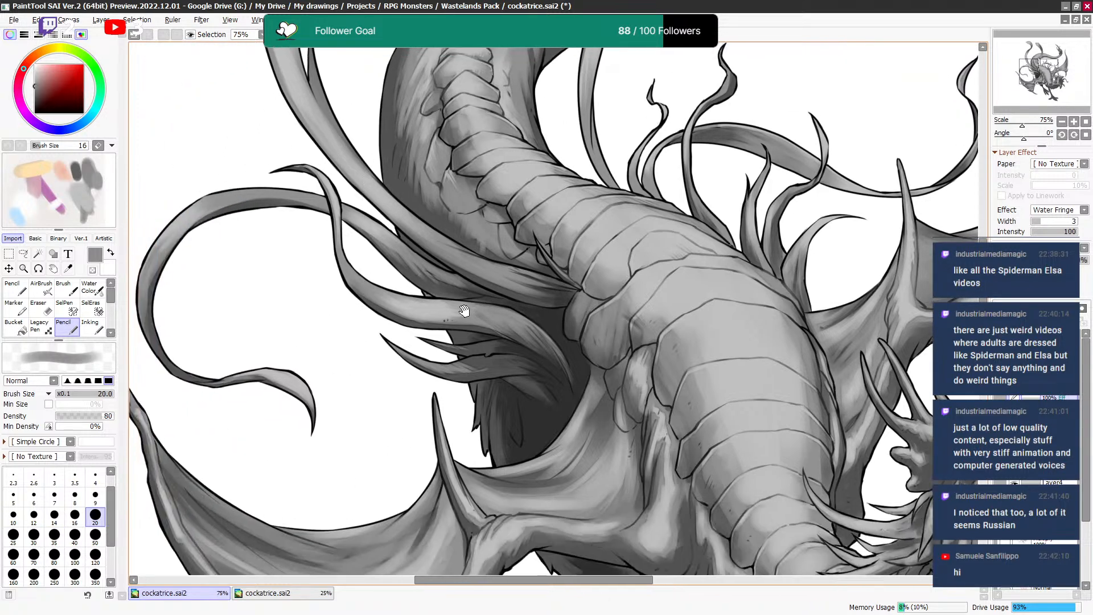
pyautogui.press(']')
pyautogui.press(']')
pyautogui.press(']')
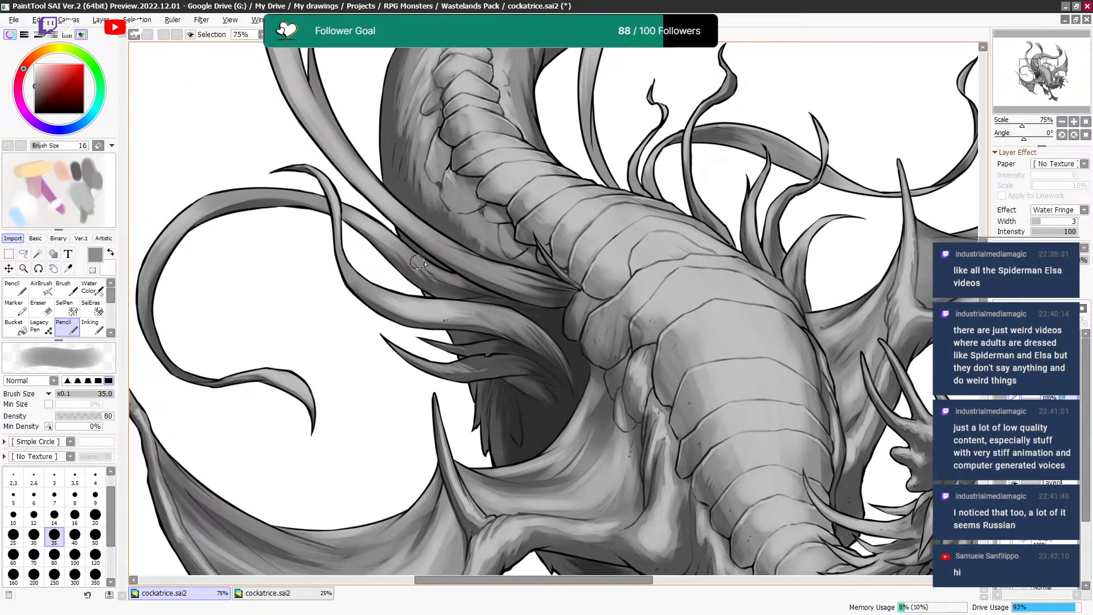
# Shade the feathery tendrils beside the tail base with the Pencil, reducing the brush size from 35 to 25.
pyautogui.moveTo(430, 273); pyautogui.dragTo(436, 301)
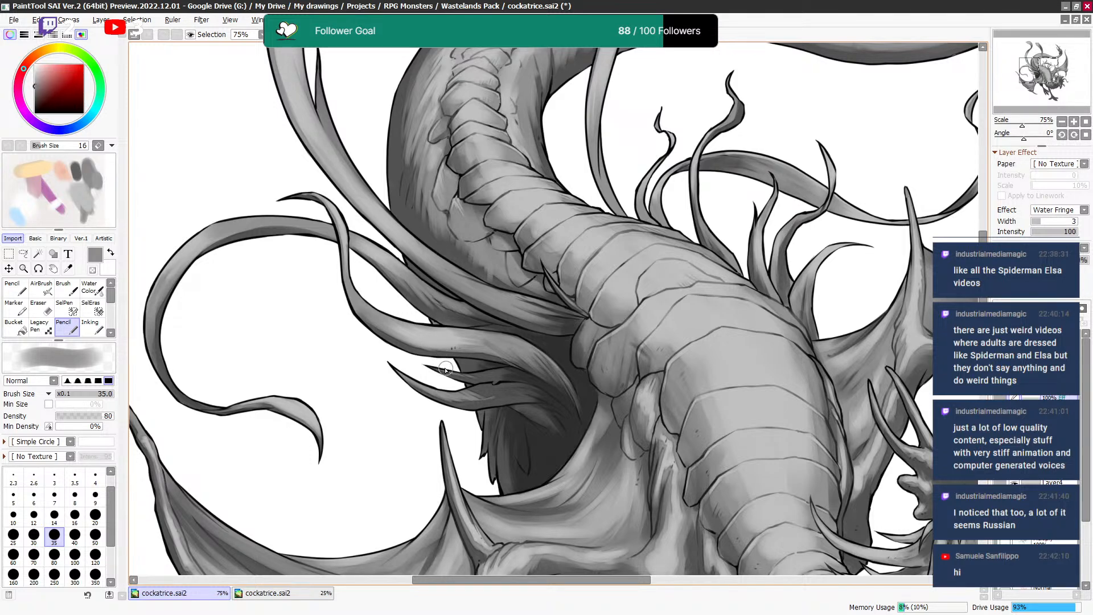
pyautogui.press(']')
pyautogui.press('[')
pyautogui.press('[')
pyautogui.press('[')
pyautogui.press('[')
pyautogui.moveTo(425, 371); pyautogui.dragTo(403, 344)
pyautogui.press(']')
pyautogui.press(']')
pyautogui.press('[')
pyautogui.press('[')
pyautogui.press('[')
pyautogui.press('[')
pyautogui.press('[')
pyautogui.press('[')
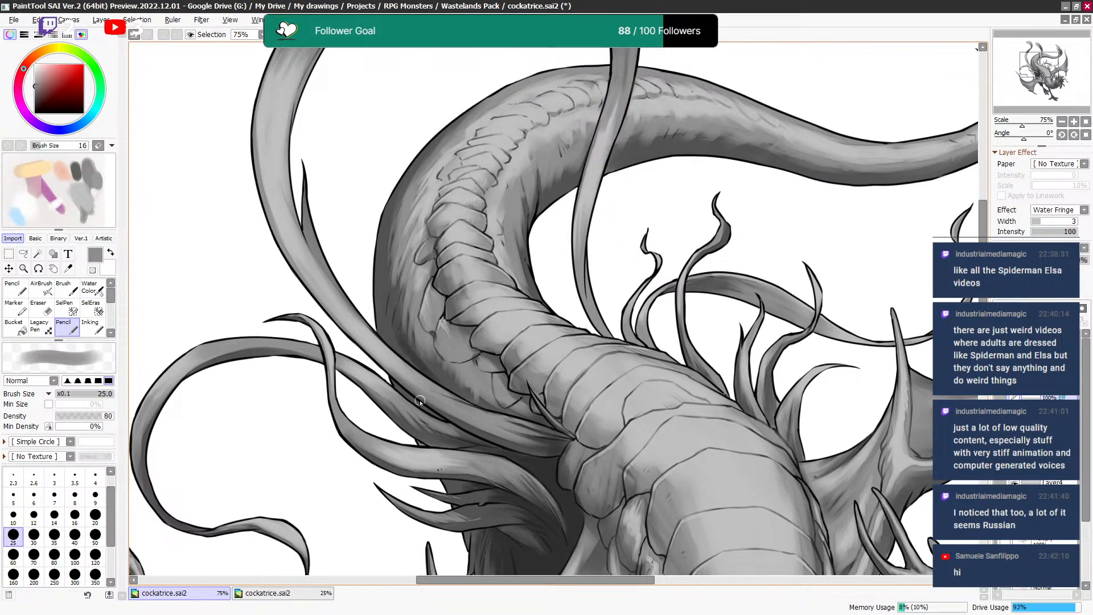
# Refine the dark gaps between the tendrils at the tail base with a fine Pencil, using sizes 8 and 6.
pyautogui.press('[')
pyautogui.press('[')
pyautogui.press('[')
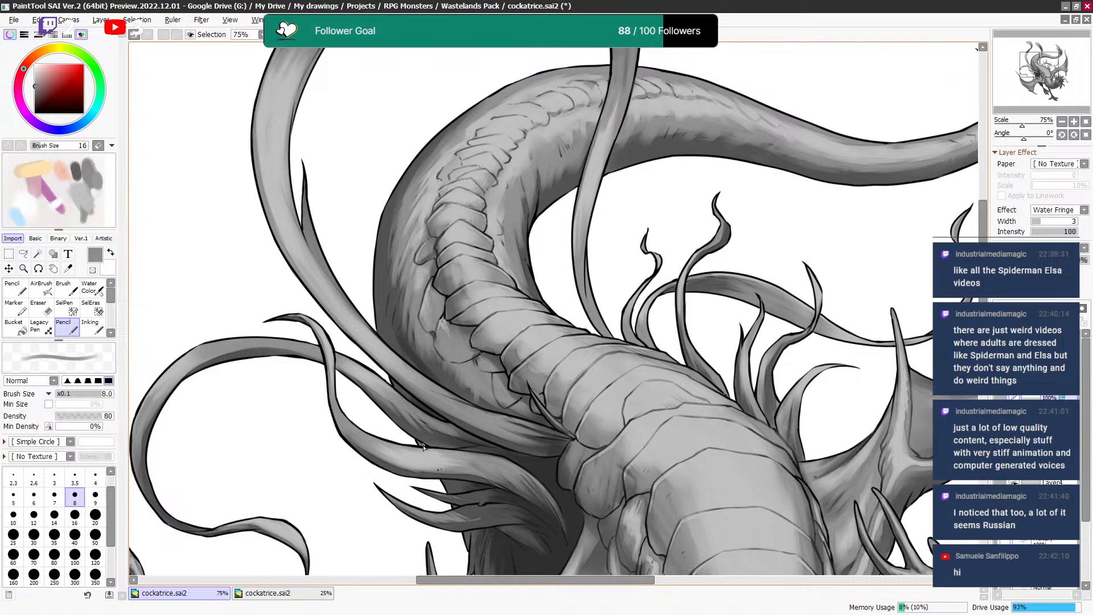
pyautogui.press(']')
pyautogui.press(']')
pyautogui.press('[')
pyautogui.press('[')
pyautogui.press('[')
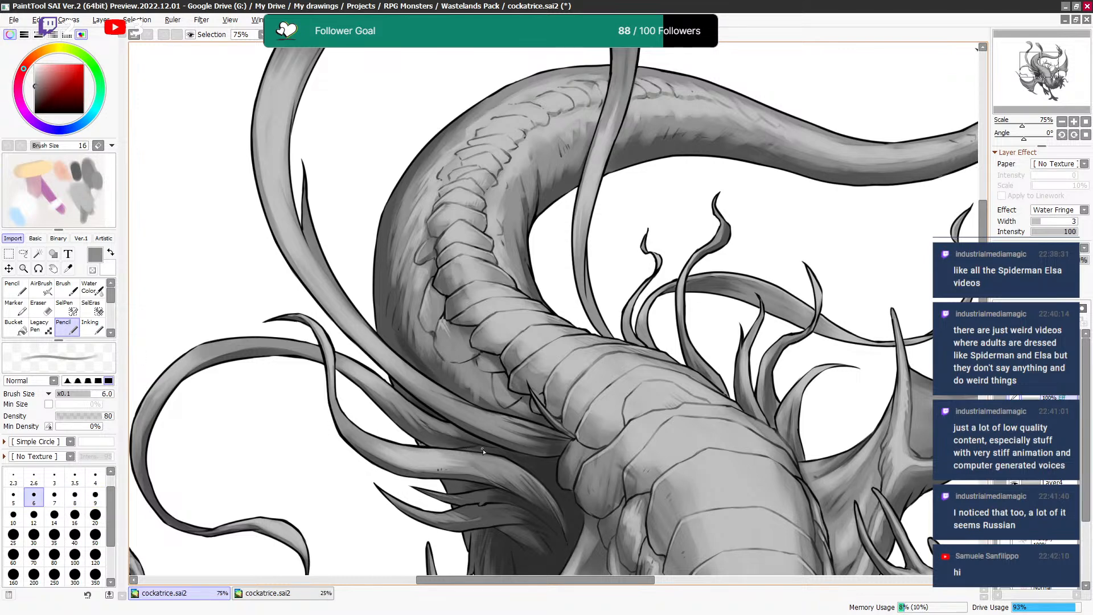
# Darken the outer edge of the curved tail with Pencil strokes, starting at brush size 14 and working larger.
pyautogui.press(']')
pyautogui.press(']')
pyautogui.press(']')
pyautogui.press(']')
pyautogui.press(']')
pyautogui.press(']')
pyautogui.press(']')
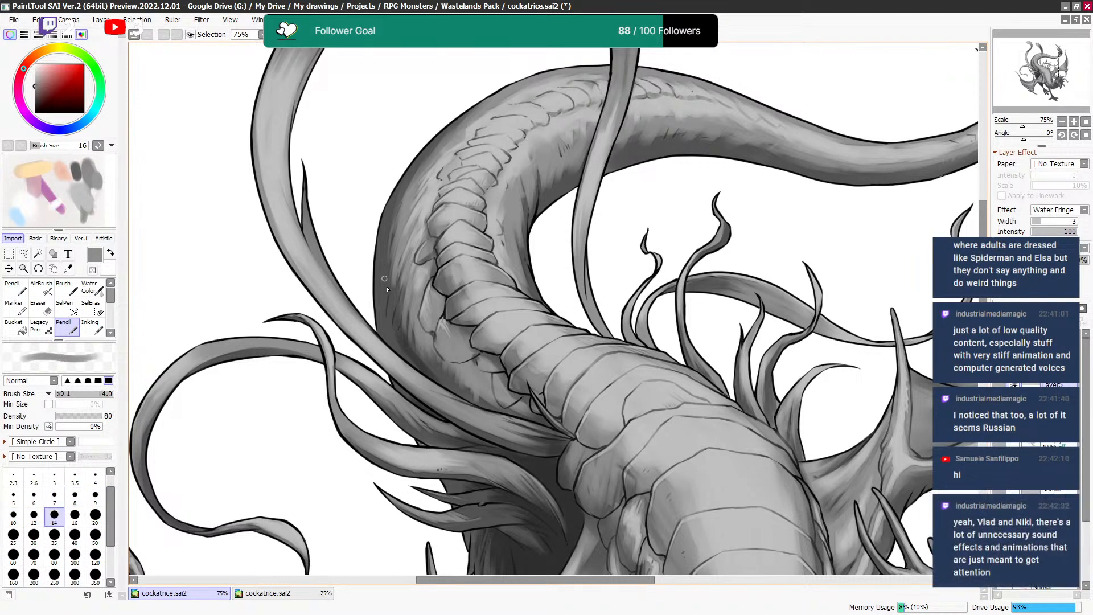
pyautogui.press(']')
pyautogui.press(']')
pyautogui.moveTo(383, 247); pyautogui.dragTo(391, 339)
pyautogui.press(']')
pyautogui.press(']')
pyautogui.press('[')
pyautogui.moveTo(405, 210)
pyautogui.mouseDown()
pyautogui.moveTo(414, 300)
pyautogui.moveTo(407, 411)
pyautogui.mouseUp()
# Soften the new shadow on the tail's lower outer edge with the transparent colour, using brush sizes 25 and 20.
pyautogui.press('[')
pyautogui.press('[')
pyautogui.press('[')
pyautogui.press('[')
pyautogui.press('-')
pyautogui.press(']')
pyautogui.press(']')
pyautogui.press('[')
pyautogui.press(']')
pyautogui.press(']')
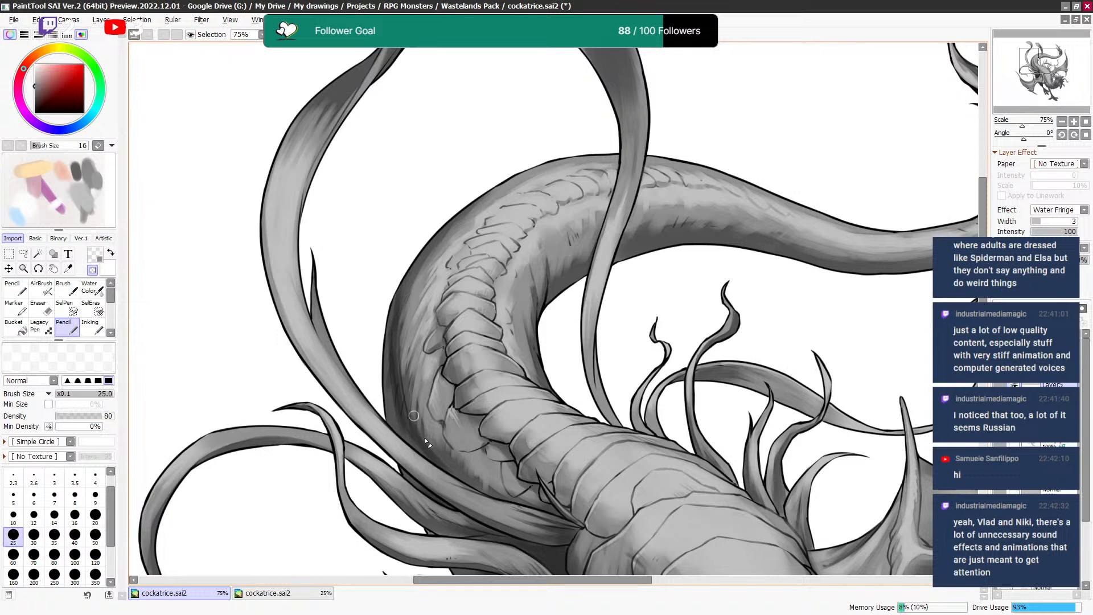
pyautogui.press('[')
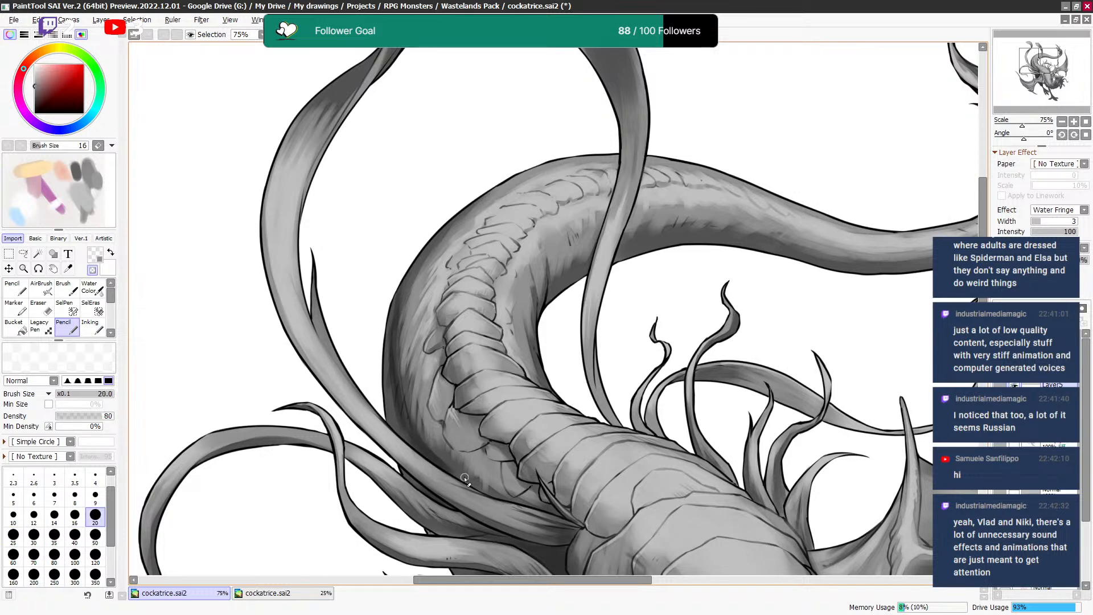
# Touch up the shadow where the tail meets the tendrils, and clean its edge with the transparent colour at size 9.
pyautogui.press('-')
pyautogui.press('[')
pyautogui.moveTo(500, 460); pyautogui.dragTo(414, 363)
pyautogui.press('[')
pyautogui.press('[')
pyautogui.press('[')
pyautogui.press('[')
pyautogui.press('-')
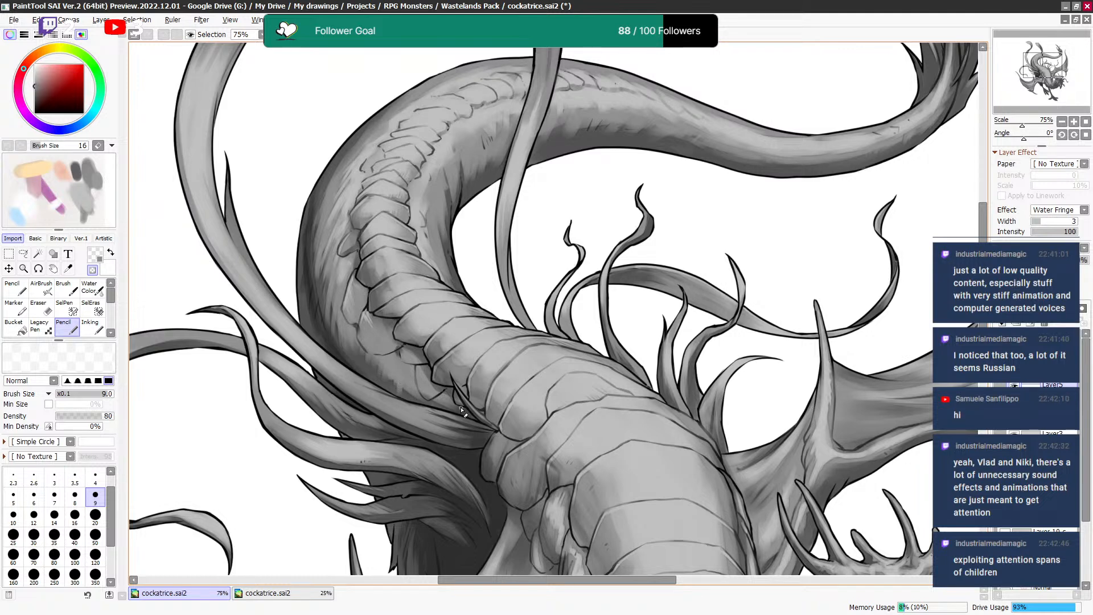
pyautogui.moveTo(452, 389); pyautogui.dragTo(435, 370)
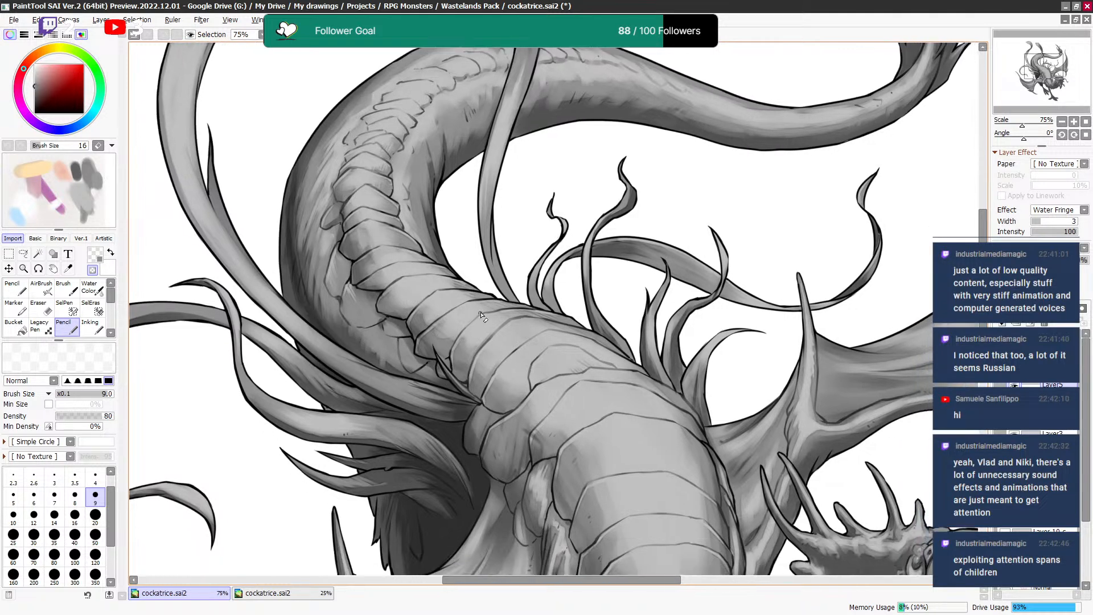
# Paint shadow on the tail's underside above the tendrils with the Pencil at brush size 12.
pyautogui.press('-')
pyautogui.press(']')
pyautogui.press(']')
pyautogui.press(']')
pyautogui.press(']')
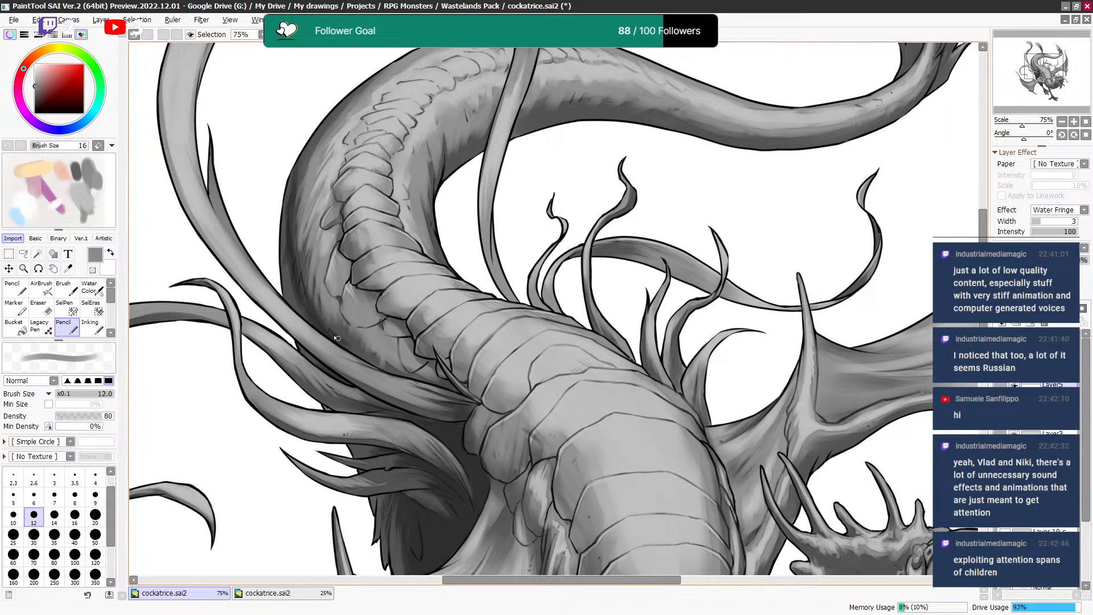
pyautogui.press('[')
pyautogui.press('[')
# Lighten the shading beside the small scales at the tail base with the transparent colour at size 20.
pyautogui.press('-')
pyautogui.press('[')
pyautogui.press(']')
pyautogui.press(']')
pyautogui.press(']')
pyautogui.press(']')
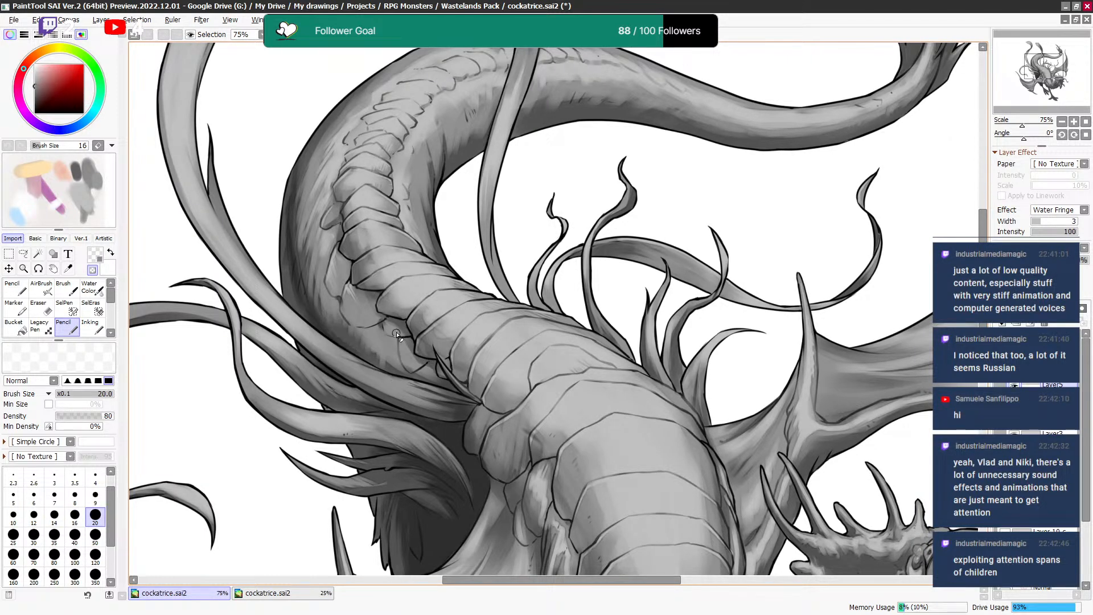
# Deepen the shadows along the edges of the tail's back scales with the Pencil at sizes 10 and 5.
pyautogui.press('-')
pyautogui.press('[')
pyautogui.press('[')
pyautogui.press('[')
pyautogui.press('[')
pyautogui.press('[')
pyautogui.press('[')
pyautogui.press(']')
pyautogui.press(']')
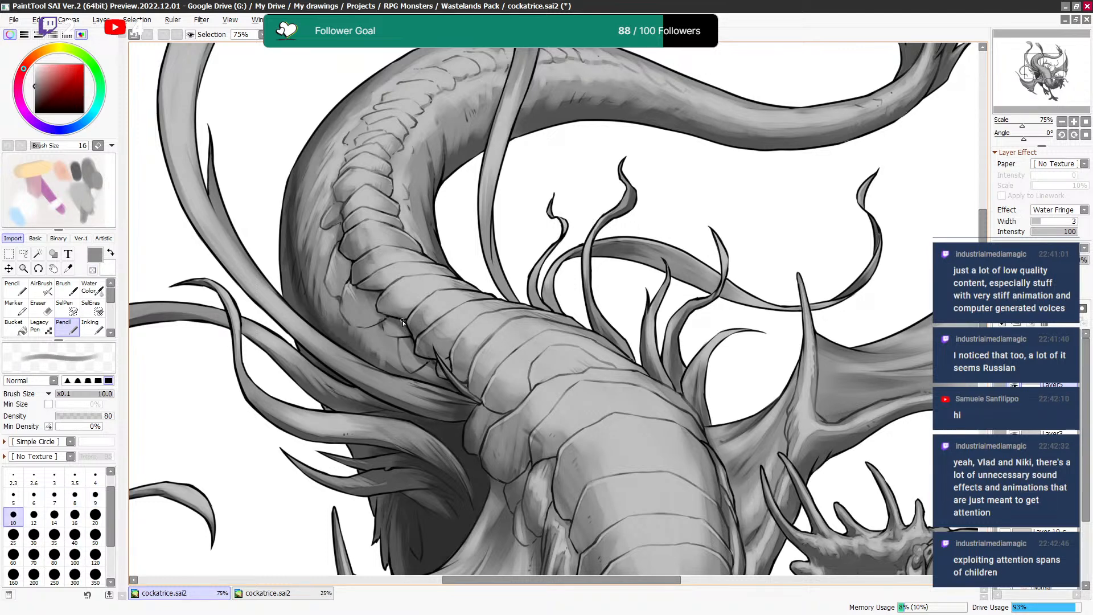
pyautogui.press('[')
pyautogui.press('[')
pyautogui.press('[')
pyautogui.press('[')
pyautogui.press('[')
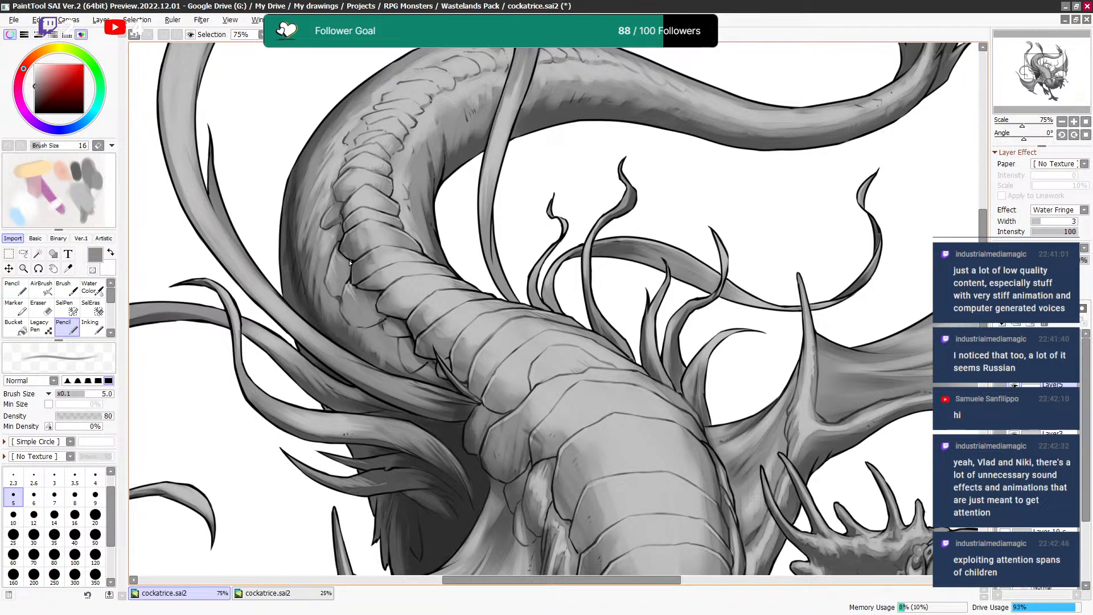
# Shade the wing membrane where it joins the body beside the scales, using a much larger Pencil size.
pyautogui.scroll(-8, 383, 297)
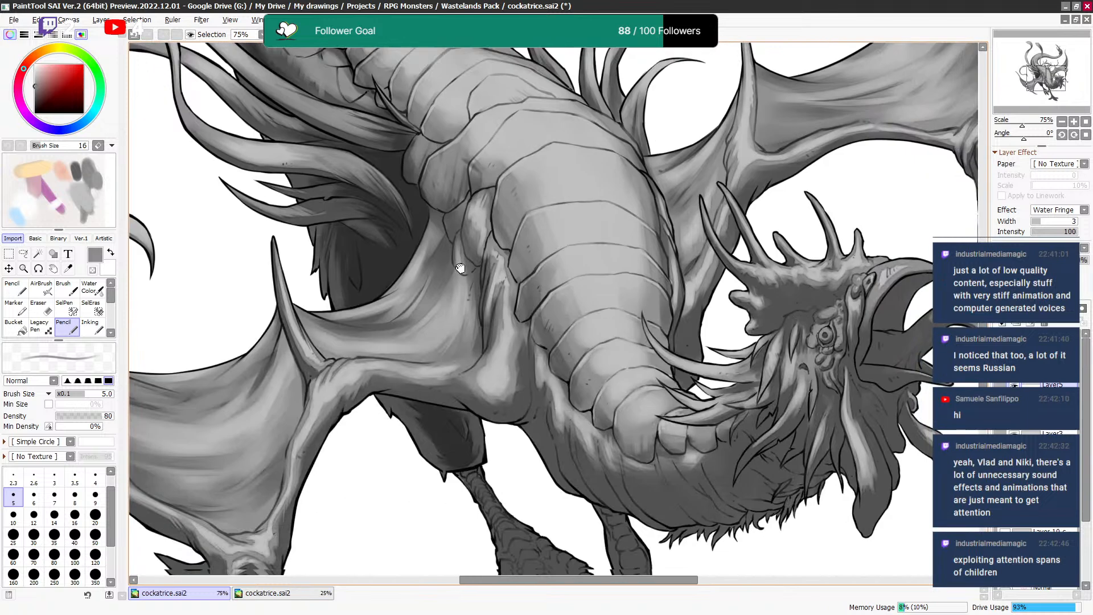
pyautogui.press(']')
pyautogui.press(']')
pyautogui.press(']')
pyautogui.press(']')
pyautogui.press(']')
pyautogui.press(']')
pyautogui.press(']')
pyautogui.press(']')
pyautogui.press(']')
pyautogui.press(']')
pyautogui.press(']')
pyautogui.press(']')
pyautogui.press(']')
pyautogui.moveTo(449, 208)
pyautogui.mouseDown()
pyautogui.moveTo(440, 277)
pyautogui.moveTo(450, 218)
pyautogui.moveTo(441, 243)
pyautogui.mouseUp()
# Carve lighter areas into the wing-root shadow with the transparent colour, using brush sizes 10 to 16.
pyautogui.press('e')
pyautogui.press('[')
pyautogui.press('[')
pyautogui.press('[')
pyautogui.press('[')
pyautogui.press('[')
pyautogui.press('[')
pyautogui.press('[')
pyautogui.press('[')
pyautogui.press('[')
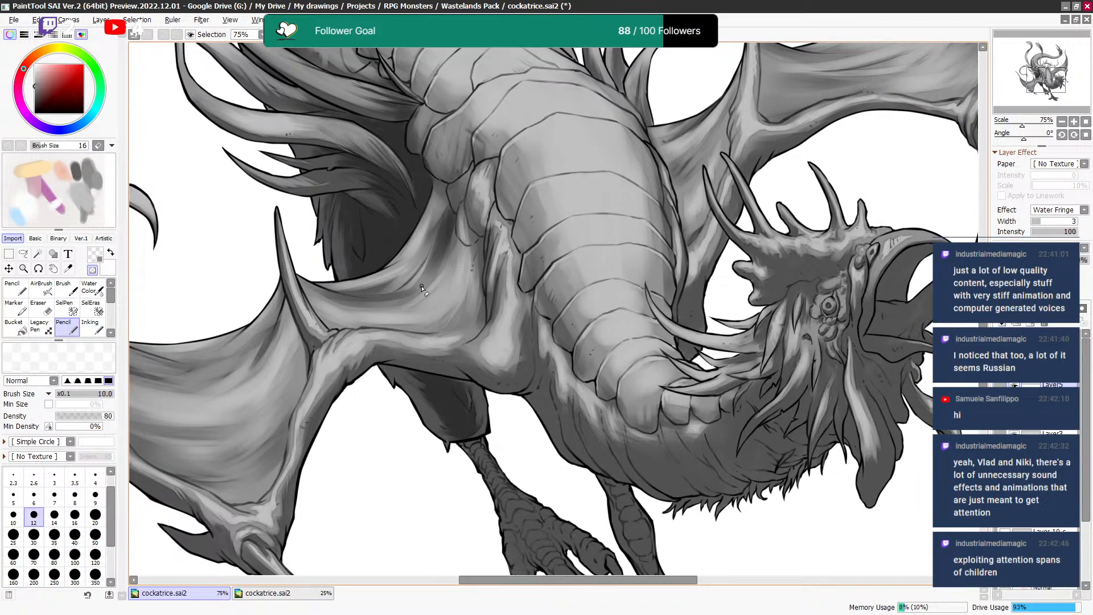
pyautogui.press(']')
pyautogui.press(']')
pyautogui.press(']')
pyautogui.press(']')
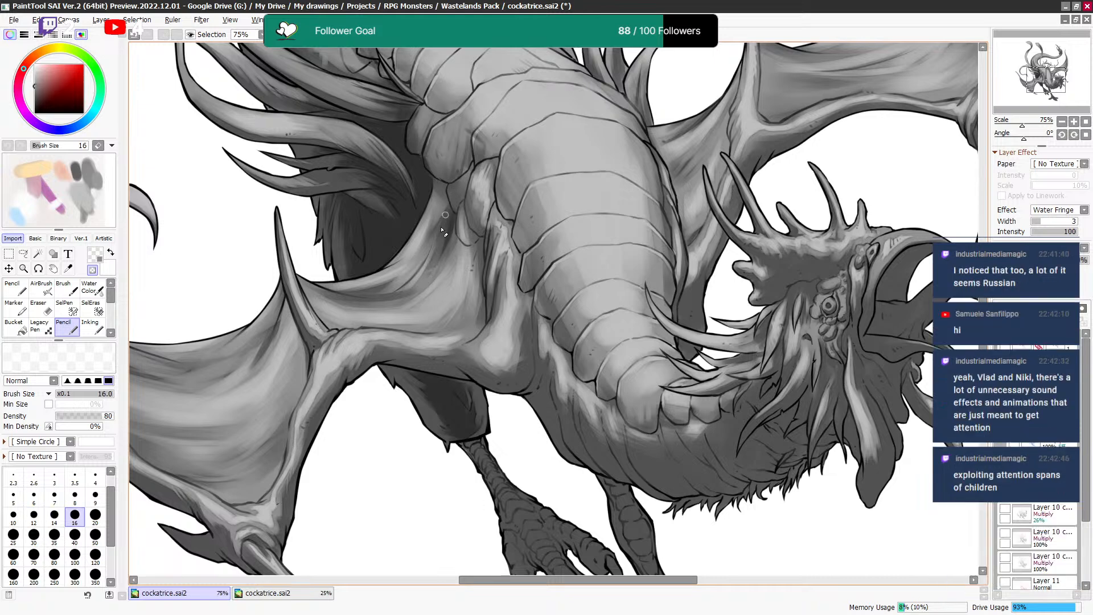
pyautogui.press('[')
# Shade the folds at the wing shoulder at size 14, and trim them with the transparent colour at size 12.
pyautogui.press('e')
pyautogui.moveTo(449, 204); pyautogui.dragTo(452, 206)
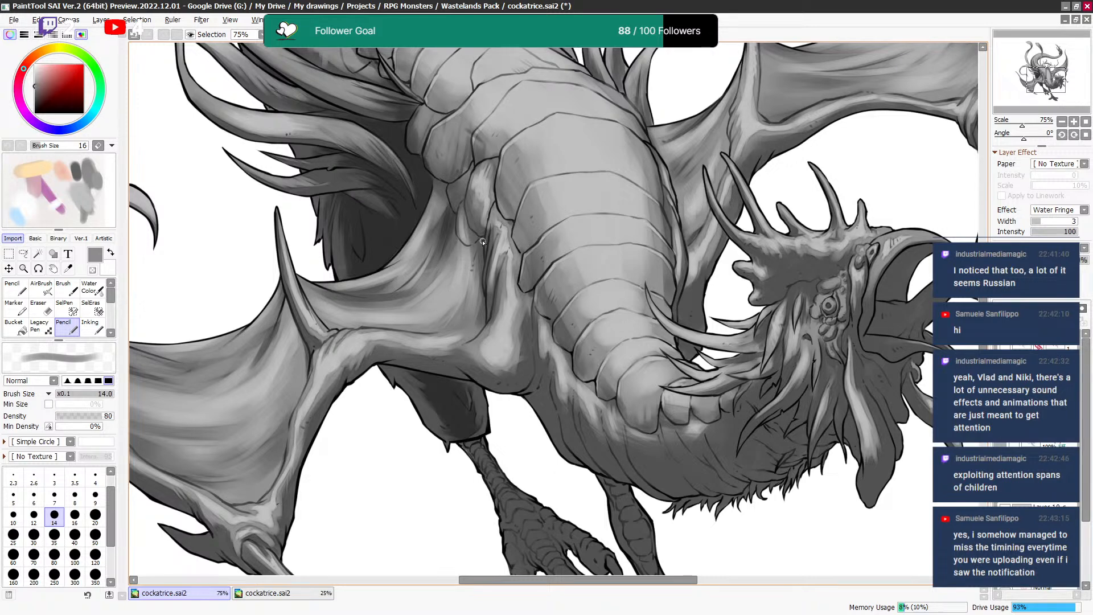
pyautogui.press('[')
pyautogui.press('[')
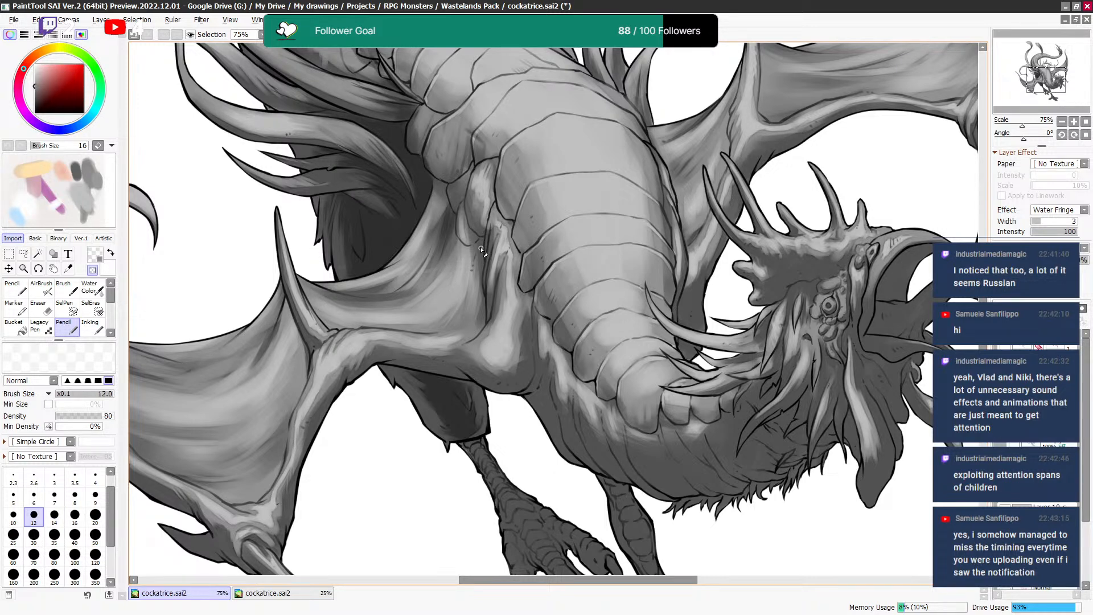
# Refine the skin folds at the wing shoulder, alternating paint and transparent colour and finishing with the Pencil at size 8.
pyautogui.press(']')
pyautogui.press(']')
pyautogui.press(']')
pyautogui.press(']')
pyautogui.press('[')
pyautogui.press('[')
pyautogui.press('e')
pyautogui.press('e')
pyautogui.press('[')
pyautogui.press('[')
pyautogui.press('[')
pyautogui.press('[')
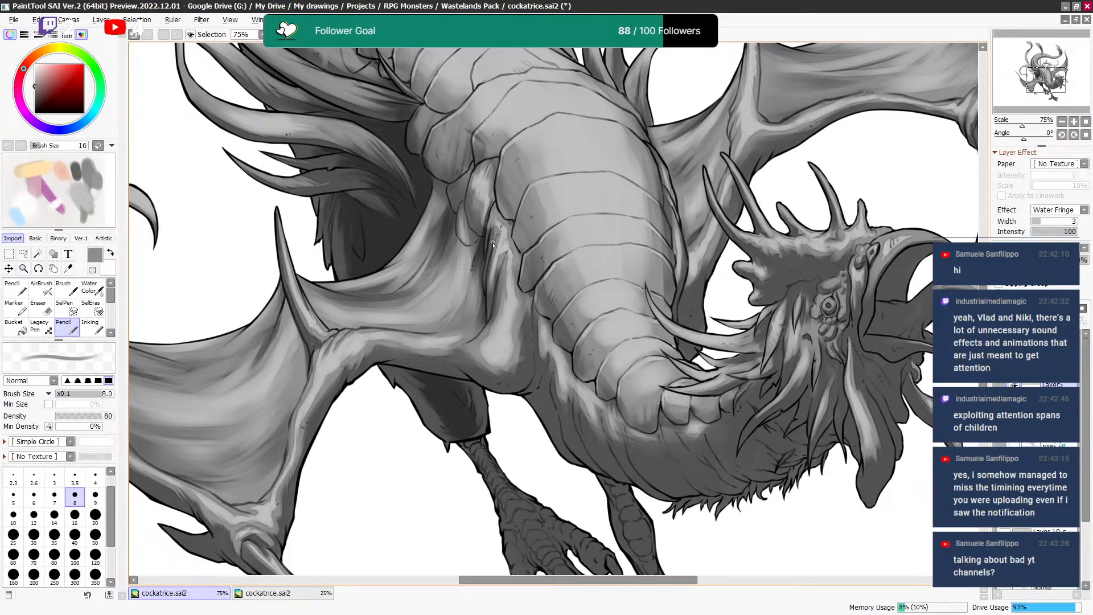
# Add small shadows to the shoulder folds and around the base of the wing's thumb claw, ending at brush size 12.
pyautogui.press(']')
pyautogui.press('[')
pyautogui.press('[')
pyautogui.press('[')
pyautogui.press(']')
pyautogui.press(']')
pyautogui.press(']')
pyautogui.press(']')
pyautogui.press(']')
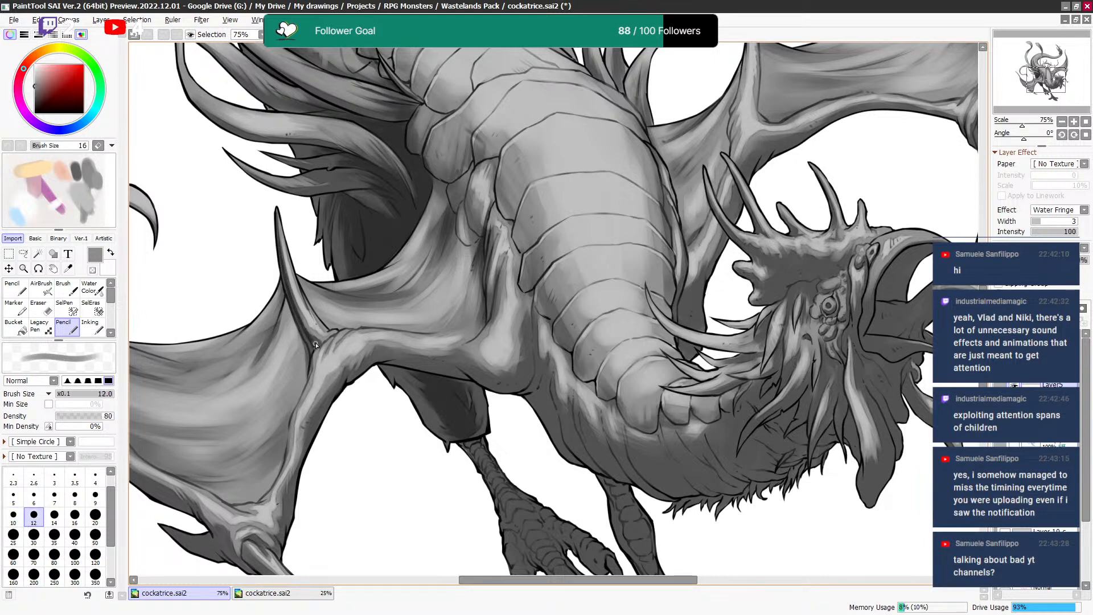
# Shade the wing arm and the adjoining membrane, varying the Pencil between fine and medium sizes.
pyautogui.moveTo(281, 279); pyautogui.dragTo(553, 297)
pyautogui.press('[')
pyautogui.press('[')
pyautogui.press('[')
pyautogui.press('[')
pyautogui.press('[')
pyautogui.press('[')
pyautogui.press(']')
pyautogui.press(']')
pyautogui.press('[')
pyautogui.press(']')
pyautogui.press(']')
pyautogui.press(']')
pyautogui.press(']')
pyautogui.press(']')
pyautogui.press(']')
# Shade the lower edge of the wing finger down to the spur at its joint, varying the Pencil between sizes 12 and 25.
pyautogui.moveTo(360, 407); pyautogui.dragTo(385, 427)
pyautogui.moveTo(348, 398); pyautogui.dragTo(386, 427)
pyautogui.moveTo(396, 387); pyautogui.dragTo(373, 363)
pyautogui.moveTo(415, 409)
pyautogui.mouseDown()
pyautogui.moveTo(351, 377)
pyautogui.moveTo(350, 364)
pyautogui.mouseUp()
pyautogui.press(']')
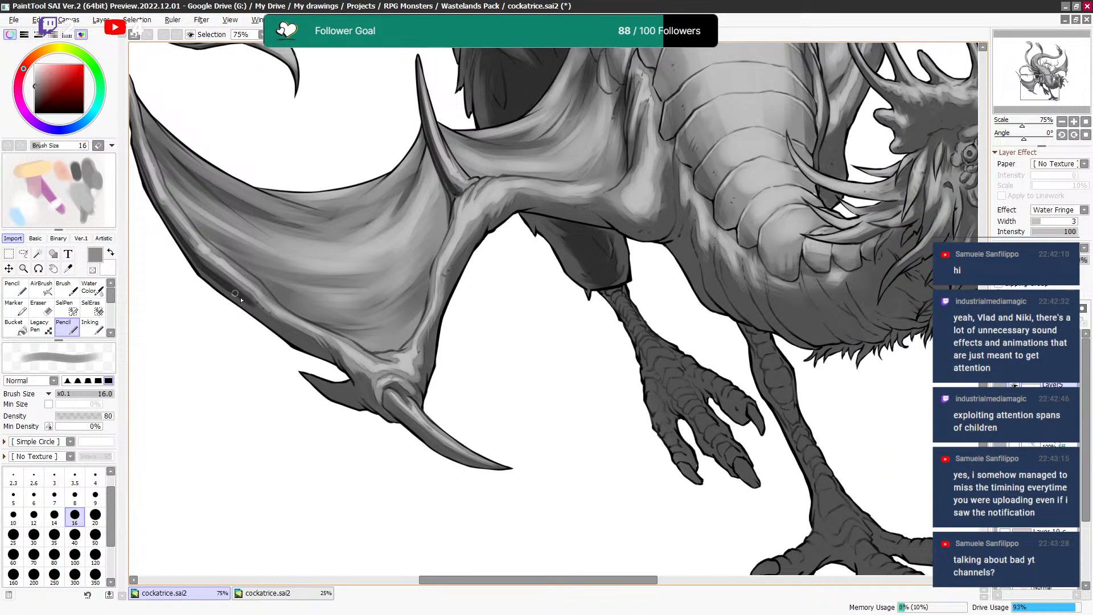
pyautogui.moveTo(257, 309); pyautogui.dragTo(323, 352)
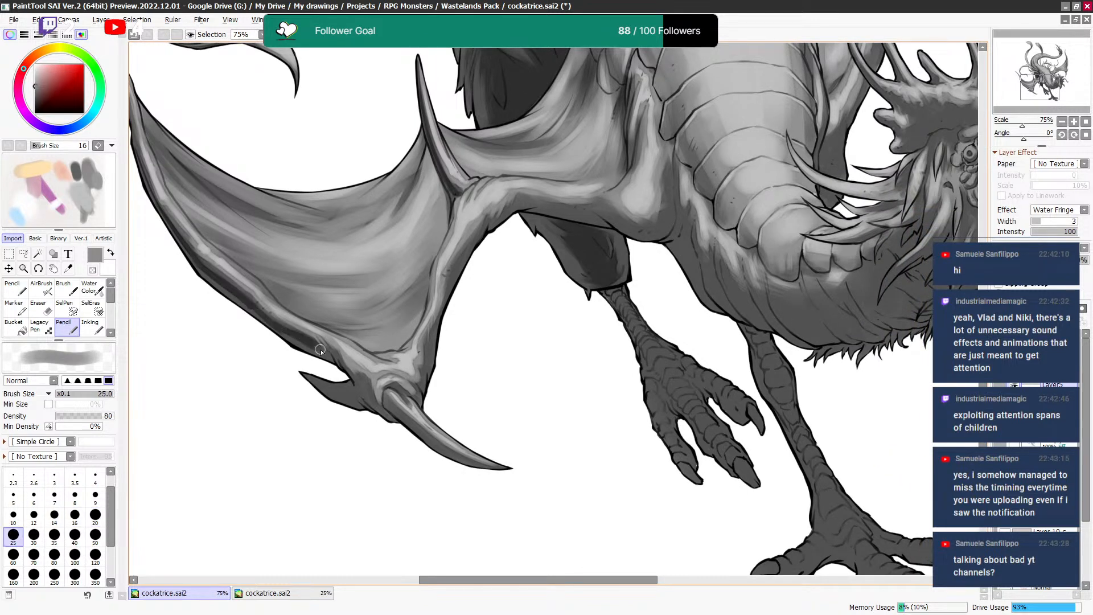
pyautogui.press('[')
pyautogui.press('[')
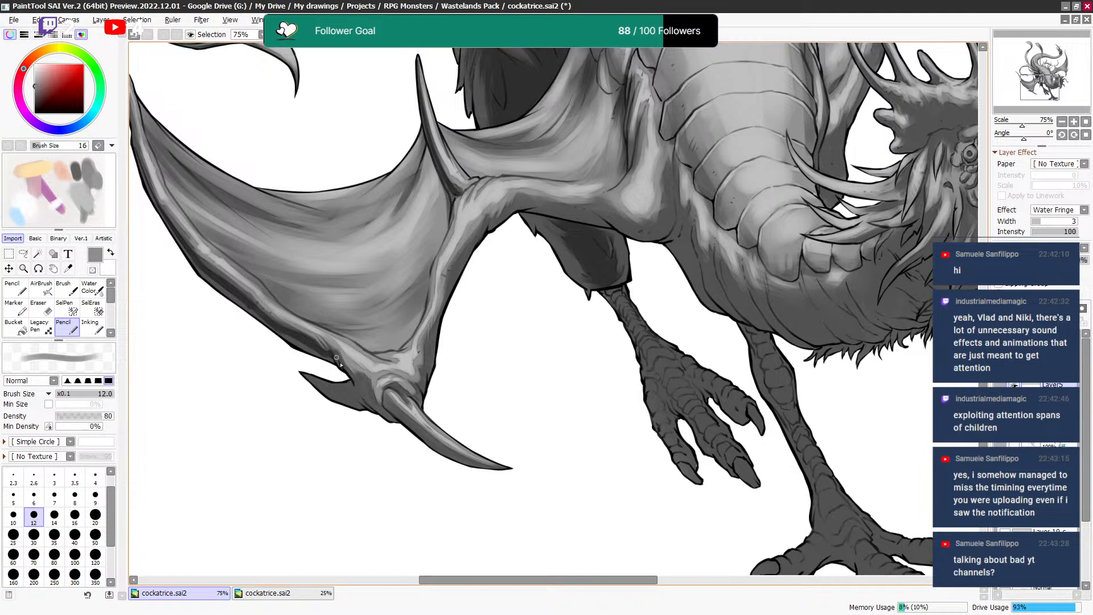
# Darken the small spur behind the wing claw, varying the Pencil size and finishing at 14.
pyautogui.press(']')
pyautogui.press(']')
pyautogui.press(']')
pyautogui.press('[')
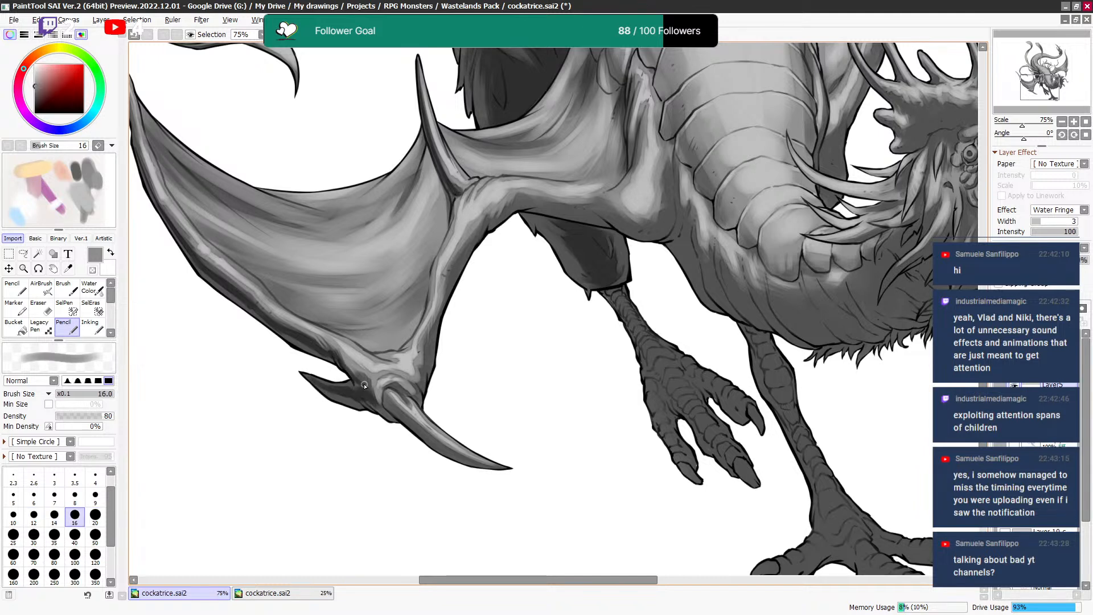
pyautogui.press('[')
pyautogui.press('[')
pyautogui.press('[')
pyautogui.press(']')
pyautogui.press(']')
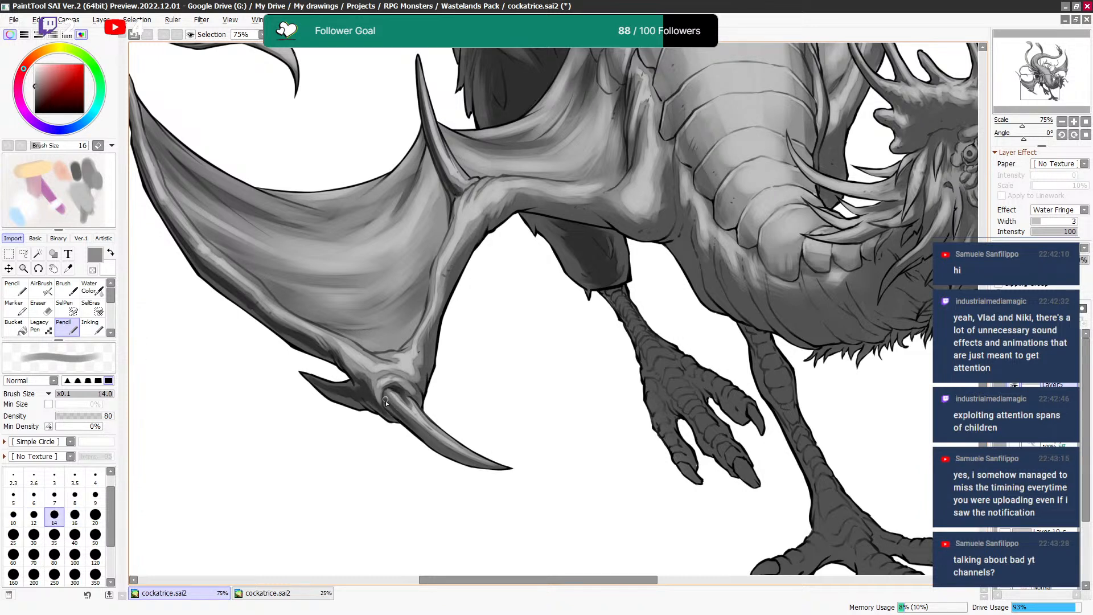
# Shade the long wing claw at brush sizes 12 and 9, and touch up the adjoining spur at size 14.
pyautogui.press('[')
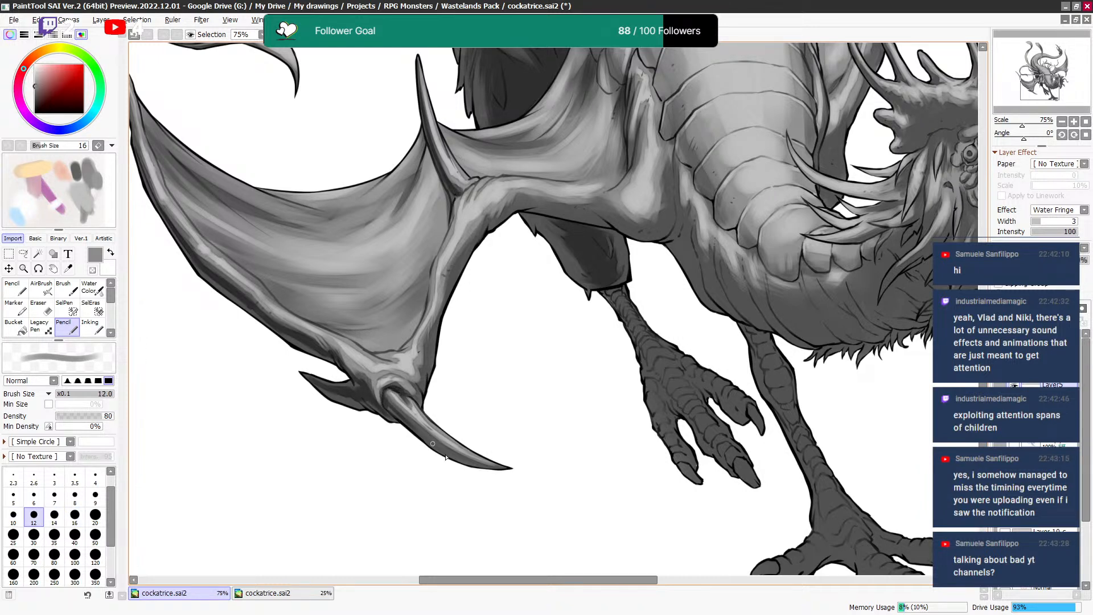
pyautogui.press('[')
pyautogui.press('[')
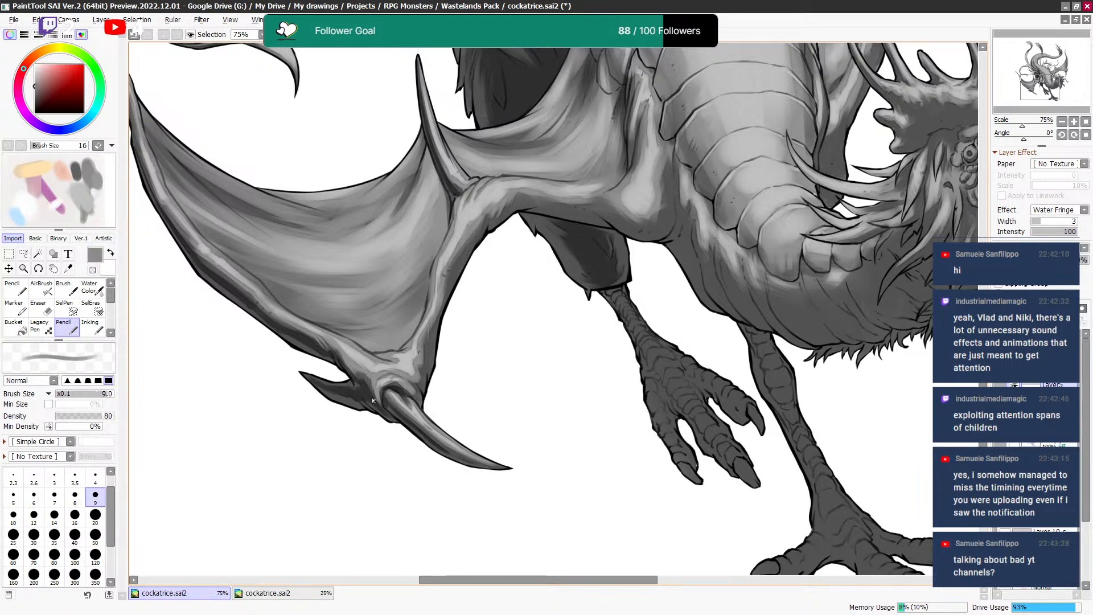
pyautogui.press(']')
pyautogui.press(']')
pyautogui.press(']')
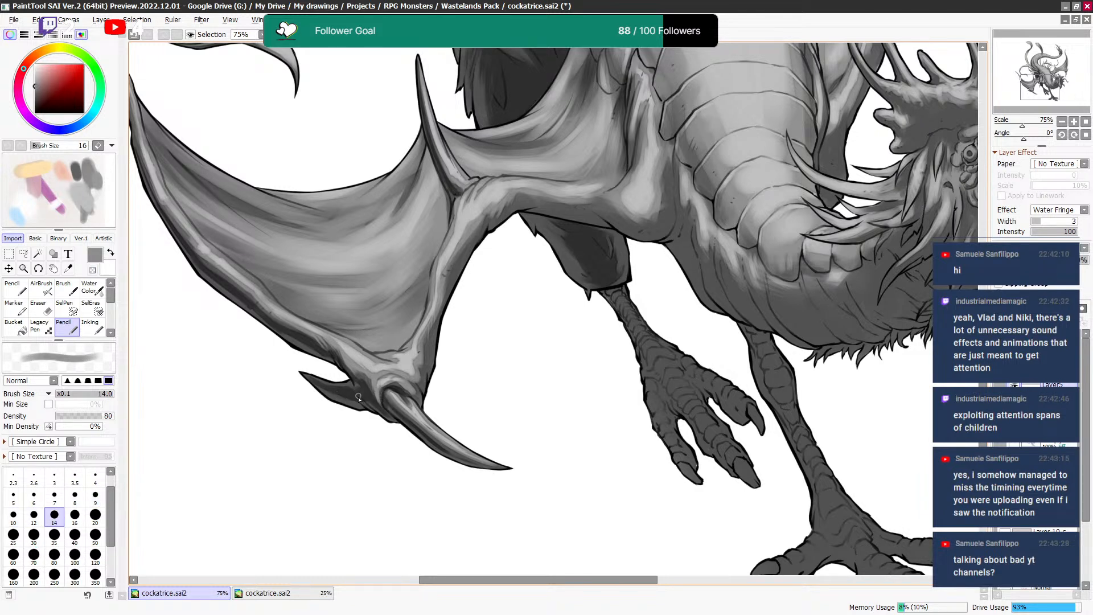
pyautogui.rightClick(341, 423)
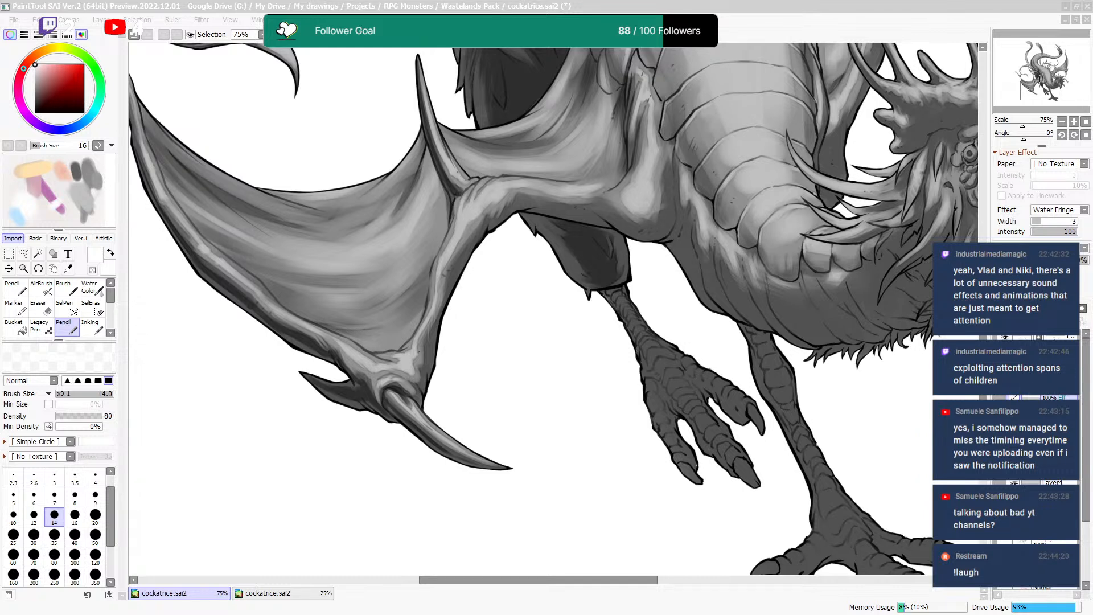
pyautogui.hotkey('alt', 'Tab')
pyautogui.moveTo(497, 283); pyautogui.dragTo(497, 281)
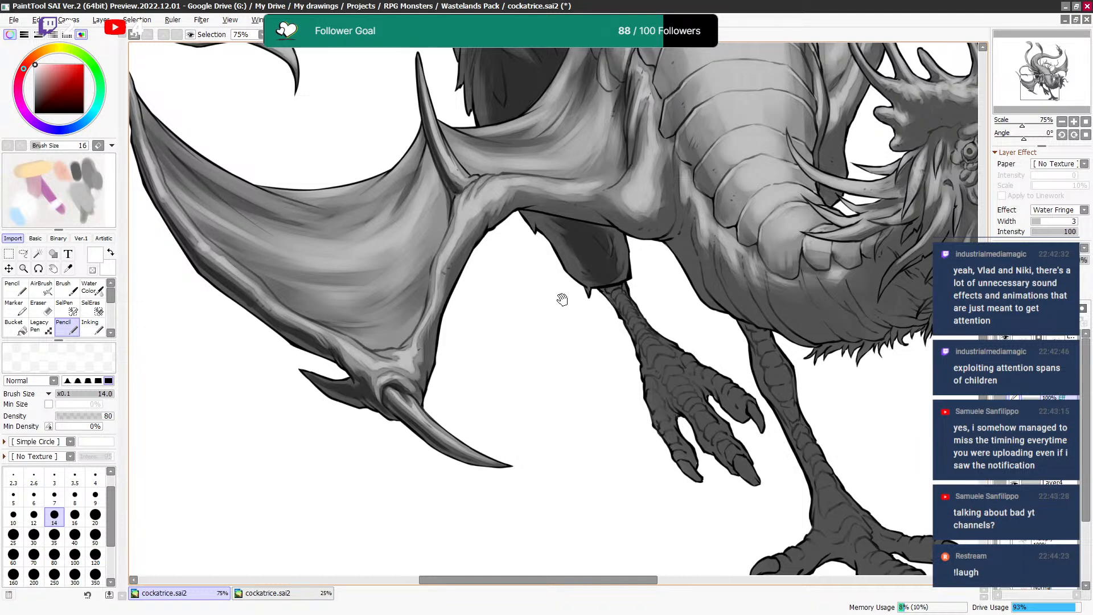
pyautogui.moveTo(555, 302); pyautogui.dragTo(553, 301)
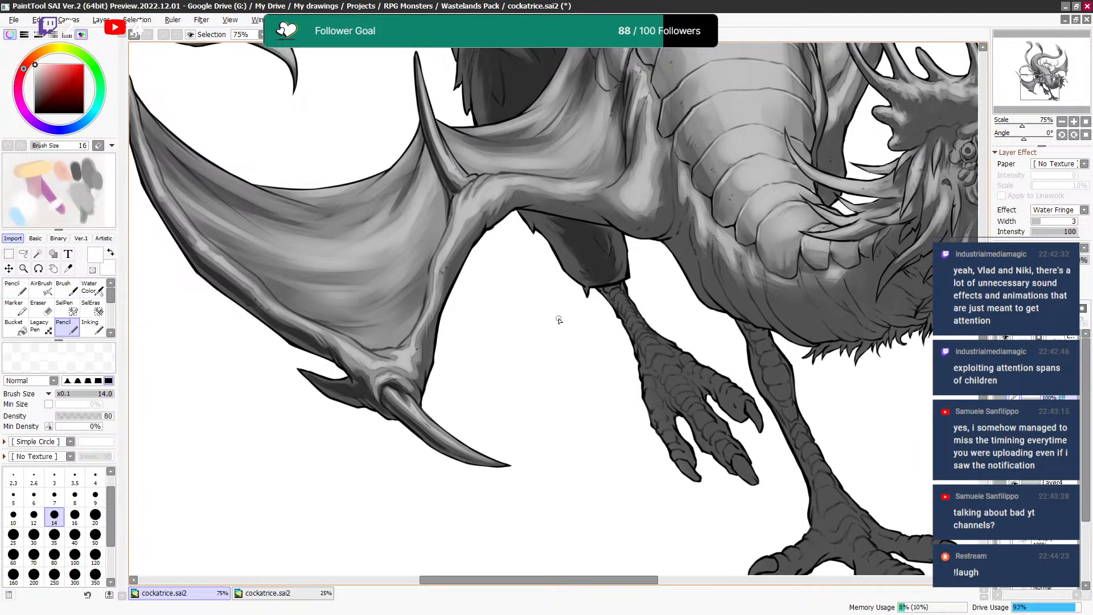
# Restore the grey shading colour and shade the wing finger's edge beside the claw base at brush size 12.
pyautogui.moveTo(541, 290); pyautogui.dragTo(449, 348)
pyautogui.press('-')
pyautogui.press('[')
pyautogui.press('[')
pyautogui.press('[')
pyautogui.press('[')
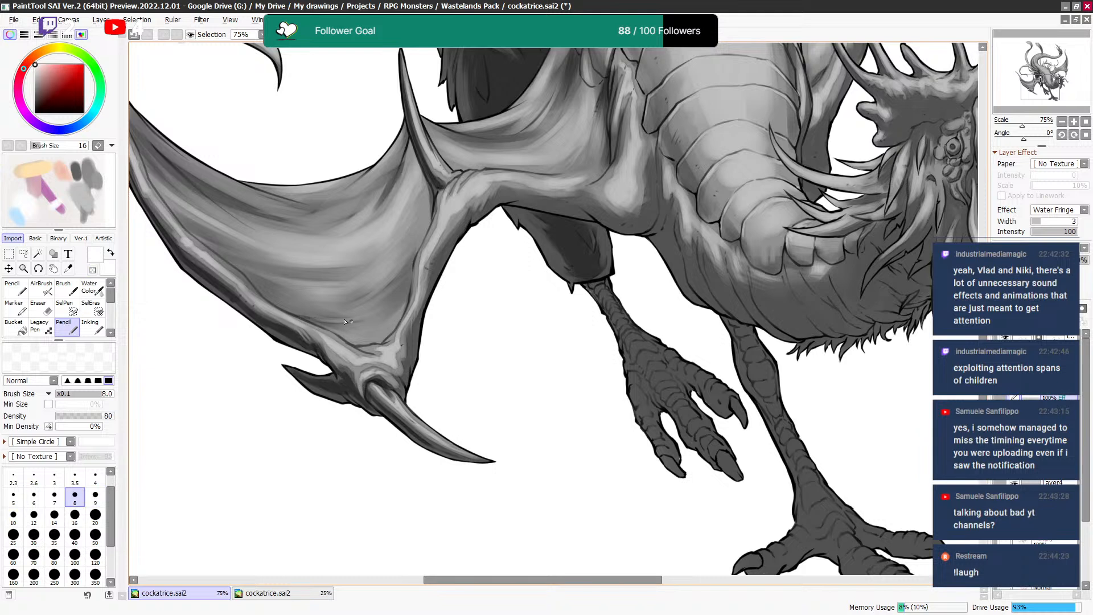
pyautogui.press(']')
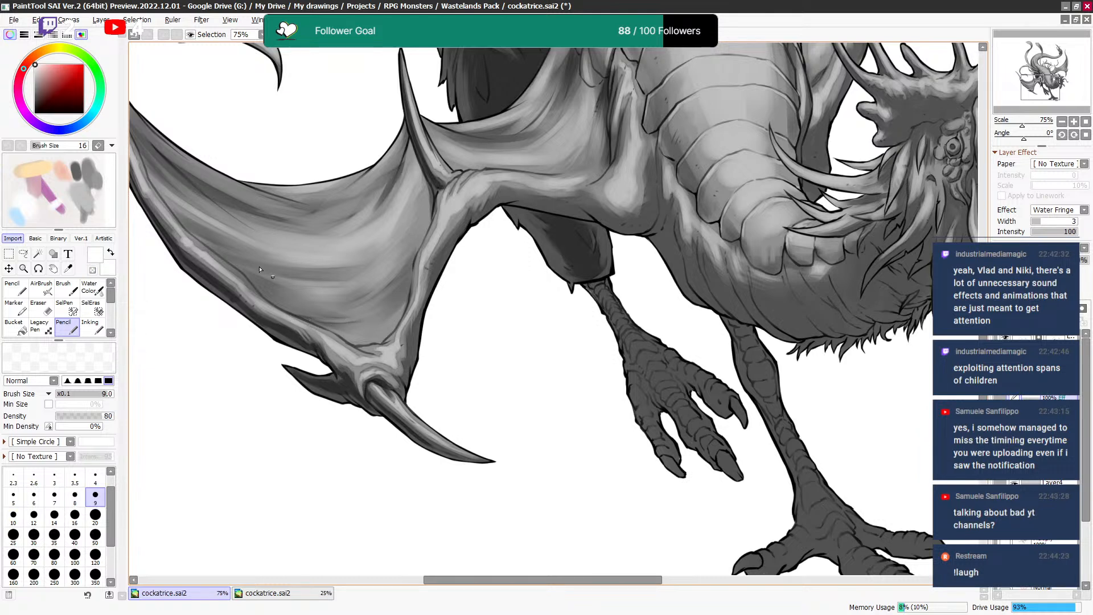
pyautogui.keyDown('alt'); pyautogui.click(95, 174); pyautogui.keyUp('alt')
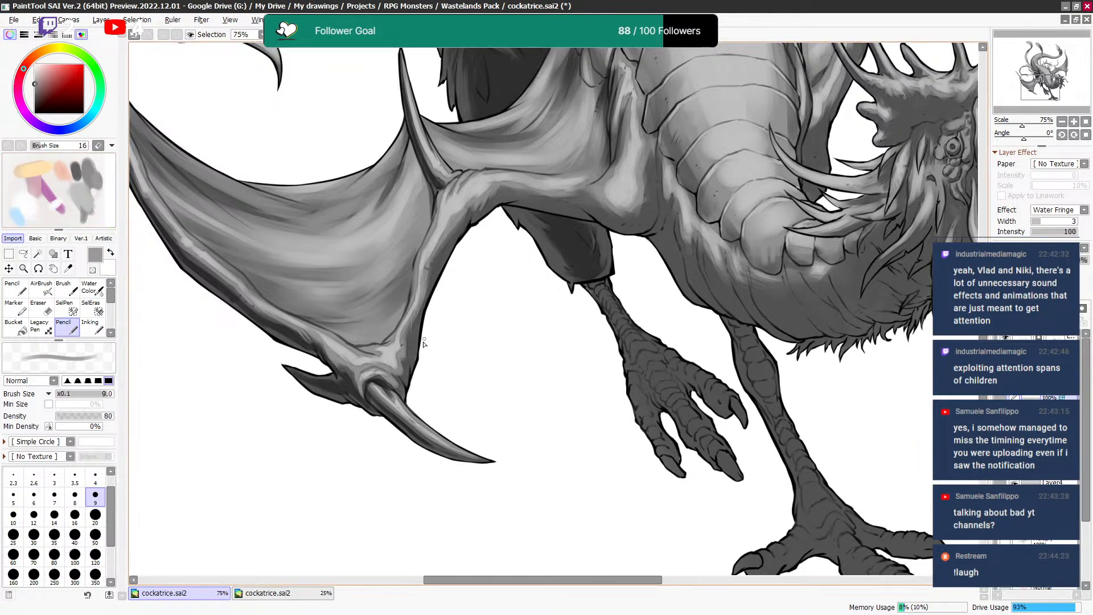
pyautogui.press(']')
pyautogui.press(']')
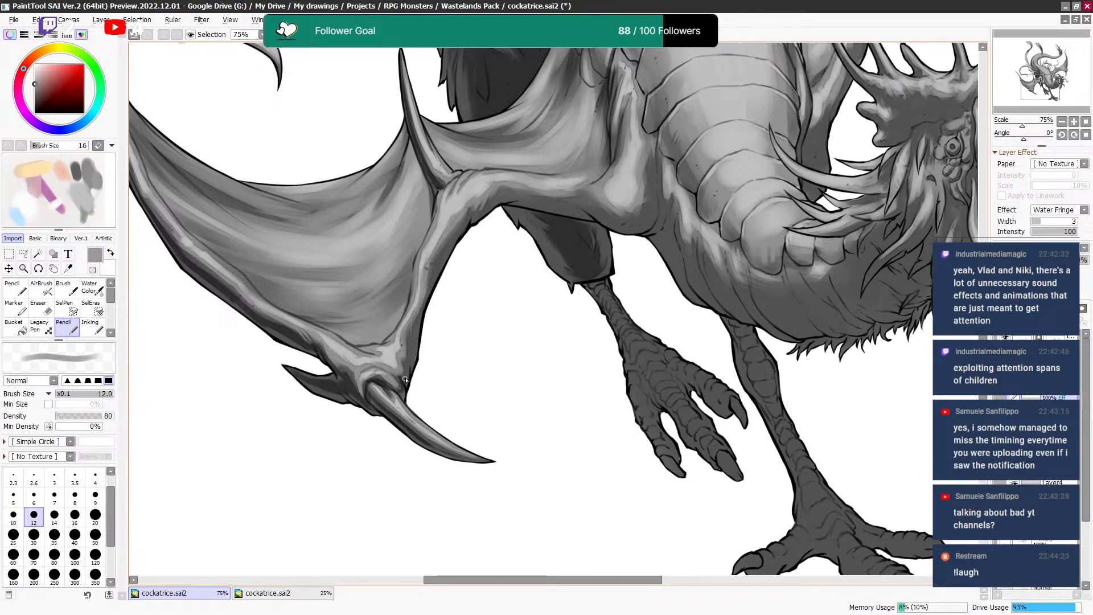
# Shade the underside of the wing arm from the claw joint toward the shoulder, varying the Pencil size.
pyautogui.press(']')
pyautogui.moveTo(409, 361)
pyautogui.mouseDown()
pyautogui.moveTo(442, 257)
pyautogui.moveTo(435, 272)
pyautogui.moveTo(467, 219)
pyautogui.moveTo(455, 238)
pyautogui.moveTo(502, 245)
pyautogui.moveTo(458, 224)
pyautogui.moveTo(505, 235)
pyautogui.moveTo(464, 233)
pyautogui.moveTo(497, 245)
pyautogui.moveTo(544, 246)
pyautogui.mouseUp()
pyautogui.press('[')
pyautogui.press(']')
pyautogui.press(']')
pyautogui.press('[')
pyautogui.press(']')
pyautogui.press('-')
pyautogui.press('-')
pyautogui.press(']')
pyautogui.press(']')
pyautogui.press('[')
pyautogui.press('-')
pyautogui.press('-')
pyautogui.press(']')
pyautogui.press('[')
pyautogui.press(']')
pyautogui.press(']')
pyautogui.press('[')
pyautogui.press('[')
pyautogui.press(']')
# Lay a broad shadow on the side of the neck's base at size 50, and trim it with the transparent colour at size 30.
pyautogui.moveTo(611, 195)
pyautogui.mouseDown()
pyautogui.moveTo(614, 242)
pyautogui.moveTo(632, 260)
pyautogui.moveTo(610, 266)
pyautogui.mouseUp()
pyautogui.press(']')
pyautogui.press(']')
pyautogui.press(']')
pyautogui.press(']')
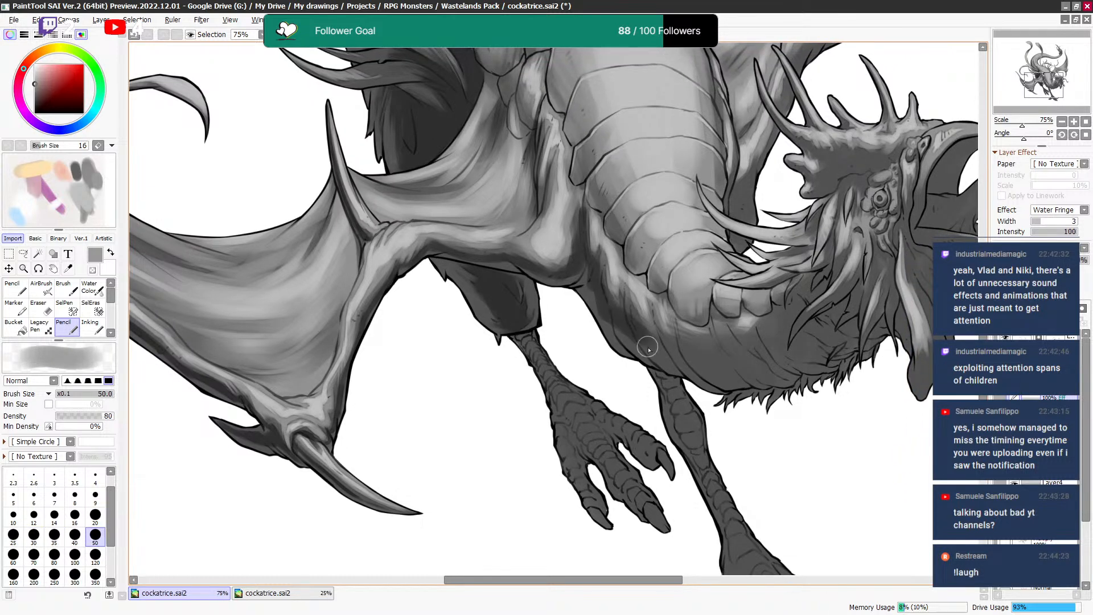
pyautogui.press('e')
pyautogui.press('[')
pyautogui.press('[')
pyautogui.press('[')
pyautogui.press('[')
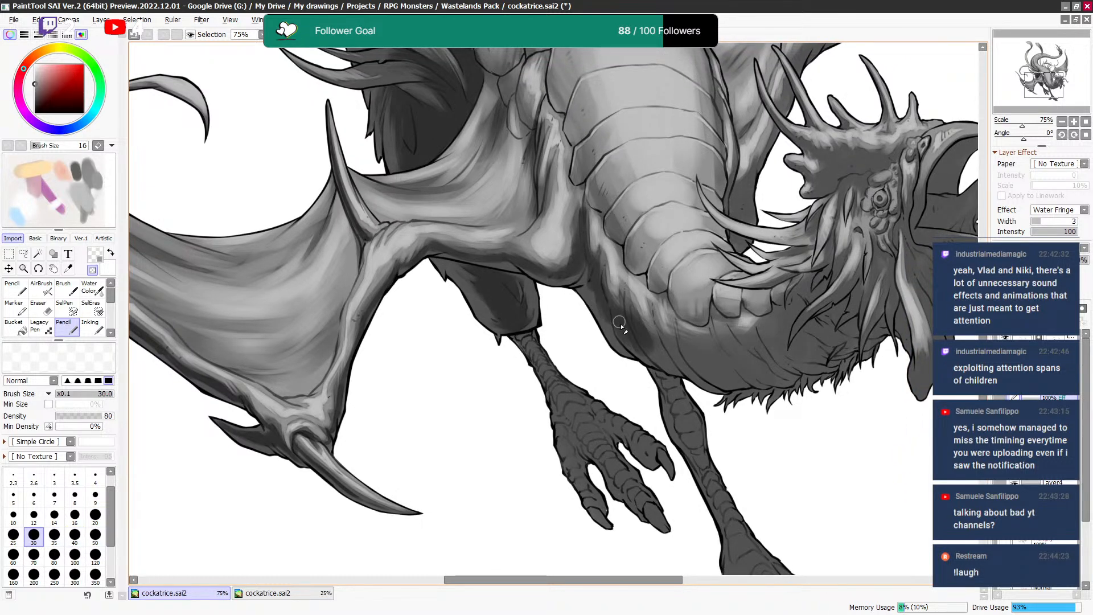
# Extend the broad shadow along the curve of the neck below the scales.
pyautogui.press('e')
pyautogui.press(']')
pyautogui.press(']')
pyautogui.moveTo(741, 350)
pyautogui.mouseDown()
pyautogui.moveTo(635, 367)
pyautogui.moveTo(714, 311)
pyautogui.mouseUp()
pyautogui.press(']')
pyautogui.press('[')
pyautogui.press(']')
pyautogui.press('[')
pyautogui.press('[')
pyautogui.moveTo(694, 337)
pyautogui.mouseDown()
pyautogui.moveTo(679, 313)
pyautogui.moveTo(706, 312)
pyautogui.mouseUp()
# Refine the shadow along the neck curve, switching to the transparent colour at brush size 14.
pyautogui.press(']')
pyautogui.press(']')
pyautogui.press('[')
pyautogui.press('[')
pyautogui.press('[')
pyautogui.press('[')
pyautogui.press('-')
pyautogui.press('[')
pyautogui.press('[')
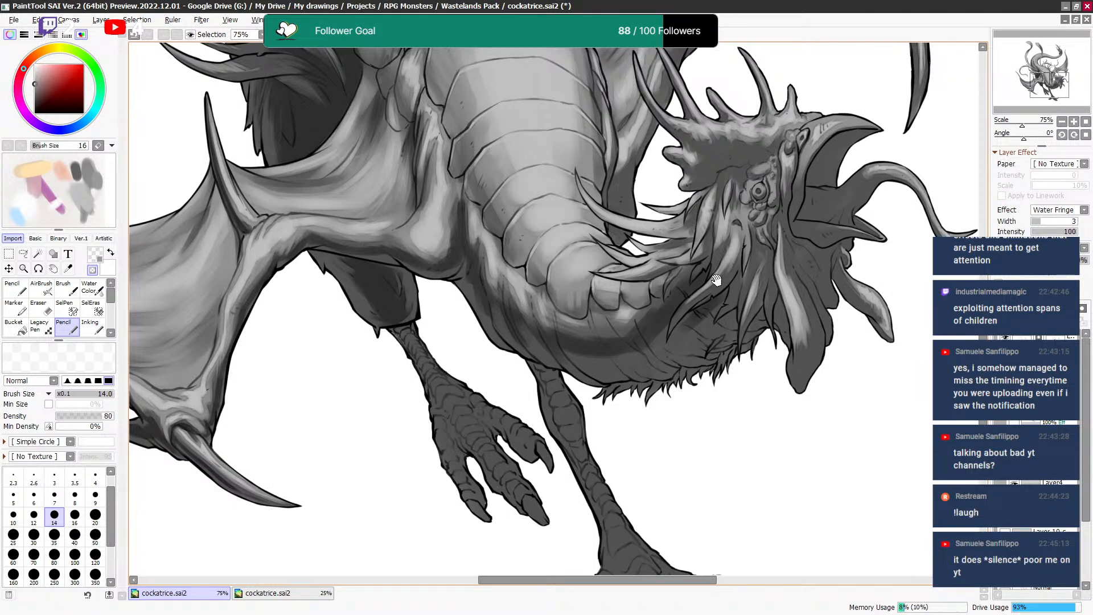
# Shade the throat beneath the cheek feathers, alternating paint and transparent colour and finishing with the Pencil at size 20.
pyautogui.moveTo(718, 281); pyautogui.dragTo(709, 270)
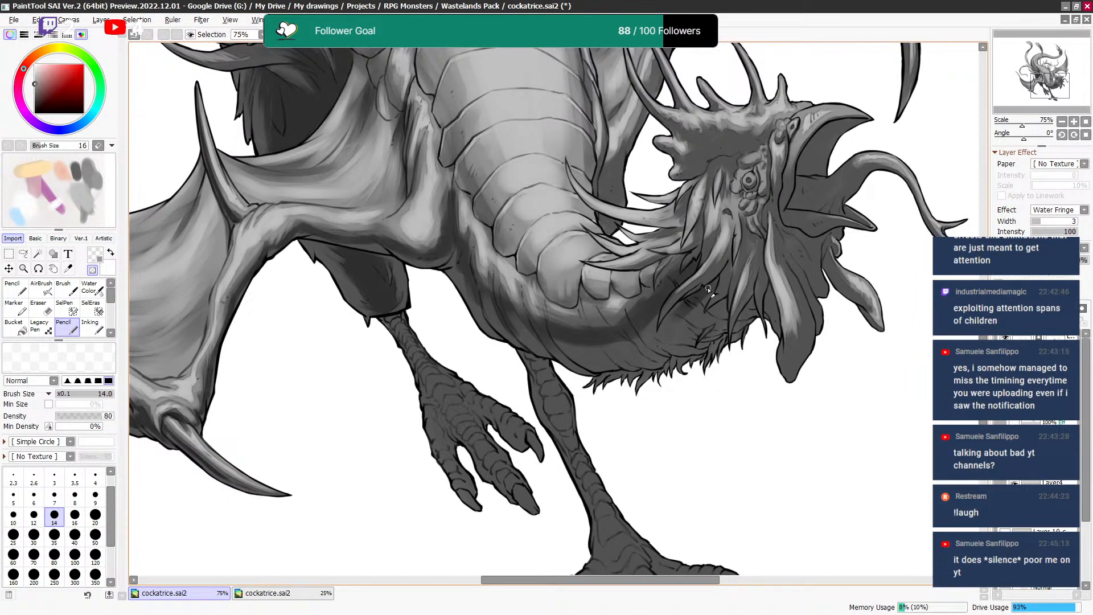
pyautogui.moveTo(714, 295); pyautogui.dragTo(706, 286)
pyautogui.press(']')
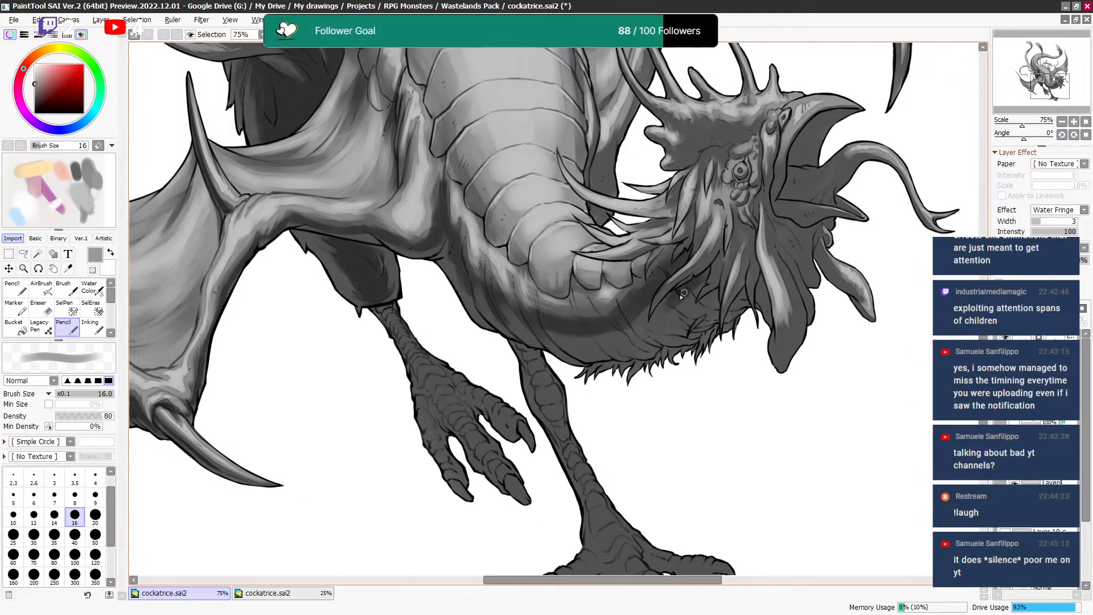
pyautogui.press('[')
pyautogui.press('e')
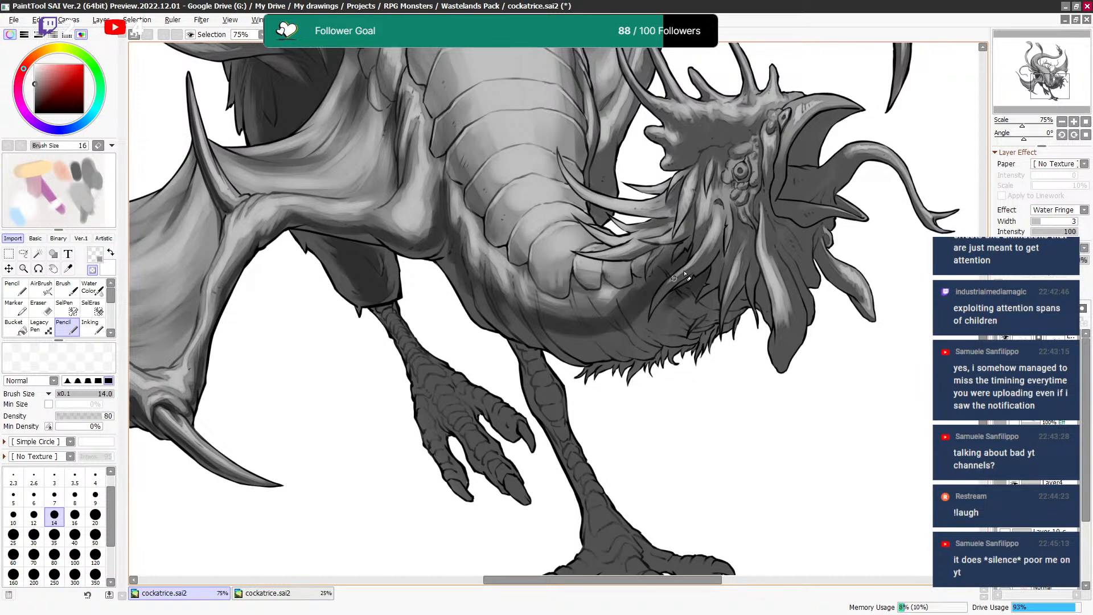
pyautogui.press('e')
pyautogui.press(']')
pyautogui.press(']')
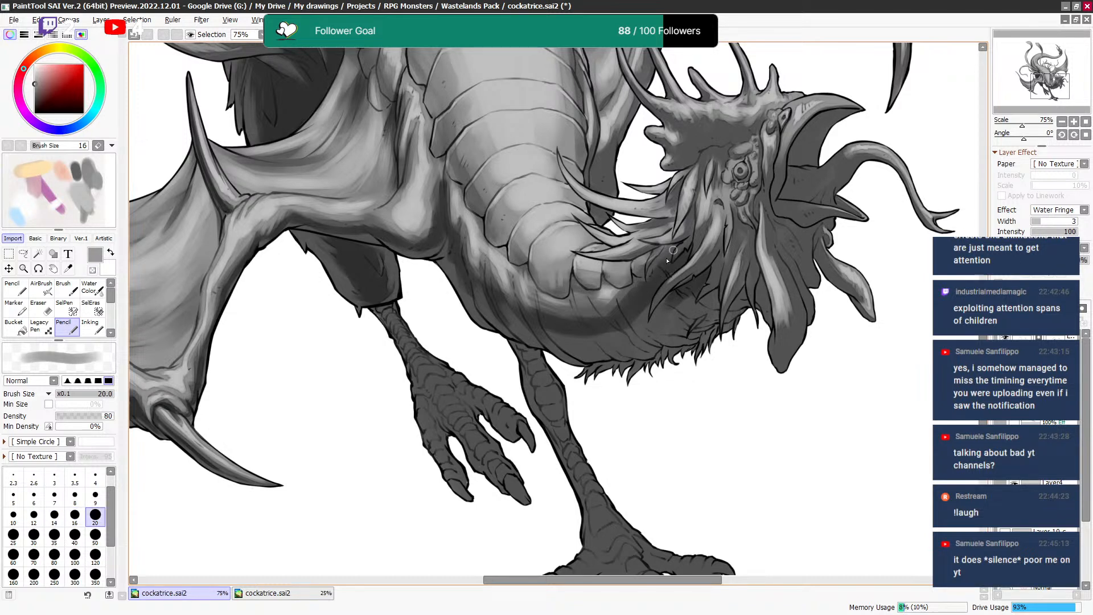
# Darken the gaps between the cheek feathers and the throat at small brush sizes, ending at 14.
pyautogui.press('[')
pyautogui.press('[')
pyautogui.press('[')
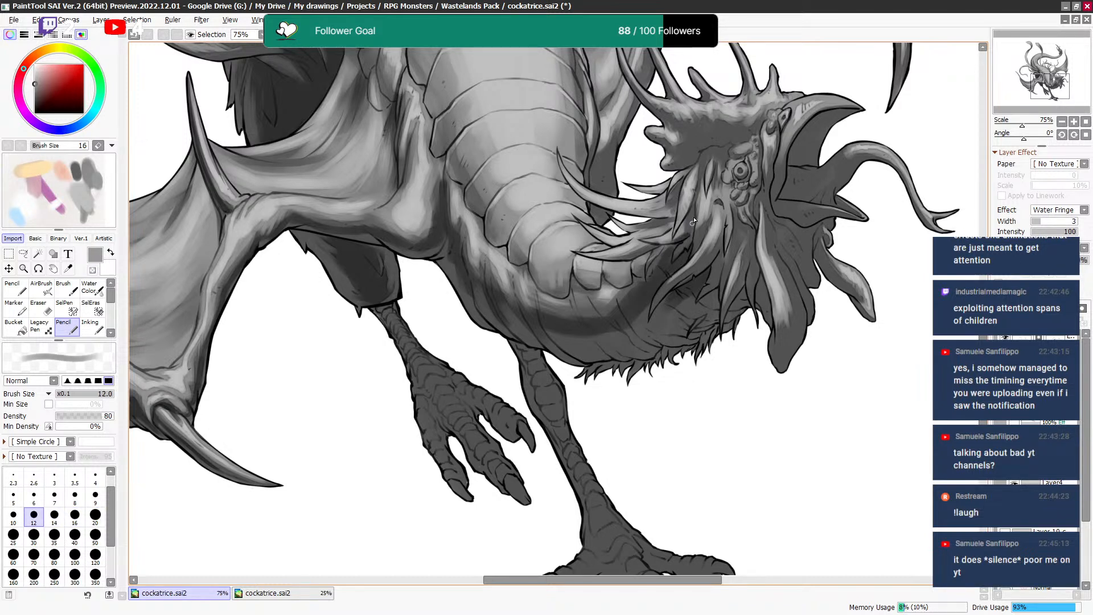
pyautogui.press(']')
pyautogui.press('[')
pyautogui.press('[')
pyautogui.press(']')
pyautogui.press(']')
pyautogui.press('[')
pyautogui.press(']')
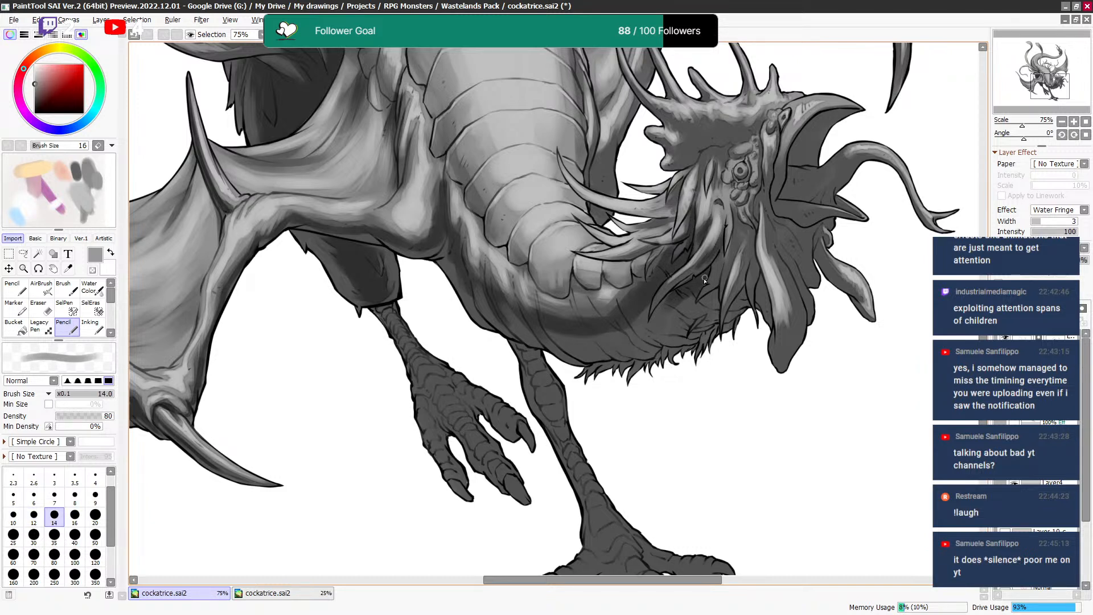
# Deepen the shadow across the throat and the neck's underside, using brush sizes 20 and 25.
pyautogui.press(']')
pyautogui.press(']')
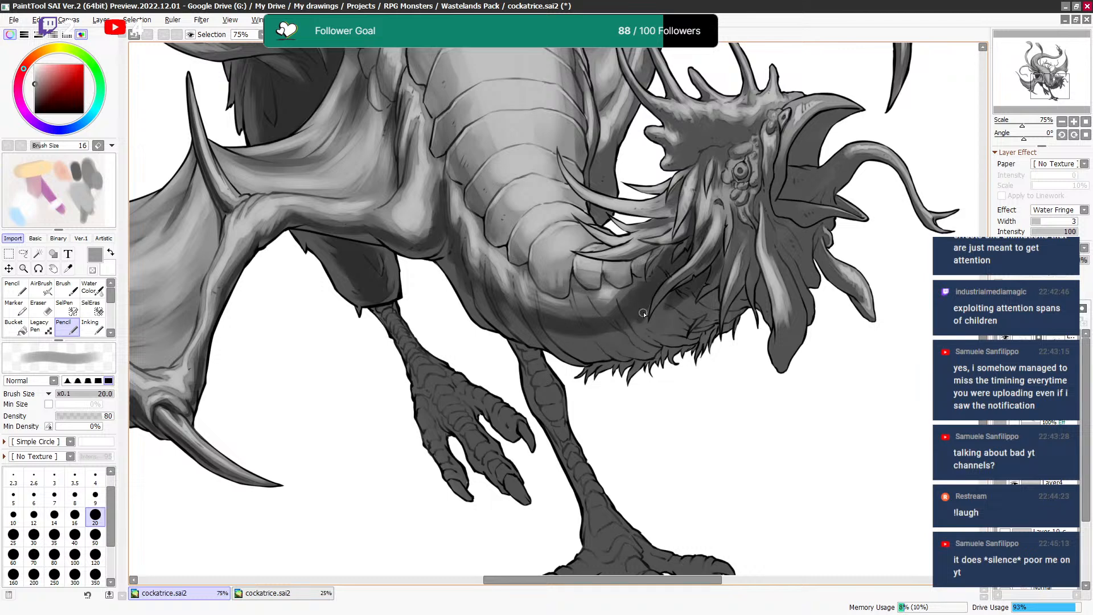
pyautogui.press(']')
pyautogui.press('[')
pyautogui.press(']')
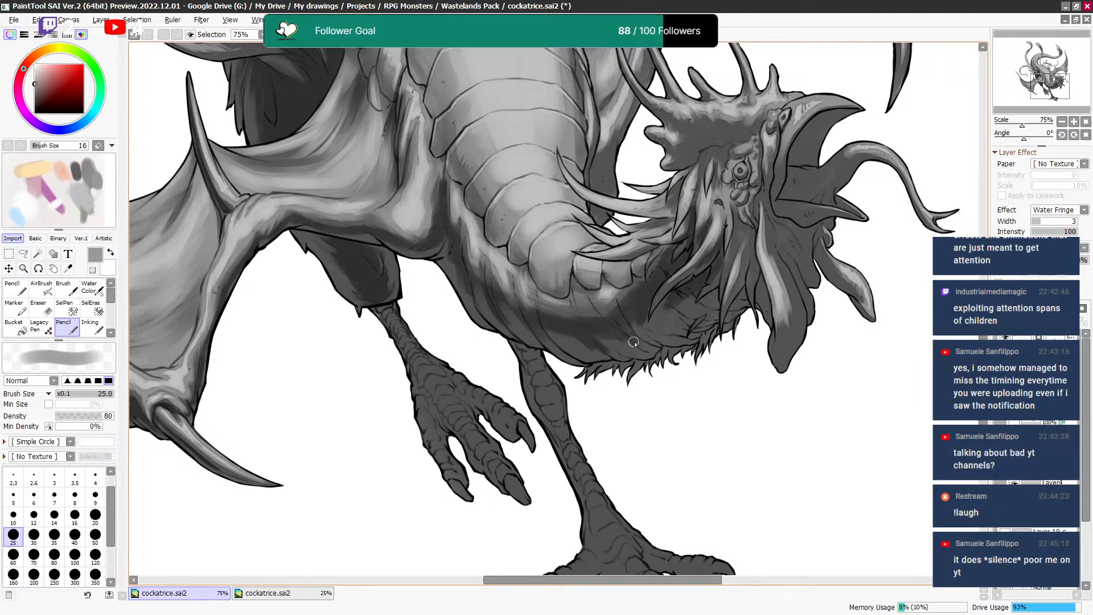
pyautogui.press(']')
pyautogui.press('[')
pyautogui.press('[')
pyautogui.press('[')
# Trim the shading at the neck's base with the transparent colour at size 10, and repaint it near the wing at sizes 12 and 14.
pyautogui.press('x')
pyautogui.press('[')
pyautogui.press('[')
pyautogui.press('[')
pyautogui.press('x')
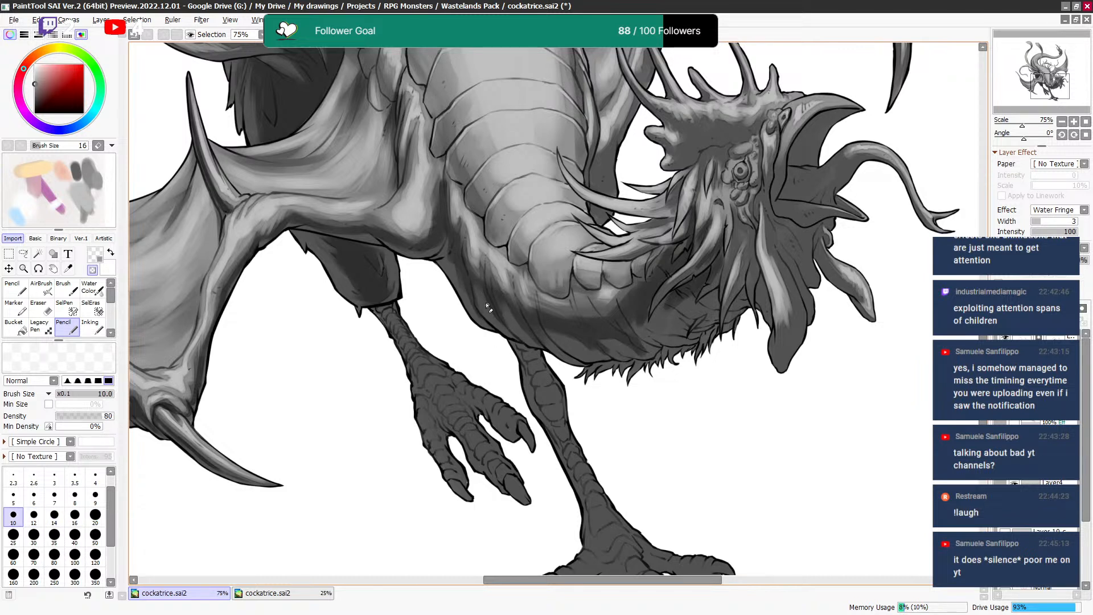
pyautogui.press(']')
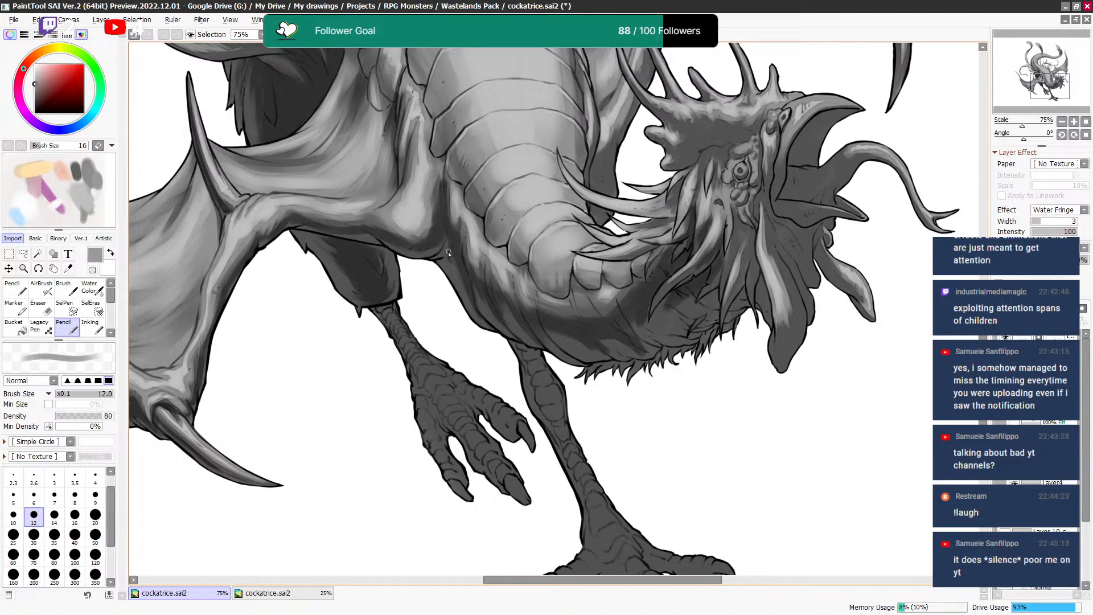
pyautogui.press('[')
pyautogui.press(']')
pyautogui.press(']')
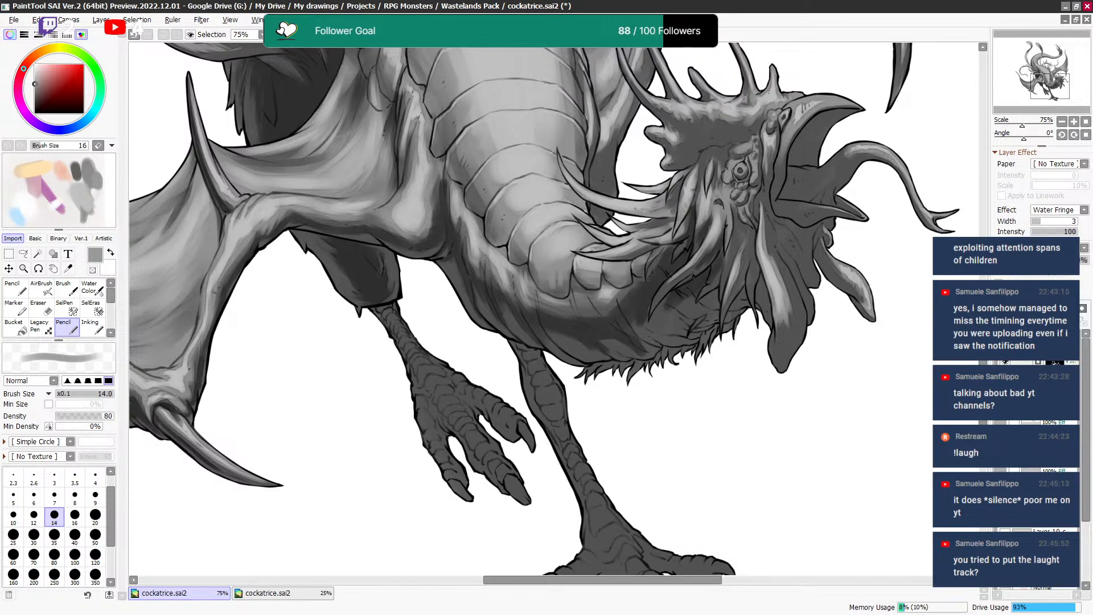
# Darken the neck's underside with the Pencil at sizes 20 and 35, and refine the shading at size 14.
pyautogui.press(']')
pyautogui.press(']')
pyautogui.press(']')
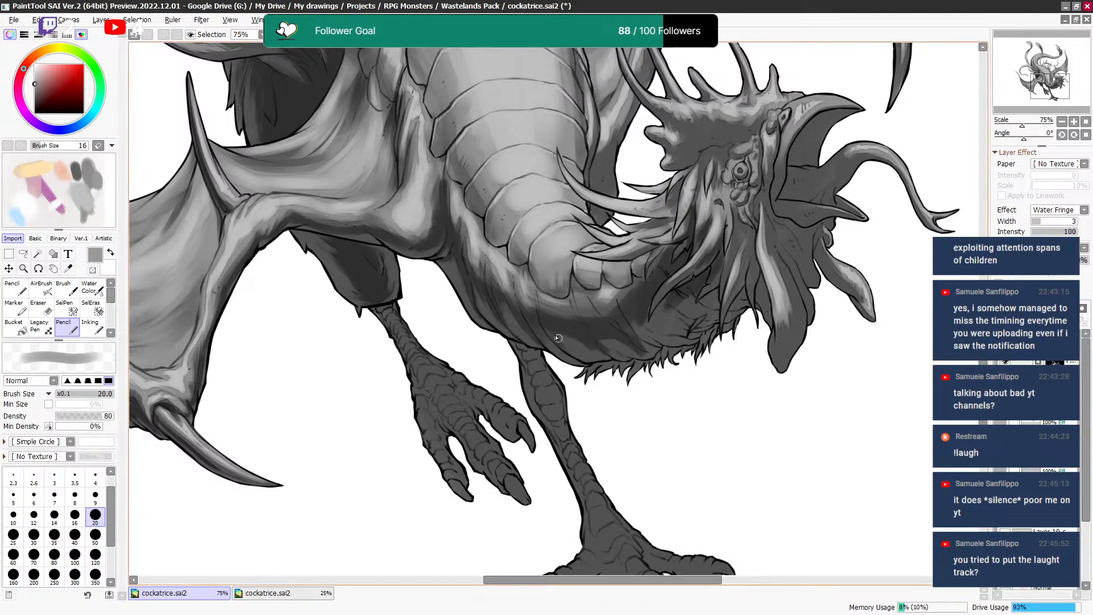
pyautogui.press('c')
pyautogui.press(']')
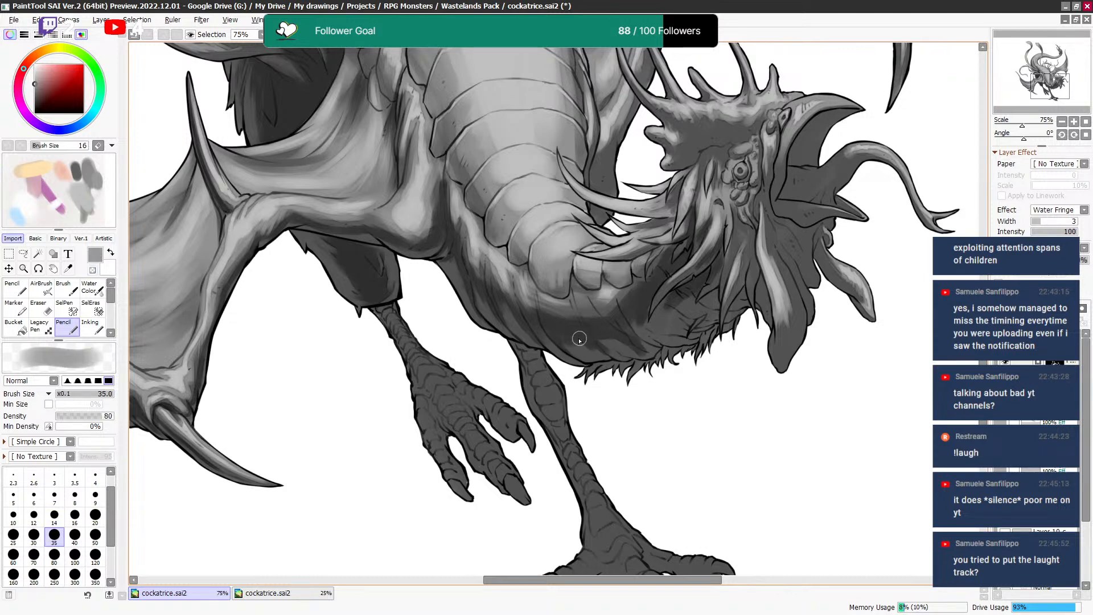
pyautogui.press('[')
pyautogui.press('[')
pyautogui.press('[')
pyautogui.press('[')
pyautogui.press('c')
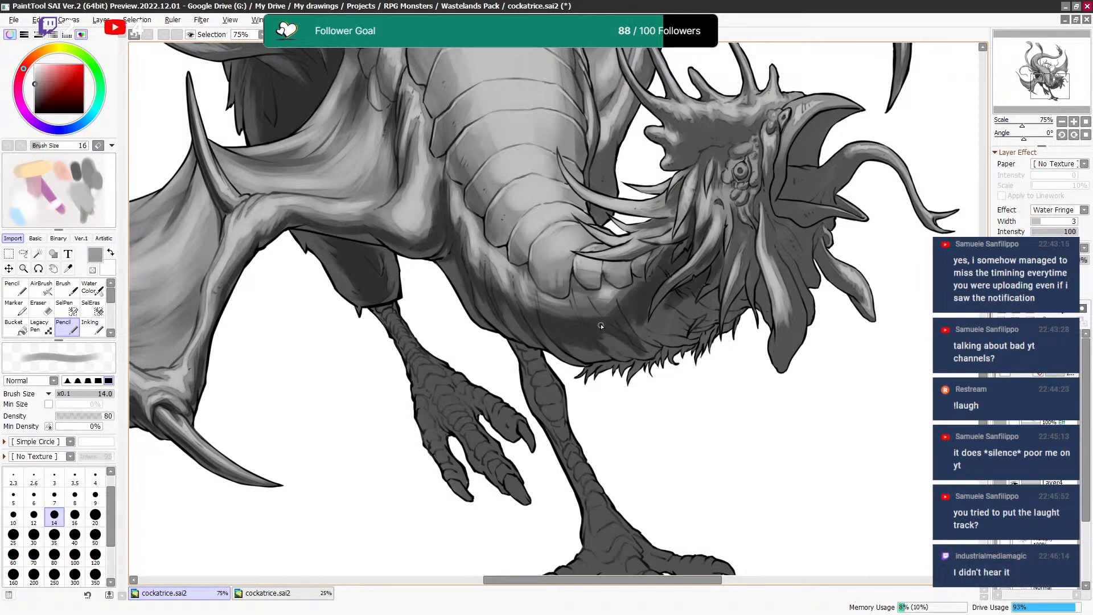
# Add skin-fold shadows along the throat above the feather fringe at brush sizes 12 and 20.
pyautogui.press('c')
pyautogui.press('c')
pyautogui.press('[')
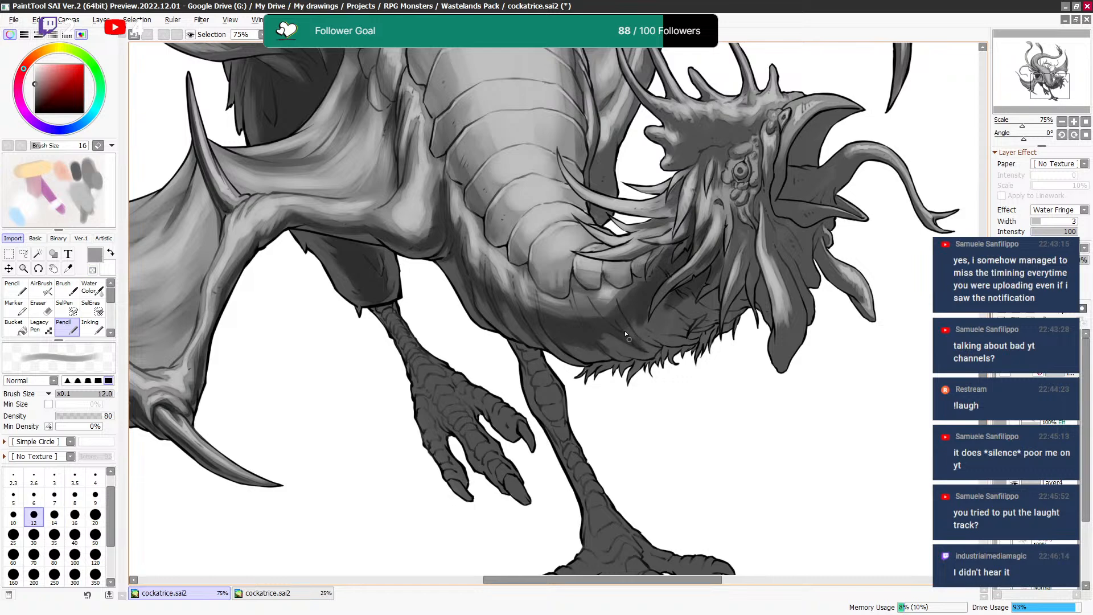
pyautogui.press(']')
pyautogui.press(']')
pyautogui.press(']')
pyautogui.moveTo(644, 327); pyautogui.dragTo(608, 320)
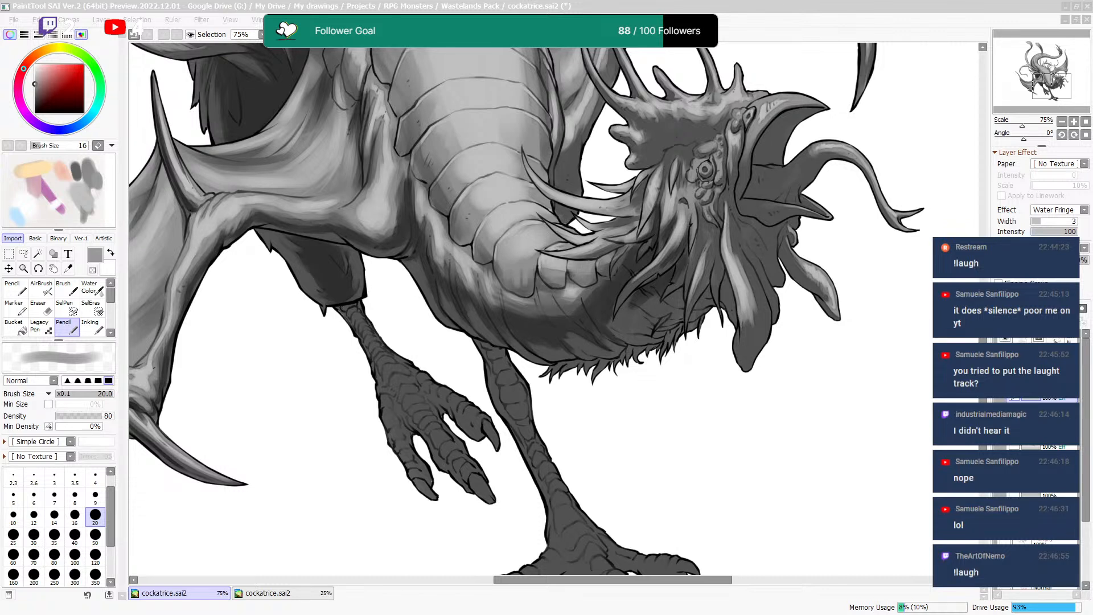
pyautogui.hotkey('alt', 'Tab')
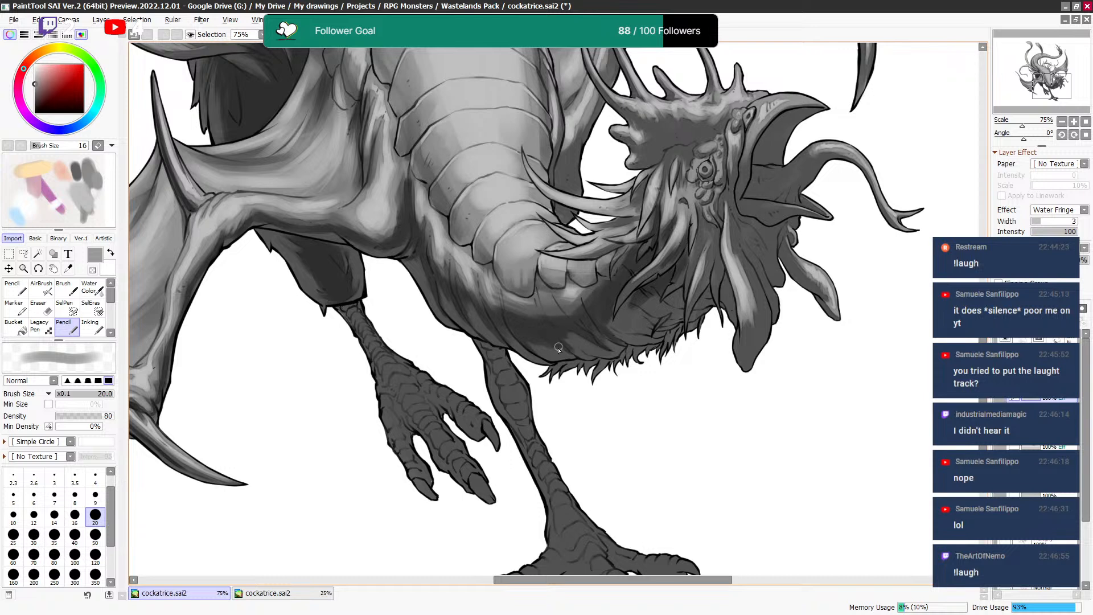
# Trim the shadow on the throat's underside with the transparent colour and repaint it at brush size 20.
pyautogui.press('e')
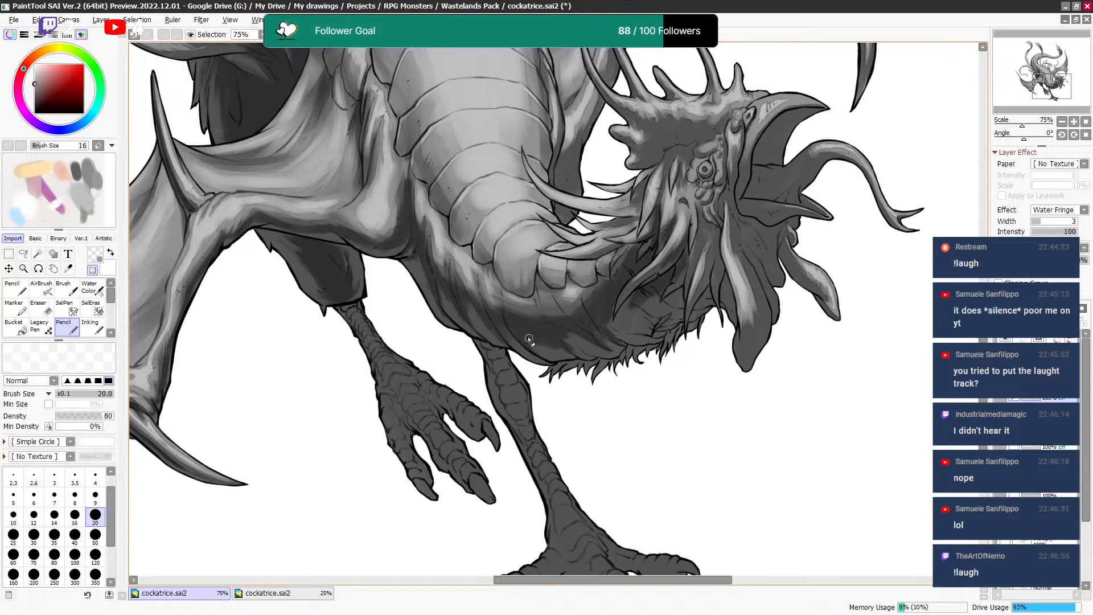
pyautogui.press(']')
pyautogui.press('e')
pyautogui.press('[')
pyautogui.moveTo(569, 353); pyautogui.dragTo(554, 349)
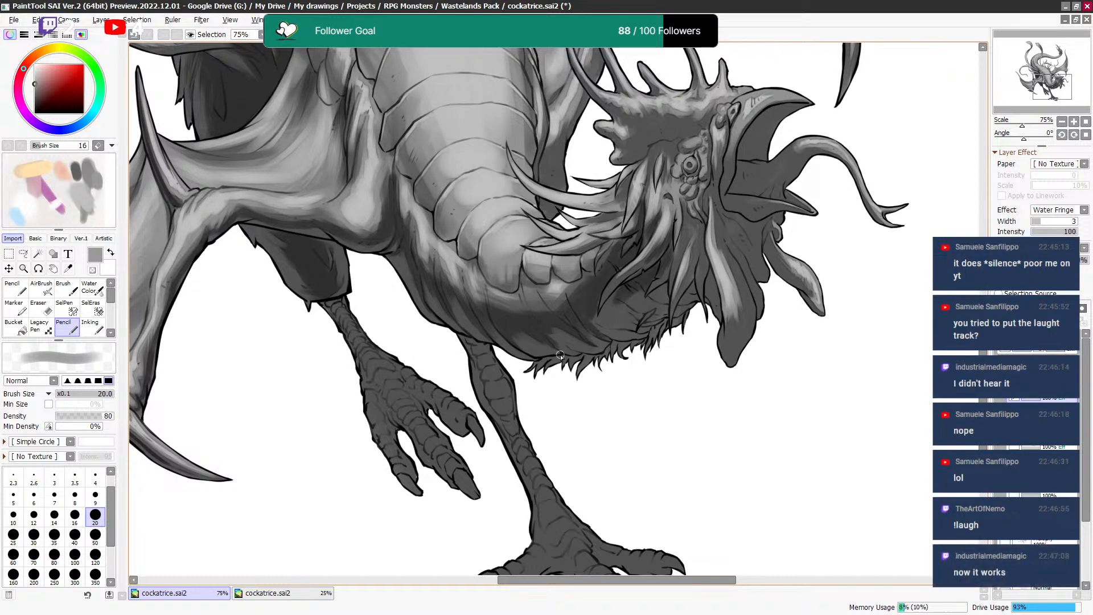
# Refine the throat shading above the feather fringe, alternating paint and the transparent colour and finishing at brush size 16.
pyautogui.press('[')
pyautogui.press('e')
pyautogui.press('[')
pyautogui.press('[')
pyautogui.press('e')
pyautogui.press('[')
pyautogui.press(']')
pyautogui.press(']')
pyautogui.press('e')
pyautogui.press(']')
pyautogui.press(']')
pyautogui.press('e')
pyautogui.press(']')
pyautogui.press('[')
pyautogui.press('[')
pyautogui.press('e')
pyautogui.press(']')
pyautogui.press(']')
pyautogui.press('e')
pyautogui.press('[')
pyautogui.press('[')
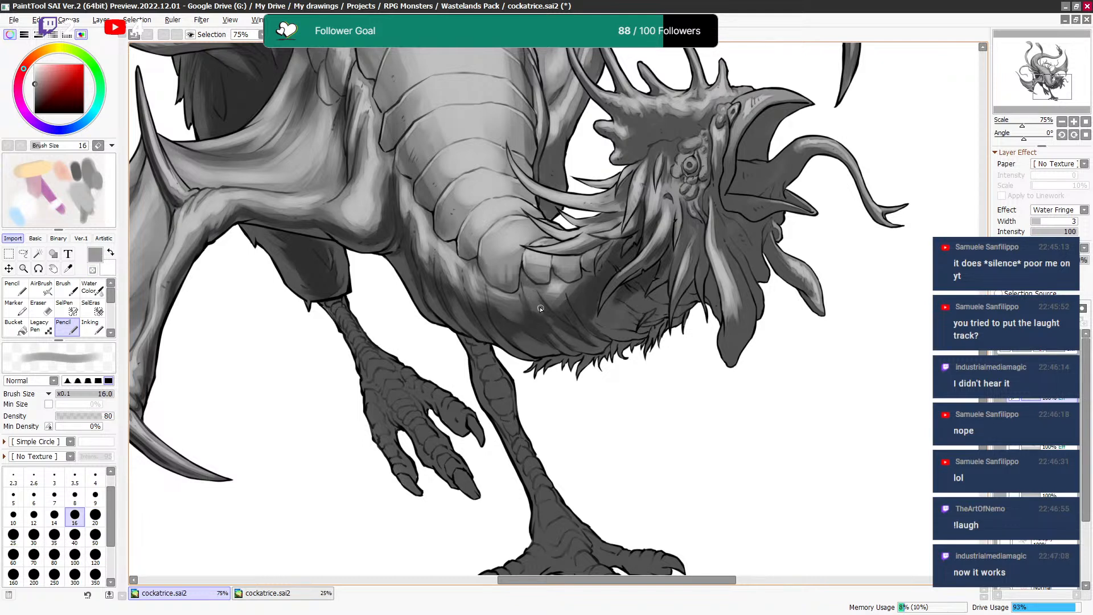
# Trim the throat shadow with the transparent colour at size 16, and darken the neck's underside near its base from size 25.
pyautogui.press('e')
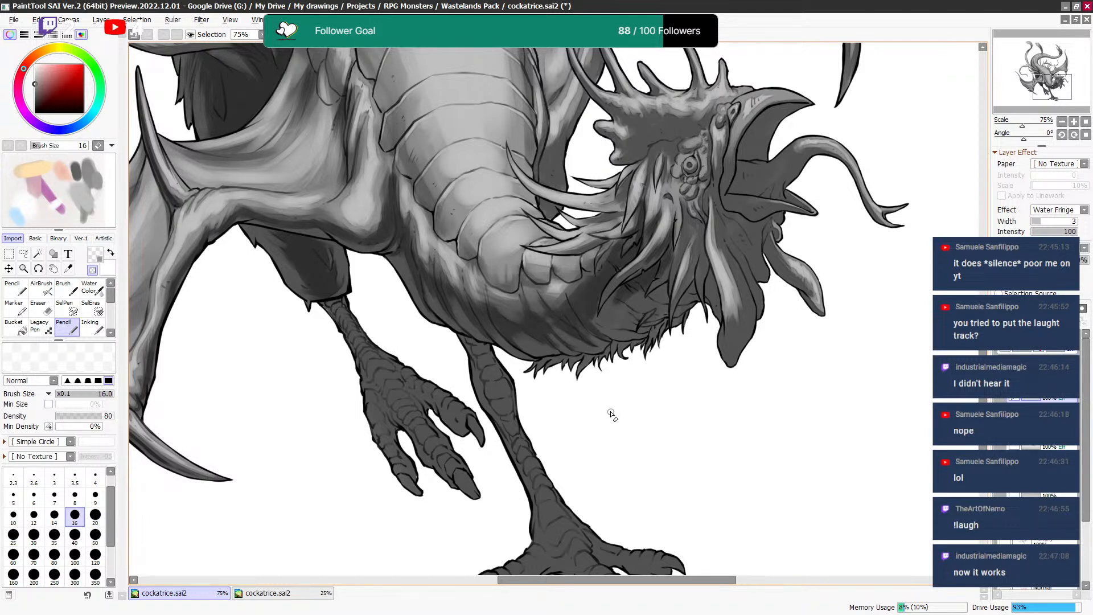
pyautogui.moveTo(516, 332); pyautogui.dragTo(515, 330)
pyautogui.press('e')
pyautogui.press(']')
pyautogui.press(']')
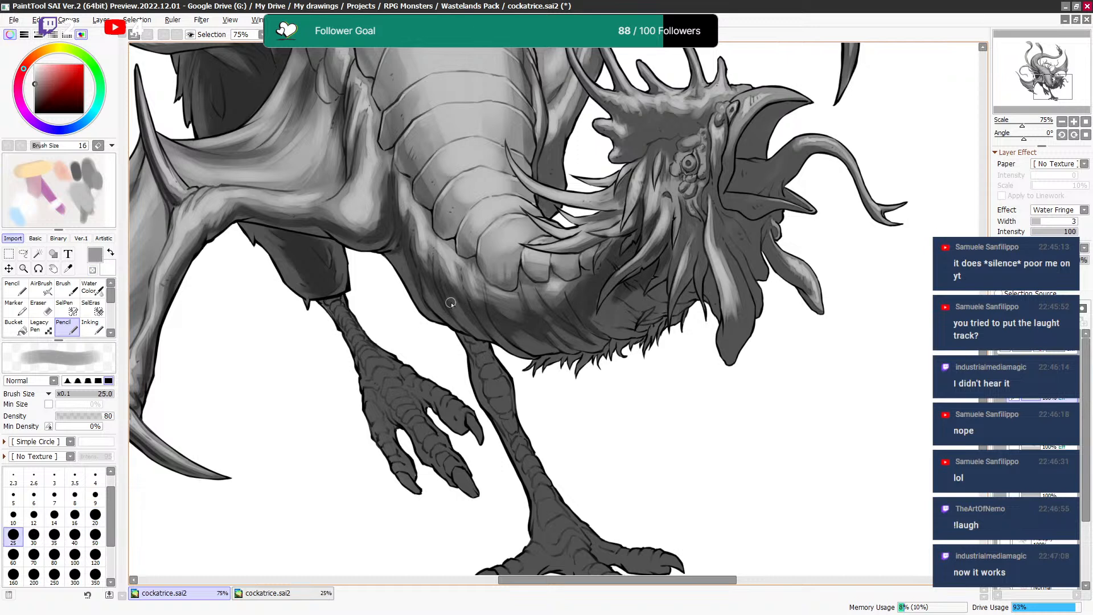
pyautogui.press(']')
pyautogui.press(']')
# Shade the end of the neck scales beside the face feathers at brush size 12.
pyautogui.press('e')
pyautogui.press('e')
pyautogui.press('[')
pyautogui.press('[')
pyautogui.press('[')
pyautogui.press('[')
pyautogui.press('[')
pyautogui.press('[')
pyautogui.press('[')
pyautogui.press(']')
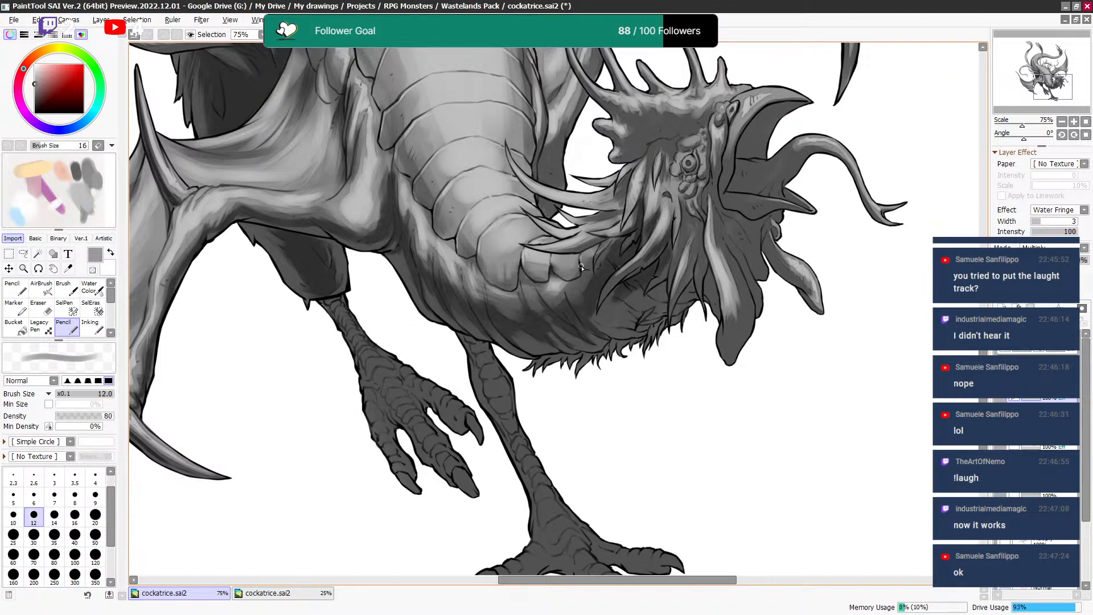
# Darken the throat beneath the face feathers with broad strokes at brush size 25.
pyautogui.press('[')
pyautogui.press(']')
pyautogui.press(']')
pyautogui.press(']')
pyautogui.press(']')
pyautogui.press(']')
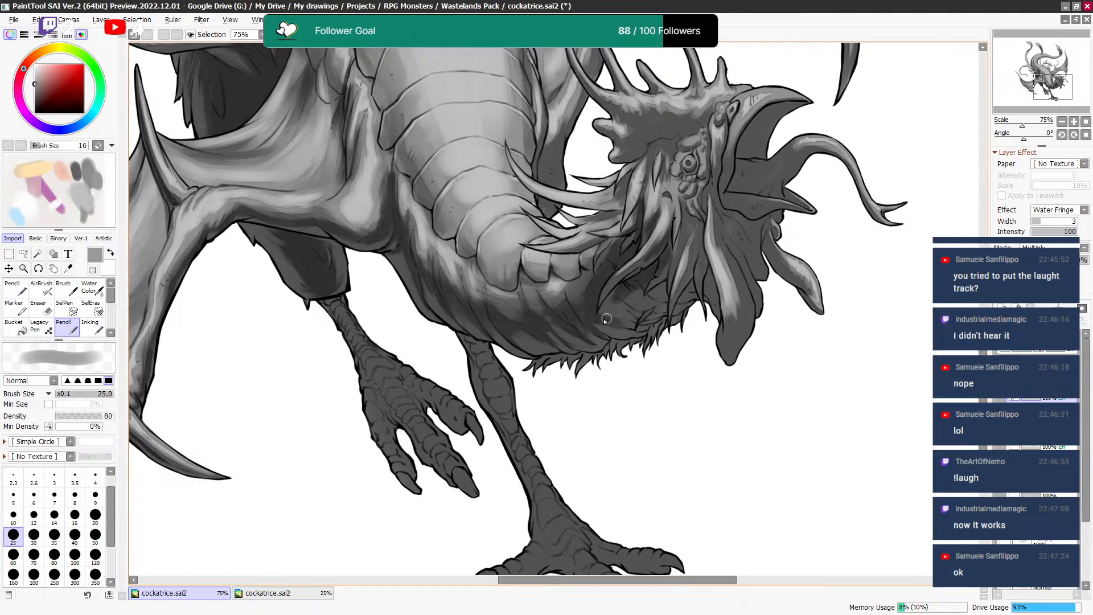
pyautogui.press(']')
pyautogui.press('[')
pyautogui.press('[')
pyautogui.press(']')
pyautogui.press(']')
# Add fine shadow lines along the throat and the feather fringe at brush sizes 10 and 9.
pyautogui.press('[')
pyautogui.press('[')
pyautogui.press('[')
pyautogui.press('[')
pyautogui.press('[')
pyautogui.press('[')
pyautogui.press('[')
pyautogui.press(']')
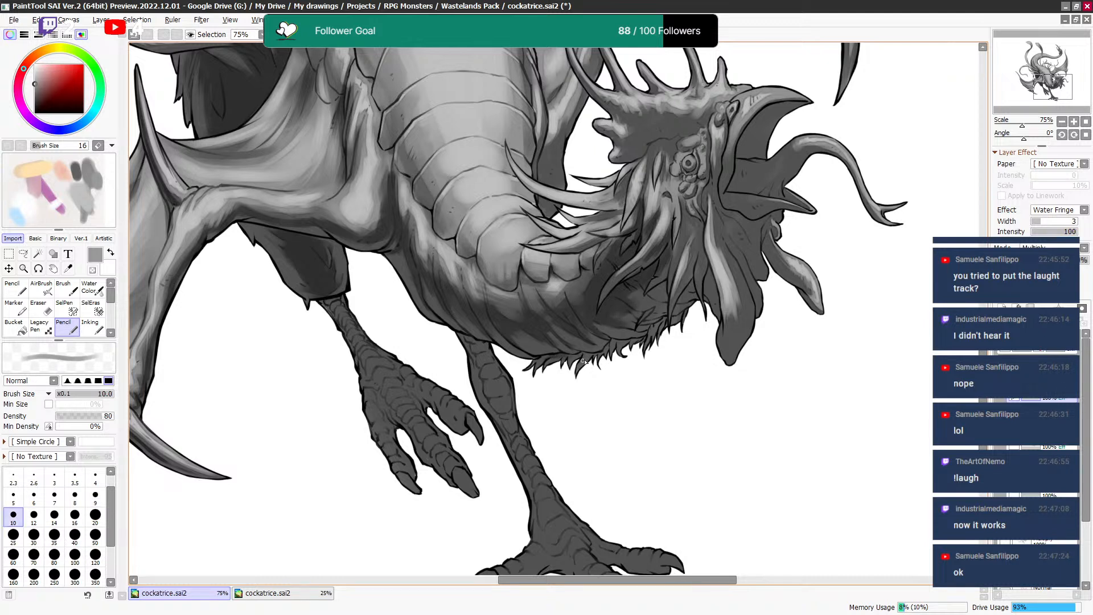
pyautogui.press('x')
pyautogui.press('x')
pyautogui.press('x')
pyautogui.press('x')
pyautogui.press('[')
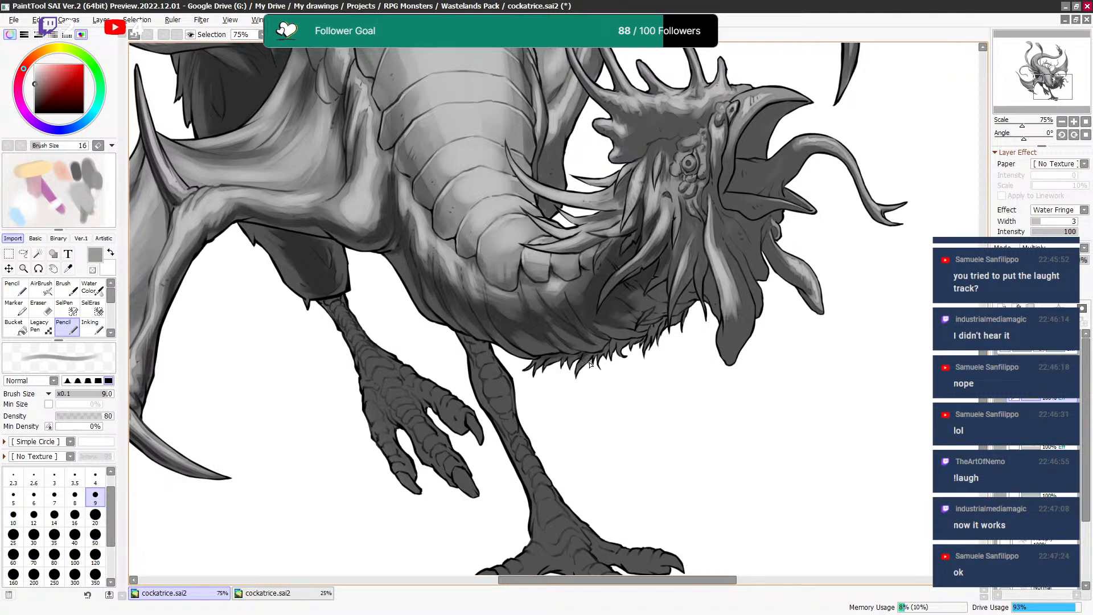
pyautogui.moveTo(598, 313); pyautogui.dragTo(594, 311)
# Refine the skin folds just above the fringe, painting at size 10 and trimming with the transparent colour at size 12.
pyautogui.press('x')
pyautogui.press('x')
pyautogui.press(']')
pyautogui.press(']')
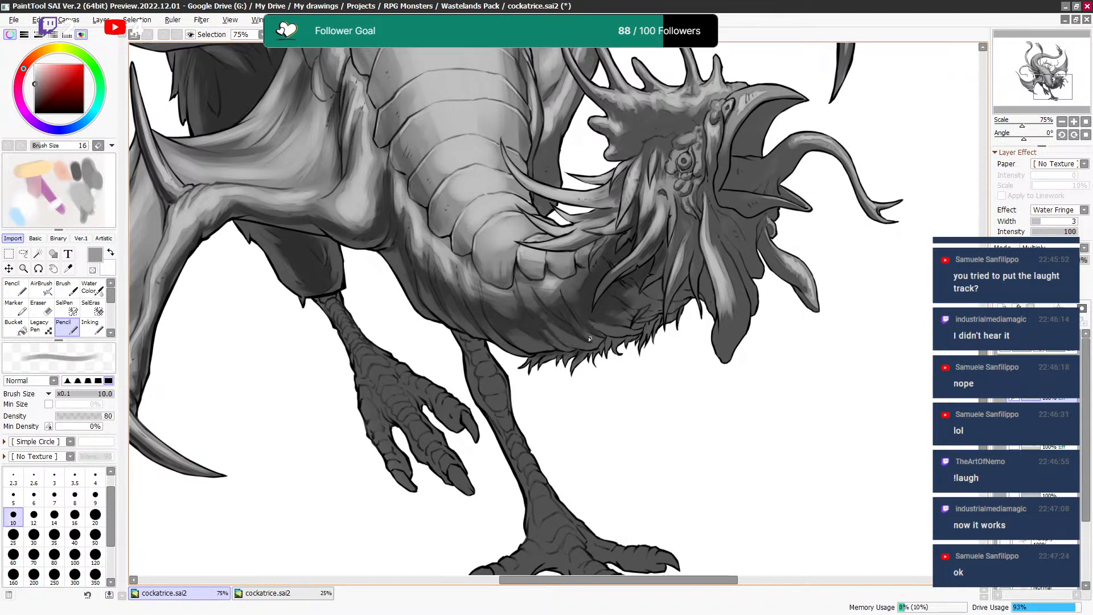
pyautogui.press('c')
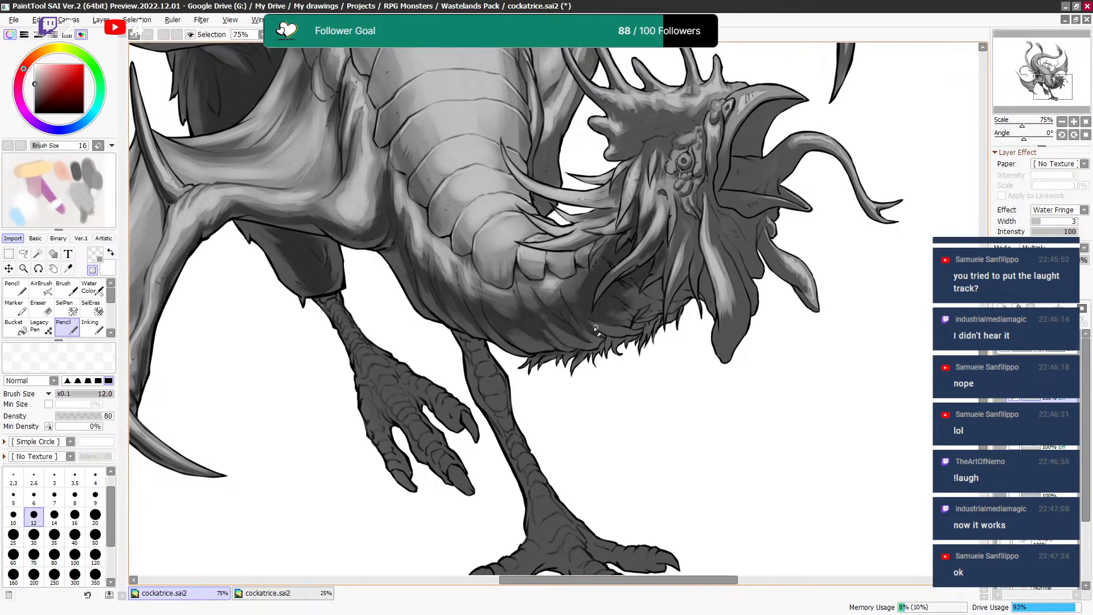
pyautogui.press('c')
pyautogui.press('c')
pyautogui.press('c')
# Shade the throat between the fringe and the face feathers, trimming with the transparent colour at size 16 and repainting at 20.
pyautogui.press(']')
pyautogui.press(']')
pyautogui.press(']')
pyautogui.press(']')
pyautogui.press('[')
pyautogui.press('[')
pyautogui.press('c')
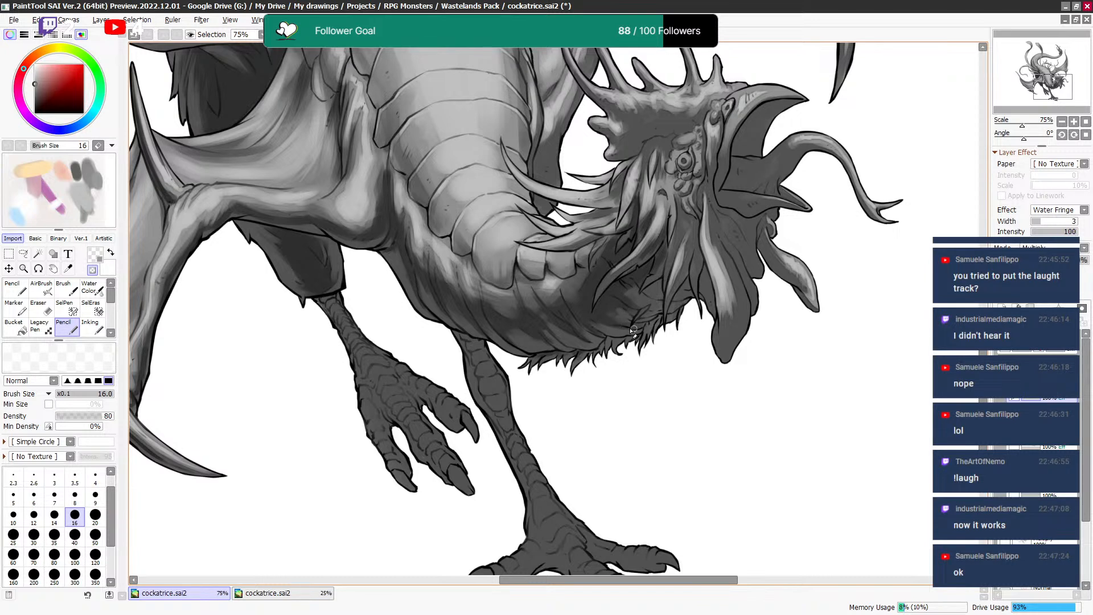
pyautogui.press('c')
pyautogui.press(']')
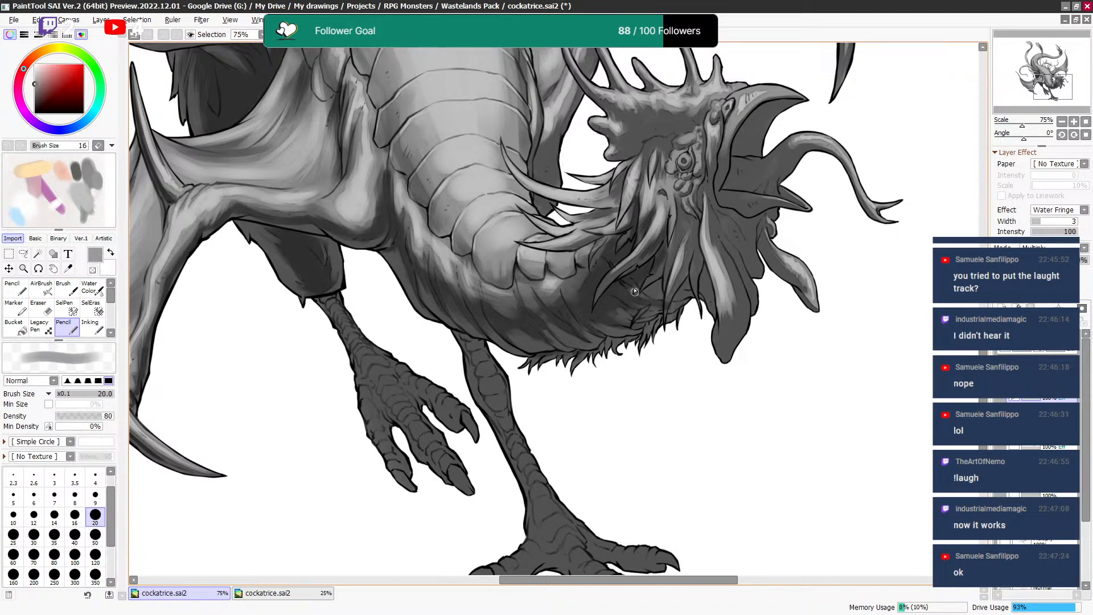
# Shade the throat's lower edge at size 16, and lighten the throat with the transparent colour at sizes 25 and 10.
pyautogui.press('[')
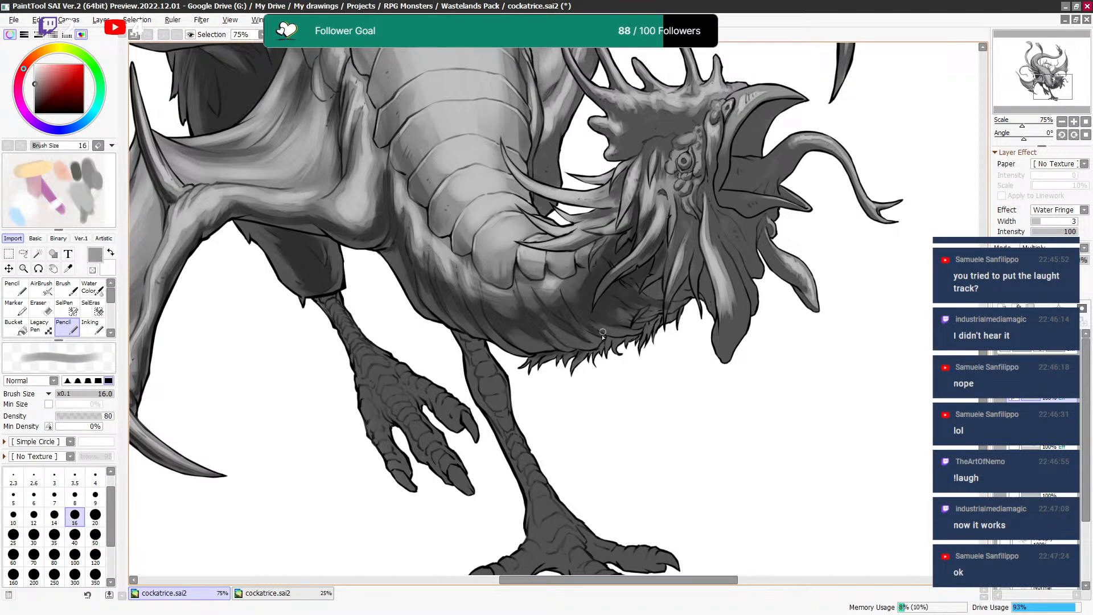
pyautogui.press(']')
pyautogui.press(']')
pyautogui.press('c')
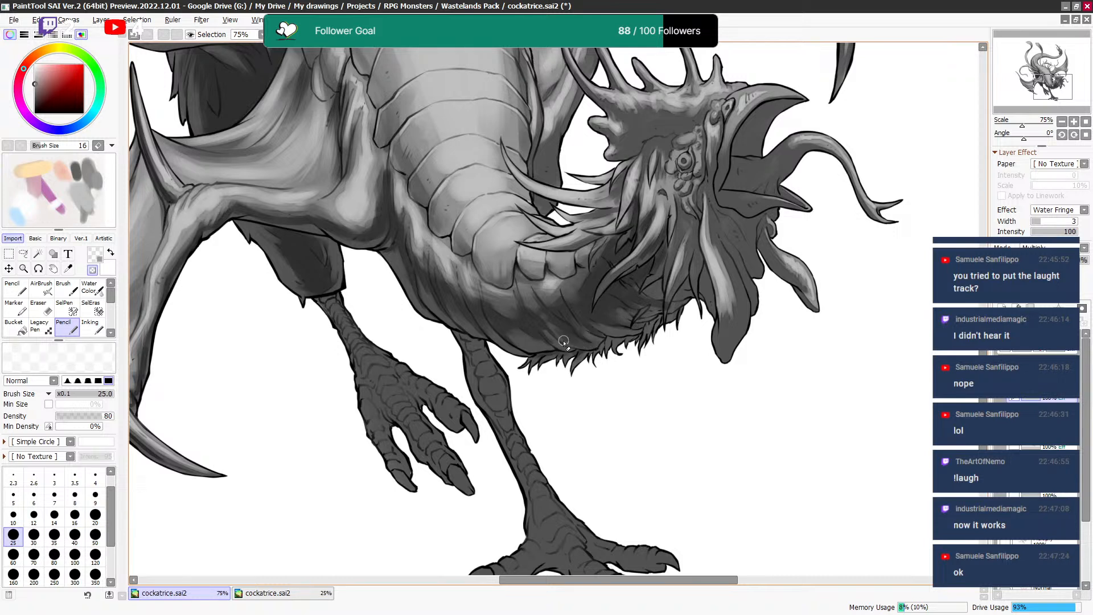
pyautogui.press('[')
pyautogui.press('[')
pyautogui.press('[')
pyautogui.press('[')
pyautogui.press('[')
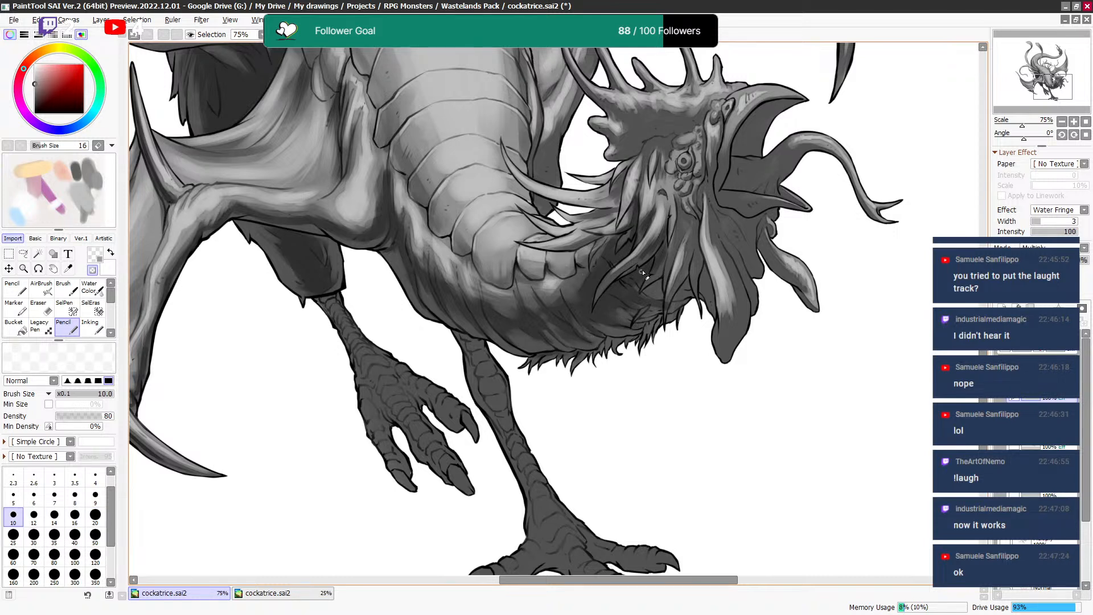
# Trim the neck's underside near the leg with the transparent colour at size 16, and retouch it at size 14.
pyautogui.press(']')
pyautogui.press(']')
pyautogui.press(']')
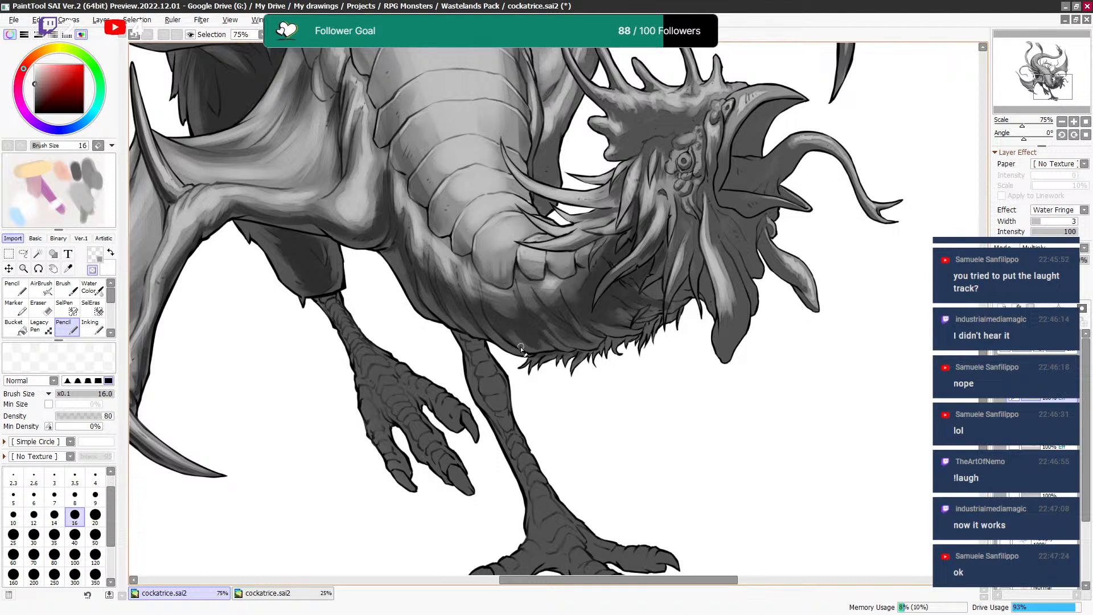
pyautogui.press('[')
pyautogui.press('c')
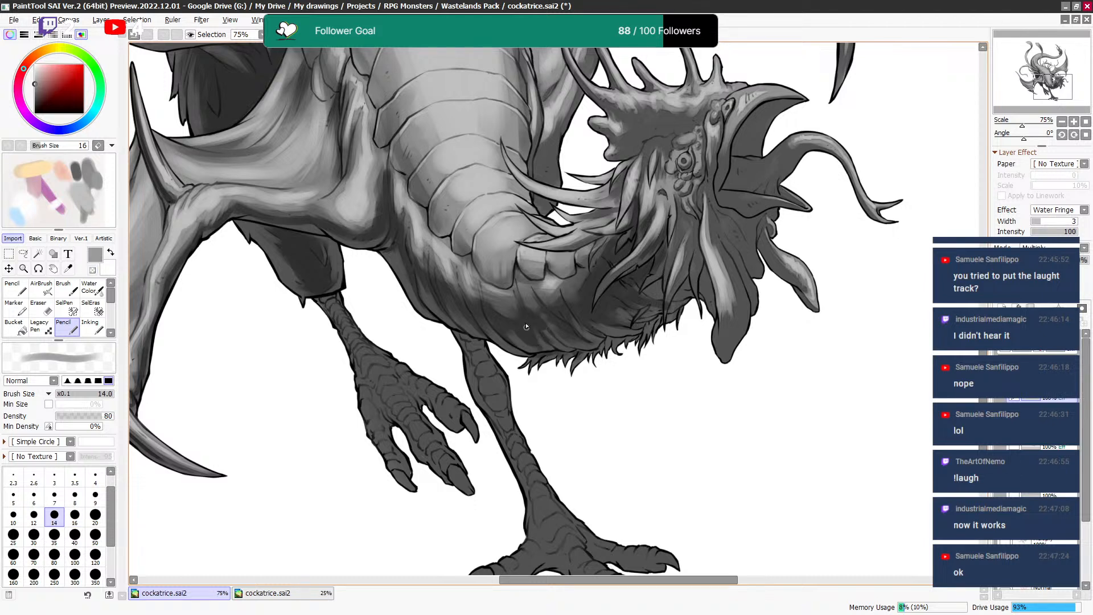
# Shade around the tips of the hanging face feathers, and trim the shading with the transparent colour at size 14.
pyautogui.moveTo(716, 271); pyautogui.dragTo(677, 274)
pyautogui.press(']')
pyautogui.press(']')
pyautogui.press(']')
pyautogui.press('[')
pyautogui.press('[')
pyautogui.press('[')
pyautogui.press('c')
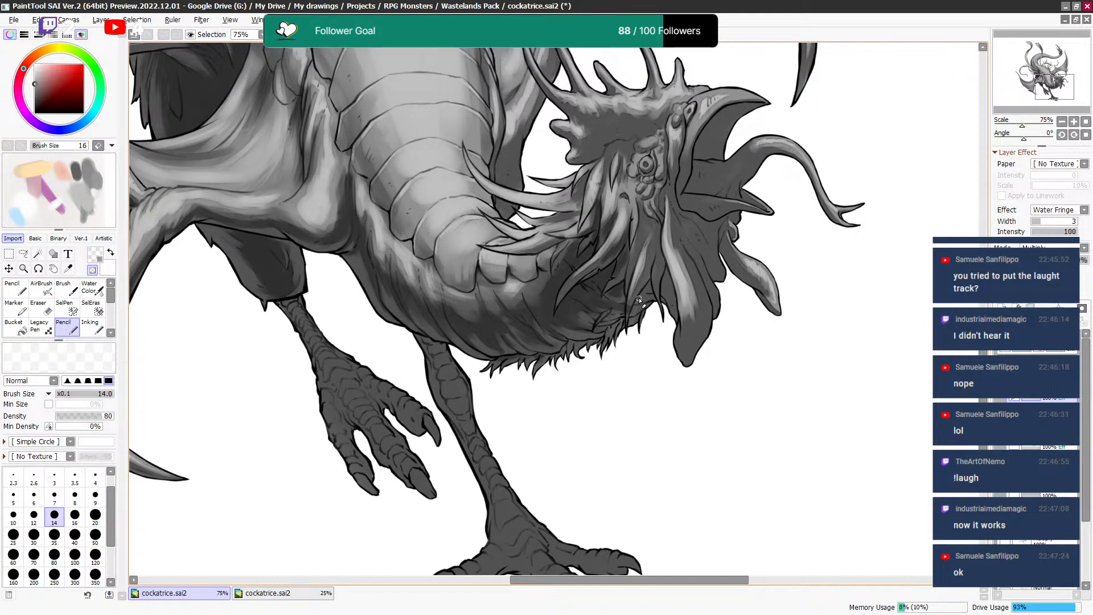
# Paint shadows between the hanging feathers and the wattle at brush sizes 14 and 16.
pyautogui.press('c')
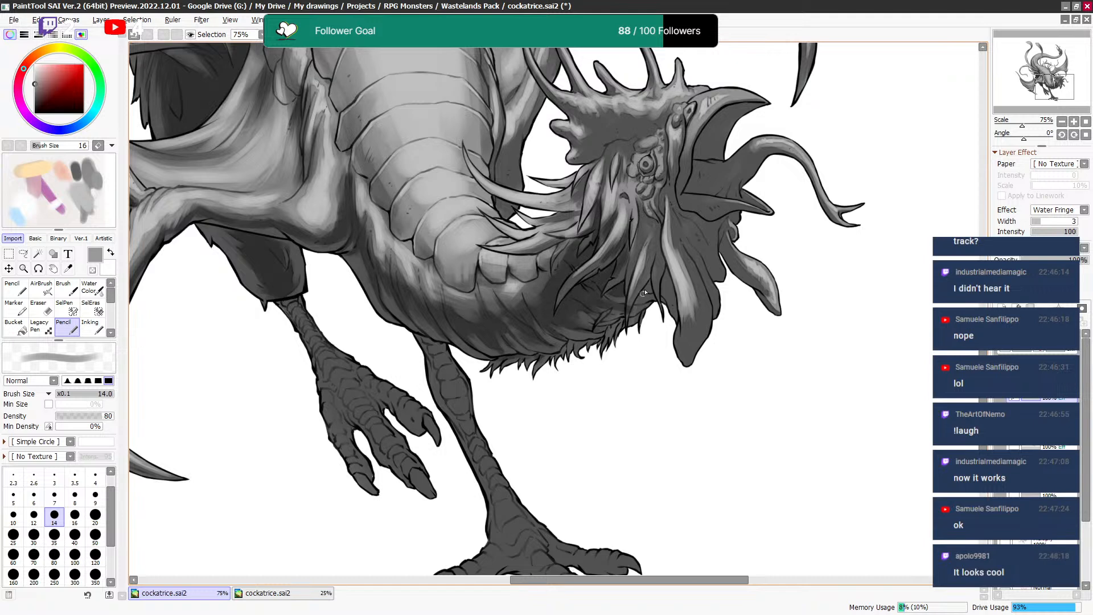
pyautogui.press('[')
pyautogui.press(']')
pyautogui.press(']')
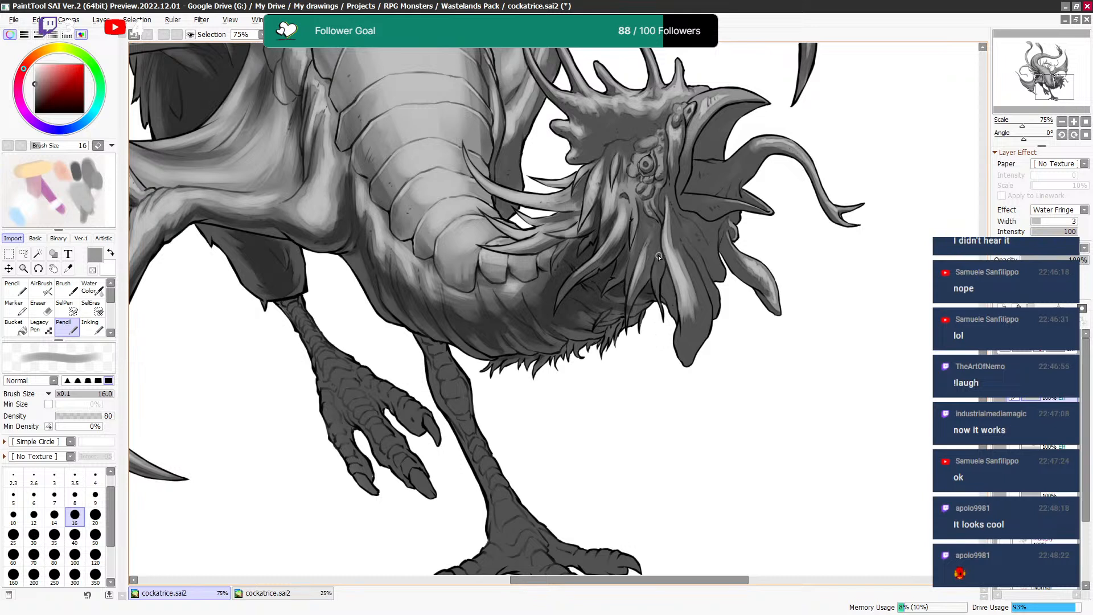
# Refine the throat shadows under the face feathers, painting at size 14 and trimming with the transparent colour at sizes 12 and 9.
pyautogui.moveTo(654, 280); pyautogui.dragTo(651, 283)
pyautogui.press('e')
pyautogui.press('[')
pyautogui.press('[')
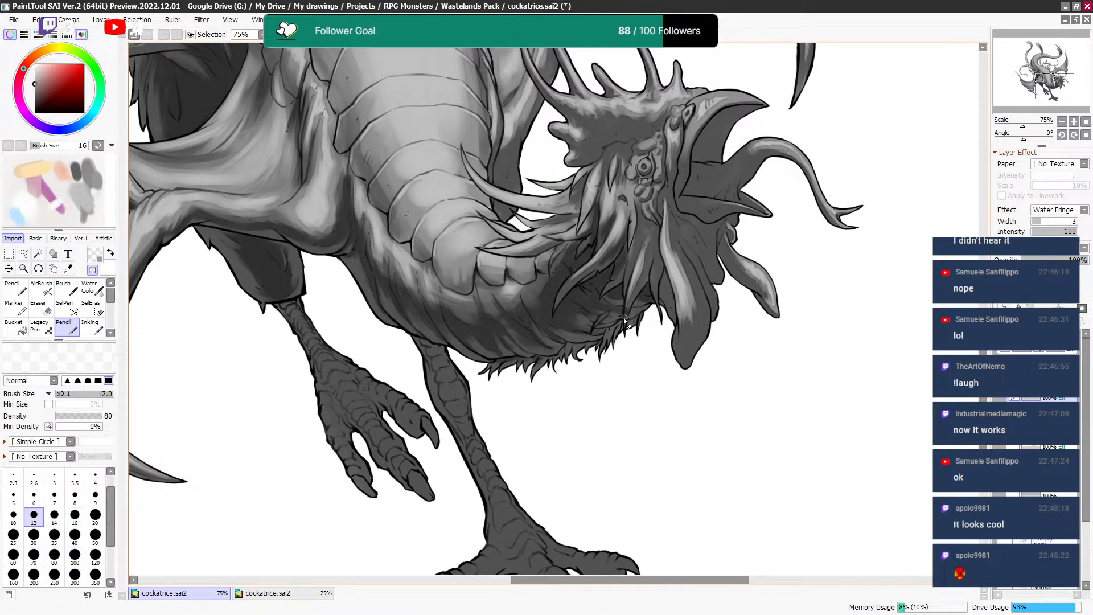
pyautogui.press('e')
pyautogui.press(']')
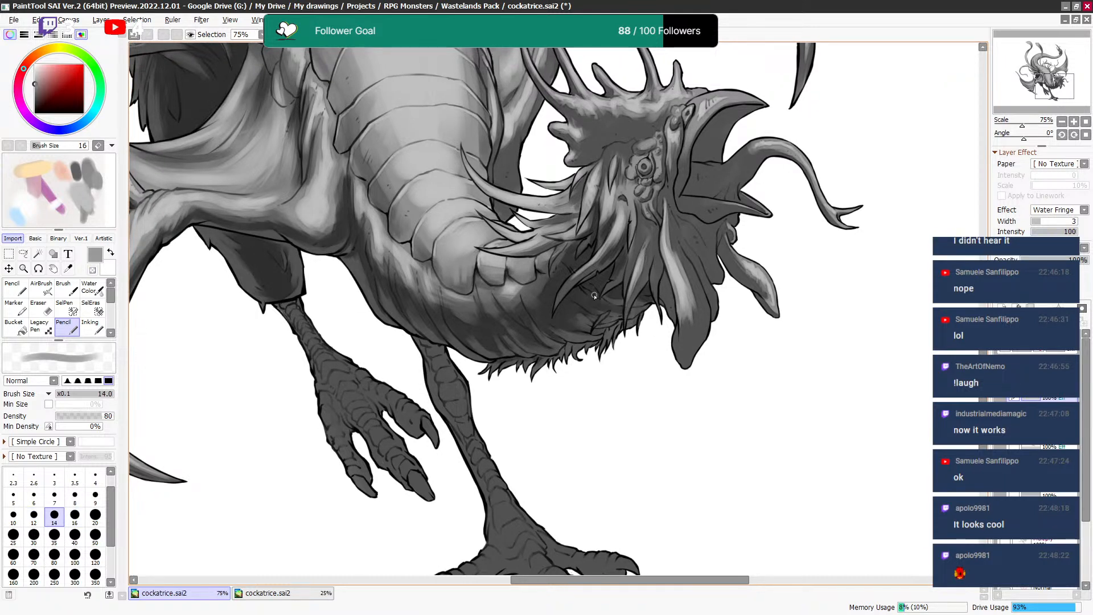
pyautogui.press('e')
pyautogui.press('[')
pyautogui.press('[')
pyautogui.press('[')
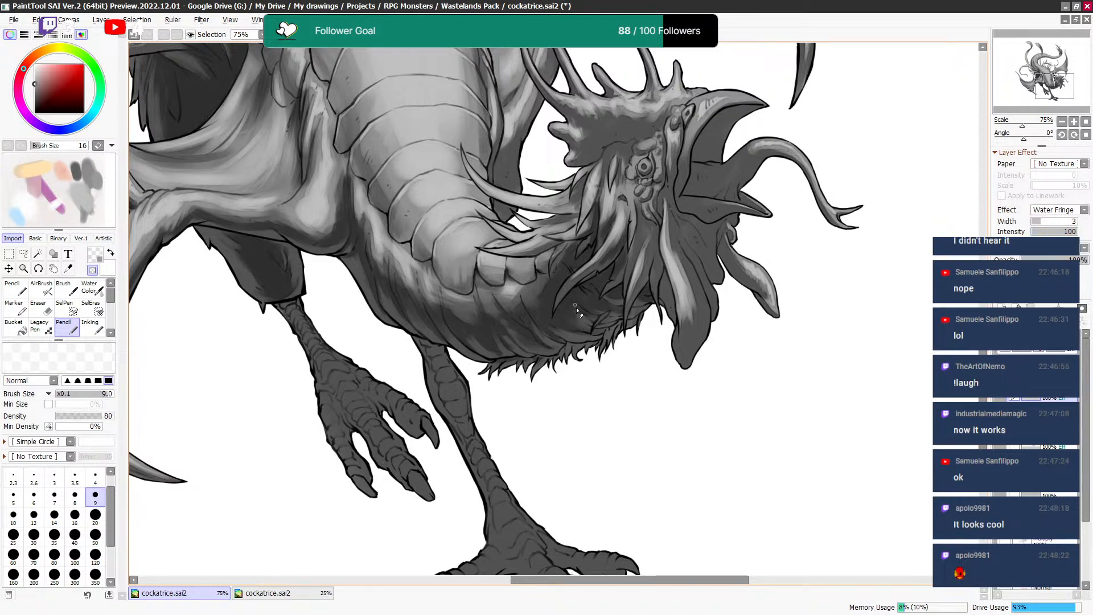
pyautogui.moveTo(623, 296); pyautogui.dragTo(613, 300)
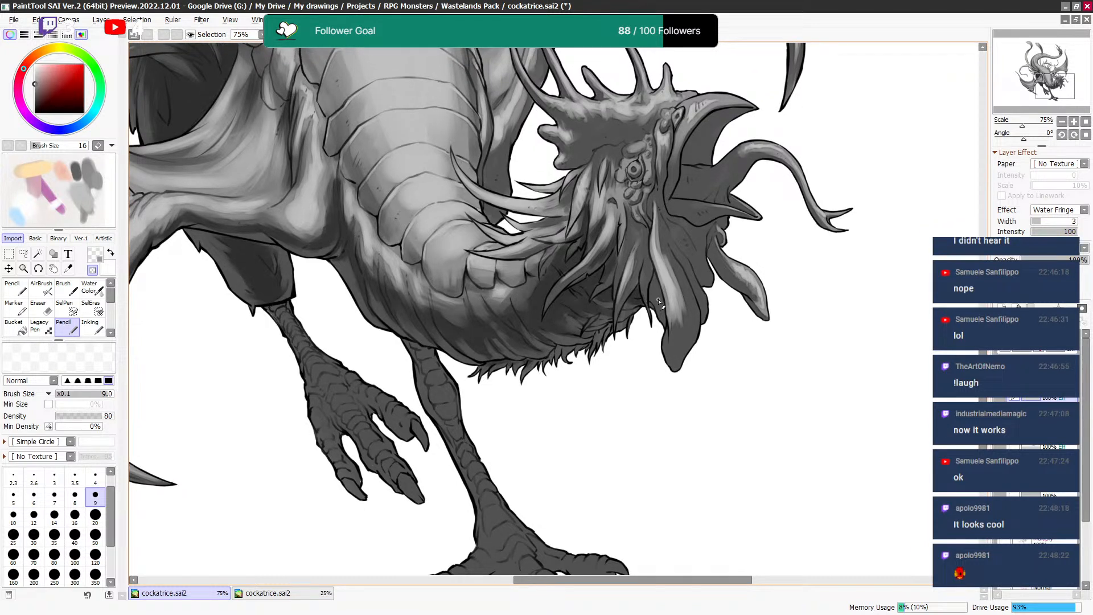
# Shade the feathers beside the long wattle, alternating paint and the transparent colour and finishing at brush size 14.
pyautogui.press('e')
pyautogui.press(']')
pyautogui.press(']')
pyautogui.press(']')
pyautogui.press('[')
pyautogui.press('[')
pyautogui.press(']')
pyautogui.press(']')
pyautogui.press(']')
pyautogui.press('e')
pyautogui.press(']')
pyautogui.press('[')
pyautogui.press('[')
pyautogui.press('[')
pyautogui.press('e')
pyautogui.press(']')
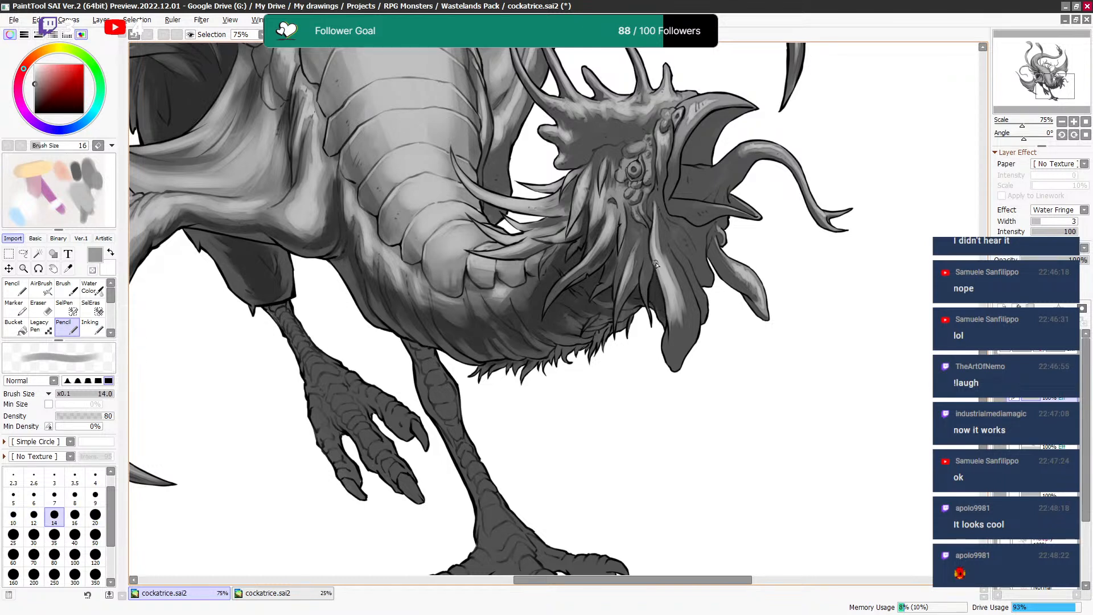
# Deepen the shadows among the face feathers below the eye, finishing at brush size 12.
pyautogui.scroll(2, 656, 267)
pyautogui.press('[')
pyautogui.press('[')
pyautogui.press(']')
pyautogui.press(']')
pyautogui.press(']')
pyautogui.press(']')
pyautogui.press(']')
pyautogui.press('[')
pyautogui.press('[')
pyautogui.press('[')
pyautogui.press('[')
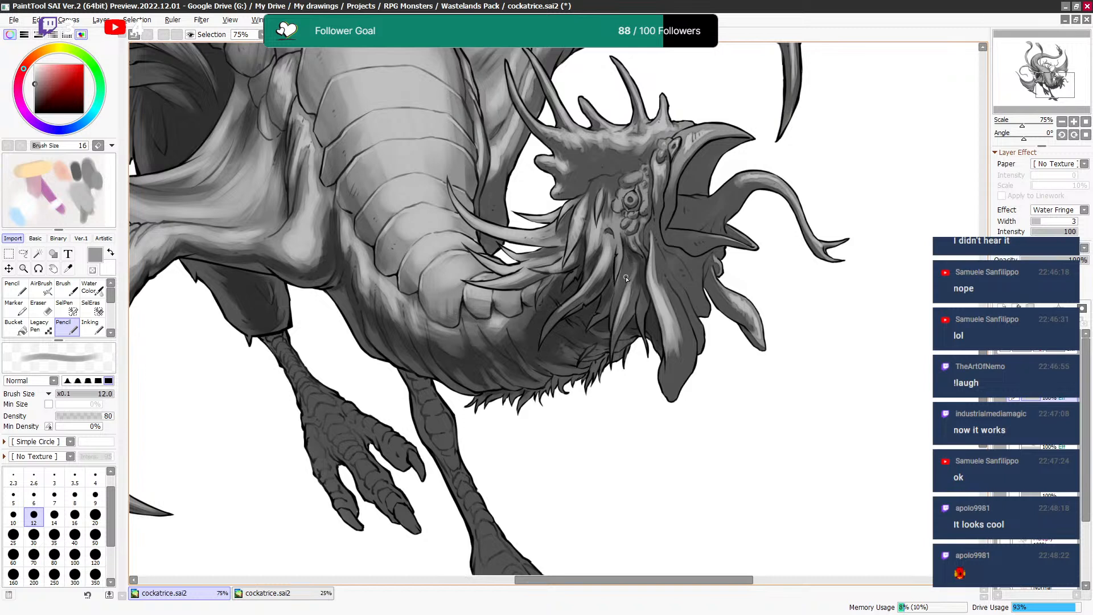
# Darken the area between the face feathers and the wattle at brush sizes 12 and 20.
pyautogui.moveTo(635, 276); pyautogui.dragTo(634, 278)
pyautogui.press('[')
pyautogui.press('[')
pyautogui.press(']')
pyautogui.press(']')
pyautogui.press(']')
pyautogui.press(']')
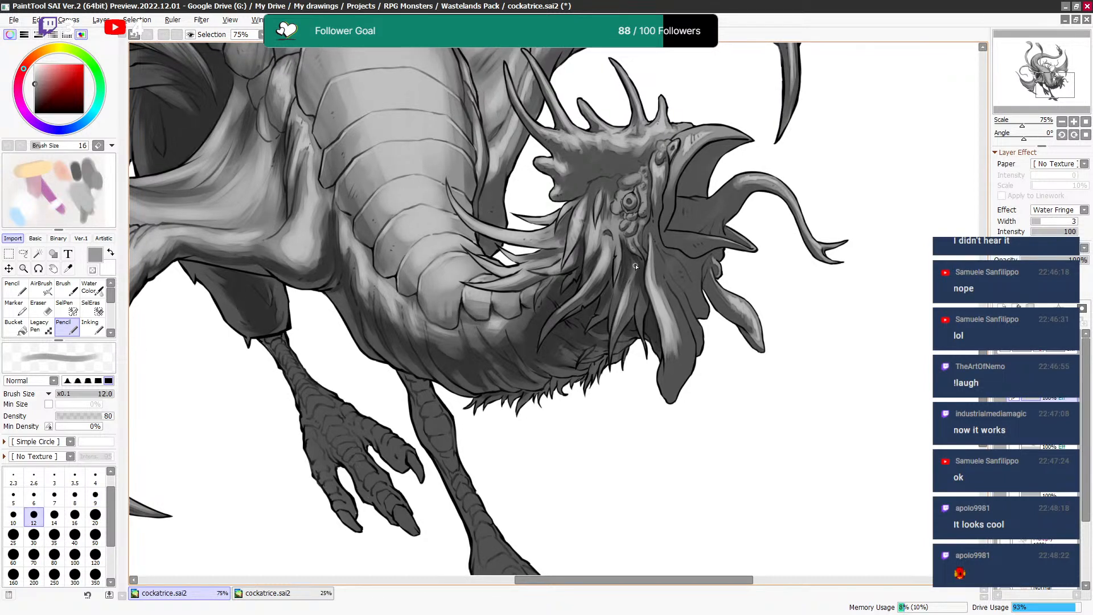
pyautogui.press(']')
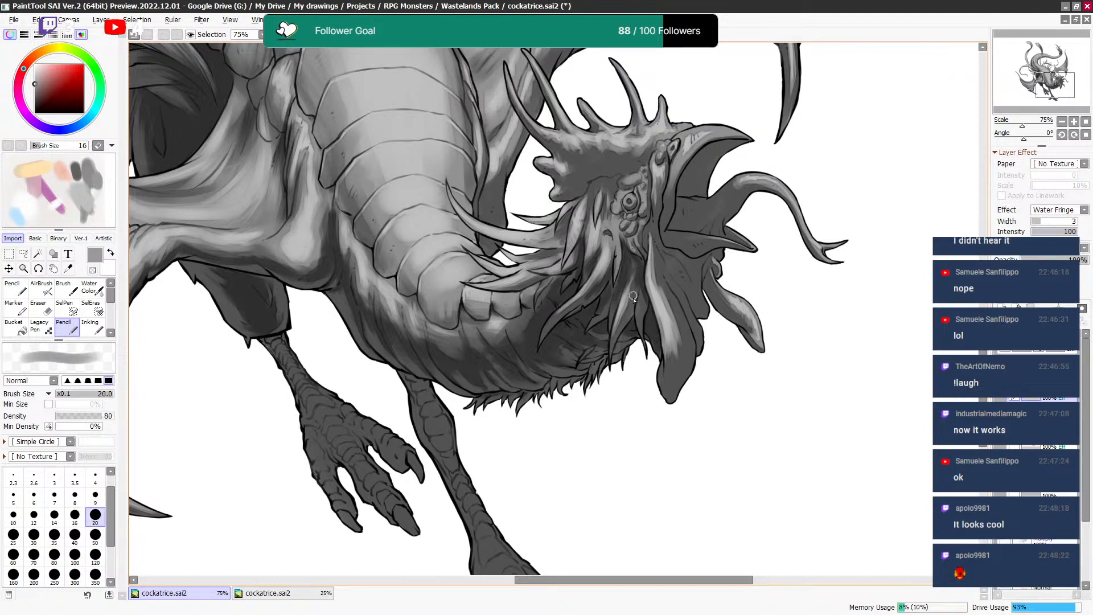
# Trim the shading around the upper part of the long wattle with the transparent colour at brush size 9.
pyautogui.press('[')
pyautogui.press('[')
pyautogui.press('[')
pyautogui.press('[')
pyautogui.press('[')
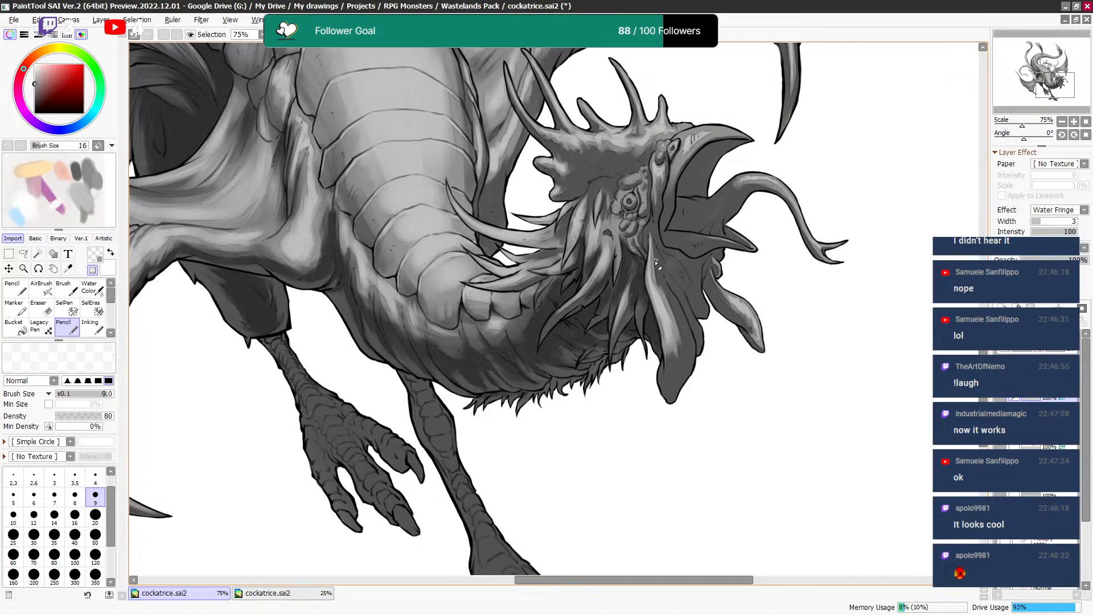
pyautogui.moveTo(643, 257); pyautogui.dragTo(643, 254)
# Deepen the shadows among the face feathers below the eye at brush sizes 14 and 10.
pyautogui.press(']')
pyautogui.press(']')
pyautogui.press(']')
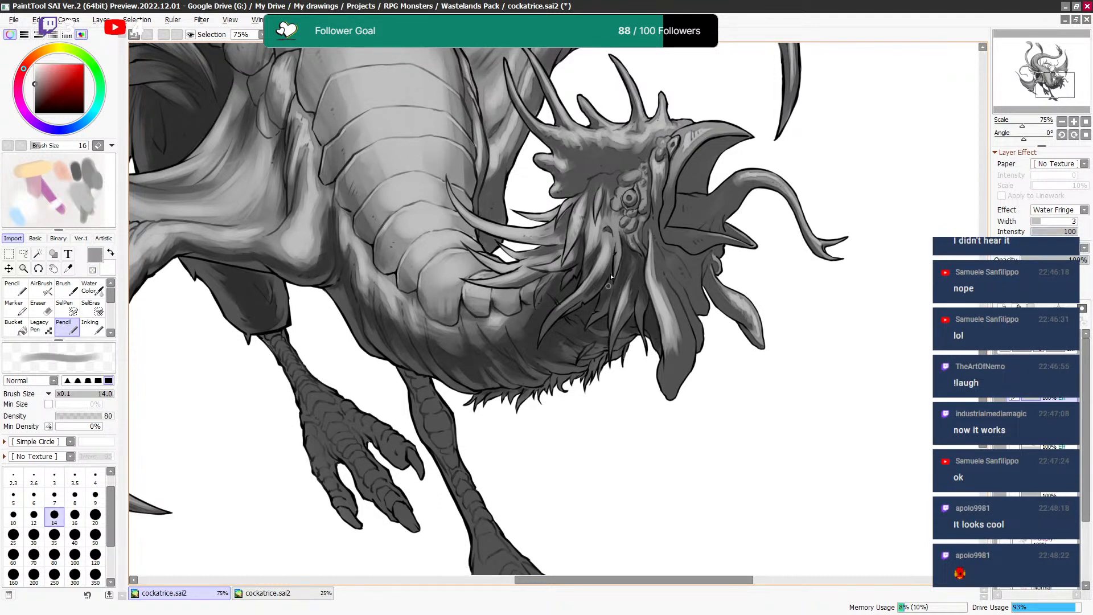
pyautogui.moveTo(615, 285); pyautogui.dragTo(618, 247)
pyautogui.press('[')
pyautogui.press('[')
pyautogui.moveTo(645, 255); pyautogui.dragTo(626, 293)
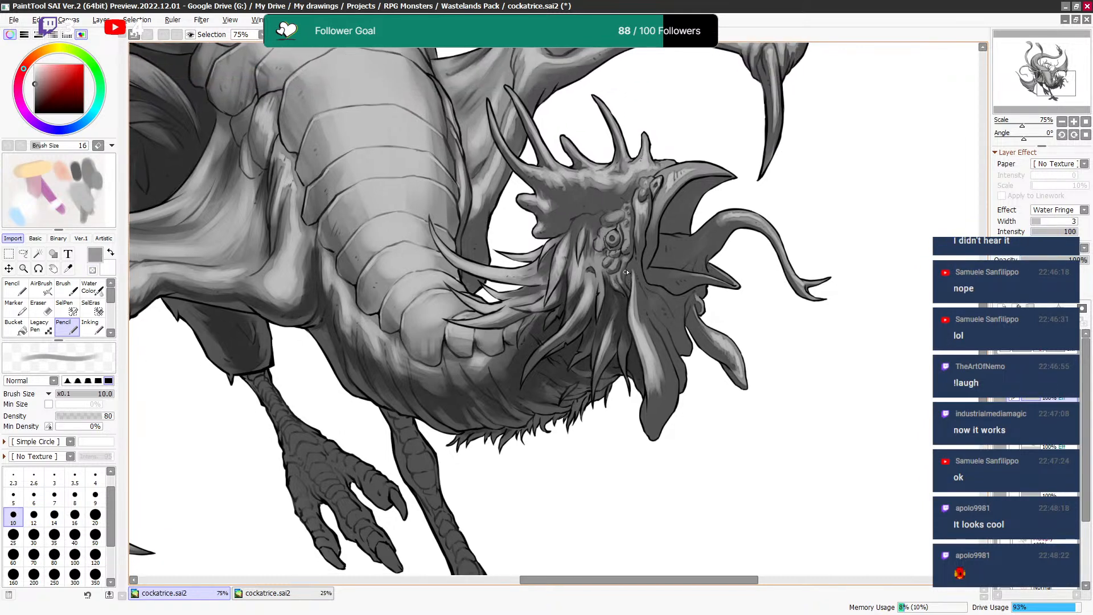
# Darken the narrow gaps between the feathers next to the long wattle at brush size 9.
pyautogui.press('[')
pyautogui.press('[')
pyautogui.press(']')
pyautogui.scroll(-1, 626, 277)
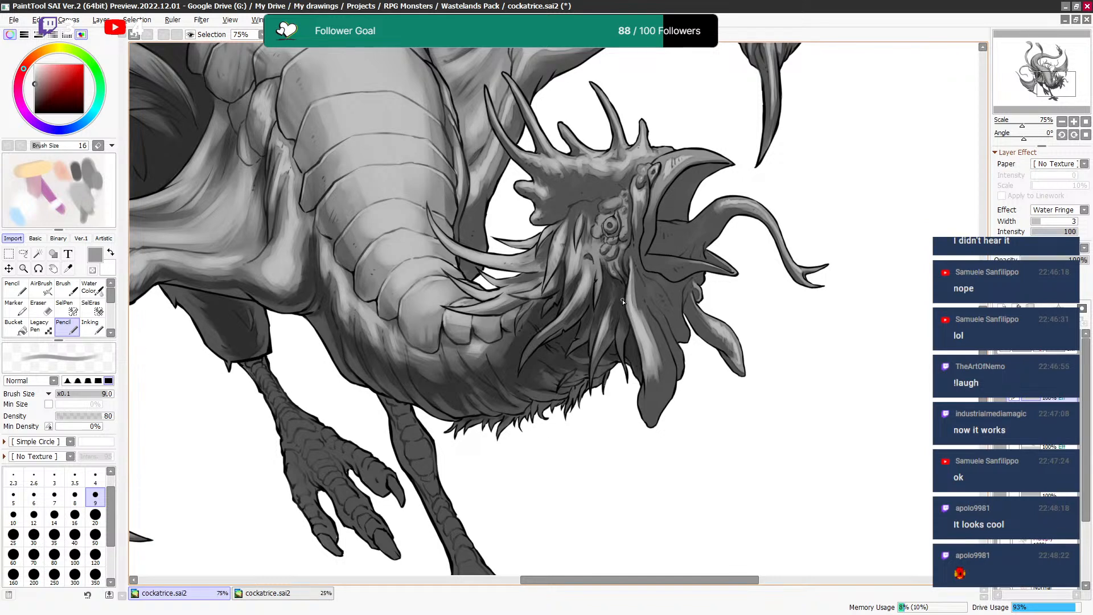
pyautogui.moveTo(645, 294); pyautogui.dragTo(642, 290)
# Shade the lower end of the long wattle at brush size 25 and set the transparent colour at size 20 for trimming its edge.
pyautogui.press(']')
pyautogui.press(']')
pyautogui.press(']')
pyautogui.press(']')
pyautogui.press(']')
pyautogui.press(']')
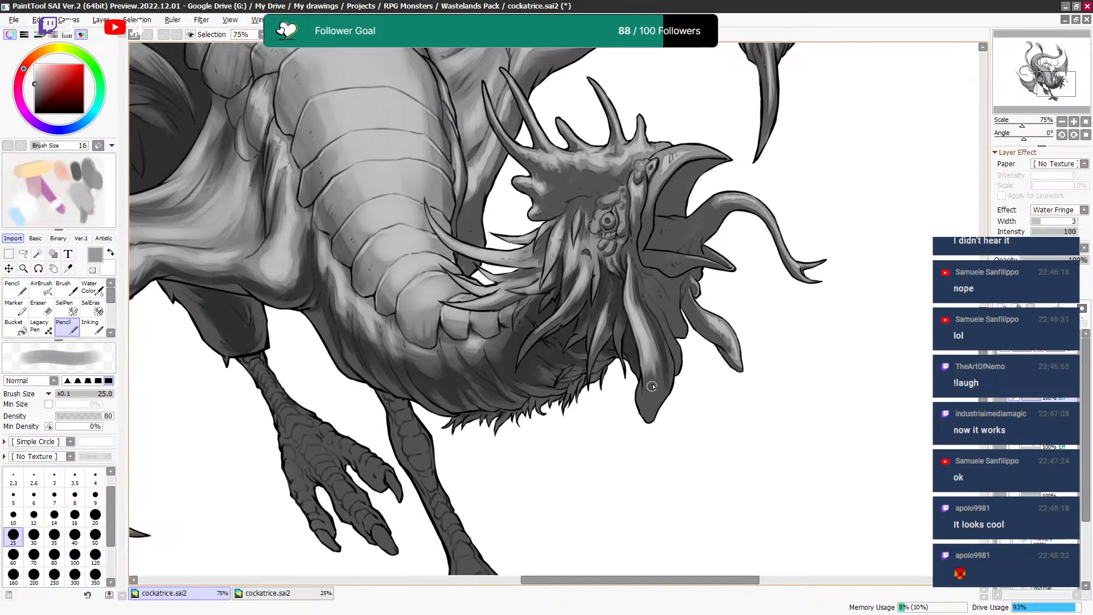
pyautogui.press('c')
pyautogui.press('[')
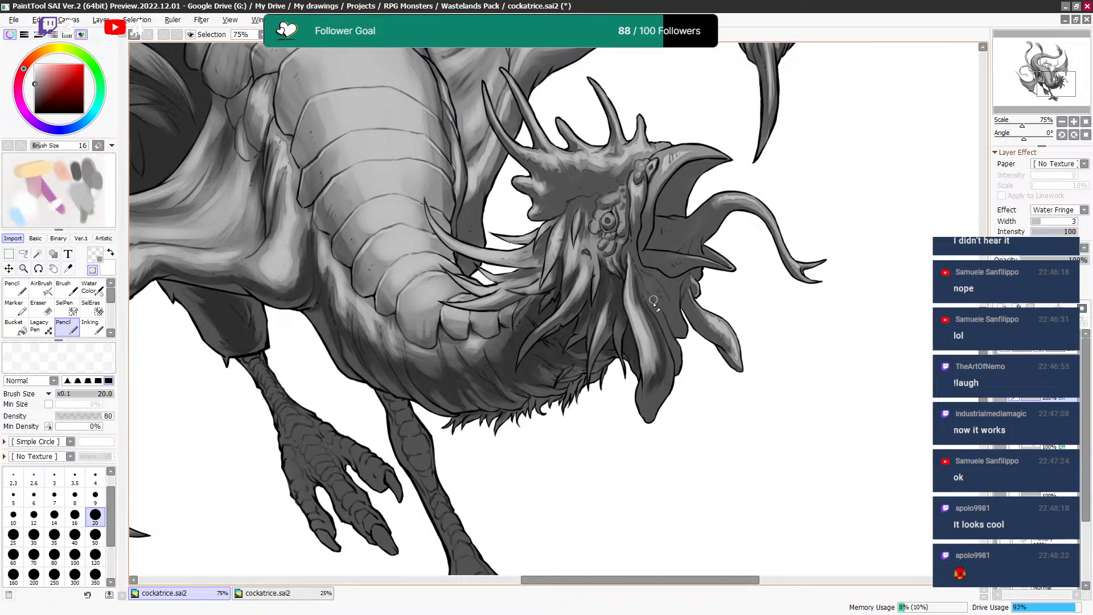
# Paint shadow on the throat skin between the long wattle and the lower beak at brush size 20.
pyautogui.press('c')
pyautogui.press('[')
pyautogui.press('[')
pyautogui.press('[')
pyautogui.press(']')
pyautogui.press(']')
pyautogui.press(']')
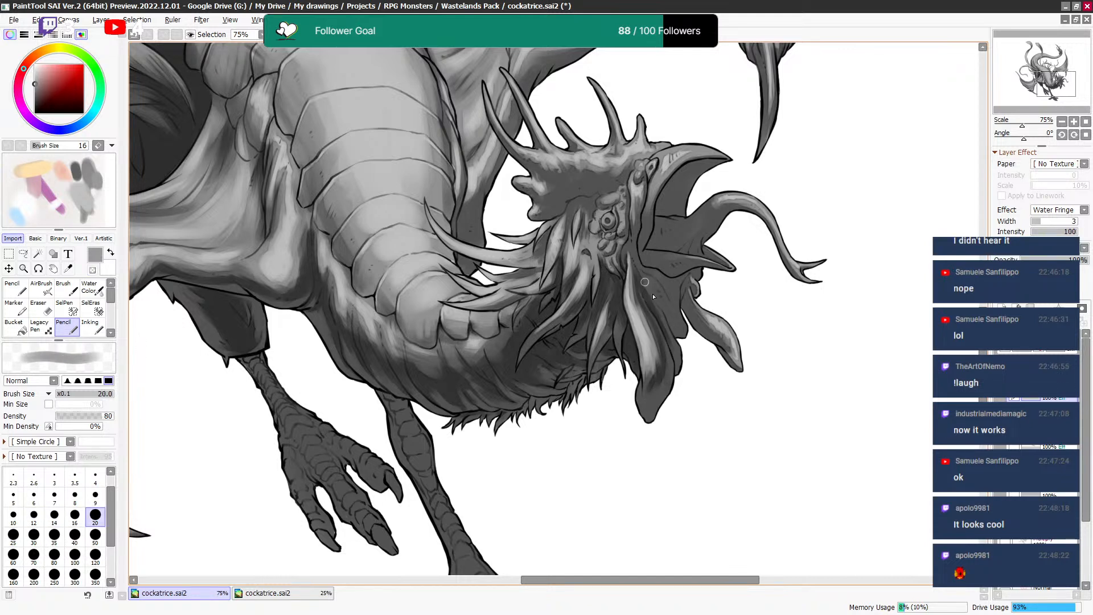
pyautogui.press(']')
pyautogui.press(']')
pyautogui.press('[')
pyautogui.press('[')
# Darken the inside of the open upper beak at brush sizes 25 and 20.
pyautogui.moveTo(664, 221)
pyautogui.mouseDown()
pyautogui.moveTo(678, 249)
pyautogui.moveTo(662, 246)
pyautogui.moveTo(657, 230)
pyautogui.moveTo(693, 252)
pyautogui.moveTo(660, 221)
pyautogui.moveTo(674, 179)
pyautogui.moveTo(684, 212)
pyautogui.moveTo(685, 177)
pyautogui.moveTo(726, 167)
pyautogui.moveTo(689, 169)
pyautogui.moveTo(717, 165)
pyautogui.mouseUp()
pyautogui.press(']')
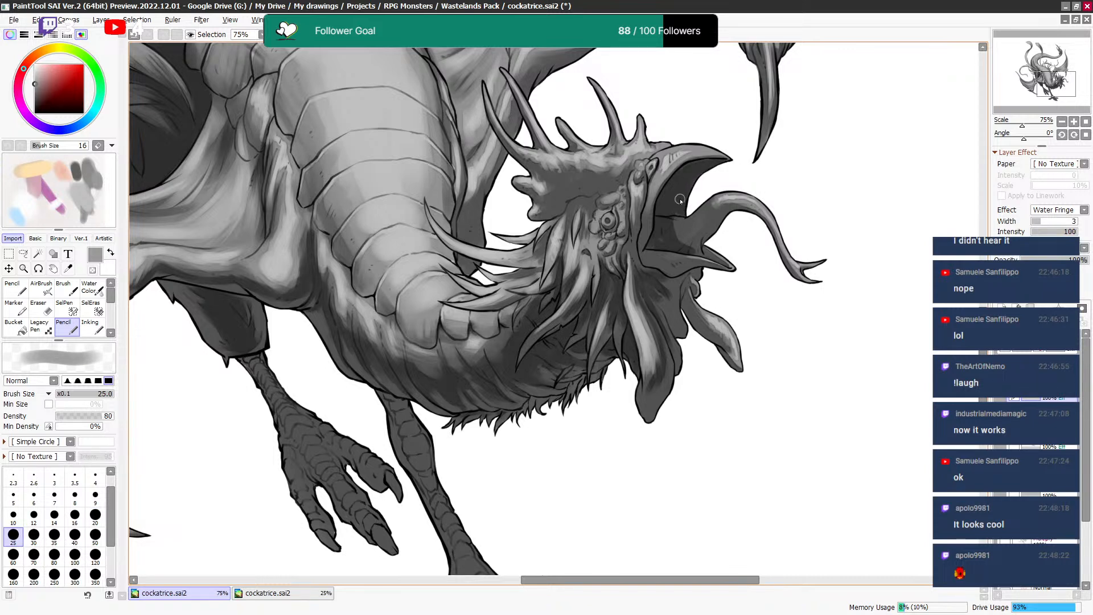
pyautogui.press('[')
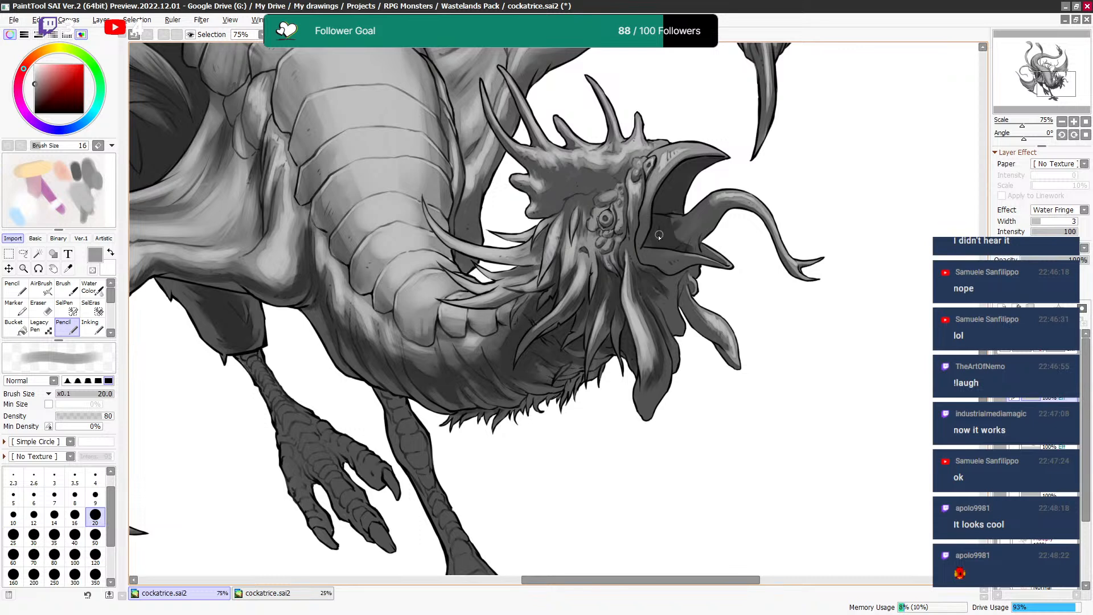
# Shade the back of the mouth and the base of the tongue, finishing at brush size 20.
pyautogui.press(']')
pyautogui.press(']')
pyautogui.press(']')
pyautogui.rightClick(722, 212)
pyautogui.press('[')
pyautogui.rightClick(714, 206)
pyautogui.press('[')
pyautogui.press('[')
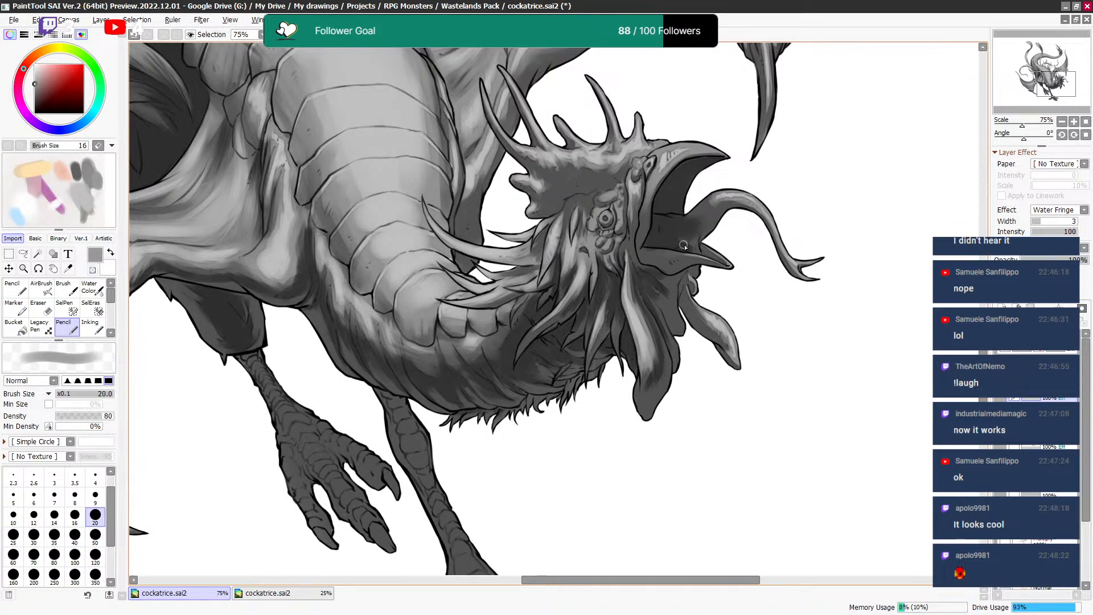
# Refine the shading along the lower beak's inner edge at brush sizes 12 and 14.
pyautogui.press('[')
pyautogui.press('[')
pyautogui.press('[')
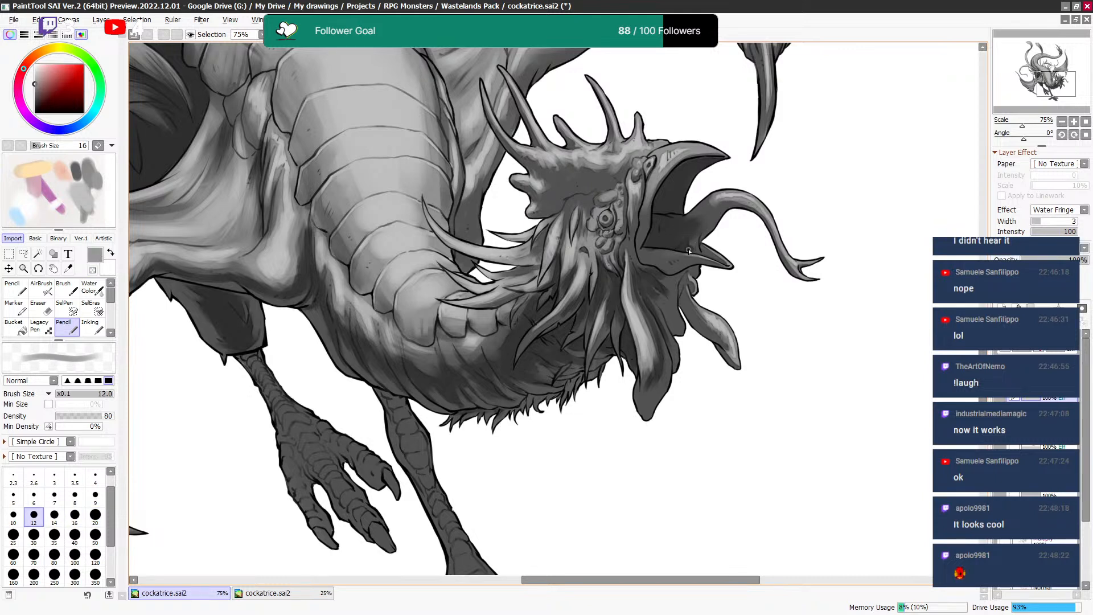
pyautogui.press(']')
pyautogui.press(']')
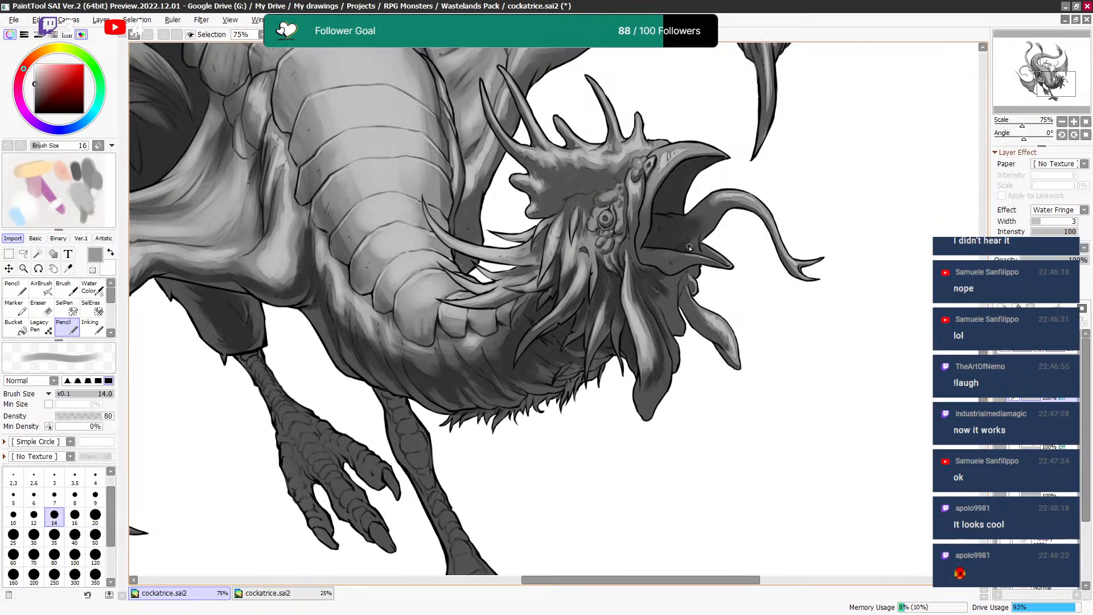
pyautogui.press(']')
pyautogui.press('[')
pyautogui.press('[')
# Shade the underside of the curved tongue at brush size 10.
pyautogui.press('e')
pyautogui.press('e')
pyautogui.press('[')
pyautogui.press('[')
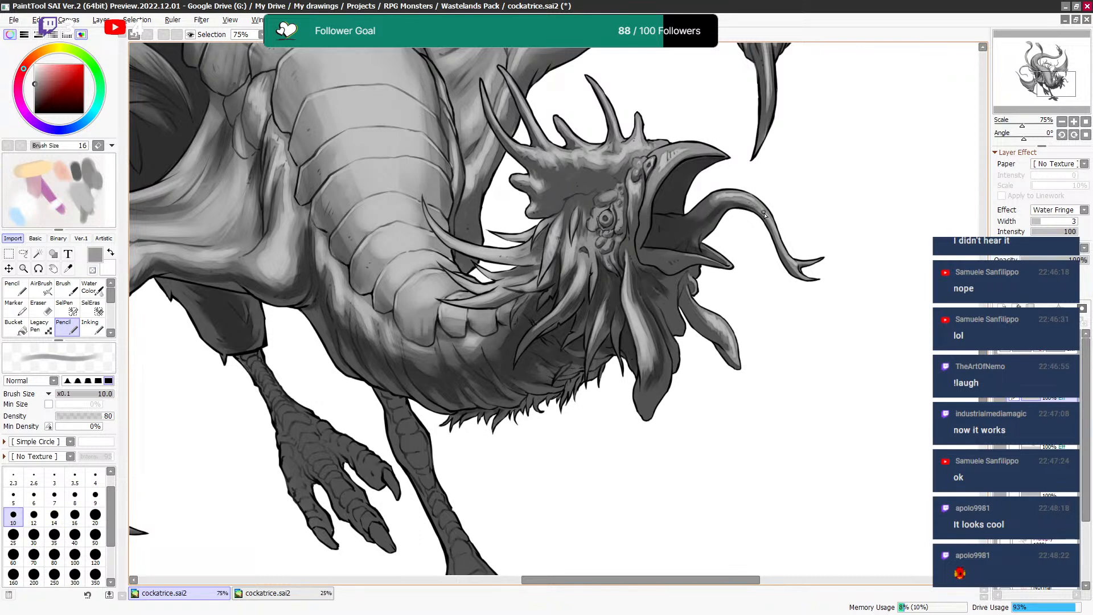
# Shade the rear edge of the beak where it meets the face at brush sizes 12 and 14.
pyautogui.press(']')
pyautogui.moveTo(653, 196); pyautogui.dragTo(667, 223)
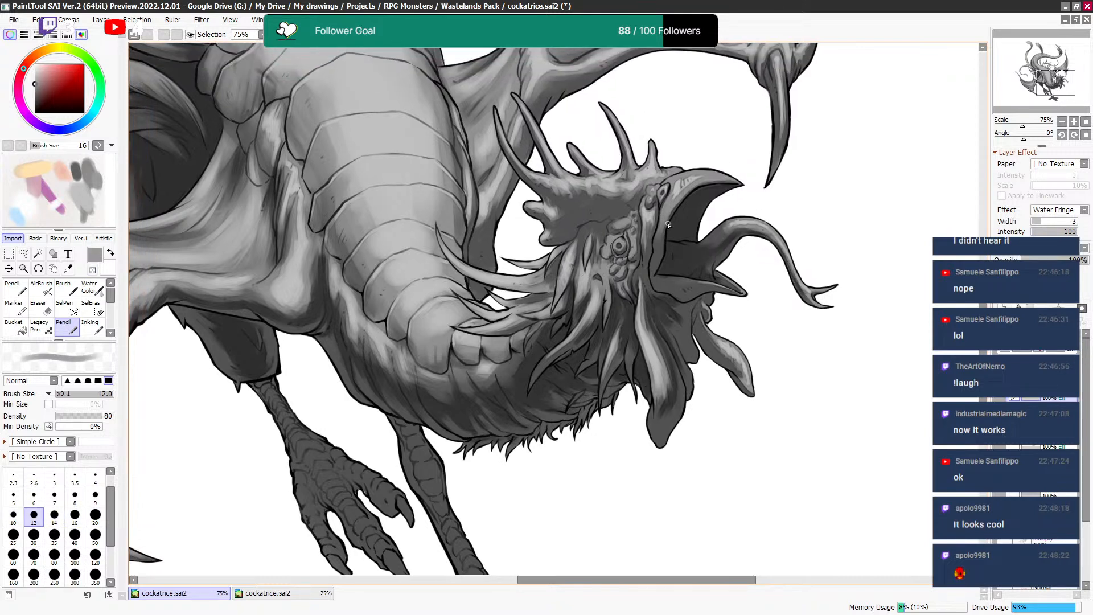
pyautogui.press(']')
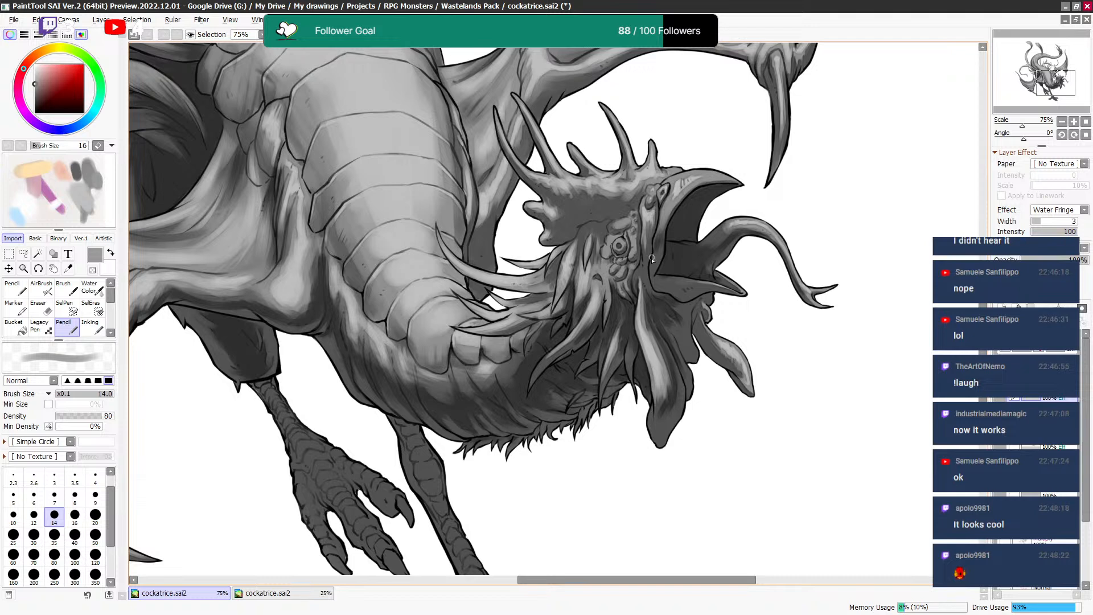
# Add shadow to the face feathers behind and below the eye at brush size 10.
pyautogui.moveTo(655, 243); pyautogui.dragTo(620, 307)
pyautogui.press('[')
pyautogui.press('[')
pyautogui.press('[')
pyautogui.press(']')
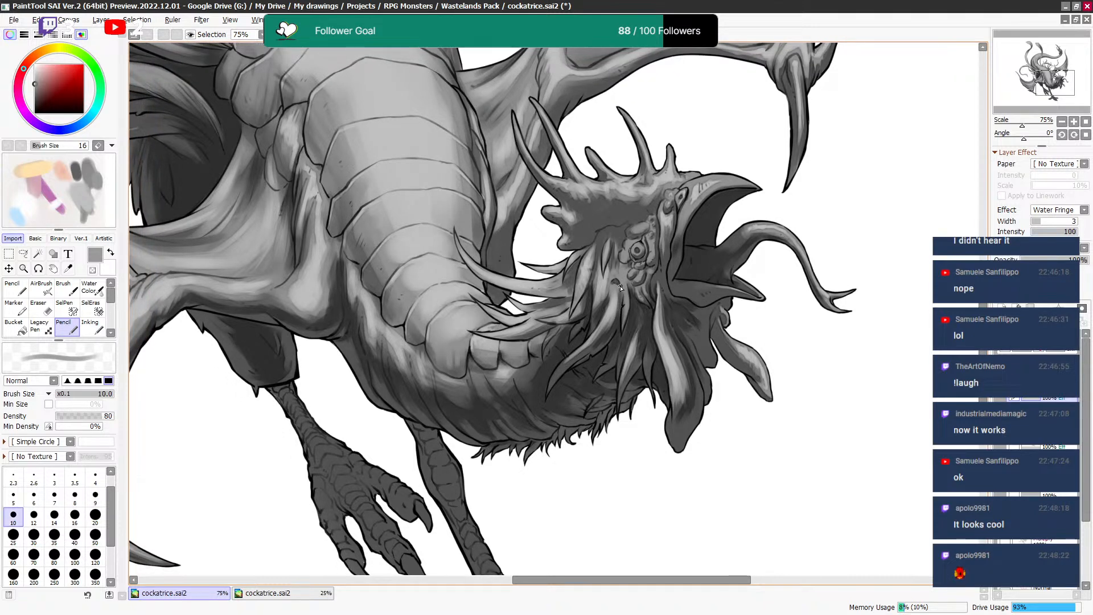
# Define the gaps between the long face feathers with darker strokes, finishing at brush size 9.
pyautogui.press('[')
pyautogui.press(']')
pyautogui.press(']')
pyautogui.press('[')
pyautogui.press('[')
pyautogui.press('[')
pyautogui.press('[')
pyautogui.press(']')
pyautogui.press(']')
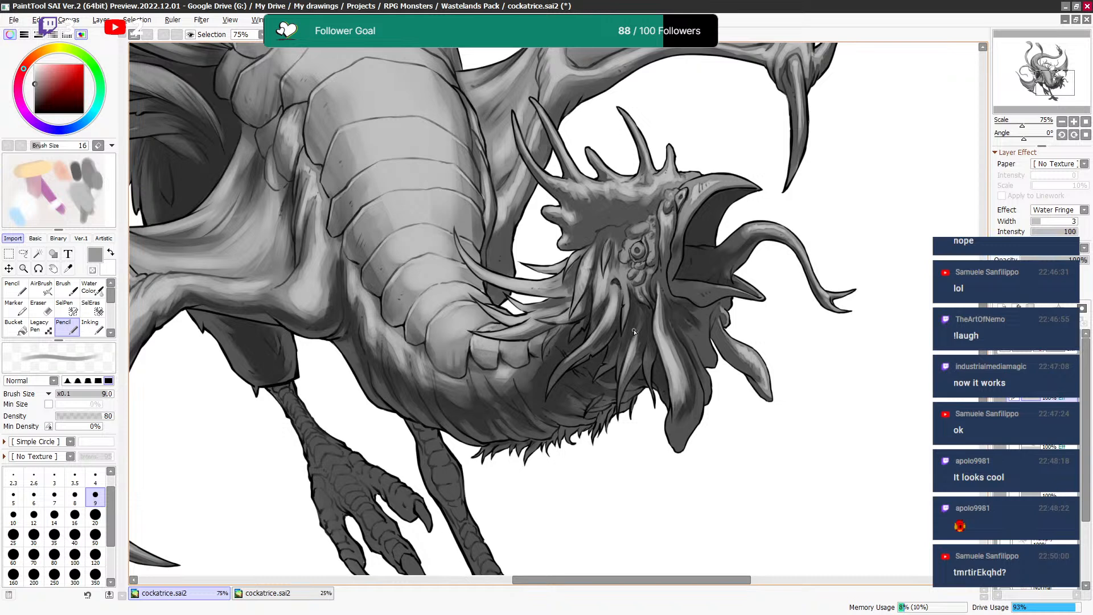
pyautogui.scroll(-1, 631, 280)
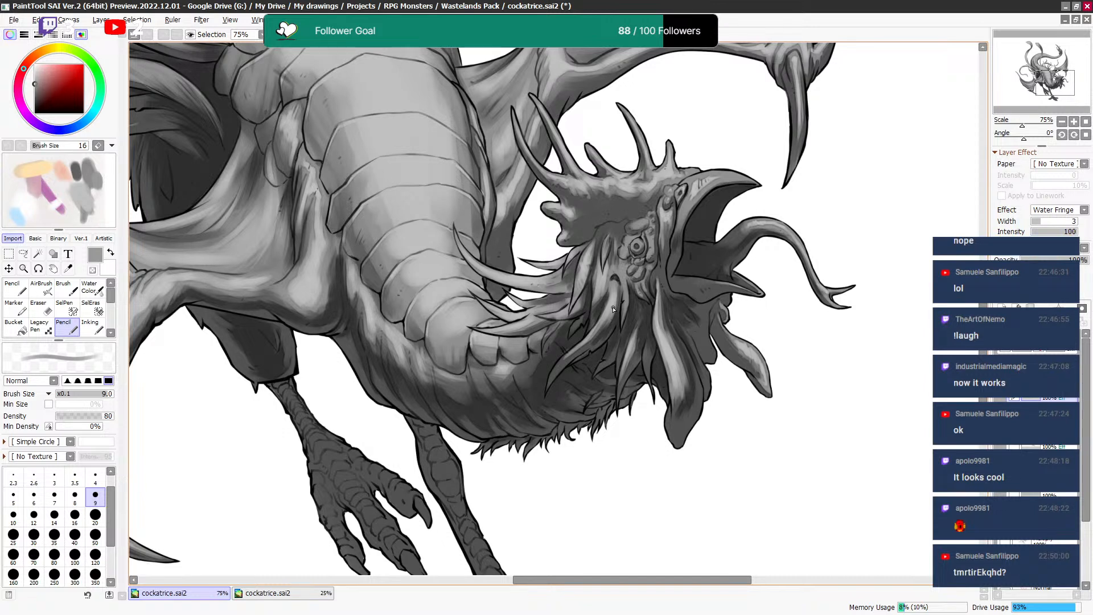
pyautogui.scroll(1, 614, 300)
# Darken the area under the comb behind the eye at brush sizes 16 and 12.
pyautogui.press(']')
pyautogui.press(']')
pyautogui.press(']')
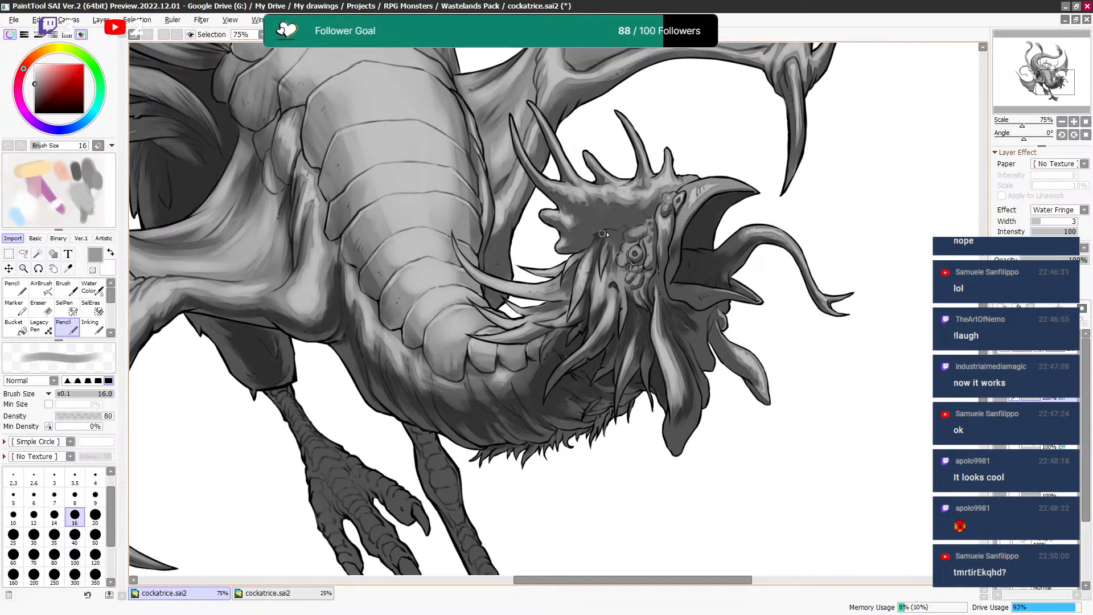
pyautogui.press('[')
pyautogui.press(']')
pyautogui.press(']')
pyautogui.press(']')
pyautogui.press('[')
pyautogui.press('[')
pyautogui.press('[')
pyautogui.press('[')
pyautogui.press(']')
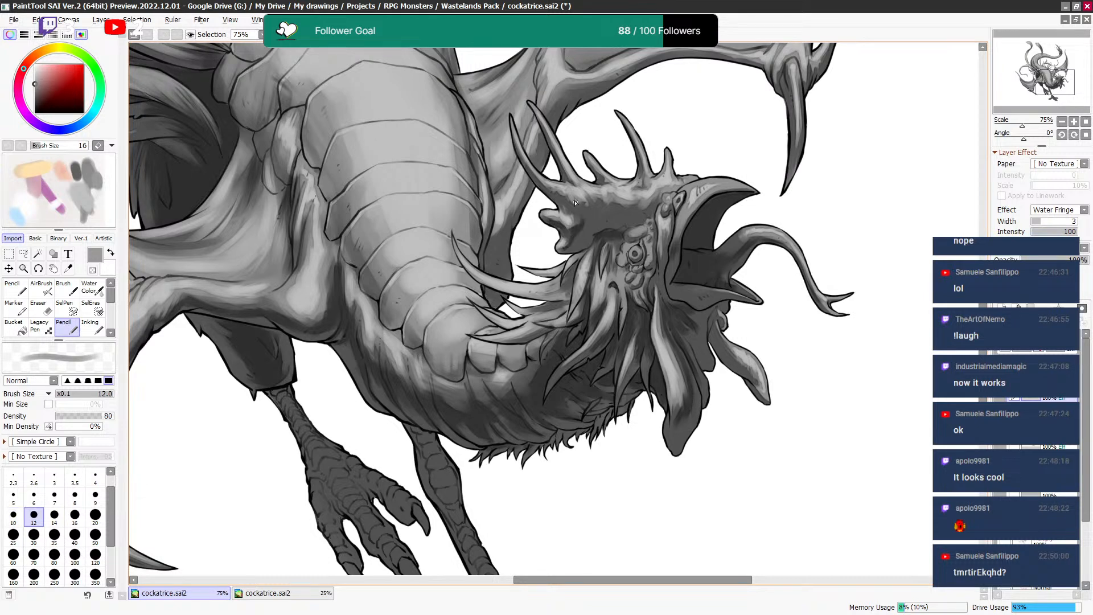
# Paint a broader shadow across the middle of the comb, working mainly at brush size 20.
pyautogui.press('[')
pyautogui.press('[')
pyautogui.press(']')
pyautogui.press(']')
pyautogui.press(']')
pyautogui.press(']')
pyautogui.press(']')
pyautogui.press(']')
pyautogui.press('[')
pyautogui.press('[')
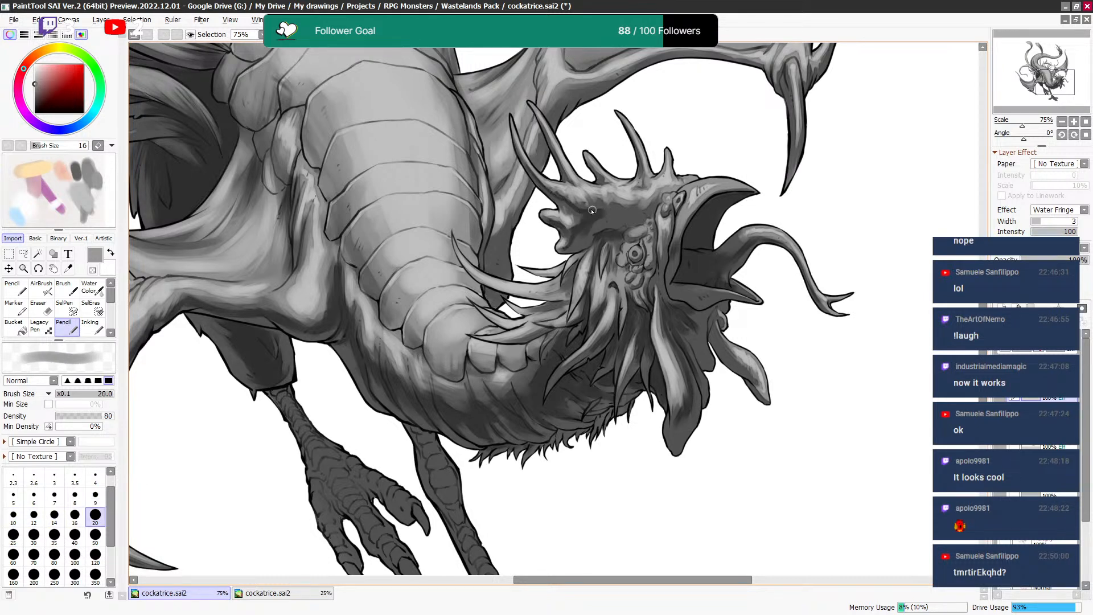
pyautogui.press(']')
pyautogui.press('[')
pyautogui.press(']')
# Trim the comb shadow above the eye with the transparent colour at brush size 20, and repaint it at sizes 12 and 16.
pyautogui.press('e')
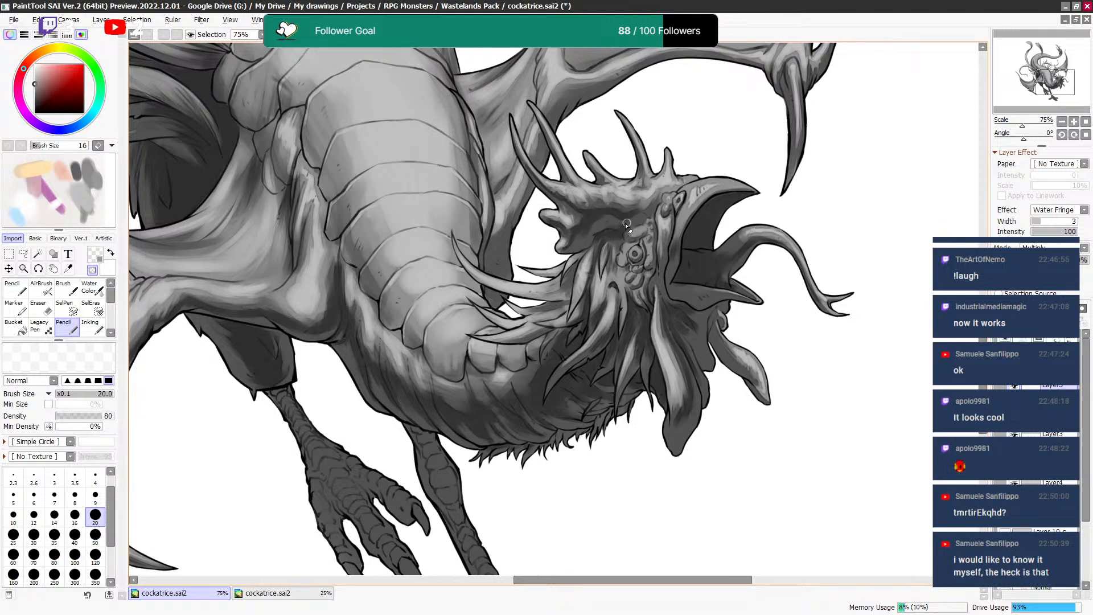
pyautogui.press('[')
pyautogui.press('[')
pyautogui.press('[')
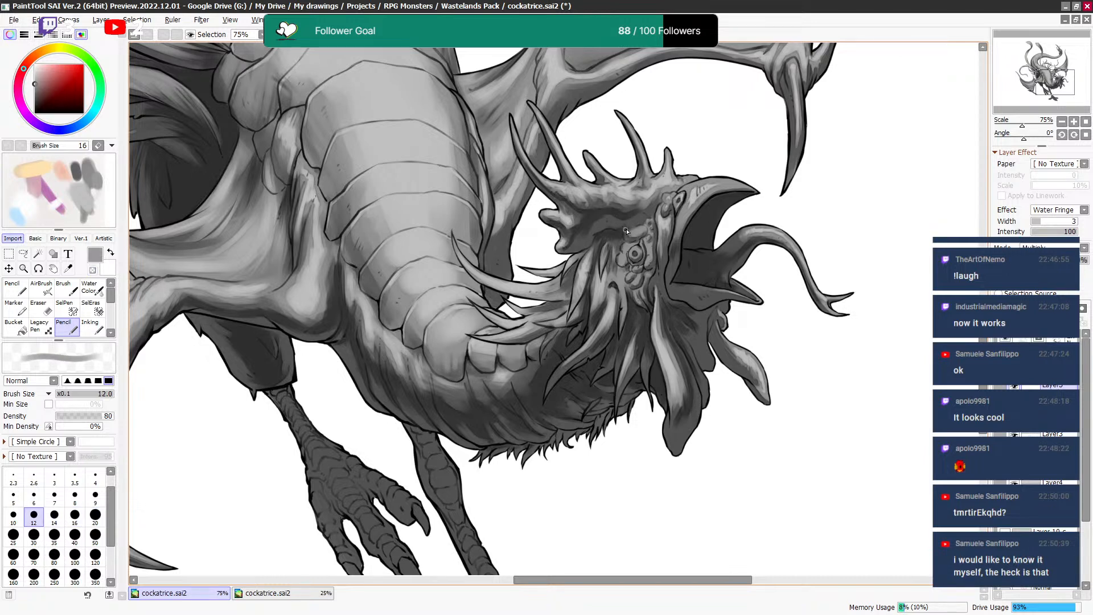
pyautogui.press(']')
pyautogui.press(']')
pyautogui.press(']')
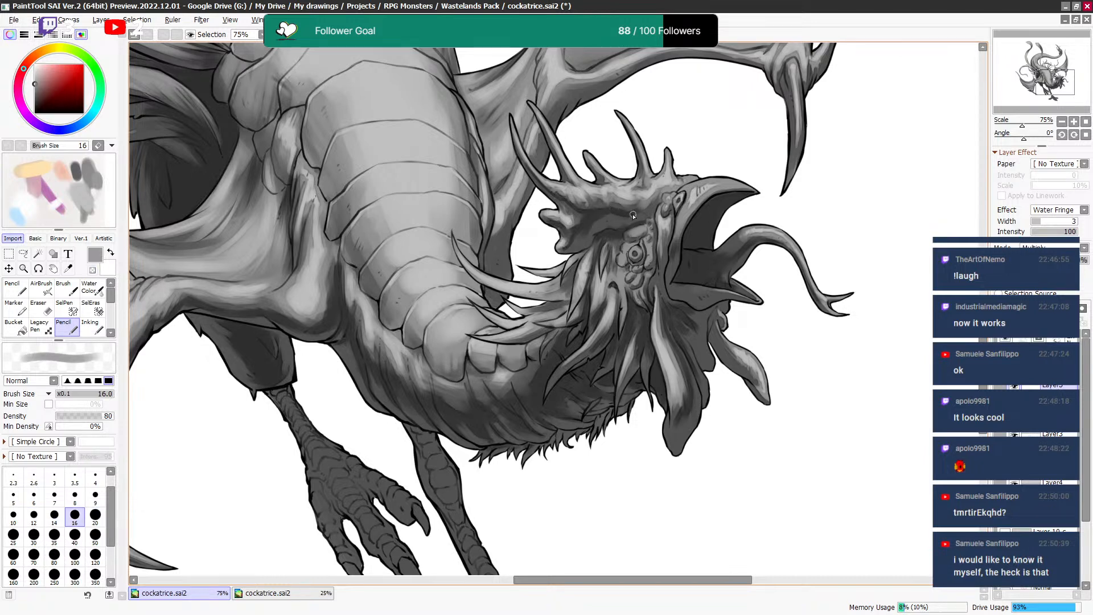
# Refine the shading between the eye and the nostril with the transparent colour at size 14 and paint at size 16.
pyautogui.press('[')
pyautogui.press('[')
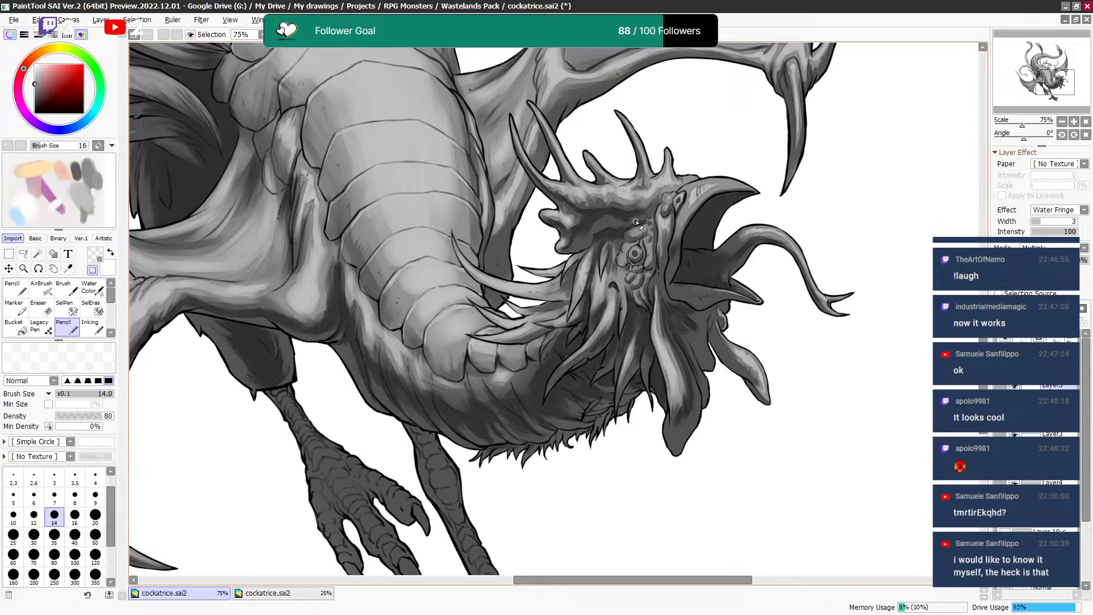
pyautogui.press('x')
pyautogui.press(']')
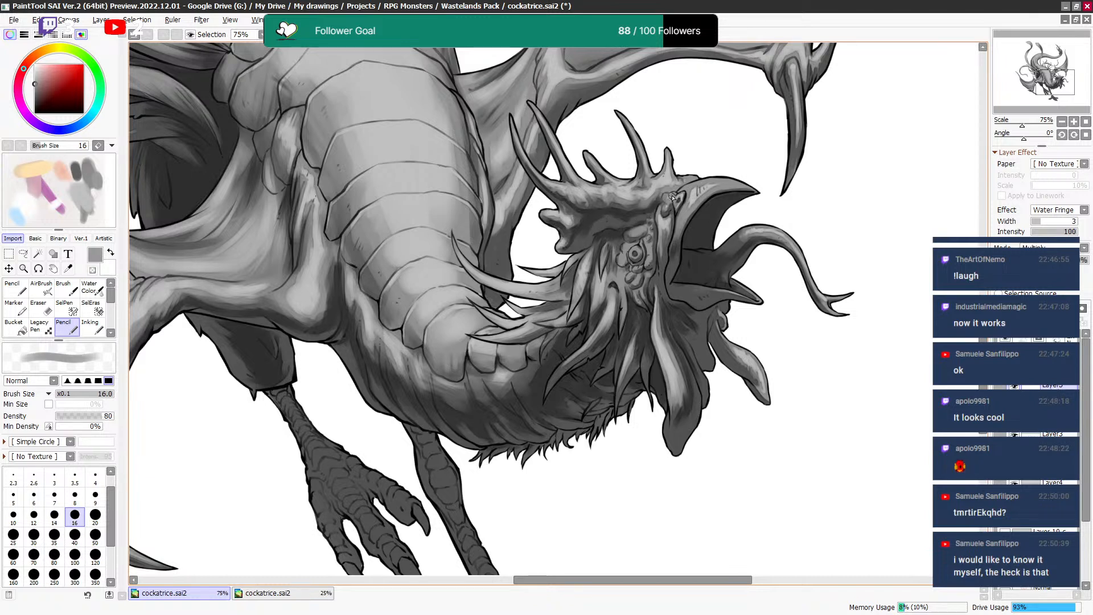
# Blend the shadow at the back of the comb, alternating the transparent colour and paint at brush size 25.
pyautogui.press('x')
pyautogui.press(']')
pyautogui.press(']')
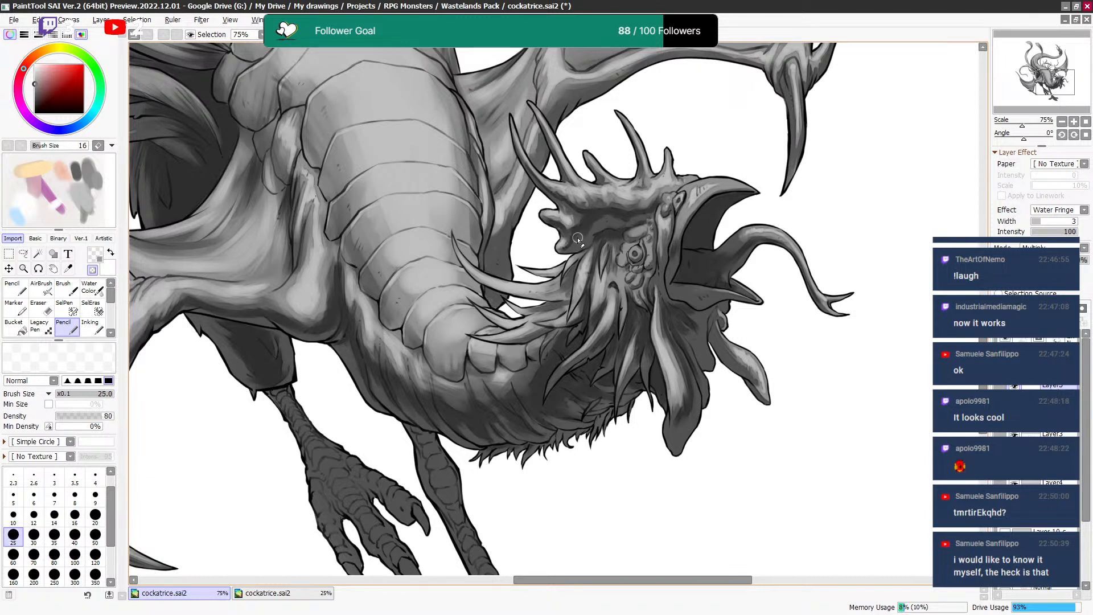
pyautogui.press('x')
pyautogui.press('x')
pyautogui.press('x')
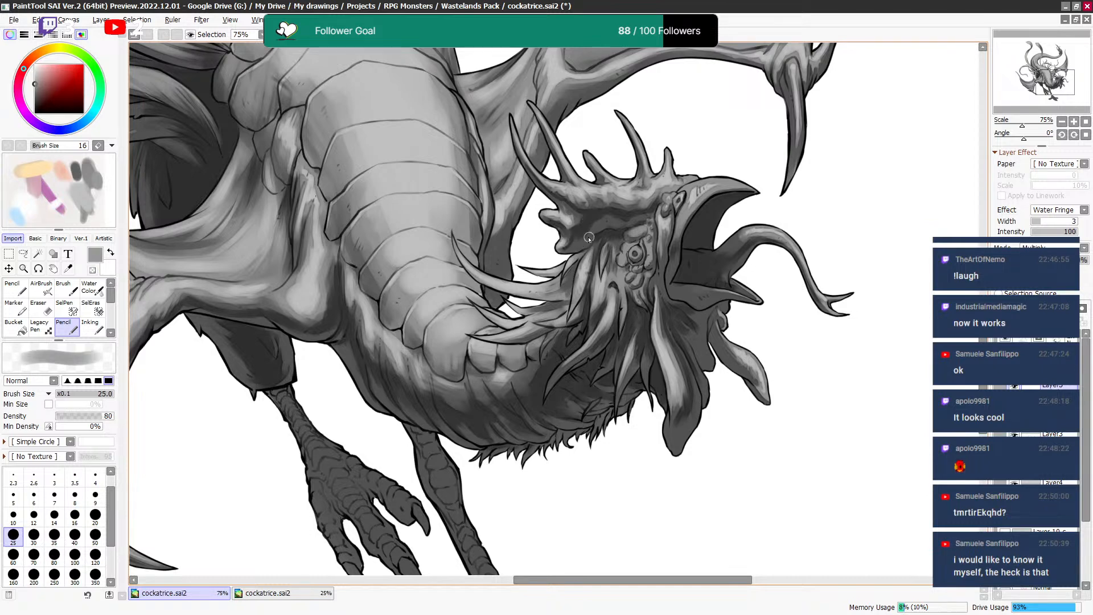
# Shade the rear lobes of the comb at brush size 14 after trimming with the transparent colour.
pyautogui.press('x')
pyautogui.press('[')
pyautogui.press('[')
pyautogui.press('[')
pyautogui.press('x')
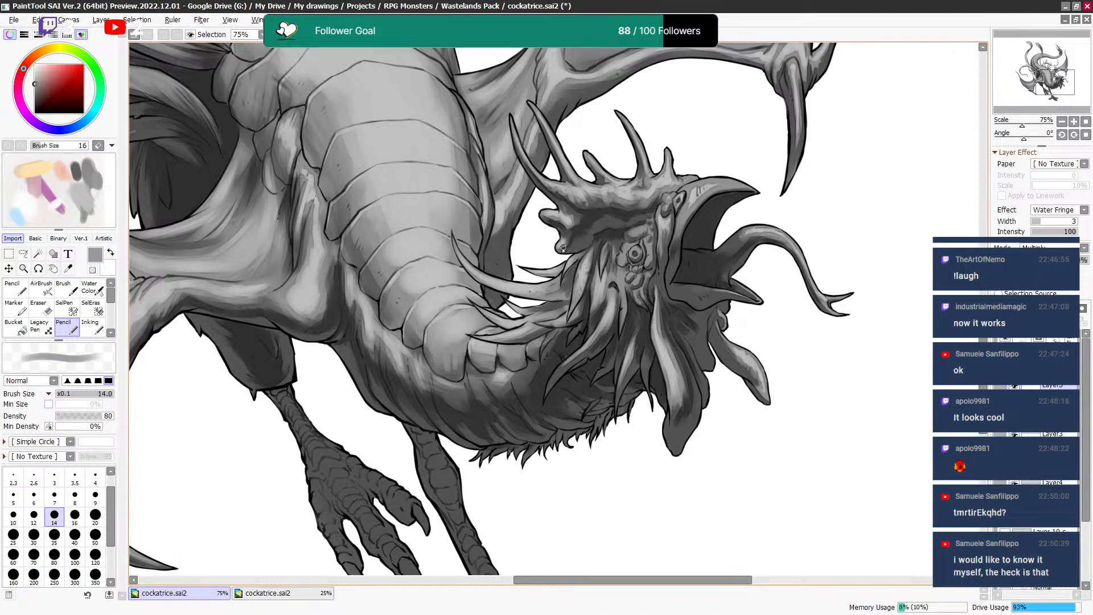
# Shade the spikes on top of the comb at brush sizes 9 and 8.
pyautogui.moveTo(678, 159); pyautogui.dragTo(663, 213)
pyautogui.press('[')
pyautogui.press('[')
pyautogui.press('[')
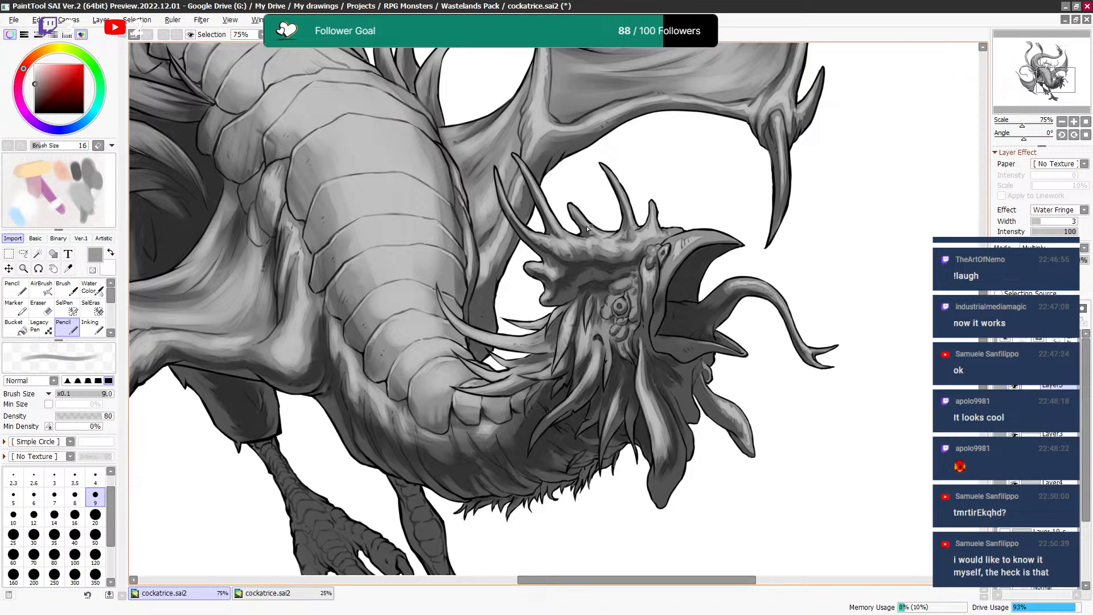
pyautogui.press('[')
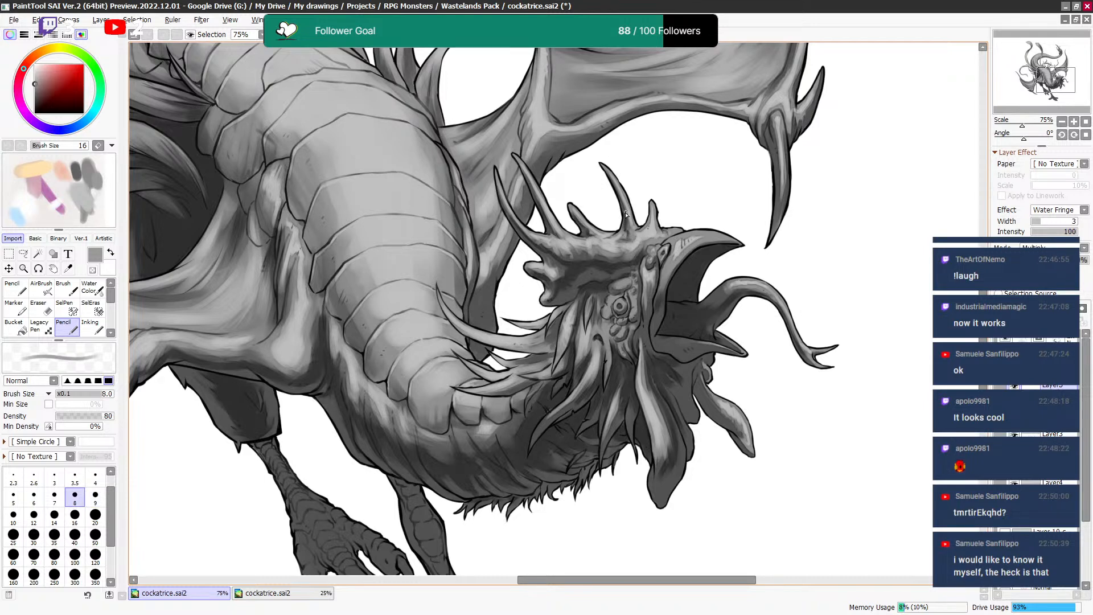
# Shade the comb spikes and the corner of the beak at brush size 12.
pyautogui.press(']')
pyautogui.press(']')
pyautogui.press(']')
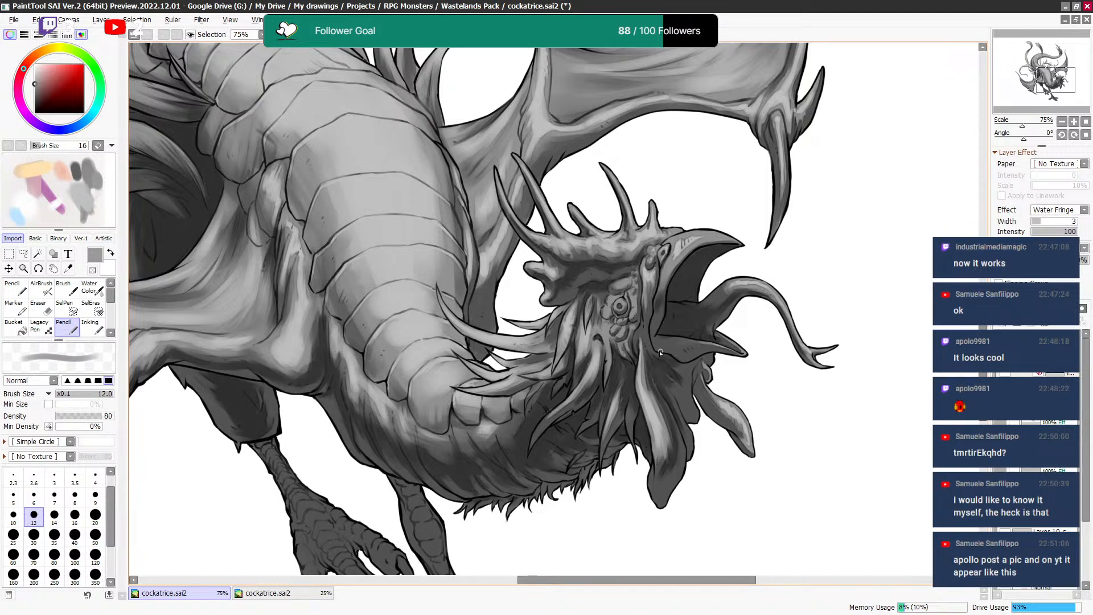
# Refine the shading of the upper beak and the tongue at brush sizes 12 and 14.
pyautogui.moveTo(691, 242); pyautogui.dragTo(687, 241)
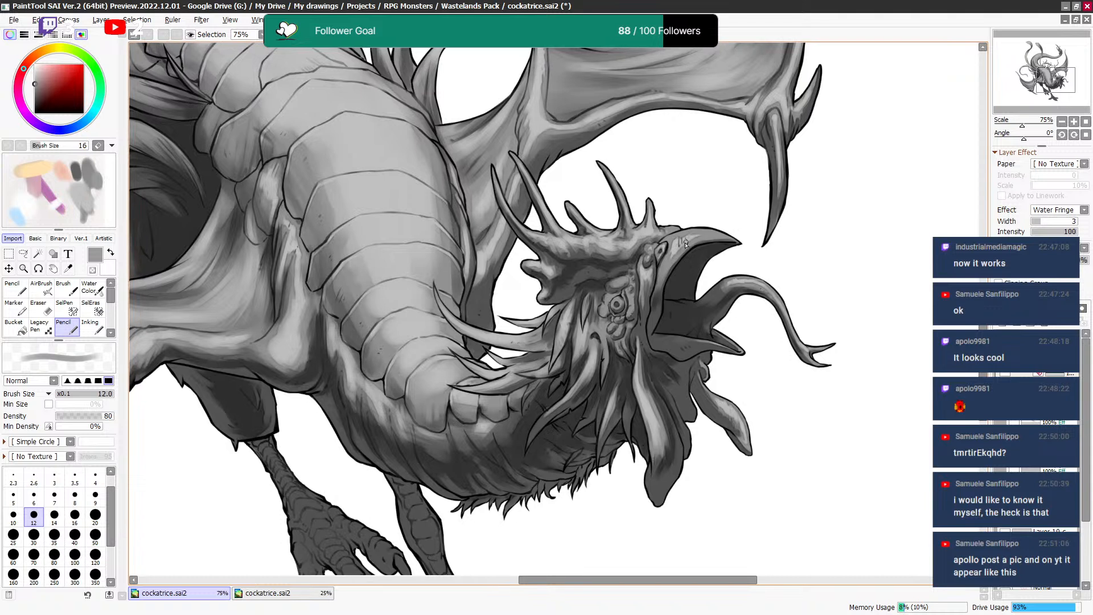
pyautogui.press(']')
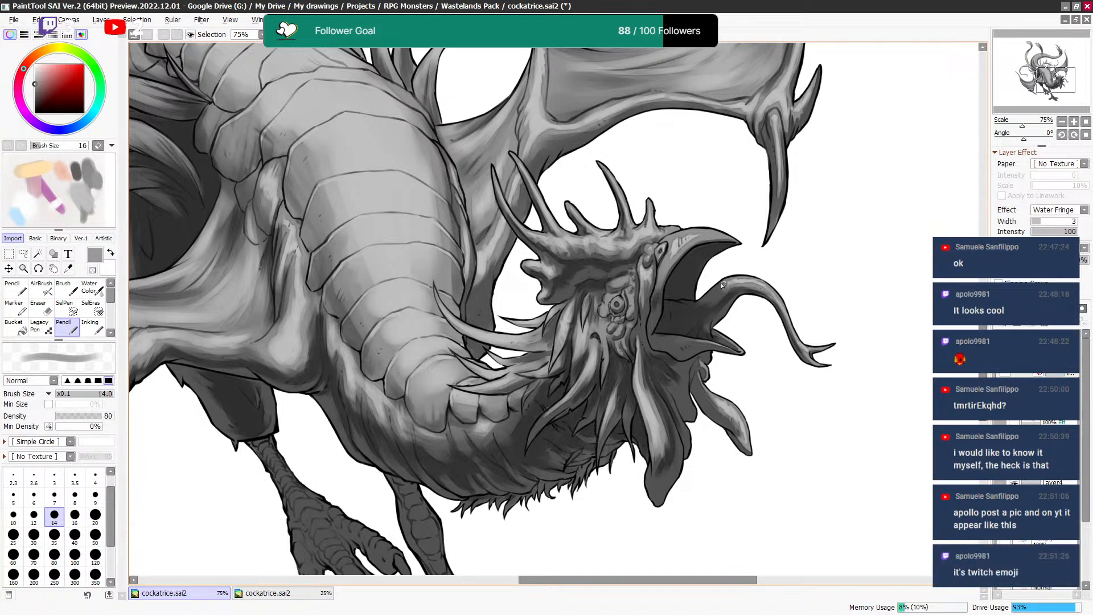
pyautogui.moveTo(710, 273); pyautogui.dragTo(685, 269)
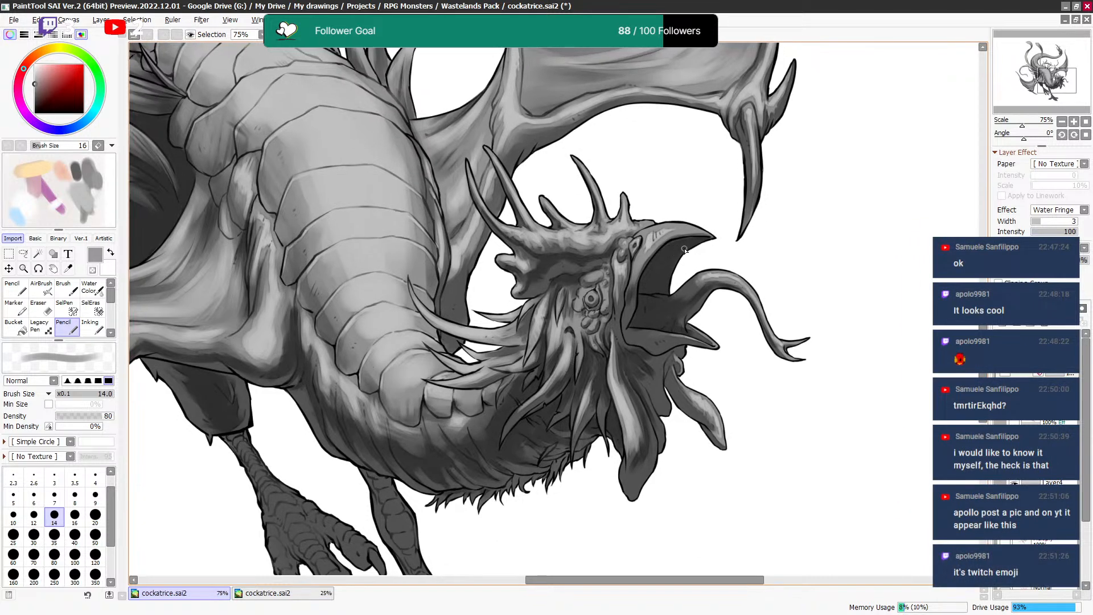
# Refine the shading around the corner of the open beak with grey and the transparent colour at brush sizes 14, 12 and 9.
pyautogui.press('e')
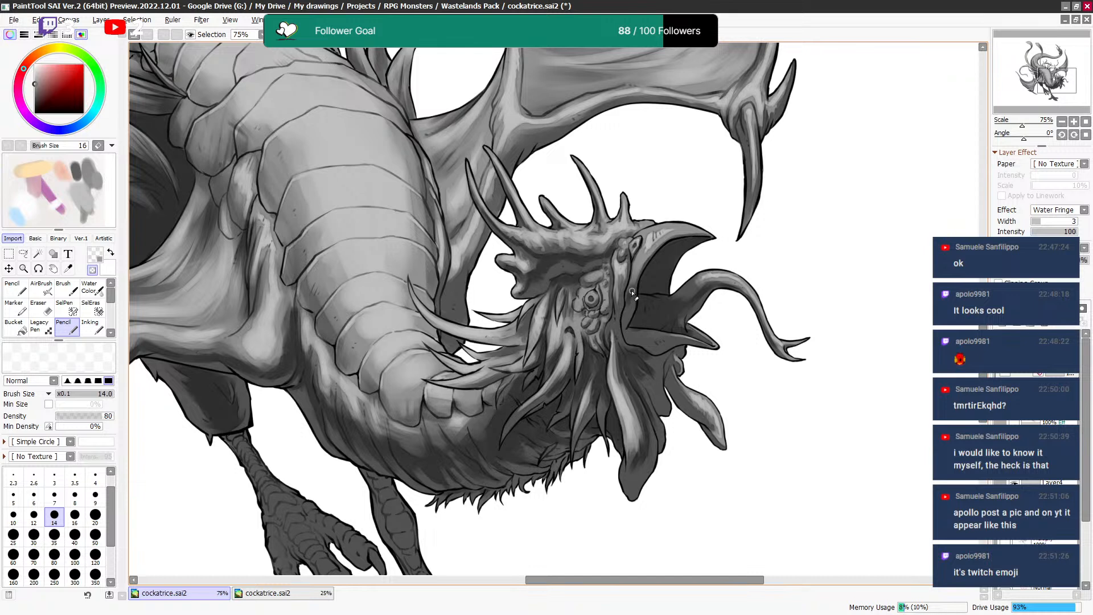
pyautogui.press('[')
pyautogui.press('[')
pyautogui.press('e')
pyautogui.press('e')
pyautogui.press(']')
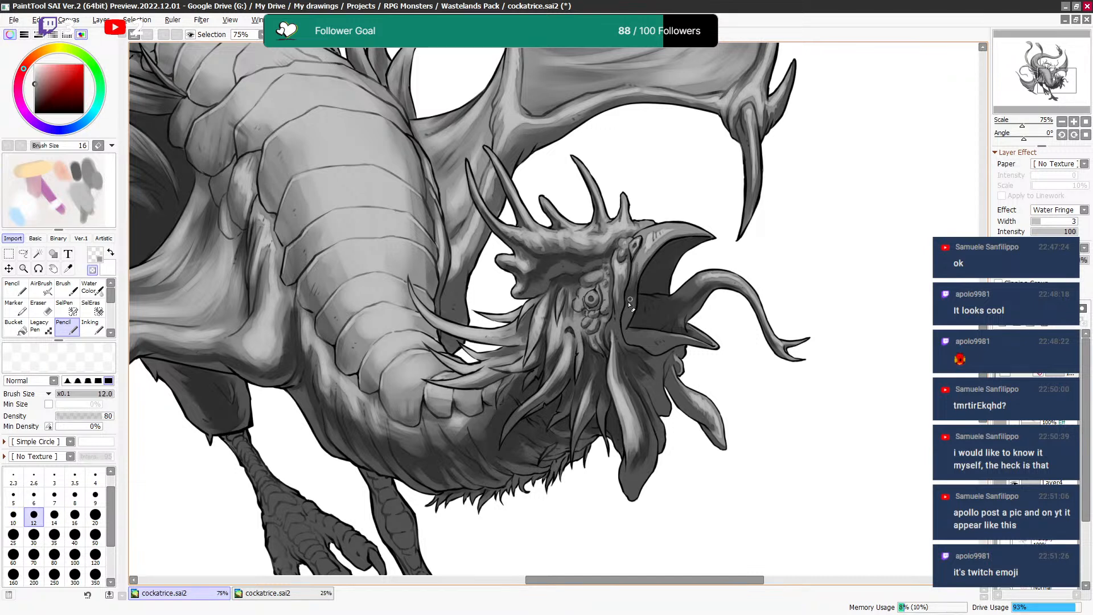
pyautogui.press('e')
pyautogui.press('[')
pyautogui.press('[')
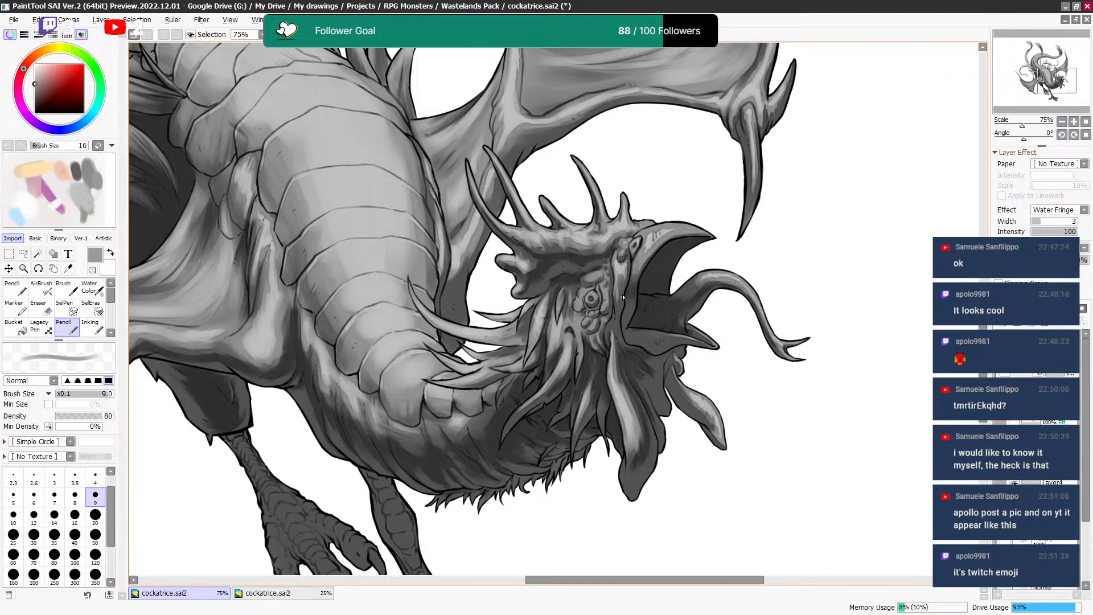
# Shade the skin folds around the cockatrice's eye at brush sizes 12 and 8.
pyautogui.press(']')
pyautogui.press(']')
pyautogui.press(']')
pyautogui.press('[')
pyautogui.press('[')
pyautogui.press('[')
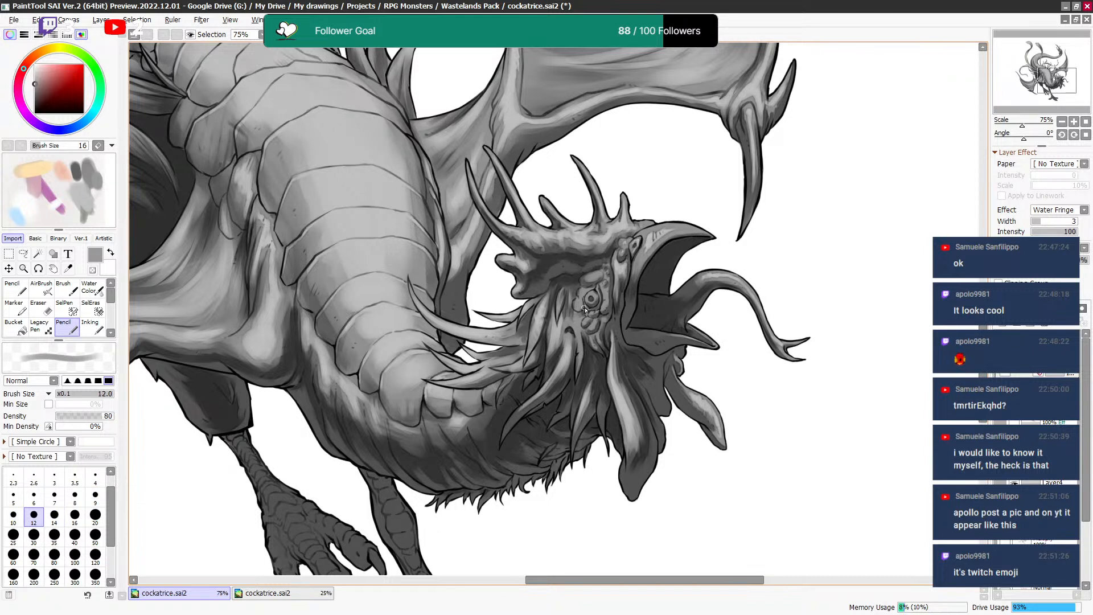
pyautogui.press('[')
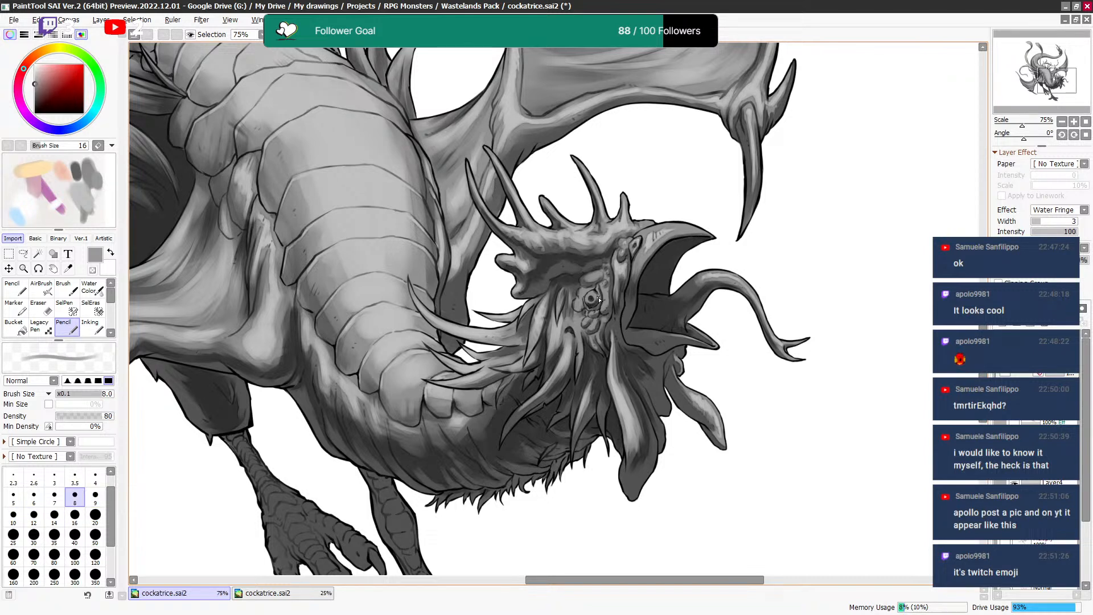
# Refine the shading of the bumps beneath the eye at brush size 12.
pyautogui.press('e')
pyautogui.press('e')
pyautogui.press(']')
pyautogui.press(']')
pyautogui.press(']')
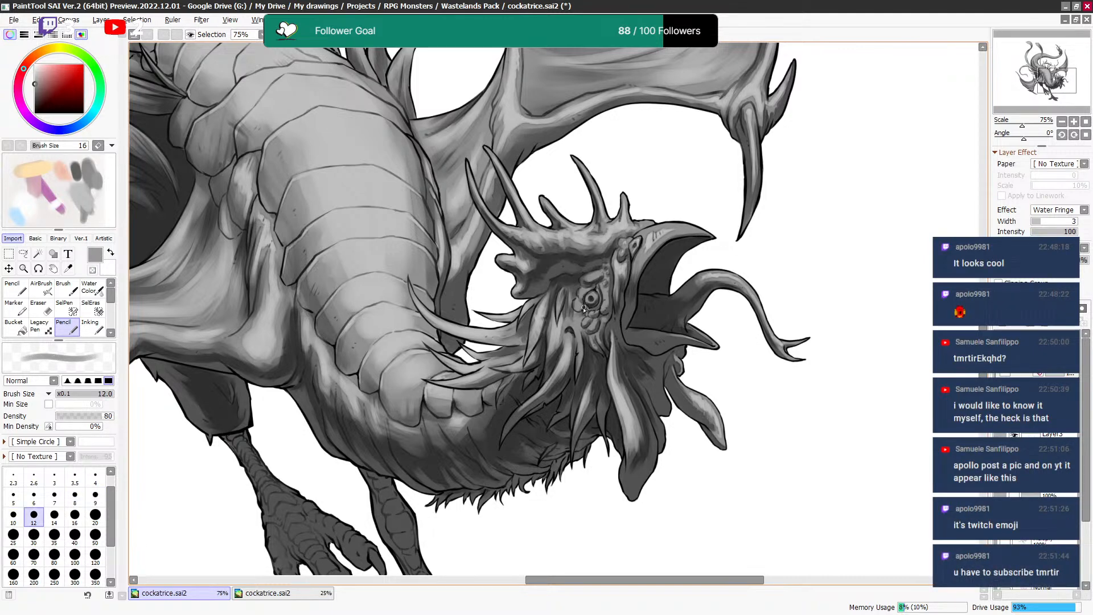
# Shade the cheek feathers below the eye at brush size 8, trimming them with the transparent colour.
pyautogui.press('[')
pyautogui.press('[')
pyautogui.press('[')
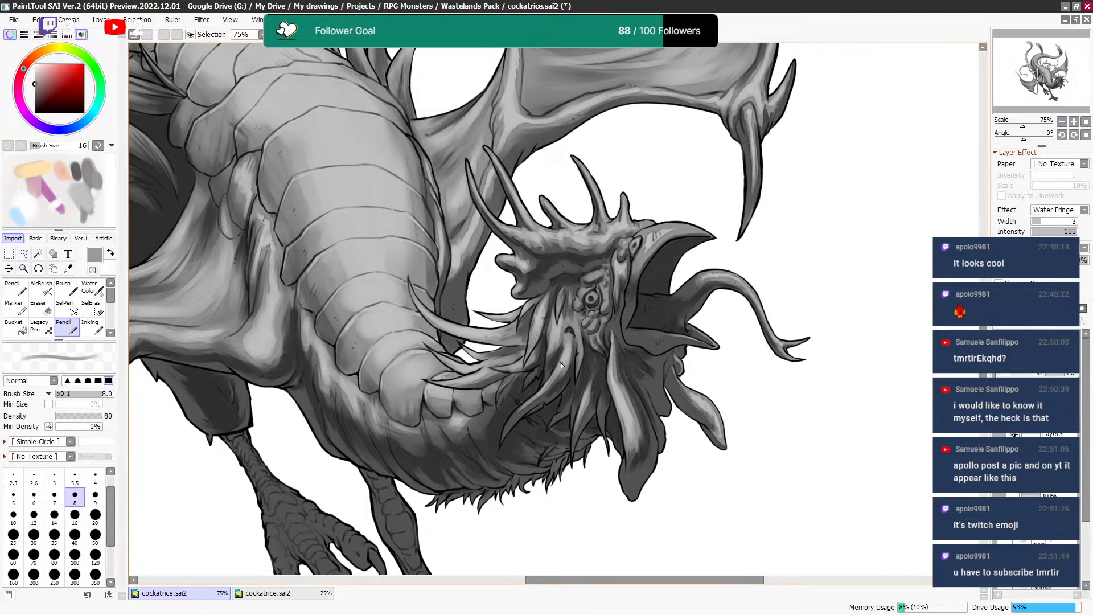
pyautogui.press('-')
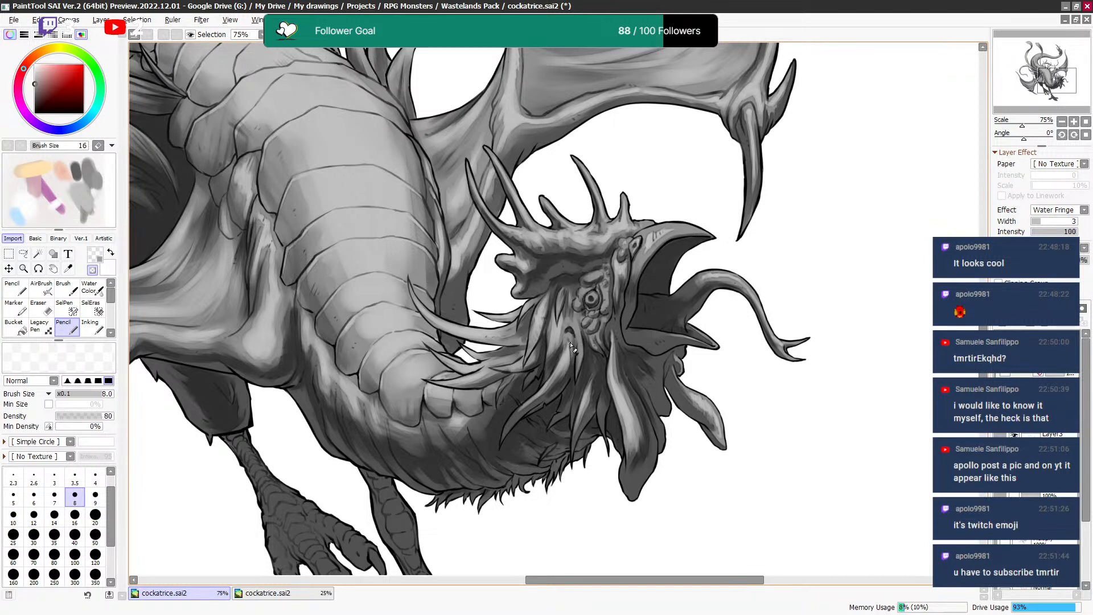
pyautogui.press('-')
pyautogui.press('-')
pyautogui.press('-')
# Add fine shading to the face feathers behind and below the eye at brush sizes 3.5 and 5.
pyautogui.press('[')
pyautogui.press('[')
pyautogui.press('[')
pyautogui.press('[')
pyautogui.press('[')
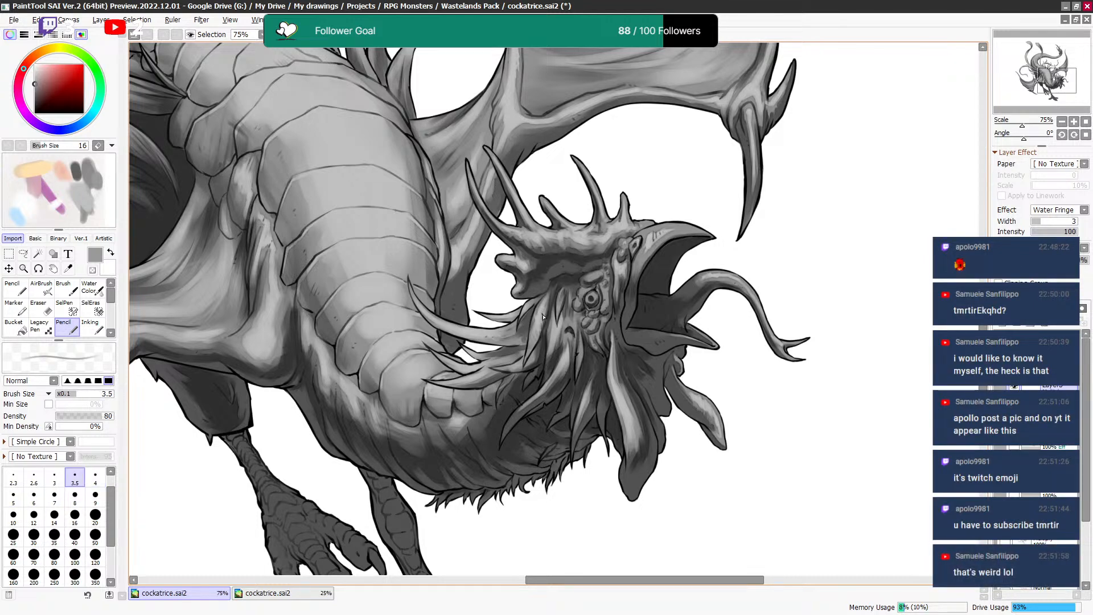
pyautogui.press(']')
pyautogui.press(']')
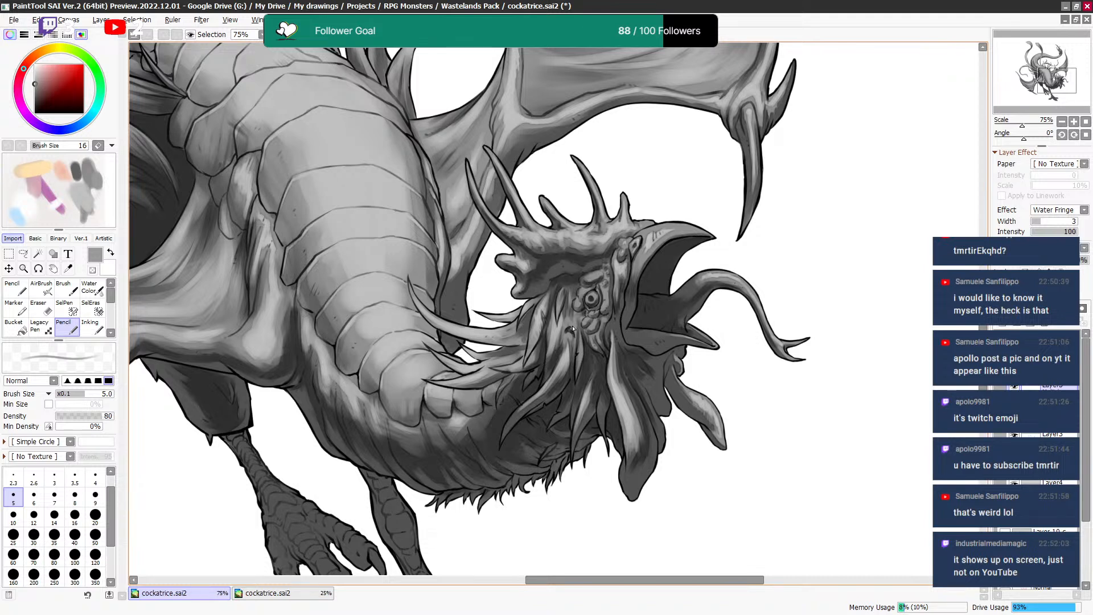
# Trim the shading behind the eye with the transparent colour at size 6, and shade the long feathers behind the head at size 8.
pyautogui.press('-')
pyautogui.press(']')
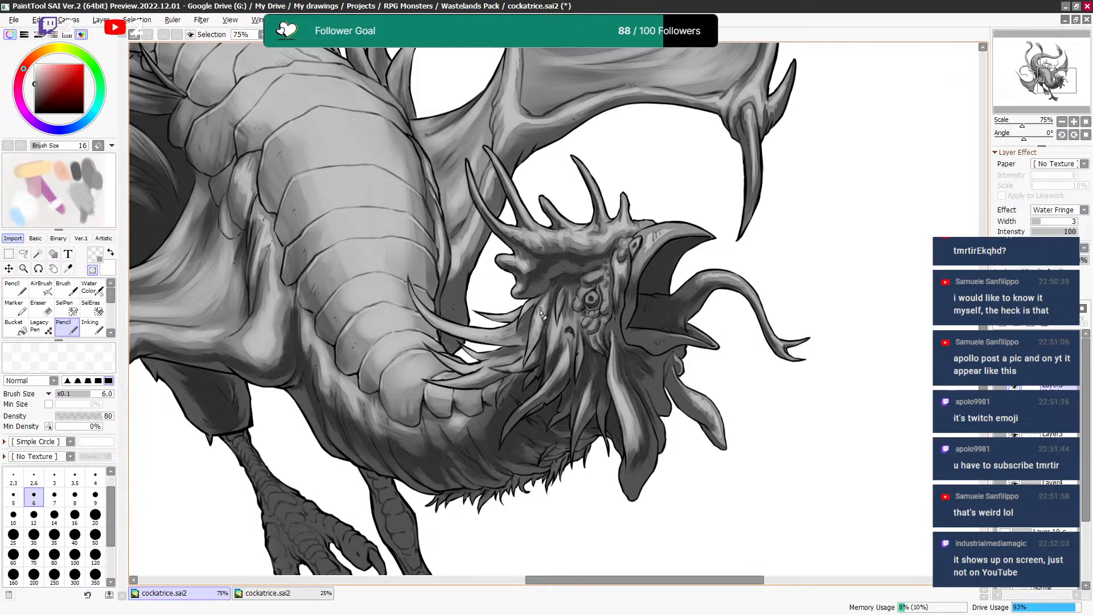
pyautogui.press('-')
pyautogui.press('[')
pyautogui.press(']')
pyautogui.press(']')
pyautogui.press(']')
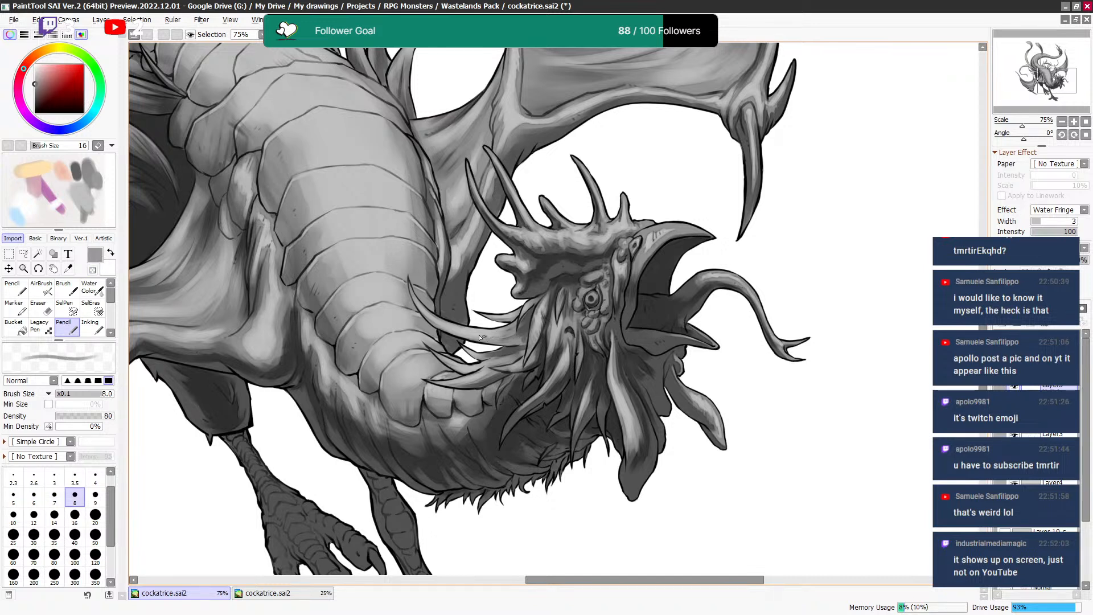
# Refine the shading of the cheek feathers at brush size 10.
pyautogui.press(']')
pyautogui.press('-')
pyautogui.press('-')
pyautogui.press('-')
pyautogui.press(']')
pyautogui.press('-')
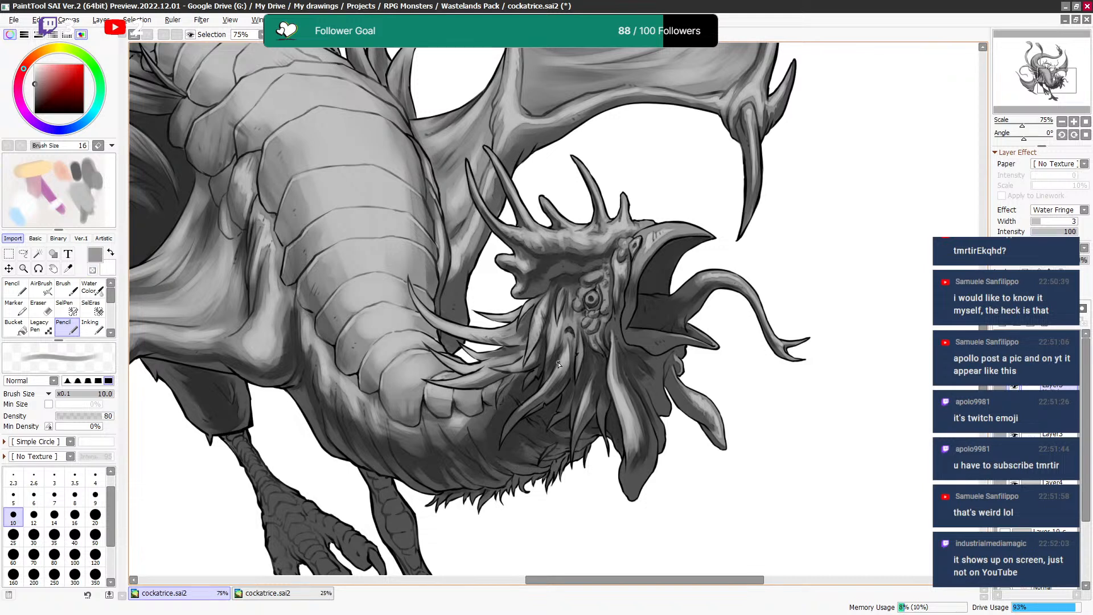
# Shade the feathers and scales where the head meets the neck at brush sizes 10 and 14.
pyautogui.scroll(-1, 558, 364)
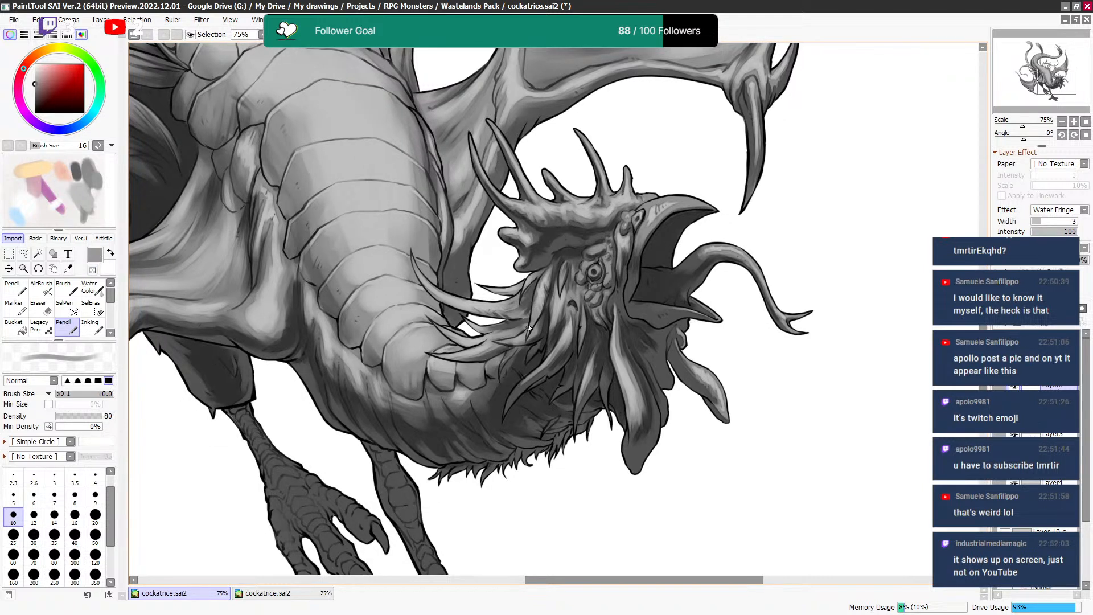
pyautogui.press(']')
pyautogui.press(']')
pyautogui.press(']')
pyautogui.press(']')
pyautogui.press(']')
pyautogui.press(']')
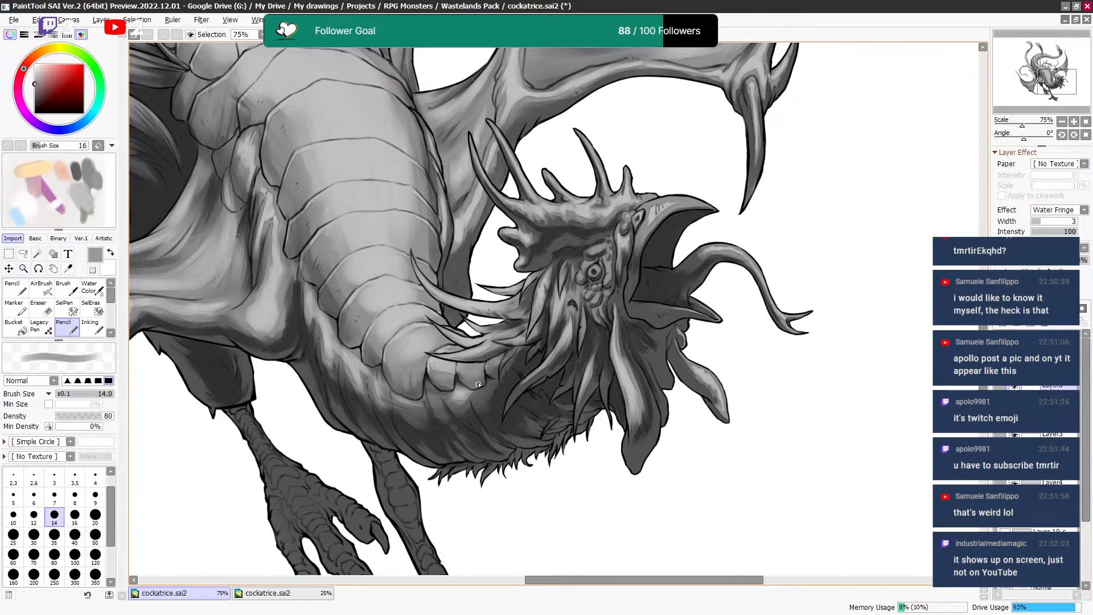
# Shade the long wattle and its base below the beak at brush sizes 25 and 20.
pyautogui.press('[')
pyautogui.press('[')
pyautogui.press('[')
pyautogui.press('[')
pyautogui.press('[')
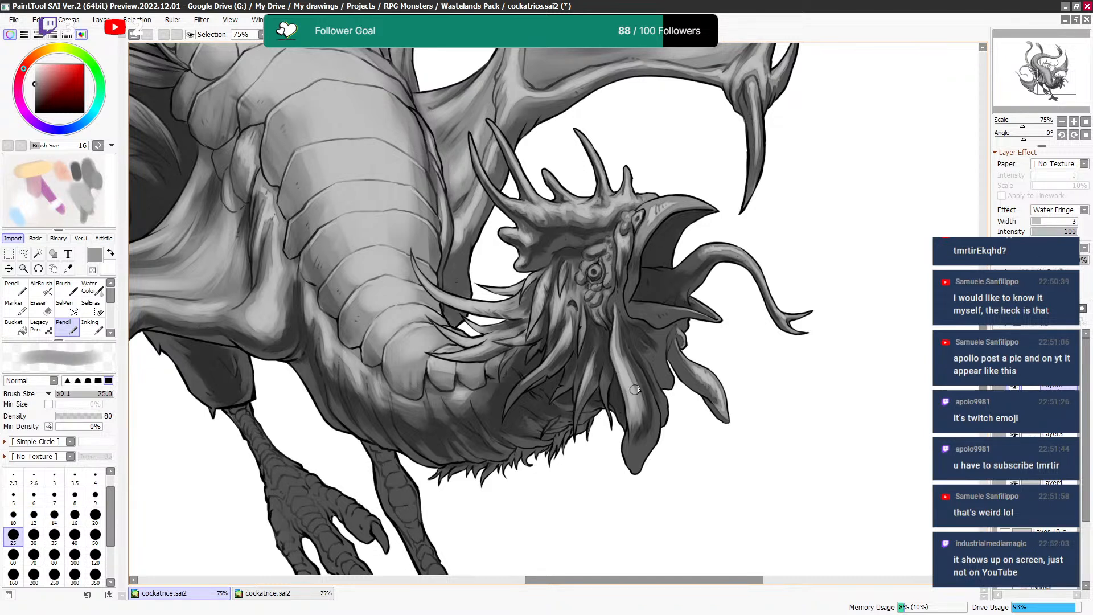
pyautogui.press(']')
pyautogui.press(']')
pyautogui.press(']')
pyautogui.press(']')
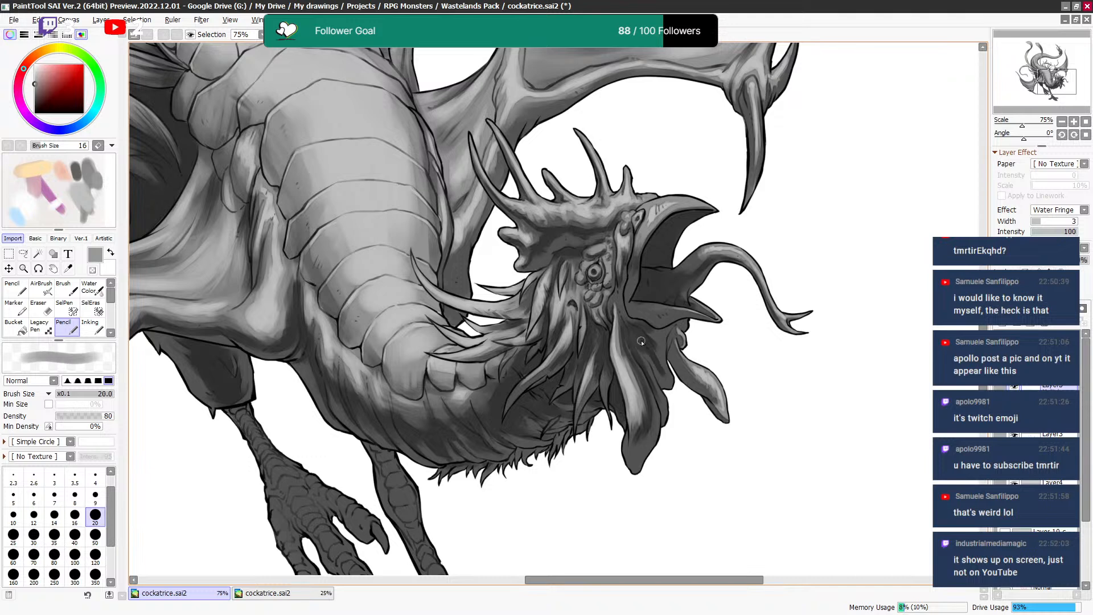
# Shade the area directly under the lower beak at brush sizes 14 and 16.
pyautogui.press('[')
pyautogui.press('[')
pyautogui.press('[')
pyautogui.press('[')
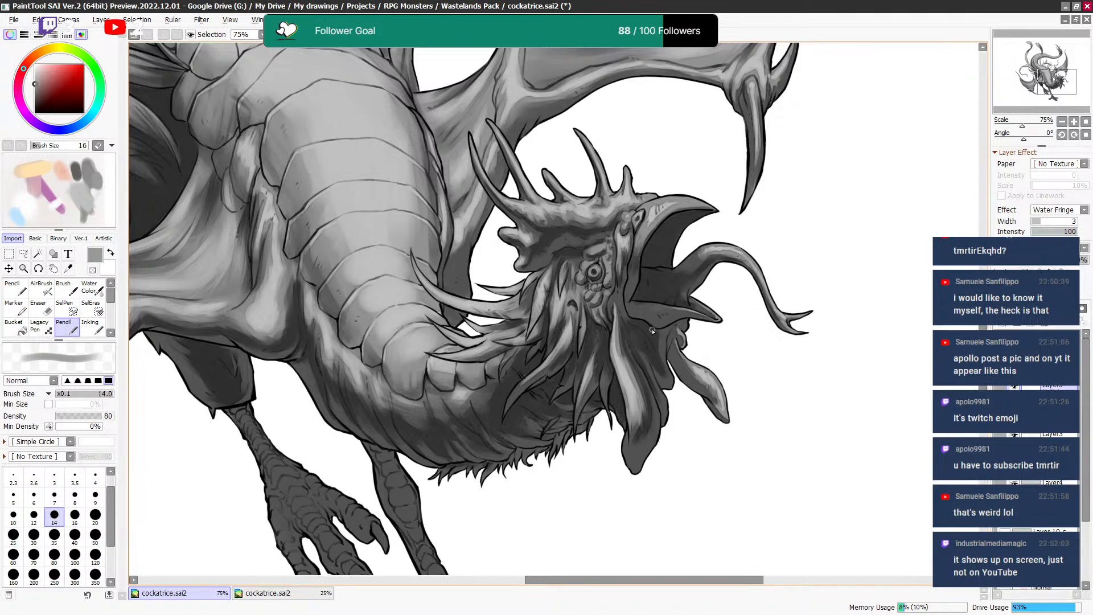
pyautogui.press(']')
pyautogui.press(']')
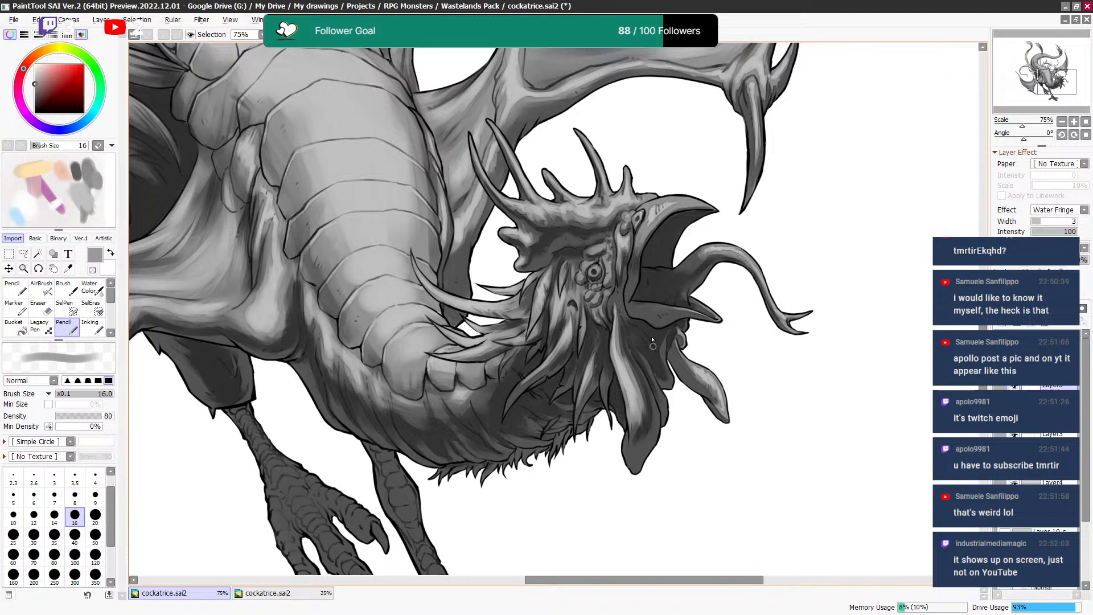
# Trim the shading along the wattle's front edge with the transparent colour at brush size 9.
pyautogui.press('e')
pyautogui.press('[')
pyautogui.press('[')
pyautogui.press('[')
pyautogui.press('[')
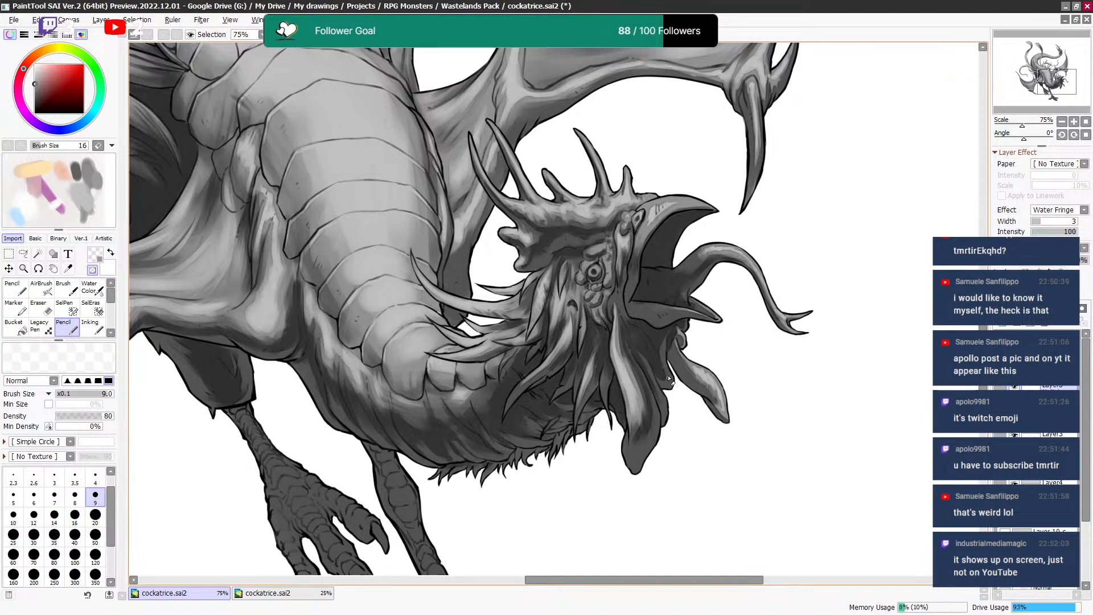
# Shade the base of the lower beak at brush size 12, and refine the jaw edge with grey and the transparent colour at size 9.
pyautogui.moveTo(723, 259); pyautogui.dragTo(718, 265)
pyautogui.press('e')
pyautogui.press(']')
pyautogui.press(']')
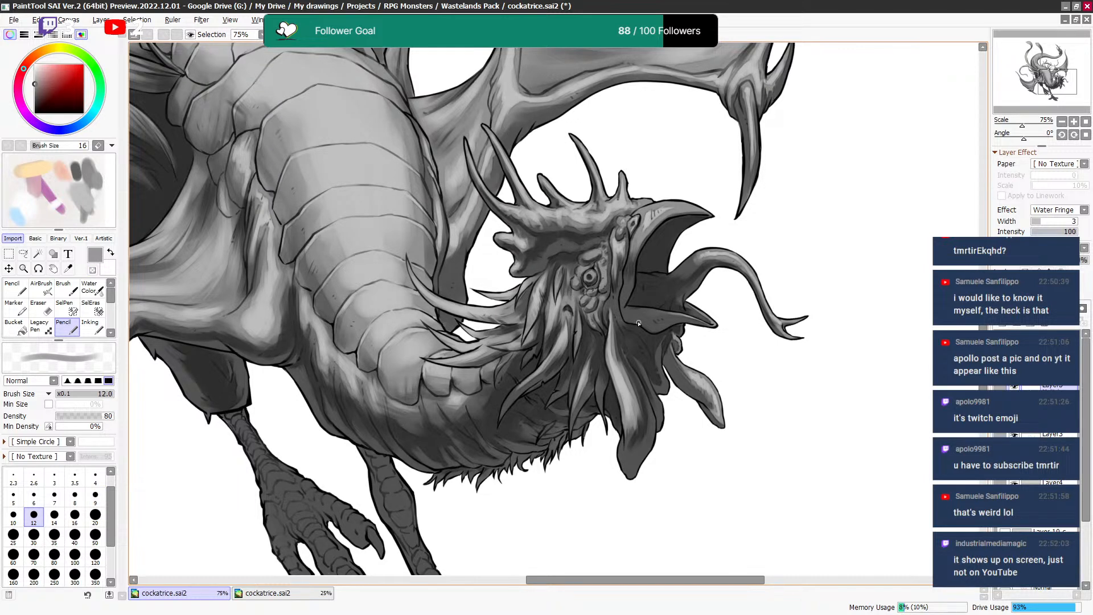
pyautogui.press('[')
pyautogui.press('[')
pyautogui.press('e')
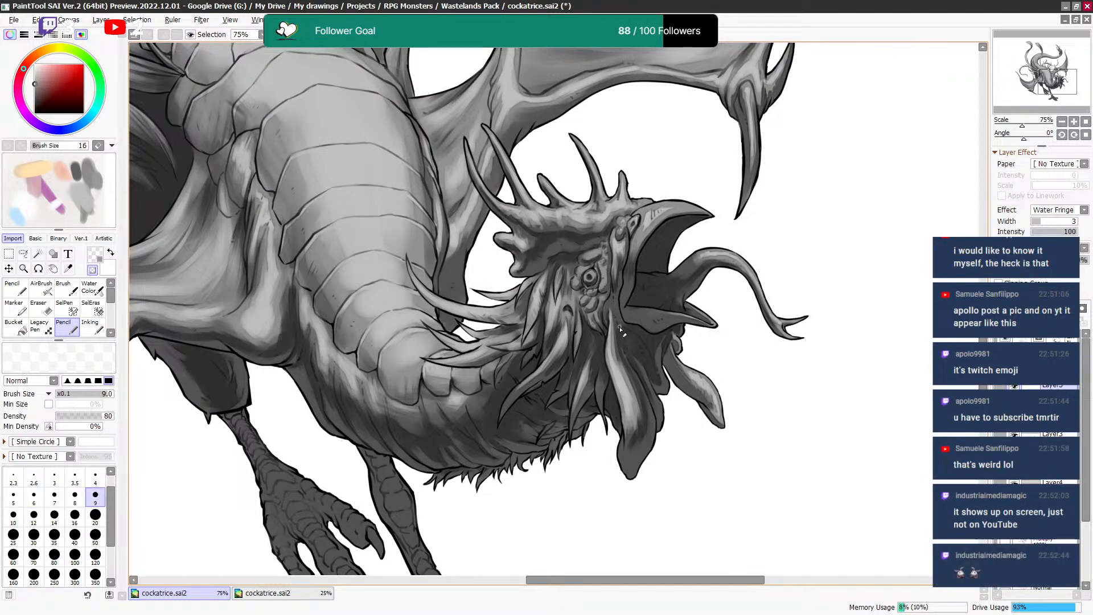
pyautogui.press('e')
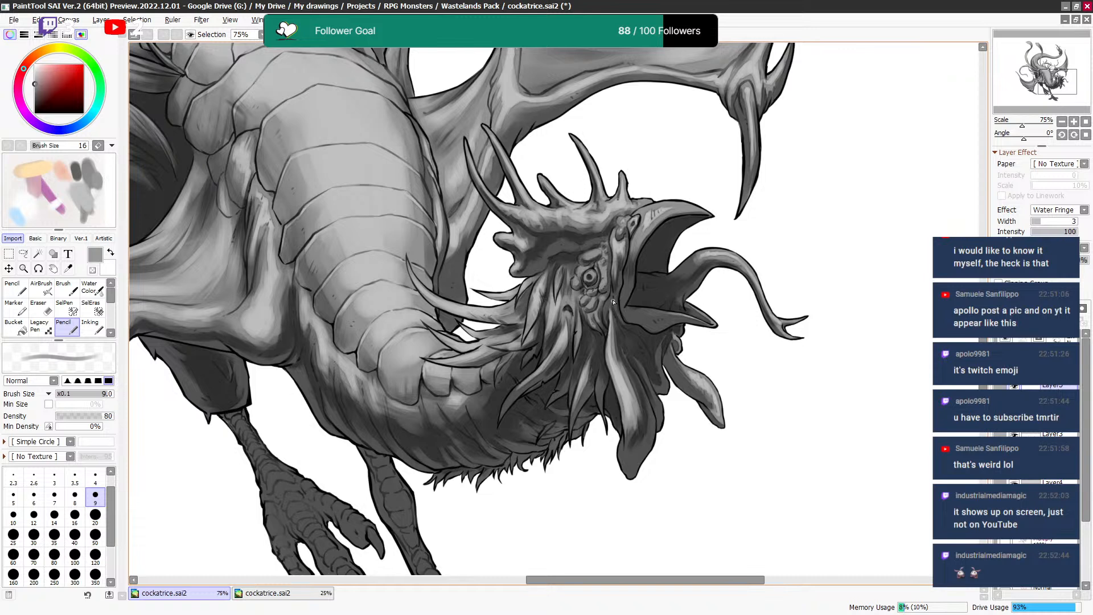
# Refine the shading of the skin just below the eye bumps at brush size 8, using grey and the transparent colour.
pyautogui.press('[')
pyautogui.press('e')
pyautogui.moveTo(667, 272); pyautogui.dragTo(654, 278)
pyautogui.press('e')
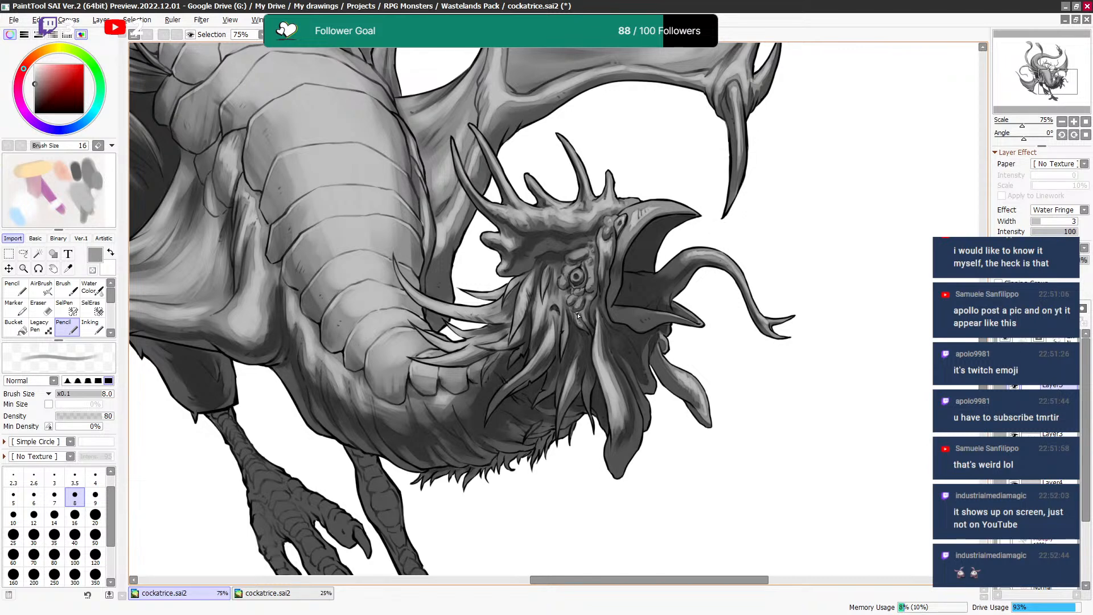
# Clean up the shading between the eye and beak with the transparent colour at size 10, and shade it grey at size 12.
pyautogui.moveTo(594, 304); pyautogui.dragTo(635, 297)
pyautogui.press('e')
pyautogui.press(']')
pyautogui.press(']')
pyautogui.press(']')
pyautogui.press(']')
pyautogui.press('[')
pyautogui.press('[')
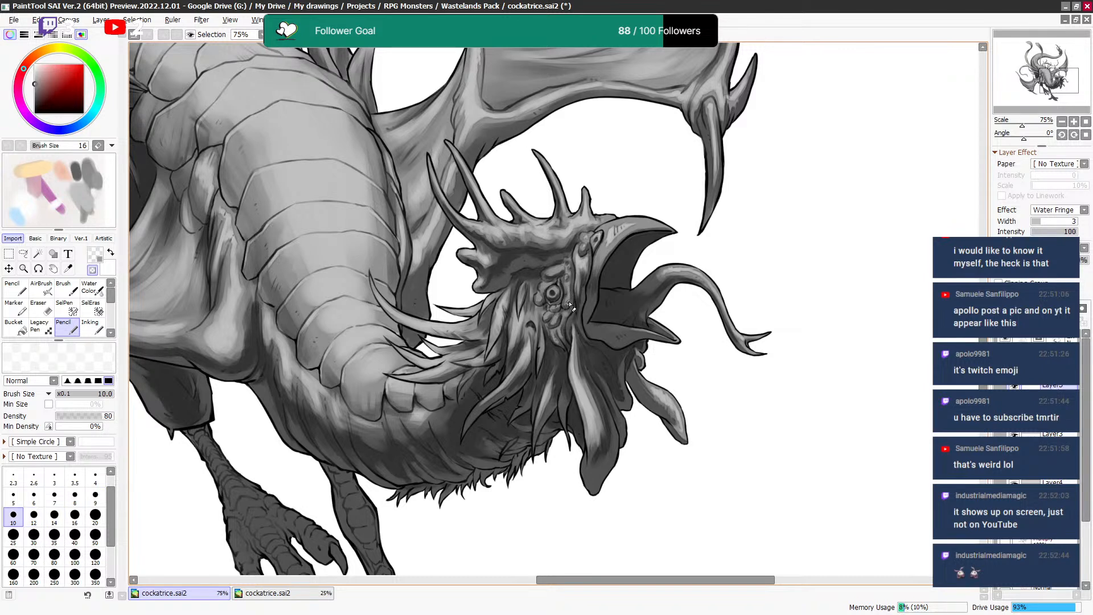
pyautogui.press('e')
pyautogui.press(']')
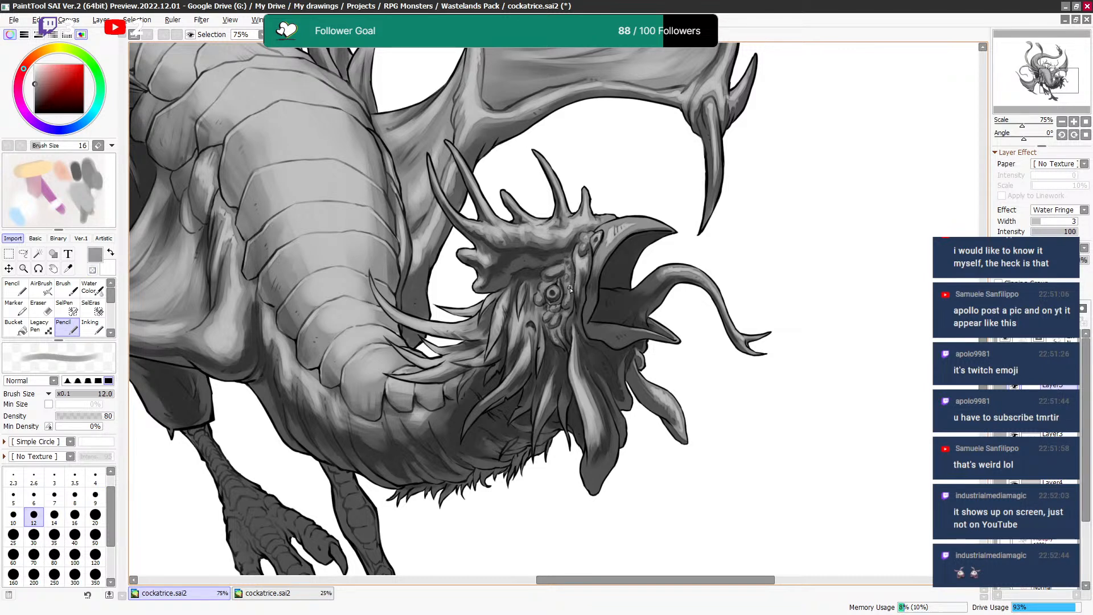
# Shade the small folds between the eye and the nostril at brush sizes 9, 7 and 6.
pyautogui.press('[')
pyautogui.press('[')
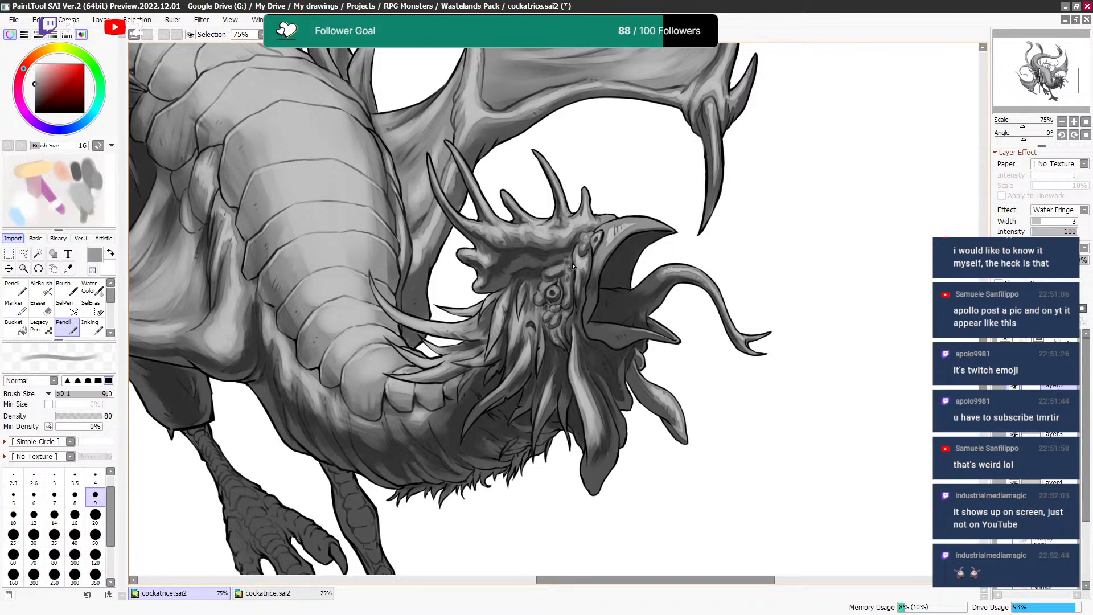
pyautogui.press('[')
pyautogui.press('[')
pyautogui.press('[')
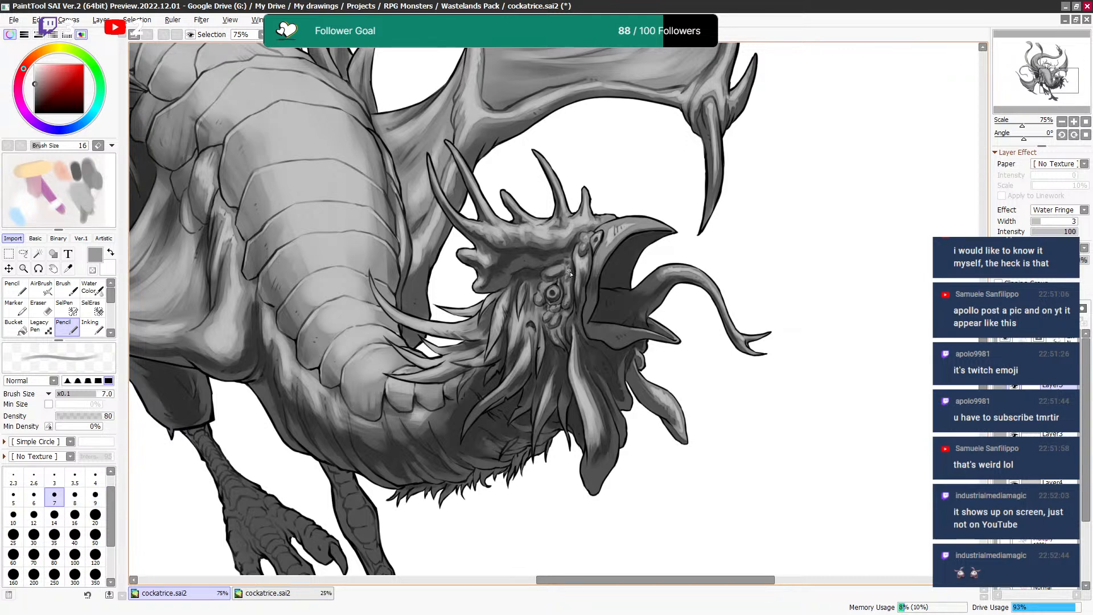
pyautogui.press(']')
pyautogui.press('[')
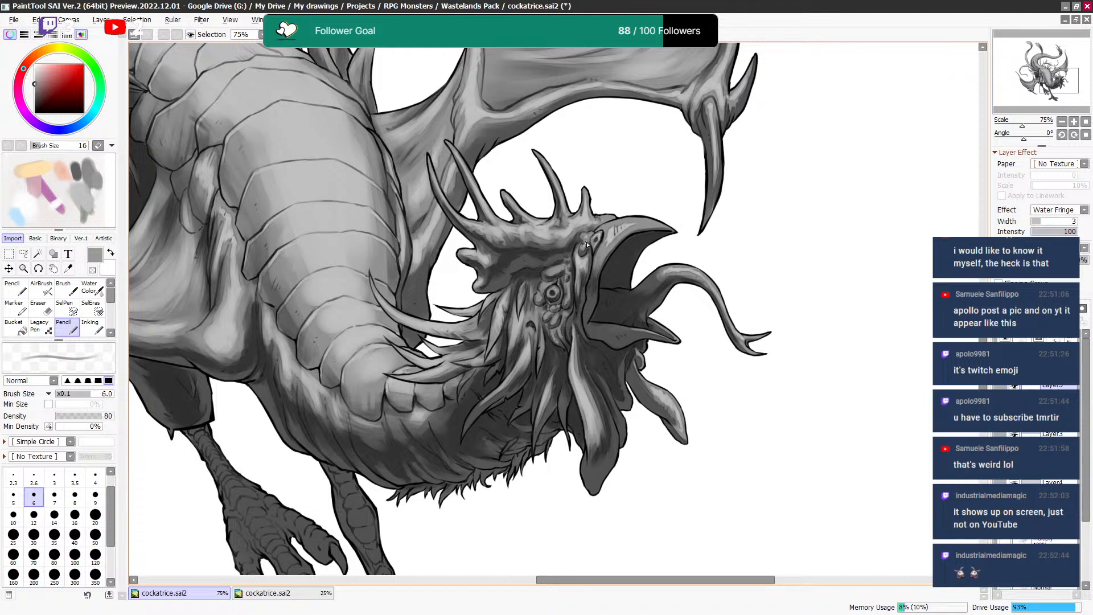
# Refine the shading inside the open beak with grey and the transparent colour at brush size 6.
pyautogui.moveTo(612, 276); pyautogui.dragTo(610, 270)
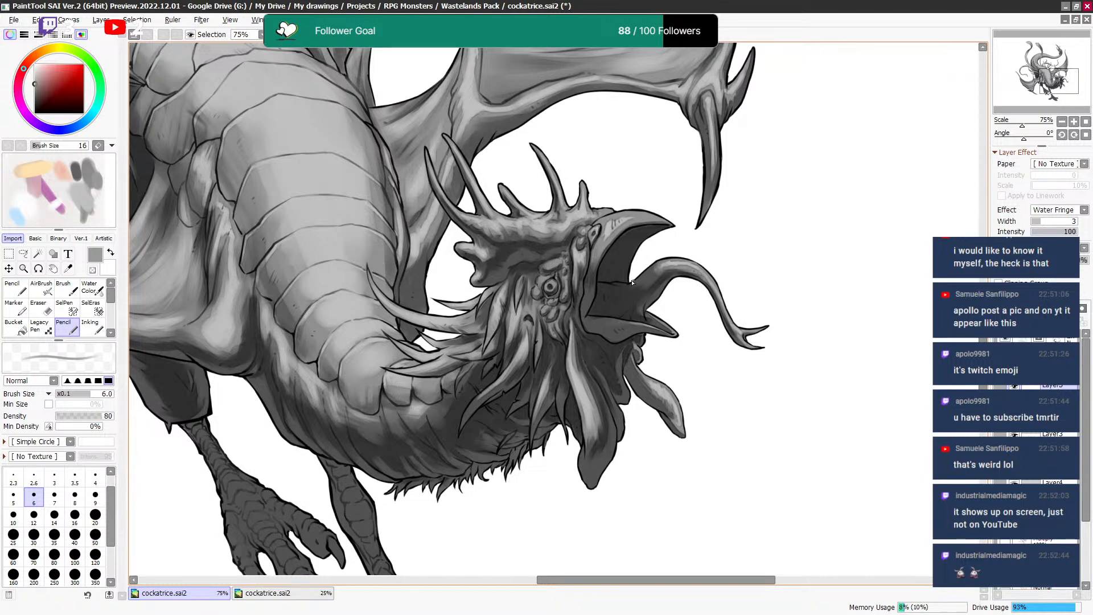
pyautogui.press('[')
pyautogui.press('[')
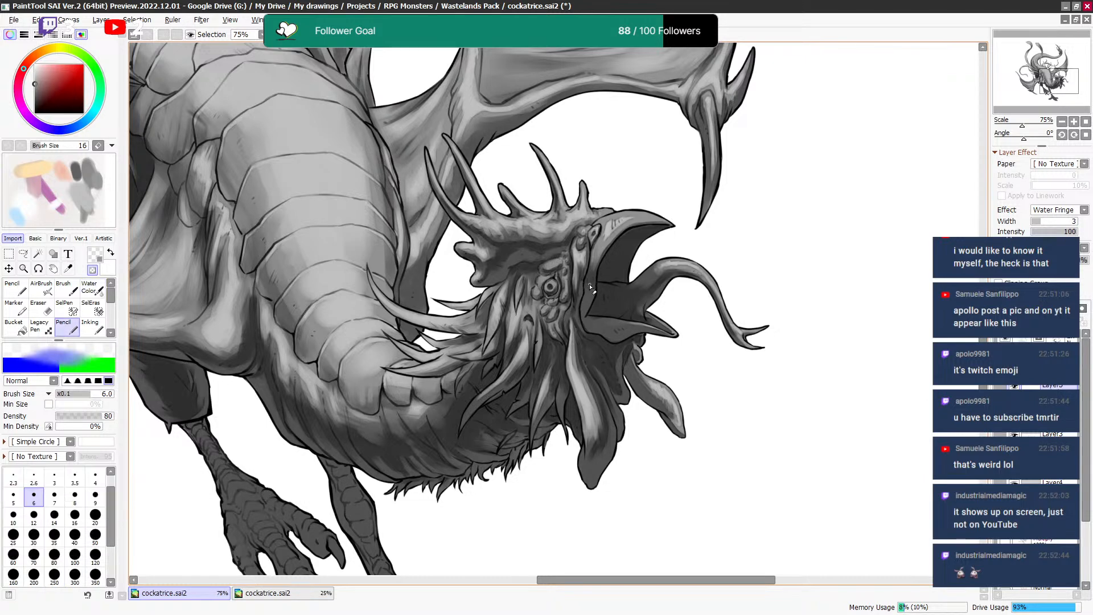
pyautogui.press('-')
pyautogui.press('-')
# Shade the side of the lower beak at brush sizes 12 and 10.
pyautogui.press(']')
pyautogui.press(']')
pyautogui.press(']')
pyautogui.press(']')
pyautogui.press(']')
pyautogui.press(']')
pyautogui.press(']')
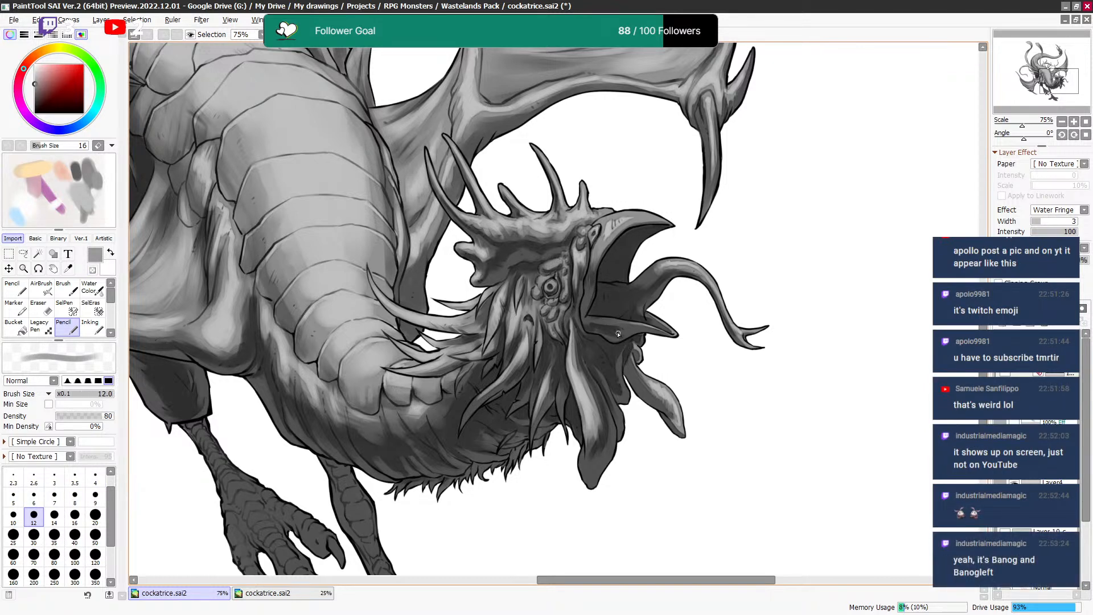
pyautogui.press('[')
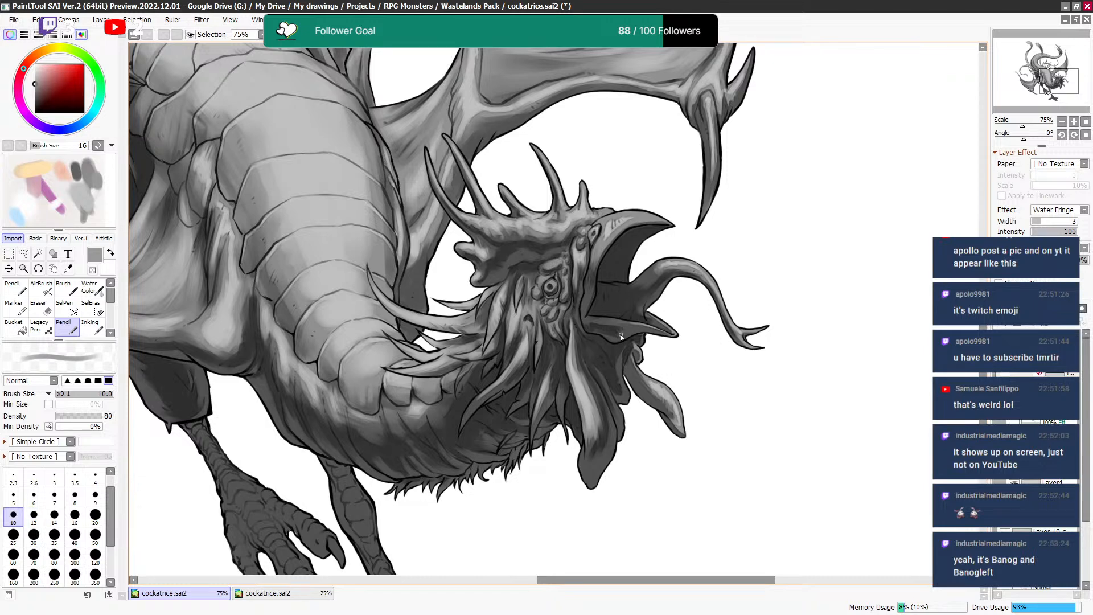
pyautogui.press(']')
# Refine the lower beak's edge and tip at brush size 7, alternating grey and the transparent colour.
pyautogui.press('-')
pyautogui.press('-')
pyautogui.press('[')
pyautogui.press('[')
pyautogui.press('[')
pyautogui.press('[')
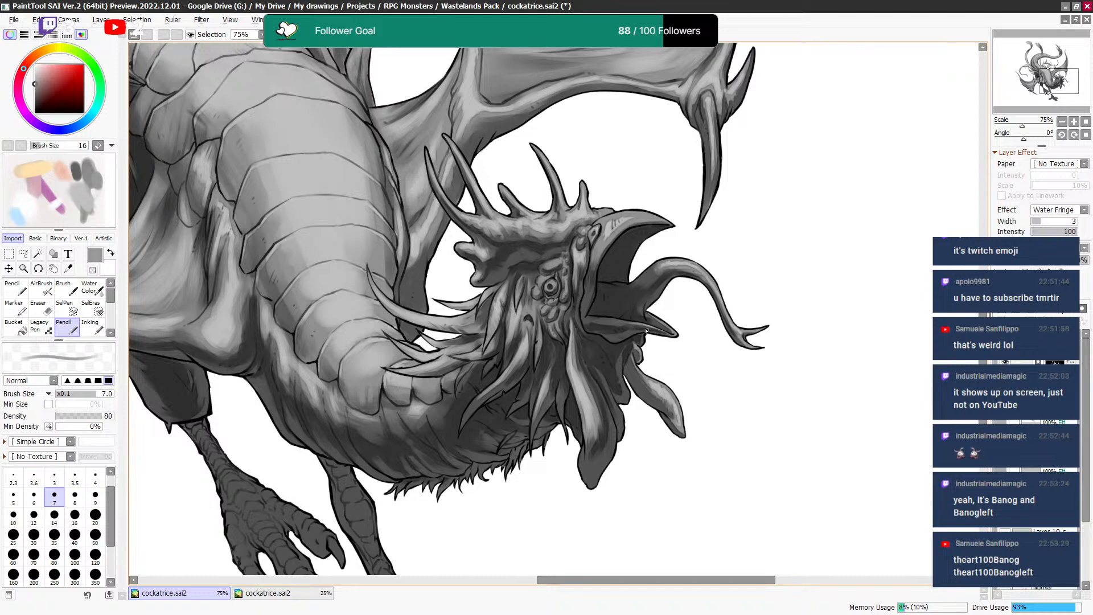
pyautogui.press('-')
pyautogui.press('-')
pyautogui.press('-')
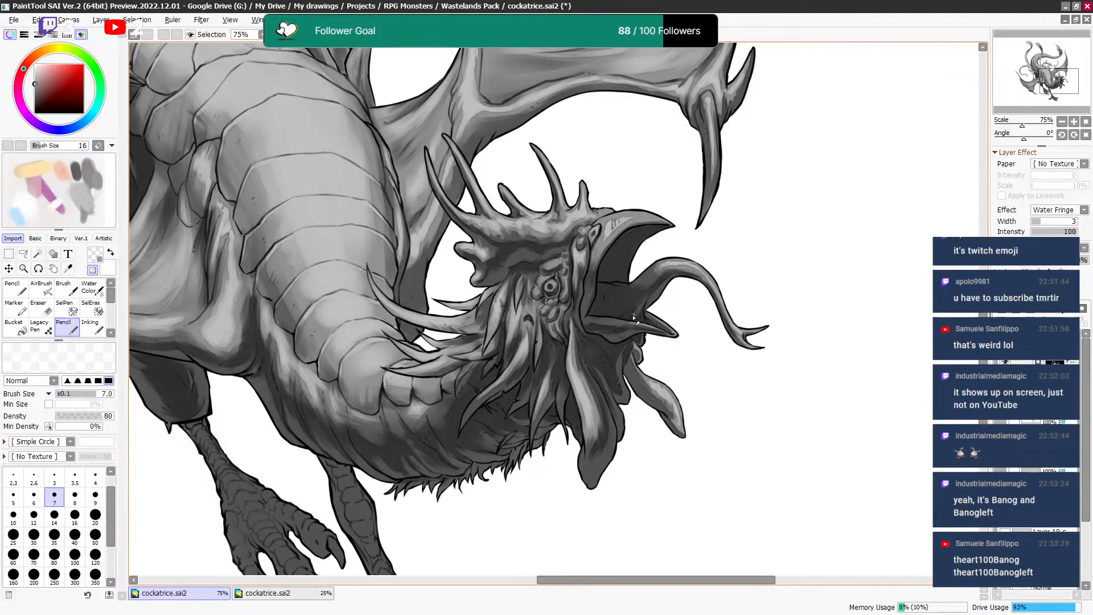
# Shade the feathers behind the face and below the comb with grey, raising the brush size from 8 to 12.
pyautogui.press('-')
pyautogui.scroll(-4, 669, 269)
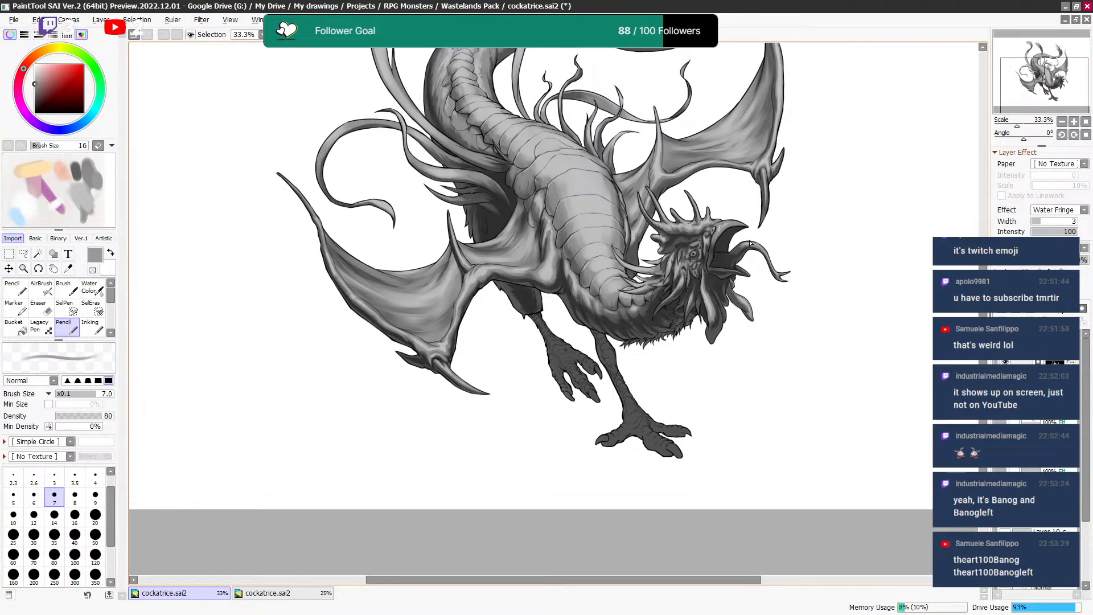
pyautogui.scroll(3, 756, 253)
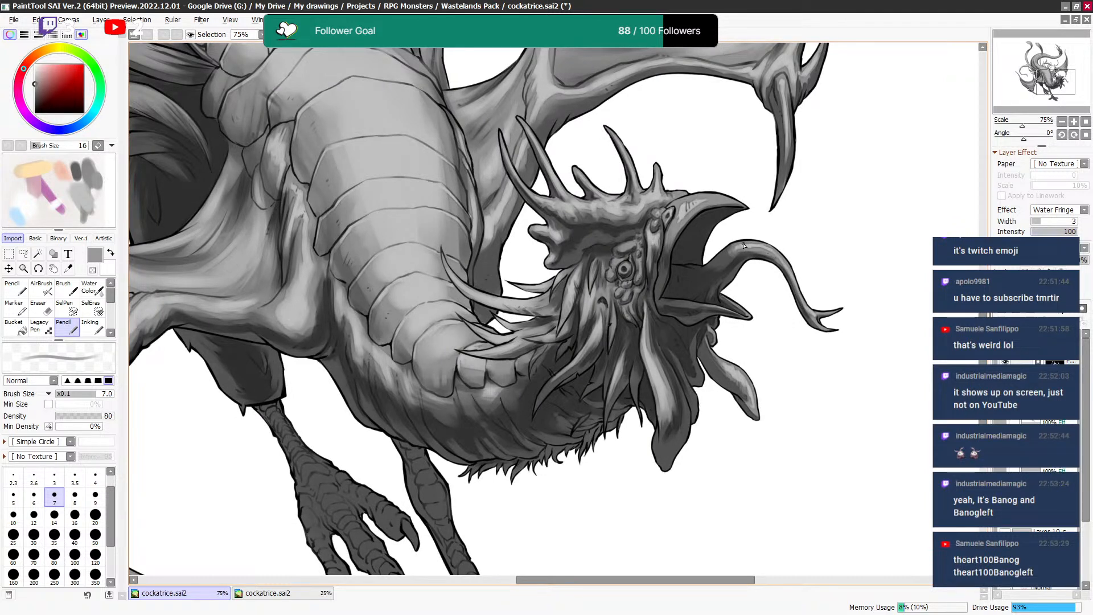
pyautogui.moveTo(731, 296); pyautogui.dragTo(733, 298)
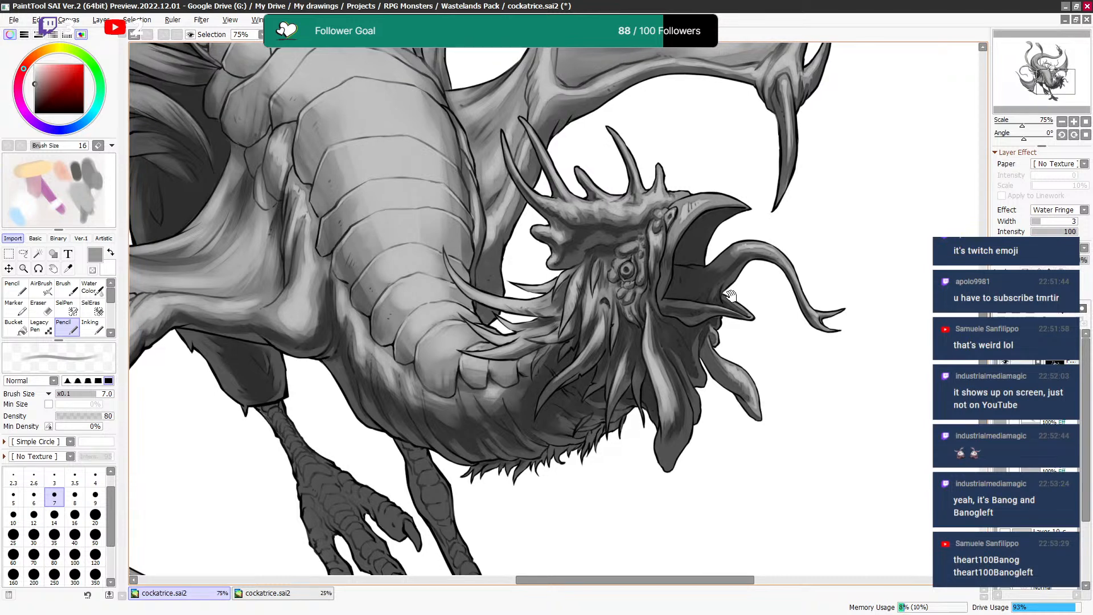
pyautogui.scroll(1, 727, 286)
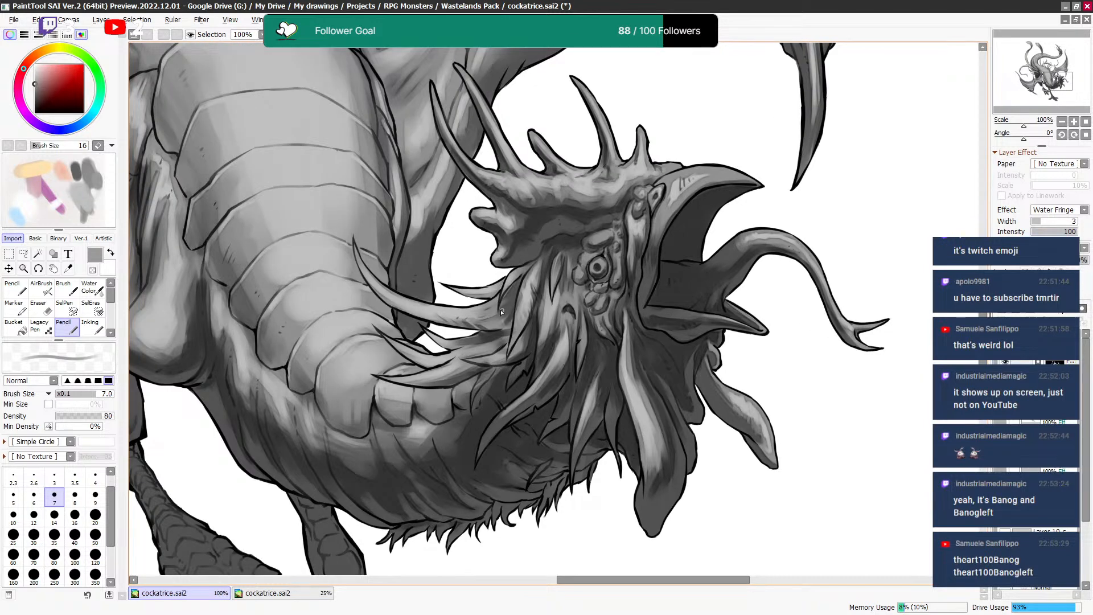
pyautogui.press(']')
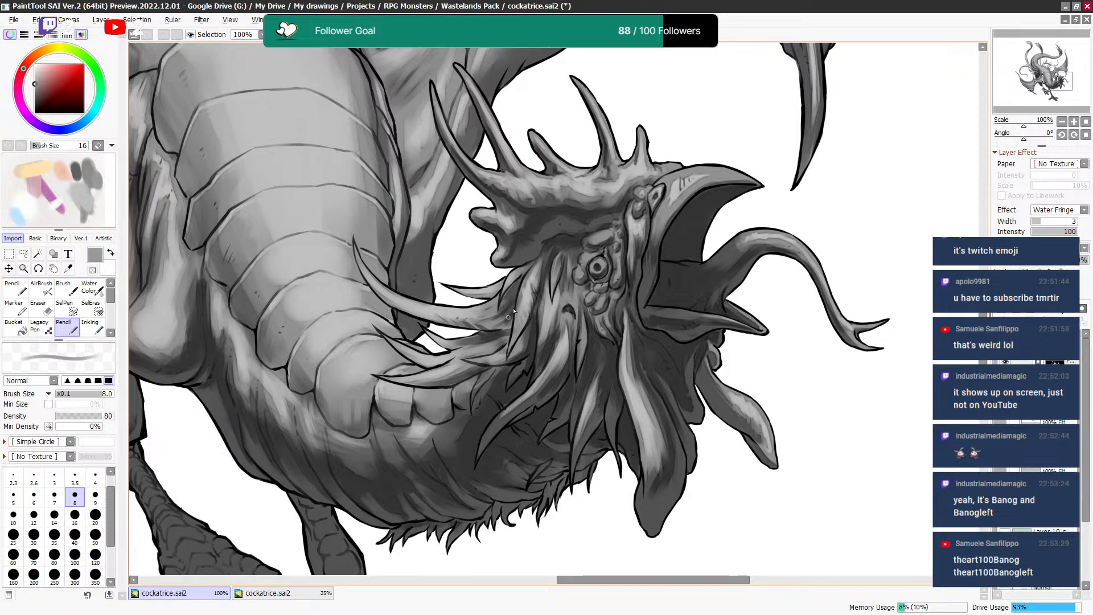
pyautogui.press(']')
pyautogui.press(']')
pyautogui.press('[')
pyautogui.press(']')
pyautogui.press(']')
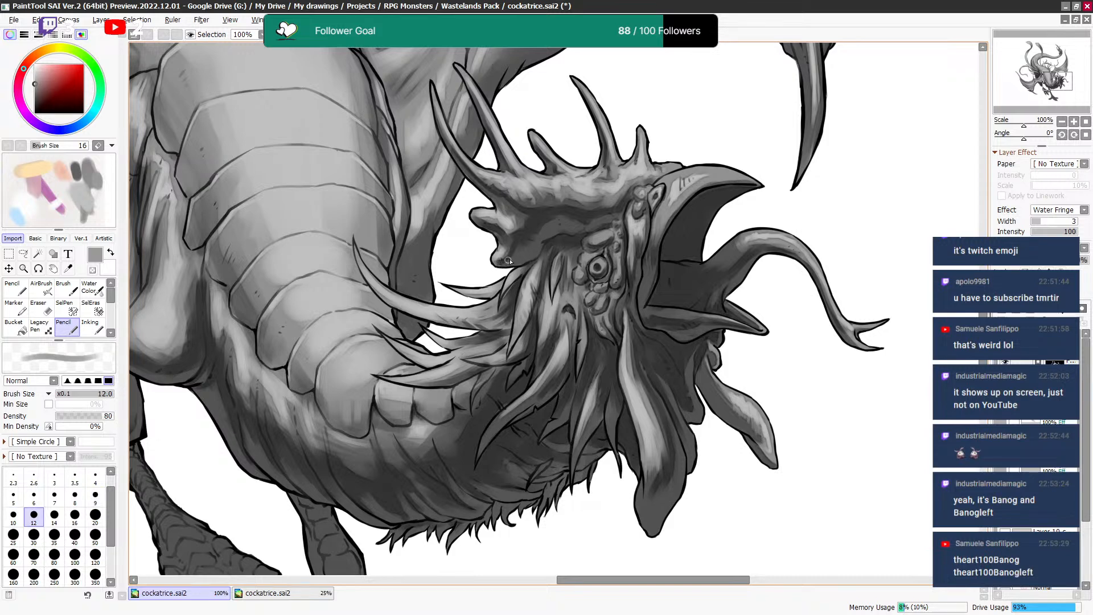
# Refine the shading under the comb's rear lobes with the transparent colour at brush size 9.
pyautogui.press('c')
pyautogui.press('[')
pyautogui.press('[')
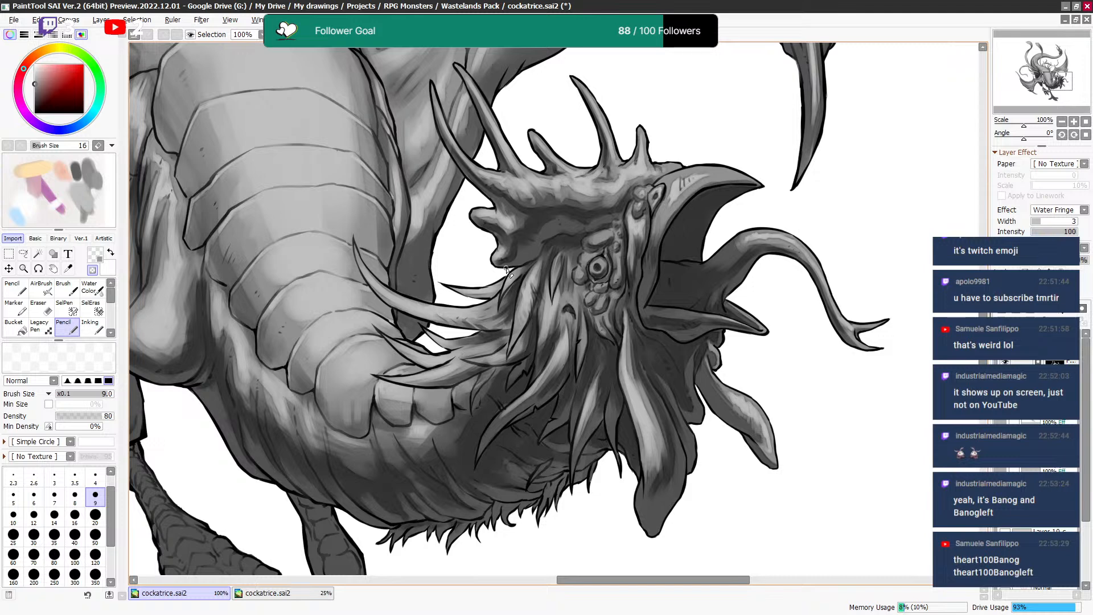
# Shade the part of the wing behind the head with grey at brush size 20.
pyautogui.moveTo(522, 255); pyautogui.dragTo(601, 360)
pyautogui.press('c')
pyautogui.press(']')
pyautogui.press(']')
pyautogui.press(']')
pyautogui.press(']')
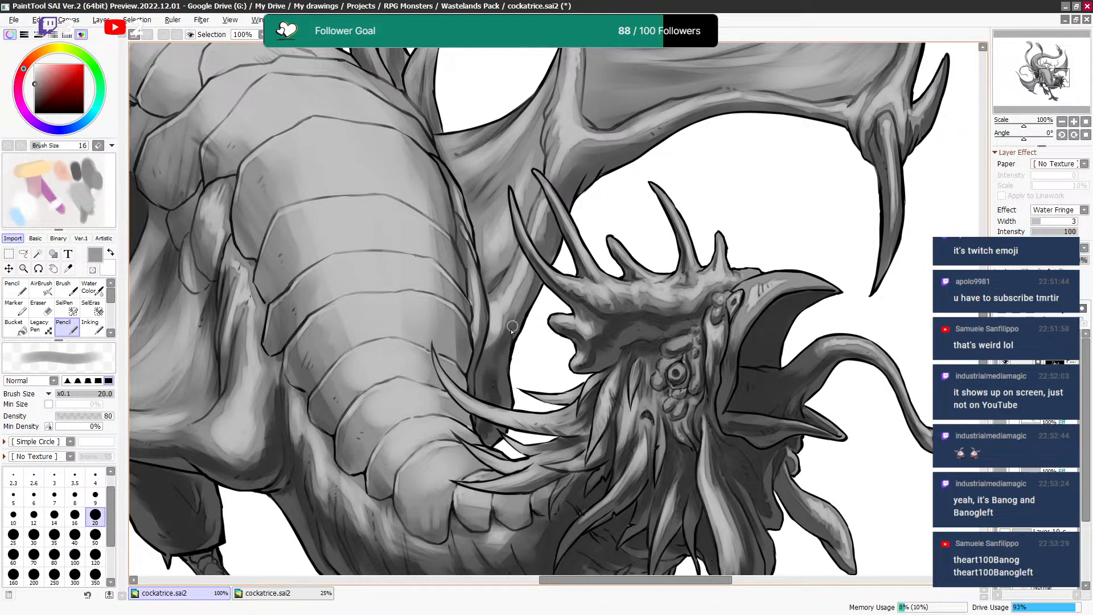
pyautogui.press(']')
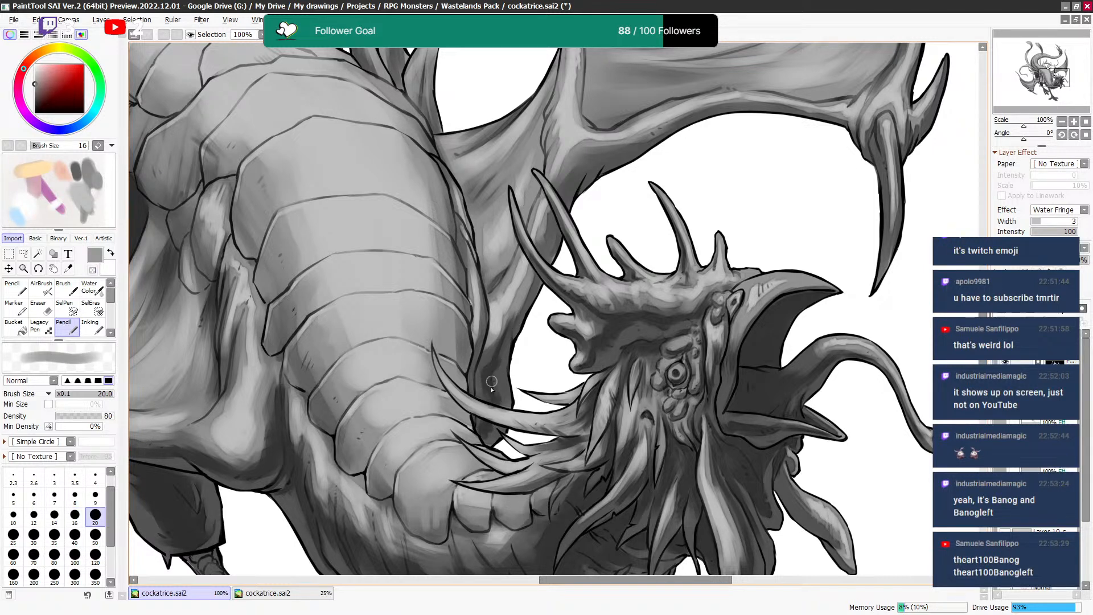
# Shade the edge of the neck scales beside the shoulder with grey, reducing the brush size to 9.
pyautogui.press('[')
pyautogui.press('[')
pyautogui.press('[')
pyautogui.moveTo(495, 305)
pyautogui.mouseDown()
pyautogui.moveTo(534, 286)
pyautogui.moveTo(548, 251)
pyautogui.mouseUp()
pyautogui.press('[')
pyautogui.press('[')
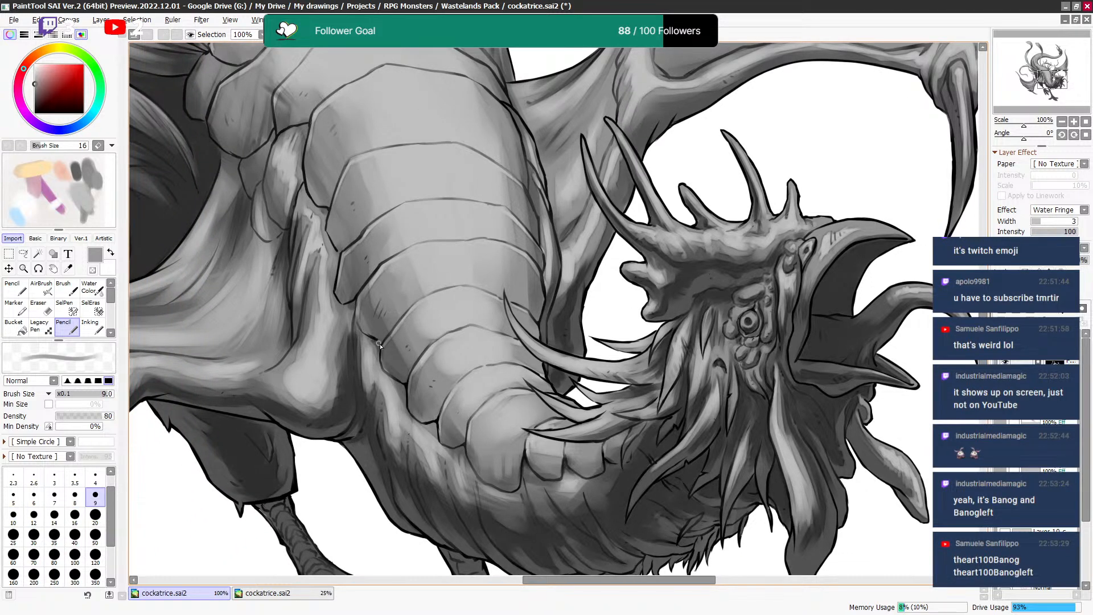
# Shade the long tendrils and their roots beside the back scales with grey at brush sizes up to 10.
pyautogui.moveTo(370, 337)
pyautogui.mouseDown()
pyautogui.moveTo(453, 302)
pyautogui.moveTo(498, 215)
pyautogui.moveTo(616, 289)
pyautogui.moveTo(764, 293)
pyautogui.moveTo(734, 285)
pyautogui.mouseUp()
pyautogui.press('[')
pyautogui.press('[')
pyautogui.moveTo(578, 245); pyautogui.dragTo(580, 328)
pyautogui.press('[')
pyautogui.press('[')
pyautogui.press(']')
pyautogui.press(']')
pyautogui.press(']')
pyautogui.press(']')
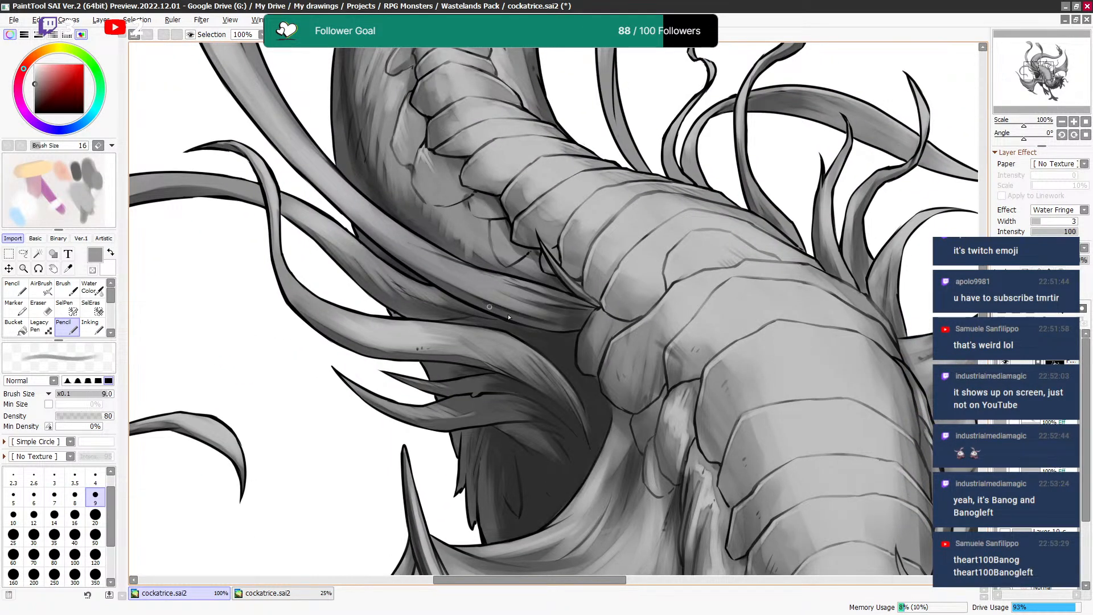
pyautogui.press('[')
pyautogui.moveTo(503, 269); pyautogui.dragTo(564, 354)
pyautogui.press(']')
pyautogui.press(']')
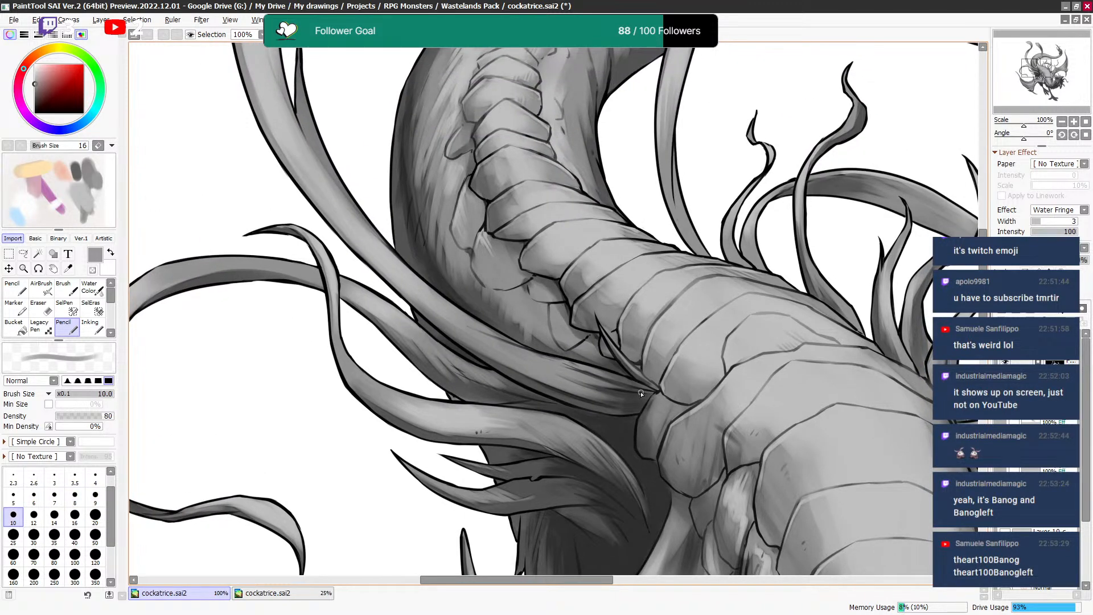
# Shade the wing surface between the back scales and the comb with grey at brush size 14 and smaller.
pyautogui.moveTo(683, 402); pyautogui.dragTo(294, 401)
pyautogui.moveTo(754, 267)
pyautogui.mouseDown()
pyautogui.moveTo(610, 171)
pyautogui.moveTo(607, 137)
pyautogui.mouseUp()
pyautogui.press(']')
pyautogui.moveTo(505, 472); pyautogui.dragTo(520, 376)
pyautogui.press(']')
pyautogui.press(']')
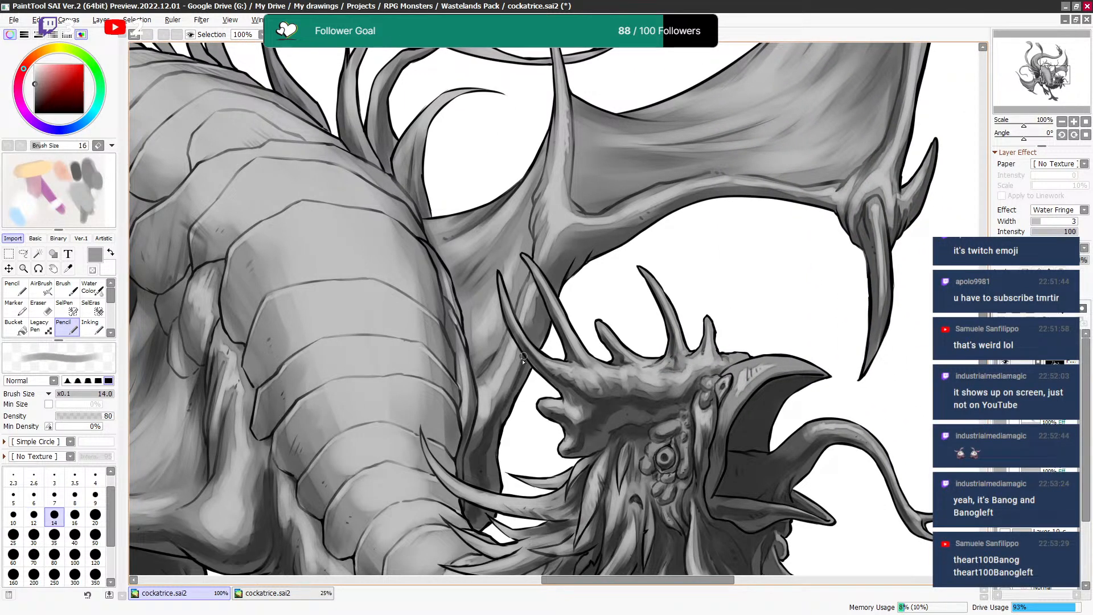
pyautogui.press('e')
pyautogui.press('[')
pyautogui.press('[')
pyautogui.press('[')
pyautogui.press('[')
pyautogui.press('[')
pyautogui.press('[')
pyautogui.press('-')
pyautogui.press(']')
pyautogui.press(']')
pyautogui.press(']')
pyautogui.press(']')
# Darken the underside of the wing arm above the comb with grey at brush size 20.
pyautogui.moveTo(538, 322)
pyautogui.mouseDown()
pyautogui.moveTo(596, 223)
pyautogui.moveTo(562, 269)
pyautogui.moveTo(567, 249)
pyautogui.moveTo(584, 245)
pyautogui.moveTo(576, 265)
pyautogui.moveTo(594, 244)
pyautogui.moveTo(566, 258)
pyautogui.moveTo(564, 247)
pyautogui.moveTo(617, 225)
pyautogui.moveTo(578, 235)
pyautogui.mouseUp()
pyautogui.press(']')
pyautogui.press(']')
pyautogui.press(']')
pyautogui.press('[')
pyautogui.press(']')
pyautogui.press('-')
pyautogui.press('-')
pyautogui.press(']')
pyautogui.moveTo(655, 222); pyautogui.dragTo(631, 261)
pyautogui.press('-')
pyautogui.press('[')
pyautogui.press('[')
pyautogui.press('-')
pyautogui.press('-')
pyautogui.press(']')
pyautogui.press('-')
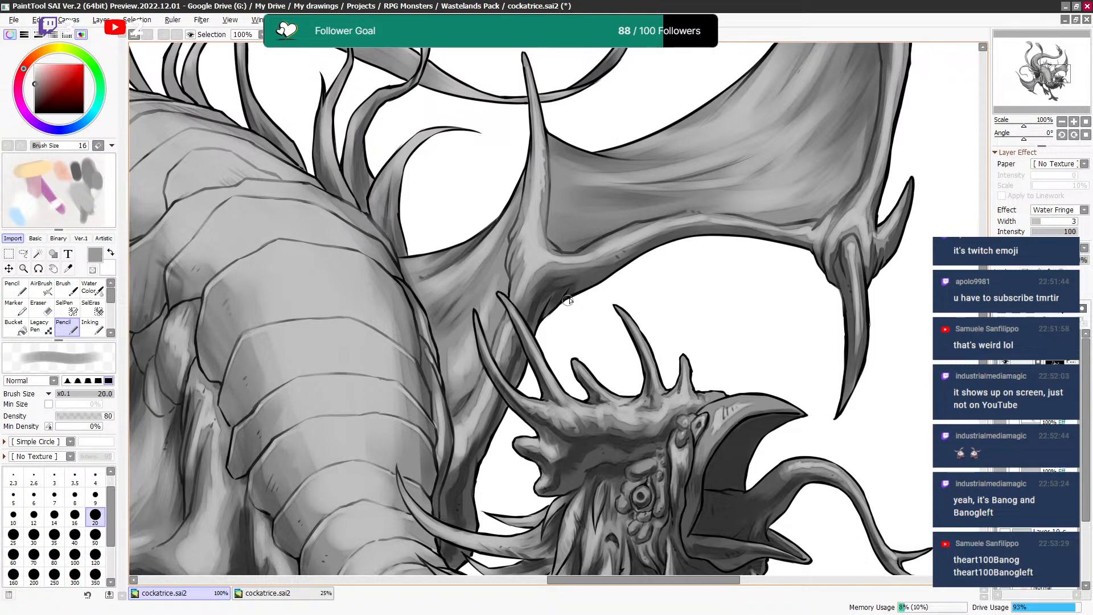
# Extend the grey shading along the wing arm's lower edge towards the claw at brush size 16.
pyautogui.press('-')
pyautogui.press('-')
pyautogui.moveTo(556, 285); pyautogui.dragTo(620, 273)
pyautogui.press('-')
pyautogui.press('-')
pyautogui.press('[')
pyautogui.moveTo(664, 265)
pyautogui.mouseDown()
pyautogui.moveTo(601, 286)
pyautogui.moveTo(629, 274)
pyautogui.mouseUp()
pyautogui.moveTo(556, 299); pyautogui.dragTo(648, 276)
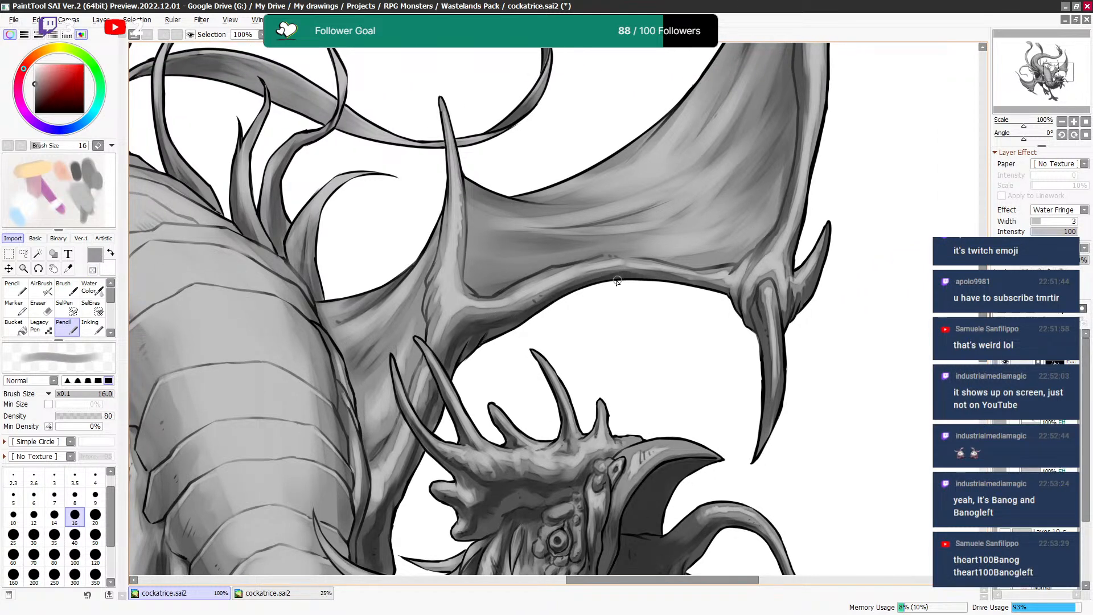
# Shade the wing joint and the long hanging claw with grey at brush size 14.
pyautogui.press('[')
pyautogui.press('[')
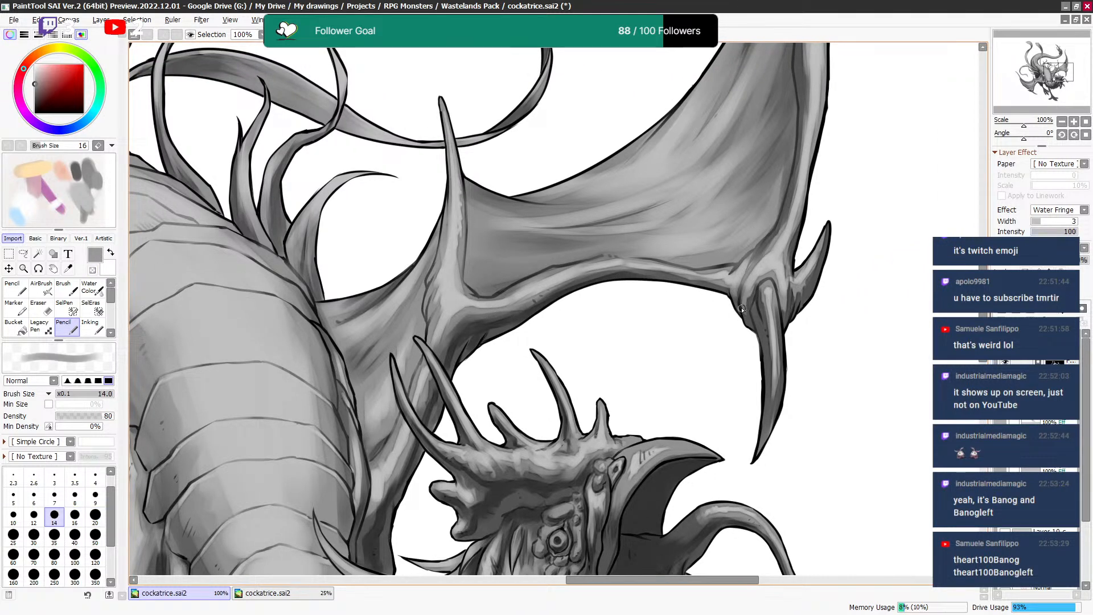
pyautogui.press(']')
pyautogui.press('[')
pyautogui.moveTo(759, 295)
pyautogui.mouseDown()
pyautogui.moveTo(771, 388)
pyautogui.moveTo(778, 314)
pyautogui.mouseUp()
pyautogui.press(']')
pyautogui.press('[')
pyautogui.moveTo(780, 362)
pyautogui.mouseDown()
pyautogui.moveTo(779, 402)
pyautogui.moveTo(781, 283)
pyautogui.moveTo(773, 398)
pyautogui.mouseUp()
# Refine the grey shading on the long hanging wing claw and its joint at brush size 9.
pyautogui.press('-')
pyautogui.press('-')
pyautogui.press('[')
pyautogui.press('[')
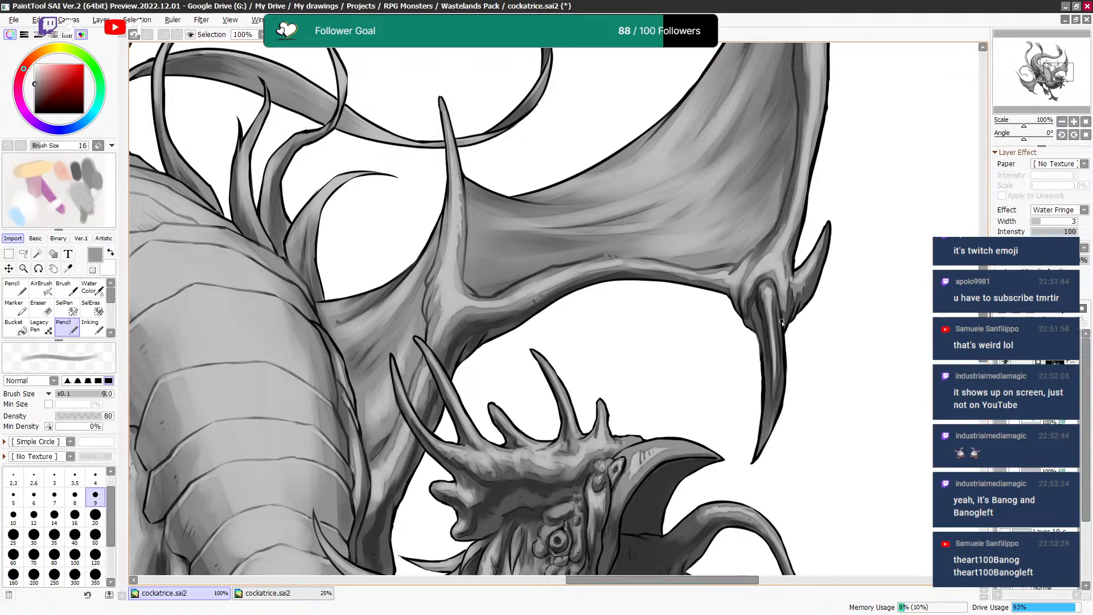
pyautogui.moveTo(787, 274); pyautogui.dragTo(753, 282)
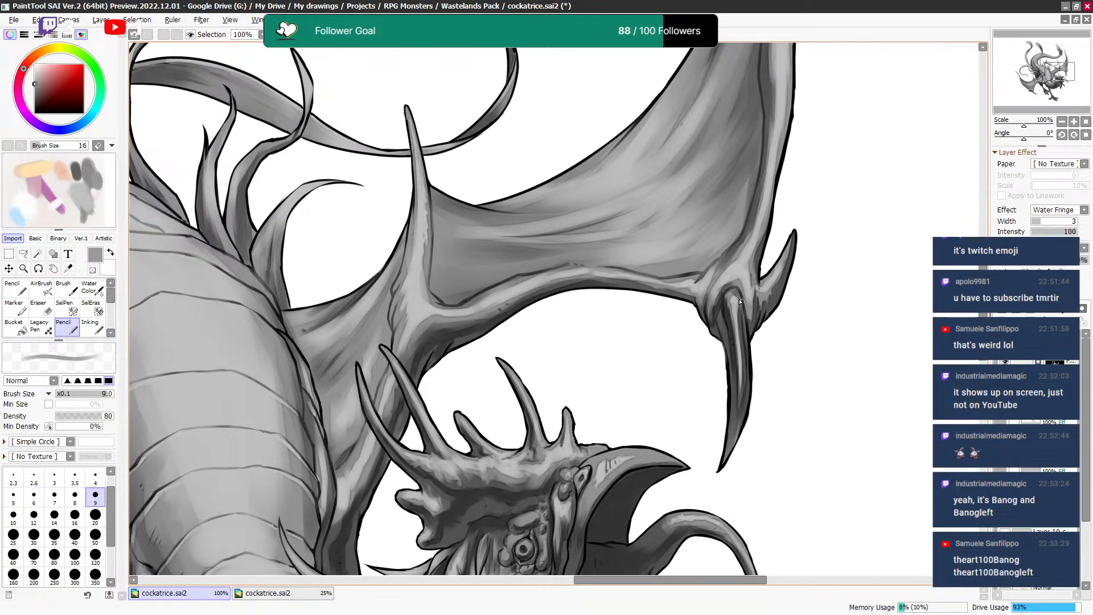
pyautogui.press('-')
pyautogui.press('-')
pyautogui.moveTo(746, 320)
pyautogui.mouseDown()
pyautogui.moveTo(753, 293)
pyautogui.moveTo(752, 309)
pyautogui.moveTo(774, 300)
pyautogui.moveTo(759, 313)
pyautogui.moveTo(788, 246)
pyautogui.mouseUp()
pyautogui.press(']')
pyautogui.press('[')
pyautogui.moveTo(776, 286); pyautogui.dragTo(792, 241)
# Refine the shading around the wing joint and lower wing finger, alternating between grey and transparent strokes.
pyautogui.press('-')
pyautogui.press('-')
pyautogui.press('-')
pyautogui.moveTo(771, 294)
pyautogui.mouseDown()
pyautogui.moveTo(793, 238)
pyautogui.moveTo(736, 272)
pyautogui.mouseUp()
pyautogui.press('-')
pyautogui.press('-')
pyautogui.press('-')
pyautogui.press(']')
pyautogui.press(']')
pyautogui.moveTo(754, 229); pyautogui.dragTo(728, 294)
pyautogui.hotkey('ctrl', 'z')
pyautogui.press('[')
pyautogui.moveTo(678, 382); pyautogui.dragTo(711, 327)
pyautogui.moveTo(696, 350); pyautogui.dragTo(724, 251)
# Extend the grey shading up the wing finger above the claw, varying the brush size.
pyautogui.press('[')
pyautogui.press('[')
pyautogui.moveTo(751, 230)
pyautogui.mouseDown()
pyautogui.moveTo(727, 325)
pyautogui.moveTo(700, 246)
pyautogui.moveTo(718, 279)
pyautogui.moveTo(706, 315)
pyautogui.moveTo(686, 256)
pyautogui.mouseUp()
pyautogui.press(']')
pyautogui.press('[')
pyautogui.press(']')
pyautogui.press(']')
pyautogui.press('[')
pyautogui.press('[')
pyautogui.moveTo(711, 239); pyautogui.dragTo(702, 311)
pyautogui.press('[')
pyautogui.moveTo(681, 356); pyautogui.dragTo(662, 195)
pyautogui.press(']')
pyautogui.press('[')
pyautogui.press('[')
pyautogui.press(']')
# Shade the upper wing finger and adjoining membrane towards the tapered wing tip with grey.
pyautogui.moveTo(669, 253)
pyautogui.mouseDown()
pyautogui.moveTo(663, 210)
pyautogui.moveTo(682, 255)
pyautogui.mouseUp()
pyautogui.press(']')
pyautogui.press(']')
pyautogui.moveTo(666, 294); pyautogui.dragTo(632, 197)
pyautogui.press('[')
pyautogui.press(']')
pyautogui.press(']')
pyautogui.press(']')
pyautogui.moveTo(655, 265)
pyautogui.mouseDown()
pyautogui.moveTo(628, 170)
pyautogui.moveTo(633, 203)
pyautogui.moveTo(629, 128)
pyautogui.mouseUp()
pyautogui.press(']')
pyautogui.moveTo(657, 286); pyautogui.dragTo(708, 306)
pyautogui.press('[')
pyautogui.press('[')
pyautogui.press('[')
pyautogui.press('[')
# Shade the base of the feather tuft at the tail tip with grey at brush size 9 and nearby sizes.
pyautogui.moveTo(522, 246)
pyautogui.mouseDown()
pyautogui.moveTo(525, 299)
pyautogui.moveTo(526, 241)
pyautogui.moveTo(537, 266)
pyautogui.mouseUp()
pyautogui.press(']')
pyautogui.press(']')
pyautogui.press(']')
pyautogui.press(']')
pyautogui.moveTo(543, 227); pyautogui.dragTo(551, 266)
pyautogui.press('[')
pyautogui.press('[')
pyautogui.press('[')
pyautogui.moveTo(567, 310); pyautogui.dragTo(566, 208)
pyautogui.moveTo(576, 254); pyautogui.dragTo(568, 214)
pyautogui.press(']')
pyautogui.moveTo(573, 332); pyautogui.dragTo(582, 295)
pyautogui.press('[')
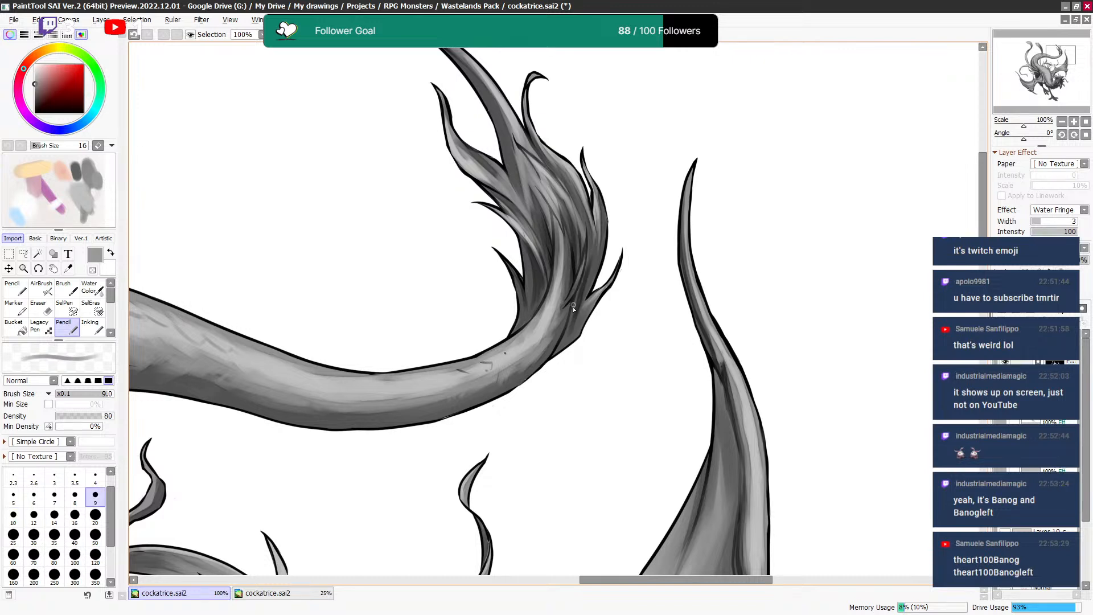
# Darken the overlapping strands of the tail tuft with grey at brush sizes between 9 and 12.
pyautogui.moveTo(583, 252); pyautogui.dragTo(589, 216)
pyautogui.moveTo(590, 156); pyautogui.dragTo(592, 229)
pyautogui.press('[')
pyautogui.moveTo(528, 278); pyautogui.dragTo(511, 223)
pyautogui.moveTo(520, 264)
pyautogui.mouseDown()
pyautogui.moveTo(481, 160)
pyautogui.moveTo(514, 224)
pyautogui.moveTo(488, 176)
pyautogui.mouseUp()
pyautogui.press(']')
pyautogui.press(']')
pyautogui.press(']')
pyautogui.press(']')
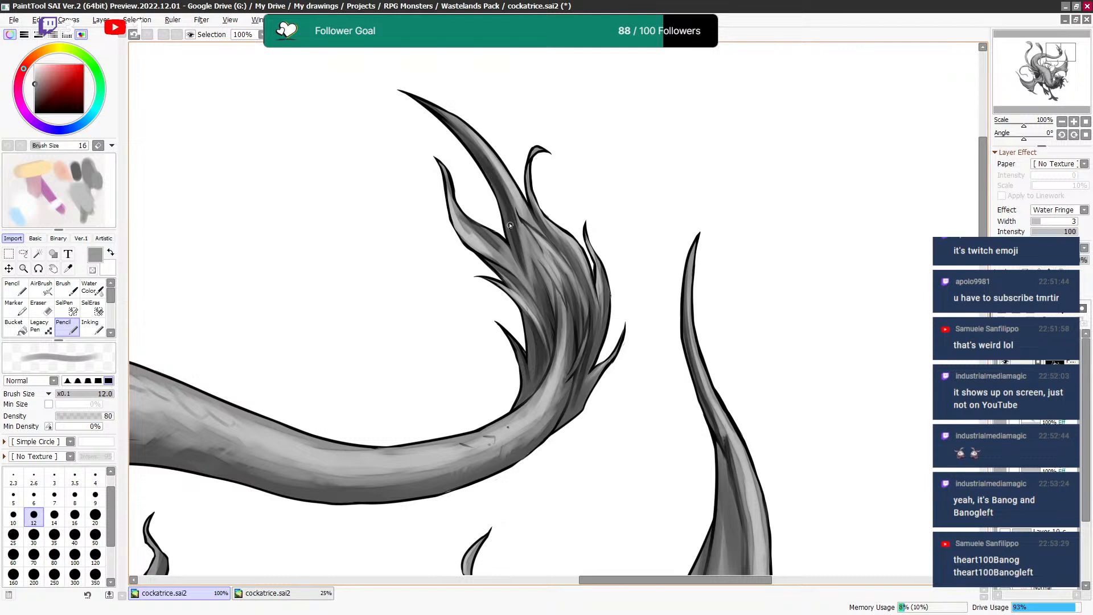
pyautogui.press('[')
pyautogui.press('[')
pyautogui.press('[')
pyautogui.press('[')
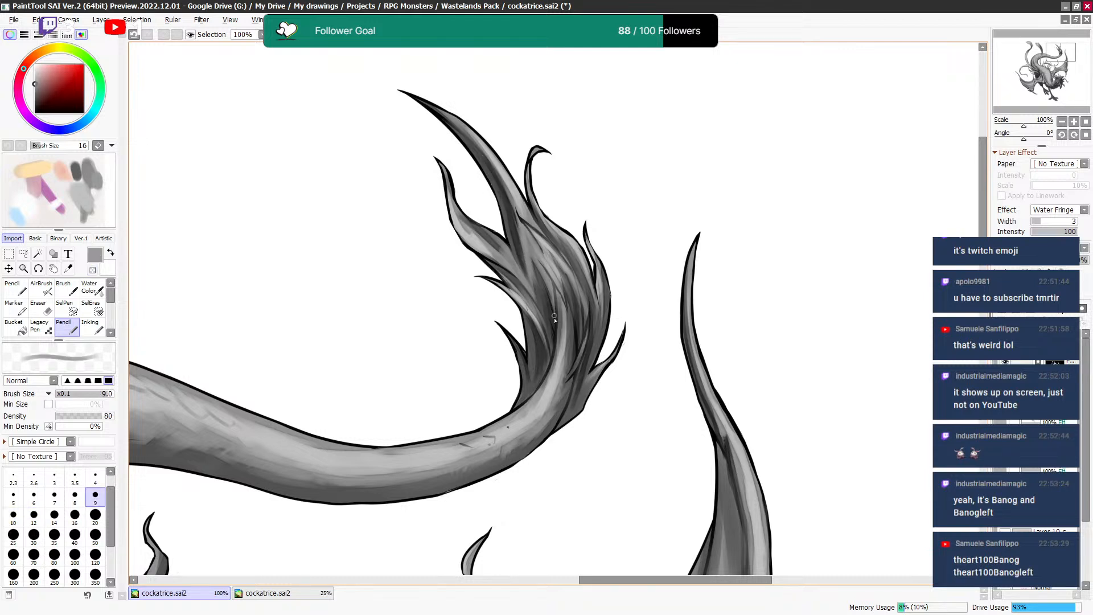
# Refine the strands in the middle of the tail tuft at brush size 7, alternating grey and transparent strokes.
pyautogui.press('e')
pyautogui.press('e')
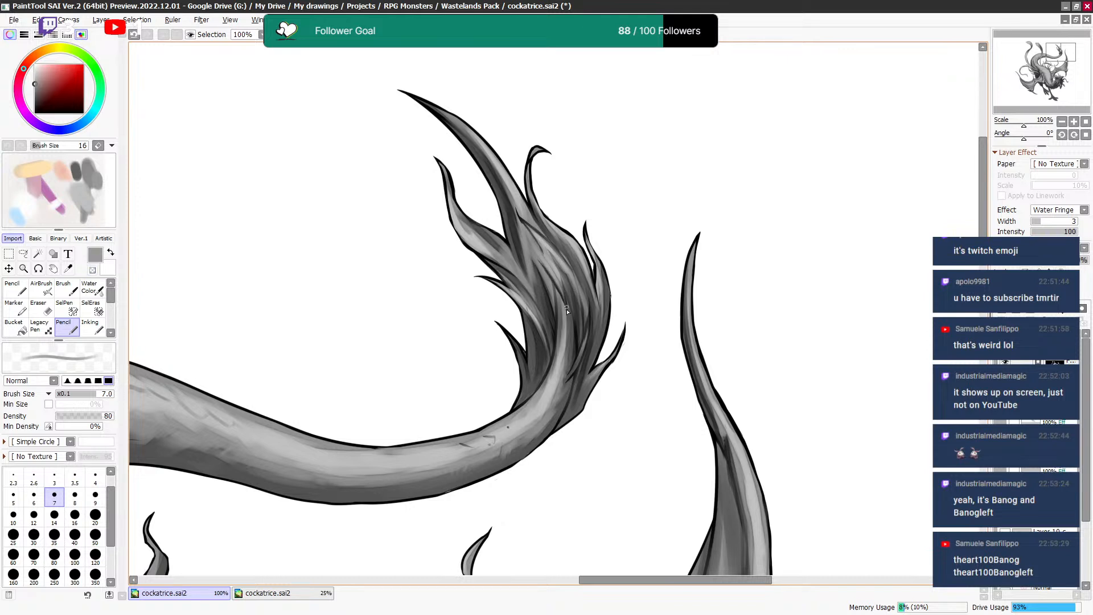
pyautogui.press('e')
pyautogui.press('e')
pyautogui.press('-')
pyautogui.press('-')
pyautogui.press('-')
pyautogui.press('-')
# Touch up the tail tuft where it meets the tail at brush size 8, alternating grey and transparent strokes.
pyautogui.press(']')
pyautogui.moveTo(592, 352); pyautogui.dragTo(604, 289)
pyautogui.moveTo(620, 287); pyautogui.dragTo(642, 201)
pyautogui.press('-')
pyautogui.moveTo(622, 247); pyautogui.dragTo(618, 291)
pyautogui.press('-')
pyautogui.press('-')
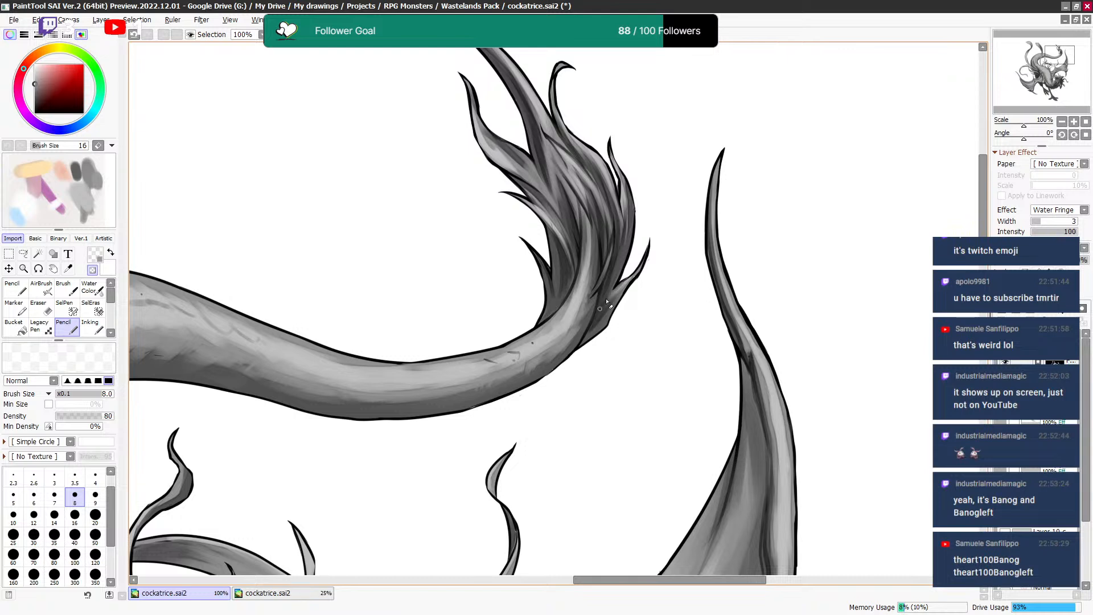
pyautogui.press('-')
pyautogui.moveTo(633, 250)
pyautogui.mouseDown()
pyautogui.moveTo(622, 290)
pyautogui.moveTo(649, 278)
pyautogui.mouseUp()
pyautogui.press('-')
# Shade the long upper strand of the tail tuft with grey at brush sizes 10 and 9.
pyautogui.press(']')
pyautogui.press(']')
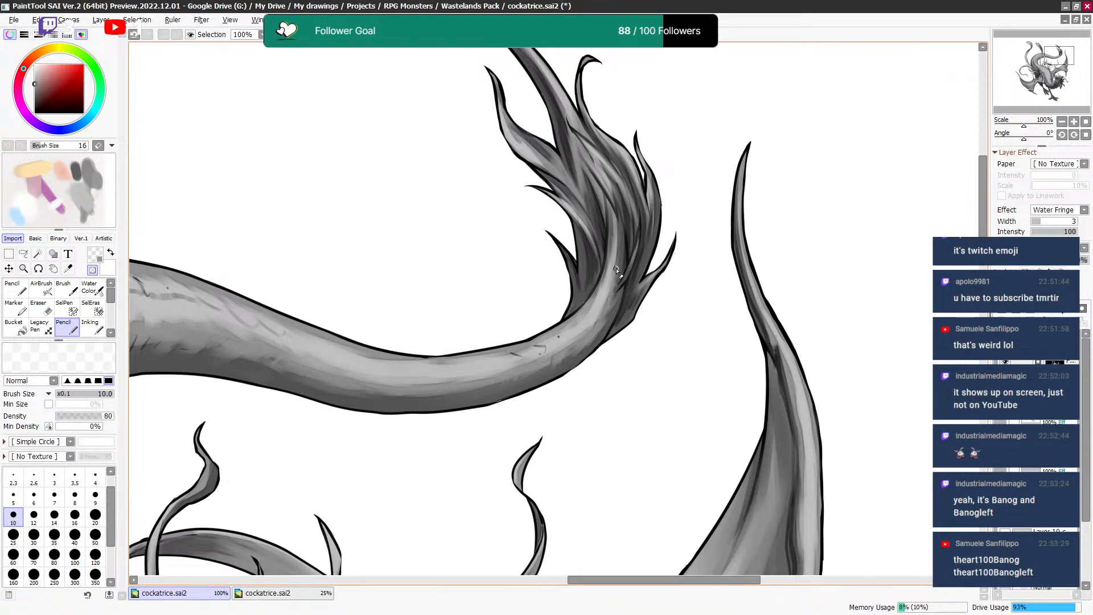
pyautogui.moveTo(658, 219)
pyautogui.mouseDown()
pyautogui.moveTo(660, 229)
pyautogui.moveTo(774, 226)
pyautogui.moveTo(734, 377)
pyautogui.mouseUp()
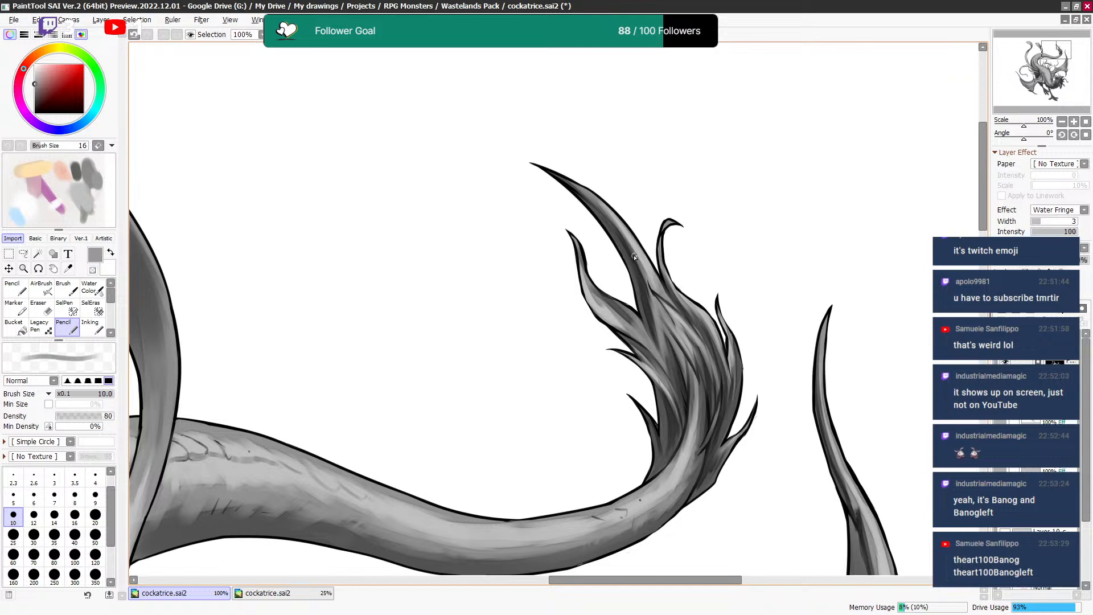
pyautogui.press('[')
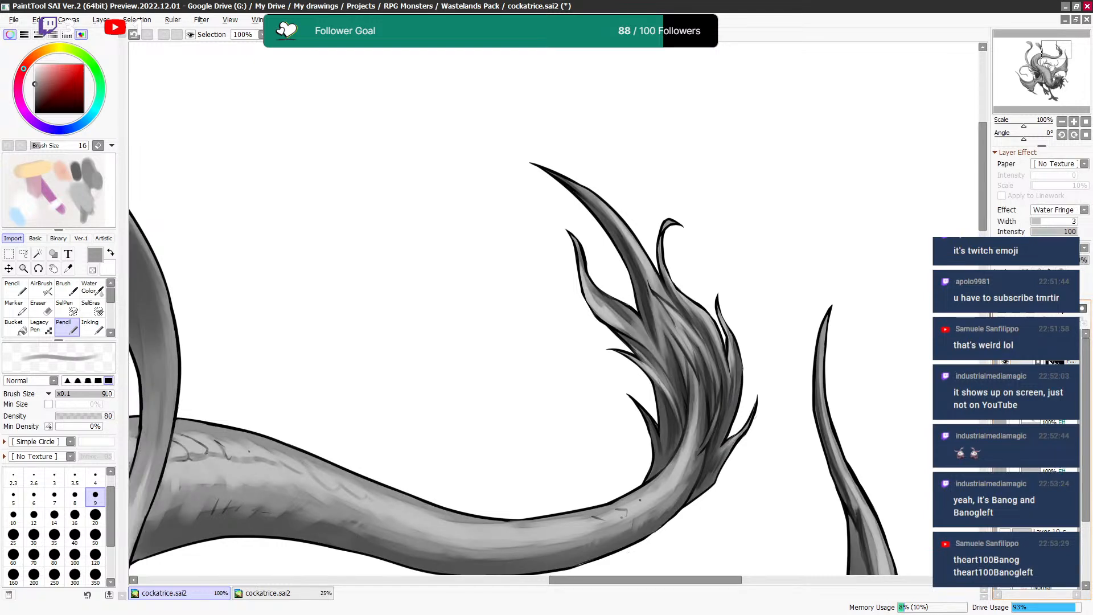
# Compare the drawing with a layer hidden and shown, and reselect the shading layer.
pyautogui.doubleClick(1043, 373)
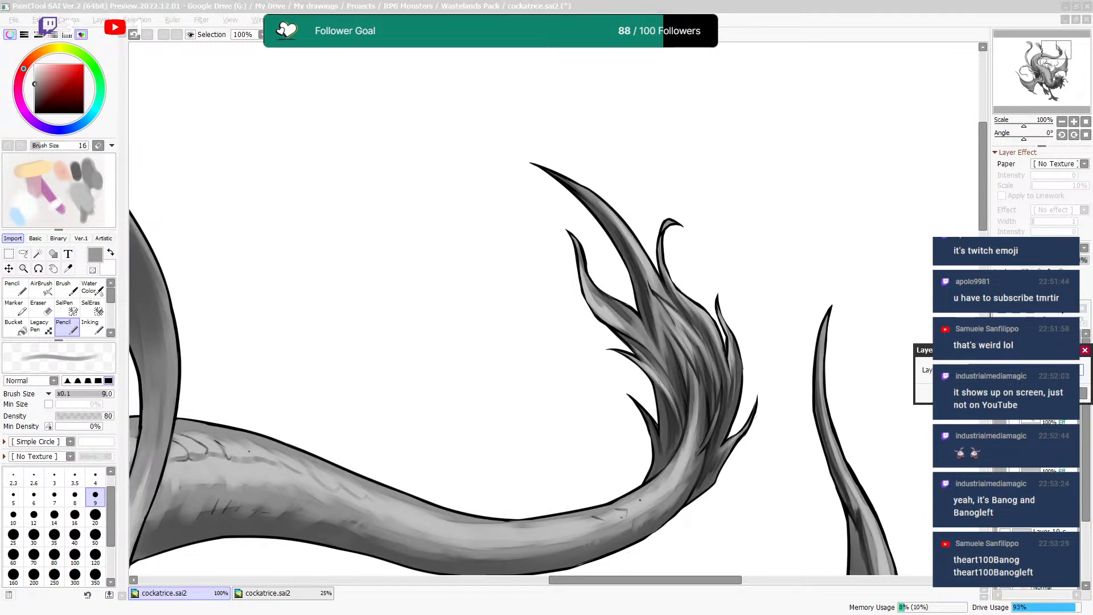
pyautogui.press('Return')
pyautogui.click(1006, 362)
pyautogui.click(1005, 362)
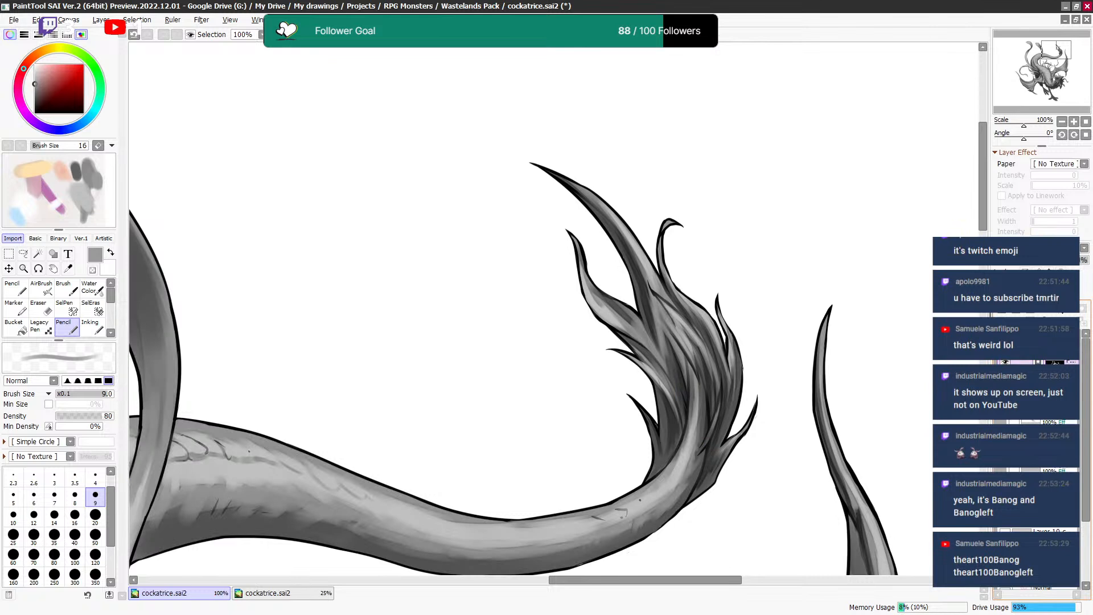
pyautogui.click(1006, 362)
pyautogui.click(1006, 363)
pyautogui.click(1042, 415)
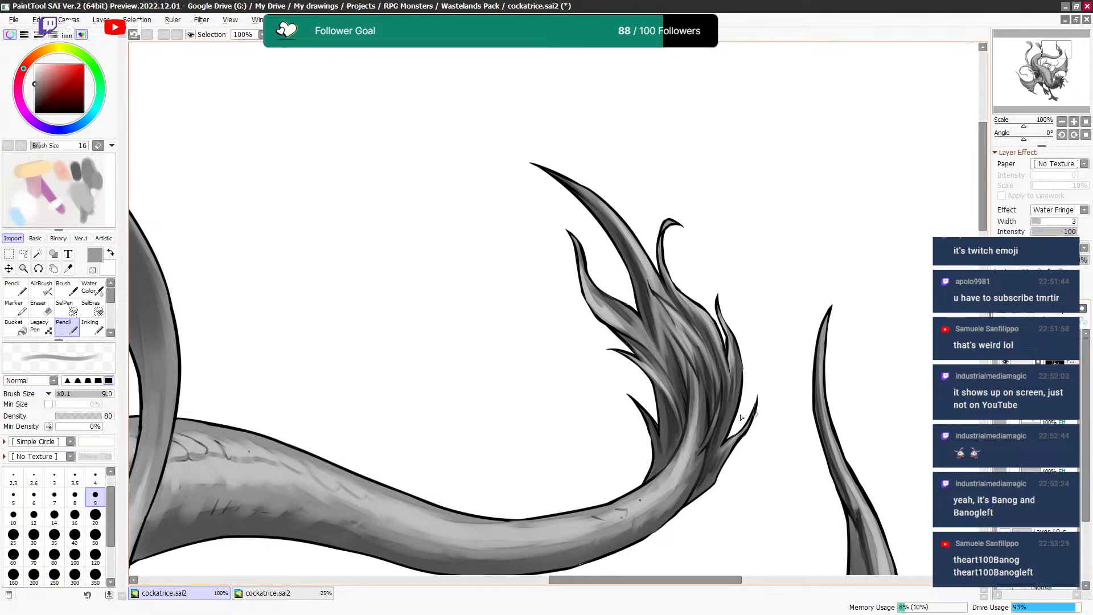
# Refine the shorter curved outer strand of the tail tuft at brush size 7 with grey and transparent strokes.
pyautogui.moveTo(600, 281); pyautogui.dragTo(599, 276)
pyautogui.press('[')
pyautogui.press('[')
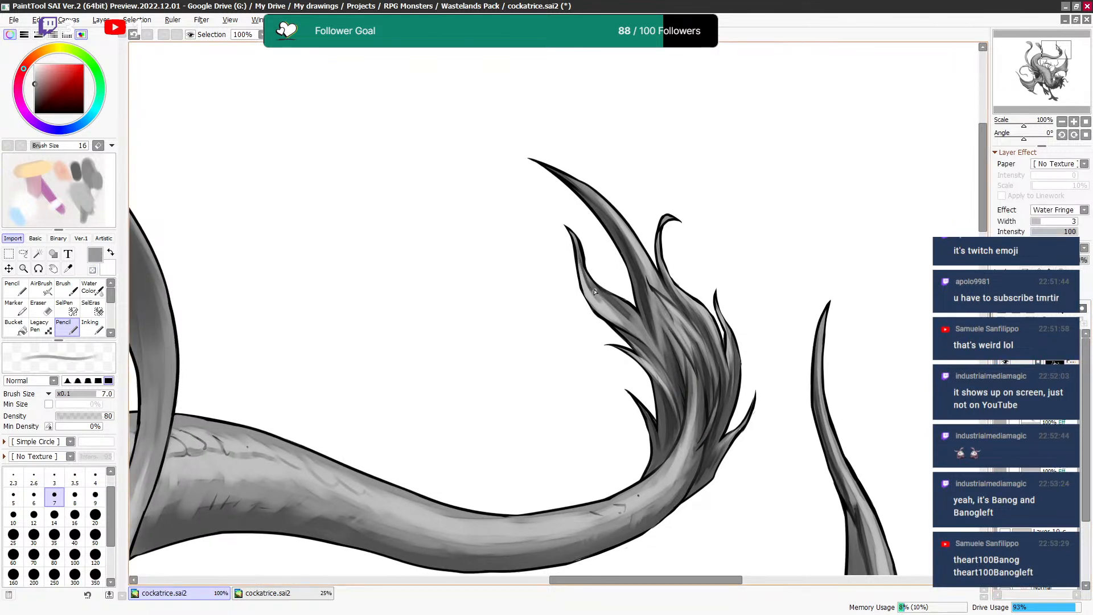
pyautogui.press('e')
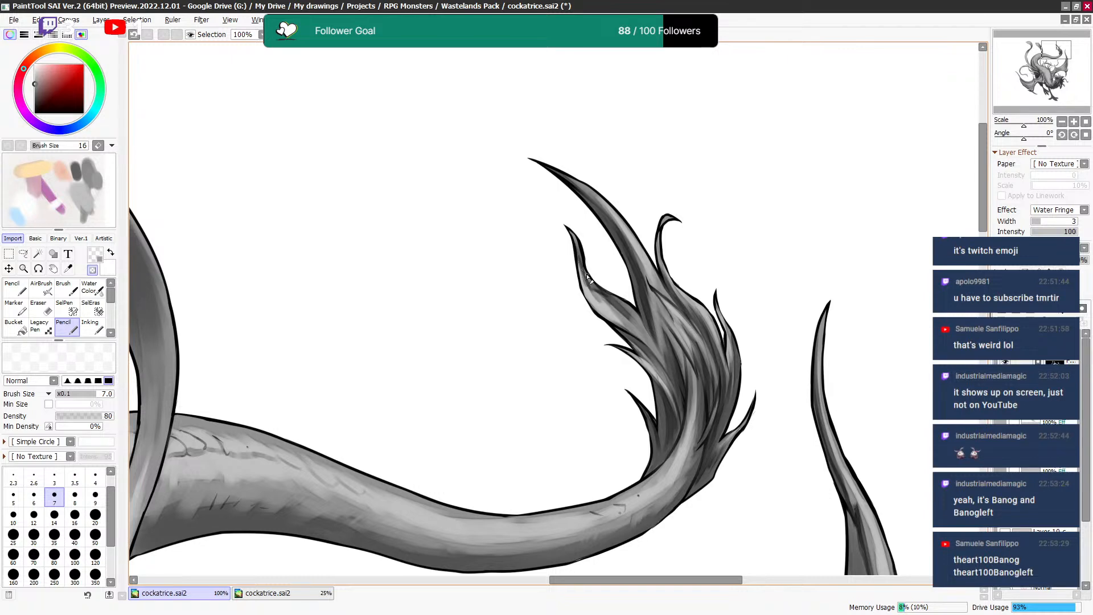
pyautogui.press('-')
# Shade the upper edge of the other wing's membrane beside the wing finger with grey at brush sizes 7 to 9.
pyautogui.moveTo(569, 281); pyautogui.dragTo(642, 286)
pyautogui.moveTo(503, 374); pyautogui.dragTo(781, 294)
pyautogui.moveTo(508, 289); pyautogui.dragTo(678, 74)
pyautogui.moveTo(555, 376); pyautogui.dragTo(526, 268)
pyautogui.moveTo(542, 410); pyautogui.dragTo(515, 299)
pyautogui.moveTo(501, 385); pyautogui.dragTo(644, 103)
pyautogui.moveTo(571, 270)
pyautogui.mouseDown()
pyautogui.moveTo(664, 352)
pyautogui.moveTo(651, 341)
pyautogui.mouseUp()
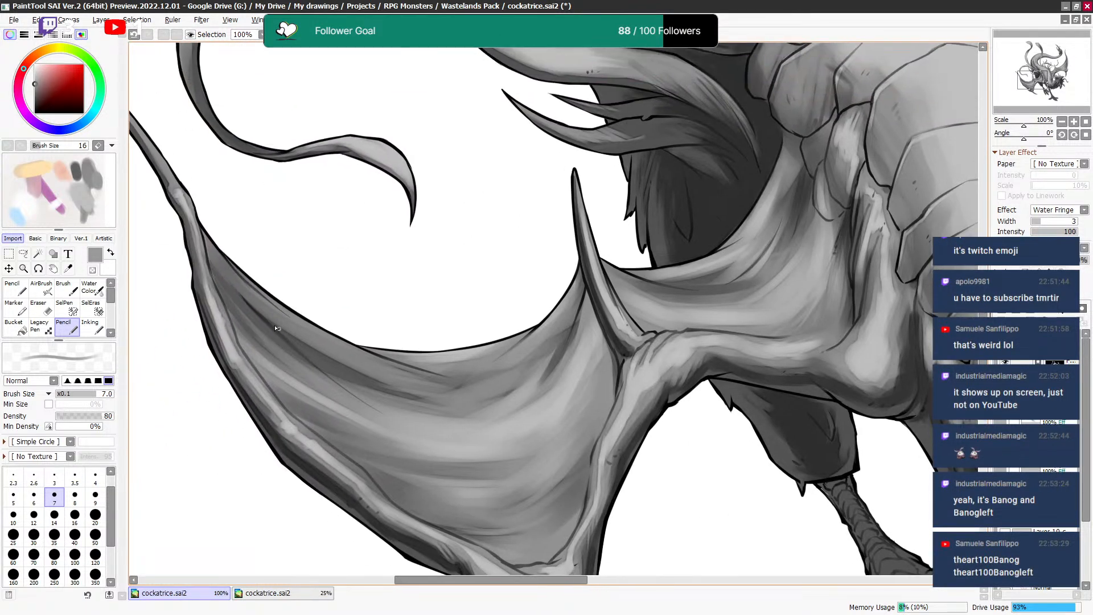
pyautogui.press('[')
pyautogui.moveTo(227, 257); pyautogui.dragTo(282, 307)
pyautogui.press(']')
pyautogui.press(']')
pyautogui.press(']')
pyautogui.press(']')
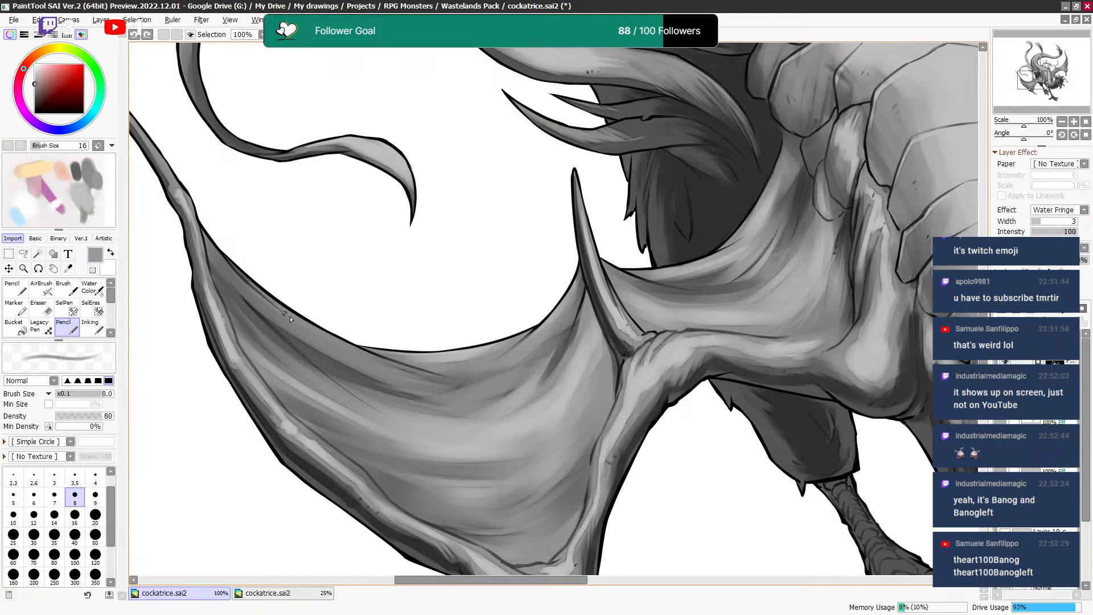
pyautogui.moveTo(200, 234); pyautogui.dragTo(244, 310)
pyautogui.press('[')
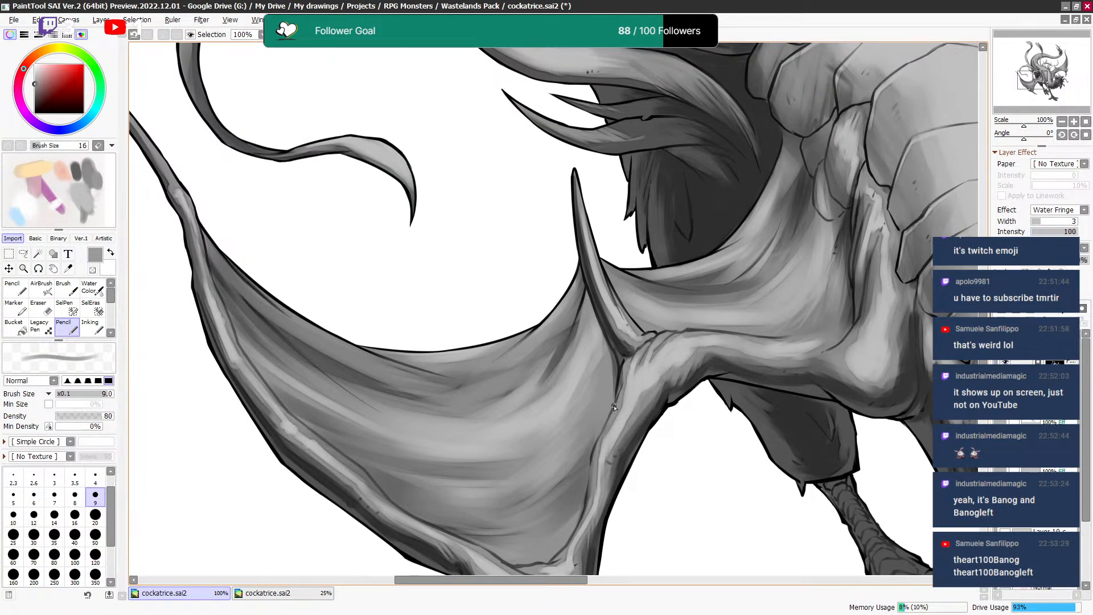
# Switch to the layer's mask and touch up the raised foot with white at brush sizes 10 and 9.
pyautogui.moveTo(607, 391); pyautogui.dragTo(500, 361)
pyautogui.moveTo(630, 471); pyautogui.dragTo(434, 434)
pyautogui.press(']')
pyautogui.press(']')
pyautogui.press(']')
pyautogui.press(']')
pyautogui.press(']')
pyautogui.press(']')
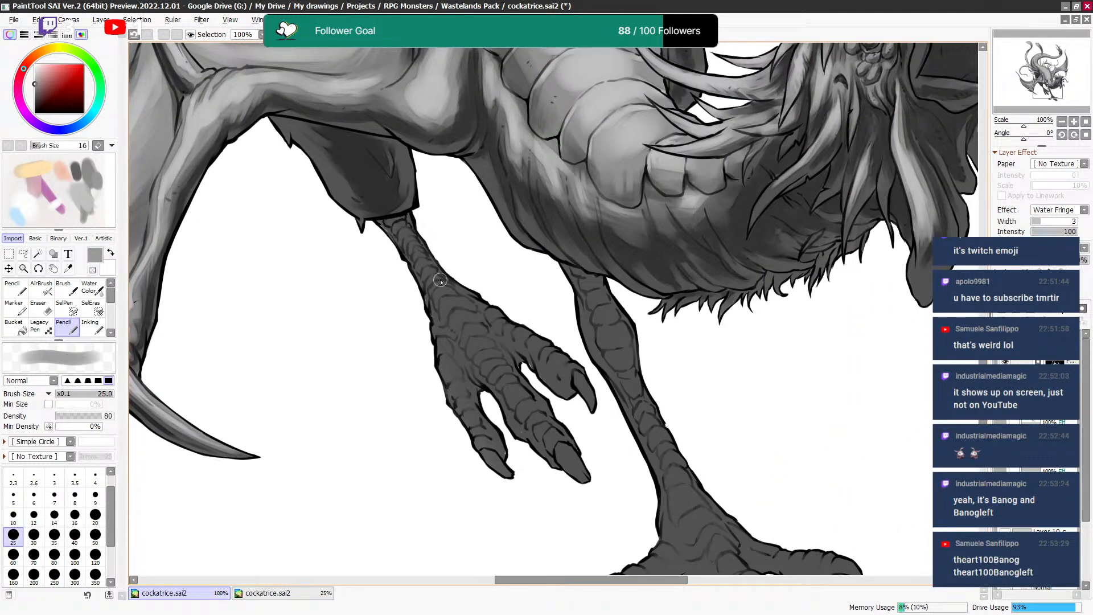
pyautogui.click(1055, 362)
pyautogui.click(36, 65)
pyautogui.press('[')
pyautogui.press('[')
pyautogui.press('[')
pyautogui.press('[')
pyautogui.press('[')
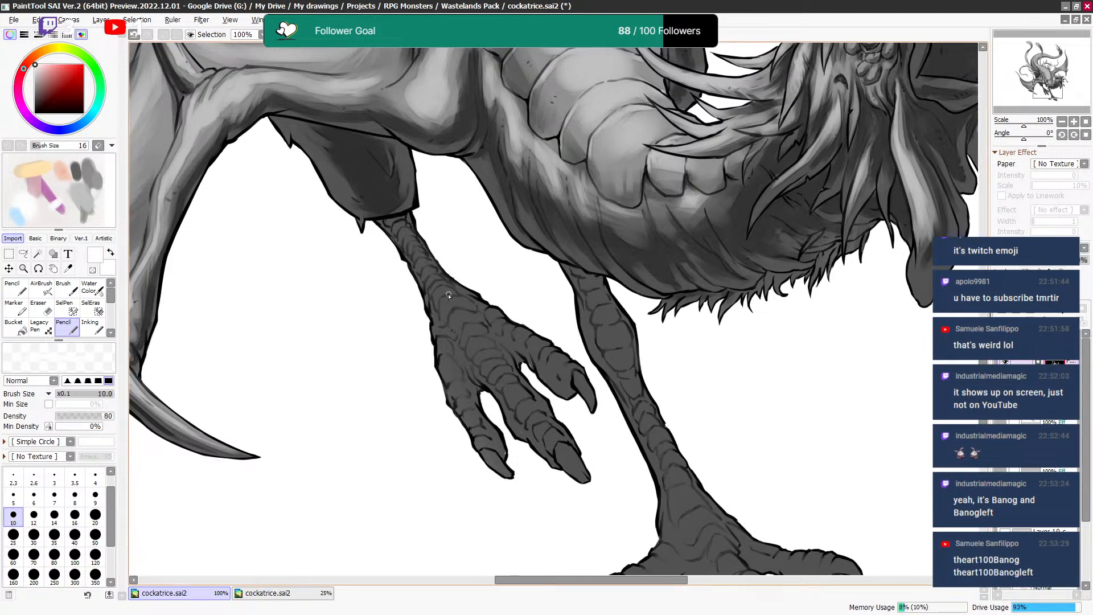
pyautogui.press('[')
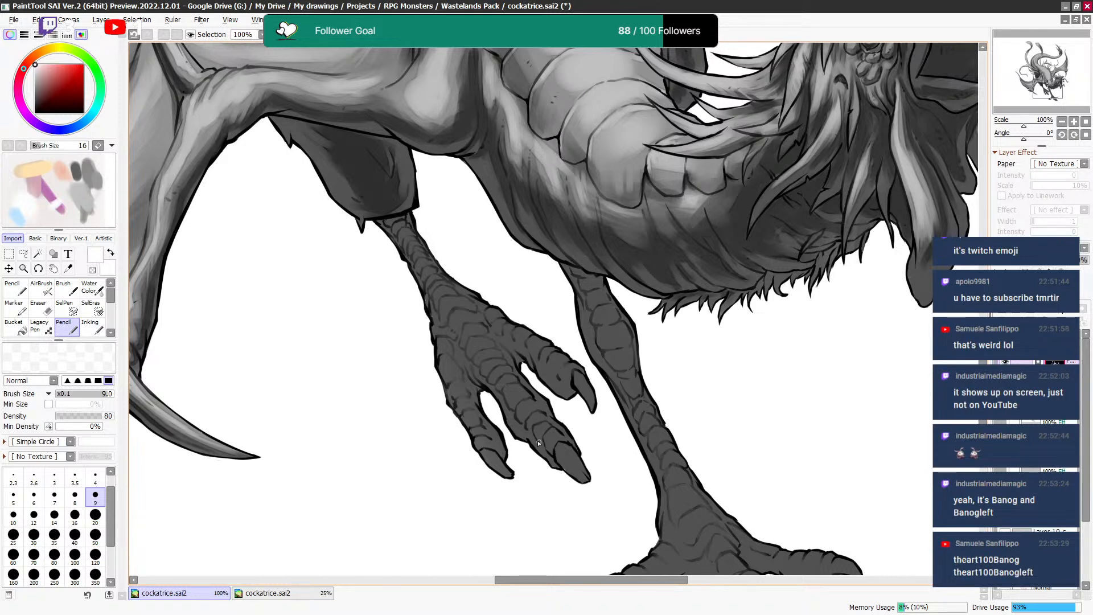
pyautogui.moveTo(677, 388); pyautogui.dragTo(613, 295)
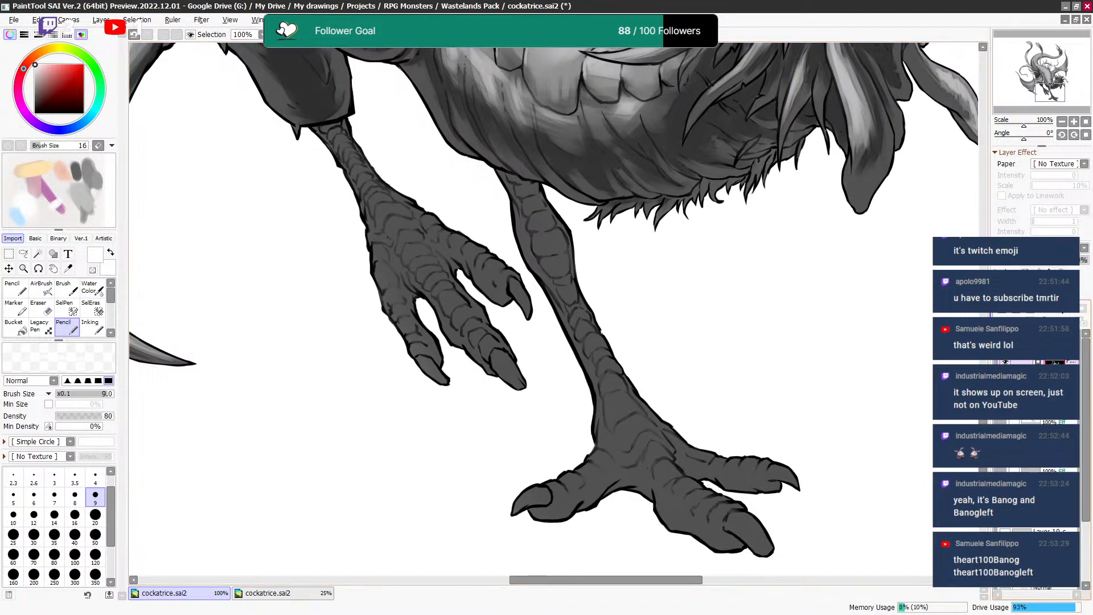
# Switch from the mask back to the layer and shade the raised leg's shank with grey at brush sizes 10 to 20.
pyautogui.click(1024, 363)
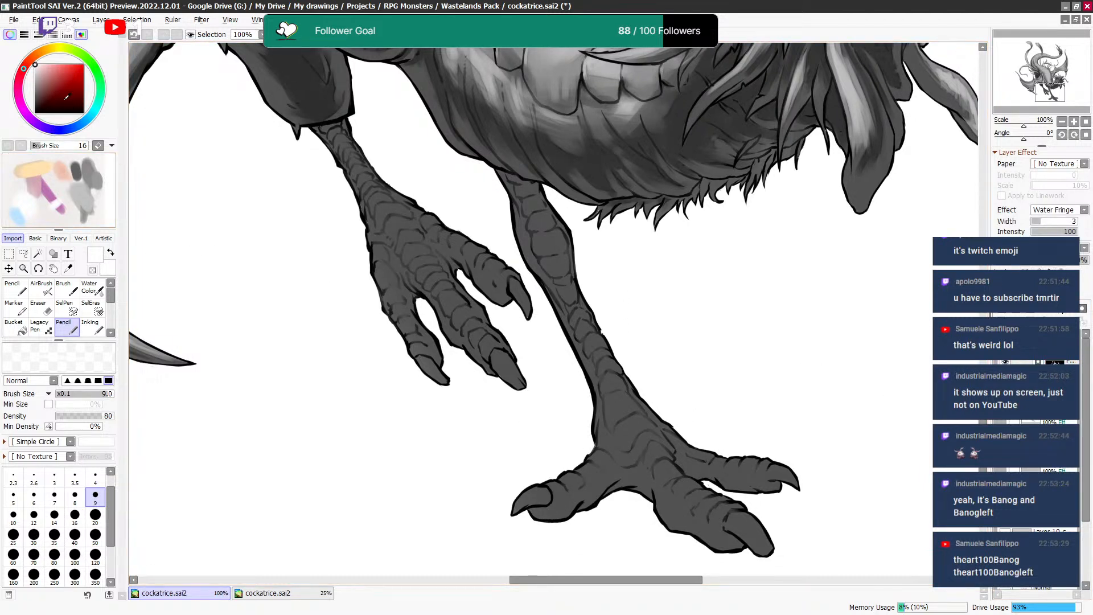
pyautogui.rightClick(97, 177)
pyautogui.moveTo(452, 217); pyautogui.dragTo(479, 342)
pyautogui.press(']')
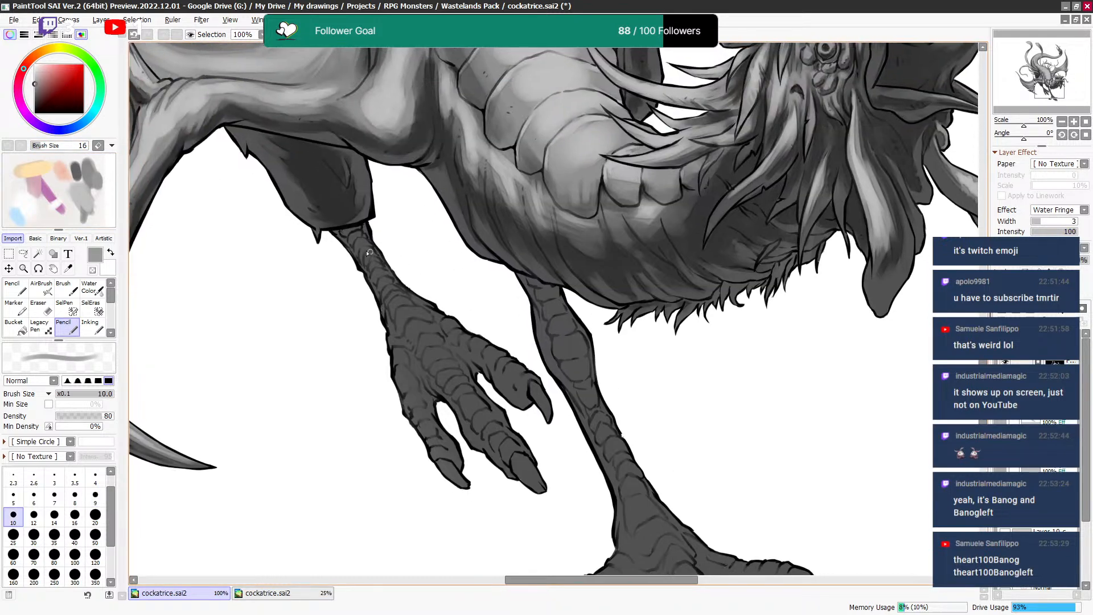
pyautogui.press(']')
pyautogui.press(']')
pyautogui.press(']')
pyautogui.press(']')
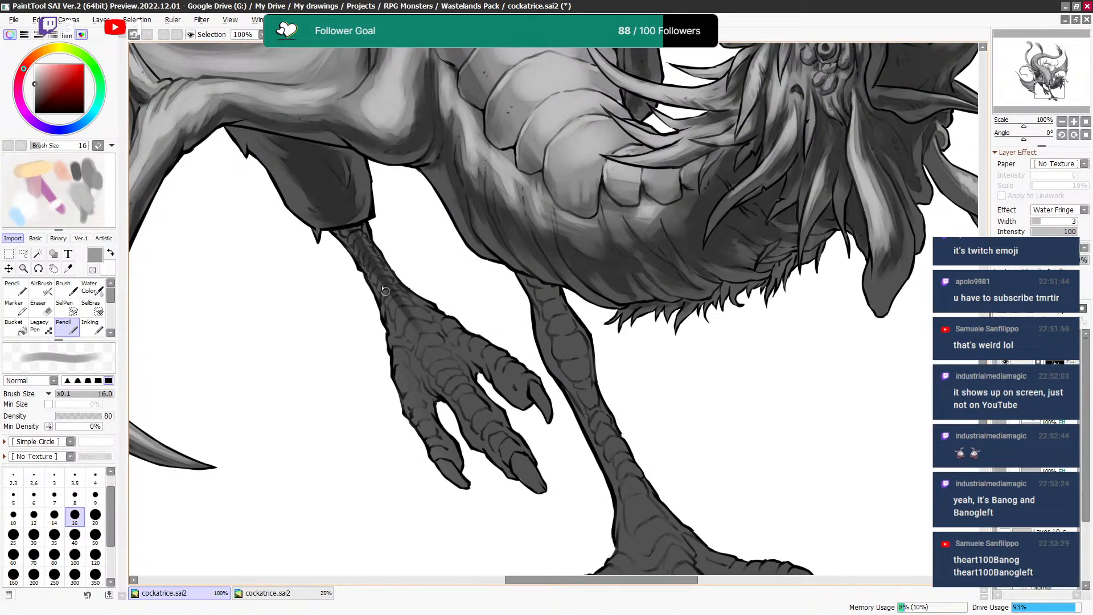
pyautogui.moveTo(409, 315); pyautogui.dragTo(437, 342)
# Switch to the layer's mask with white as the colour and set the brush size to 14.
pyautogui.click(1054, 363)
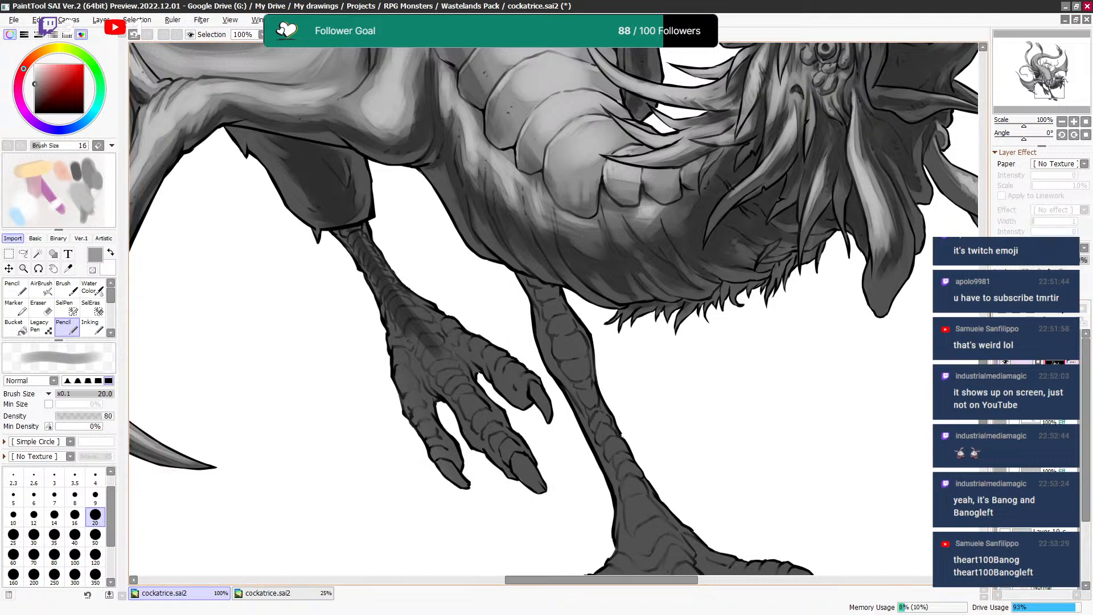
pyautogui.press('x')
pyautogui.press('[')
pyautogui.press('[')
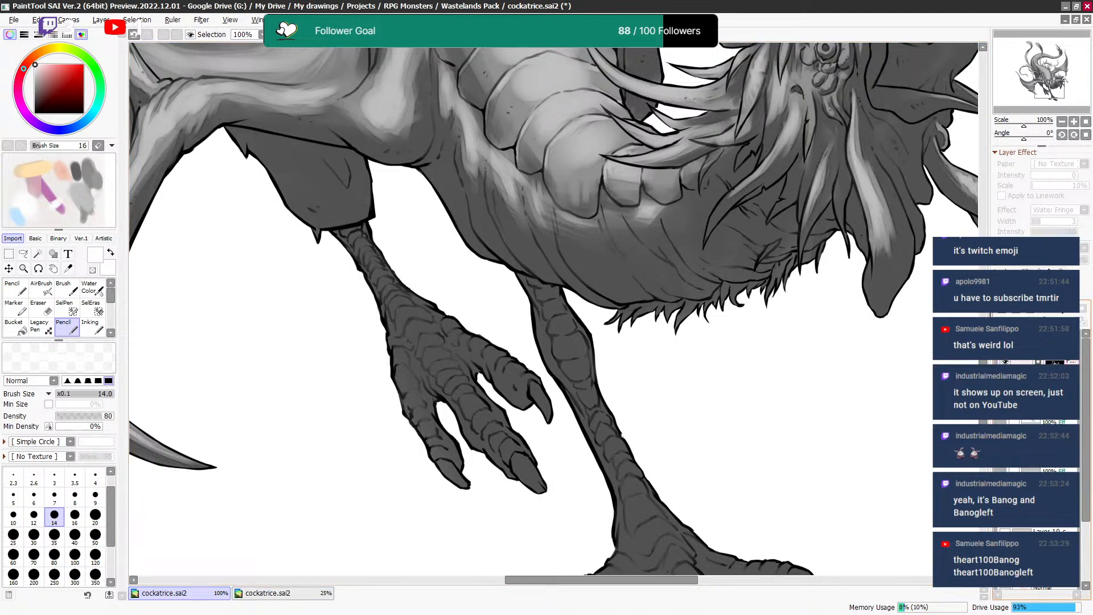
# Shade the back of the raised foot and its outer toe with grey at brush sizes 12 to 25.
pyautogui.rightClick(98, 180)
pyautogui.moveTo(455, 335)
pyautogui.mouseDown()
pyautogui.moveTo(405, 326)
pyautogui.moveTo(353, 365)
pyautogui.mouseUp()
pyautogui.press(']')
pyautogui.press(']')
pyautogui.moveTo(344, 310)
pyautogui.mouseDown()
pyautogui.moveTo(352, 363)
pyautogui.moveTo(351, 329)
pyautogui.moveTo(397, 383)
pyautogui.moveTo(358, 330)
pyautogui.moveTo(385, 390)
pyautogui.moveTo(377, 368)
pyautogui.moveTo(359, 368)
pyautogui.moveTo(354, 343)
pyautogui.moveTo(361, 373)
pyautogui.moveTo(411, 474)
pyautogui.moveTo(388, 447)
pyautogui.mouseUp()
pyautogui.press(']')
pyautogui.press('[')
pyautogui.press(']')
pyautogui.press('[')
pyautogui.press('[')
pyautogui.press('[')
pyautogui.press('[')
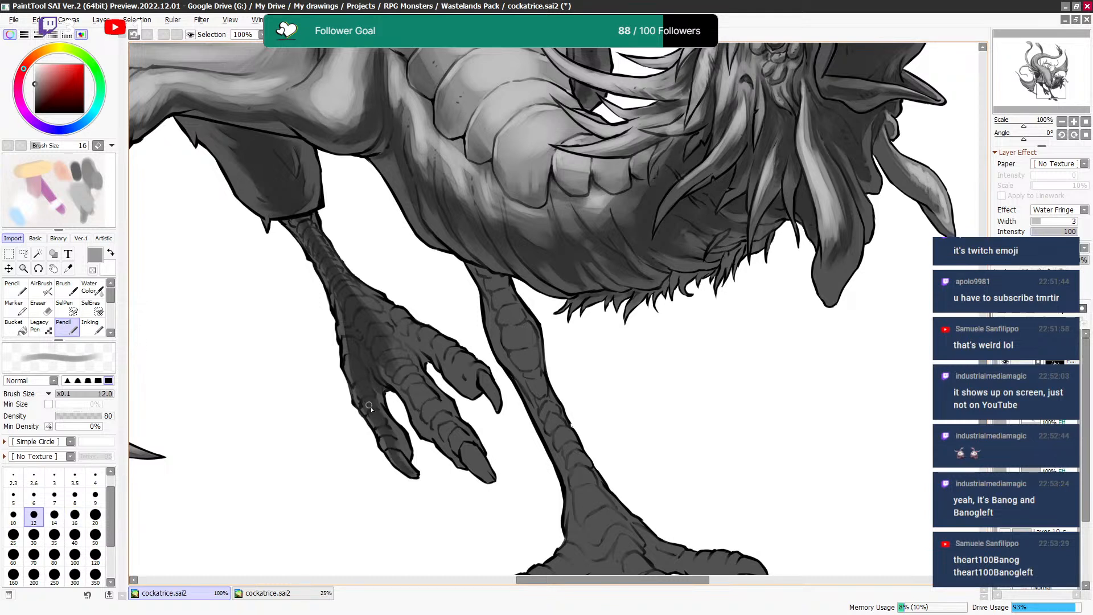
# Shade the raised foot's middle toe down to the claw with grey at brush sizes 16 to 25.
pyautogui.press(']')
pyautogui.press(']')
pyautogui.moveTo(382, 339); pyautogui.dragTo(442, 422)
pyautogui.press(']')
pyautogui.press(']')
pyautogui.moveTo(403, 383); pyautogui.dragTo(489, 478)
pyautogui.press('[')
pyautogui.press(']')
pyautogui.moveTo(389, 330); pyautogui.dragTo(401, 358)
# Darken the raised foot toward its short inner toe with grey, reducing the brush size from 30 to 12.
pyautogui.press(']')
pyautogui.moveTo(358, 297); pyautogui.dragTo(501, 410)
pyautogui.press('[')
pyautogui.press('[')
pyautogui.press('[')
pyautogui.press('[')
pyautogui.moveTo(424, 341)
pyautogui.mouseDown()
pyautogui.moveTo(456, 389)
pyautogui.moveTo(349, 288)
pyautogui.mouseUp()
pyautogui.moveTo(408, 340); pyautogui.dragTo(416, 360)
pyautogui.press('[')
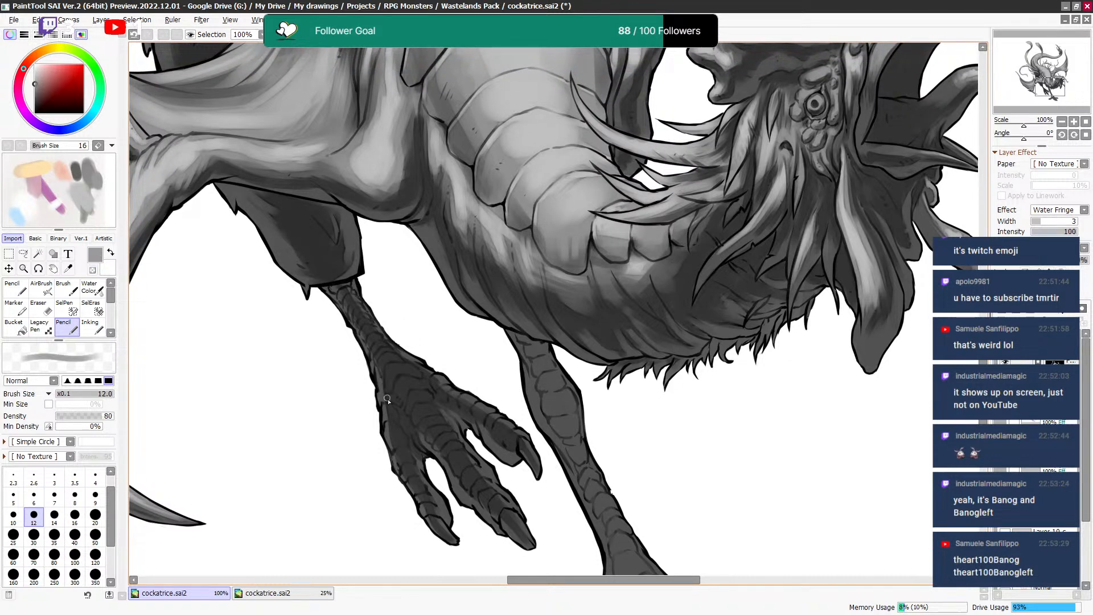
# Refine the raised foot's outer and middle toes with alternating transparent and grey strokes at brush size 12.
pyautogui.press('c')
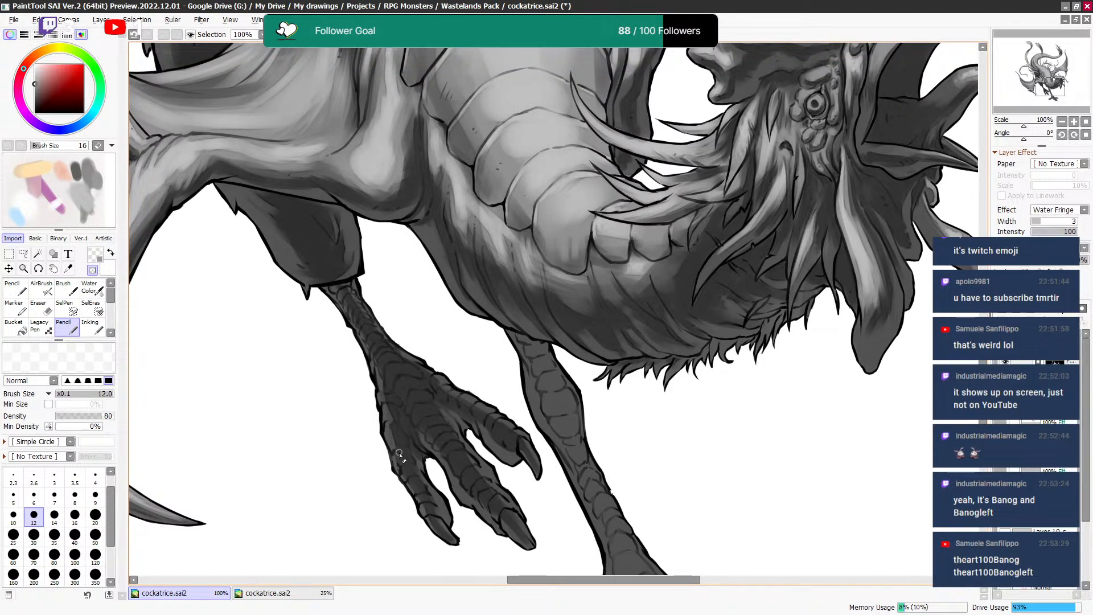
pyautogui.moveTo(391, 450)
pyautogui.mouseDown()
pyautogui.moveTo(428, 519)
pyautogui.moveTo(445, 501)
pyautogui.moveTo(429, 486)
pyautogui.mouseUp()
pyautogui.press('c')
pyautogui.press('c')
pyautogui.press('c')
pyautogui.press('c')
pyautogui.moveTo(530, 542)
pyautogui.mouseDown()
pyautogui.moveTo(496, 515)
pyautogui.moveTo(506, 502)
pyautogui.moveTo(472, 496)
pyautogui.moveTo(460, 473)
pyautogui.mouseUp()
pyautogui.press('c')
pyautogui.press('c')
pyautogui.press('c')
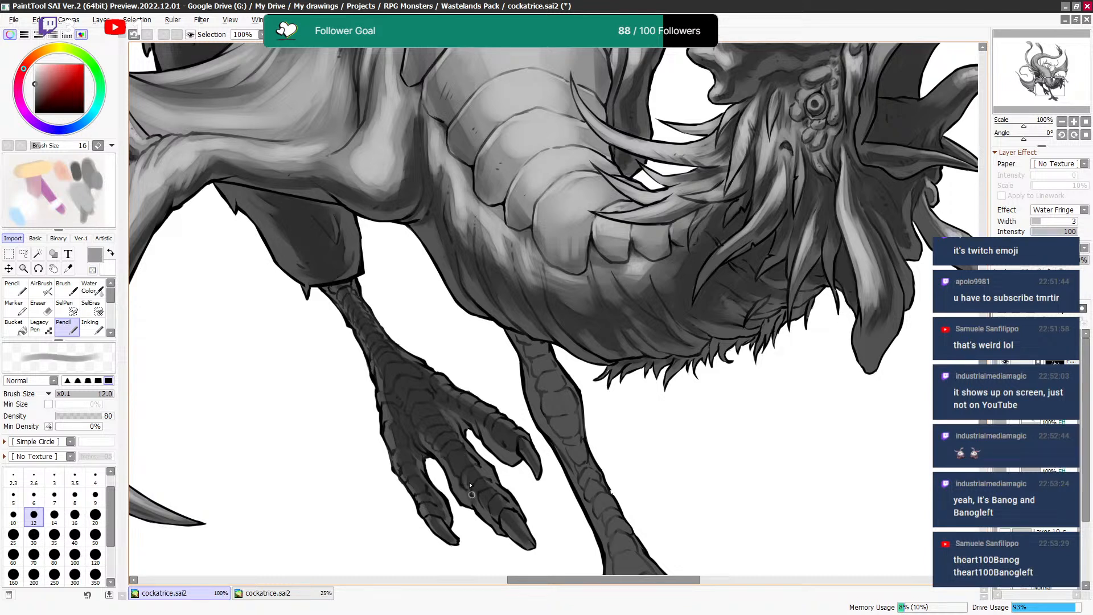
pyautogui.moveTo(474, 409); pyautogui.dragTo(472, 405)
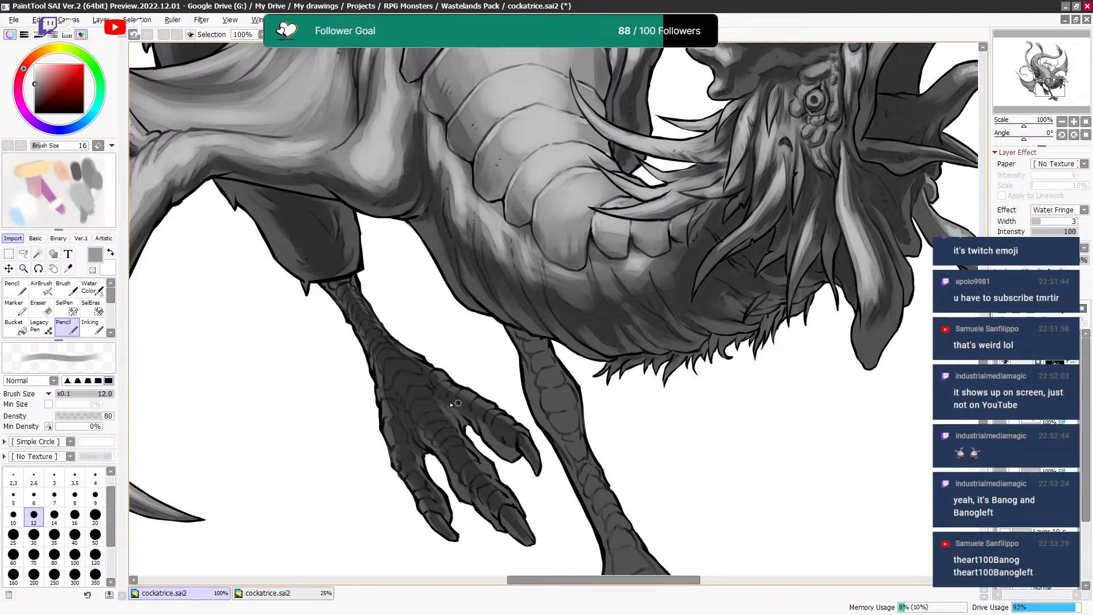
# Refine the centre of the raised foot between the toes with transparent and grey strokes at brush sizes 12 and 9.
pyautogui.press('c')
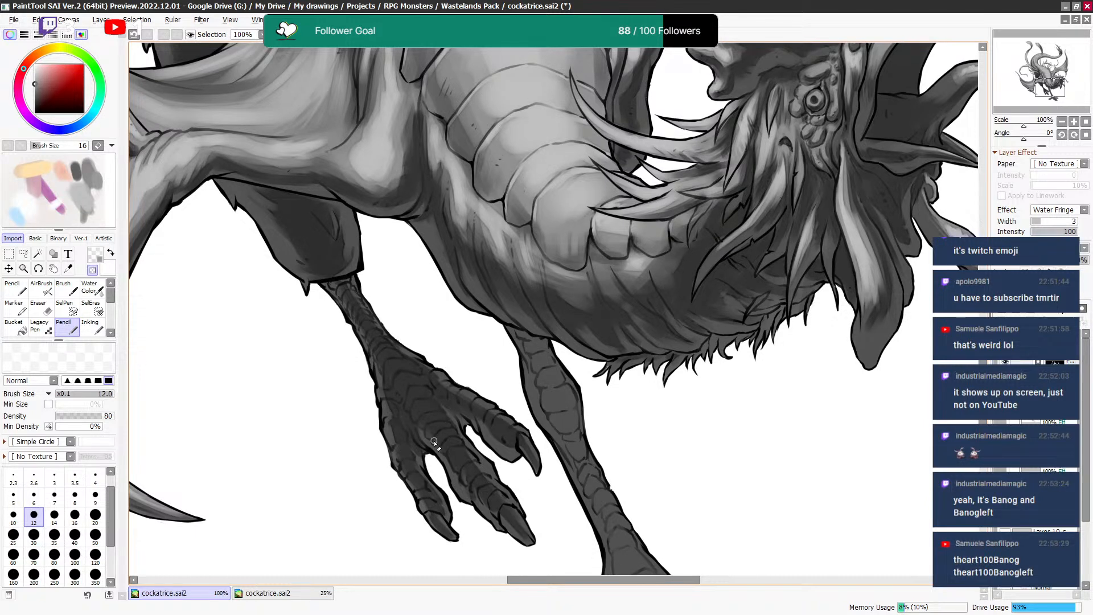
pyautogui.press('c')
pyautogui.press('c')
pyautogui.press('[')
pyautogui.press('[')
pyautogui.press('c')
pyautogui.press('c')
pyautogui.press('c')
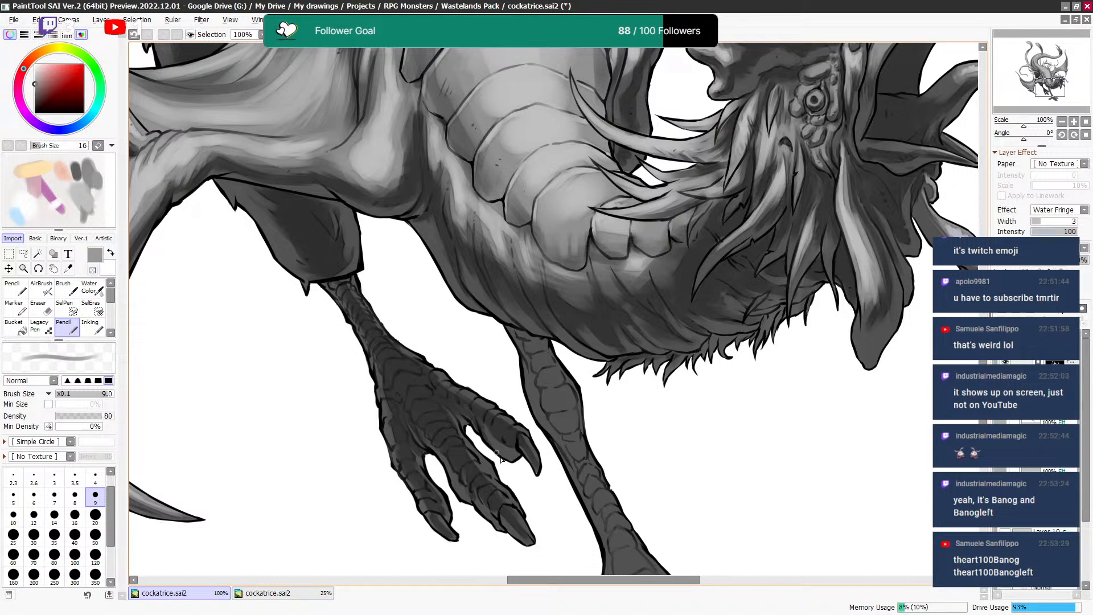
# Refine the tip and claw of the raised foot's inner toe with grey and transparent strokes at brush size 9.
pyautogui.press('c')
pyautogui.press('c')
pyautogui.press('c')
pyautogui.press('c')
pyautogui.press('c')
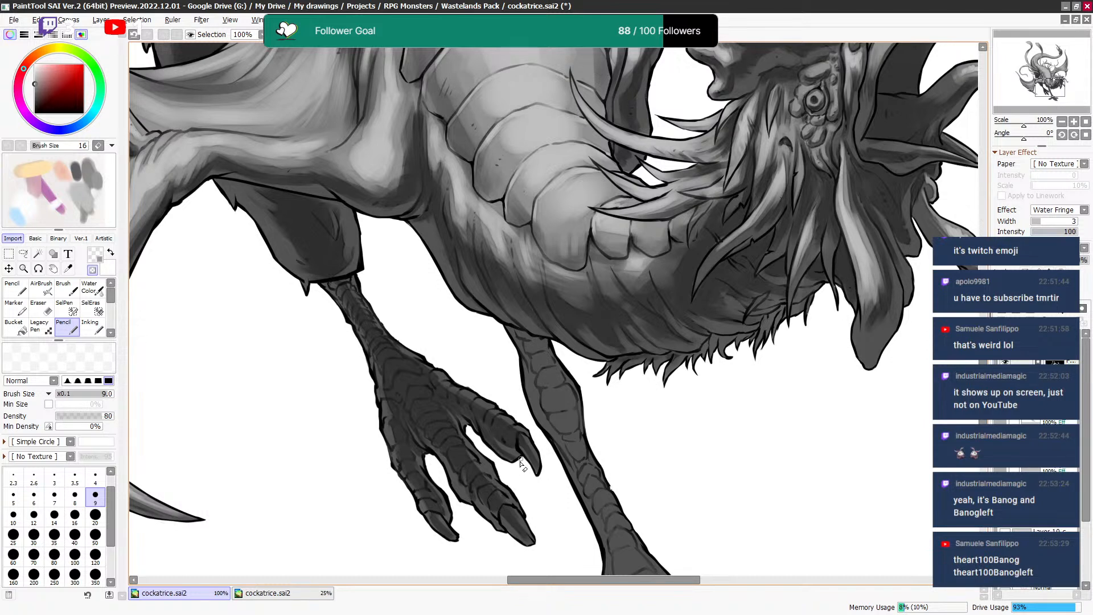
pyautogui.press('c')
# Refine the raised foot's inner toe and the shank above it with grey and transparent strokes at brush size 14.
pyautogui.press(']')
pyautogui.press(']')
pyautogui.press(']')
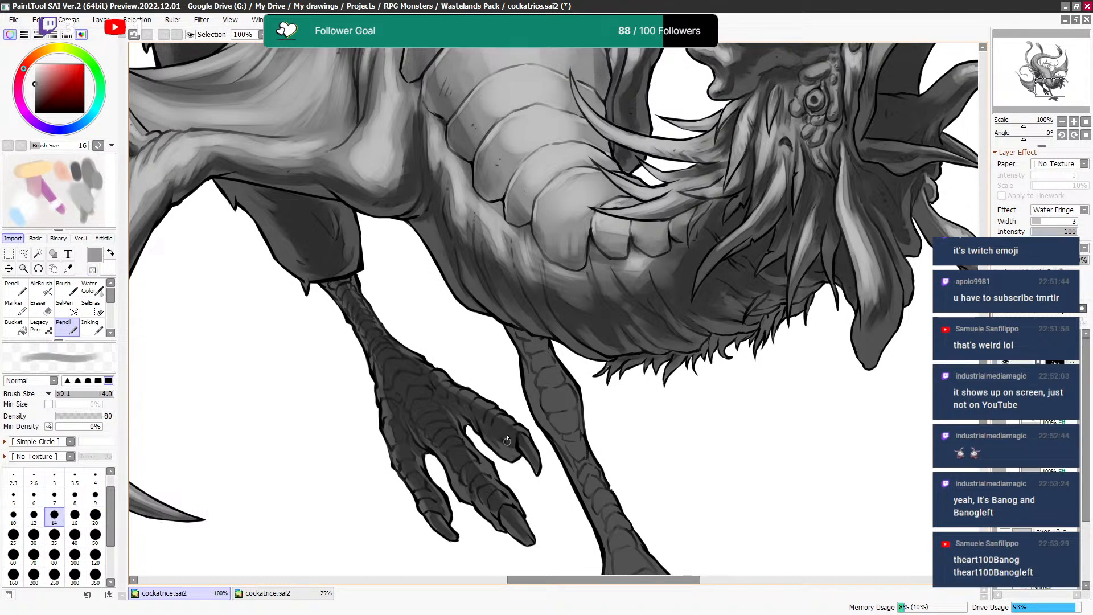
pyautogui.press('c')
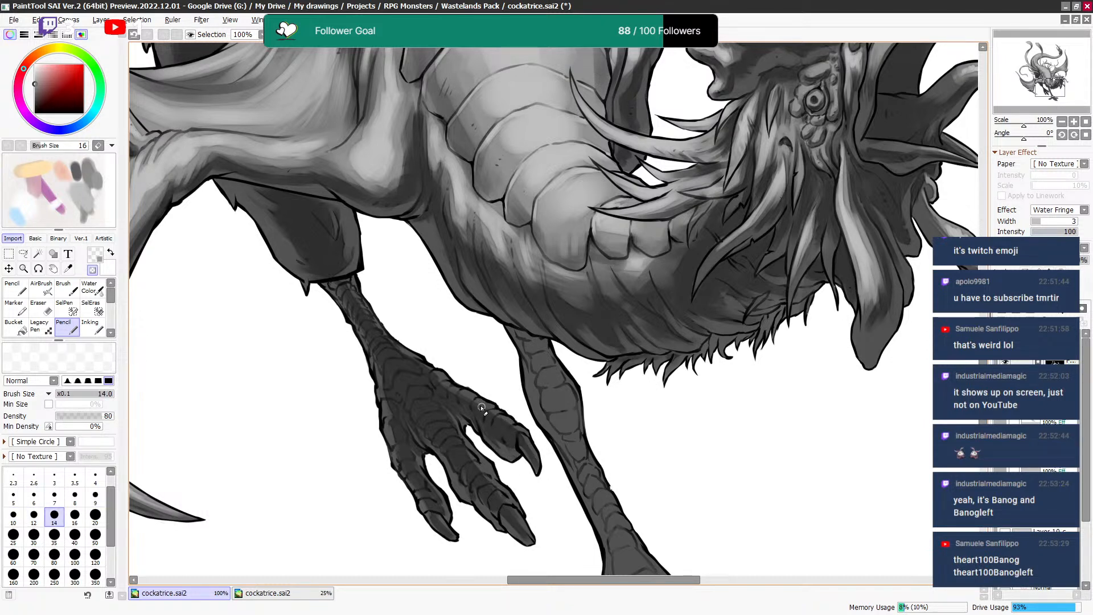
pyautogui.press('c')
pyautogui.moveTo(457, 397); pyautogui.dragTo(476, 424)
pyautogui.press('c')
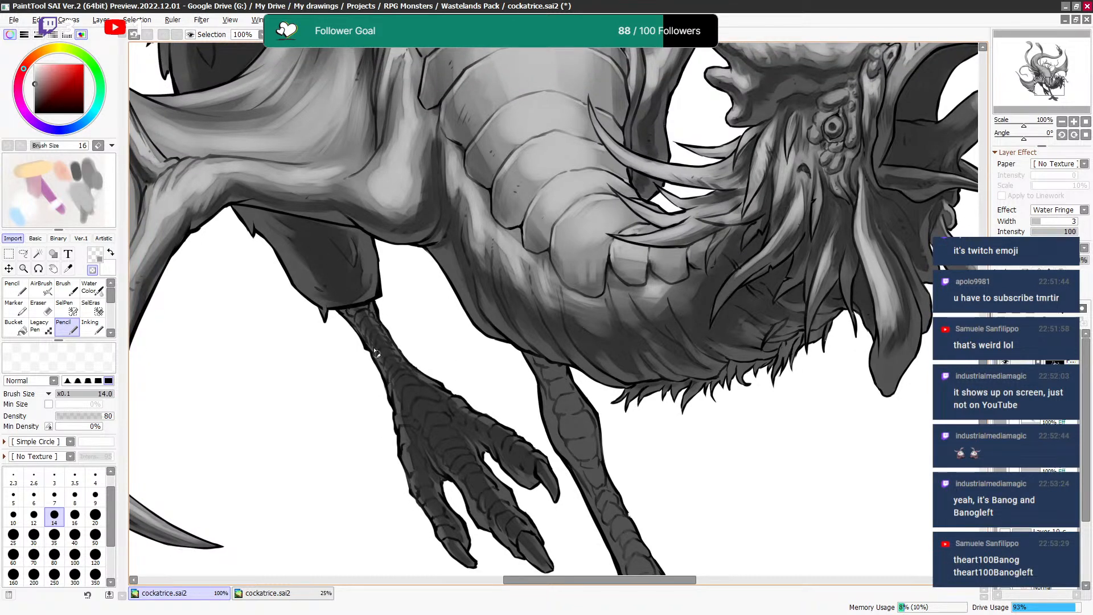
pyautogui.press('c')
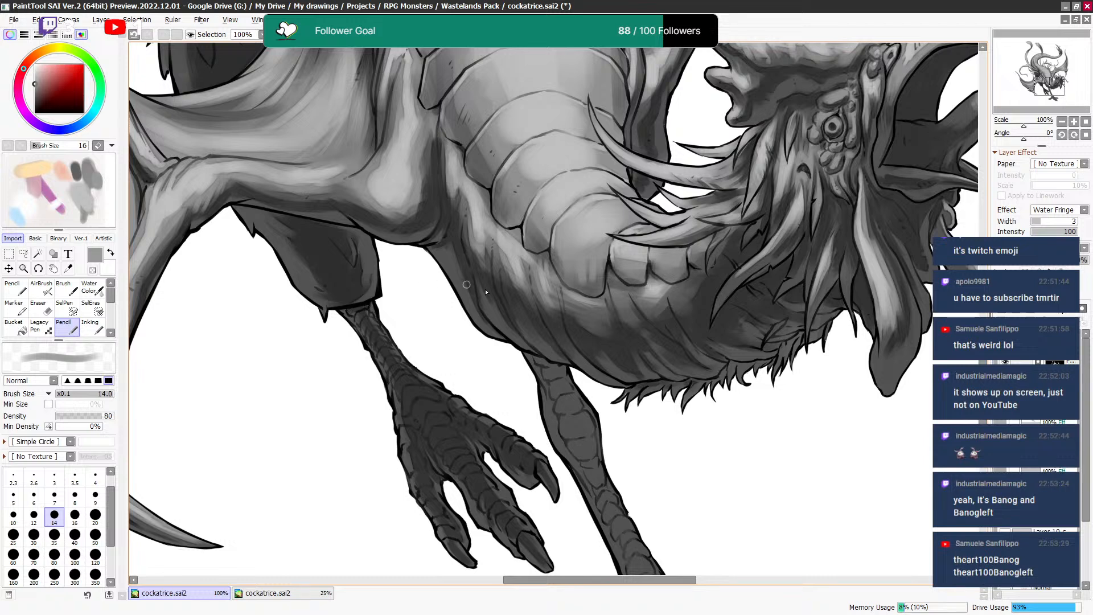
# Shade the standing leg's upper shank below the belly with grey at brush sizes 14 to 30.
pyautogui.moveTo(448, 285); pyautogui.dragTo(418, 227)
pyautogui.press(']')
pyautogui.press(']')
pyautogui.press(']')
pyautogui.press(']')
pyautogui.press('[')
pyautogui.press('[')
pyautogui.press(']')
pyautogui.moveTo(532, 339)
pyautogui.mouseDown()
pyautogui.moveTo(554, 405)
pyautogui.moveTo(529, 344)
pyautogui.moveTo(533, 375)
pyautogui.moveTo(534, 357)
pyautogui.moveTo(542, 367)
pyautogui.moveTo(527, 275)
pyautogui.moveTo(583, 408)
pyautogui.mouseUp()
pyautogui.press(']')
pyautogui.press('[')
pyautogui.press('[')
pyautogui.press('[')
pyautogui.press('[')
pyautogui.moveTo(563, 359)
pyautogui.mouseDown()
pyautogui.moveTo(598, 444)
pyautogui.moveTo(575, 385)
pyautogui.moveTo(581, 421)
pyautogui.moveTo(595, 409)
pyautogui.moveTo(583, 358)
pyautogui.mouseUp()
# Shade the standing leg's lower shank and the base of its foot with grey at brush sizes 16 to 30.
pyautogui.press(']')
pyautogui.press(']')
pyautogui.moveTo(526, 460)
pyautogui.mouseDown()
pyautogui.moveTo(518, 390)
pyautogui.moveTo(539, 386)
pyautogui.mouseUp()
pyautogui.press('[')
pyautogui.press(']')
pyautogui.moveTo(538, 386)
pyautogui.mouseDown()
pyautogui.moveTo(515, 398)
pyautogui.moveTo(561, 361)
pyautogui.moveTo(545, 266)
pyautogui.mouseUp()
pyautogui.moveTo(545, 265); pyautogui.dragTo(579, 351)
pyautogui.press(']')
pyautogui.press(']')
pyautogui.press('[')
pyautogui.moveTo(522, 219); pyautogui.dragTo(572, 304)
pyautogui.moveTo(543, 263); pyautogui.dragTo(573, 315)
pyautogui.press('[')
# Refine the thick upper part of the standing leg with grey and transparent strokes at brush sizes 12 to 20.
pyautogui.moveTo(512, 159); pyautogui.dragTo(550, 272)
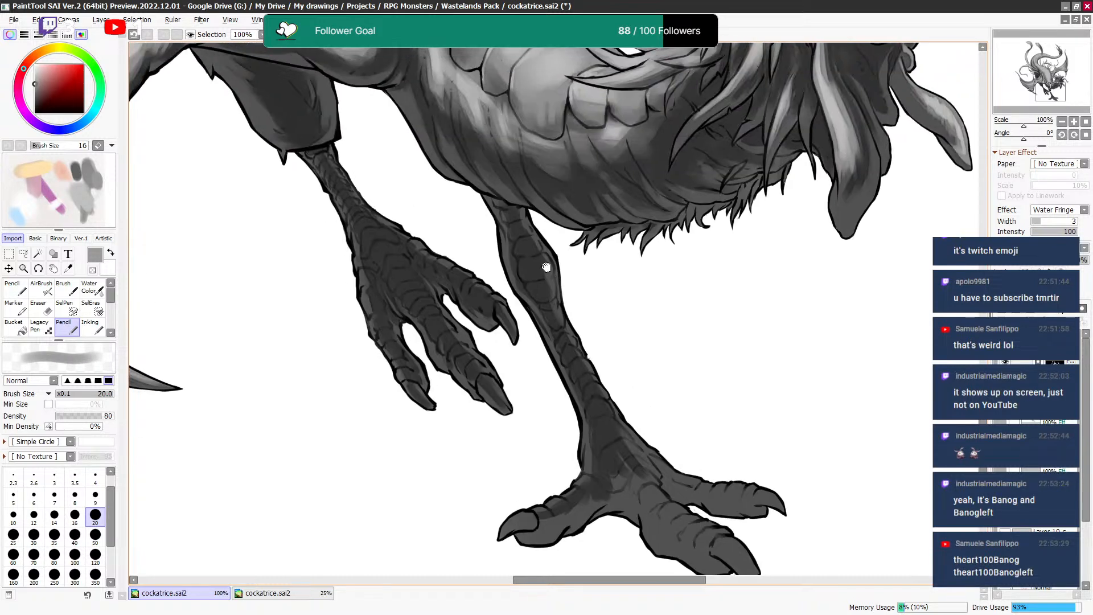
pyautogui.press('[')
pyautogui.moveTo(502, 206); pyautogui.dragTo(539, 283)
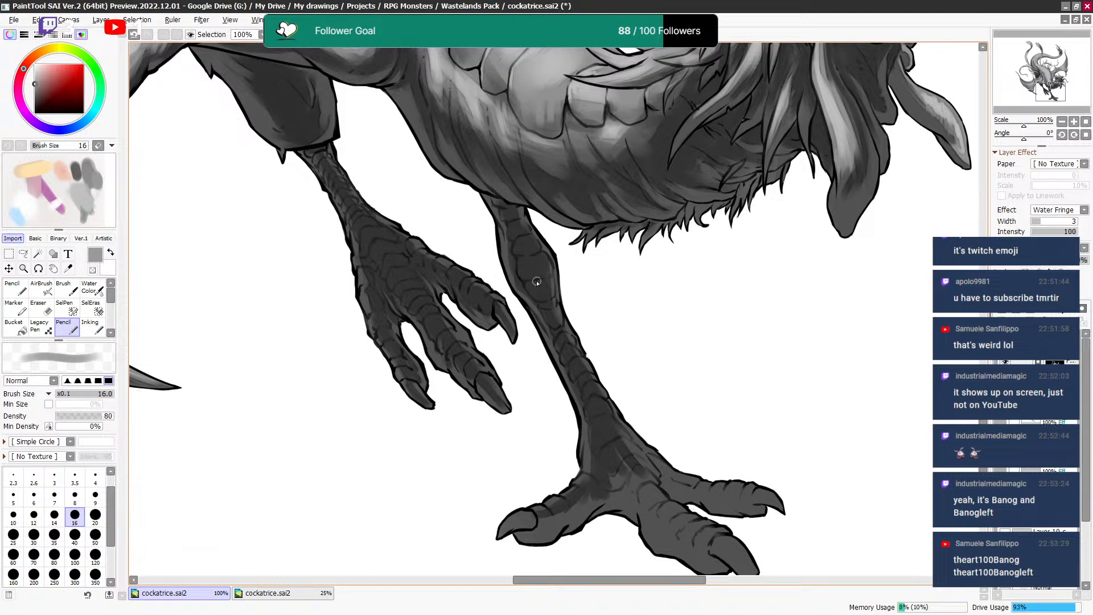
pyautogui.press('[')
pyautogui.press('[')
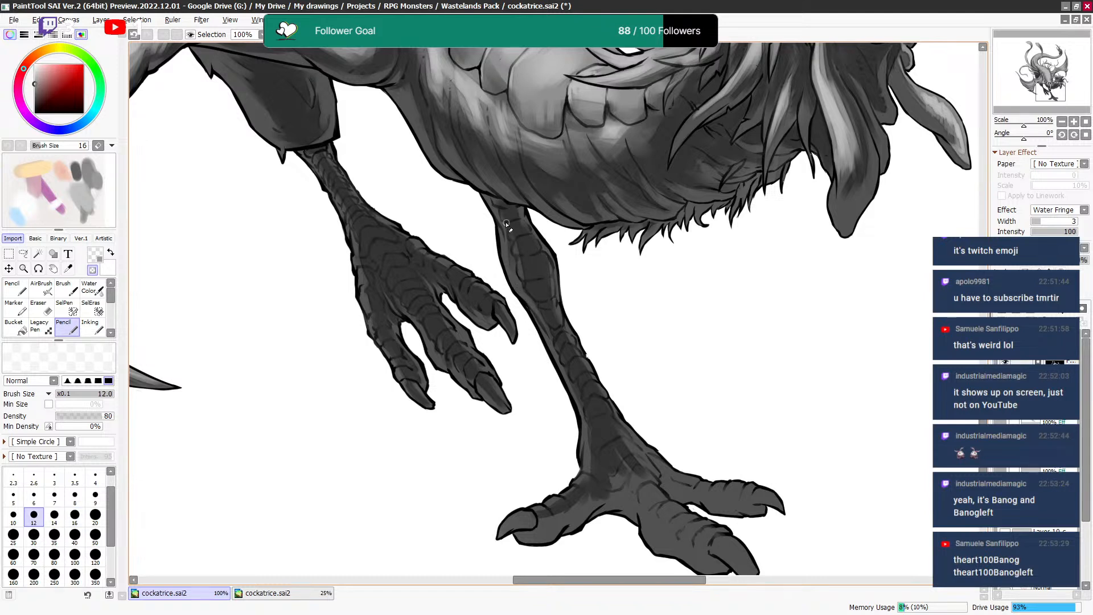
pyautogui.press(']')
pyautogui.press(']')
pyautogui.press(']')
pyautogui.press('e')
pyautogui.press('[')
pyautogui.press('[')
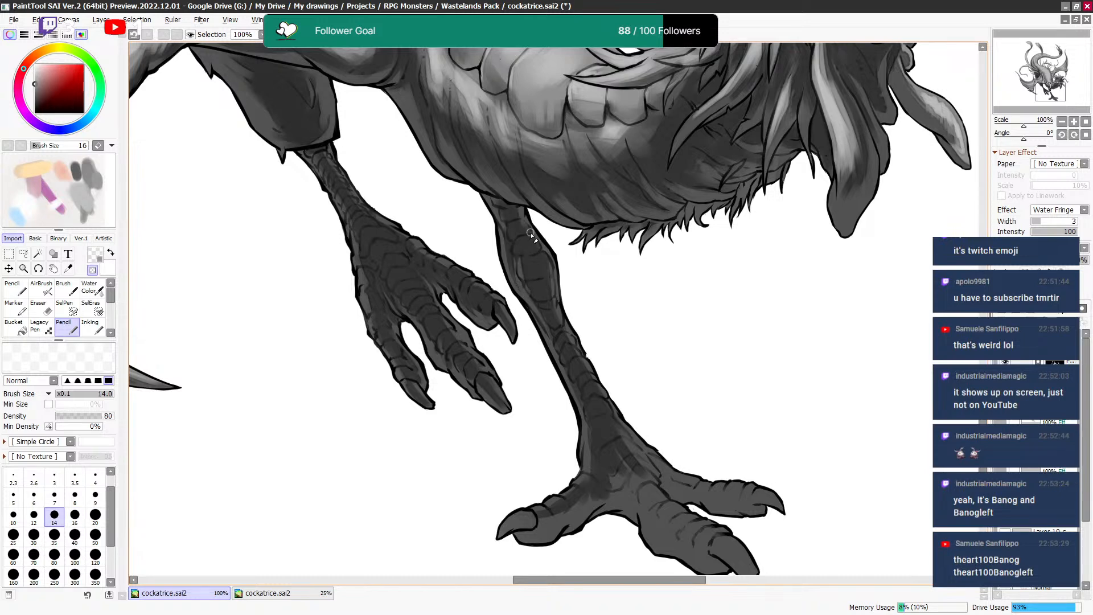
# Refine the standing leg's ankle with grey and transparent strokes at brush sizes 16 down to 10.
pyautogui.moveTo(609, 389)
pyautogui.mouseDown()
pyautogui.moveTo(524, 300)
pyautogui.moveTo(533, 268)
pyautogui.moveTo(565, 348)
pyautogui.mouseUp()
pyautogui.press('-')
pyautogui.press(']')
pyautogui.press('-')
pyautogui.press('[')
pyautogui.press('[')
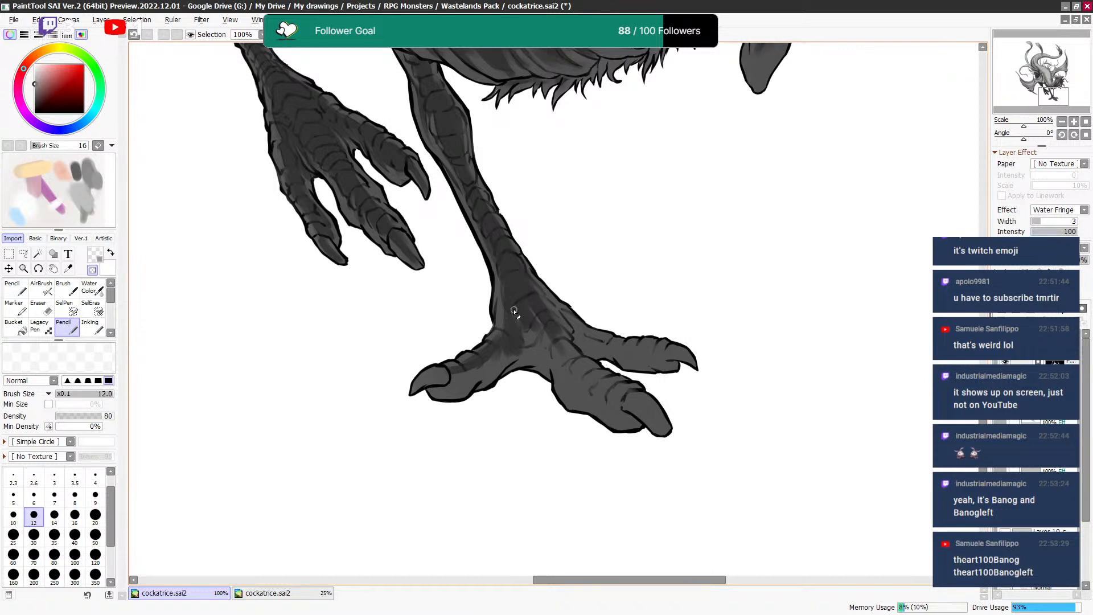
pyautogui.press('-')
pyautogui.press('-')
pyautogui.press('[')
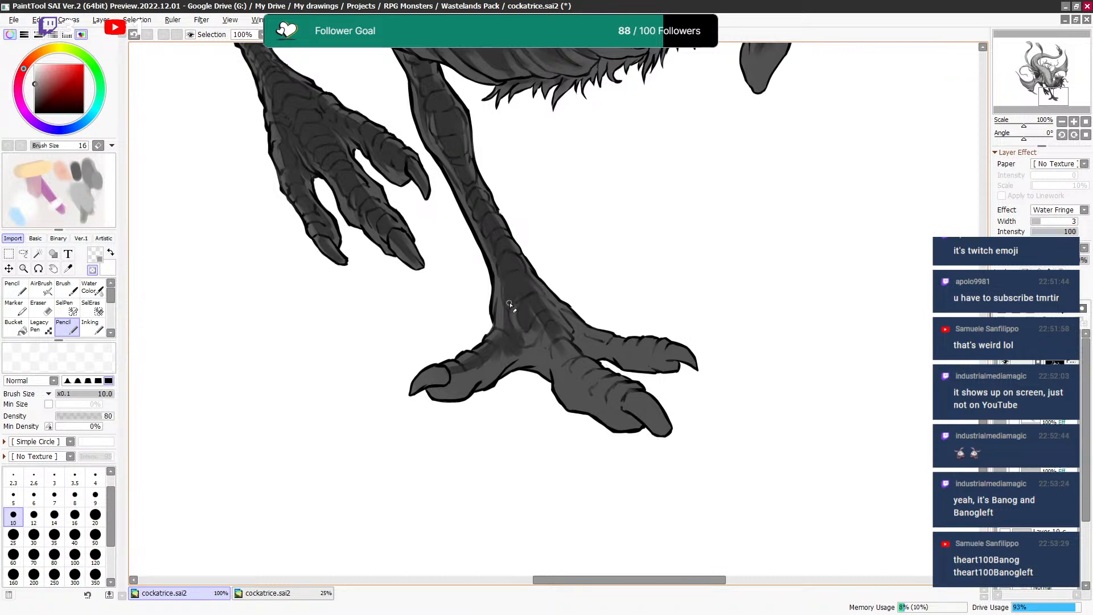
# Lighten thin areas along the standing leg's shank with transparent strokes at brush sizes 9 down to 5.
pyautogui.press('[')
pyautogui.press('[')
pyautogui.press('[')
pyautogui.press('[')
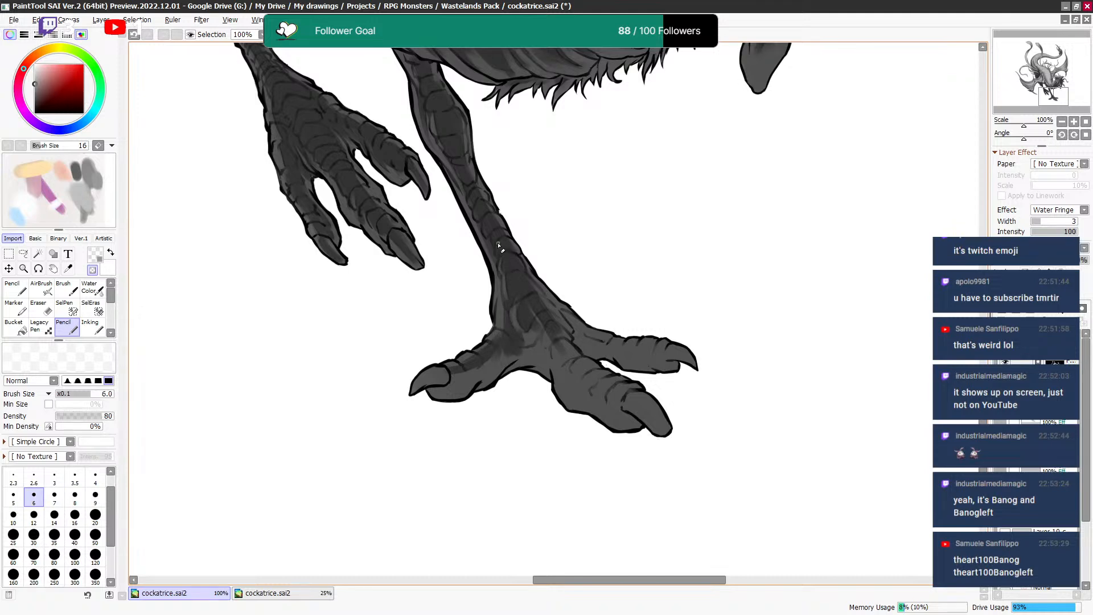
pyautogui.press('[')
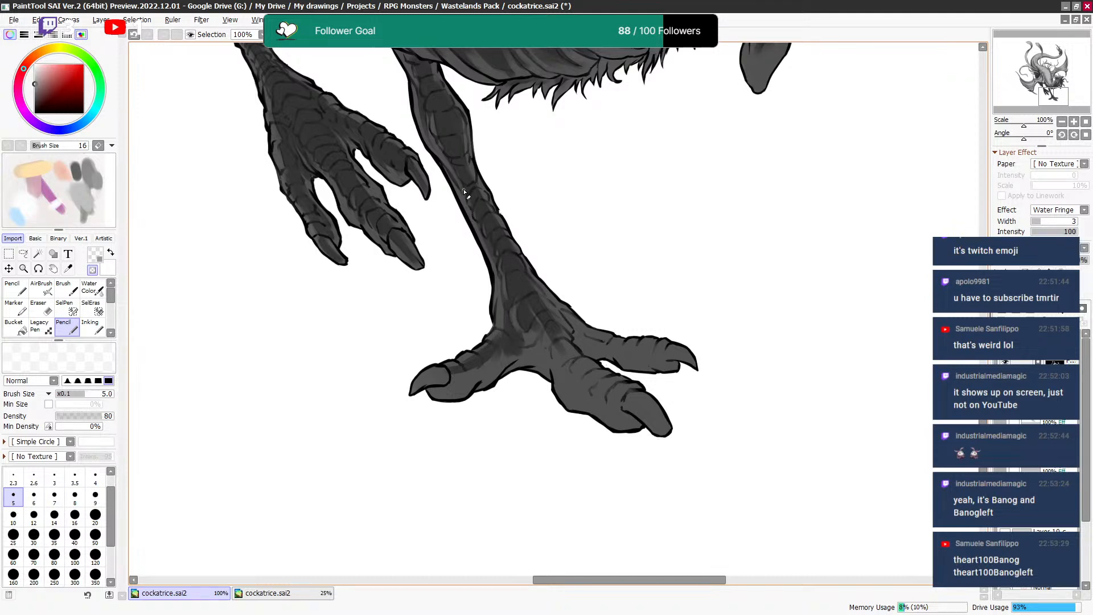
pyautogui.moveTo(465, 157); pyautogui.dragTo(522, 288)
# Enlarge the brush to size 20 and shade the base of the planted foot with grey.
pyautogui.moveTo(354, 338); pyautogui.dragTo(323, 239)
pyautogui.press(']')
pyautogui.press(']')
pyautogui.press(']')
pyautogui.press(']')
pyautogui.press(']')
pyautogui.press(']')
pyautogui.press(']')
pyautogui.press(']')
pyautogui.press(']')
pyautogui.press('[')
pyautogui.press('-')
pyautogui.press(']')
pyautogui.moveTo(465, 407)
pyautogui.mouseDown()
pyautogui.moveTo(440, 423)
pyautogui.moveTo(535, 376)
pyautogui.moveTo(586, 379)
pyautogui.mouseUp()
# Shade the planted foot's toes with grey at brush sizes 20 to 30.
pyautogui.press(']')
pyautogui.press(']')
pyautogui.press('[')
pyautogui.moveTo(596, 416); pyautogui.dragTo(536, 391)
pyautogui.press('[')
pyautogui.press(']')
pyautogui.press(']')
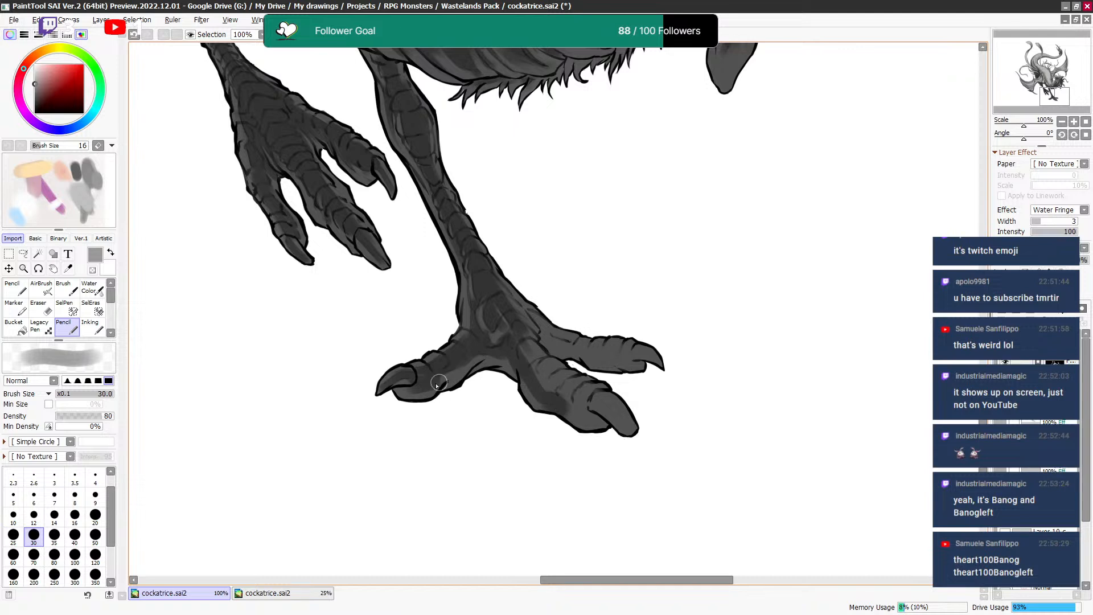
# Refine the planted foot's rear toe with transparent and grey strokes, reducing the brush from size 30.
pyautogui.press('e')
pyautogui.press('[')
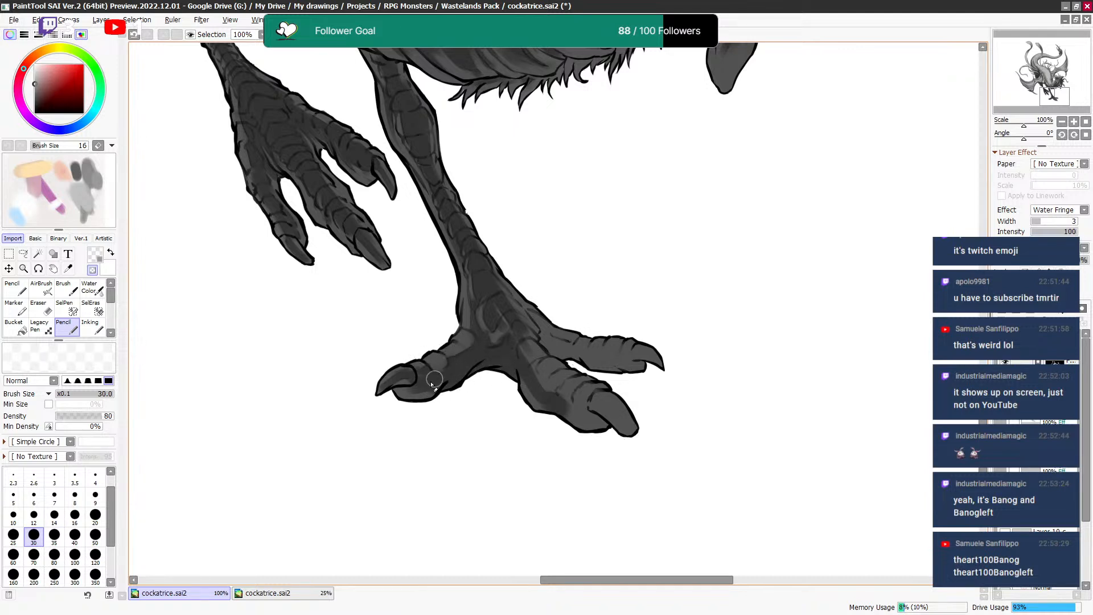
pyautogui.press('e')
pyautogui.press('[')
pyautogui.moveTo(431, 398)
pyautogui.mouseDown()
pyautogui.moveTo(497, 367)
pyautogui.moveTo(592, 430)
pyautogui.moveTo(543, 423)
pyautogui.moveTo(585, 417)
pyautogui.moveTo(559, 406)
pyautogui.moveTo(555, 387)
pyautogui.moveTo(569, 390)
pyautogui.mouseUp()
pyautogui.press('[')
pyautogui.press('[')
# Refine the planted foot's thick front toe with alternating transparent and grey strokes around brush size 20.
pyautogui.press('-')
pyautogui.press('-')
pyautogui.press(']')
pyautogui.press(']')
pyautogui.press('-')
pyautogui.press('[')
pyautogui.press('-')
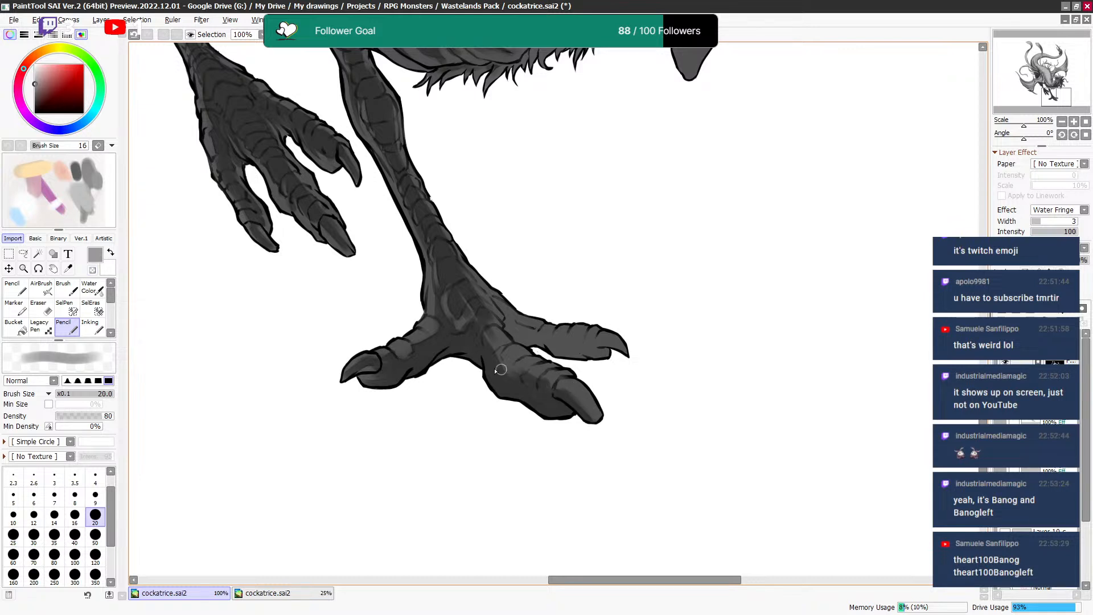
# Shade the planted foot's ankle and far toe with grey at brush sizes 16 to 20.
pyautogui.press('[')
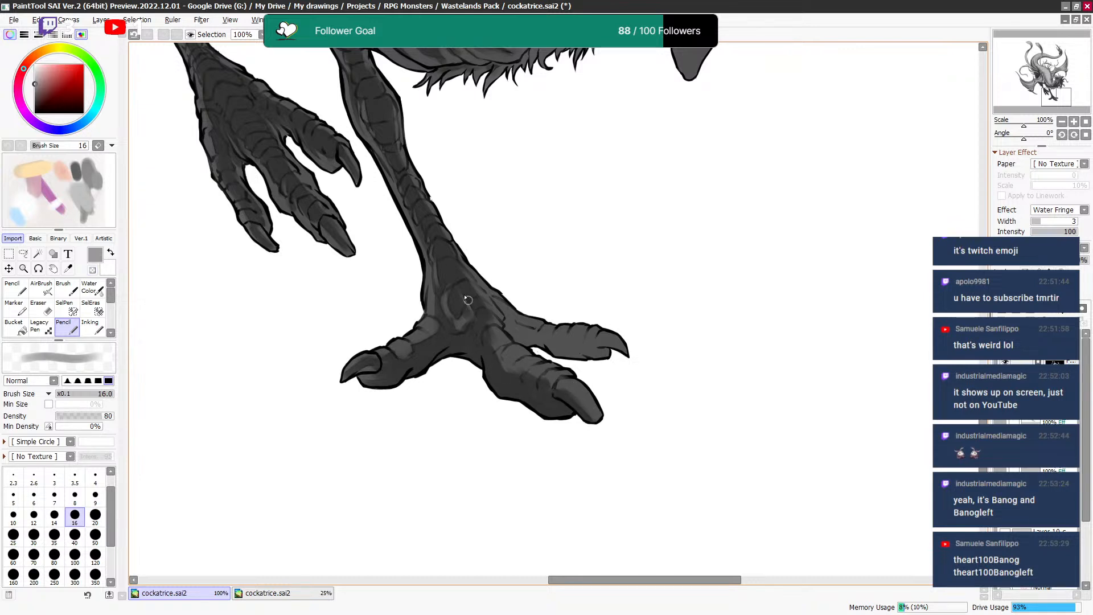
pyautogui.press('[')
pyautogui.moveTo(506, 330)
pyautogui.mouseDown()
pyautogui.moveTo(575, 362)
pyautogui.moveTo(625, 352)
pyautogui.mouseUp()
pyautogui.press(']')
pyautogui.press(']')
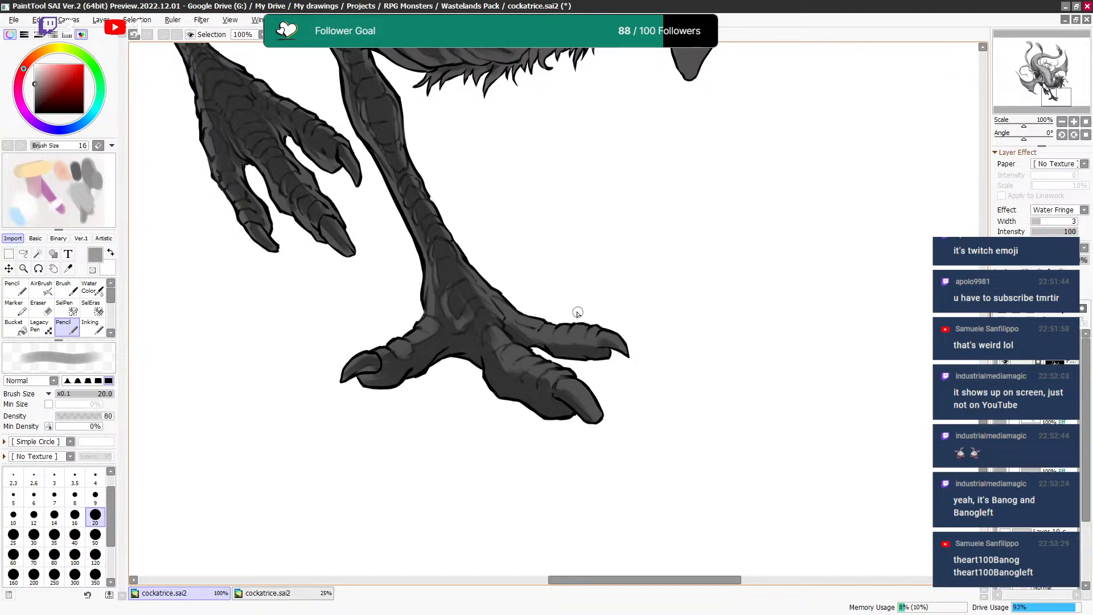
# Darken the lower side of the planted foot's far toe with grey at brush sizes 25 and 20.
pyautogui.press(']')
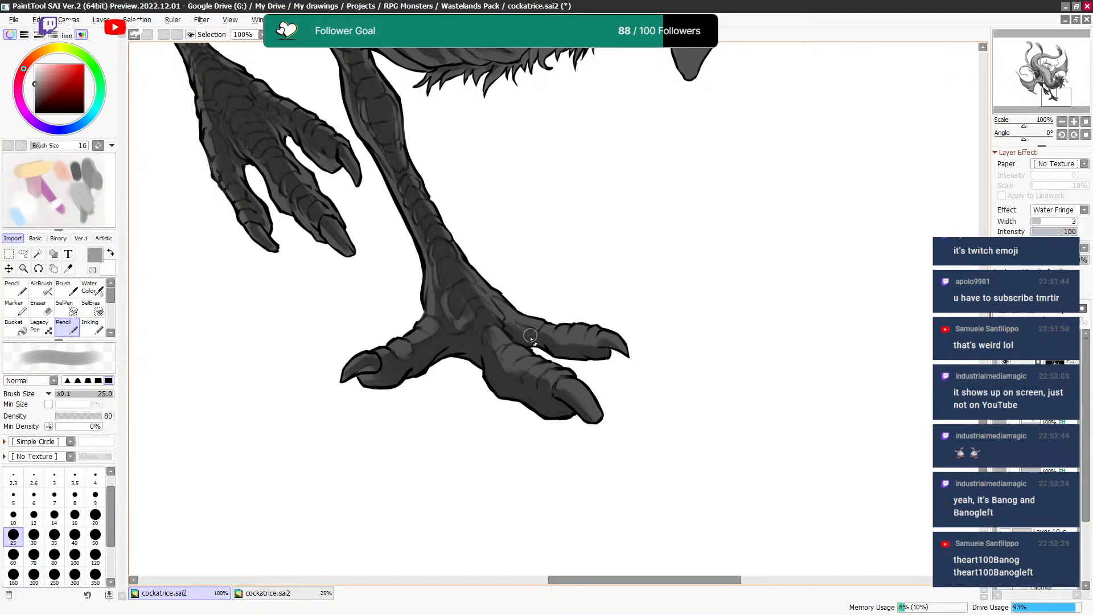
pyautogui.press('[')
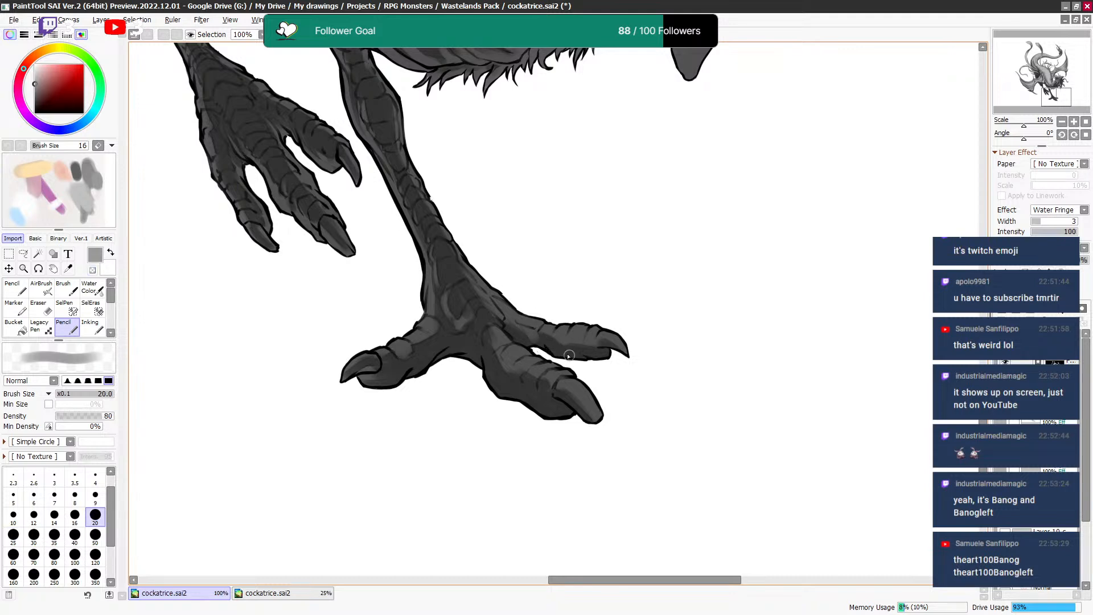
pyautogui.press(']')
pyautogui.press('[')
pyautogui.moveTo(569, 310); pyautogui.dragTo(576, 322)
# Refine the ankle and far toe with alternating transparent and grey strokes at brush sizes down to 14 and 12.
pyautogui.press('-')
pyautogui.press('[')
pyautogui.press('-')
pyautogui.press('-')
pyautogui.press('-')
pyautogui.press('[')
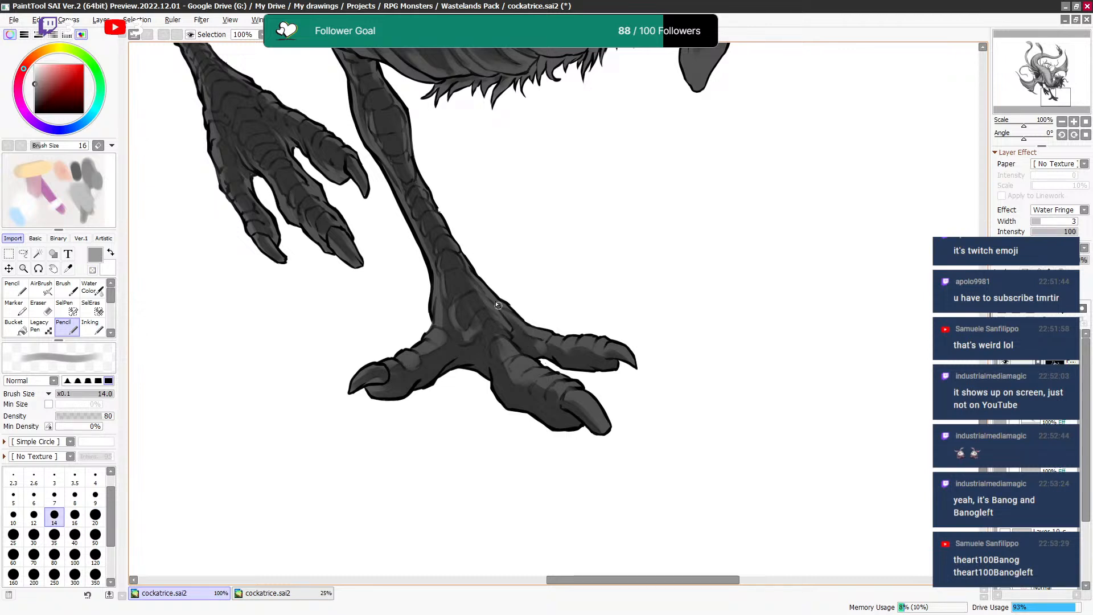
pyautogui.press('-')
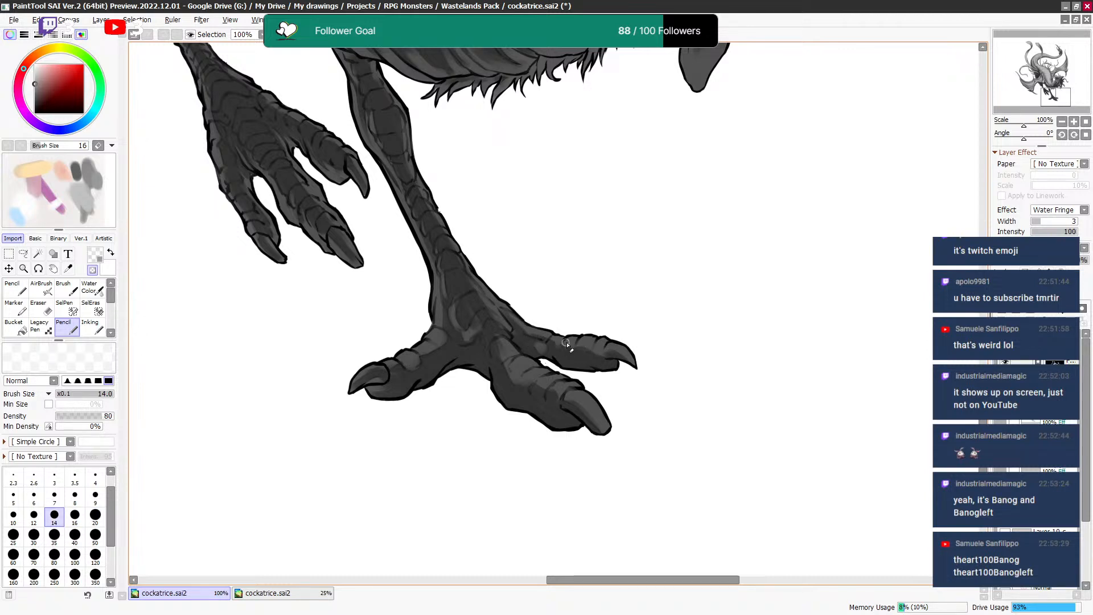
pyautogui.press('-')
pyautogui.press('[')
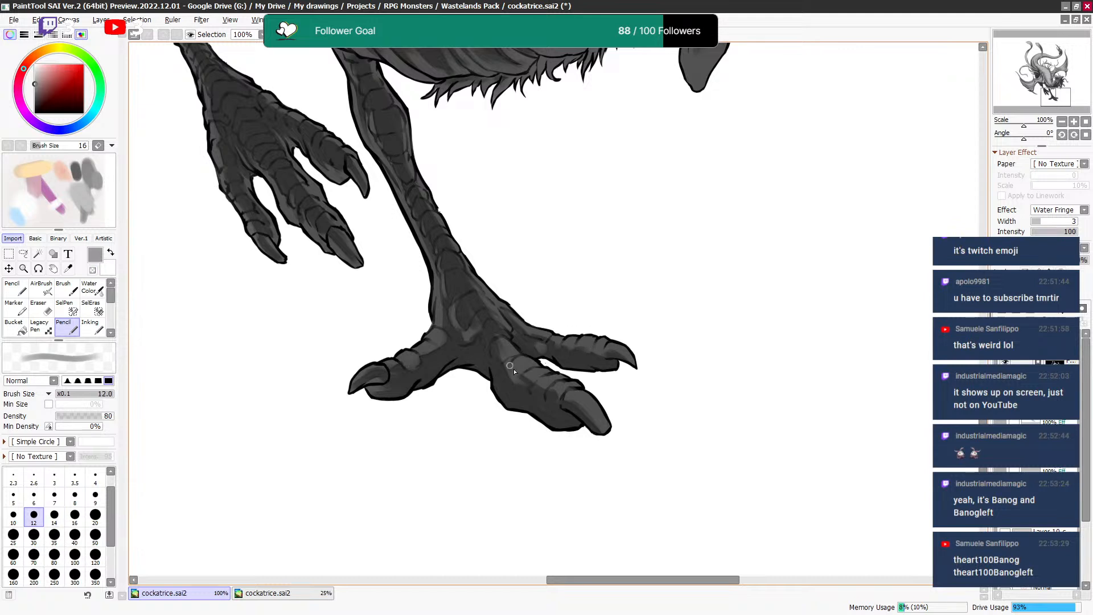
# Refine the base of the front toe with alternating transparent and grey strokes at brush size 12.
pyautogui.press('-')
pyautogui.press('-')
pyautogui.press('-')
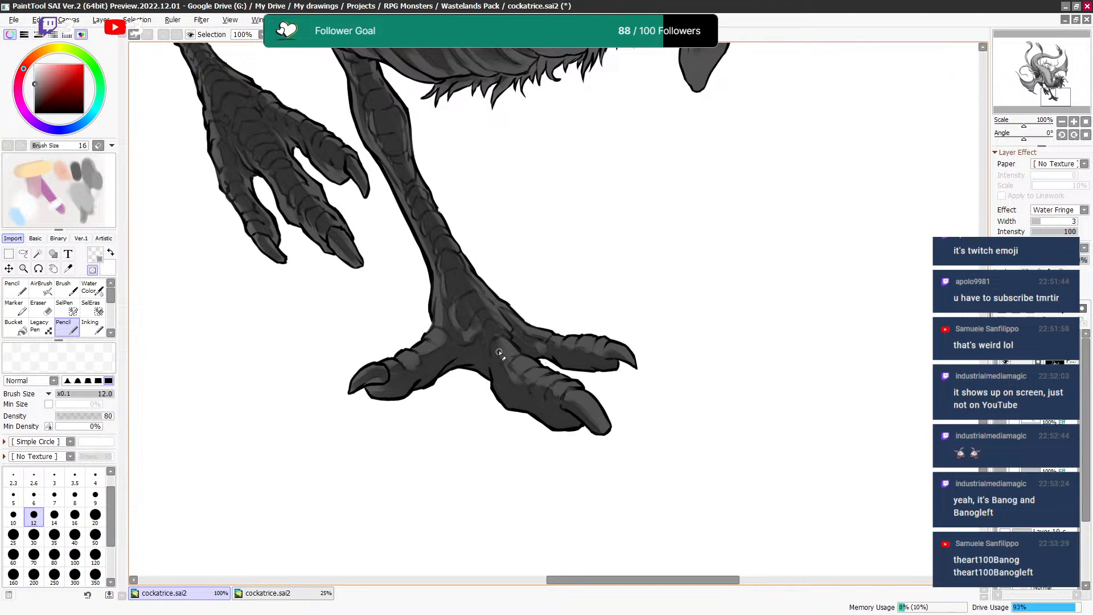
pyautogui.press('-')
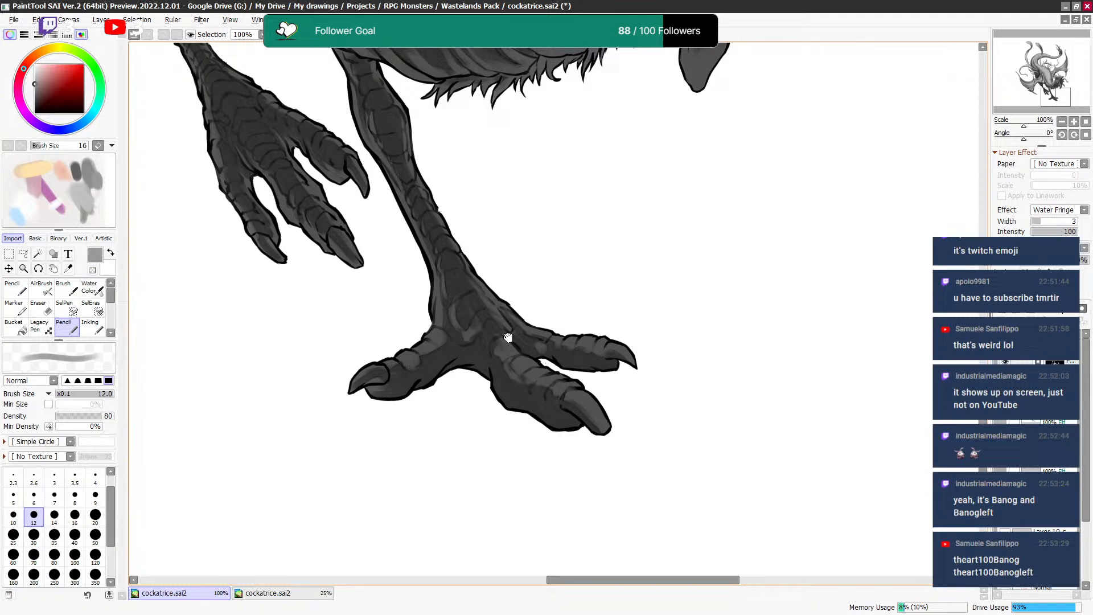
pyautogui.scroll(2, 503, 320)
pyautogui.press('-')
pyautogui.press('-')
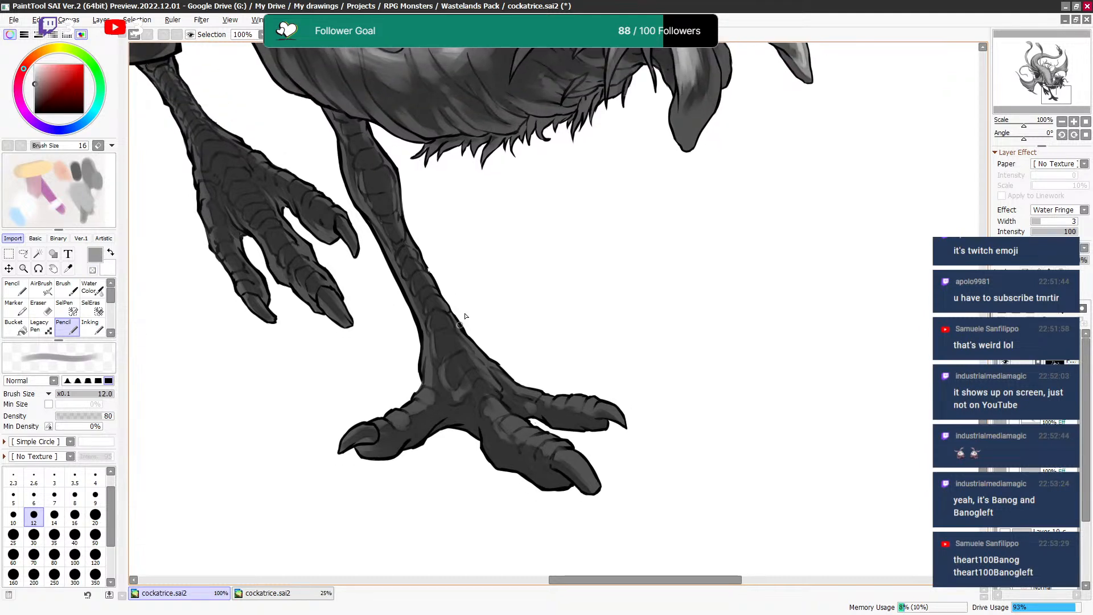
# Shade the feather fringe under the belly with grey at brush size 6.
pyautogui.scroll(5, 491, 404)
pyautogui.scroll(1, 605, 298)
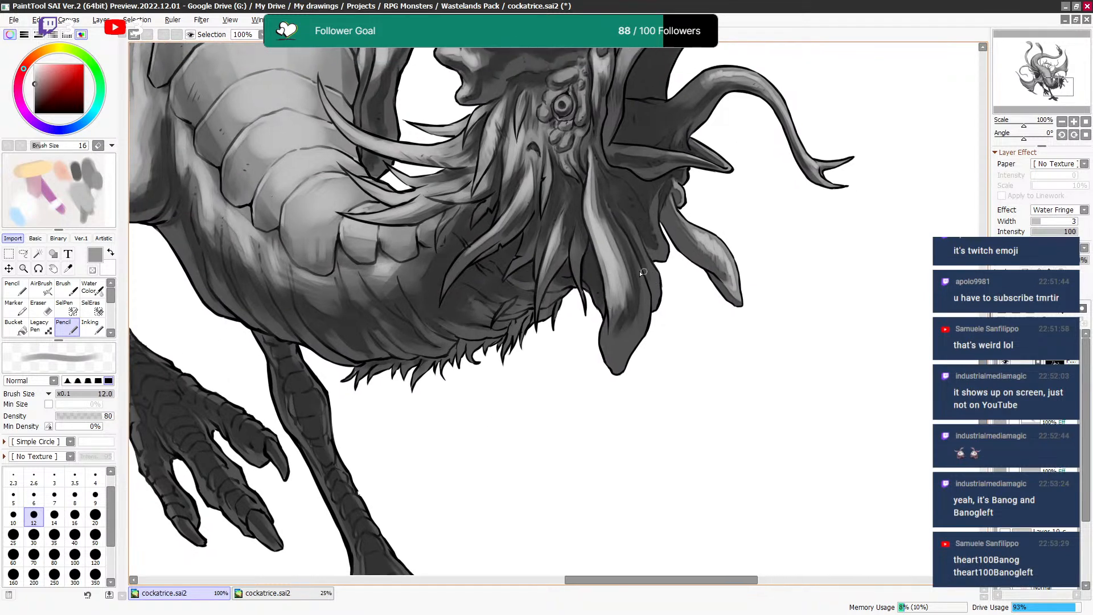
pyautogui.press('[')
pyautogui.press('[')
pyautogui.press('[')
pyautogui.press('[')
pyautogui.press('[')
pyautogui.scroll(2, 496, 336)
pyautogui.moveTo(455, 373); pyautogui.dragTo(519, 332)
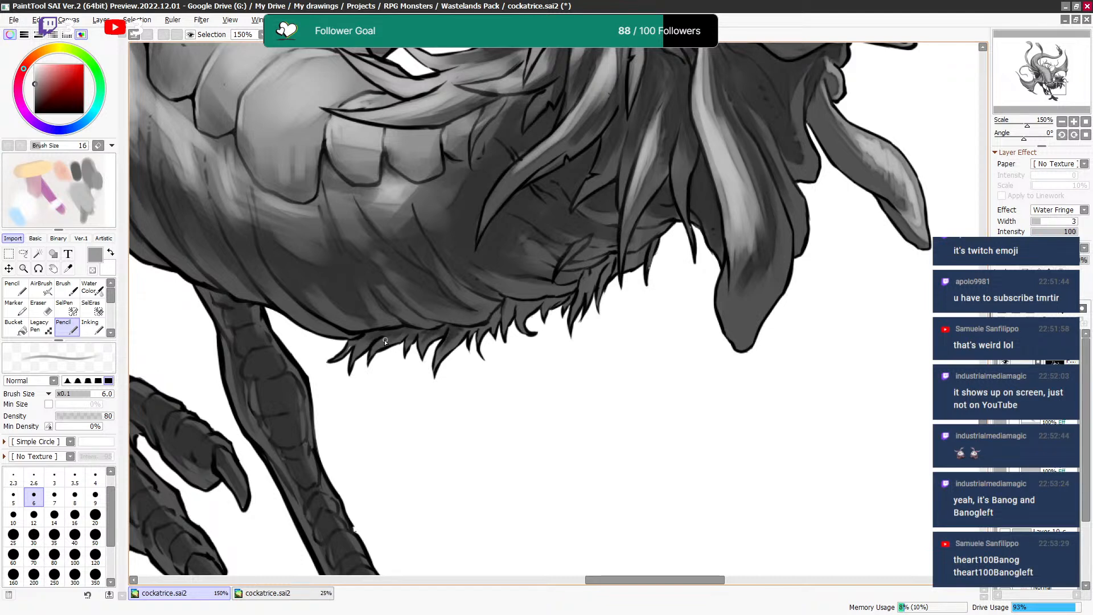
# Touch up the shading layer's mask in white at the end of the belly fringe, and return to the layer with grey.
pyautogui.click(1054, 362)
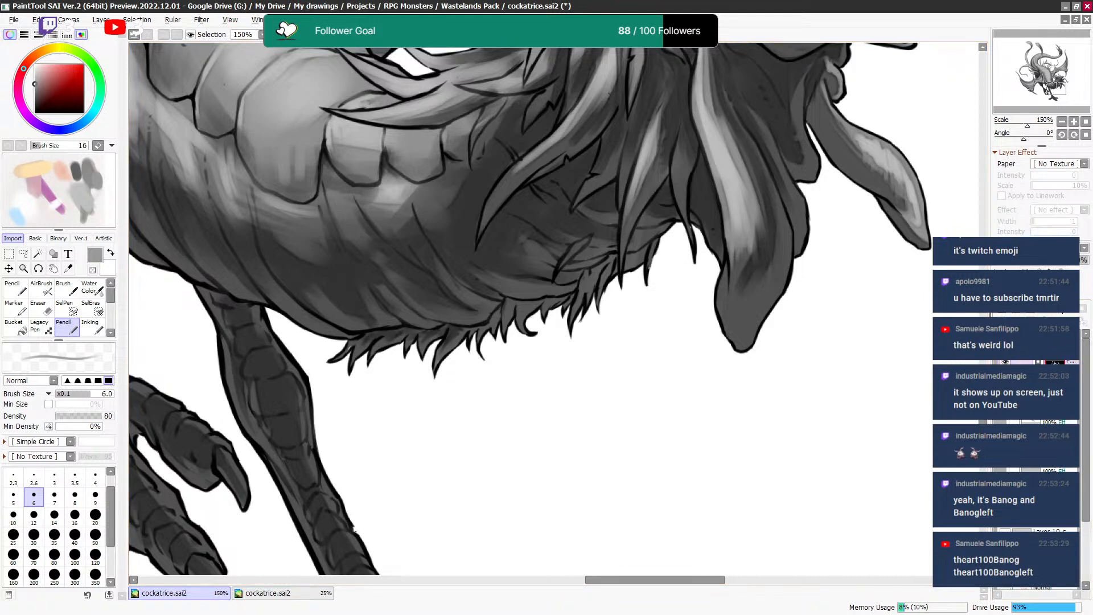
pyautogui.click(35, 64)
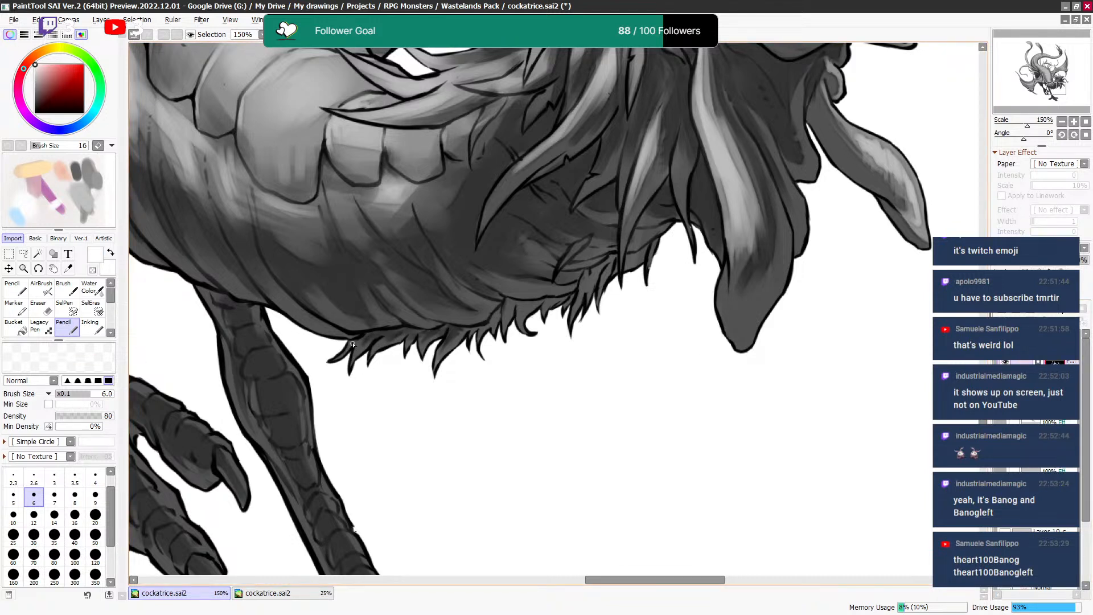
pyautogui.click(1025, 362)
pyautogui.rightClick(86, 200)
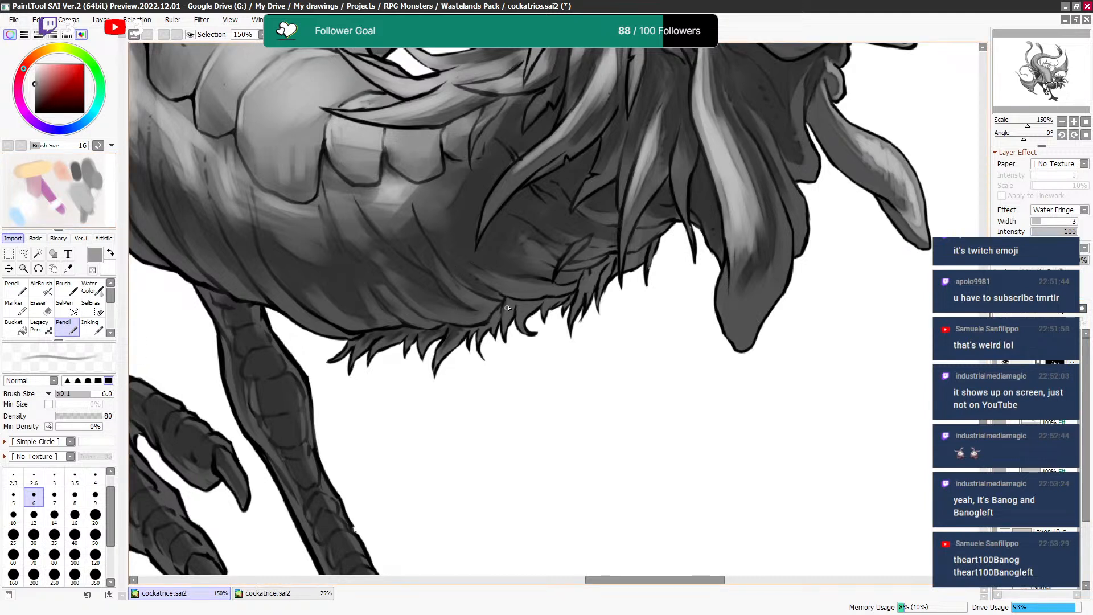
# Shade the rest of the belly fringe towards the neck with grey and transparent strokes at brush sizes 7 and 8.
pyautogui.press(']')
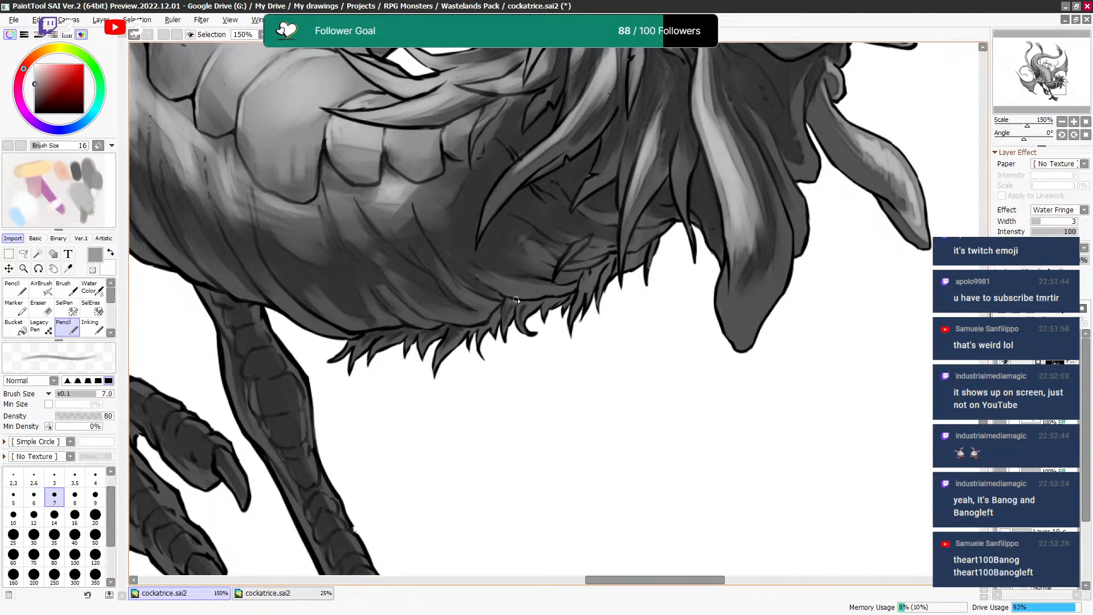
pyautogui.moveTo(505, 311); pyautogui.dragTo(511, 345)
pyautogui.press(']')
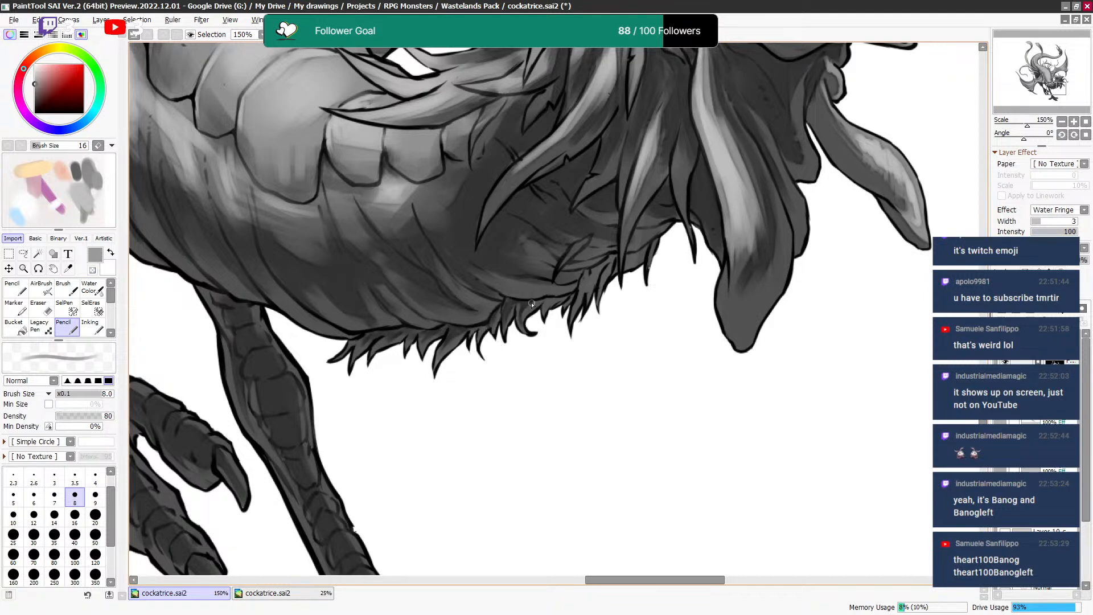
pyautogui.press('[')
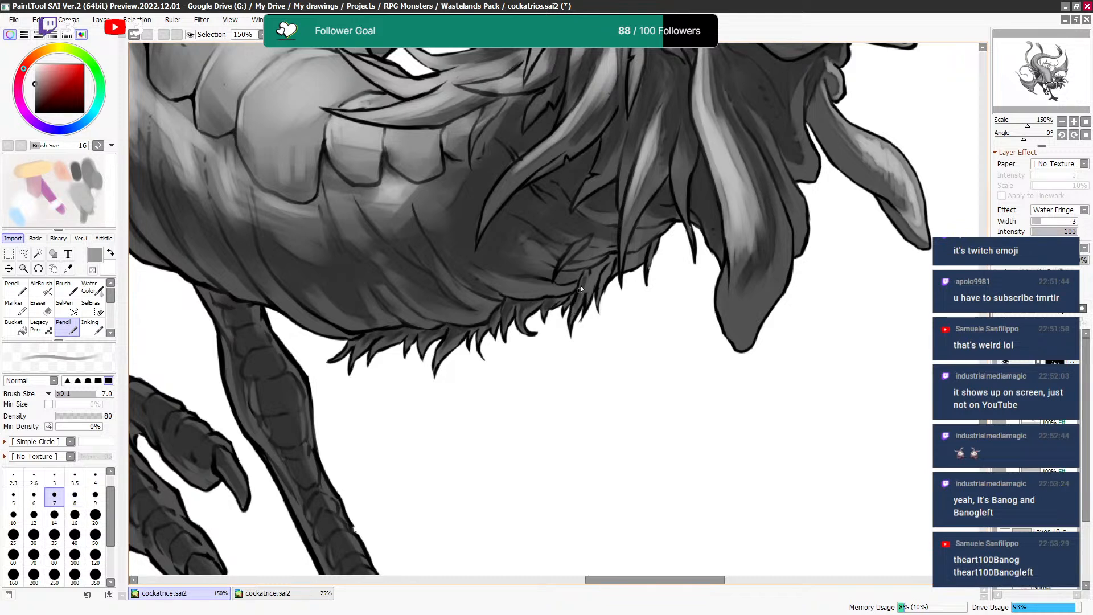
pyautogui.press('c')
pyautogui.press('c')
pyautogui.press('c')
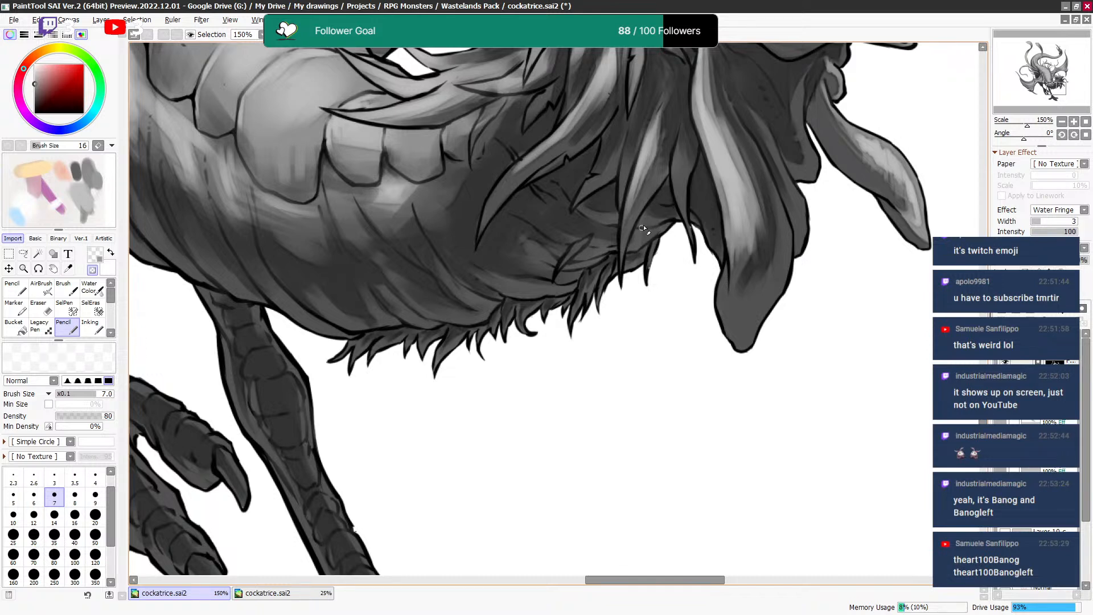
# Shade the lower part of the large hanging wattle with grey, enlarging the brush from size 7 to 14.
pyautogui.moveTo(778, 170); pyautogui.dragTo(654, 267)
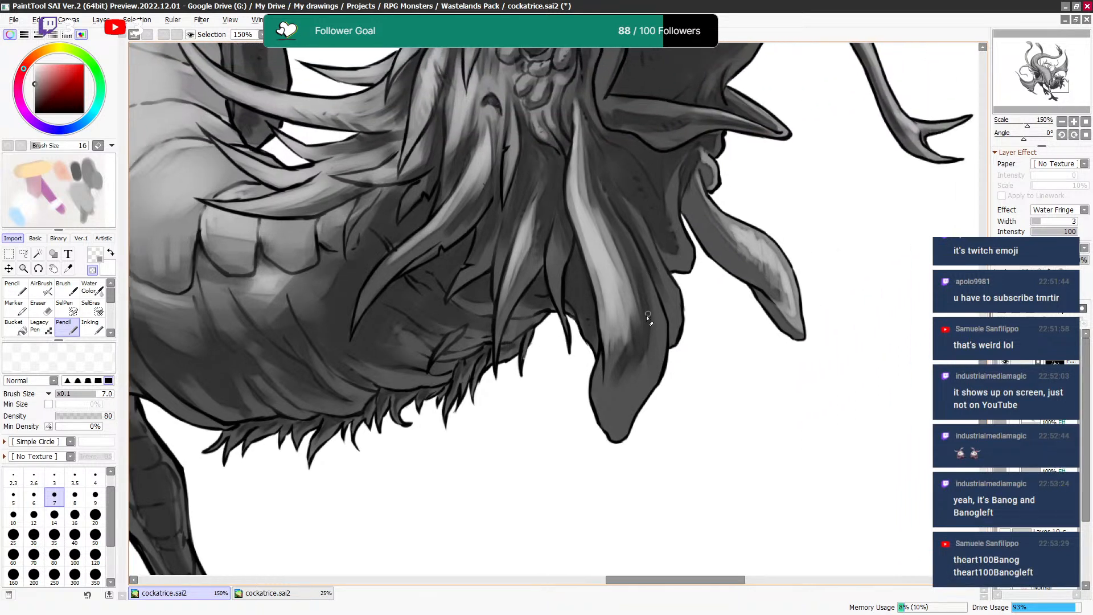
pyautogui.press(']')
pyautogui.press(']')
pyautogui.press('c')
pyautogui.press(']')
pyautogui.press(']')
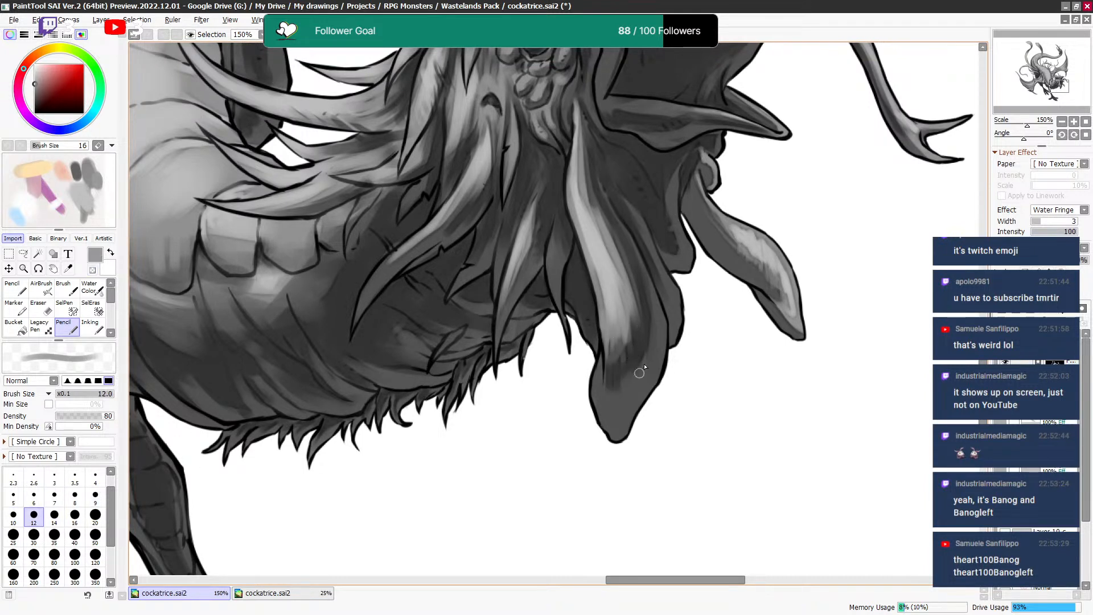
pyautogui.press(']')
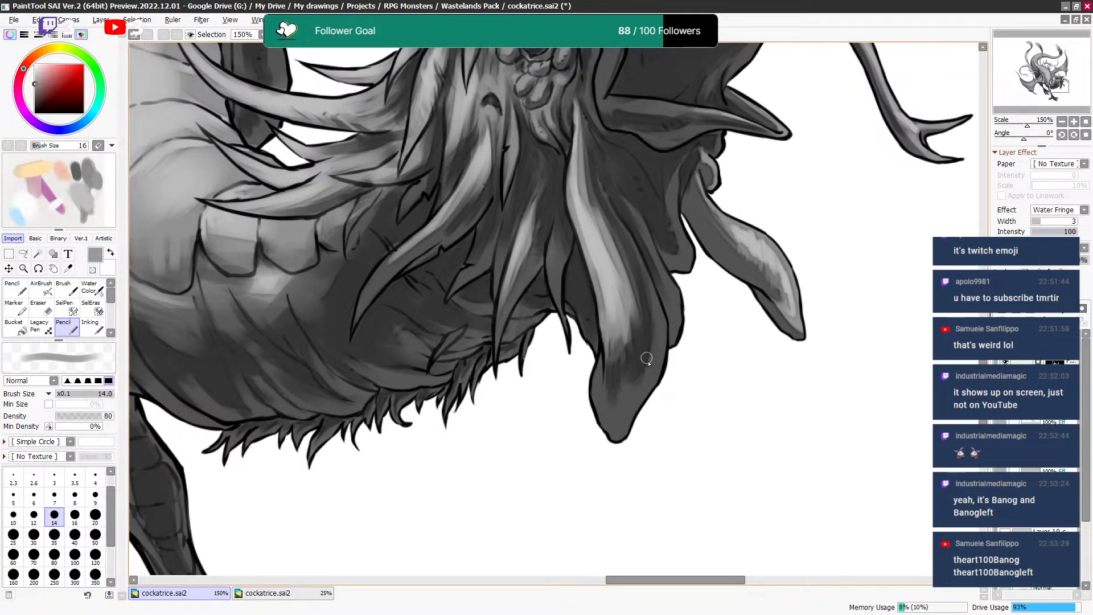
# Blend the large wattle's highlight edge with transparent strokes at brush size 9 and grey strokes at size 14.
pyautogui.press('[')
pyautogui.press('c')
pyautogui.press('[')
pyautogui.press('[')
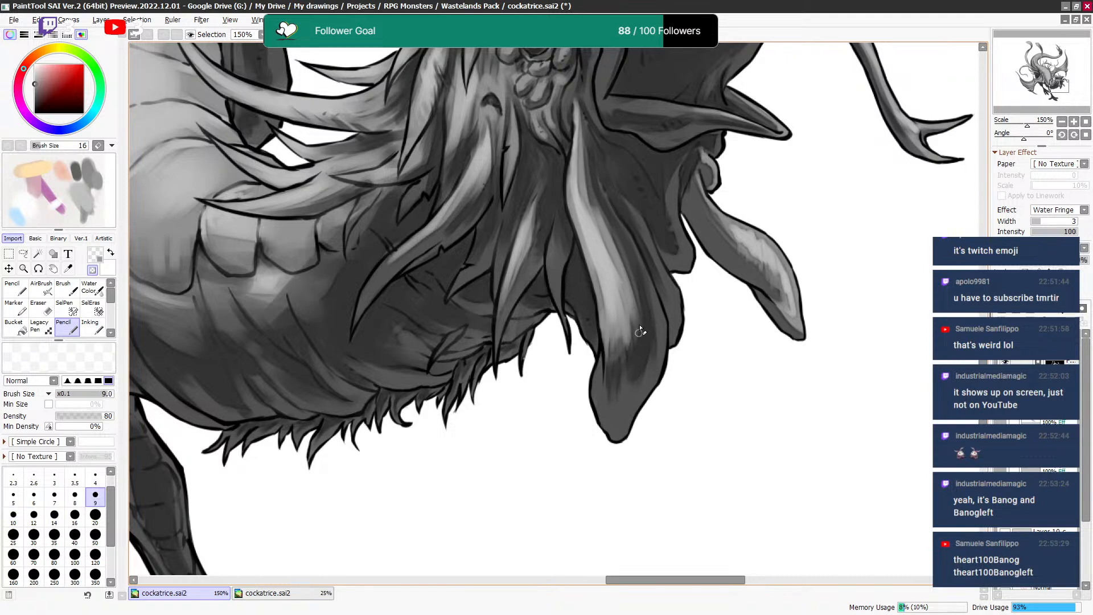
pyautogui.press('c')
pyautogui.press(']')
pyautogui.press(']')
pyautogui.press(']')
pyautogui.moveTo(612, 408)
pyautogui.mouseDown()
pyautogui.moveTo(633, 351)
pyautogui.moveTo(631, 379)
pyautogui.moveTo(644, 354)
pyautogui.moveTo(651, 291)
pyautogui.mouseUp()
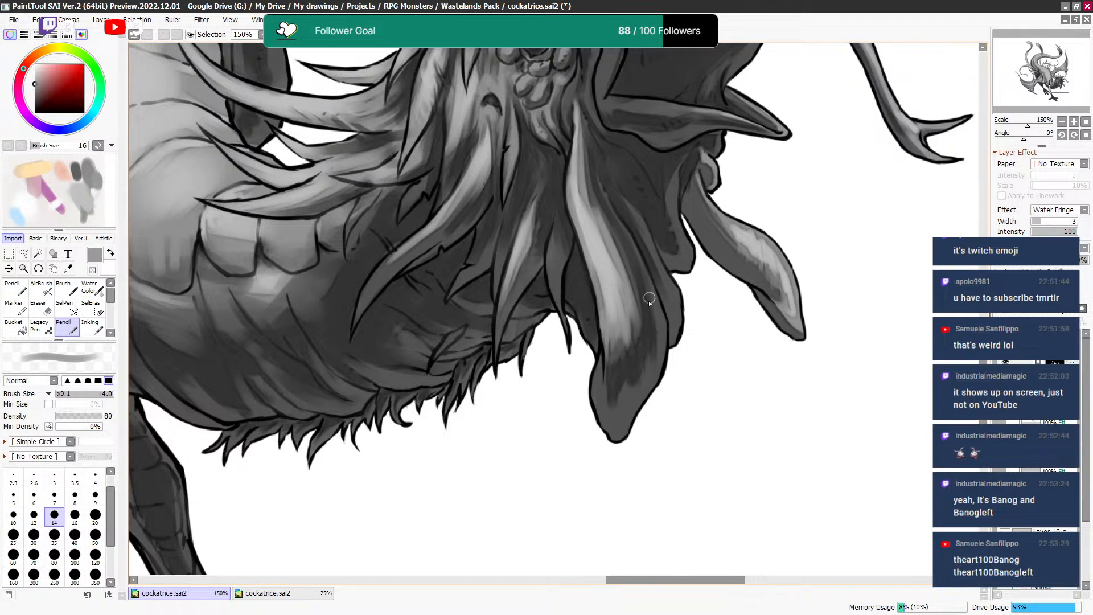
# Shade the area between the large wattle and the narrow wattle below the beak with grey at brush size 14.
pyautogui.moveTo(640, 339); pyautogui.dragTo(560, 392)
pyautogui.press('[')
pyautogui.press('[')
pyautogui.press(']')
pyautogui.press(']')
pyautogui.moveTo(607, 250); pyautogui.dragTo(627, 294)
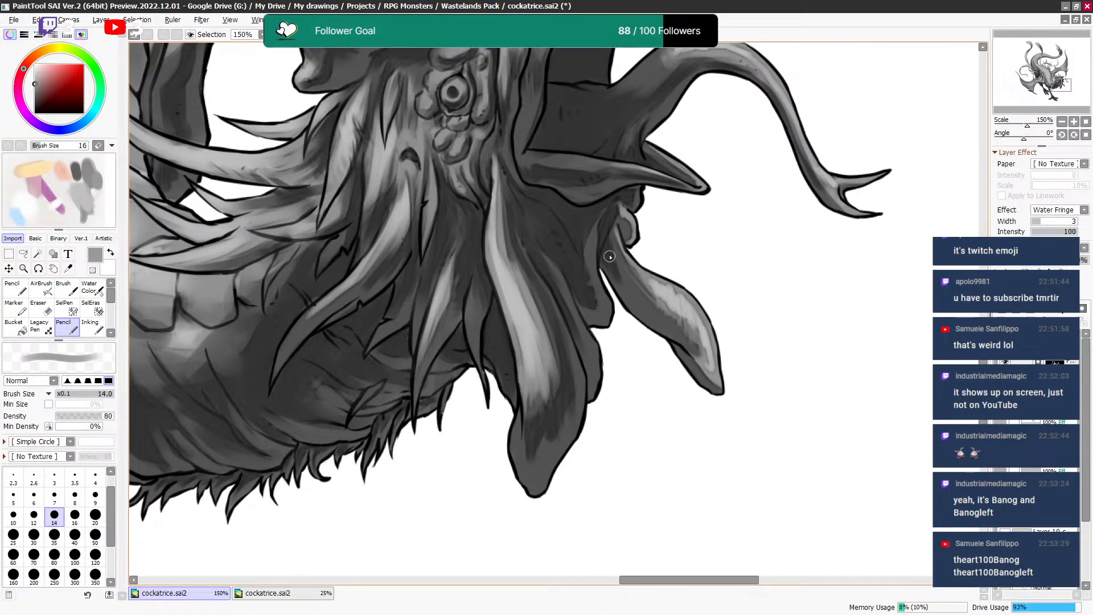
# Shade the narrow wattle below the beak with grey, reducing the brush from size 14 to 9.
pyautogui.press('[')
pyautogui.moveTo(608, 254); pyautogui.dragTo(663, 323)
pyautogui.press('[')
pyautogui.press('[')
pyautogui.press('[')
pyautogui.press('[')
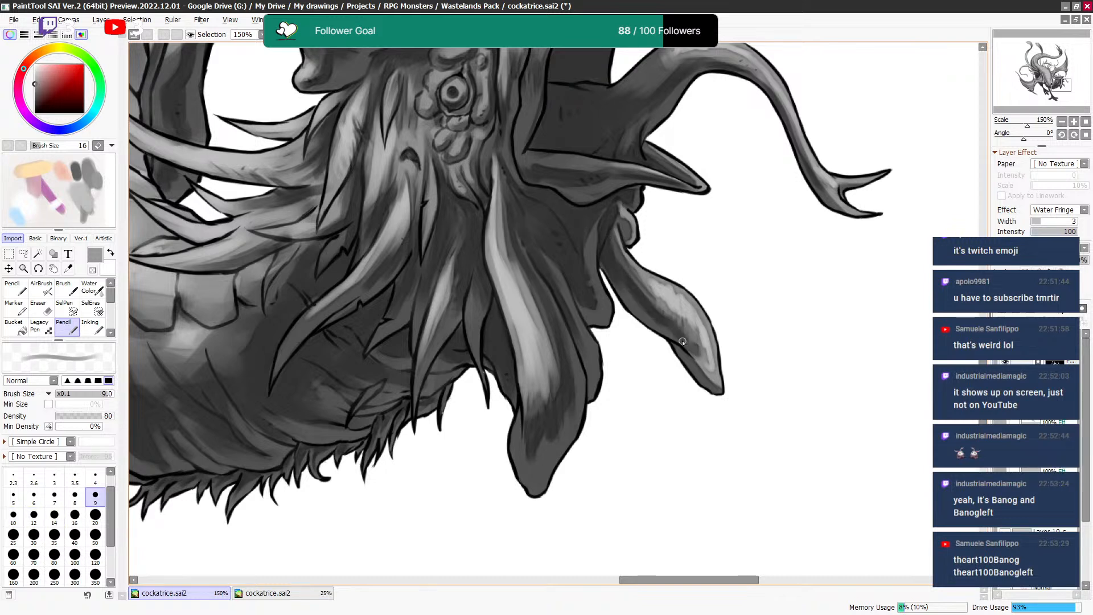
pyautogui.press('[')
pyautogui.press('[')
pyautogui.press(']')
pyautogui.press(']')
# Shade the small rounded lobe above the narrow wattle with grey at brush sizes 9 and 8.
pyautogui.moveTo(663, 323); pyautogui.dragTo(671, 359)
pyautogui.press(']')
pyautogui.press(']')
pyautogui.press('x')
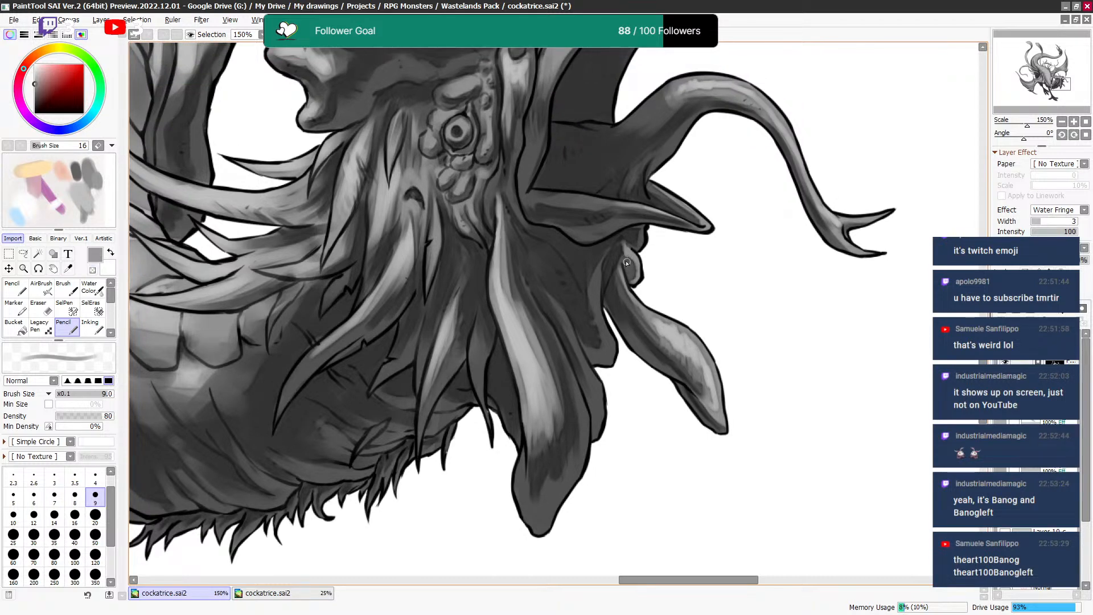
pyautogui.press('[')
# Shade a curled plume along the cockatrice's back behind the crest with grey at brush size 10.
pyautogui.scroll(3, 722, 215)
pyautogui.moveTo(722, 214); pyautogui.dragTo(681, 362)
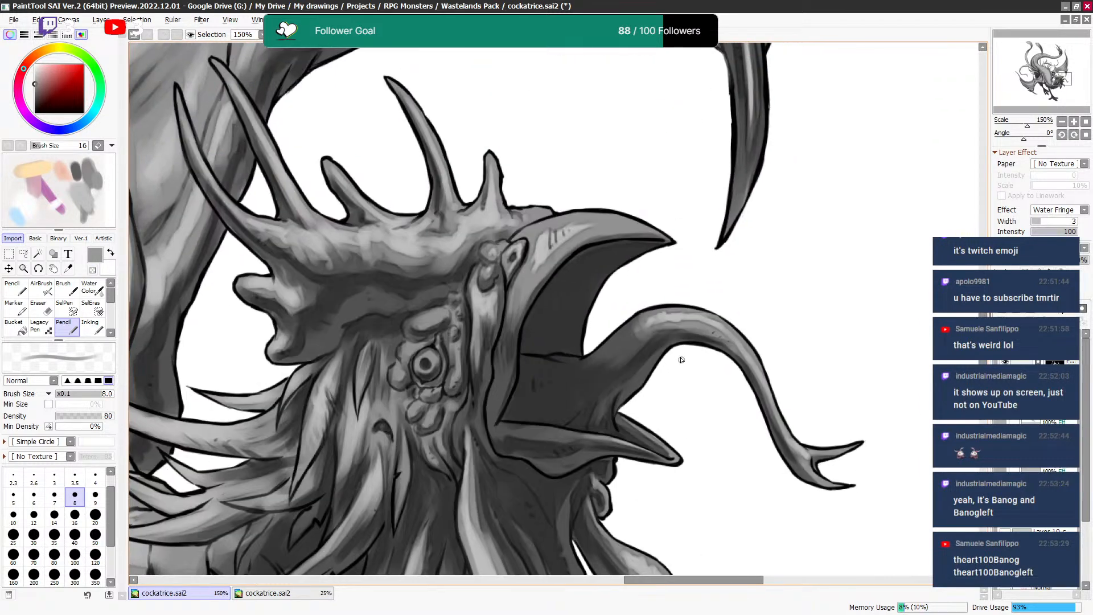
pyautogui.moveTo(696, 190); pyautogui.dragTo(795, 416)
pyautogui.moveTo(541, 435); pyautogui.dragTo(822, 379)
pyautogui.moveTo(707, 314)
pyautogui.mouseDown()
pyautogui.moveTo(715, 368)
pyautogui.moveTo(769, 467)
pyautogui.mouseUp()
pyautogui.press(']')
pyautogui.press(']')
pyautogui.moveTo(556, 351); pyautogui.dragTo(544, 291)
# Refine the curled plumes behind the crest with grey strokes at brush sizes 6 and 8.
pyautogui.press('[')
pyautogui.press('[')
pyautogui.press('[')
pyautogui.press('[')
pyautogui.moveTo(544, 330)
pyautogui.mouseDown()
pyautogui.moveTo(539, 278)
pyautogui.moveTo(567, 306)
pyautogui.mouseUp()
pyautogui.press('[')
pyautogui.press(']')
pyautogui.press(']')
pyautogui.press(']')
pyautogui.moveTo(520, 347); pyautogui.dragTo(509, 270)
# Shade the next curled plume along the back with grey at brush sizes 10 down to 7.
pyautogui.press(']')
pyautogui.press(']')
pyautogui.press('[')
pyautogui.press(']')
pyautogui.press('[')
pyautogui.press('[')
pyautogui.press('[')
pyautogui.moveTo(515, 310)
pyautogui.mouseDown()
pyautogui.moveTo(509, 251)
pyautogui.moveTo(520, 208)
pyautogui.mouseUp()
# Shade the short pointed plume farther along the back with grey at brush sizes 9 down to 6.
pyautogui.press(']')
pyautogui.press(']')
pyautogui.moveTo(460, 311); pyautogui.dragTo(451, 240)
pyautogui.press('[')
pyautogui.press(']')
pyautogui.press('[')
pyautogui.press('[')
pyautogui.press('[')
pyautogui.moveTo(459, 302)
pyautogui.mouseDown()
pyautogui.moveTo(450, 220)
pyautogui.moveTo(524, 295)
pyautogui.mouseUp()
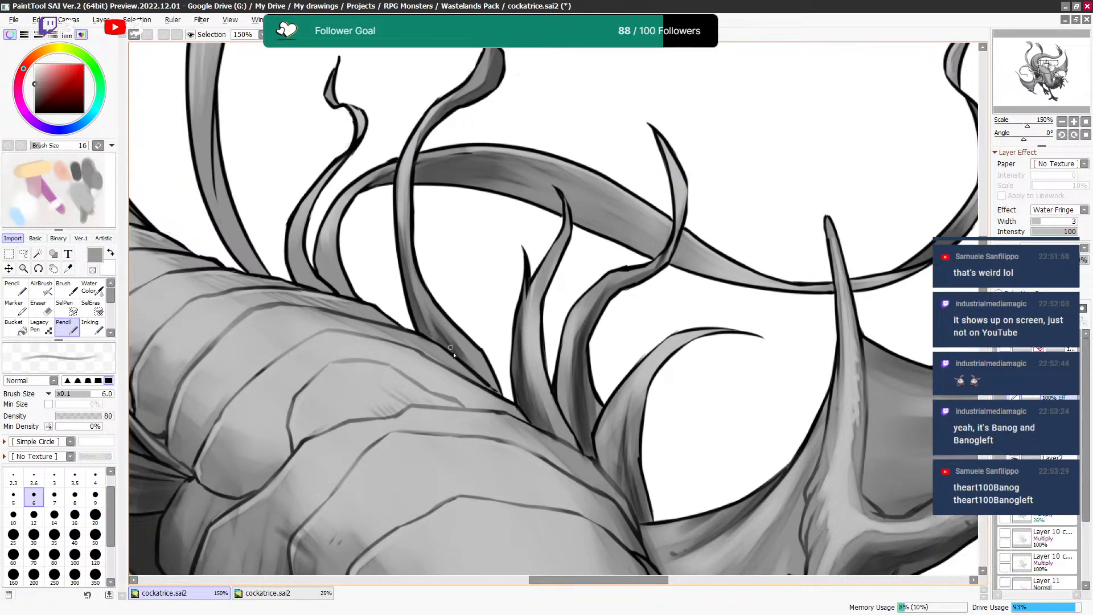
# Shade the lower part of the tall curled plume along the back with grey at brush sizes between 5 and 8.
pyautogui.press('[')
pyautogui.moveTo(416, 307); pyautogui.dragTo(404, 265)
pyautogui.moveTo(422, 325)
pyautogui.mouseDown()
pyautogui.moveTo(411, 279)
pyautogui.moveTo(543, 311)
pyautogui.mouseUp()
pyautogui.press(']')
pyautogui.press(']')
pyautogui.press(']')
pyautogui.press(']')
pyautogui.press('[')
pyautogui.moveTo(461, 339); pyautogui.dragTo(442, 285)
pyautogui.press('[')
pyautogui.press('[')
pyautogui.press('[')
pyautogui.press(']')
pyautogui.moveTo(427, 332); pyautogui.dragTo(409, 274)
# Touch up the curled plumes rising from the back, alternating transparent strokes at brush size 10 and grey at 16.
pyautogui.press(']')
pyautogui.press(']')
pyautogui.press(']')
pyautogui.press(']')
pyautogui.press(']')
pyautogui.press(']')
pyautogui.press('-')
pyautogui.press('[')
pyautogui.press('[')
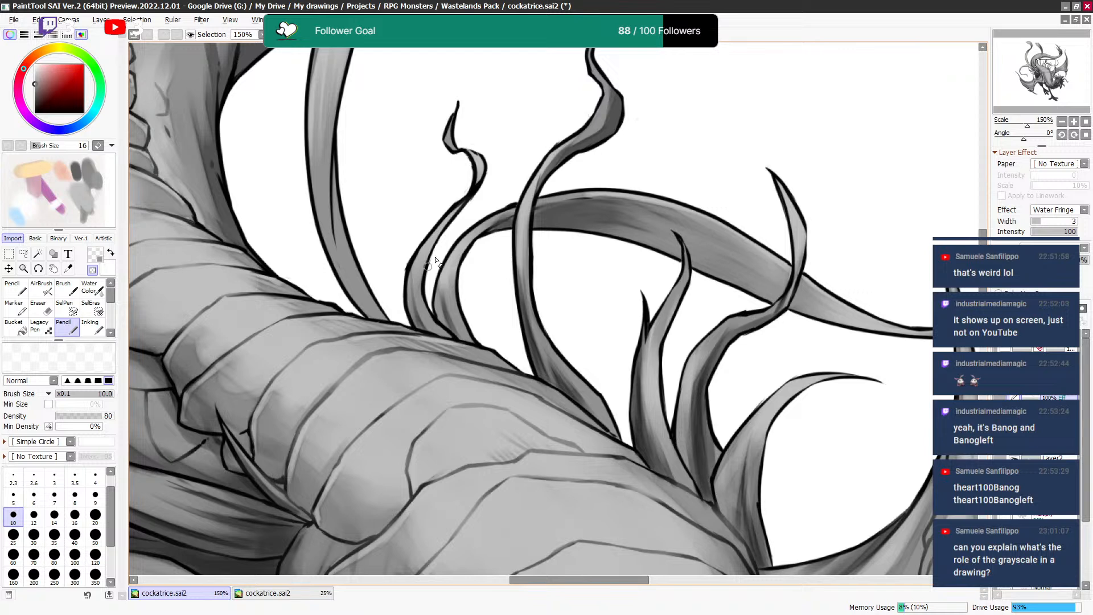
pyautogui.moveTo(526, 239); pyautogui.dragTo(527, 231)
pyautogui.moveTo(504, 268); pyautogui.dragTo(510, 274)
pyautogui.press('-')
pyautogui.press(']')
pyautogui.press(']')
pyautogui.press(']')
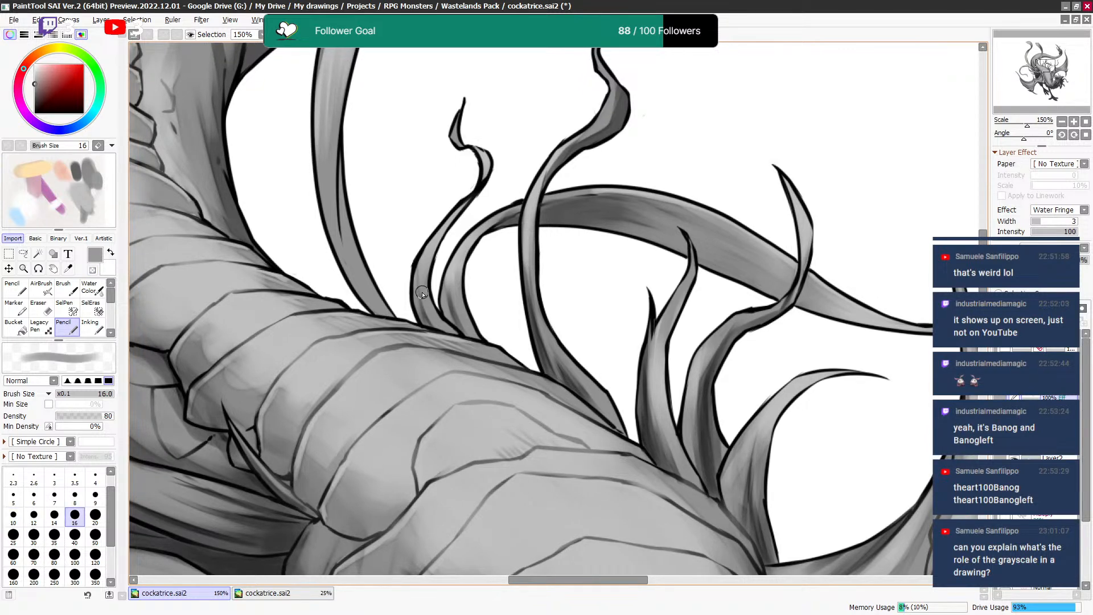
pyautogui.press('-')
pyautogui.press(']')
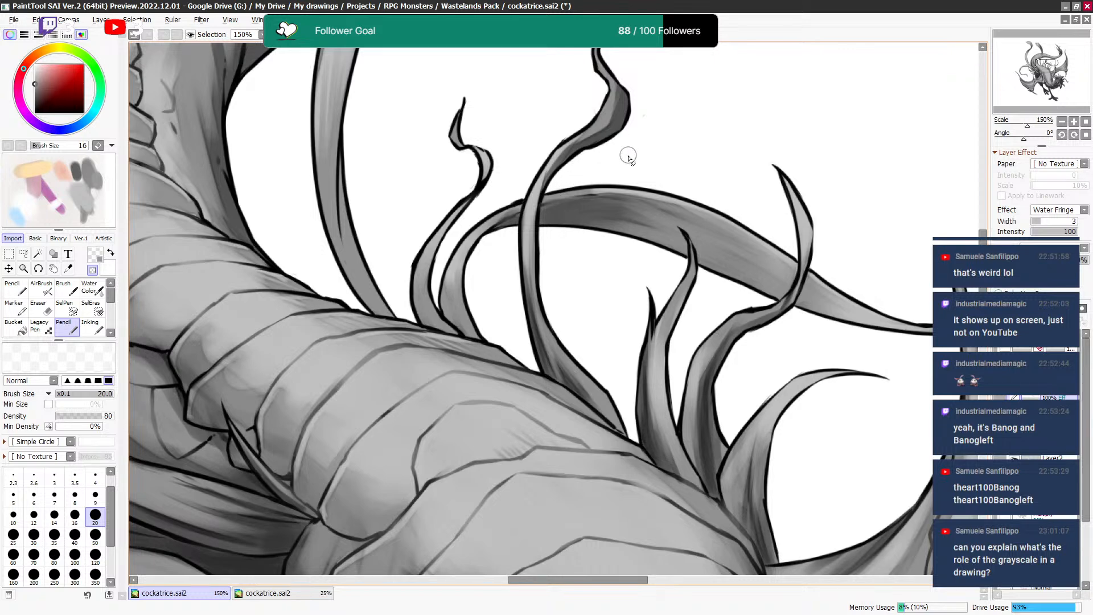
# Hide the shading layers and show them again one at a time to examine what each adds to the cockatrice.
pyautogui.scroll(-3, 795, 188)
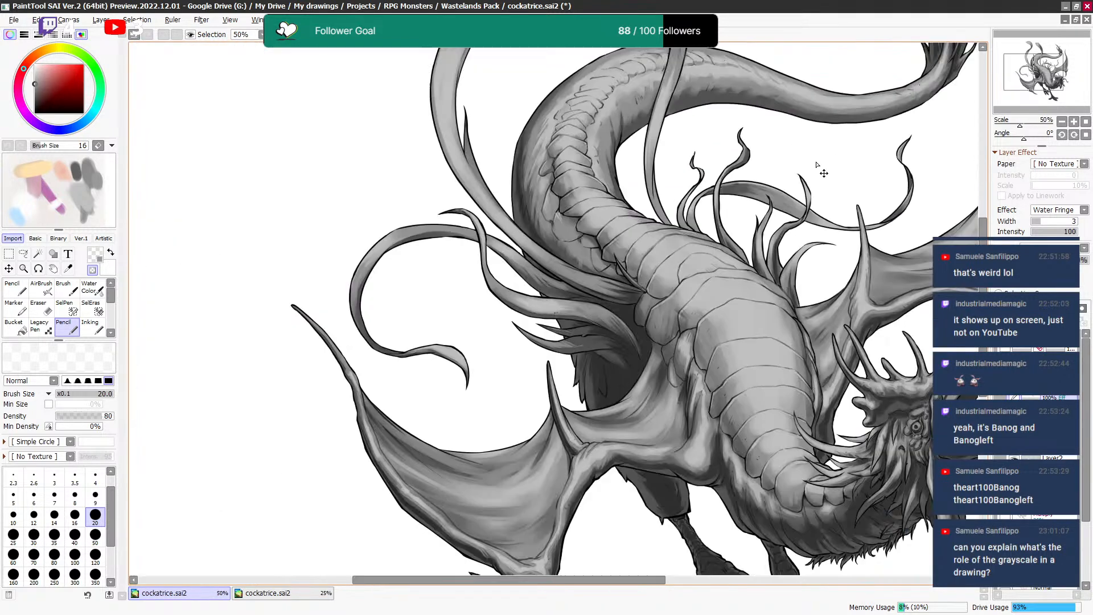
pyautogui.moveTo(814, 153); pyautogui.dragTo(681, 176)
pyautogui.moveTo(757, 229); pyautogui.dragTo(718, 218)
pyautogui.moveTo(710, 264); pyautogui.dragTo(694, 225)
pyautogui.scroll(-1, 694, 225)
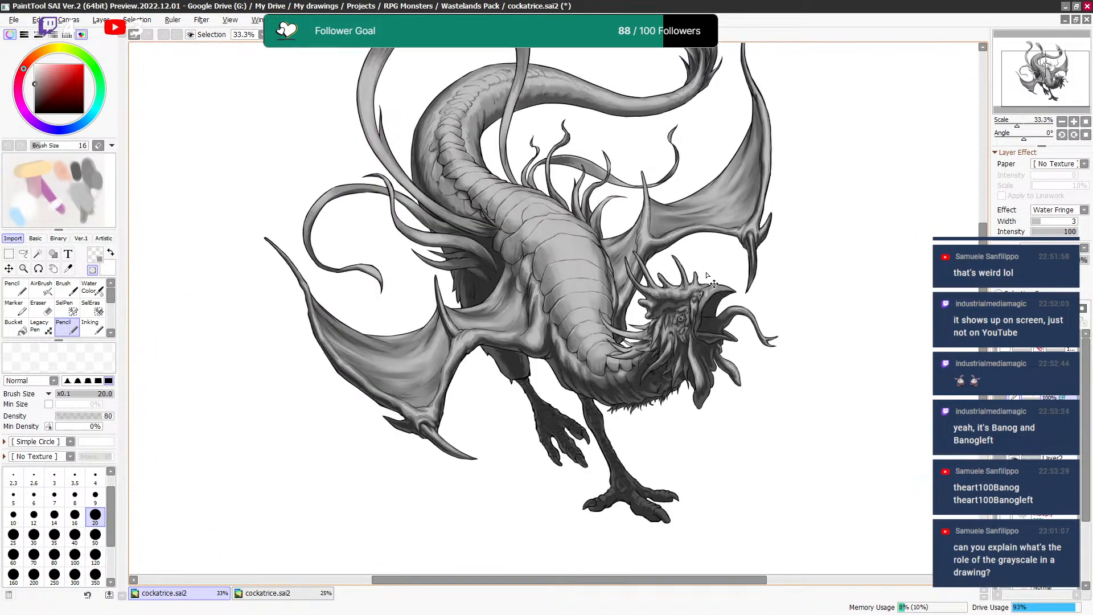
pyautogui.click(1015, 461)
pyautogui.click(1015, 484)
pyautogui.click(1015, 507)
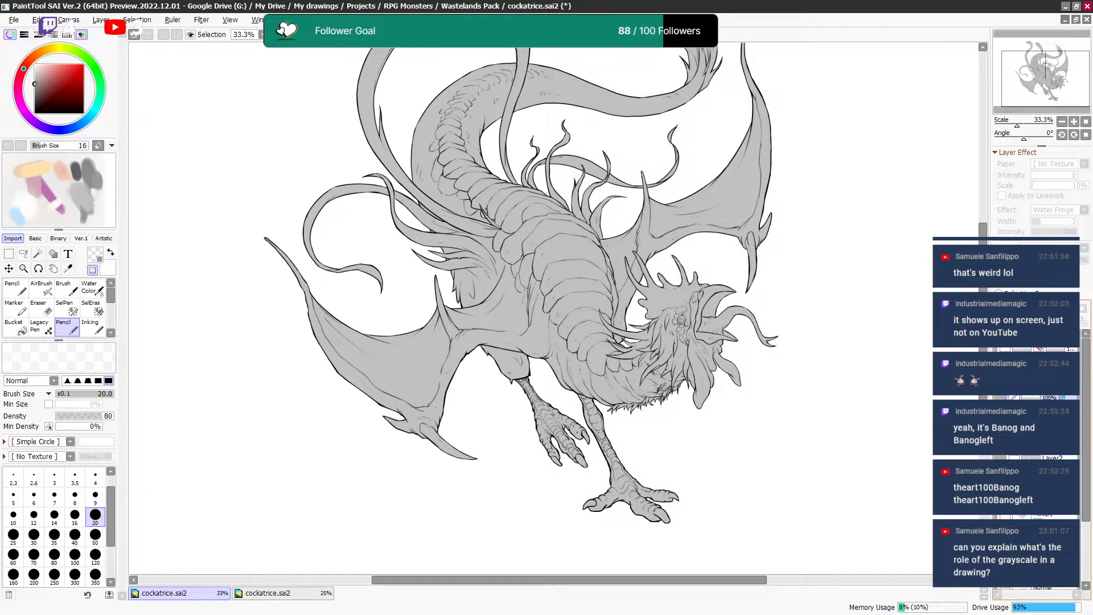
pyautogui.click(1015, 507)
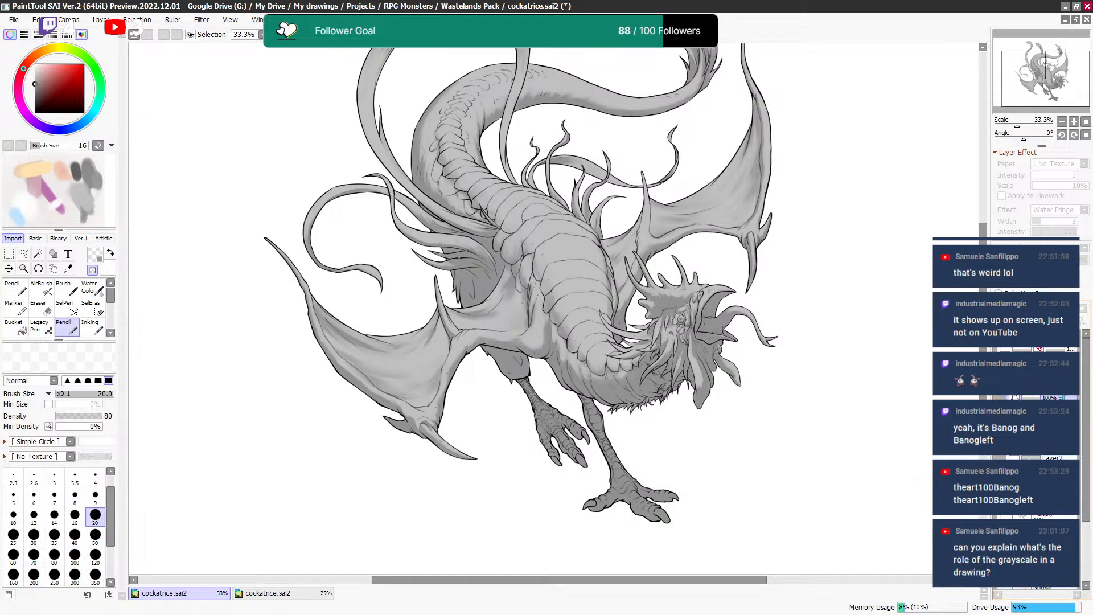
pyautogui.click(1015, 484)
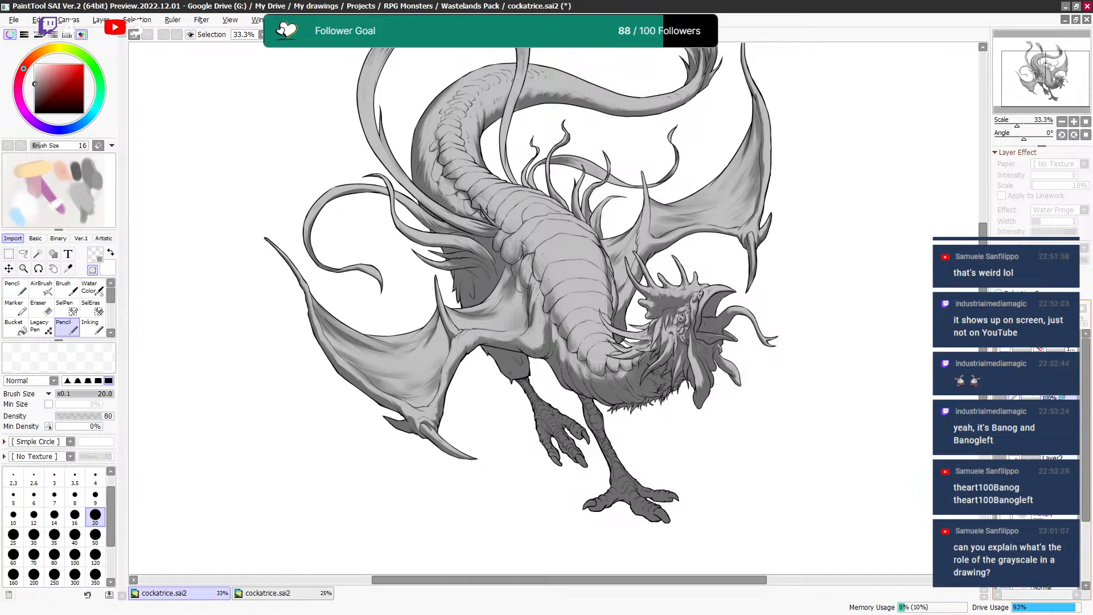
pyautogui.click(1014, 459)
pyautogui.click(1014, 515)
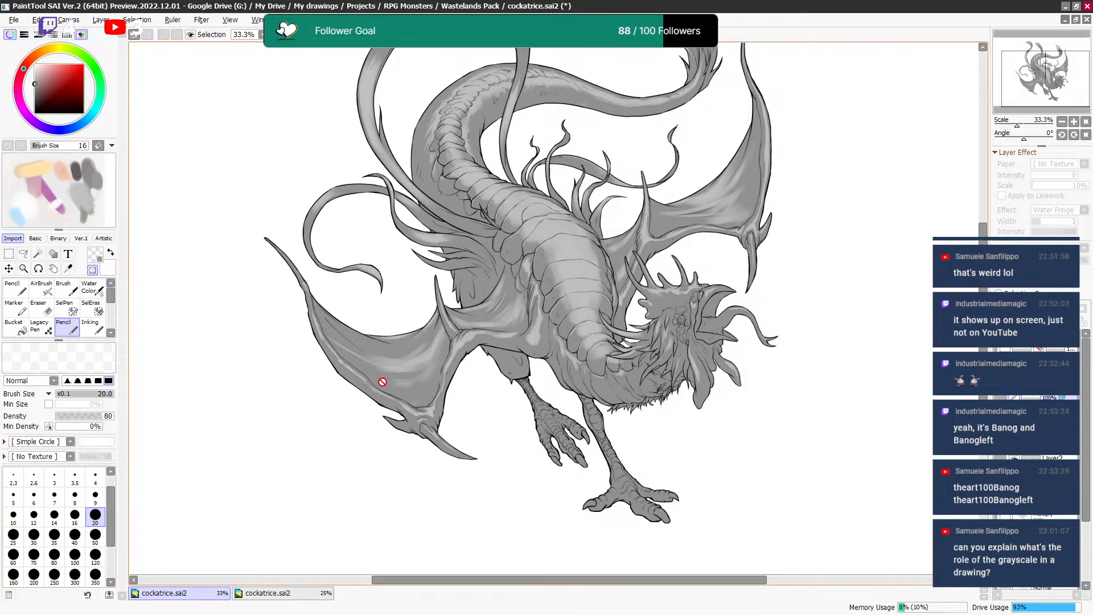
pyautogui.click(1014, 544)
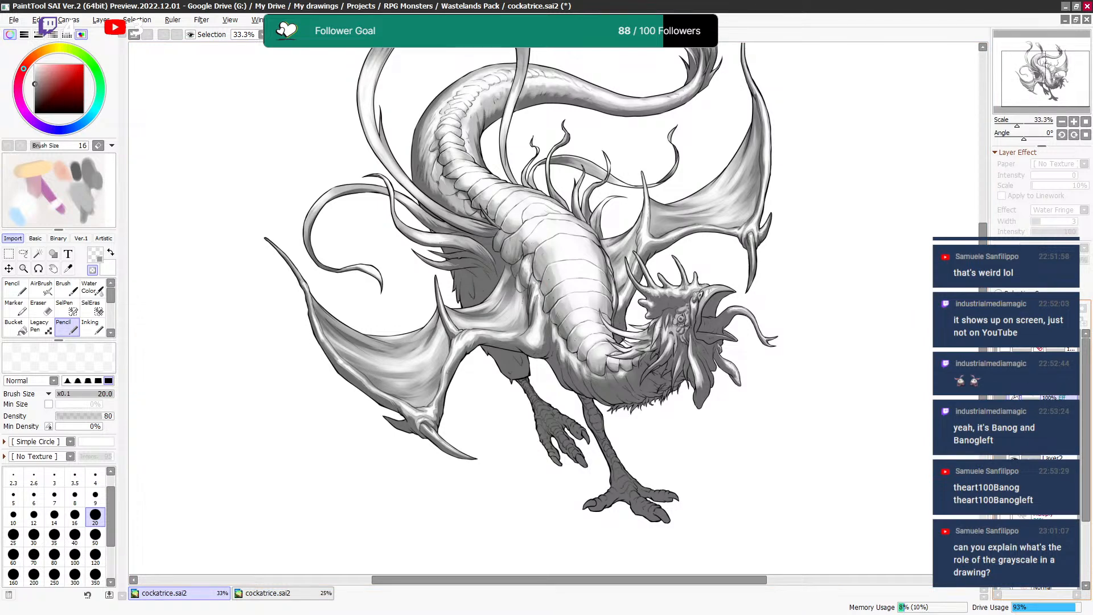
# Switch the visibility of the overall shading layer off and on repeatedly to compare the cockatrice with and without it.
pyautogui.click(1016, 397)
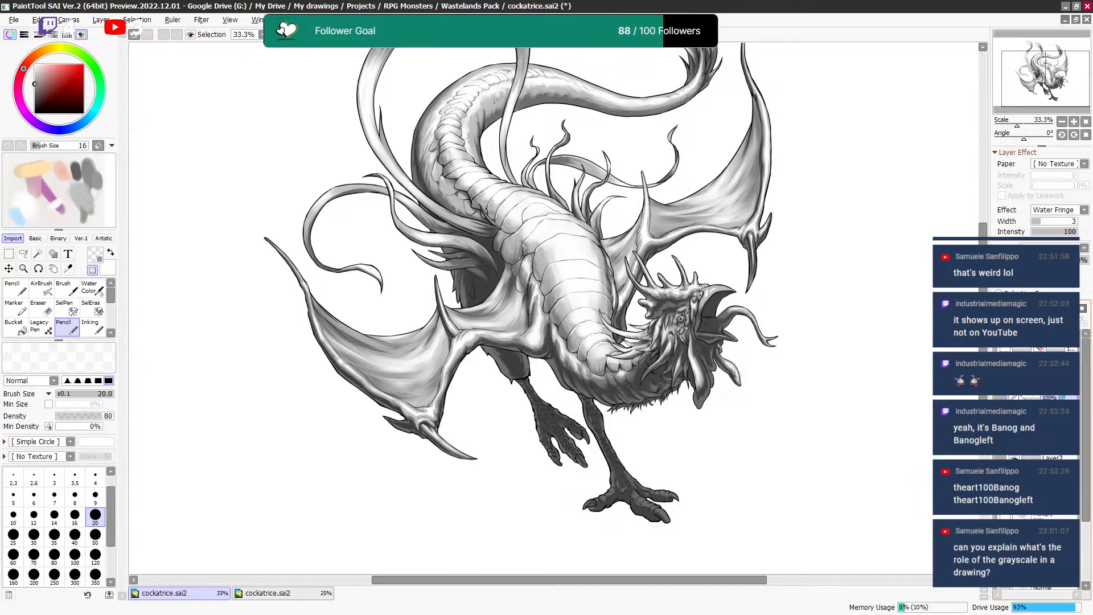
pyautogui.click(1016, 397)
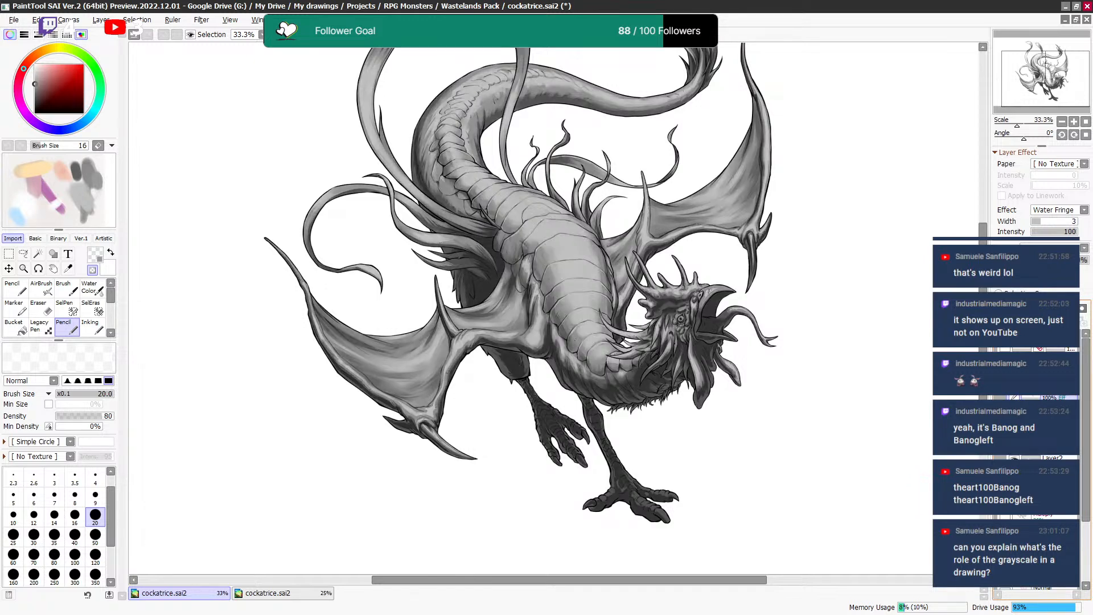
pyautogui.click(1015, 398)
pyautogui.click(1015, 397)
pyautogui.click(1015, 397)
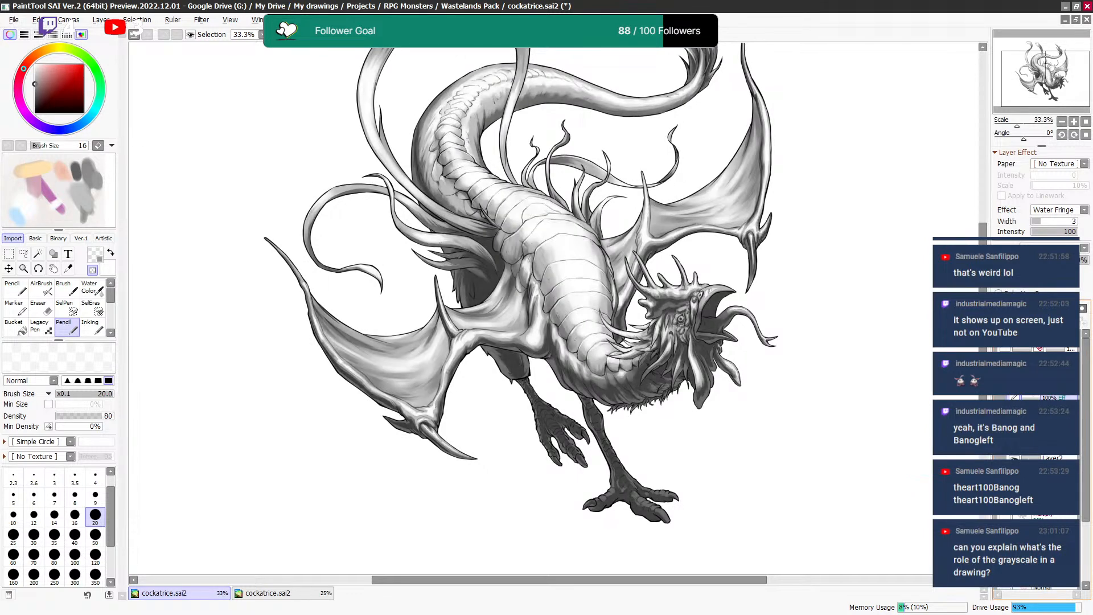
pyautogui.click(1016, 398)
pyautogui.click(1015, 397)
pyautogui.click(1016, 398)
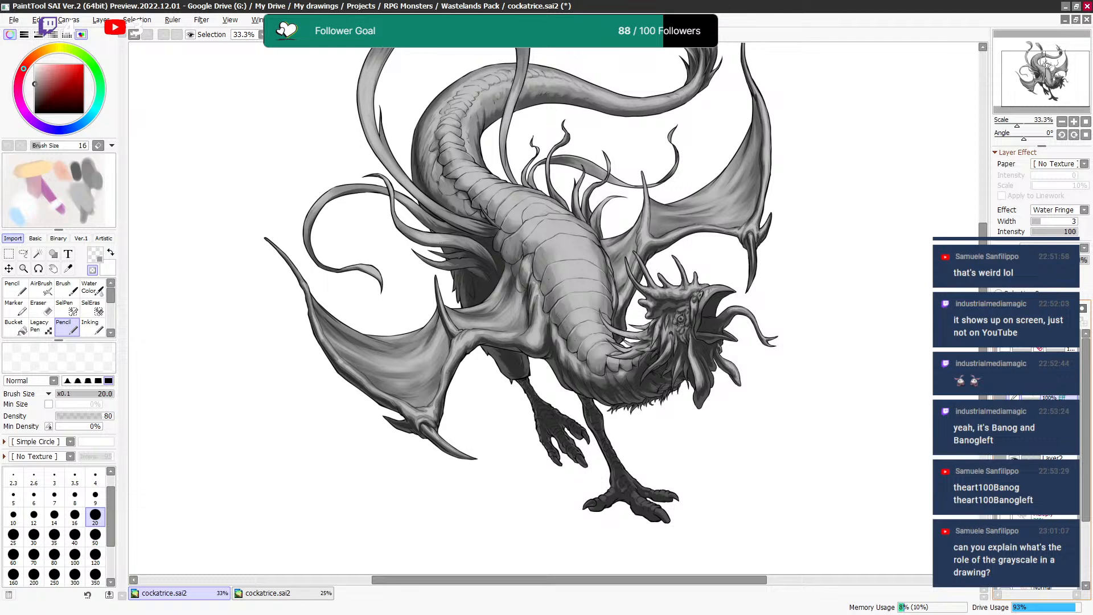
pyautogui.click(1016, 397)
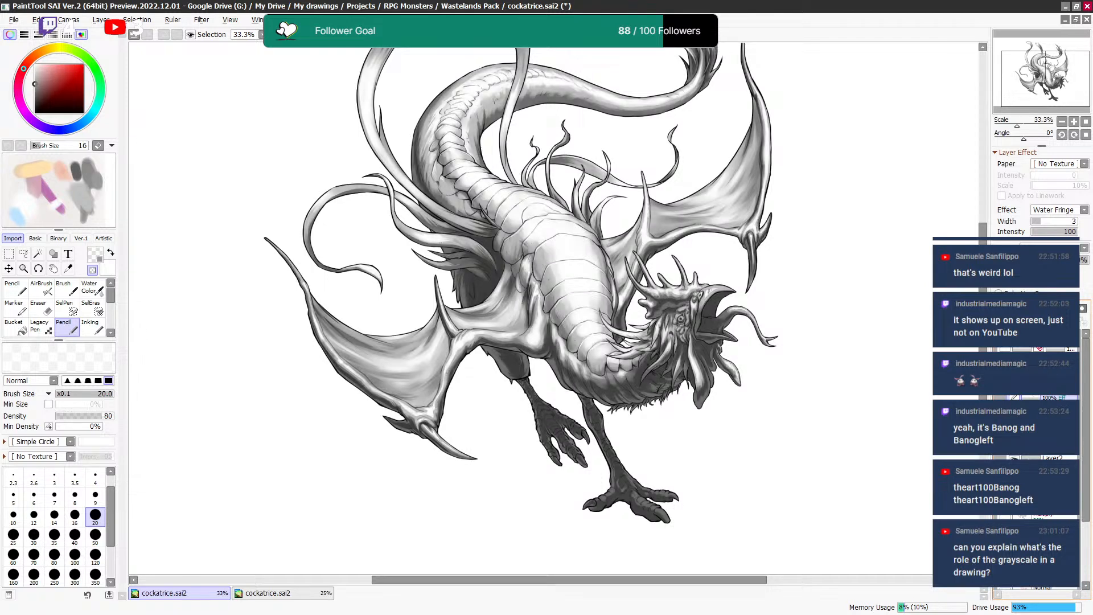
pyautogui.click(1016, 397)
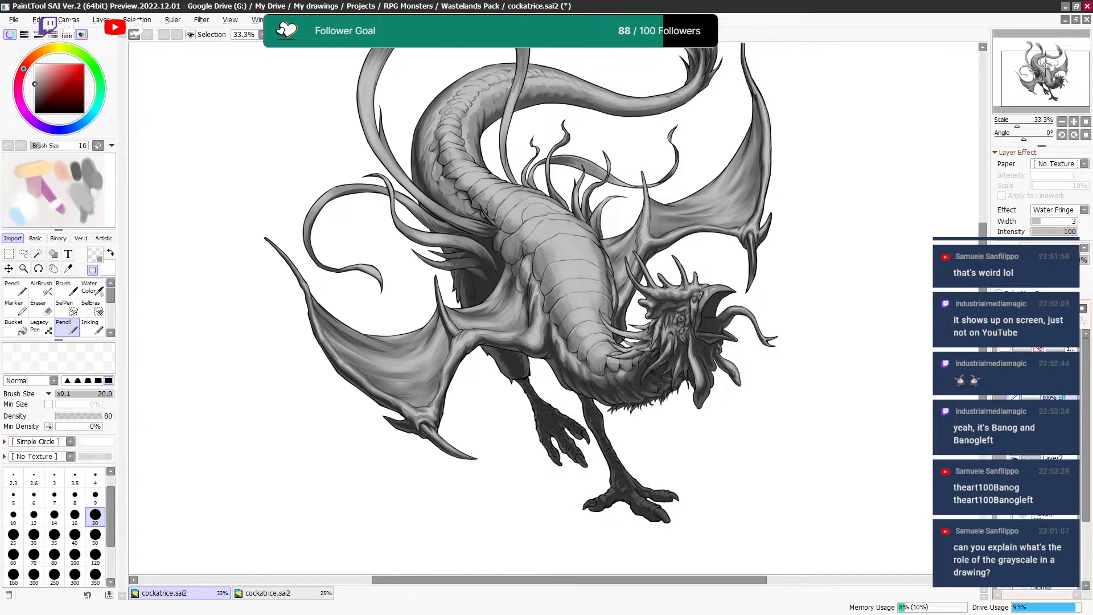
pyautogui.click(1016, 397)
pyautogui.click(1015, 397)
pyautogui.click(1015, 397)
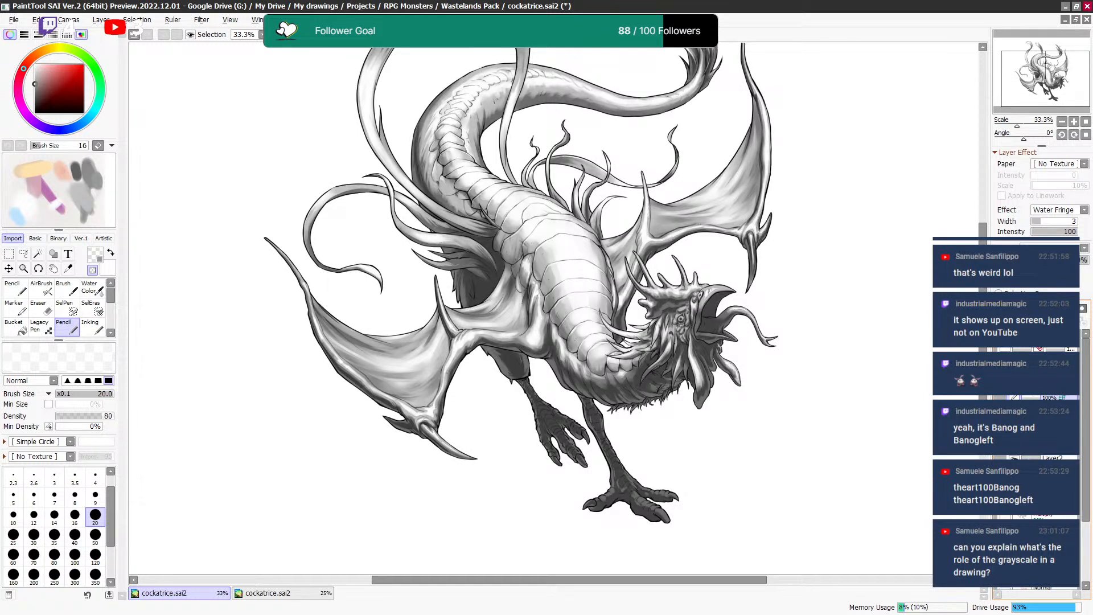
pyautogui.click(1015, 398)
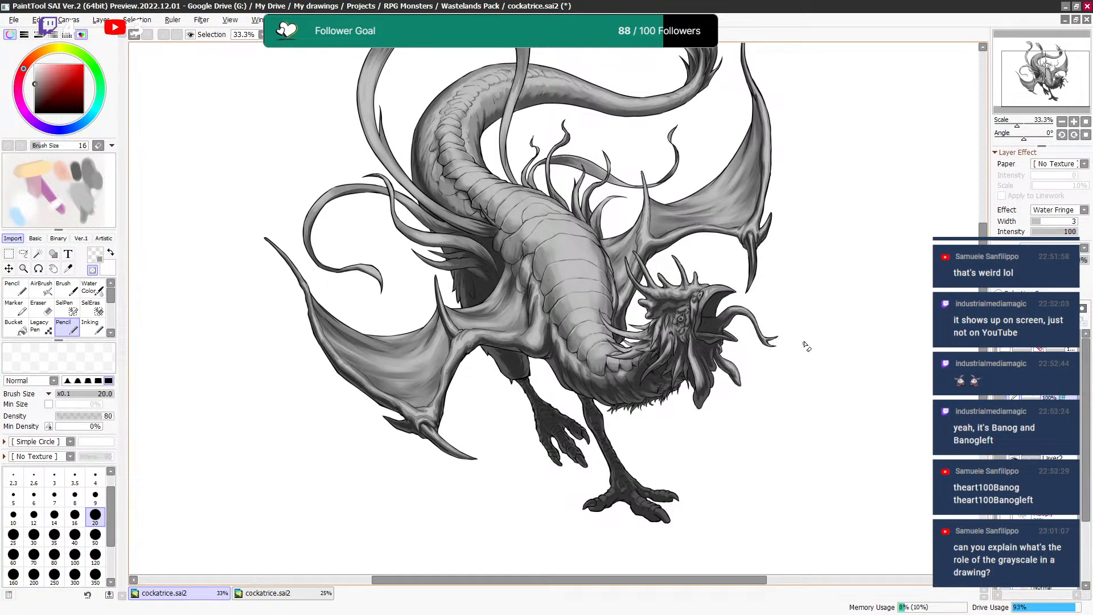
# Try colorizing the cockatrice with a Hue/Saturation adjustment at hue -80 and saturation -82.
pyautogui.moveTo(753, 288); pyautogui.dragTo(727, 359)
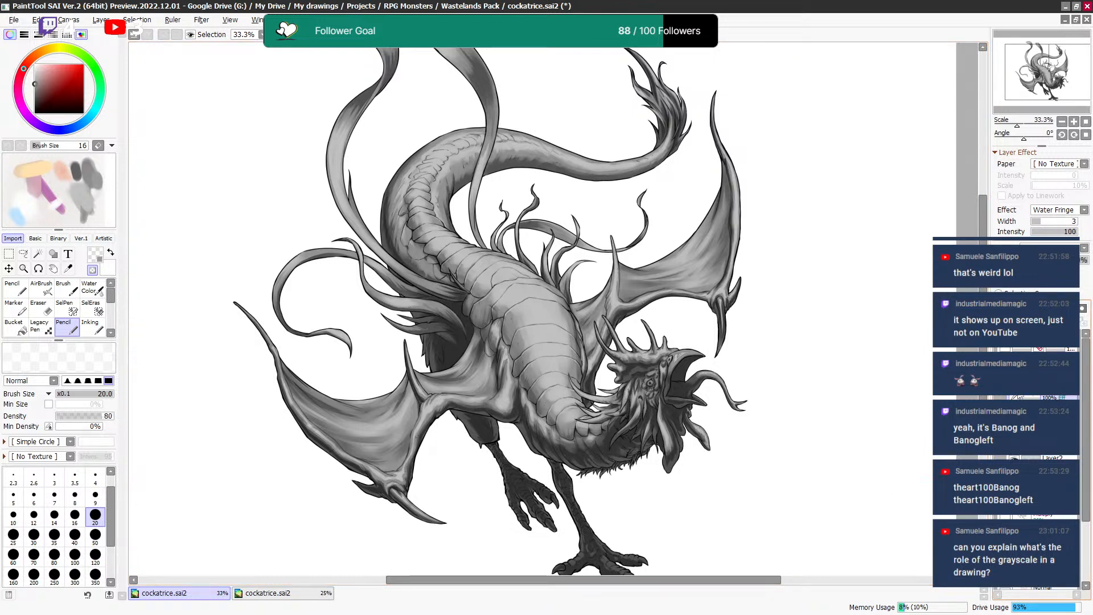
pyautogui.moveTo(719, 388); pyautogui.dragTo(683, 357)
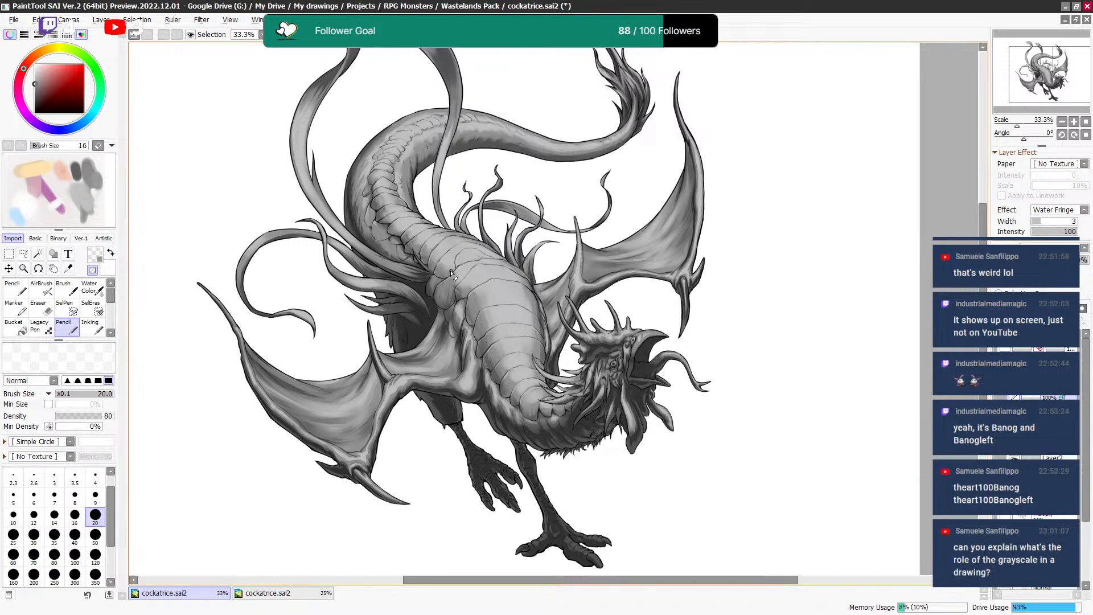
pyautogui.click(178, 21)
pyautogui.moveTo(199, 22)
pyautogui.moveTo(222, 36)
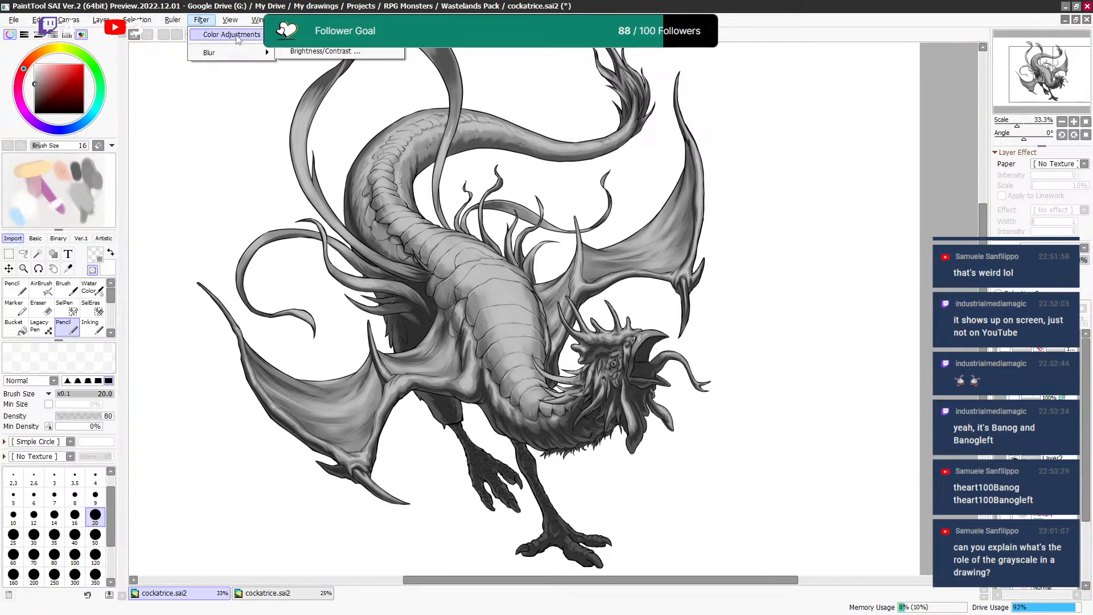
pyautogui.click(299, 36)
pyautogui.click(723, 199)
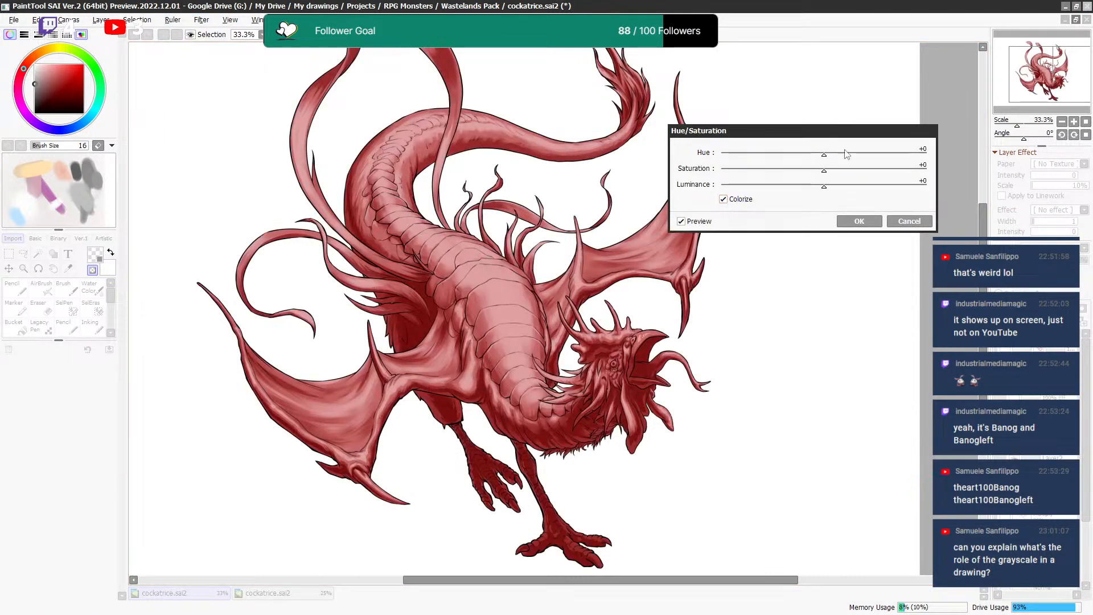
pyautogui.moveTo(824, 157); pyautogui.dragTo(742, 173)
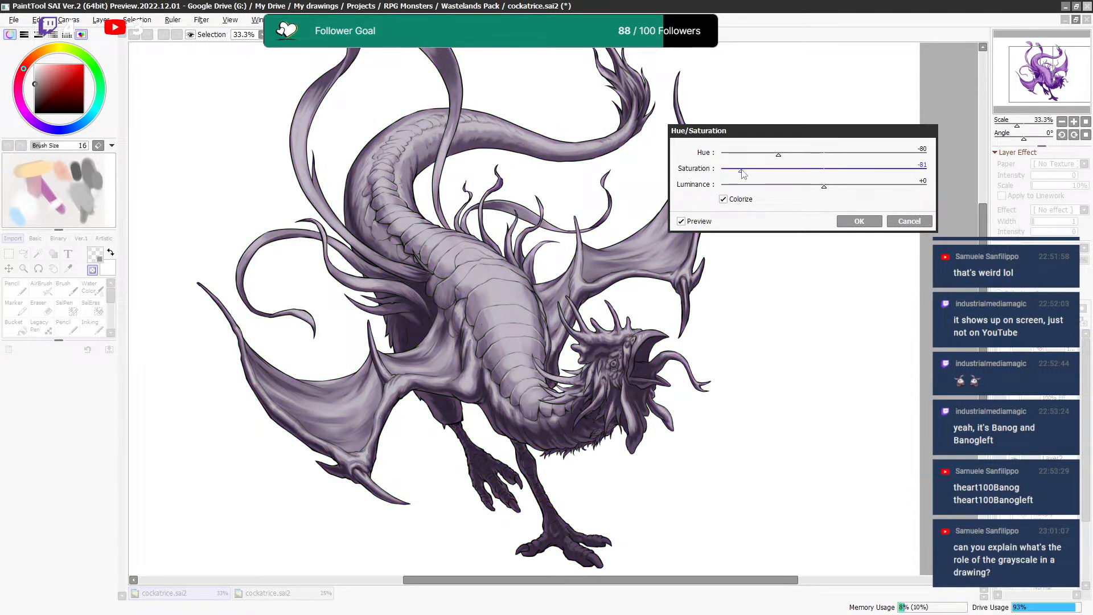
# Compare the colorized preview with the greyscale original and discard the Hue/Saturation adjustment.
pyautogui.click(681, 222)
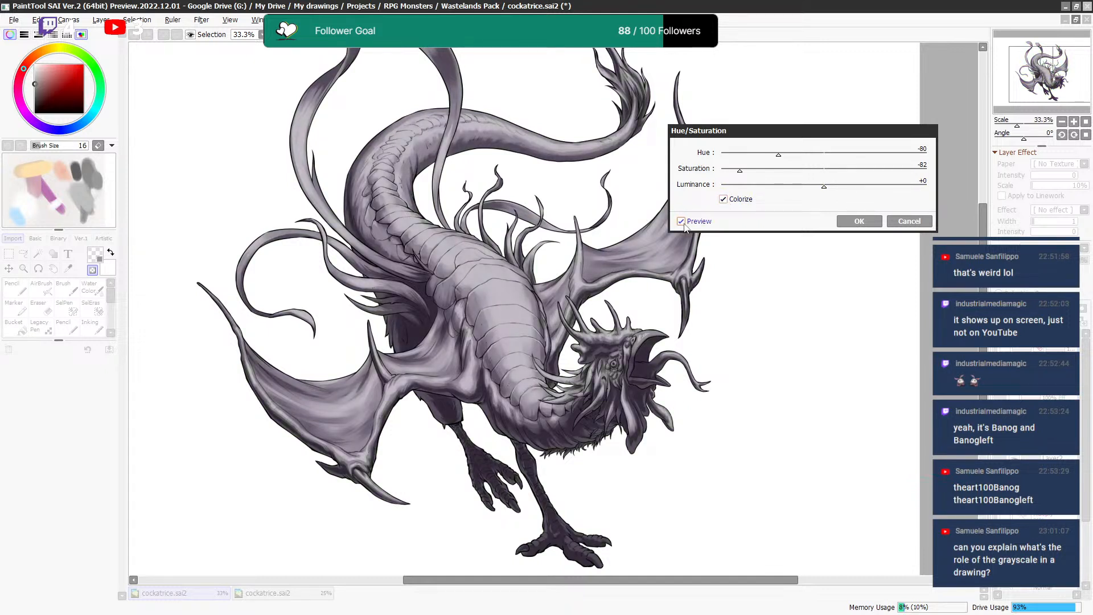
pyautogui.click(681, 222)
pyautogui.click(682, 221)
pyautogui.click(682, 221)
pyautogui.click(681, 222)
pyautogui.click(911, 221)
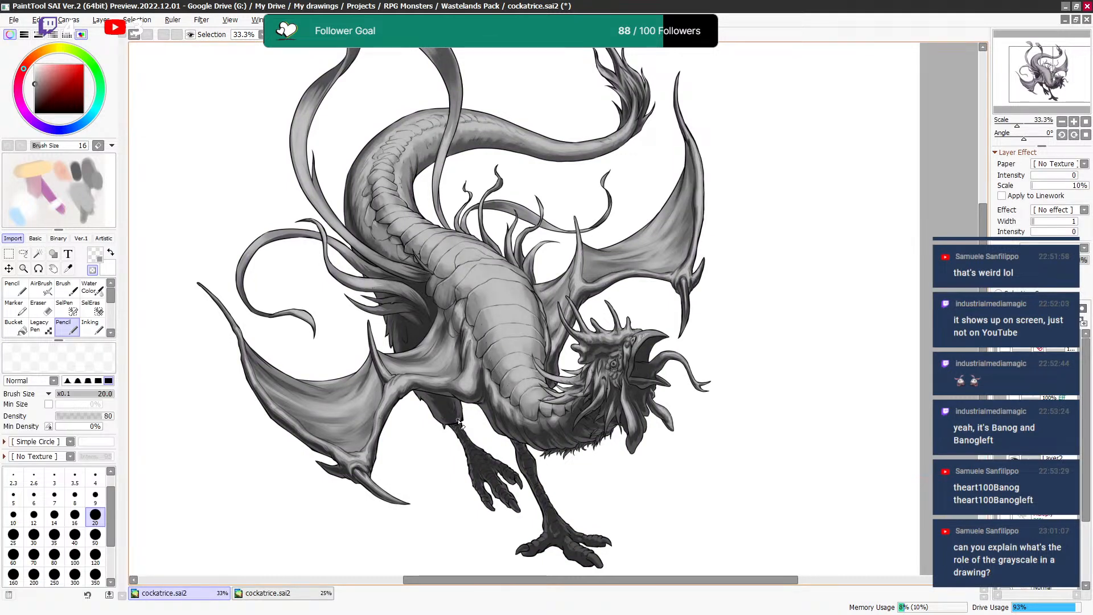
# Save the cockatrice drawing.
pyautogui.hotkey('ctrl', 's')
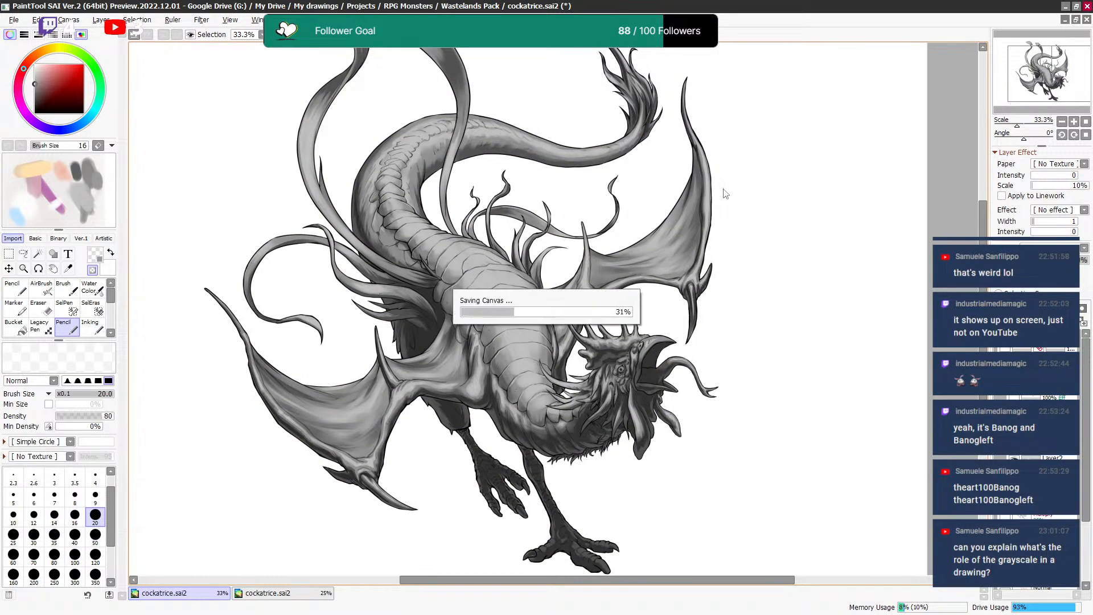